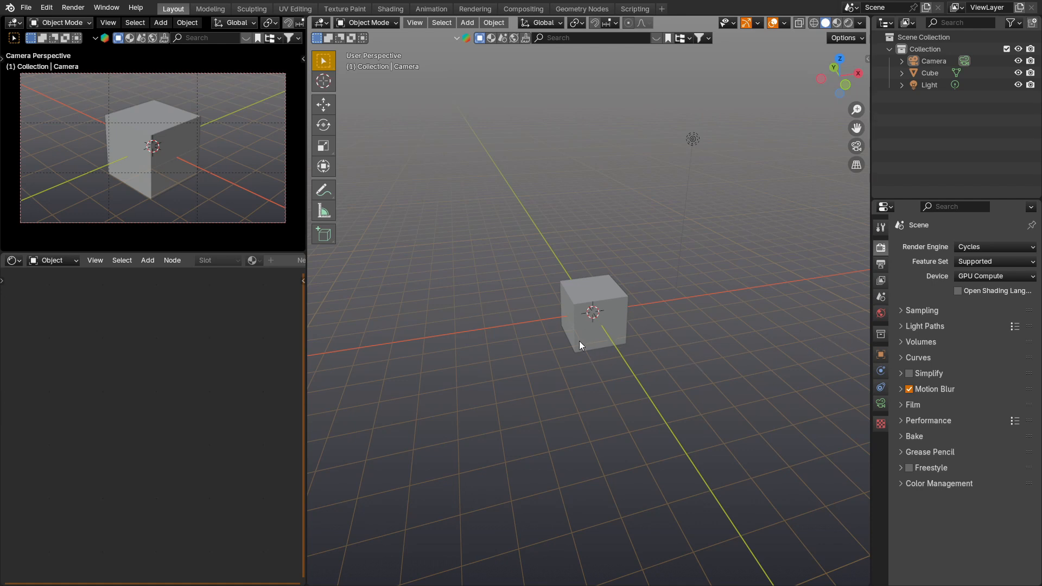
Step: Add the perfume bottle picture as a reference image empty at the origin and clear its rotation
key("shift+a")
mouse_move(579, 323)
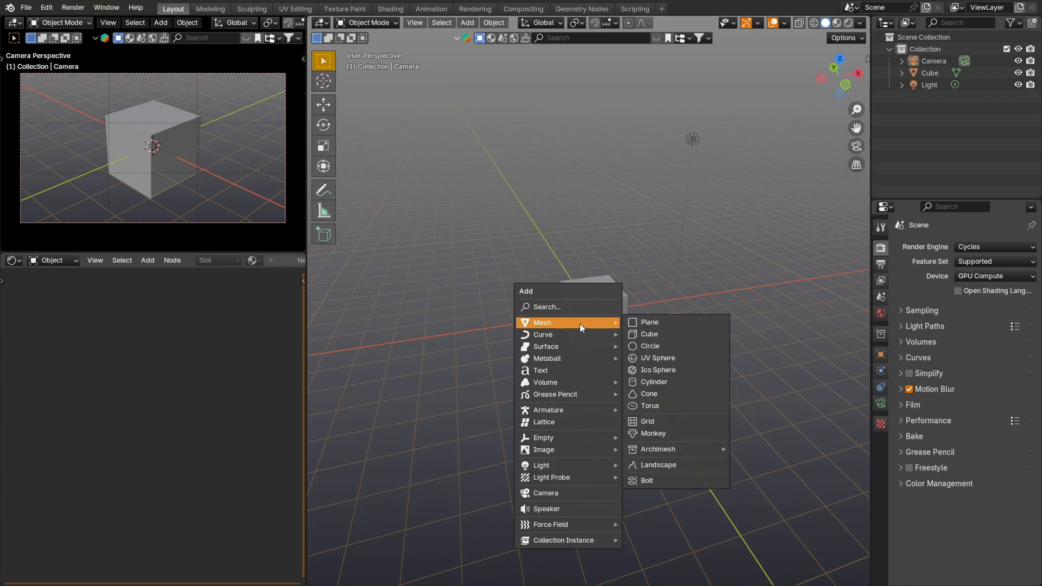
mouse_move(576, 449)
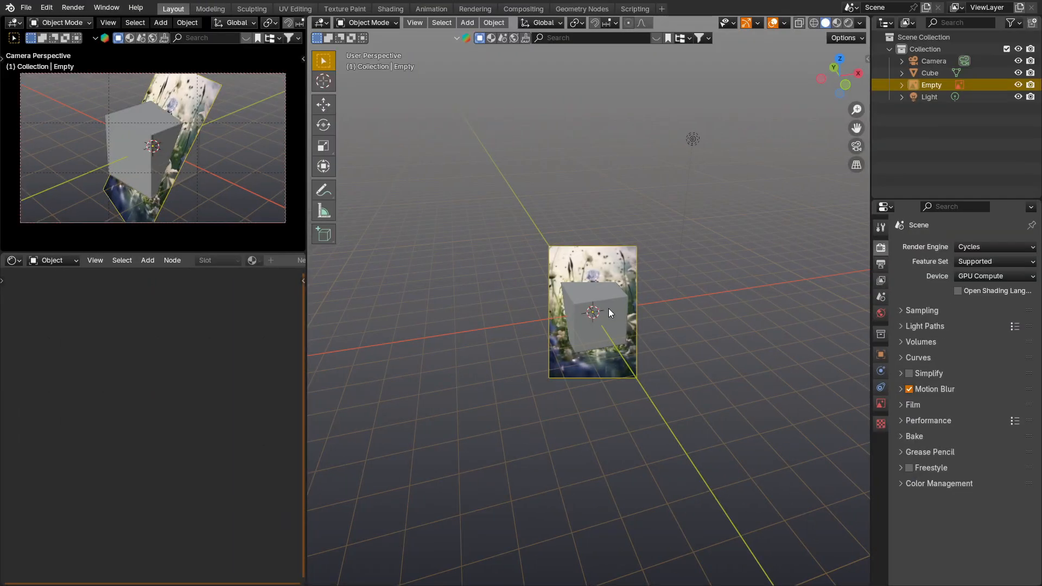
key("alt+r")
Step: Turn on the Screencast Keys display and collapse its settings
key("n")
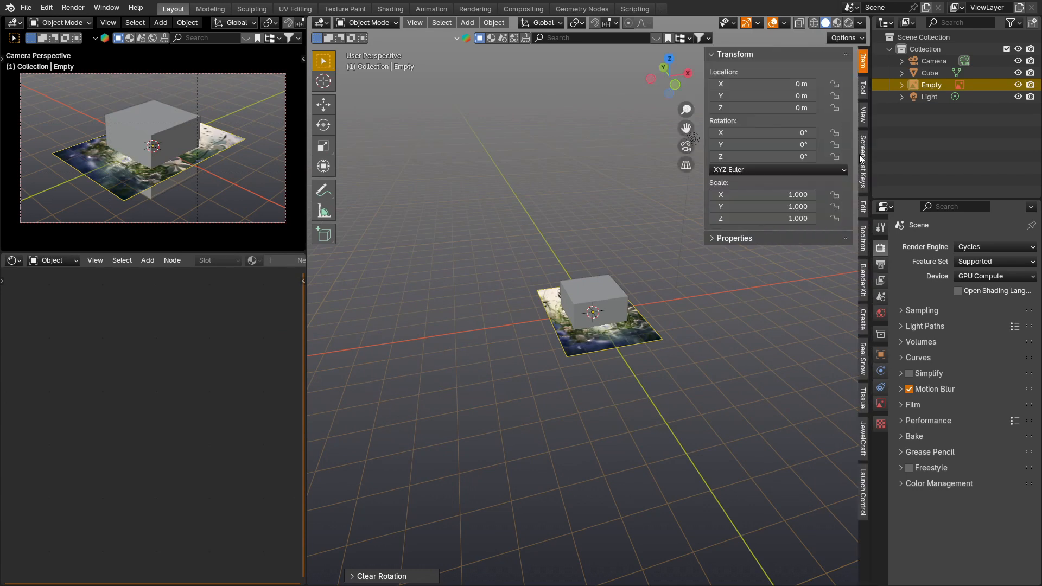
left_click(861, 159)
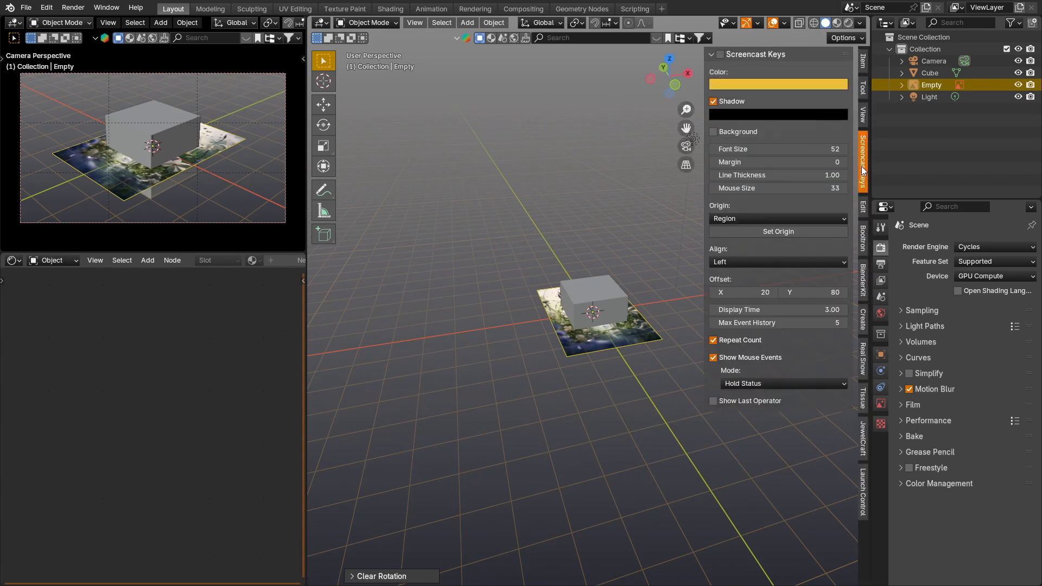
left_click(712, 54)
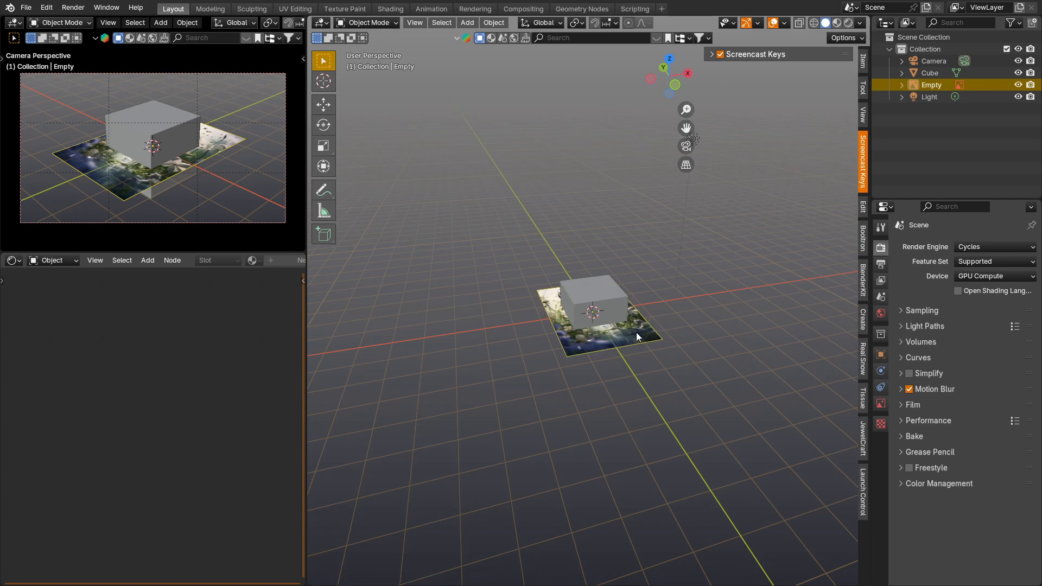
Step: Rotate the reference image 90° about the X axis to stand it upright
key("r")
key("x")
key("KP_9")
key("KP_0")
key("KP_Enter")
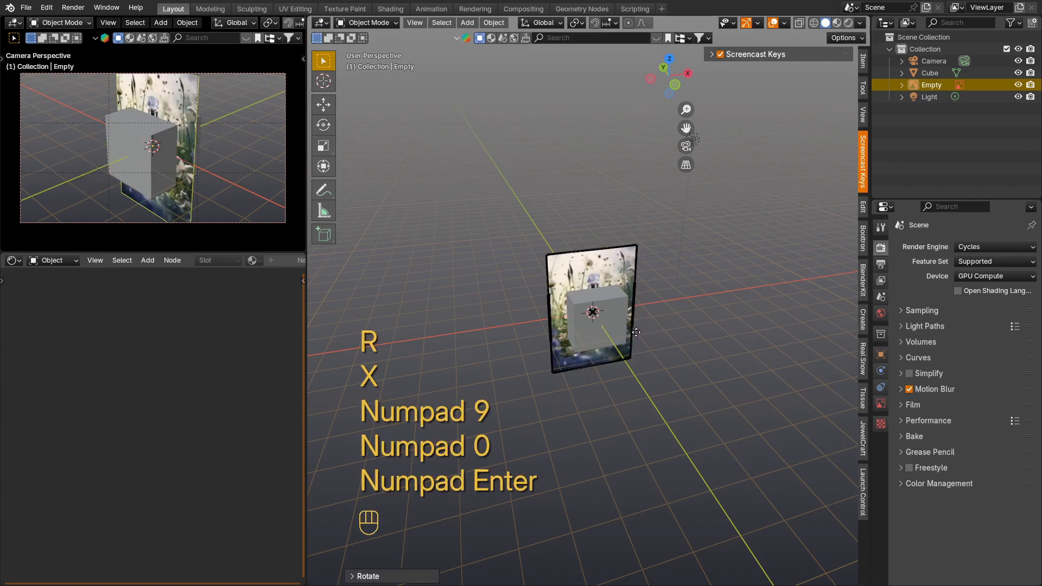
Step: Move the reference image back along Y behind the cube and scale it up to more than the cube's height
key("g")
key("y")
left_click(641, 304)
key("s")
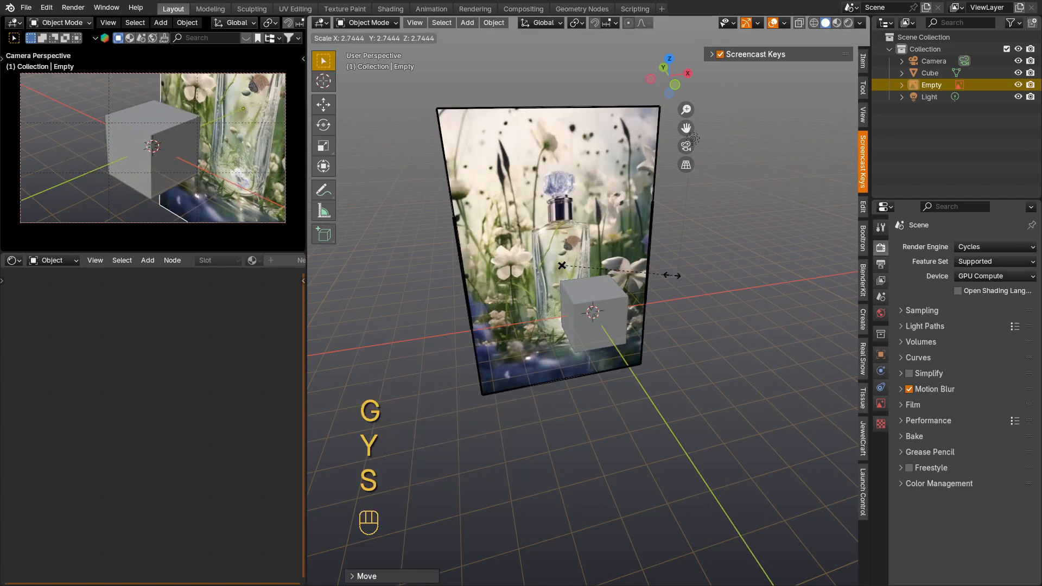
left_click(634, 285)
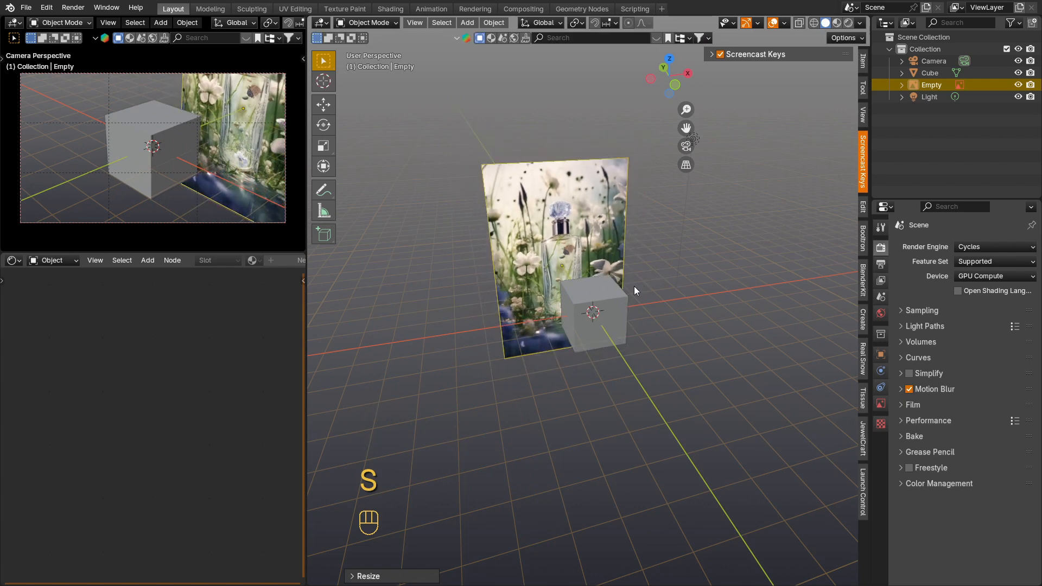
Step: Hide the cube and raise the reference image along Z in front view until the bottle's base meets the X axis
key("h")
key("KP_1")
key("g")
key("z")
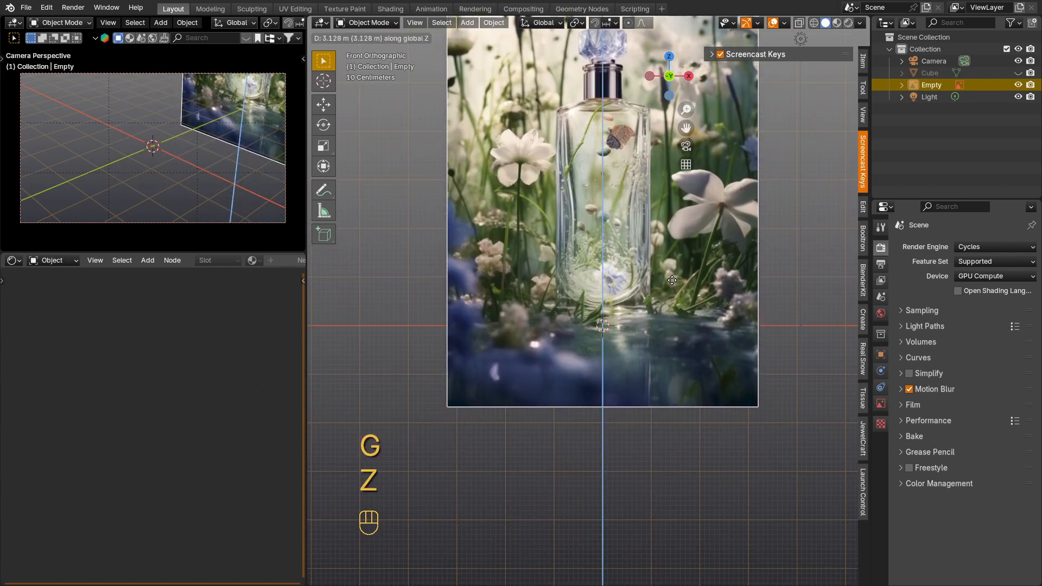
left_click(585, 317)
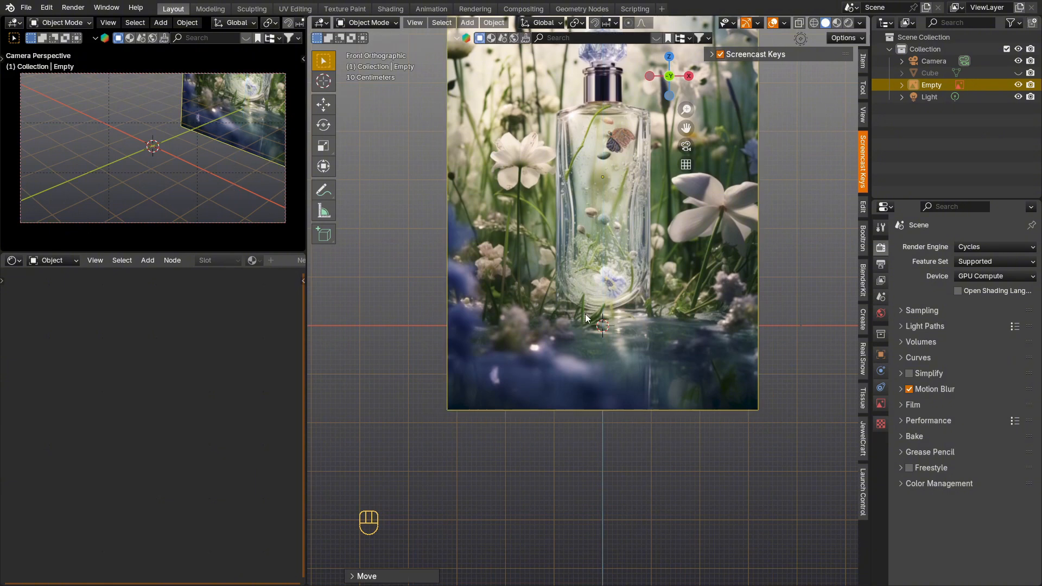
Step: Enable the reference image's opacity at about 0.889 and nudge the image slightly down
left_click(881, 403)
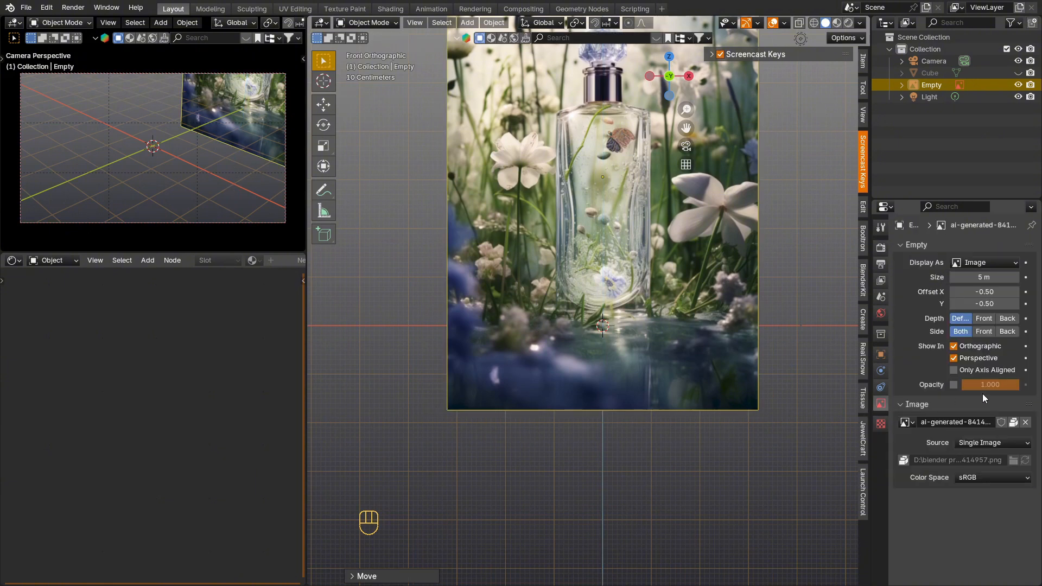
left_click(953, 385)
left_click_drag(993, 385, 972, 386)
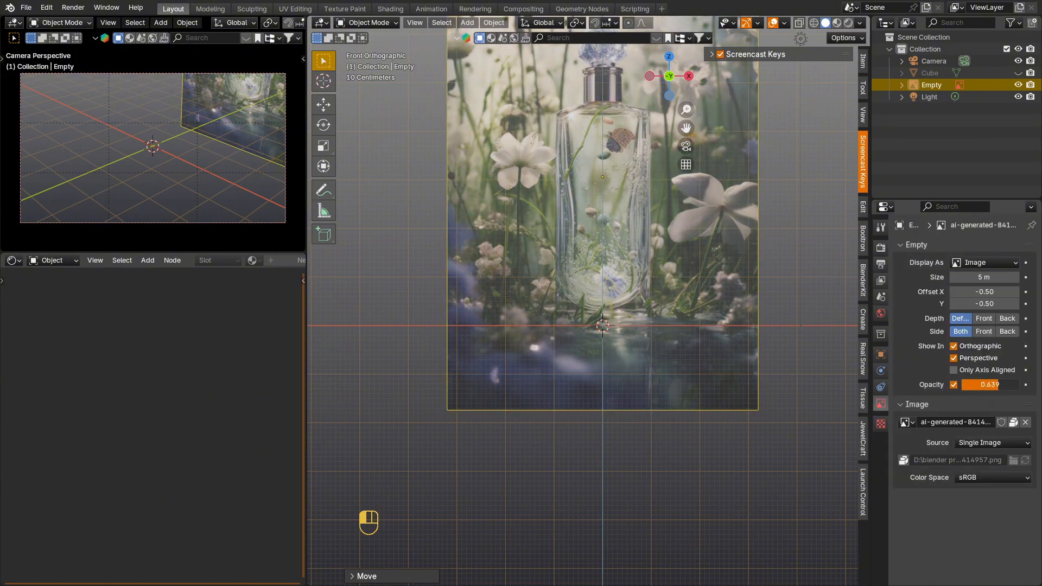
key("g")
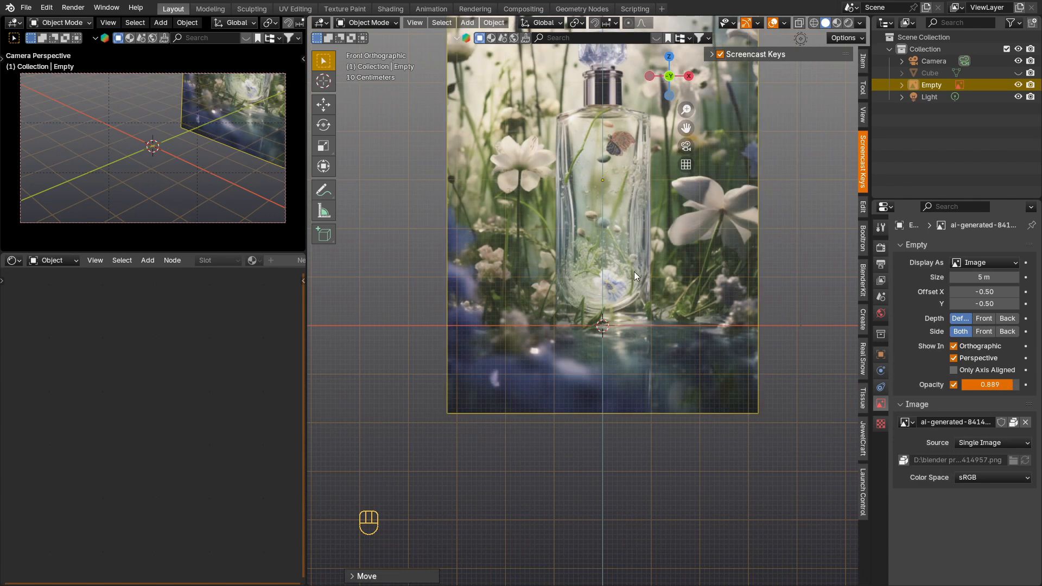
Step: Unhide the cube and move it up along Z by about 1.03 m so its base rests on the grid floor
key("alt+h")
left_click(634, 307)
key("g")
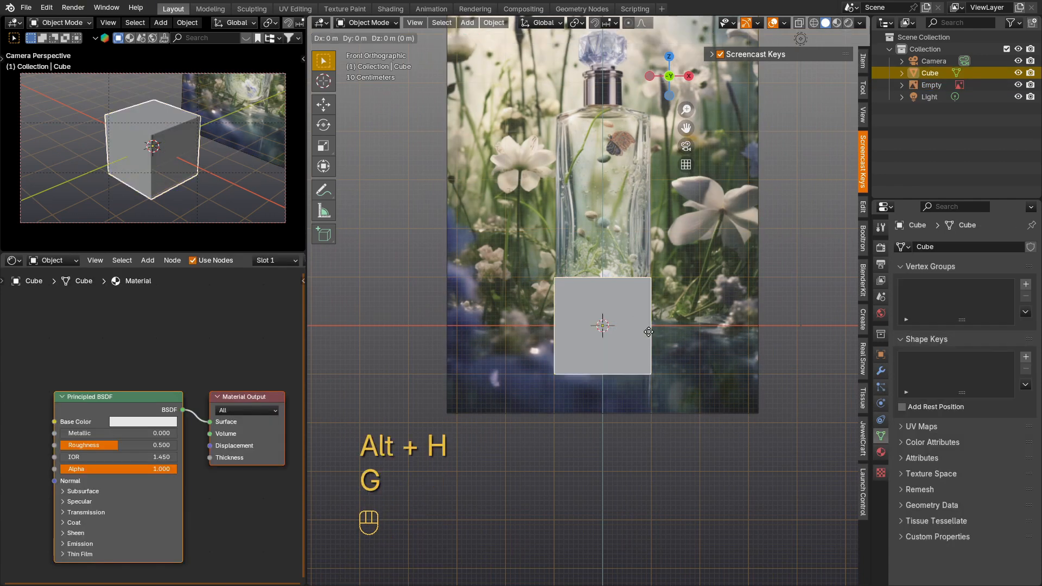
key("z")
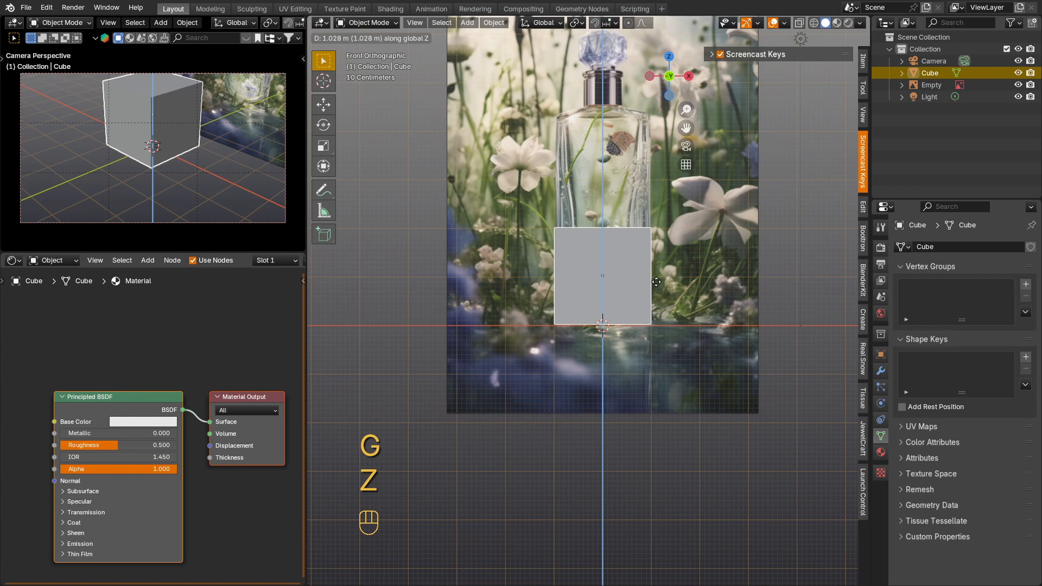
left_click(656, 281)
Step: Raise the cube's top face along Z in edit mode to stretch it into a tall block
middle_click_drag(616, 264, 629, 292)
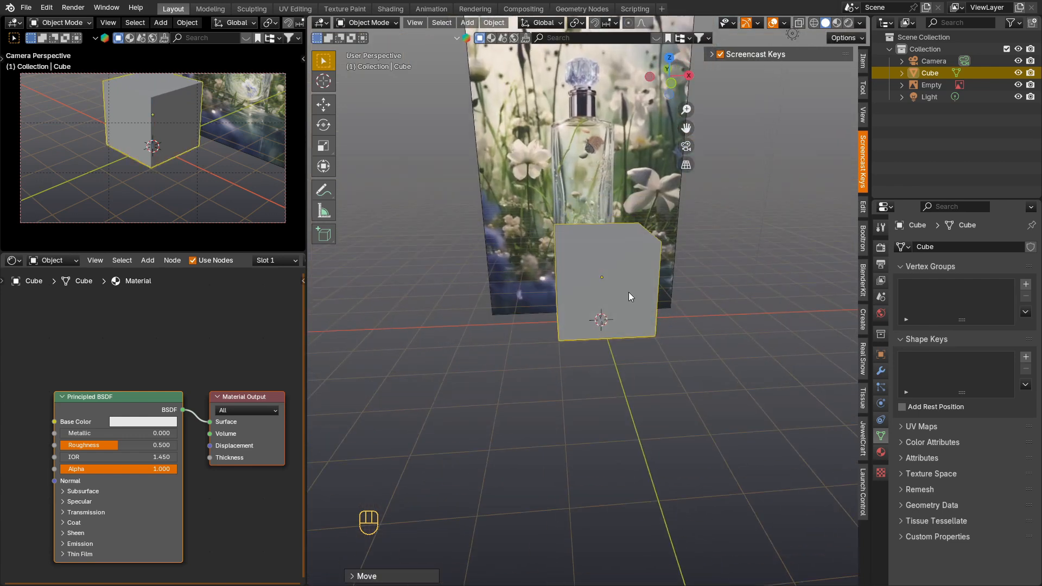
key("Tab")
key("3")
left_click(613, 238)
key("g")
key("z")
left_click(633, 243)
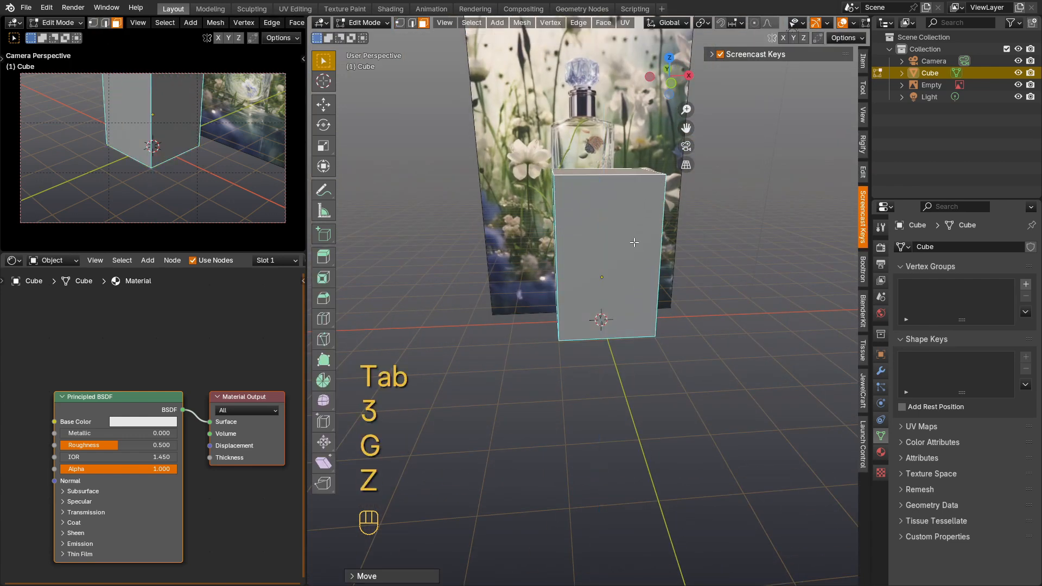
Step: Move the top face up about 1.05 m further along Z in front view to reach the bottle's shoulder
key("KP_1")
scroll(634, 243, "up", 3)
key("g")
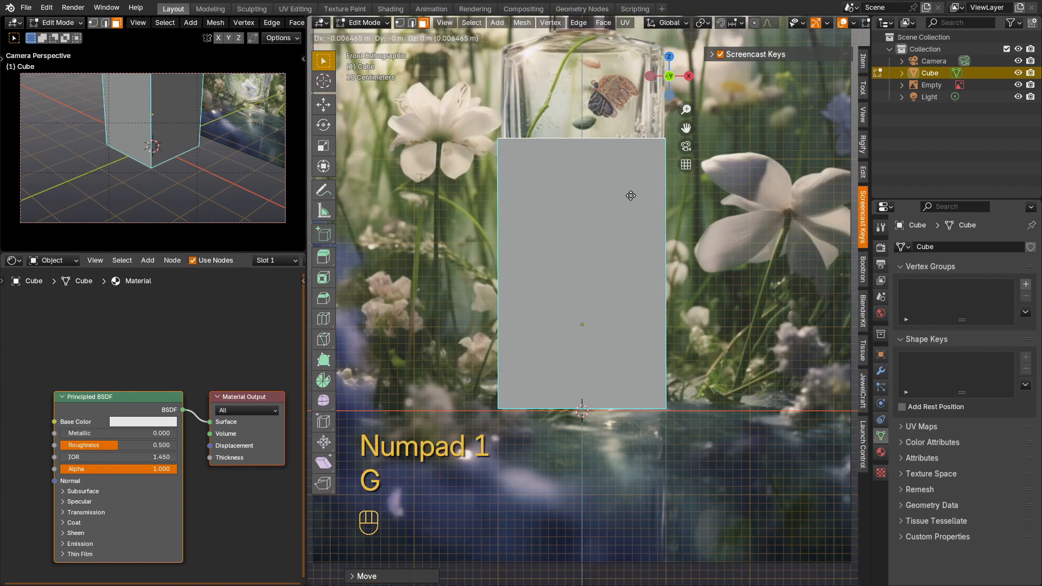
key("z")
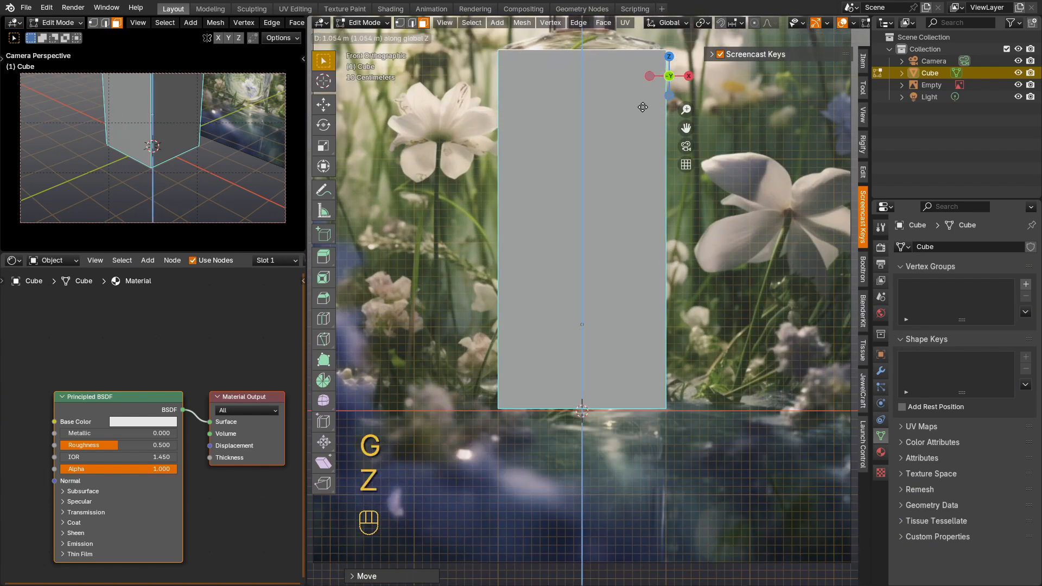
Step: Inset the top face by about 0.51 m and raise the inset face about 0.21 m to form the sloped shoulder
key("i")
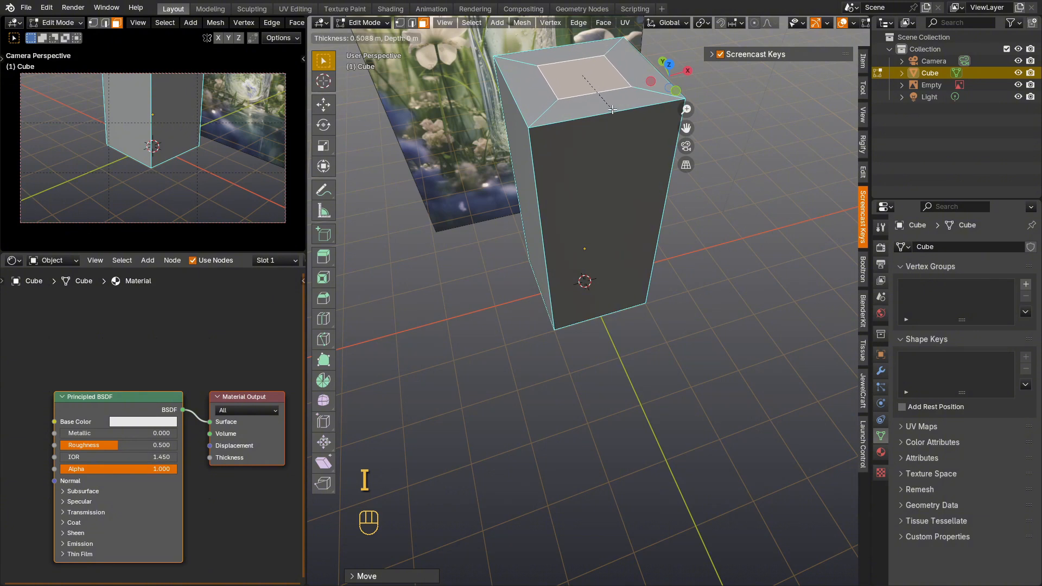
left_click(612, 109)
key("KP_1")
middle_click_drag(627, 77, 622, 231, "shift")
scroll(630, 279, "up", 1)
key("g")
key("z")
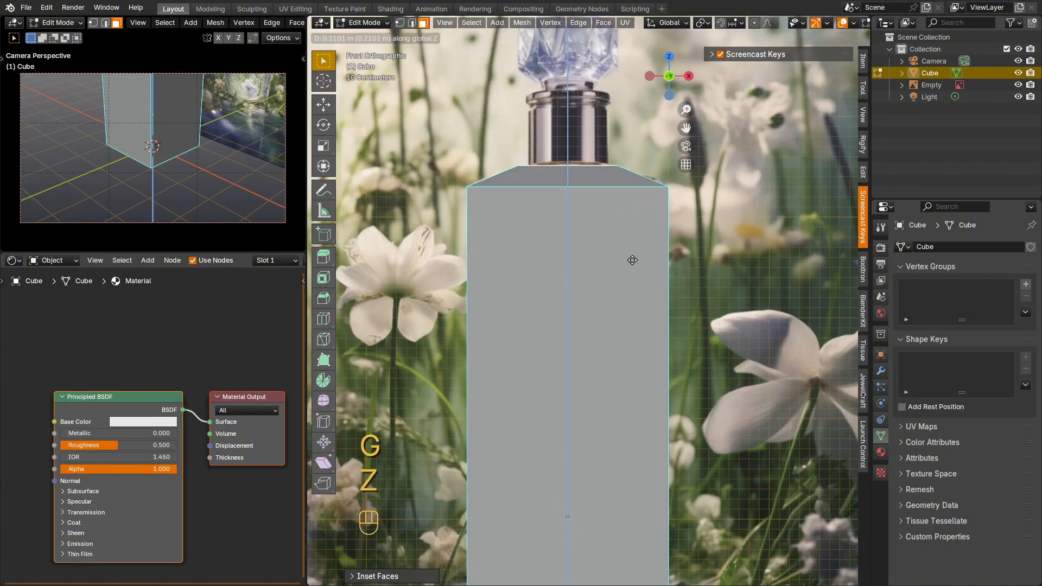
left_click(633, 260)
Step: Leave edit mode and fly the camera with walk navigation to frame the bottle body from the front with the reference image behind it
scroll(633, 260, "down", 3)
middle_click_drag(632, 261, 681, 361)
scroll(765, 391, "down", 2)
middle_click_drag(817, 386, 769, 365, "shift")
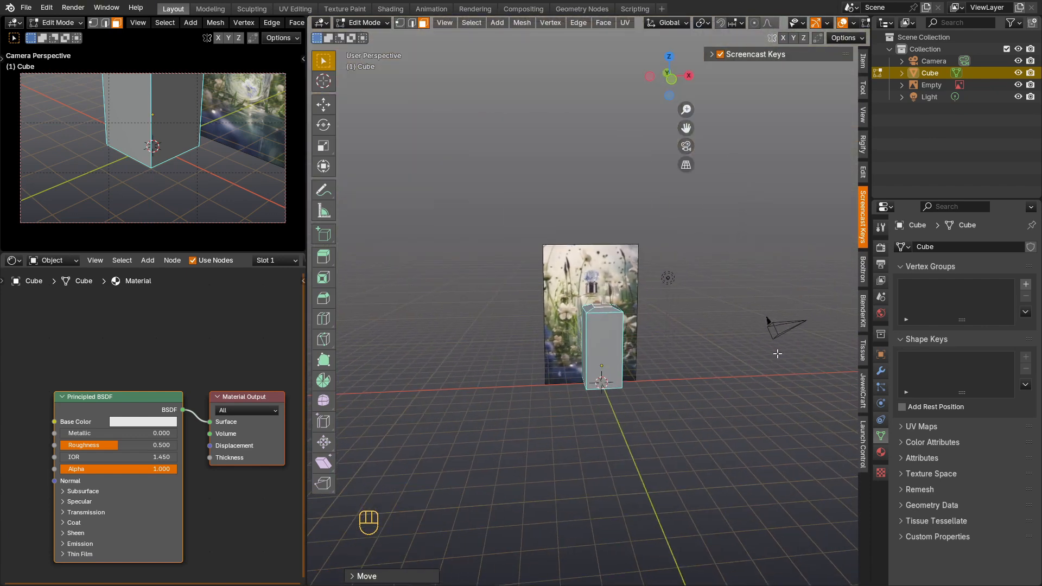
key("Tab")
key("KP_0")
key("shift+f")
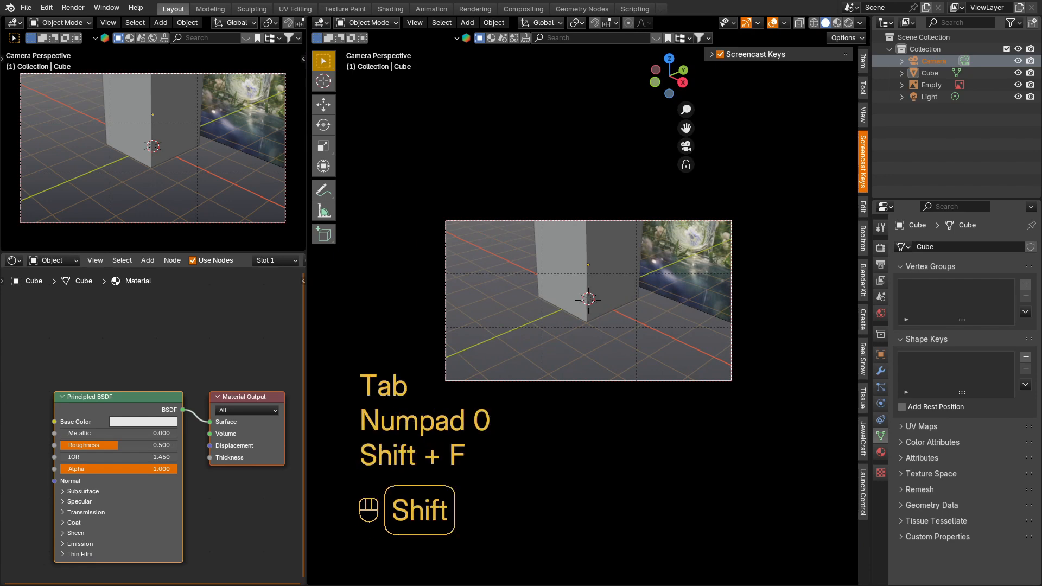
key("a")
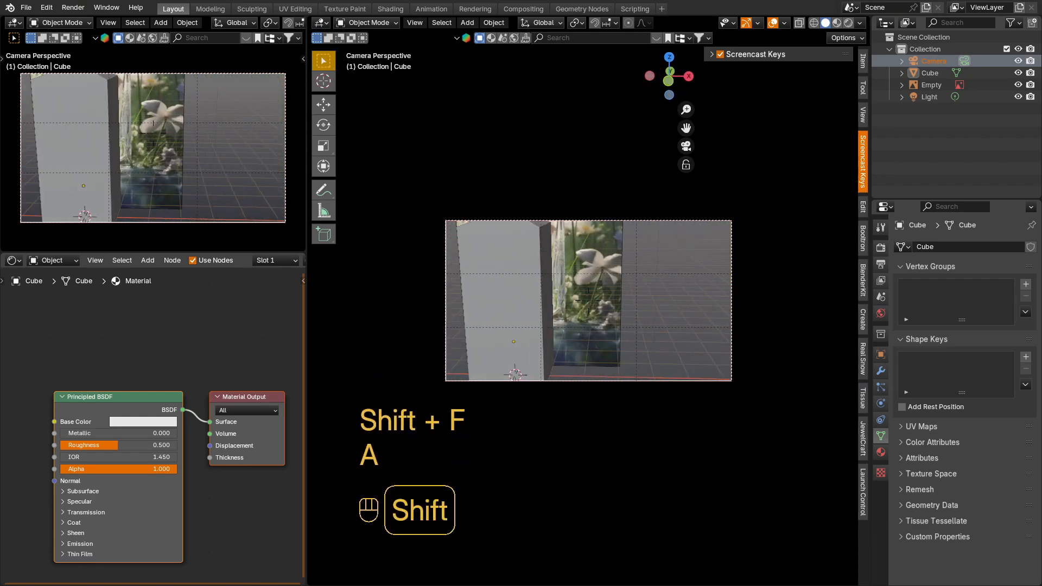
key("a")
key("s")
key("a")
key("q")
key("q")
key("q")
key("q")
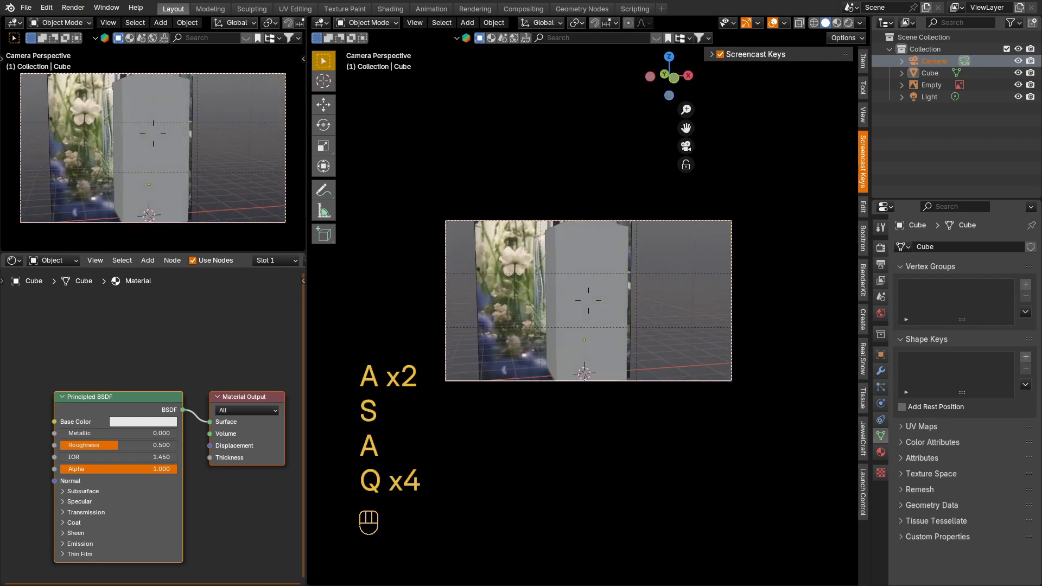
Step: Set the render resolution to 1200 px by 1800 px for a portrait frame
left_click(881, 264)
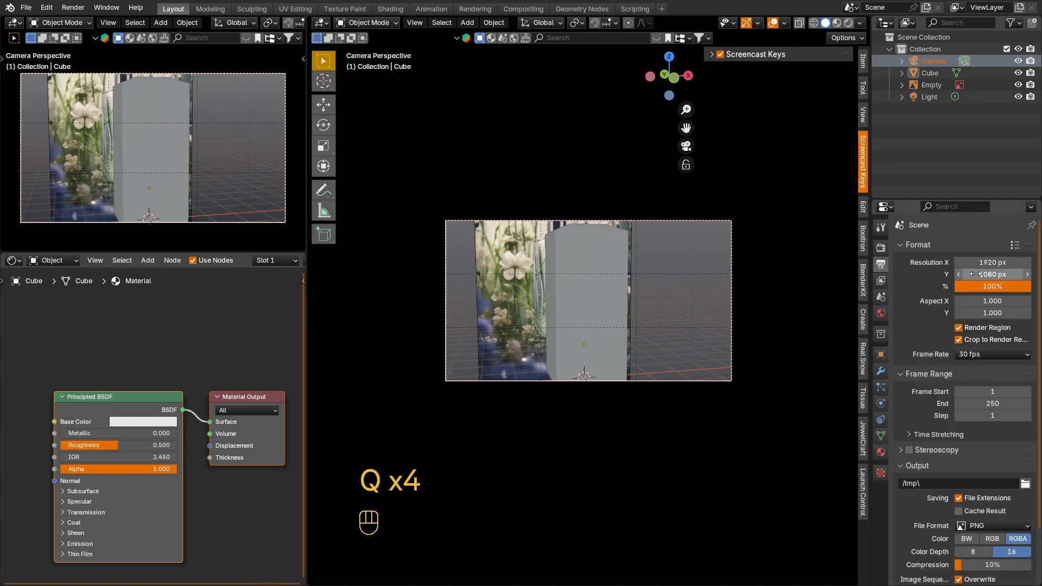
left_click(988, 263)
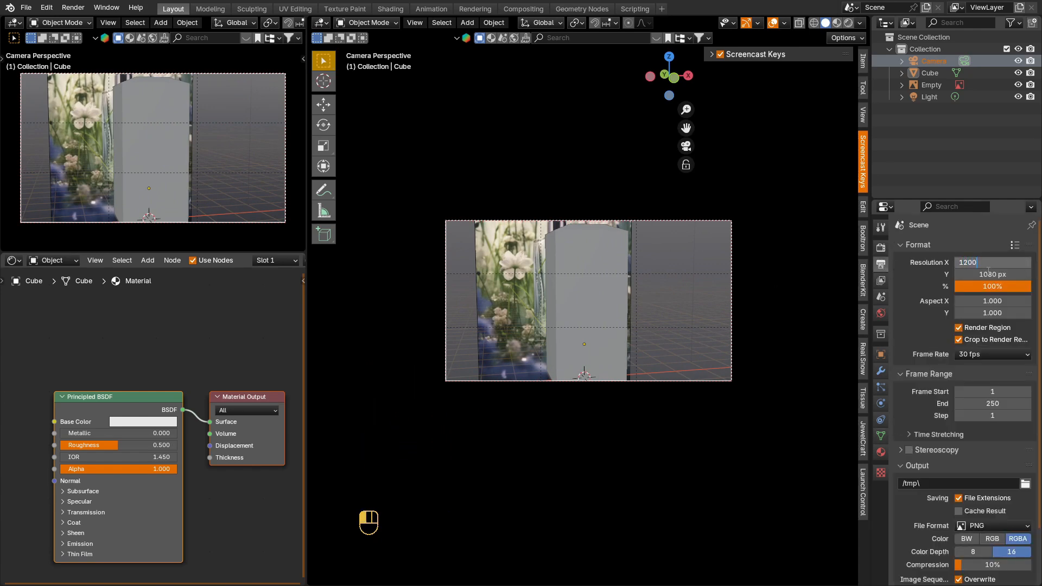
double_click(988, 271)
type("1800")
key("Return")
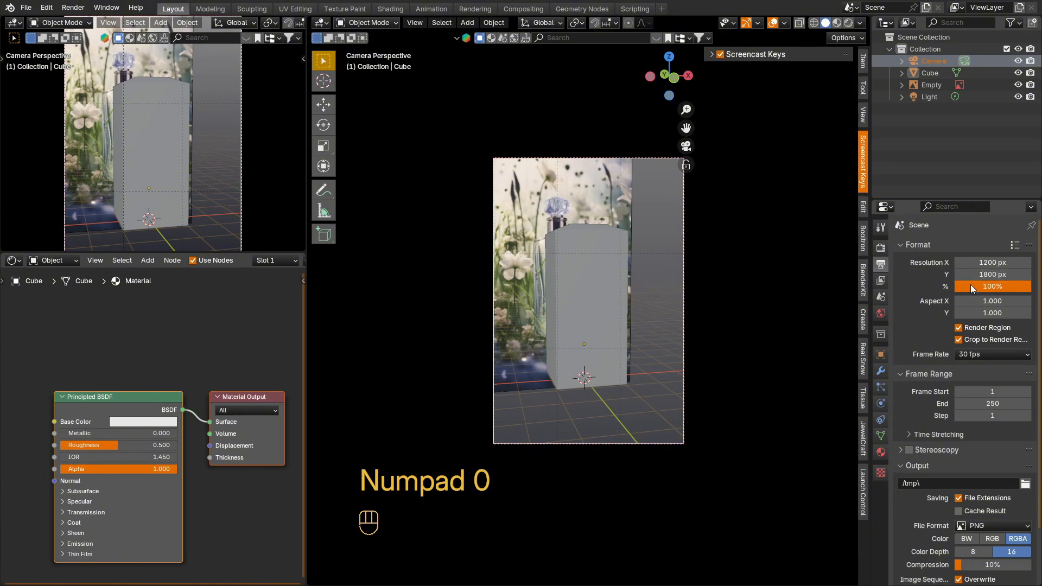
Step: Add two evenly spaced vertical loop cuts down the bottle's front face and across its top
middle_click_drag(559, 311, 549, 343)
left_click(553, 263)
middle_click_drag(553, 263, 558, 269, "shift")
scroll(558, 271, "up", 5)
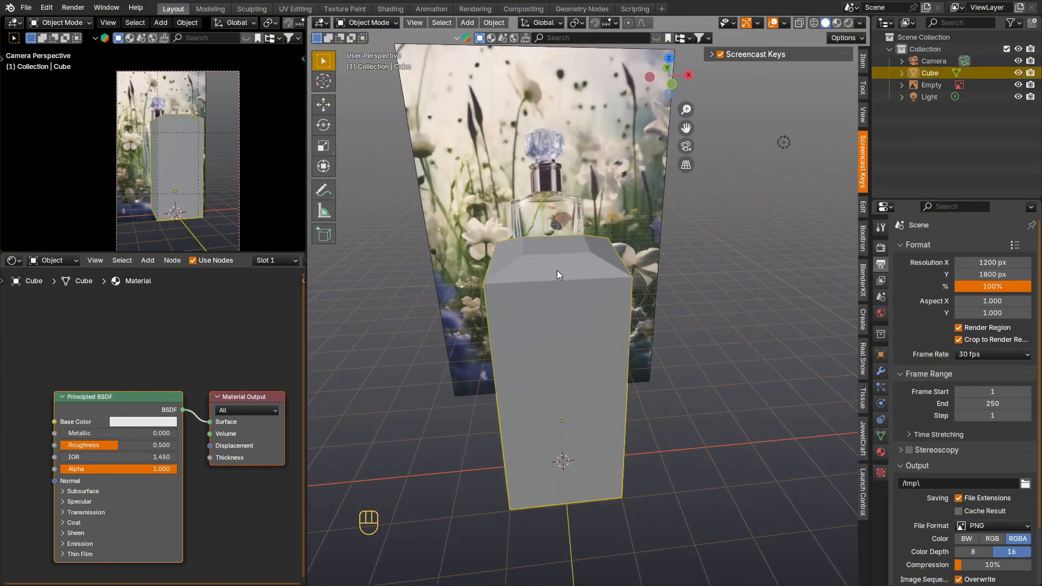
middle_click_drag(557, 308, 559, 331)
key("Tab")
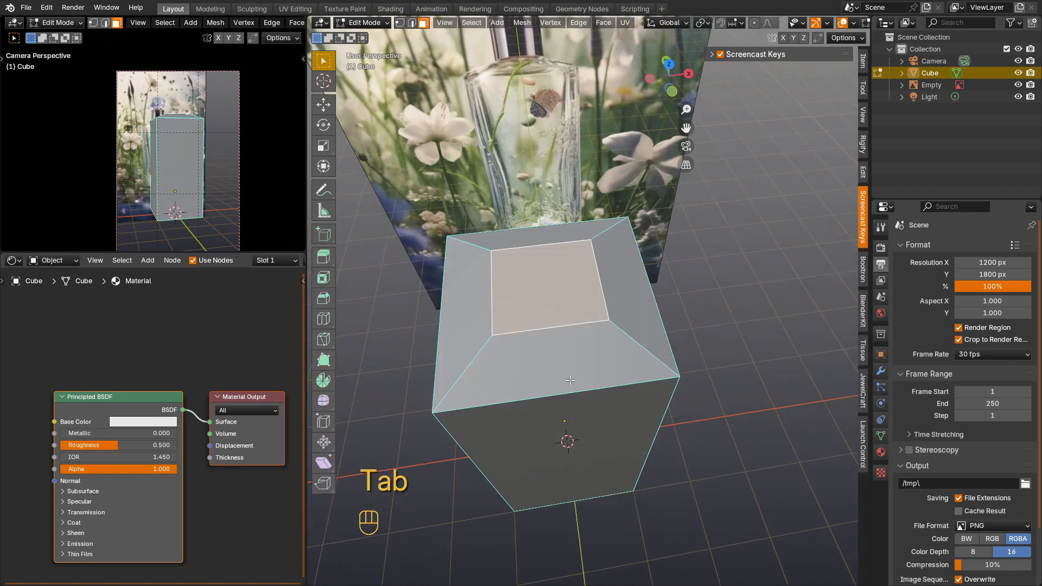
key("ctrl+r")
left_click(551, 331)
right_click(552, 332)
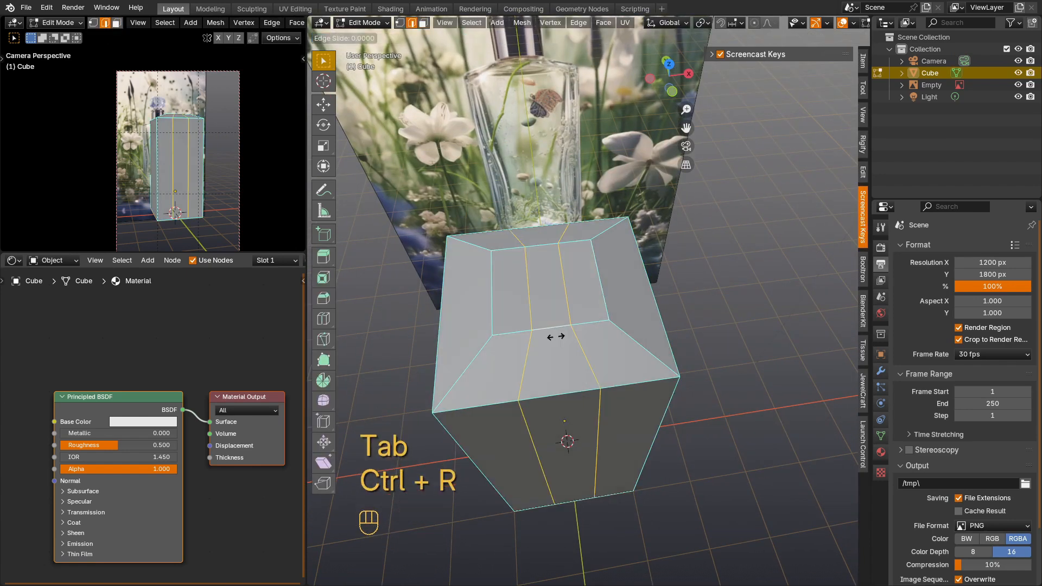
Step: Add two evenly spaced loop cuts across the top and down the side faces, perpendicular to the existing cuts
key("ctrl+r")
scroll(607, 300, "up", 1)
left_click(607, 300)
left_click(607, 299)
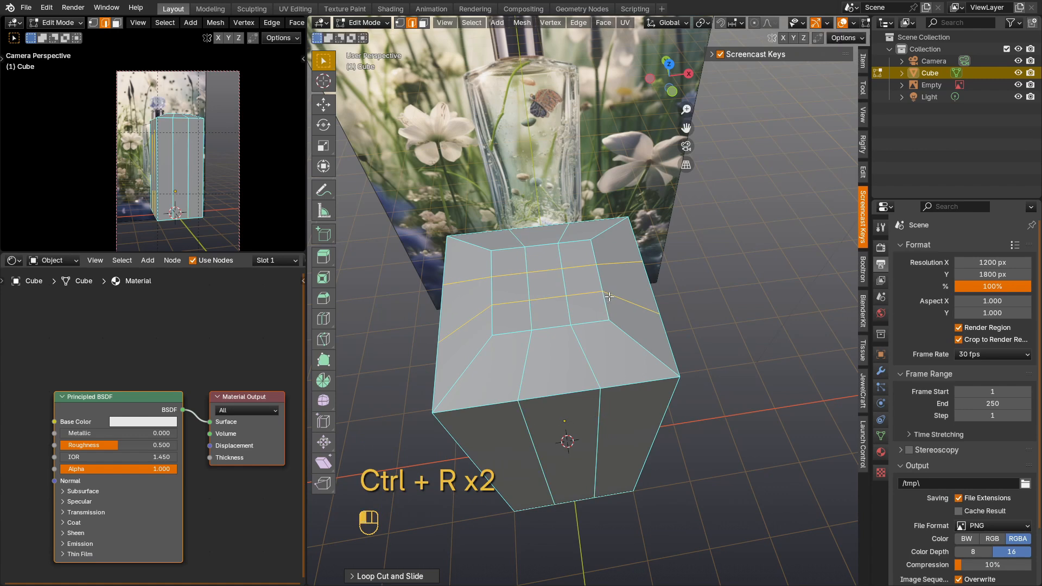
Step: Reshape the inner vertices on the bottle's top into a regular circle with LoopTools, using an angle of 3.6°
key("Tab")
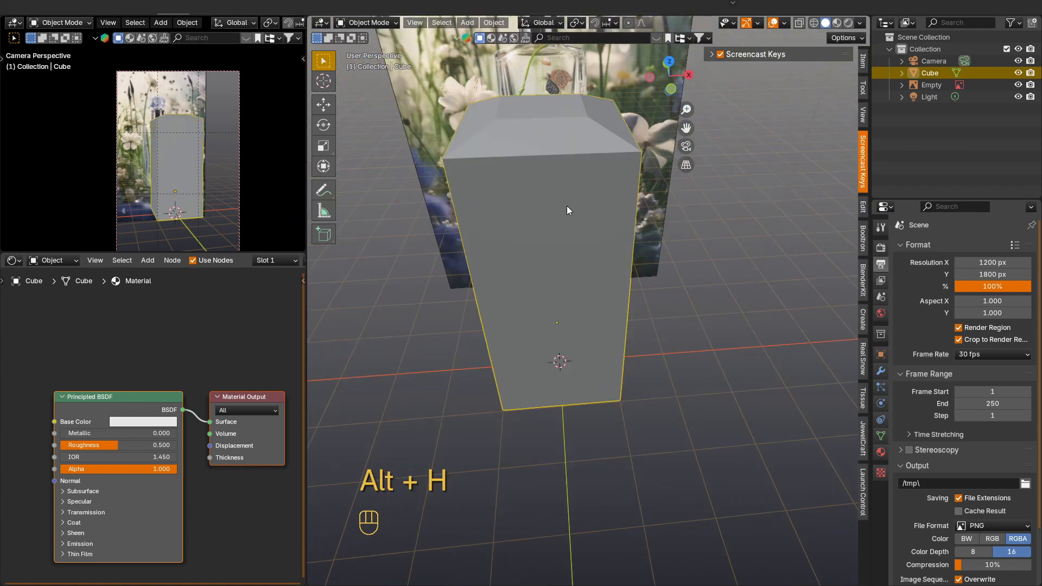
scroll(568, 209, "down", 1)
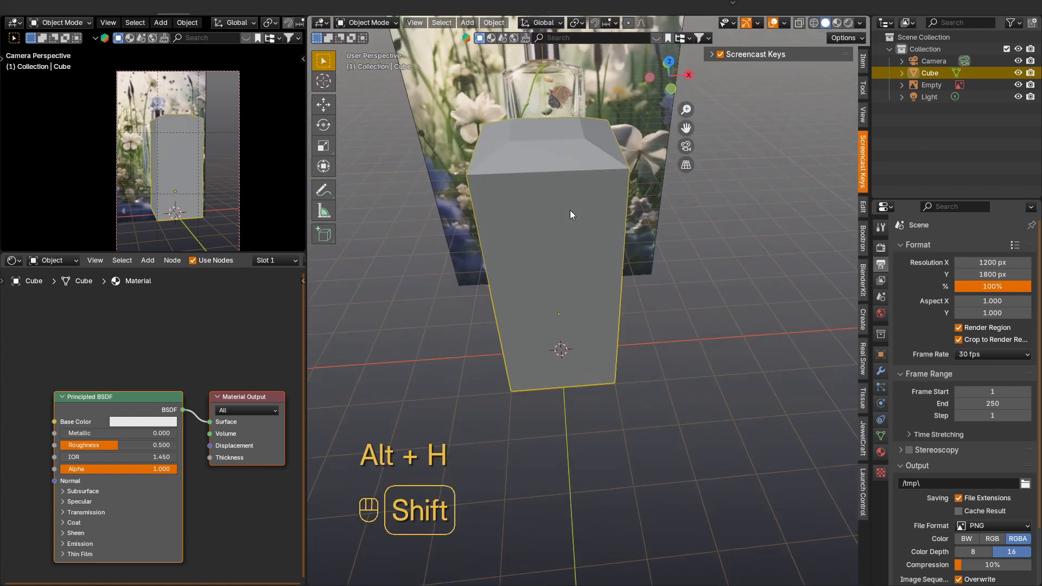
middle_click_drag(569, 210, 548, 222, "shift")
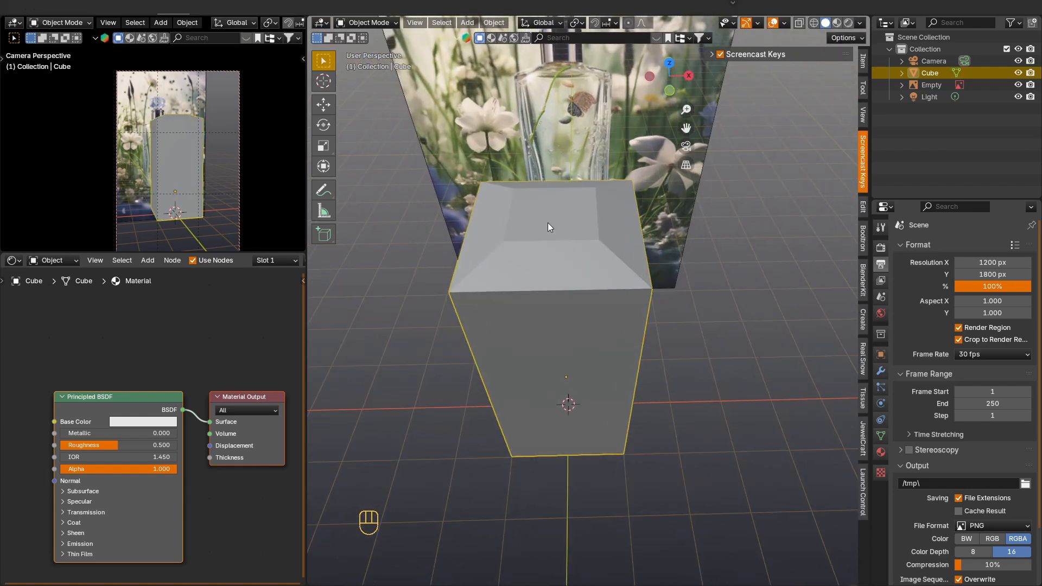
key("KP_7")
scroll(535, 383, "up", 4)
key("Tab")
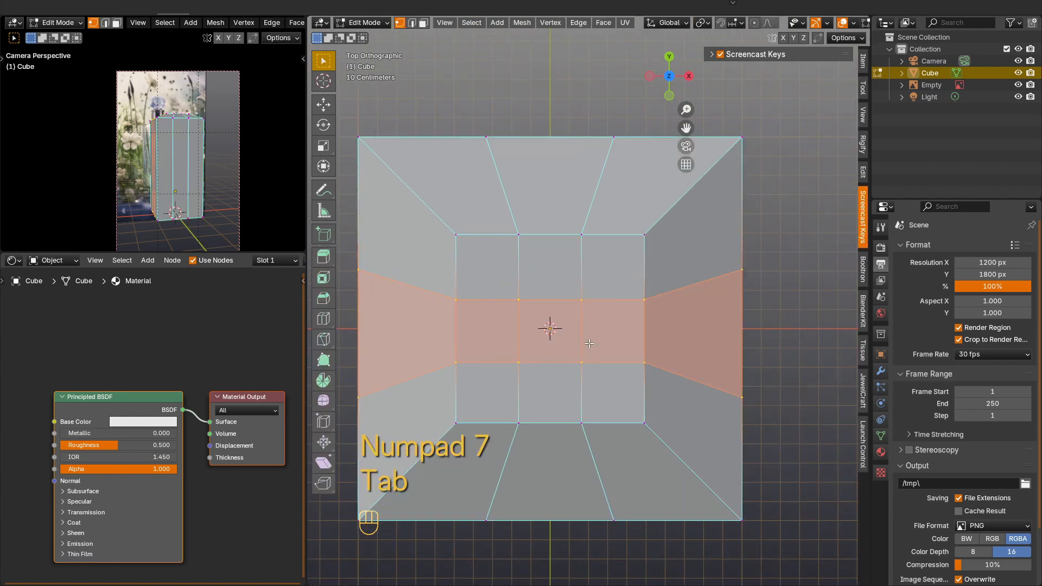
key("1")
left_click_drag(670, 215, 444, 425)
right_click(518, 333)
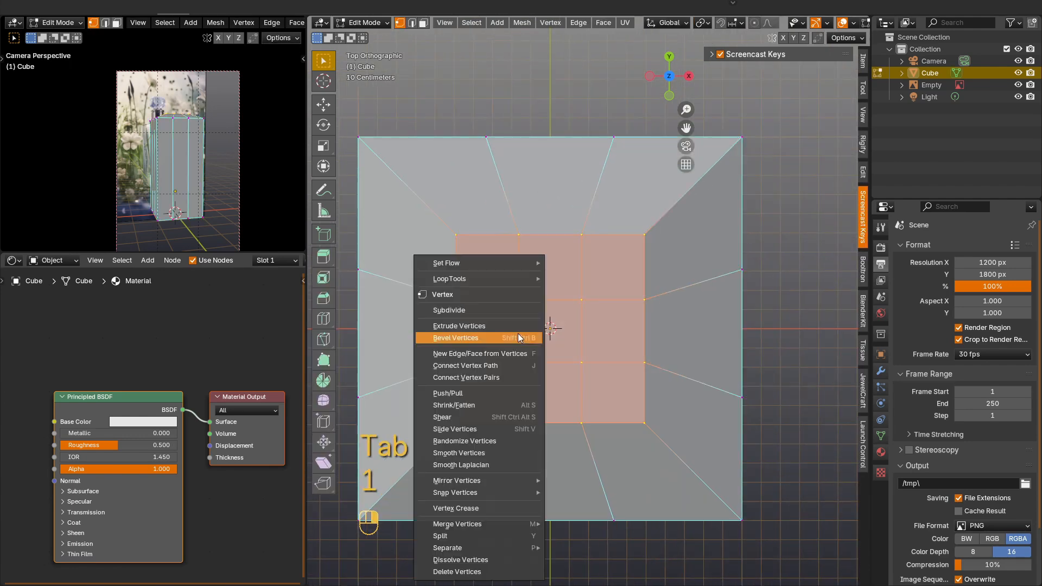
mouse_move(507, 274)
left_click(600, 290)
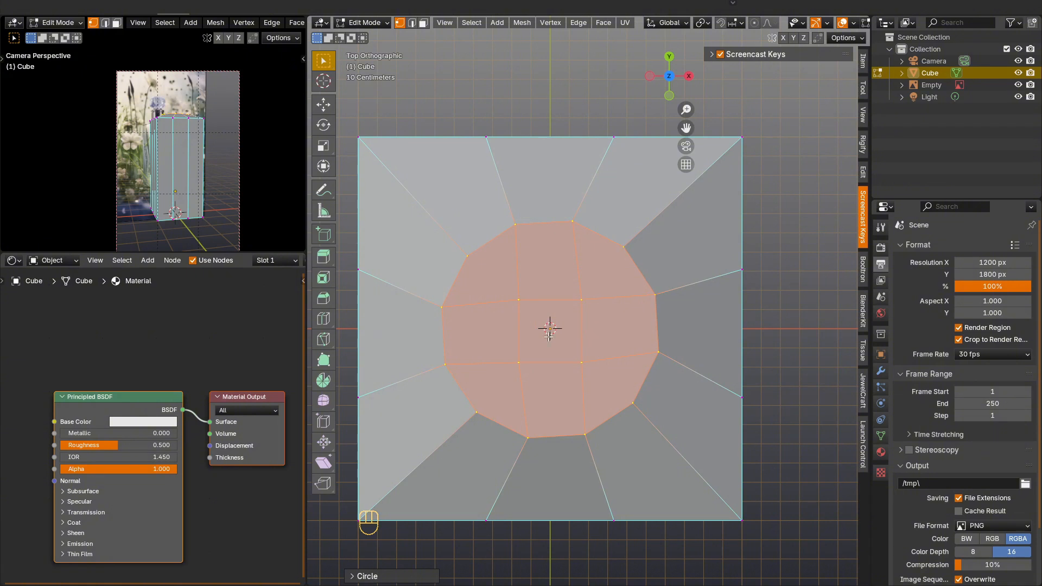
left_click(354, 576)
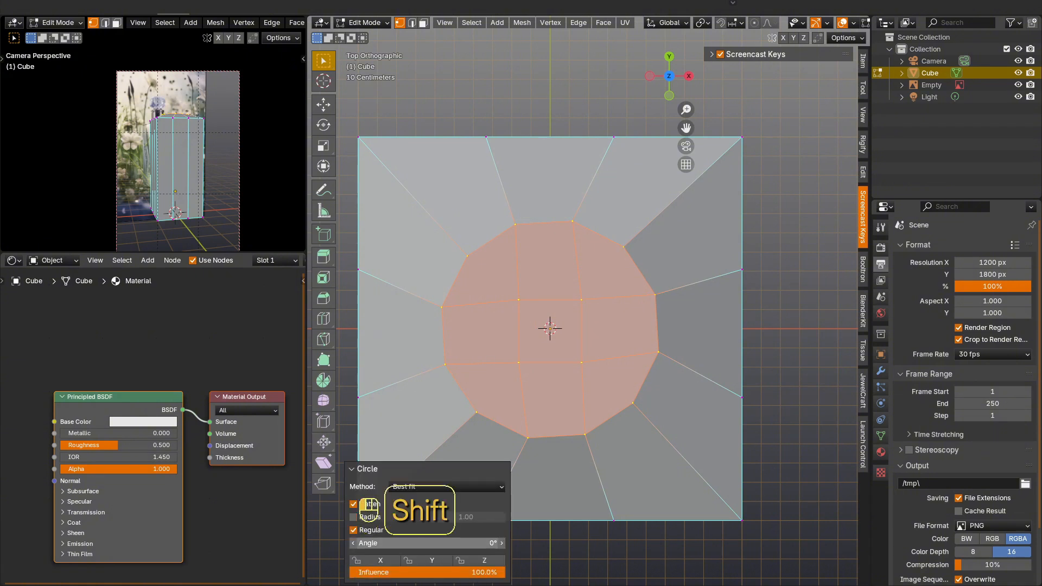
left_click_drag(427, 544, 449, 543, "shift")
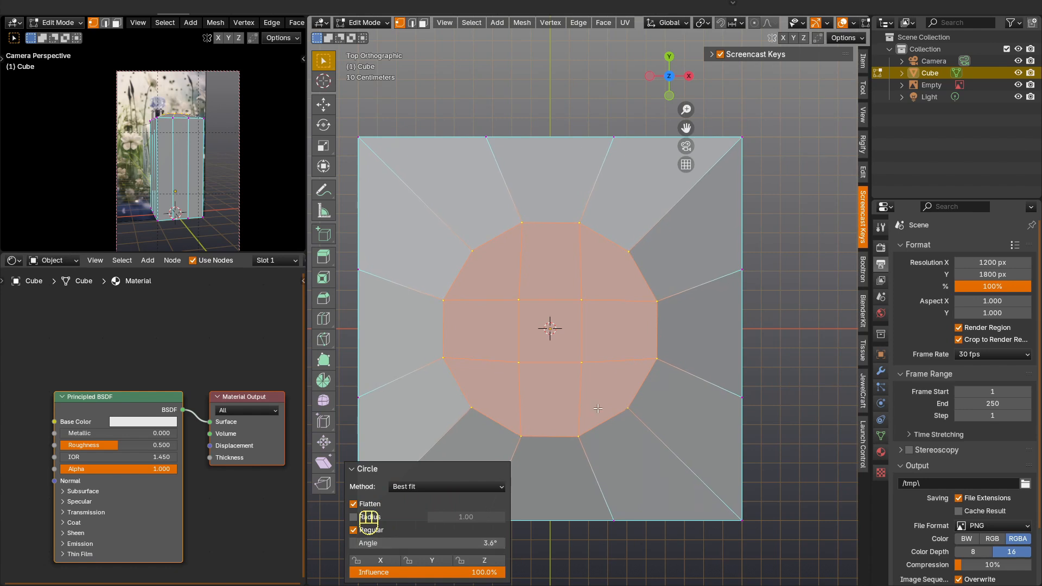
Step: Dissolve the four vertices inside the circle on the bottle's top
left_click(580, 350)
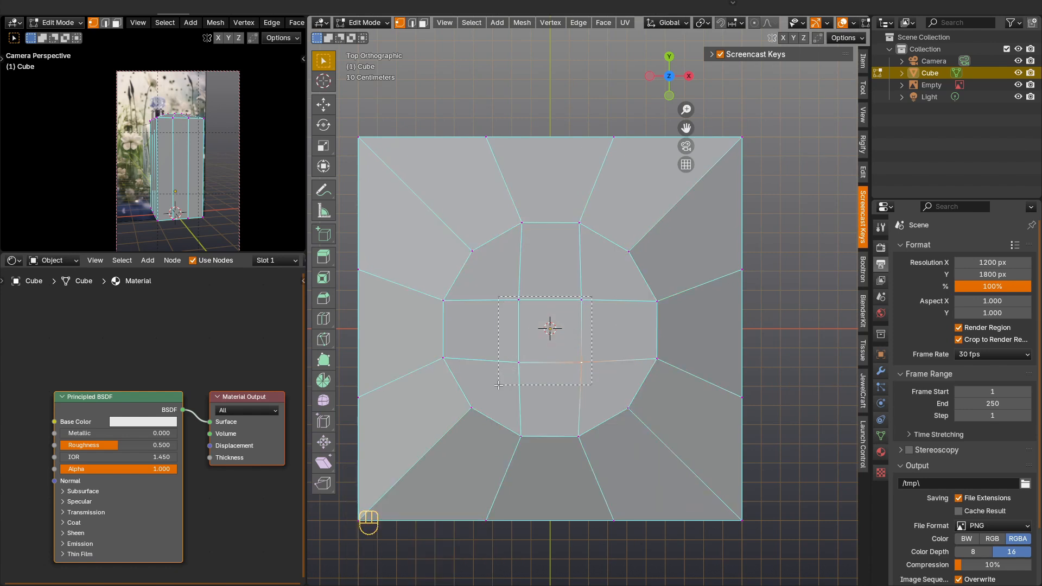
left_click_drag(498, 385, 498, 385)
key("x")
left_click(542, 419)
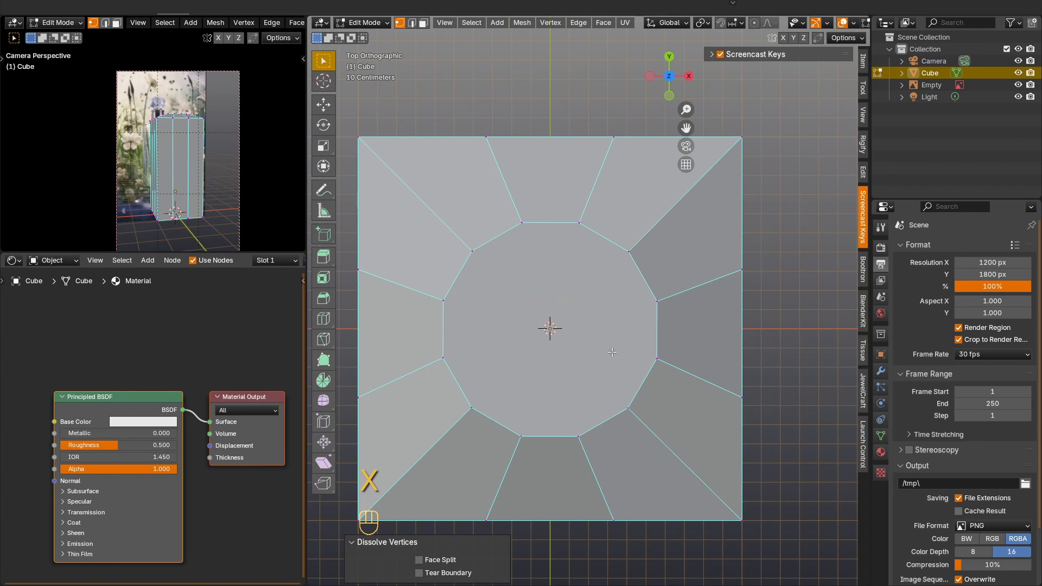
Step: Inset the circular top face twice, giving the second inset a thickness of about 0.029 m
key("3")
key("i")
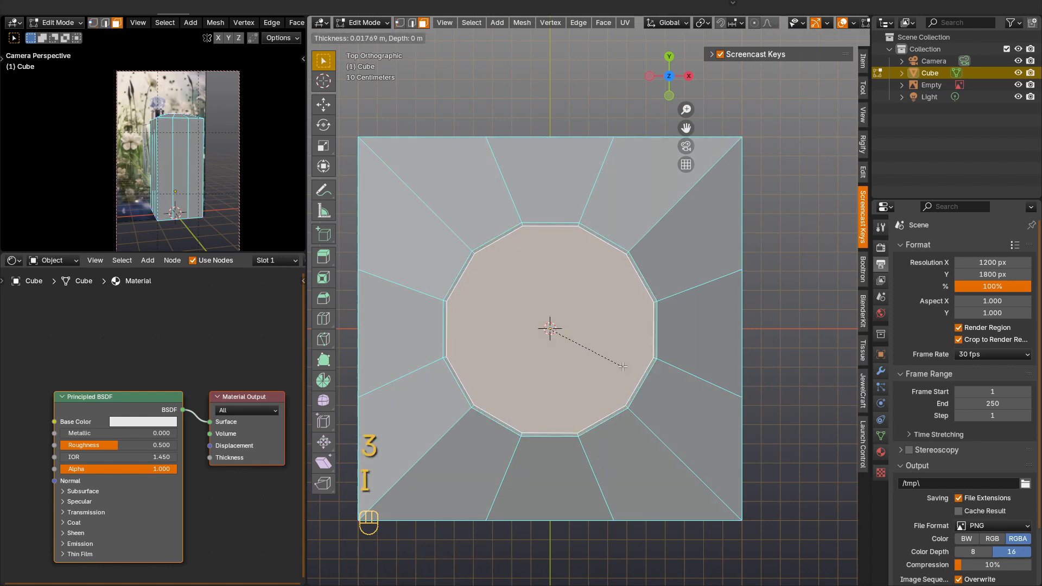
left_click(630, 369)
key("i")
left_click(645, 370)
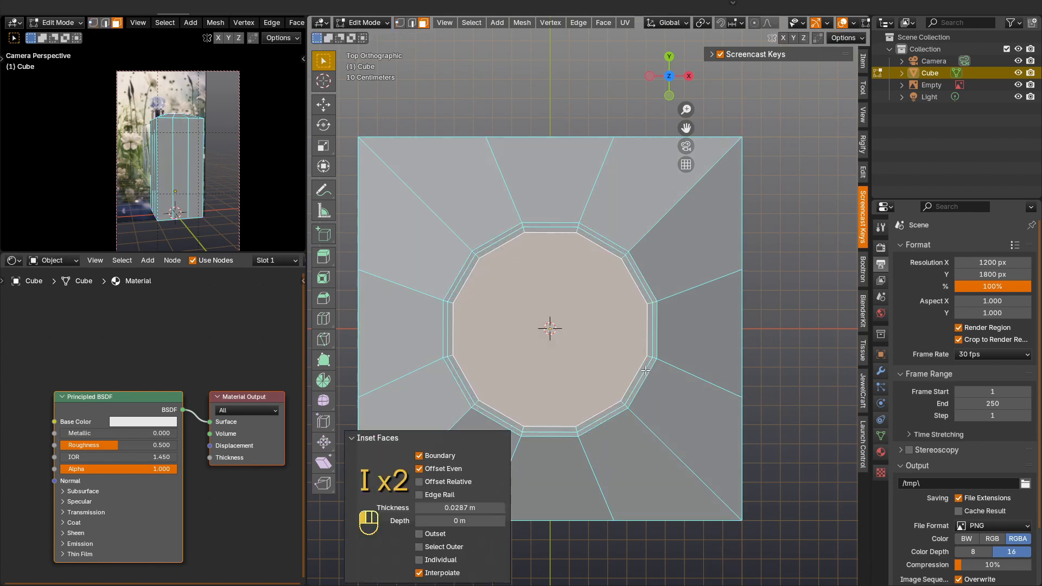
Step: Scale the circular rings on the bottle's top to about 0.74 so they match the neck width in the reference
scroll(645, 370, "down", 1)
key("1")
left_click_drag(462, 444, 462, 444)
key("KP_1")
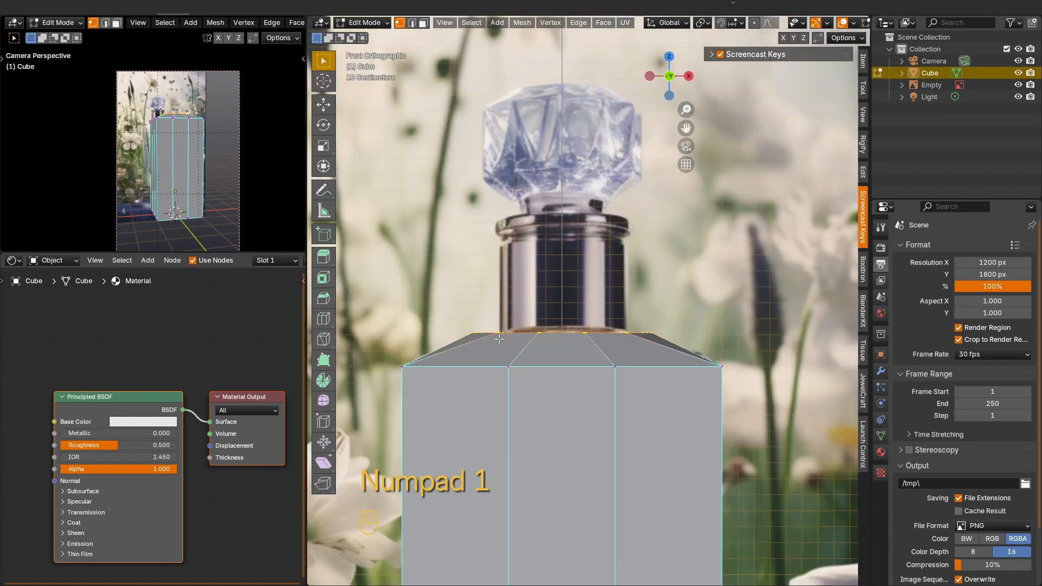
key("s")
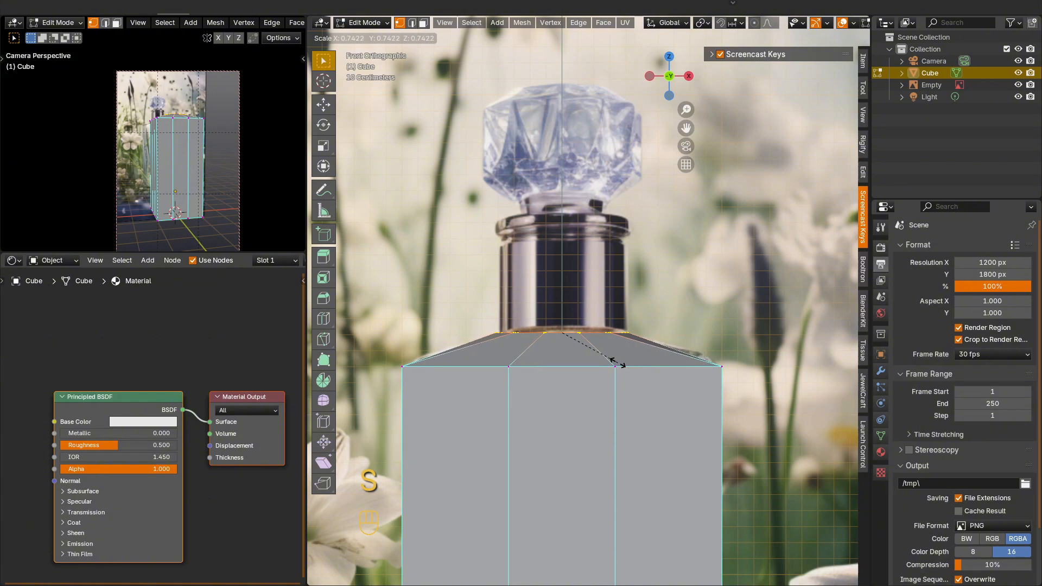
left_click(617, 362)
Step: Delete the innermost circular face to open the bottle's neck and leave edit mode
middle_click_drag(617, 361, 595, 355)
scroll(595, 355, "up", 2)
key("3")
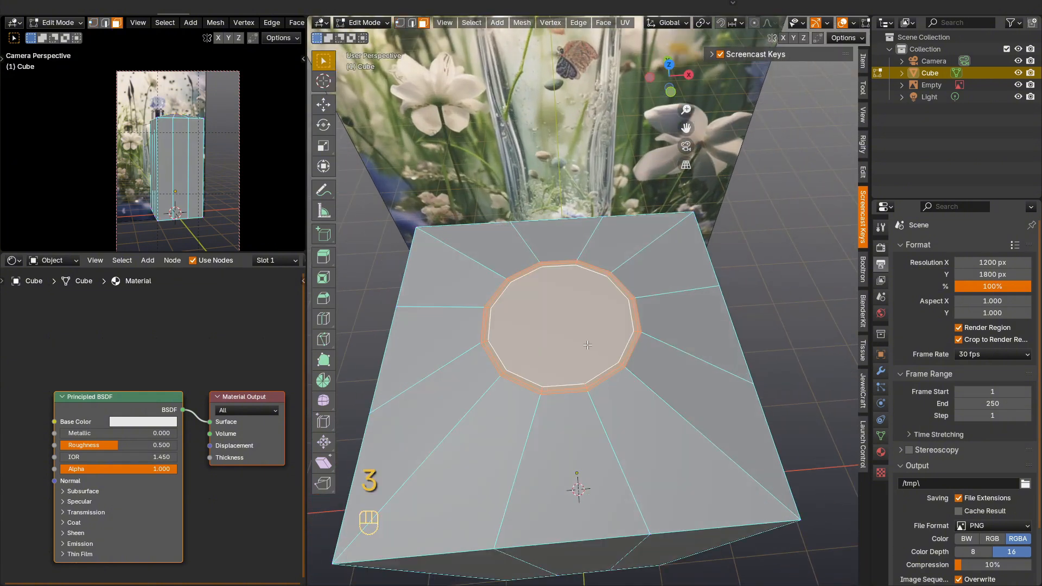
key("x")
left_click(564, 306)
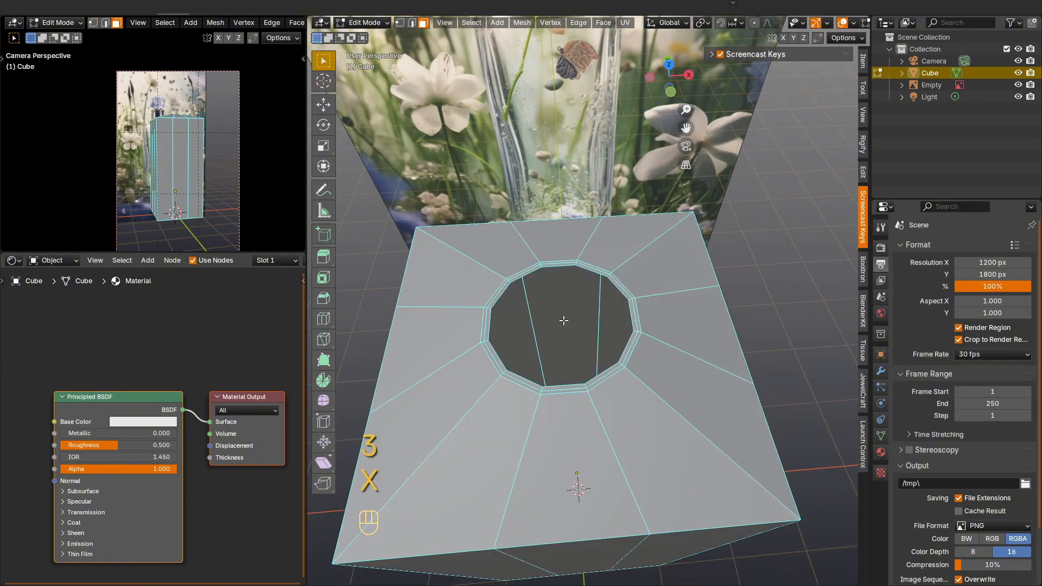
middle_click_drag(564, 321, 558, 342)
key("Tab")
scroll(605, 382, "down", 2)
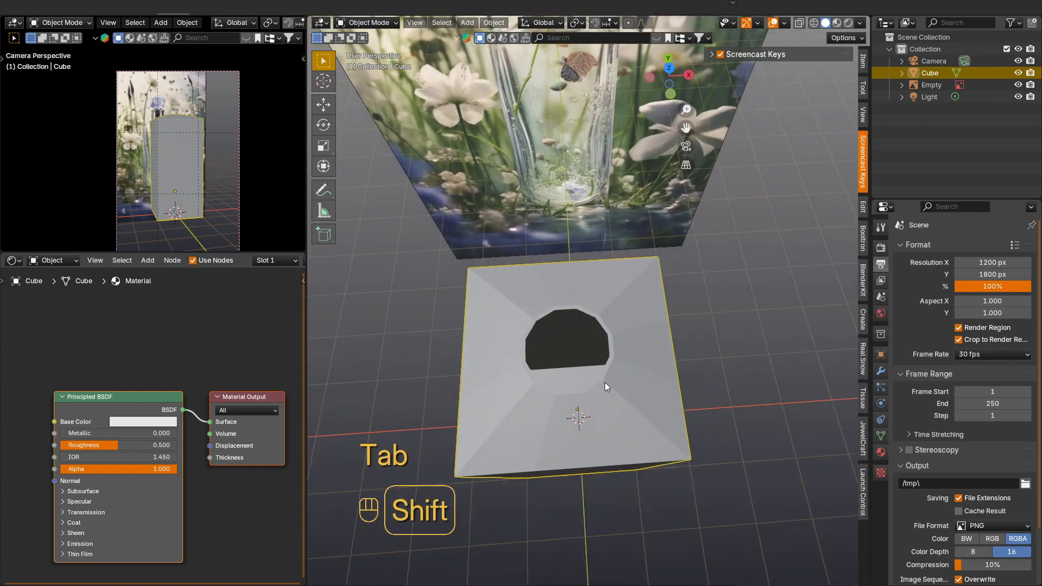
Step: Duplicate the bottle body in place, scale the copy to 0.891 and raise it about 0.264 m along Z
key("KP_1")
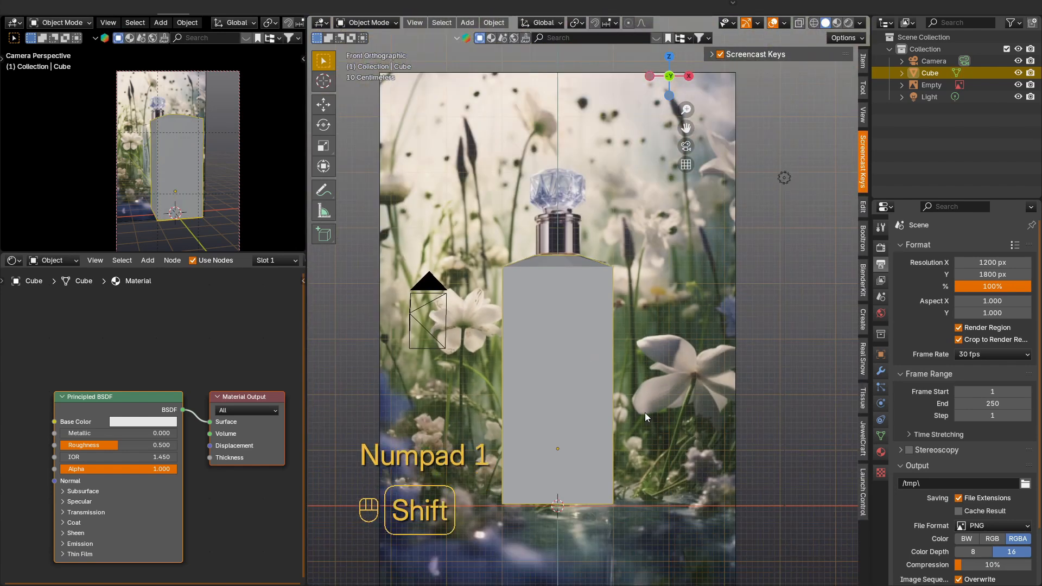
key("shift+d")
right_click(700, 399)
key("s")
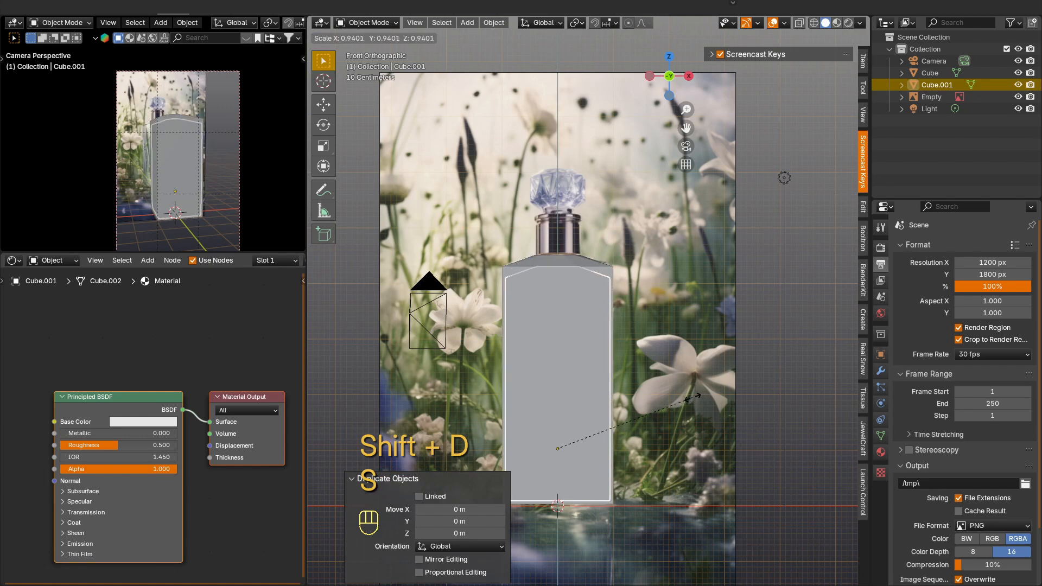
left_click(688, 401)
key("g")
key("z")
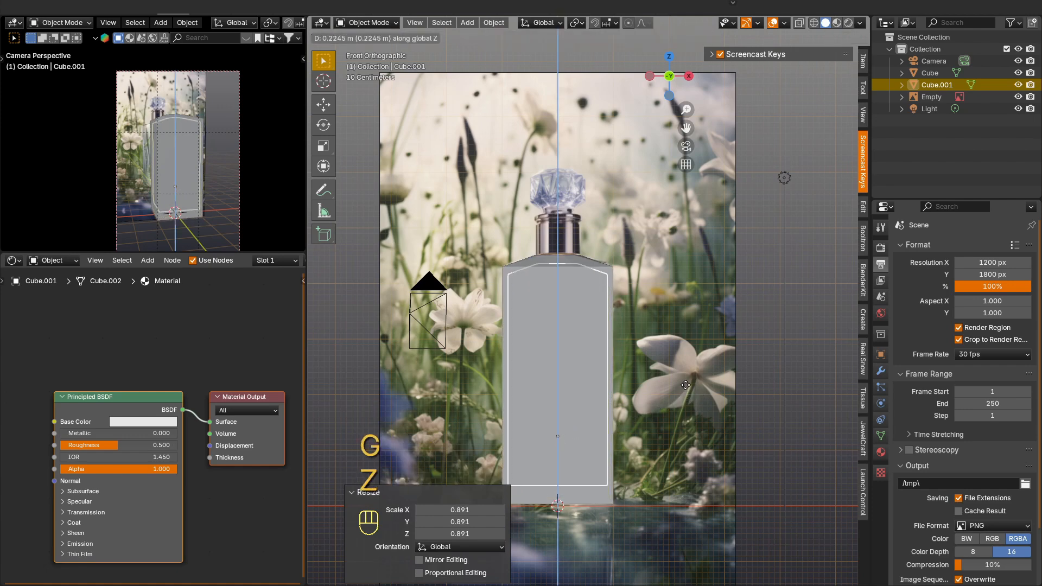
left_click(685, 383)
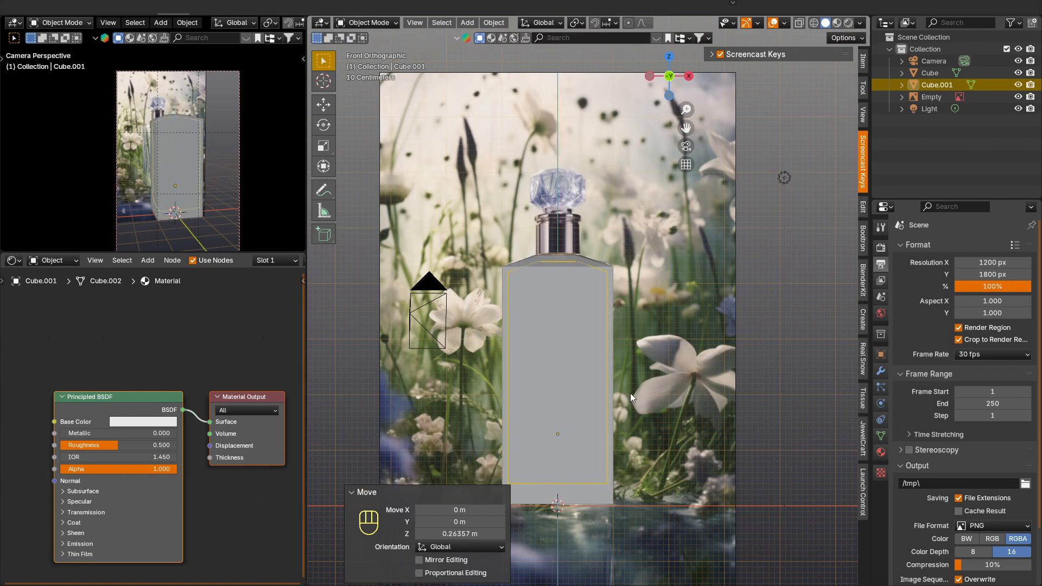
Step: Scale the inner copy by 0.965 and raise it slightly along Z inside the bottle body
scroll(597, 428, "up", 2)
middle_click_drag(597, 427, 584, 360, "shift")
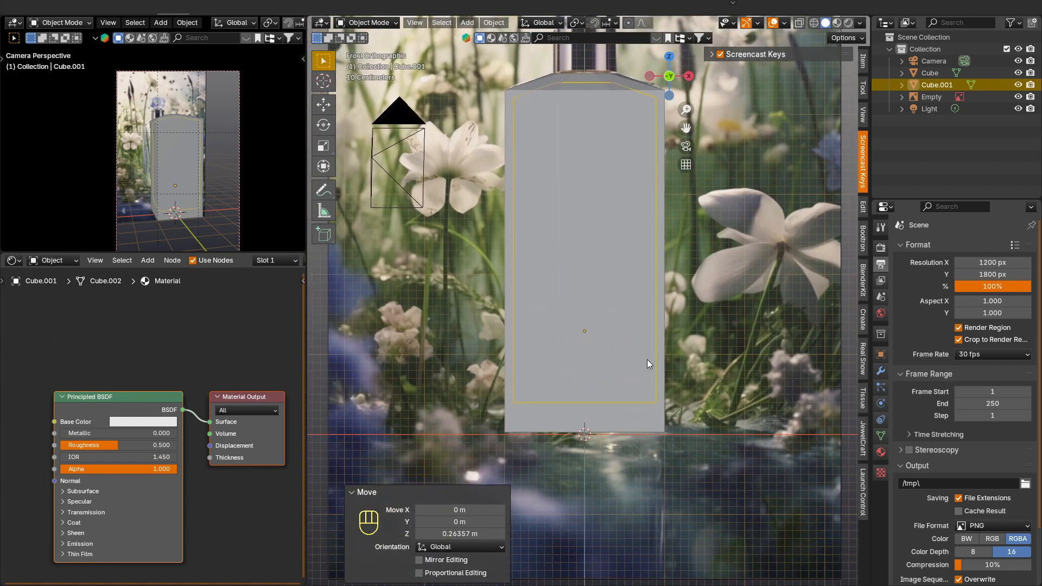
key("s")
key("g")
key("z")
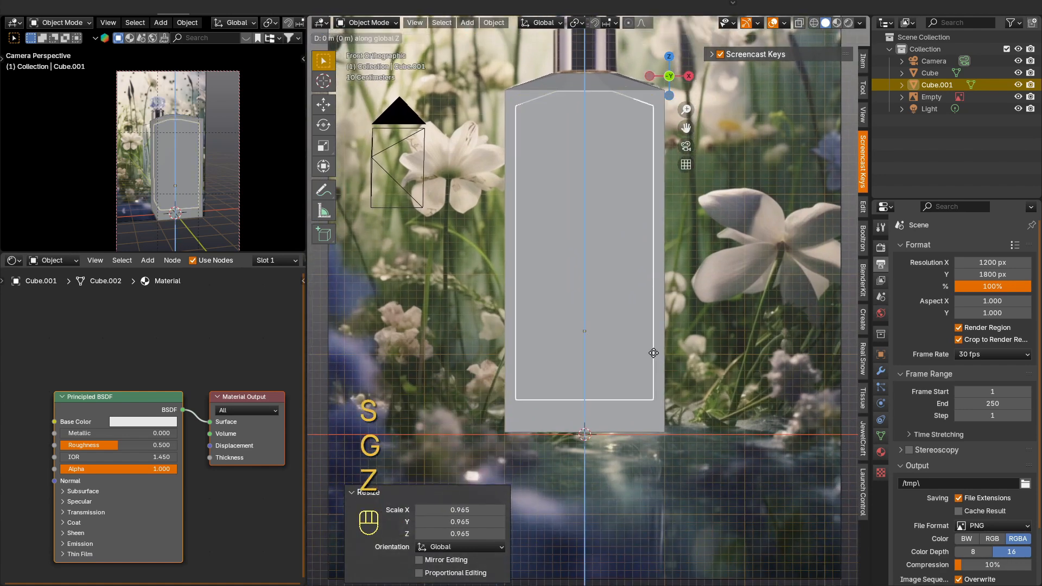
left_click(639, 379)
Step: Hide the outer bottle body and open the inner copy for vertex editing with X-ray display
left_click(614, 415)
key("h")
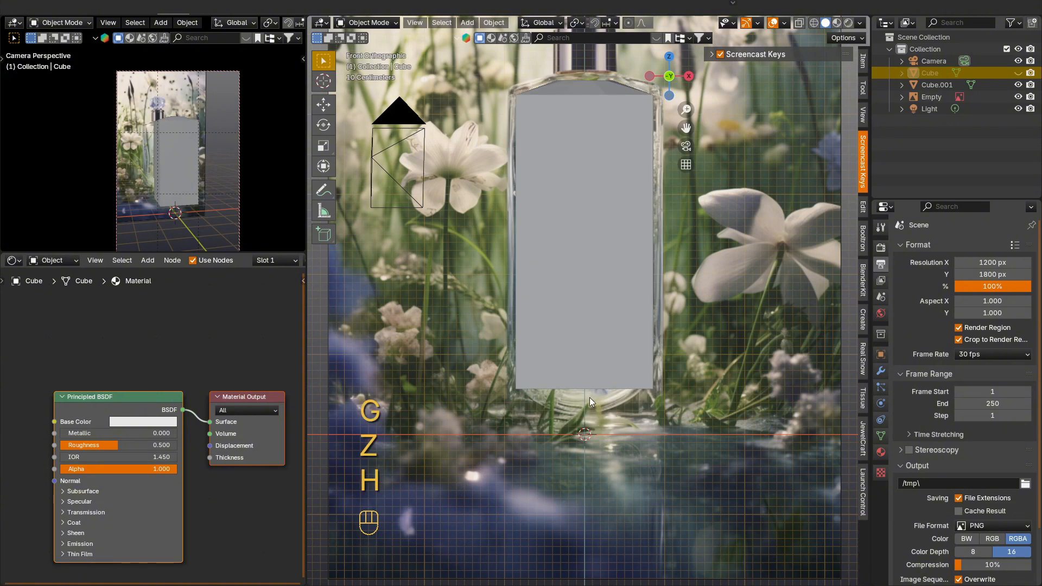
left_click(633, 343)
scroll(633, 343, "up", 2)
key("Tab")
key("alt+z")
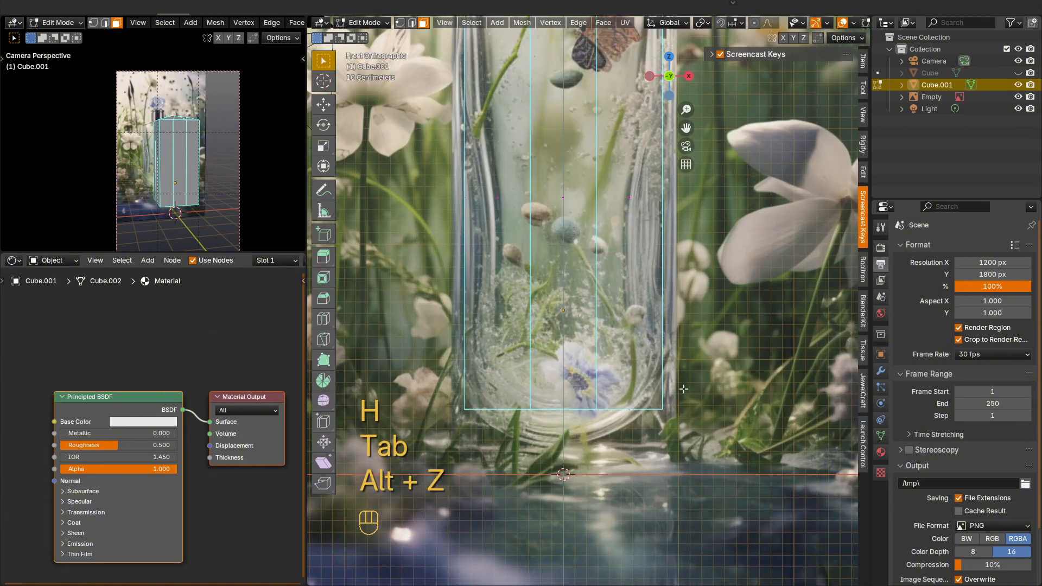
key("1")
key("g")
key("z")
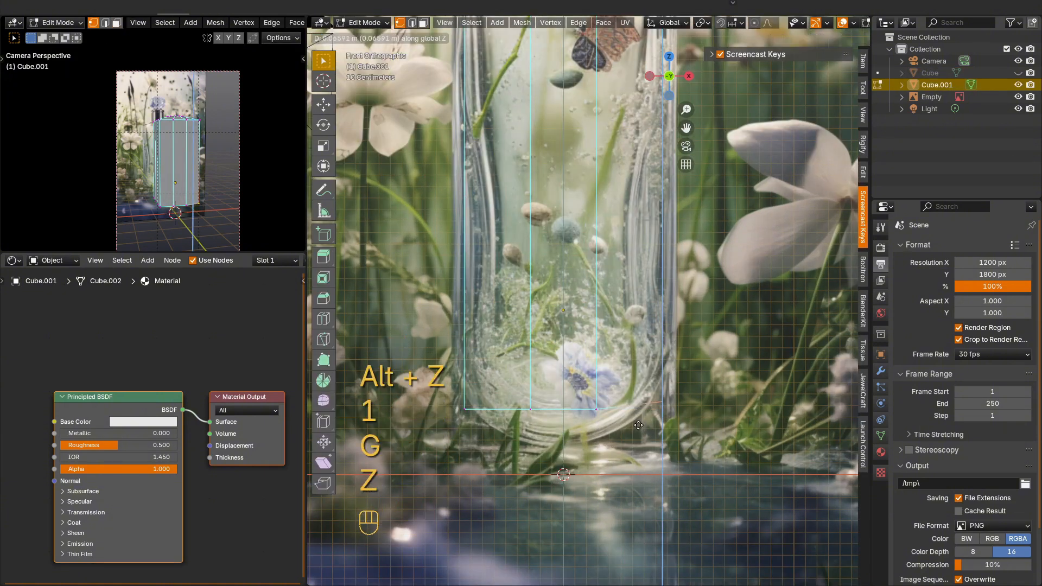
key("Escape")
Step: Raise the outer bottom vertices on both sides of the inner copy about 0.226 m along Z
left_click(624, 425, "shift")
key("g")
key("z")
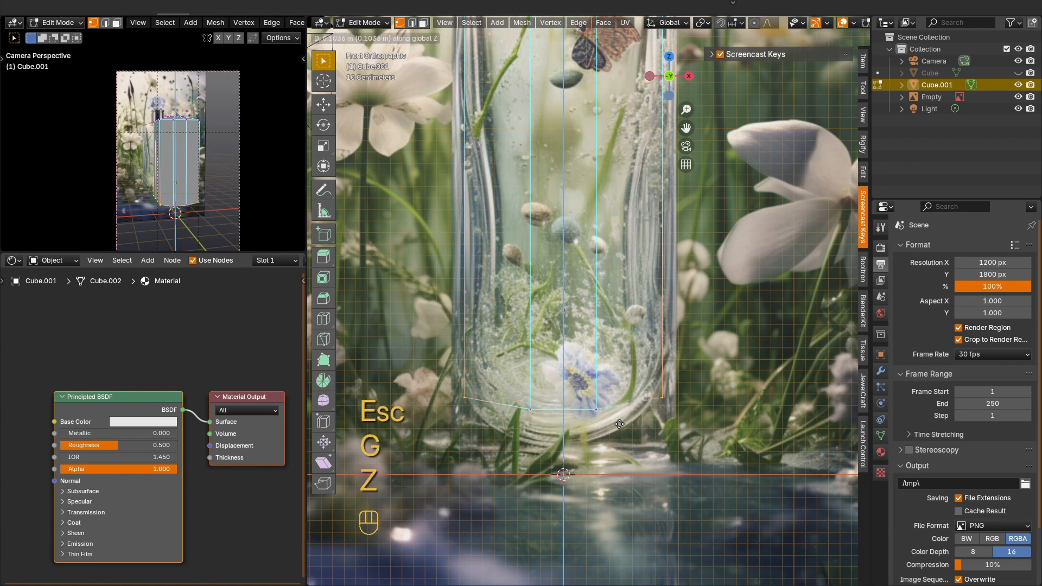
left_click(619, 411)
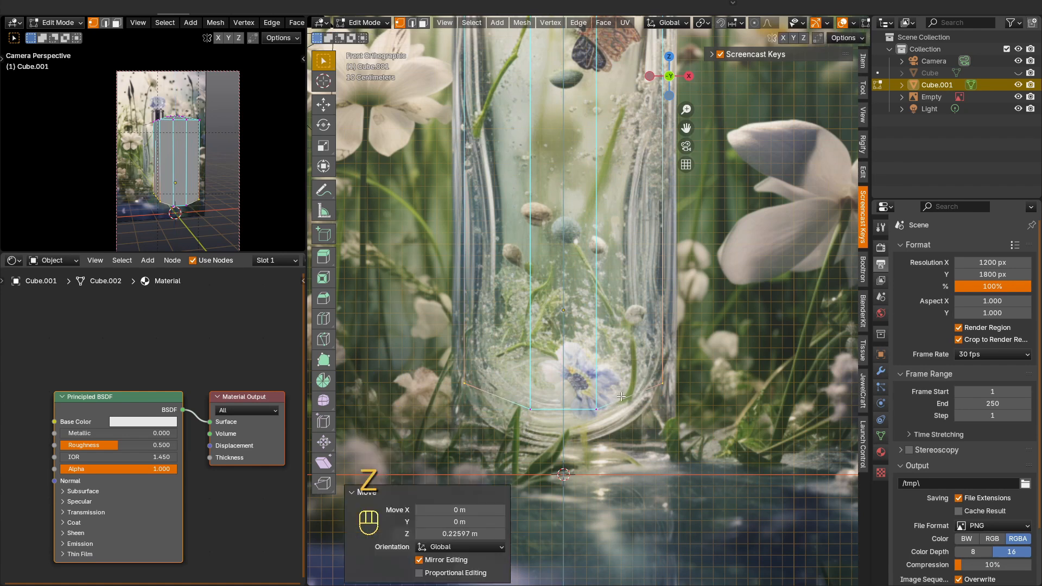
Step: Lower the middle bottom vertices of the inner copy about 0.301 m along Z to follow the reference's curved base
left_click_drag(507, 453, 507, 453)
key("g")
key("z")
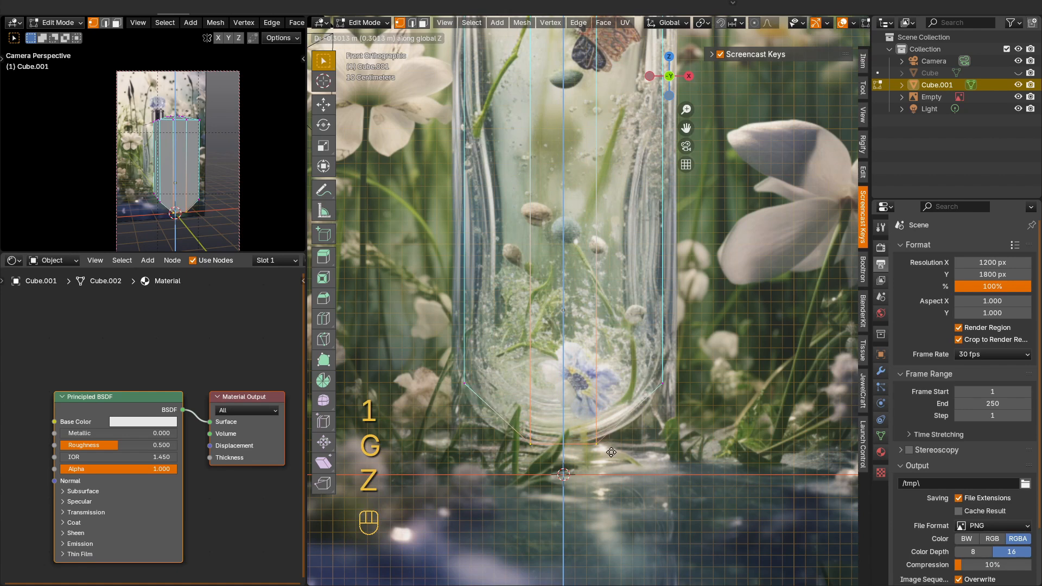
left_click(611, 452)
Step: Add two evenly spaced horizontal loop cuts around the inner copy
scroll(604, 358, "down", 1)
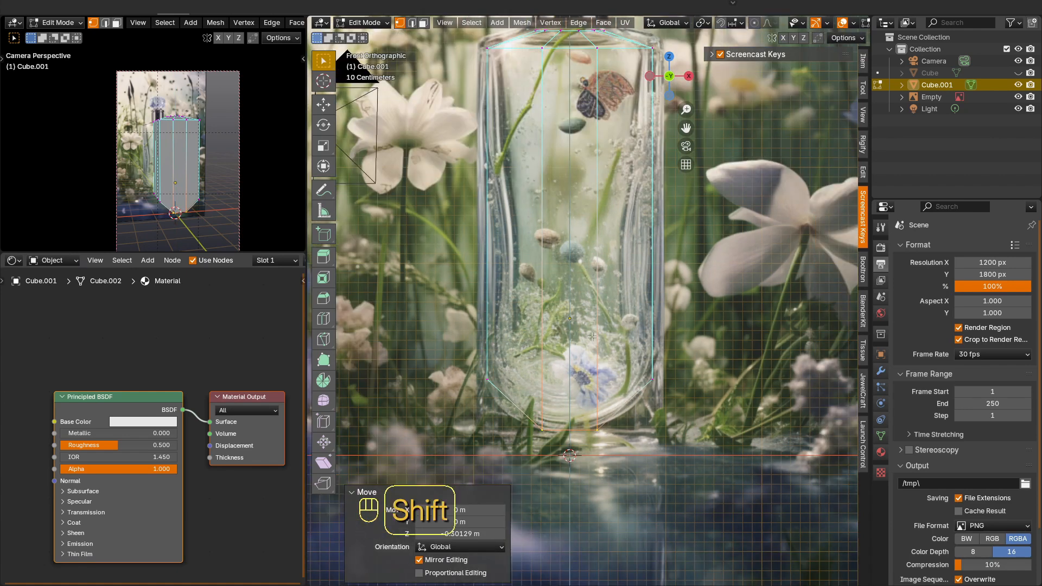
key("ctrl+r")
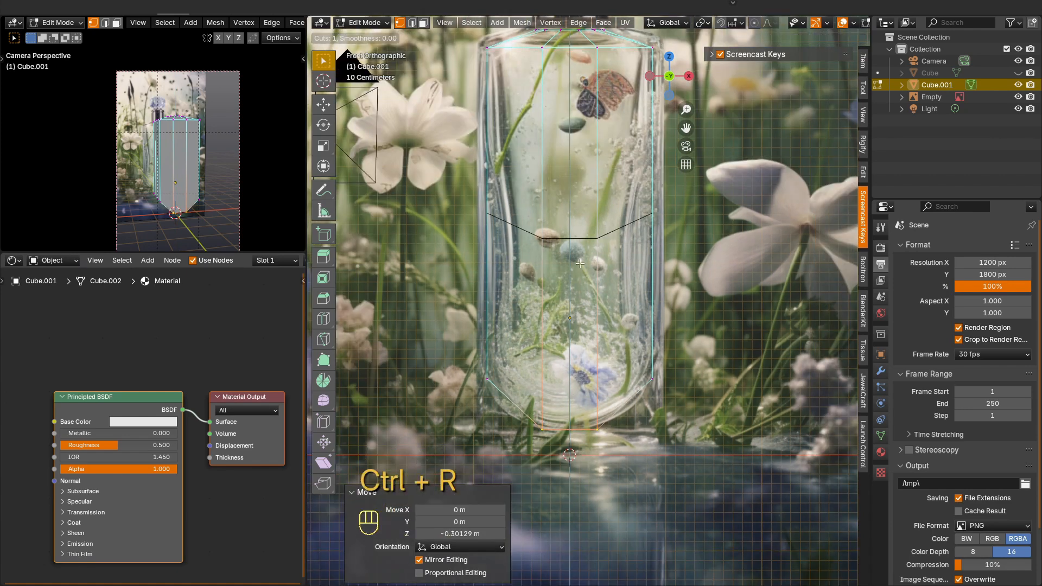
scroll(580, 264, "up", 1)
left_click(595, 271)
left_click(596, 272)
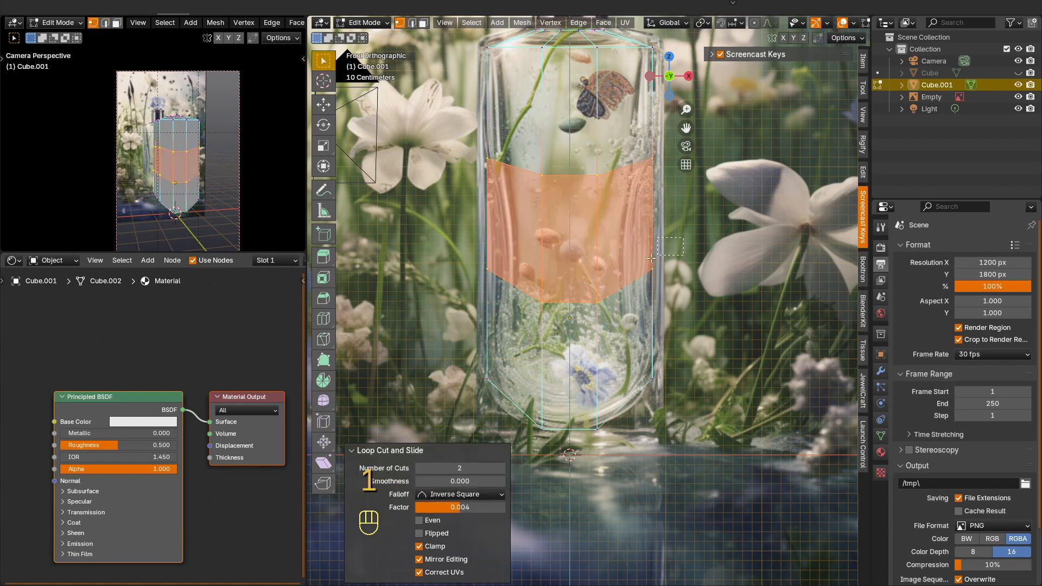
Step: Flatten the lower of the two new horizontal loops by scaling it to 0 along Z
key("s")
key("z")
key("KP_0")
key("KP_Enter")
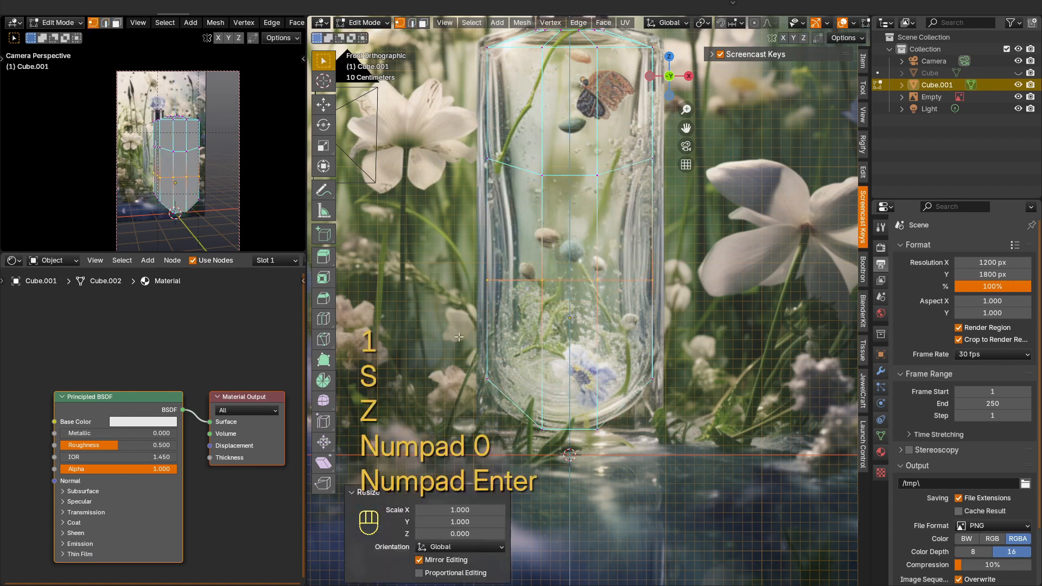
Step: Move the lower horizontal loop down about 0.395 m along Z and scale it to 0.919
key("g")
key("z")
left_click(459, 373)
key("s")
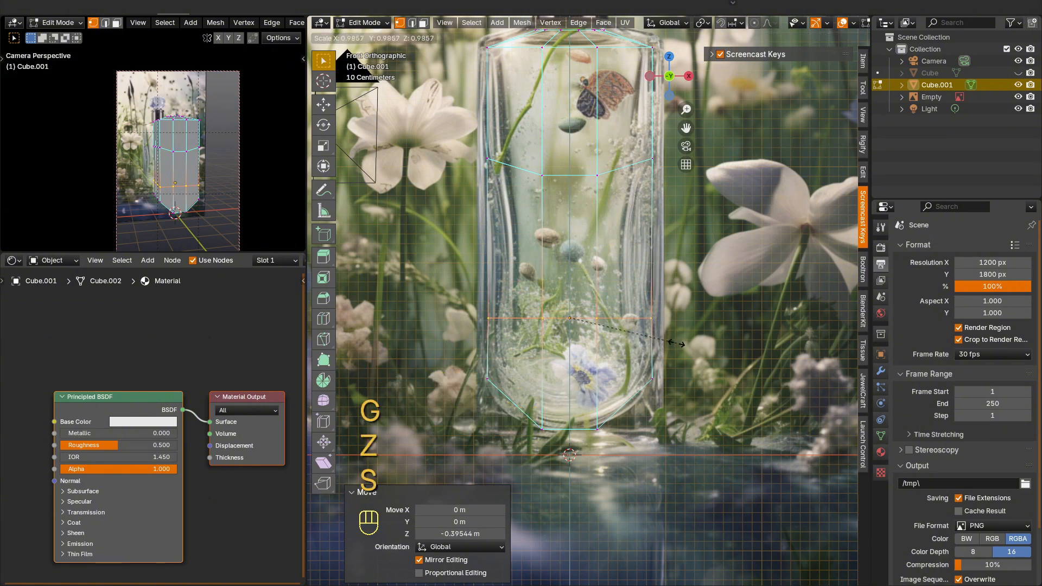
left_click(669, 257)
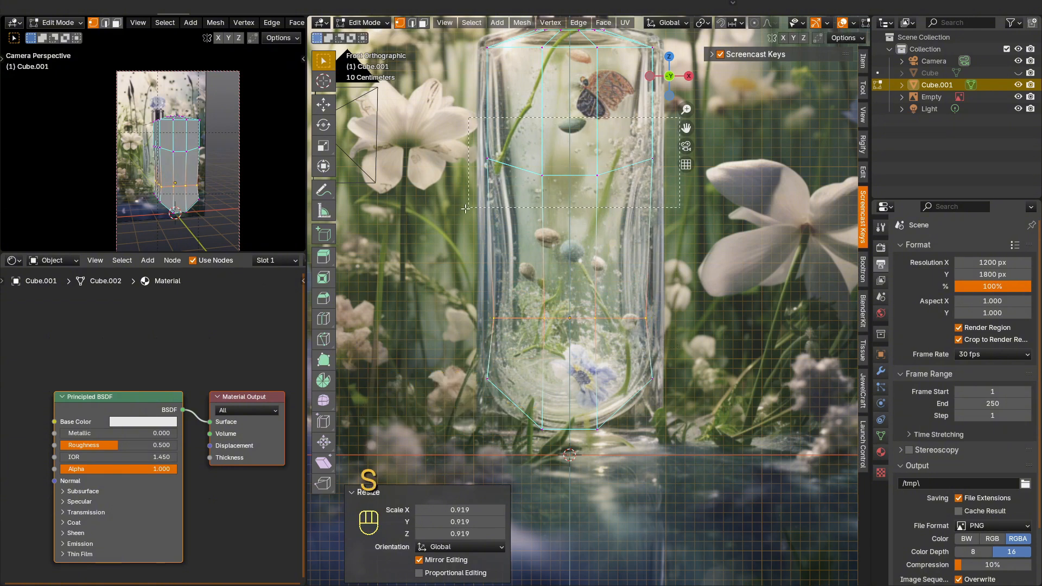
Step: Flatten the upper horizontal loop of the inner copy by scaling it to 0 along Z
left_click_drag(465, 209, 466, 209)
key("s")
key("z")
key("KP_0")
key("KP_Enter")
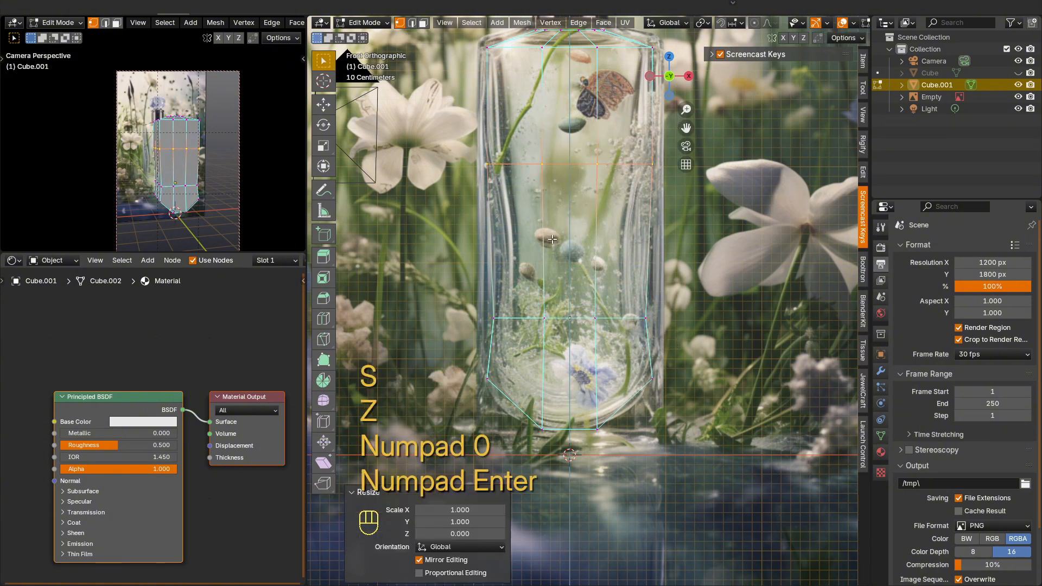
Step: Scale the upper horizontal loop to 0.985 and add a centred loop cut below it, scaled to 0.865
key("s")
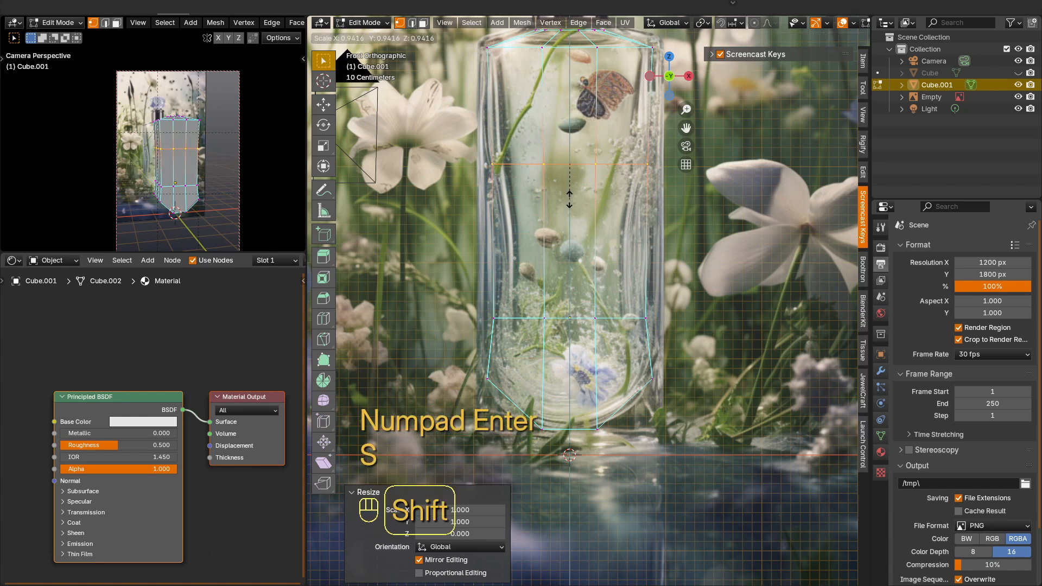
left_click(570, 214)
key("ctrl+r")
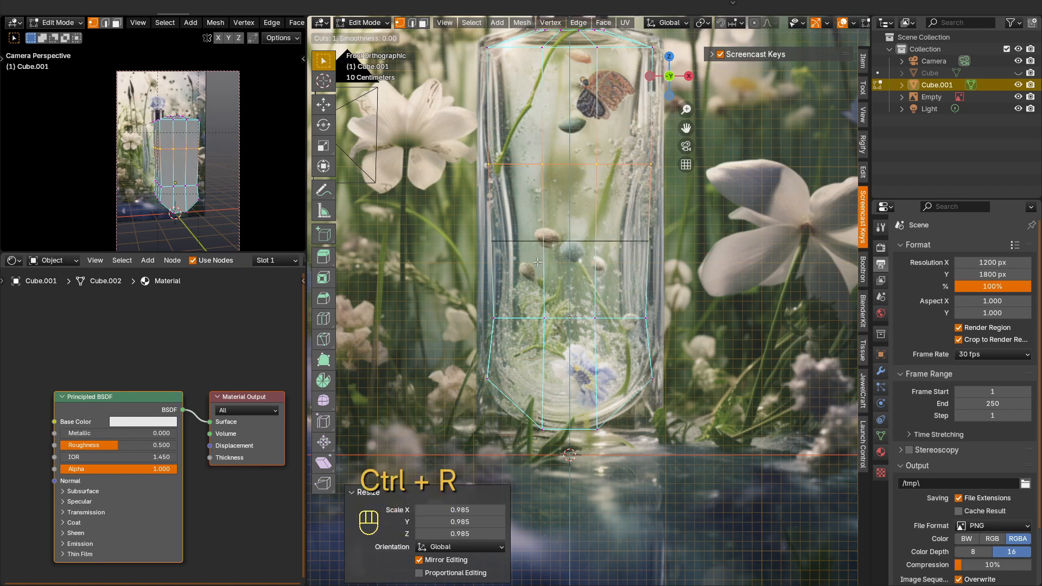
left_click(537, 263)
right_click(537, 263)
key("s")
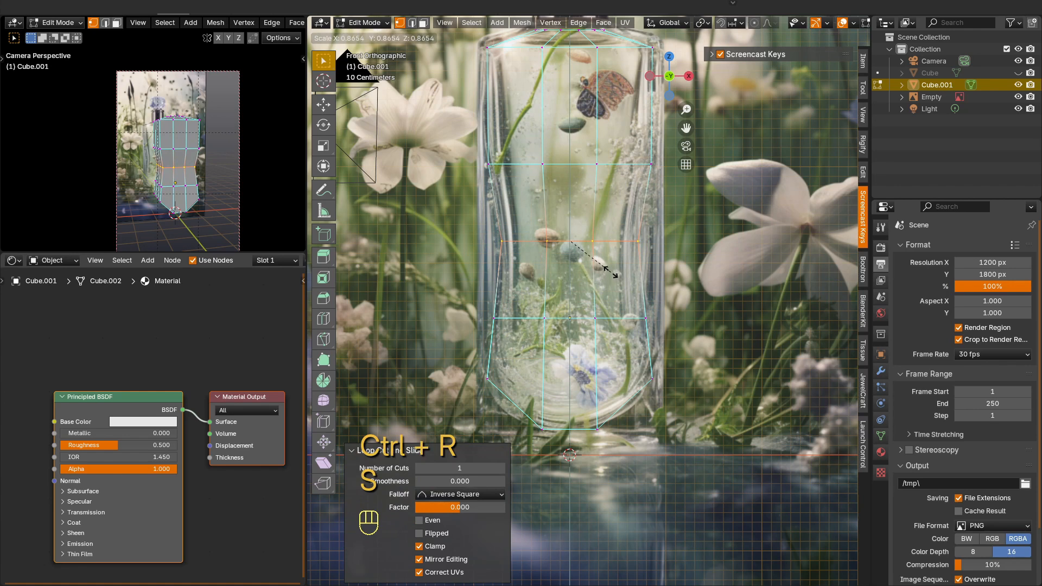
left_click(611, 271)
Step: Bevel the new waist loop 0.358 m wide, lower the resulting band about 0.051 m along Z and scale it to 0.978
key("ctrl+b")
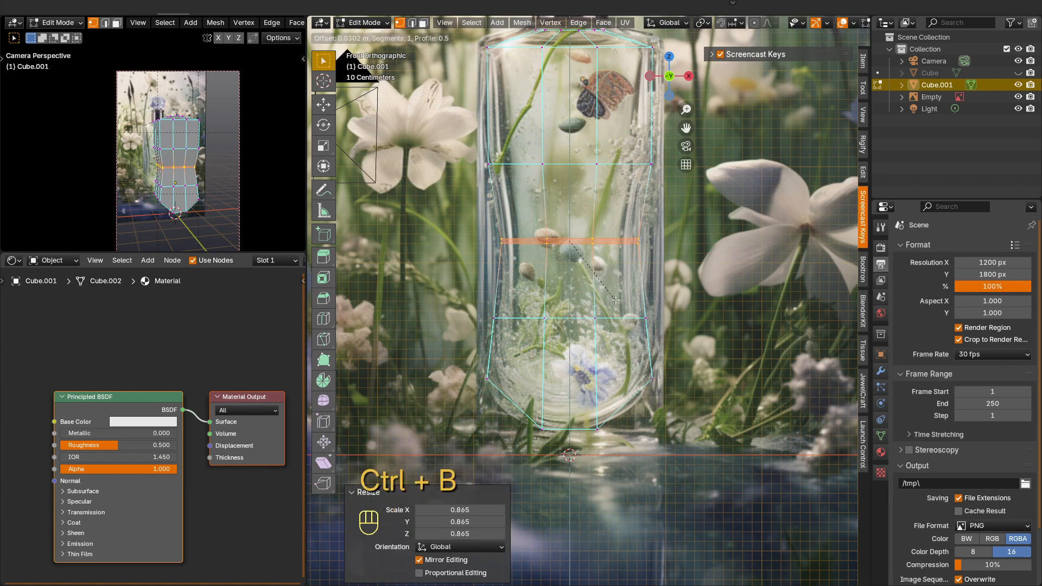
left_click(621, 328)
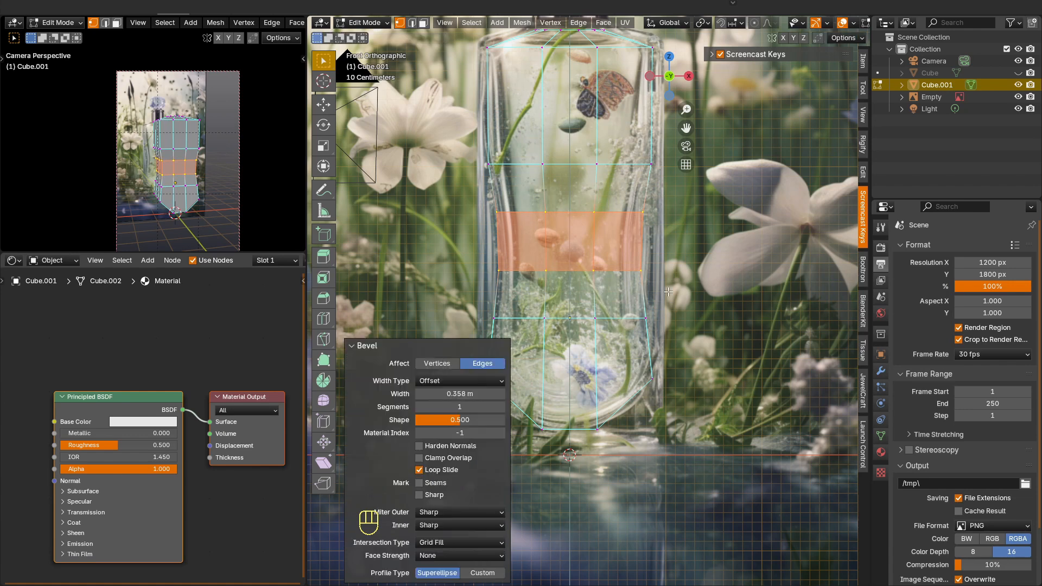
key("g")
key("z")
left_click(668, 296)
key("s")
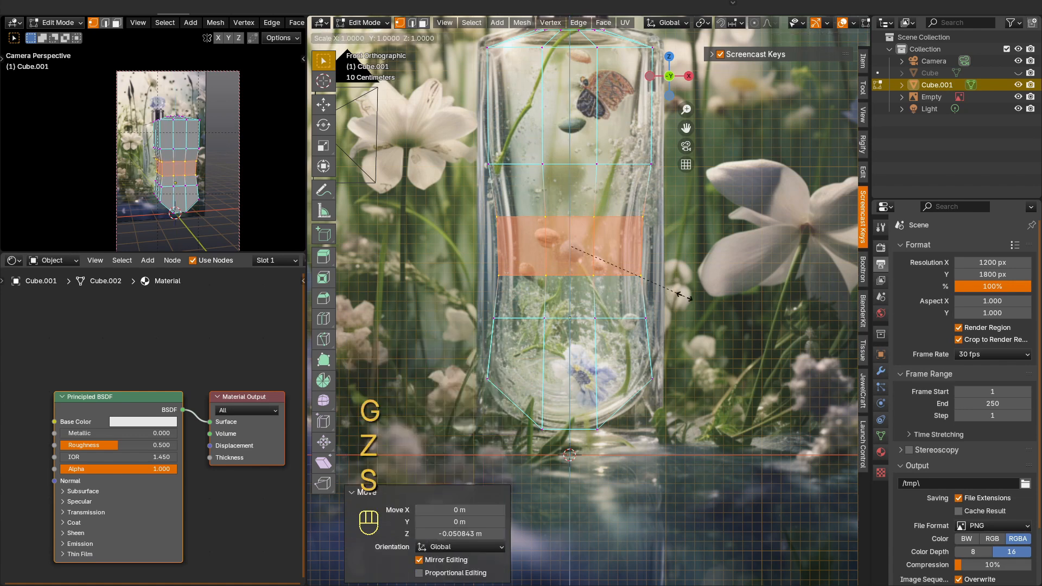
left_click(676, 293)
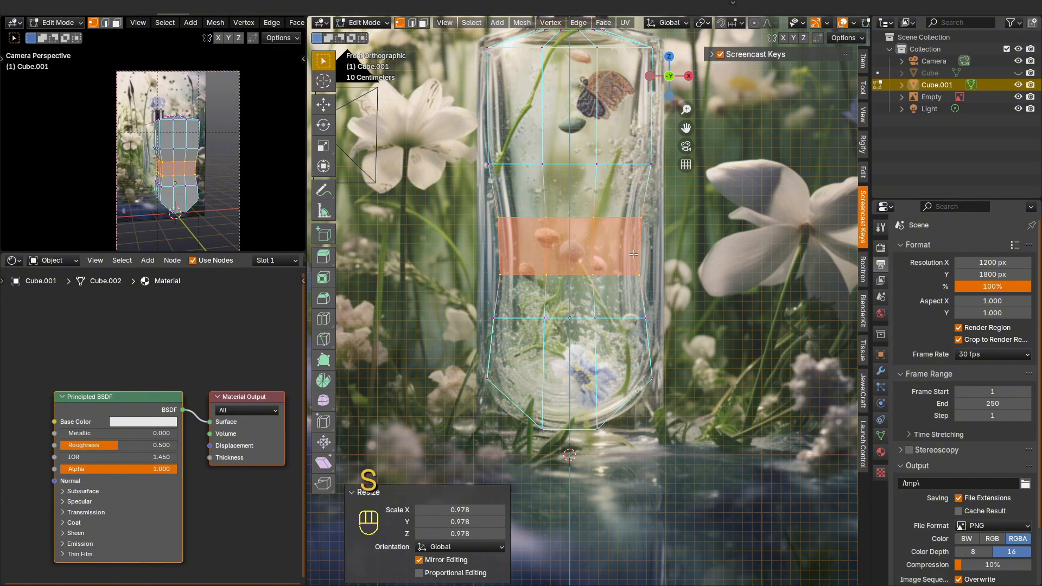
Step: Leave Edit Mode, turn off X-ray and unhide the outer bottle body Cube
mouse_move(633, 254)
middle_mouse_down()
mouse_move(617, 261)
mouse_move(652, 278)
mouse_move(629, 294)
middle_mouse_up()
key("Tab")
key("alt+z")
left_click(1018, 73)
middle_click_drag(645, 199, 616, 239)
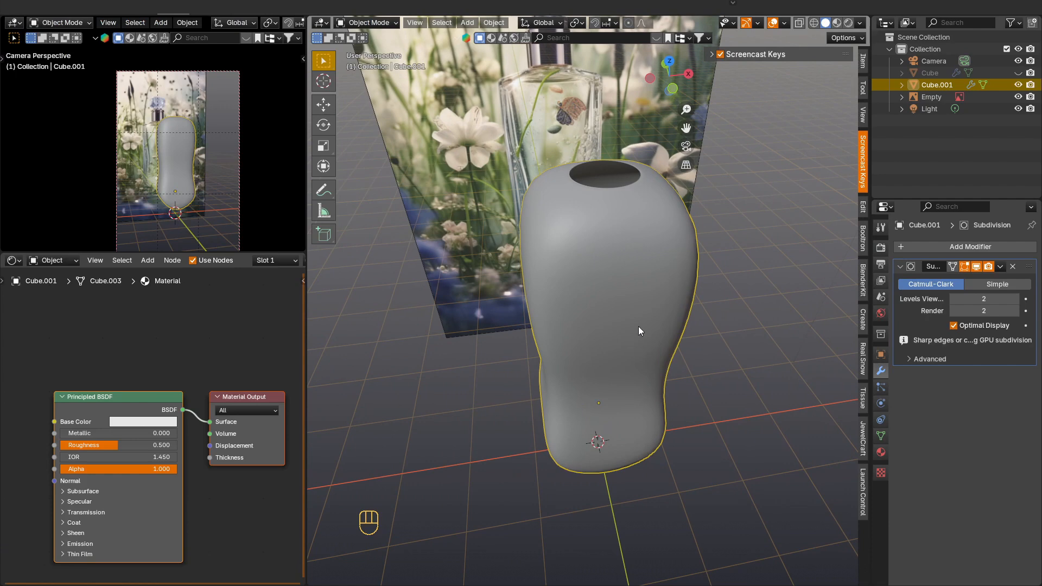
Step: Duplicate the inner cavity shape in place and name the copy water
key("shift+d")
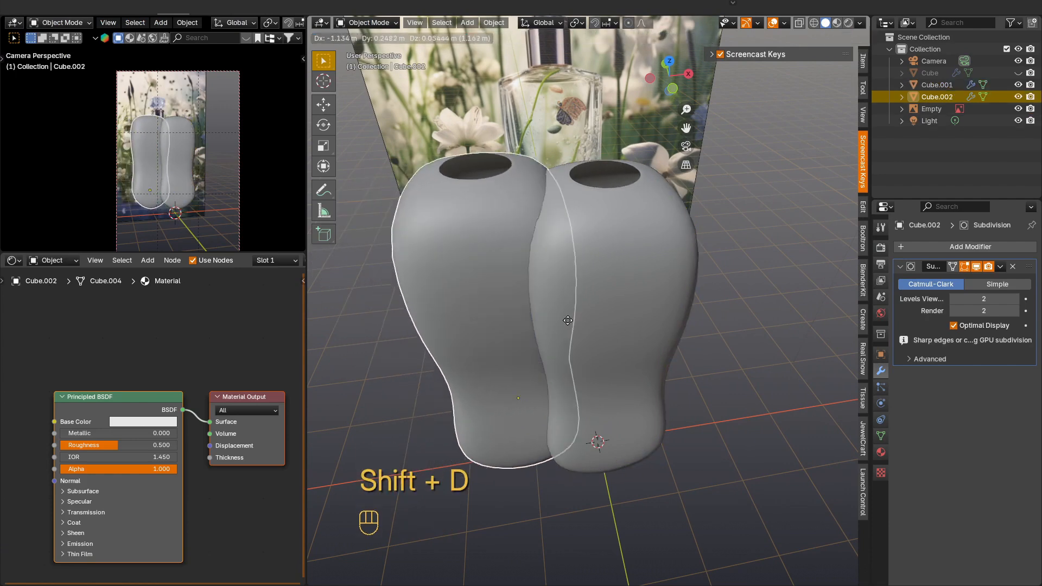
right_click(606, 327)
key("F2")
key("BackSpace")
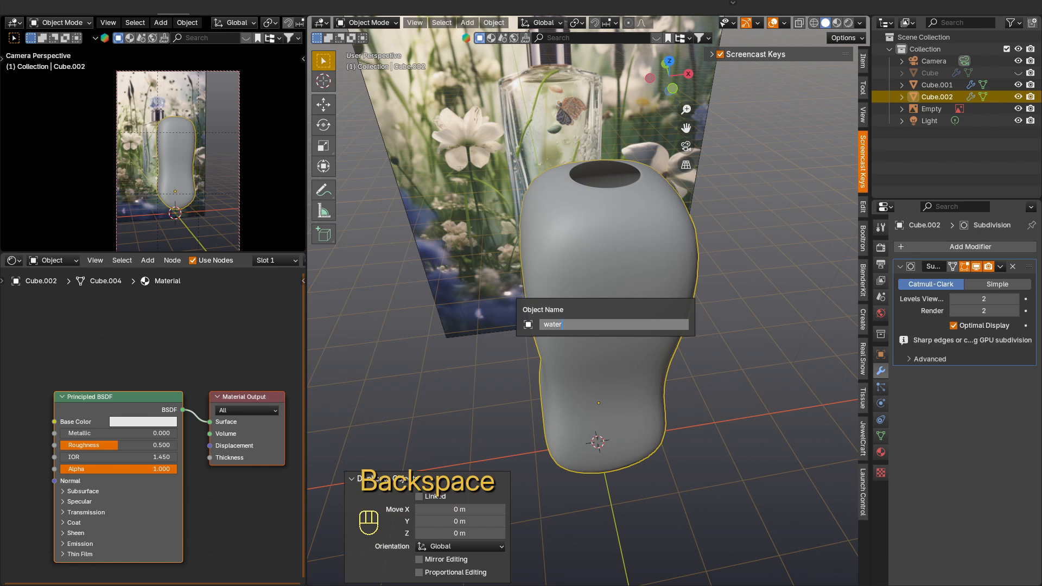
type("water")
key("Return")
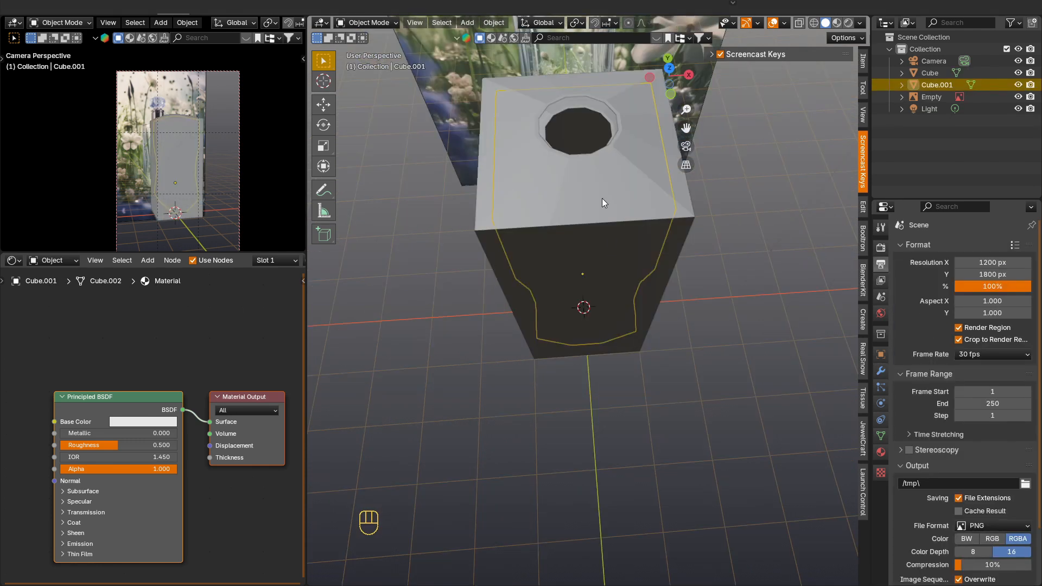
Step: Join the inner cavity shape with the outer bottle body into a single object
left_click(602, 198)
middle_click_drag(592, 160, 601, 246)
scroll(601, 245, "up", 4)
left_click(583, 184)
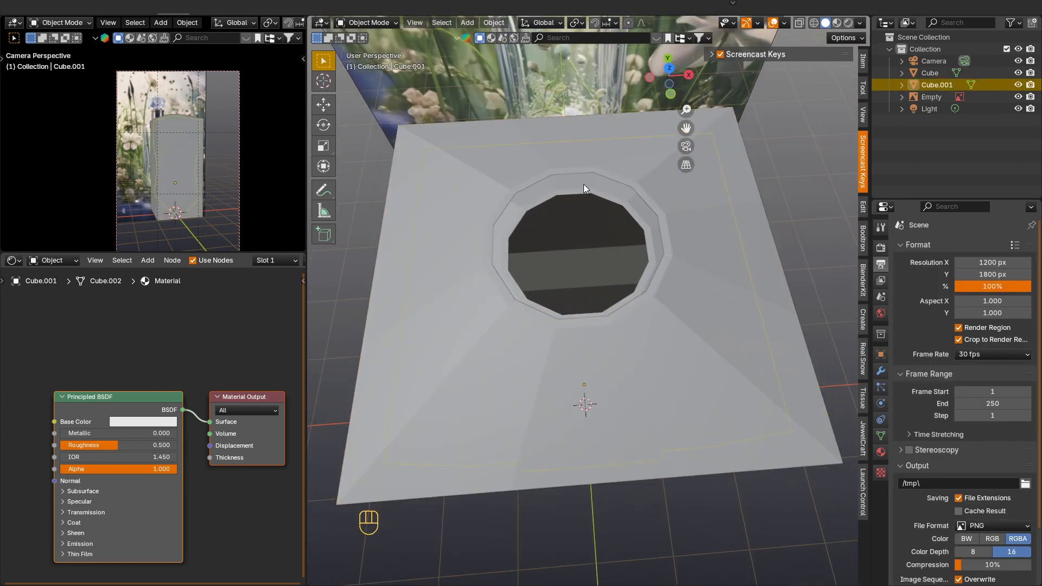
left_click(635, 161, "shift")
key("ctrl+j")
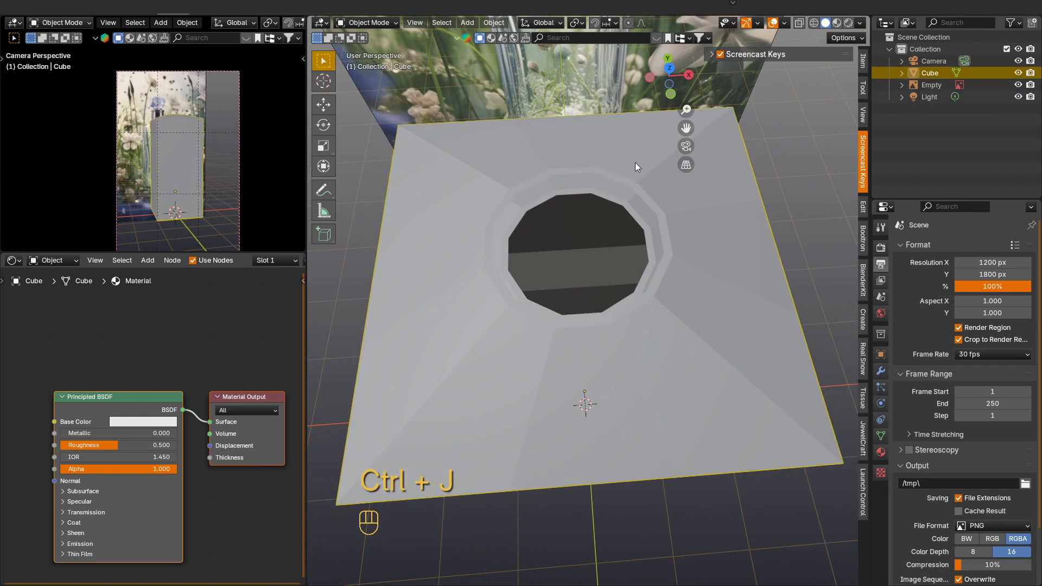
Step: Select the edge loop inside the neck opening and scale it to about 0.906 in the top view
key("Tab")
key("KP_7")
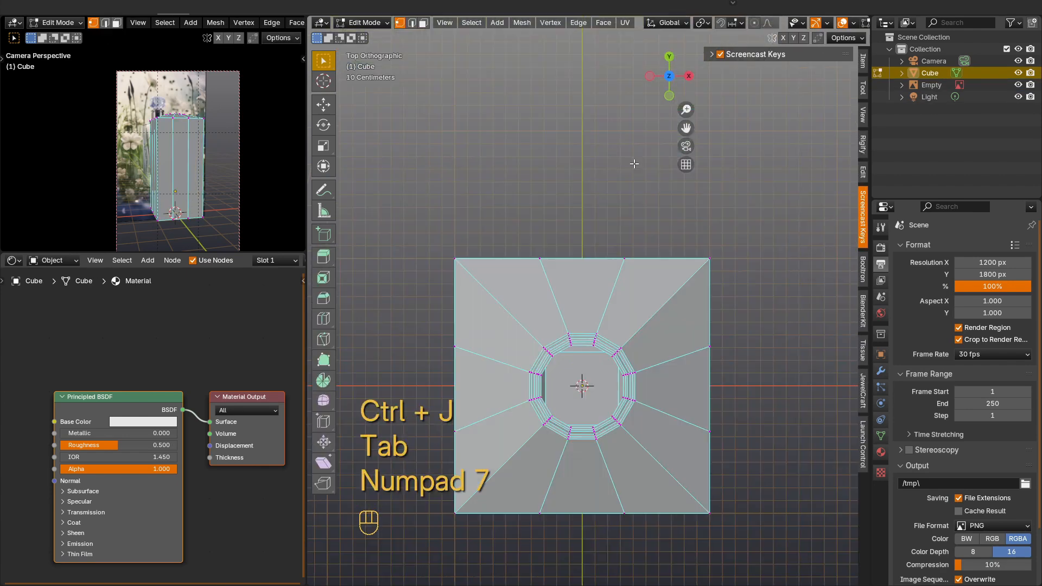
scroll(592, 347, "up", 5)
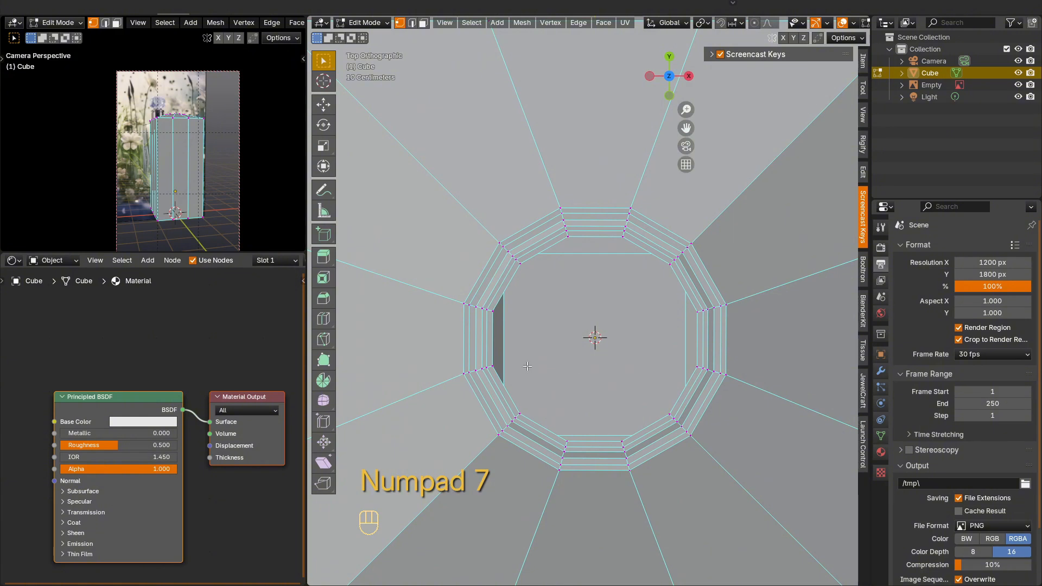
middle_click_drag(527, 366, 535, 320)
scroll(534, 321, "down", 8)
middle_click_drag(542, 266, 551, 228)
scroll(551, 227, "up", 2)
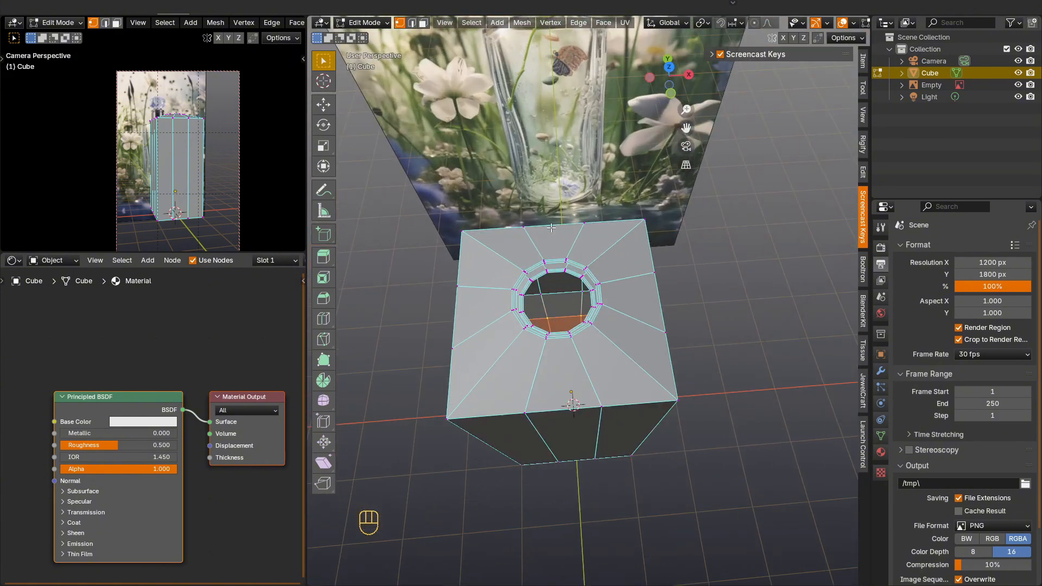
scroll(551, 228, "up", 3)
key("2")
left_click(556, 281, "alt")
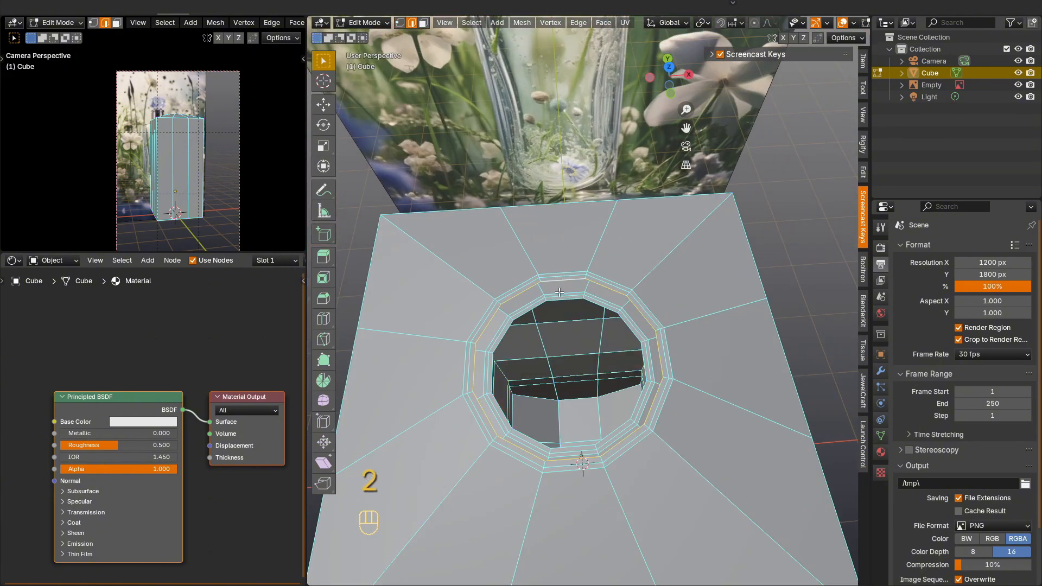
key("KP_7")
key("s")
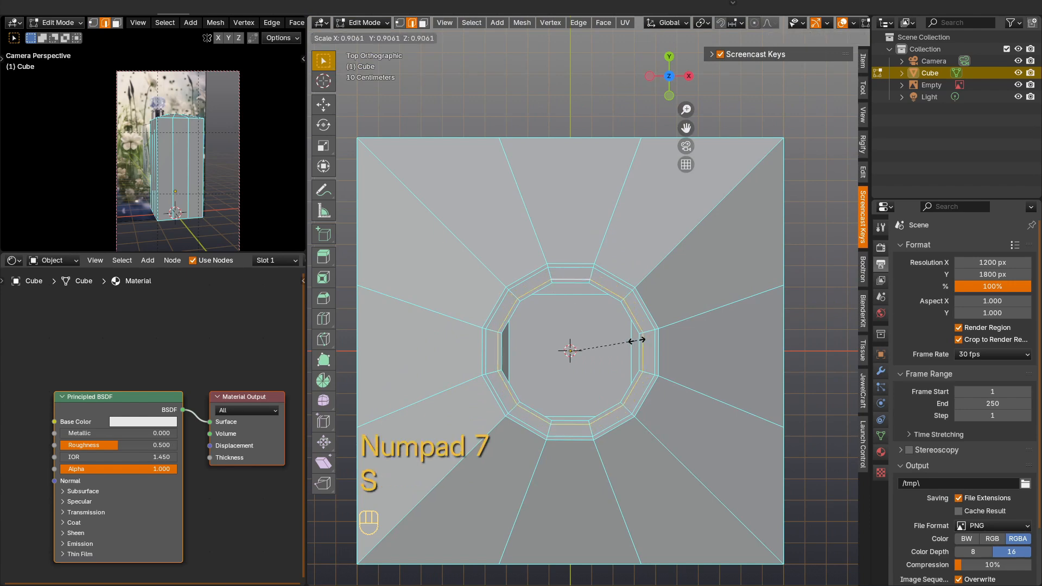
left_click(638, 339)
Step: Bridge the neck edge loops of the outer body and the inner cavity with Bridge Edge Loops
middle_click_drag(583, 340, 485, 302)
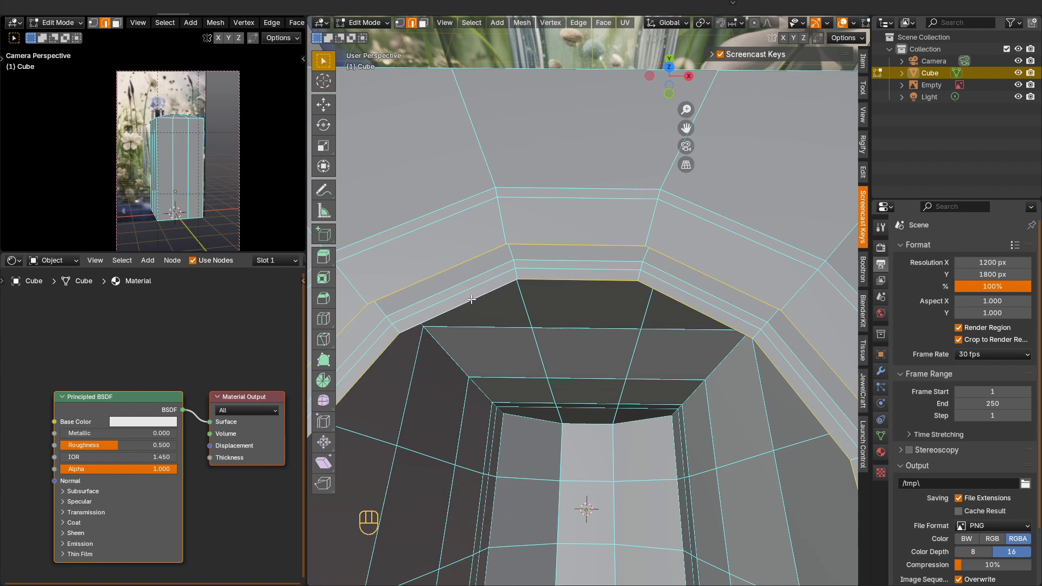
right_click(476, 298)
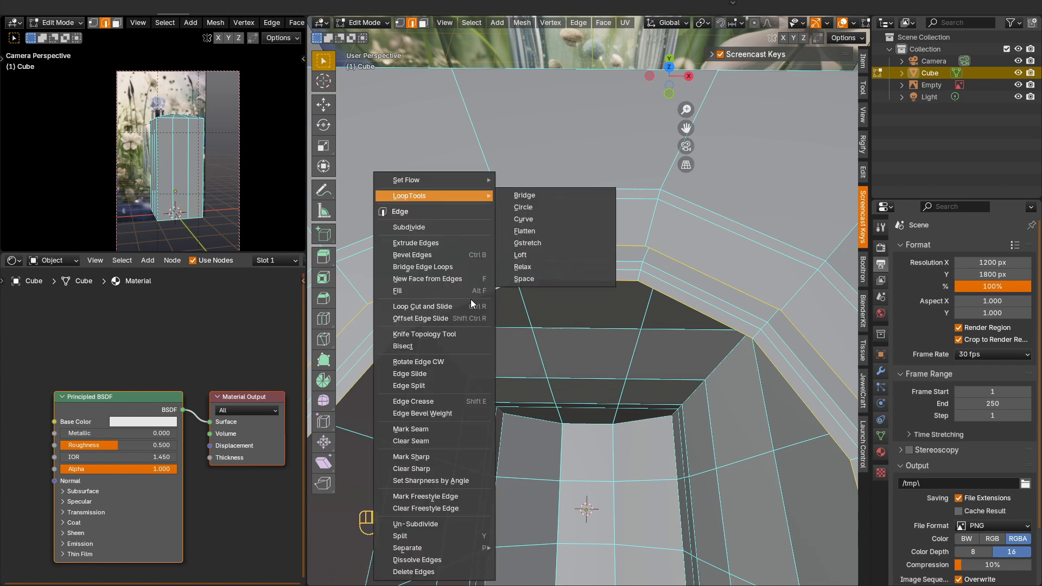
left_click(446, 265)
Step: Select a top rim edge and a vertical corner edge of the body, and extend the selection to similar face angles
scroll(492, 315, "down", 8)
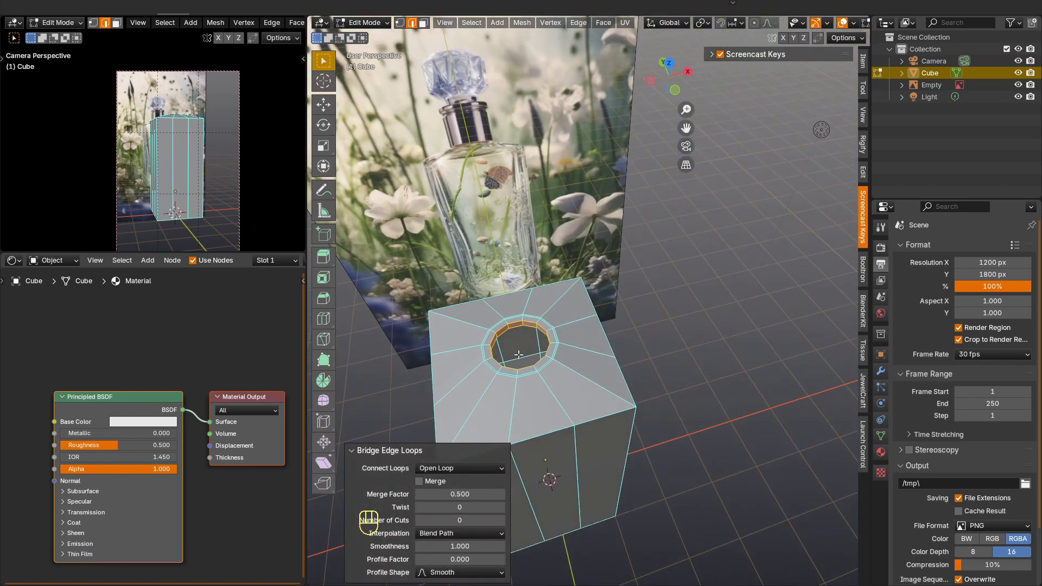
scroll(519, 355, "up", 3)
middle_click_drag(518, 354, 627, 293, "shift")
key("2")
left_click(683, 326)
left_click_drag(641, 375, 610, 399, "shift")
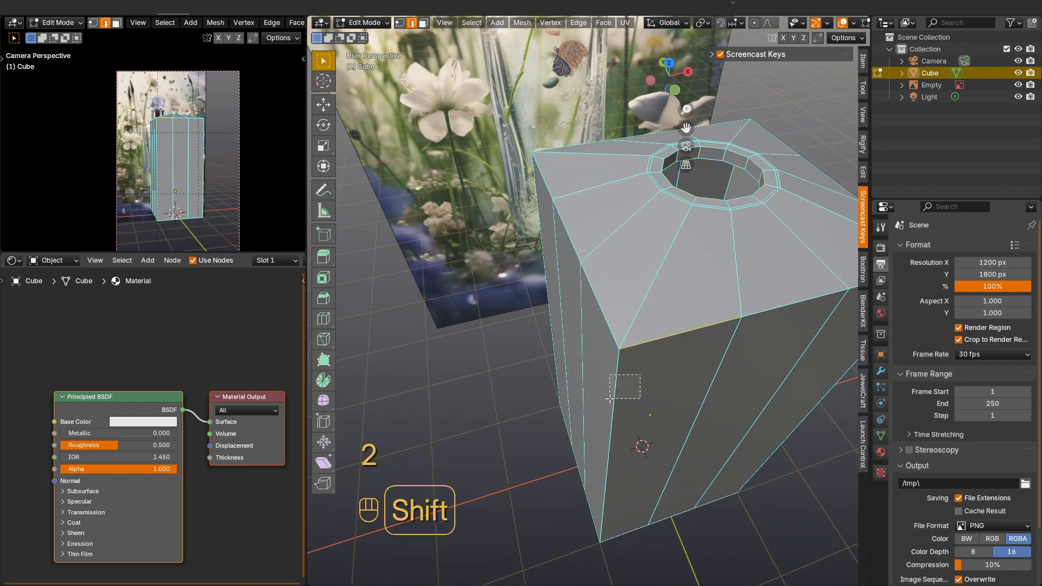
key("shift+g")
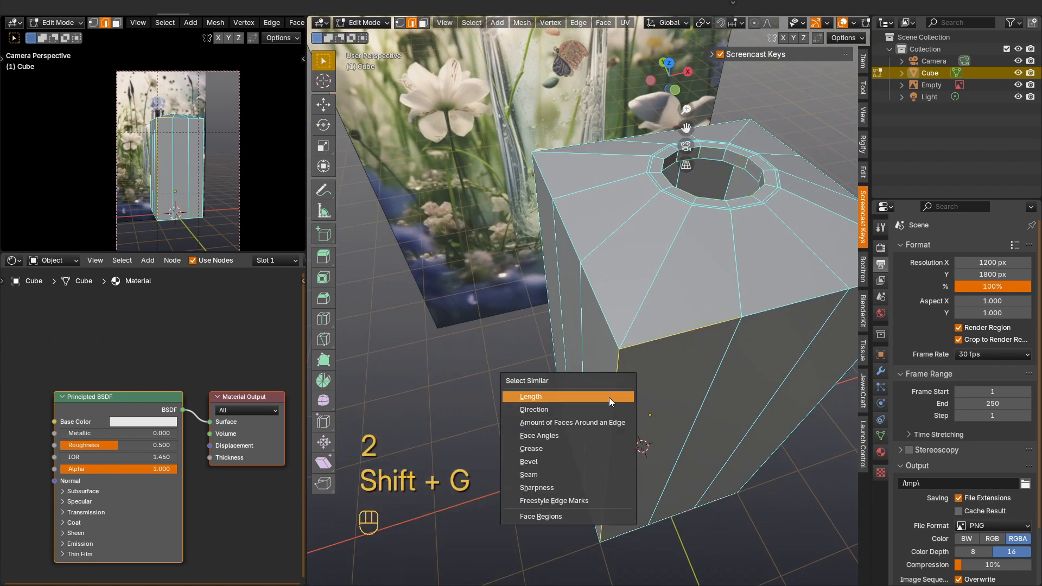
left_click(594, 435)
Step: Add the missing middle segments of the top rim on the body's sides to the edge selection
middle_click_drag(628, 388, 640, 348, "shift")
middle_click_drag(640, 347, 620, 288, "shift")
left_click(583, 211, "shift")
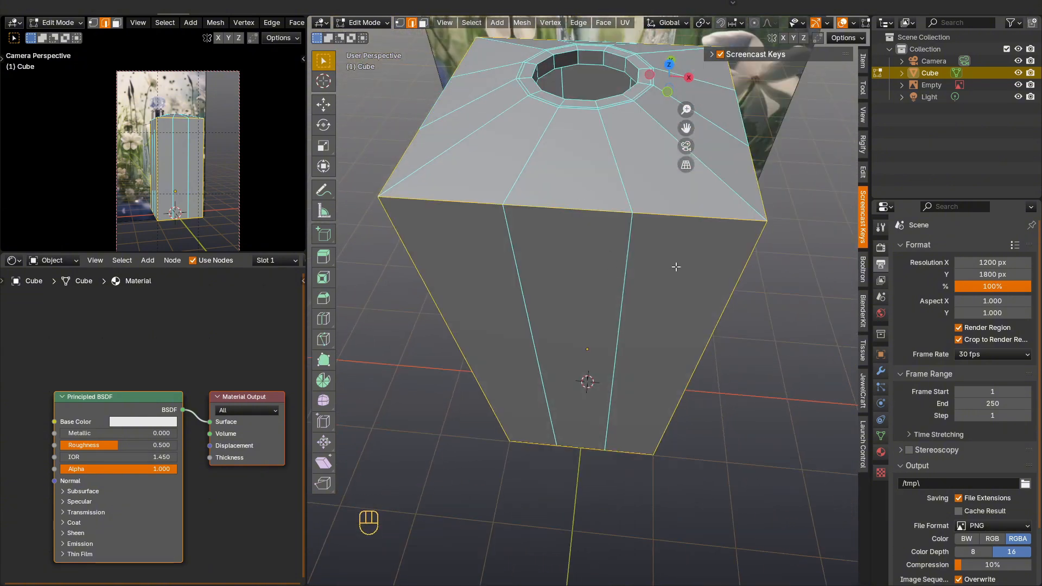
middle_click_drag(676, 267, 589, 255)
left_click(618, 189, "shift")
middle_click_drag(665, 271, 570, 244)
left_click(621, 163, "shift")
middle_click_drag(670, 242, 587, 176)
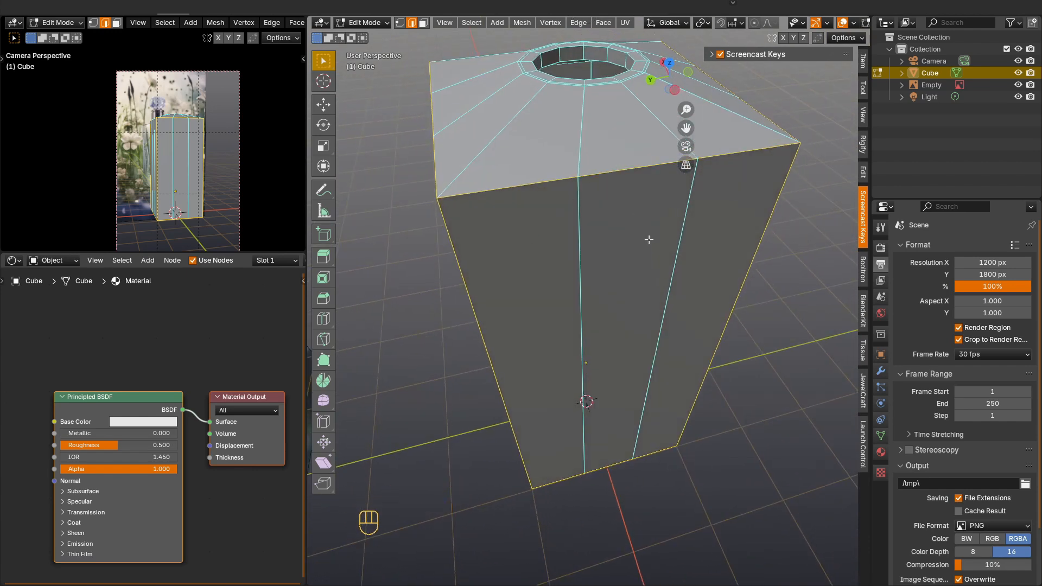
middle_click_drag(647, 239, 534, 230)
Step: Bevel the selected body edges with width 0.113 m, 2 segments, shape 0.363 and Harden Normals enabled
key("ctrl+b")
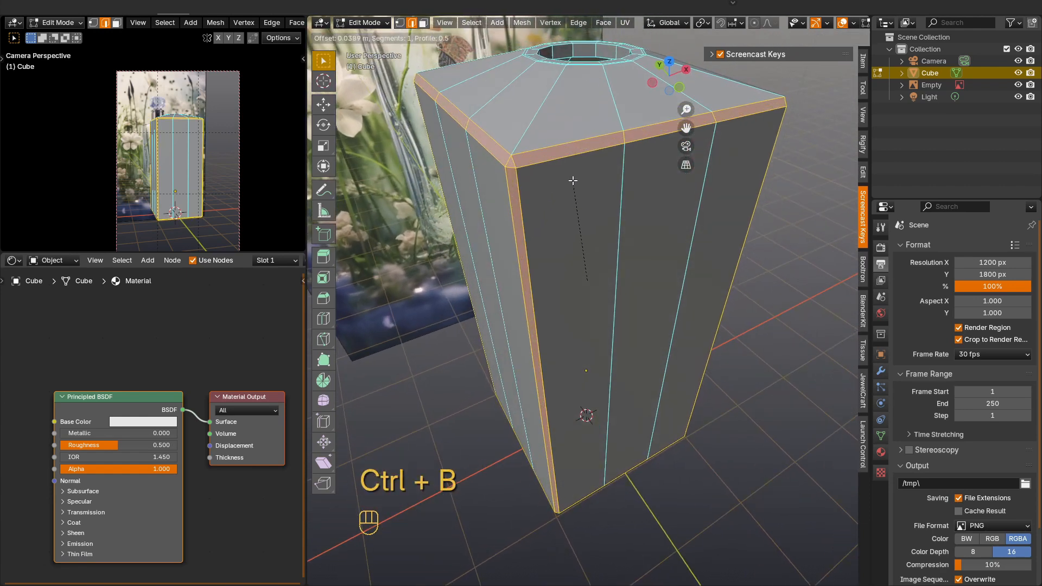
left_click(572, 176)
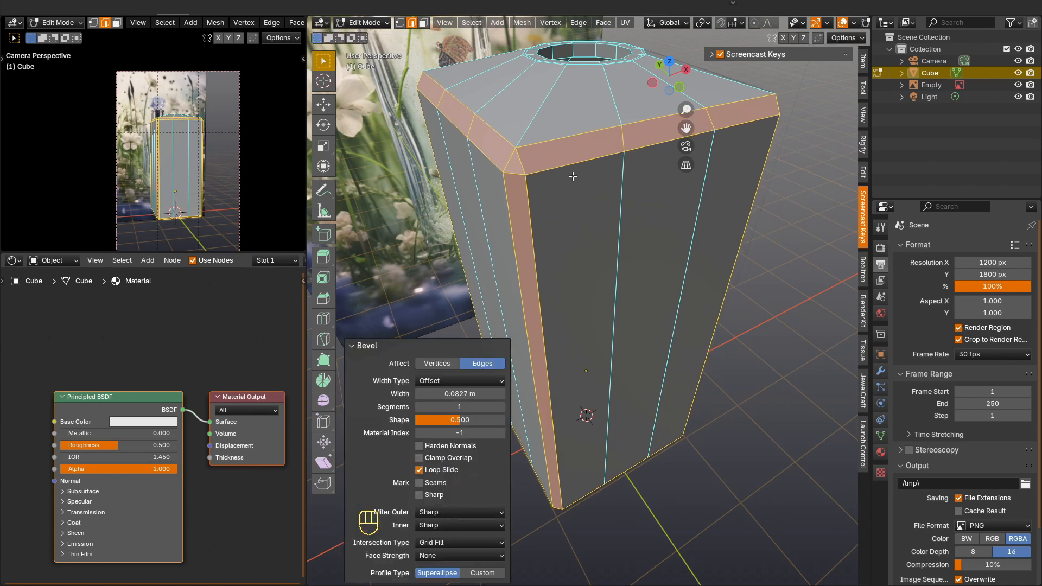
left_click(500, 407)
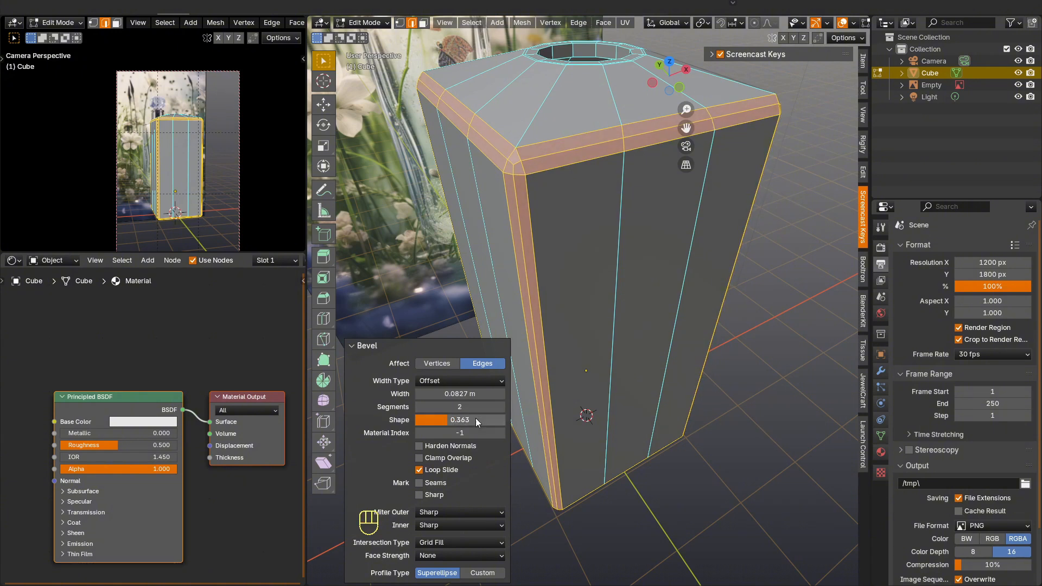
left_click(502, 393)
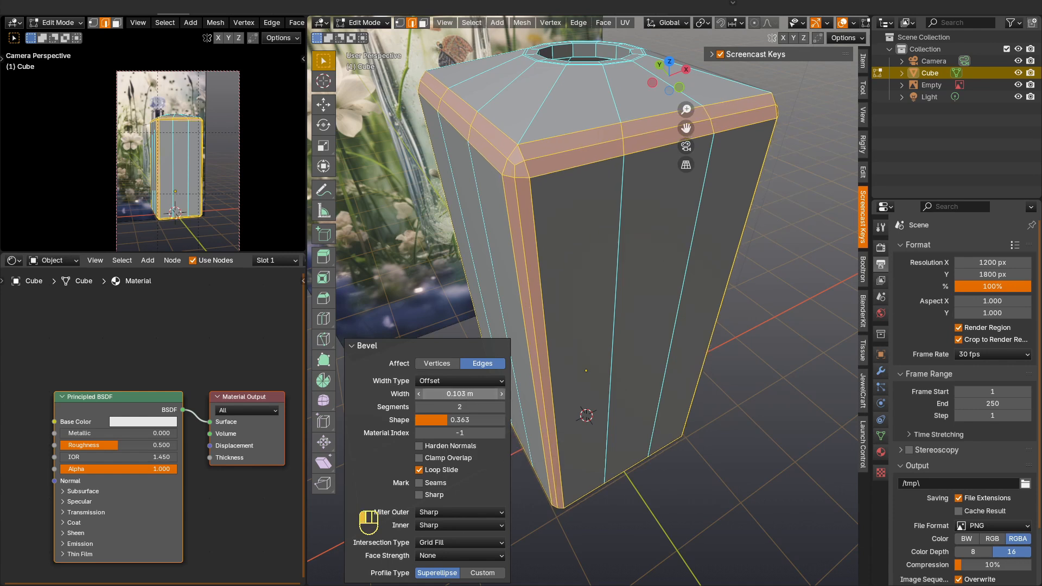
left_click(501, 394)
left_click(501, 393)
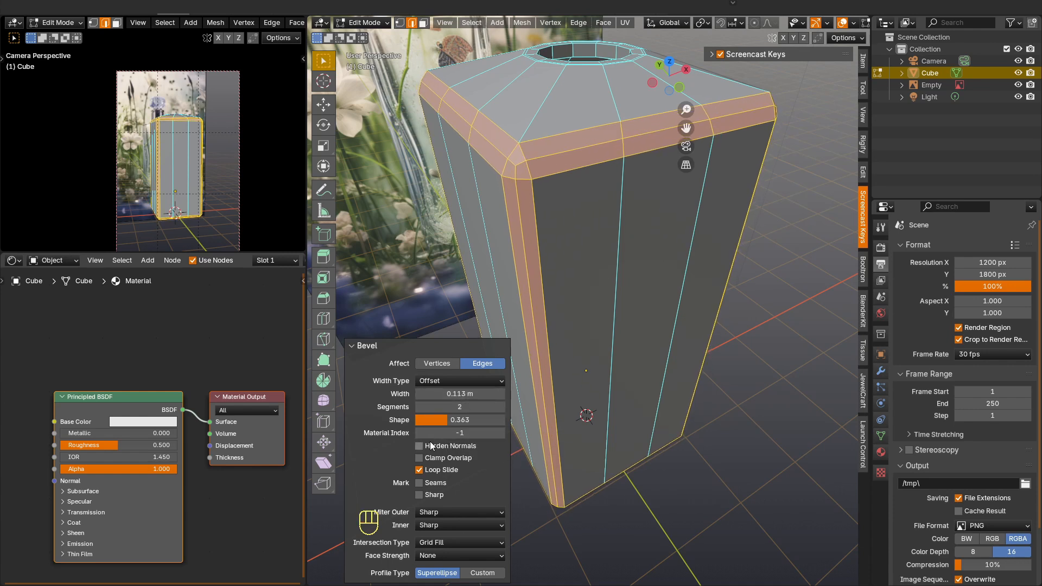
left_click(419, 445)
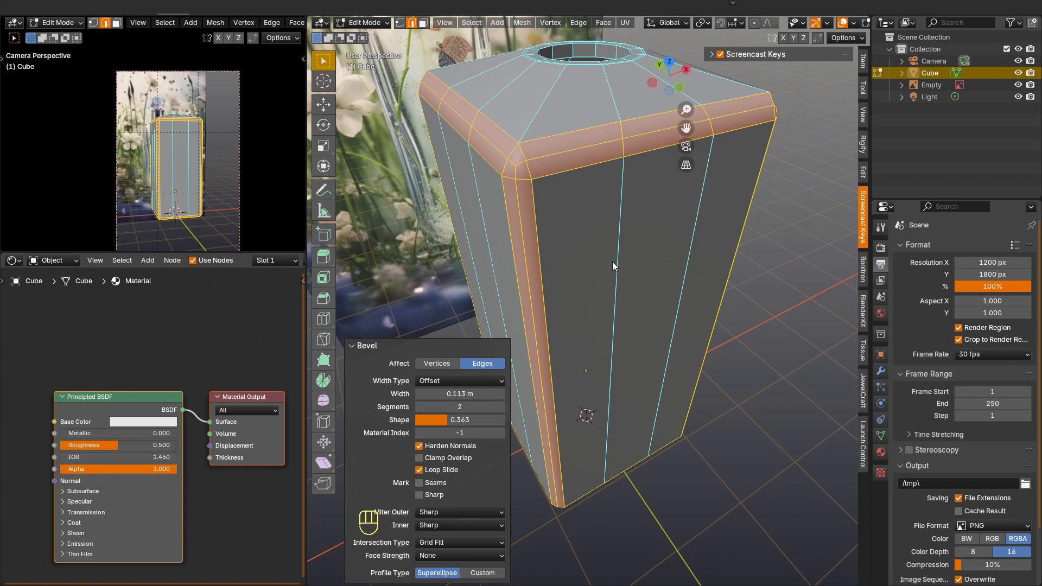
Step: Leave Edit Mode, give the bottle a level 1 Subdivision modifier and shade it smooth
key("Tab")
mouse_move(610, 261)
middle_mouse_down()
mouse_move(596, 226)
mouse_move(605, 227)
middle_mouse_up()
key("ctrl+1")
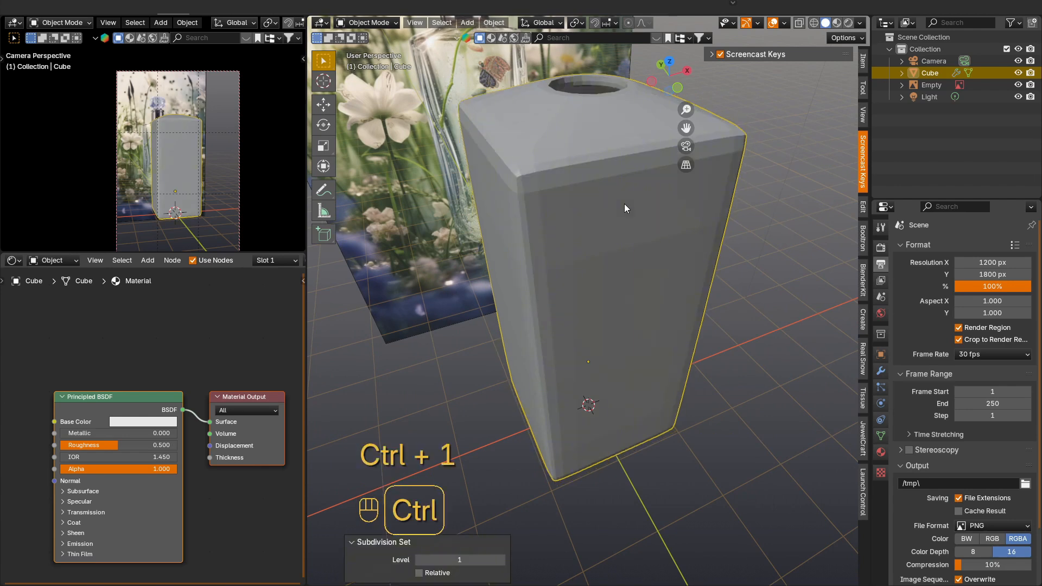
right_click(595, 213)
left_click(589, 215)
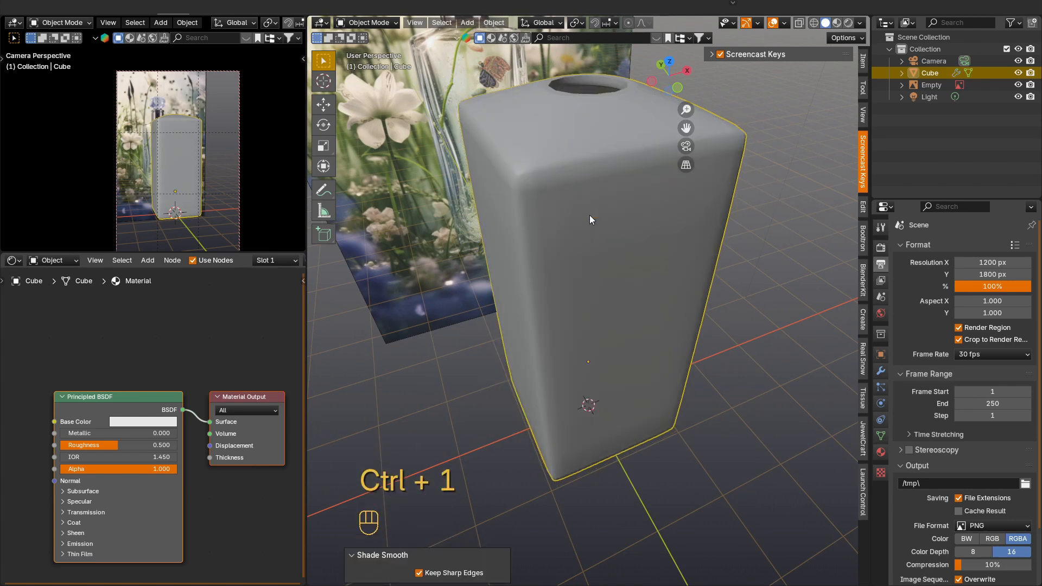
Step: Add evenly spaced horizontal loop cuts around the outer bottle body and return to Object Mode
key("Tab")
middle_click_drag(589, 217, 582, 282)
key("ctrl+r")
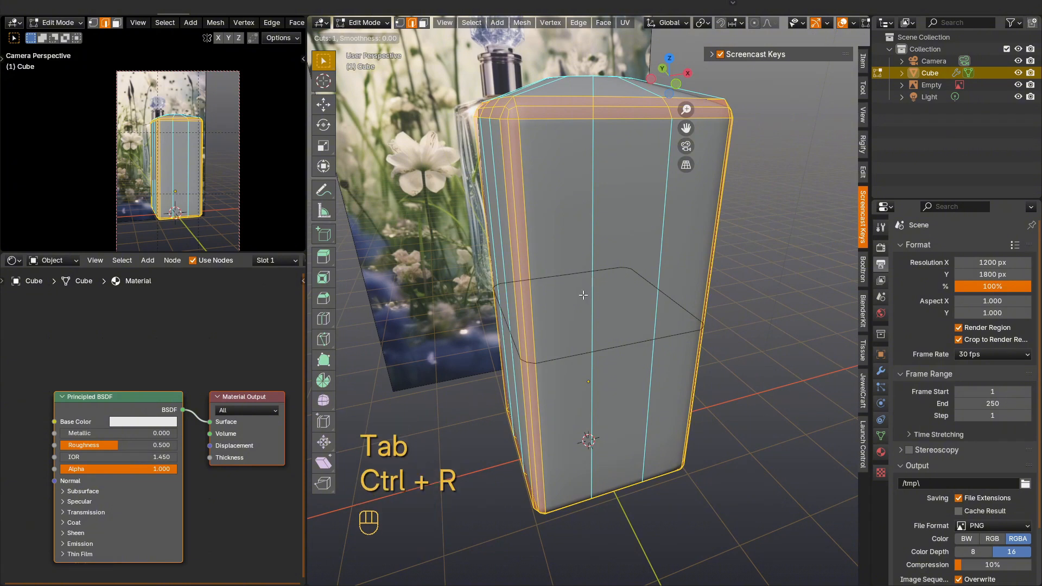
scroll(583, 295, "up", 2)
left_click(584, 296)
right_click(584, 295)
key("Tab")
scroll(578, 218, "down", 1)
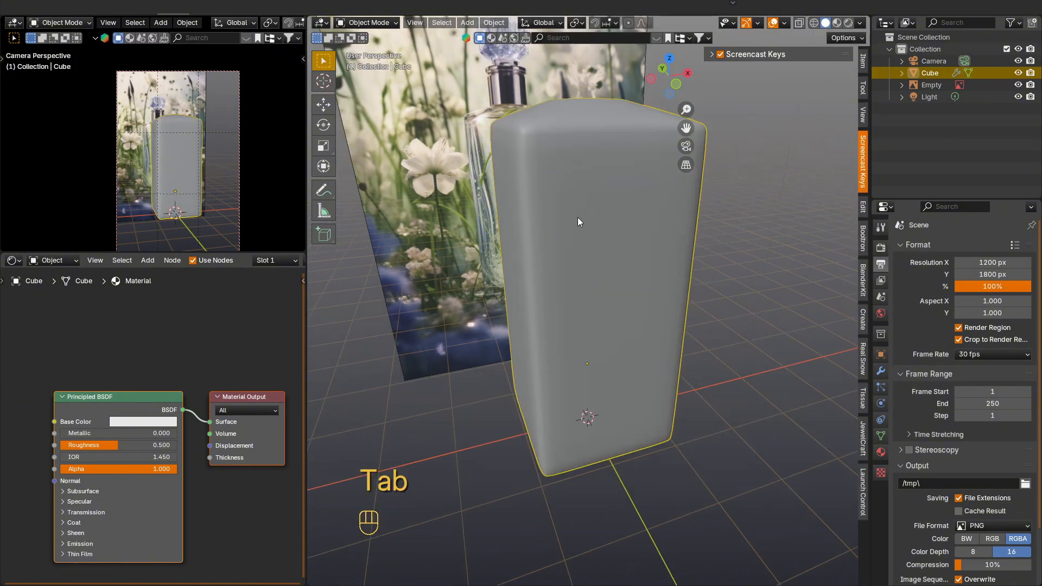
Step: Set the viewport level of the bottle's Subdivision modifier to 2
middle_click_drag(578, 217, 596, 237)
key("Tab")
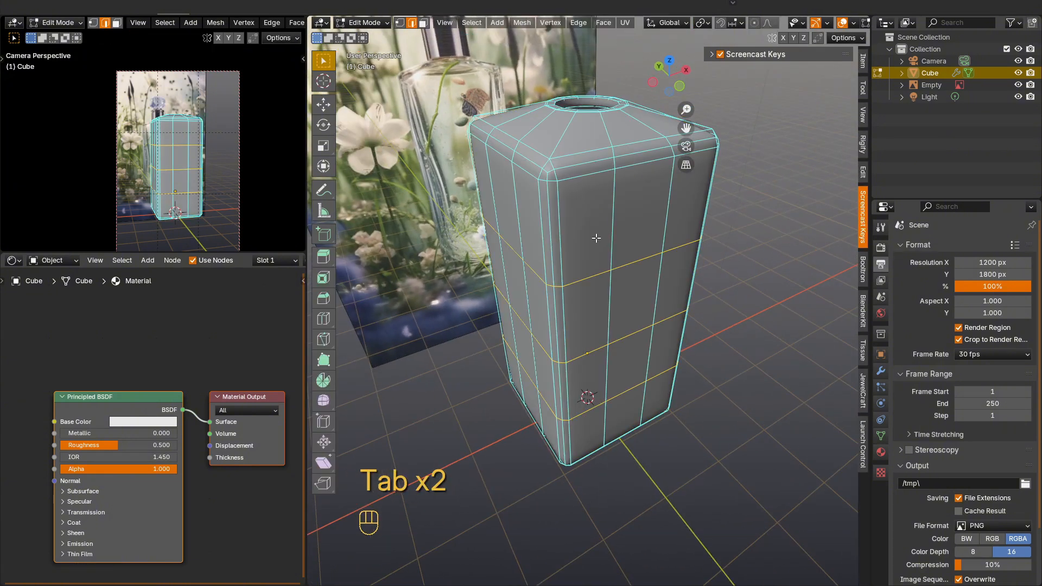
key("Tab")
left_click(885, 369)
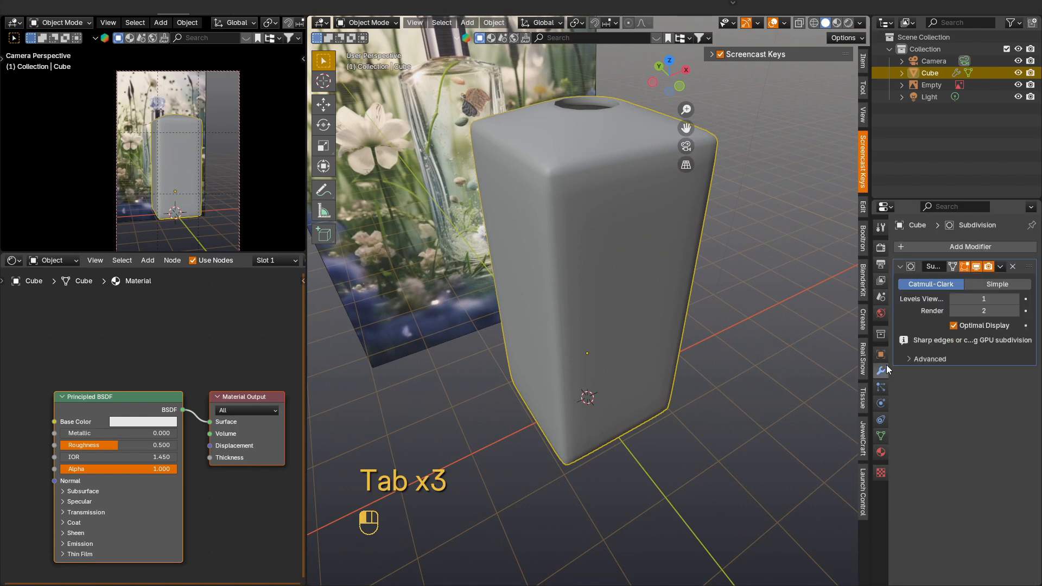
left_click(1015, 299)
Step: Add a single centred loop cut around the inner wall of the bottle's neck opening in Edit Mode
middle_click_drag(635, 227, 592, 180)
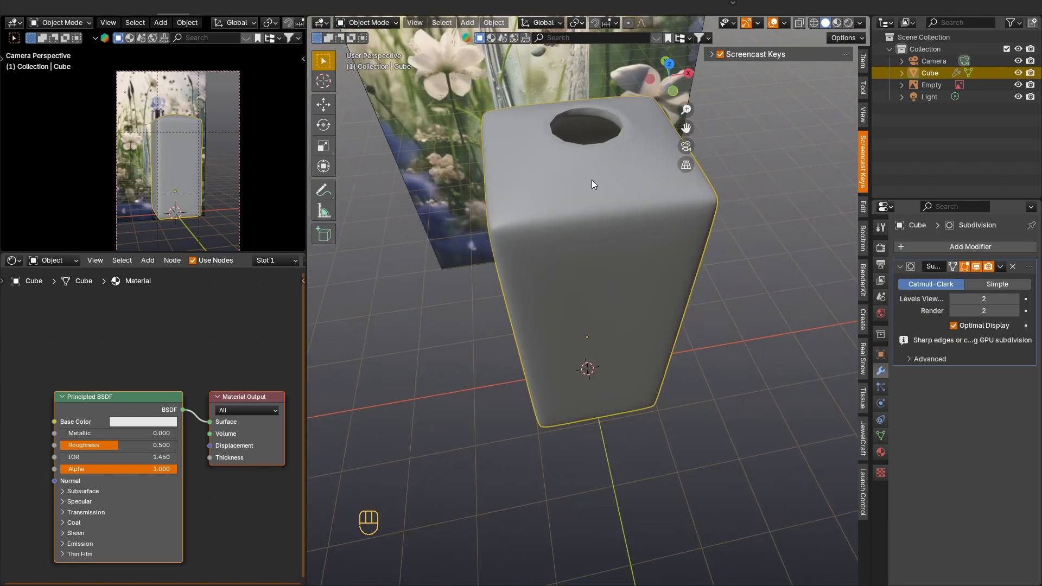
scroll(591, 113, "up", 3)
key("Tab")
middle_click_drag(579, 130, 575, 154)
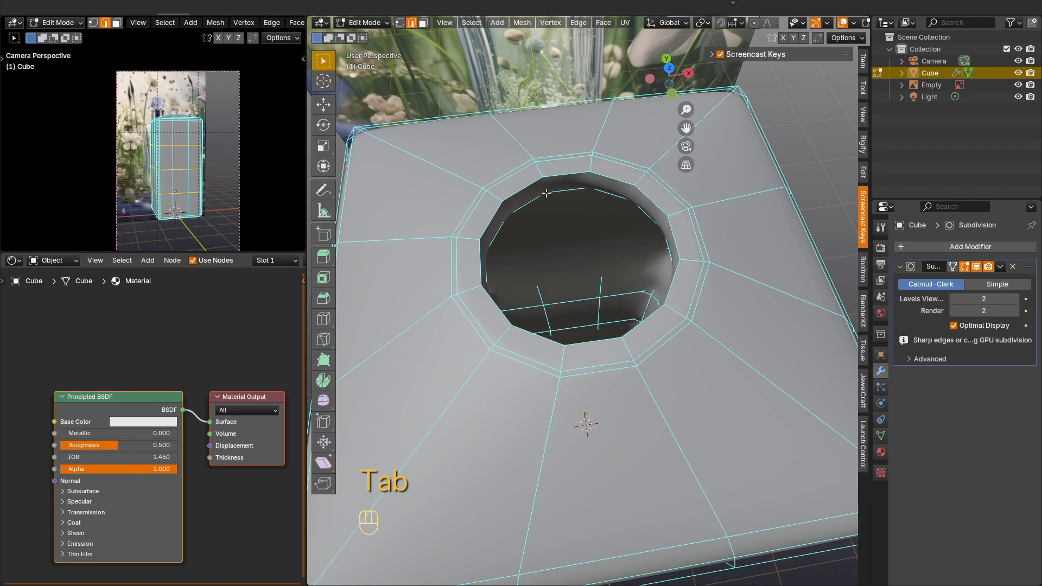
key("ctrl+r")
scroll(545, 188, "up", 1)
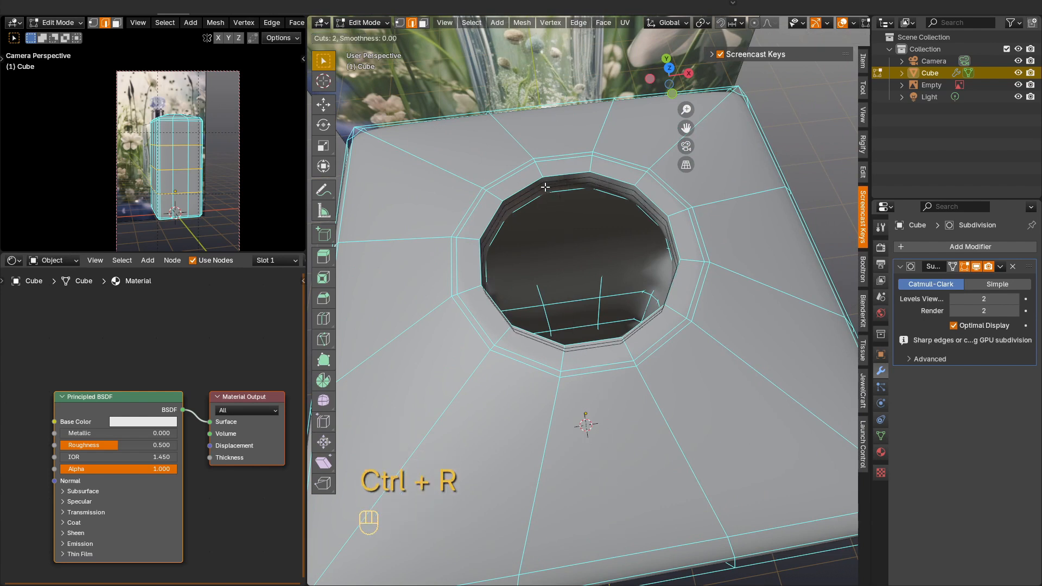
scroll(545, 188, "down", 1)
left_click(545, 187)
right_click(545, 188)
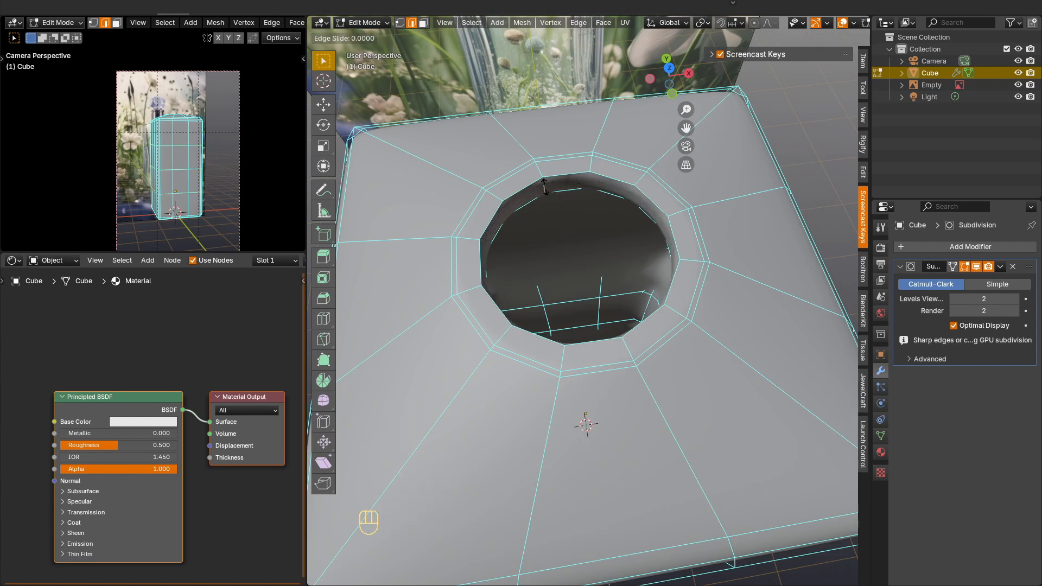
Step: Bevel the loop inside the neck opening with width 0.0405 m, 2 segments and shape 0.363
key("alt+z")
middle_click_drag(553, 187, 553, 204)
key("alt+z")
key("ctrl+b")
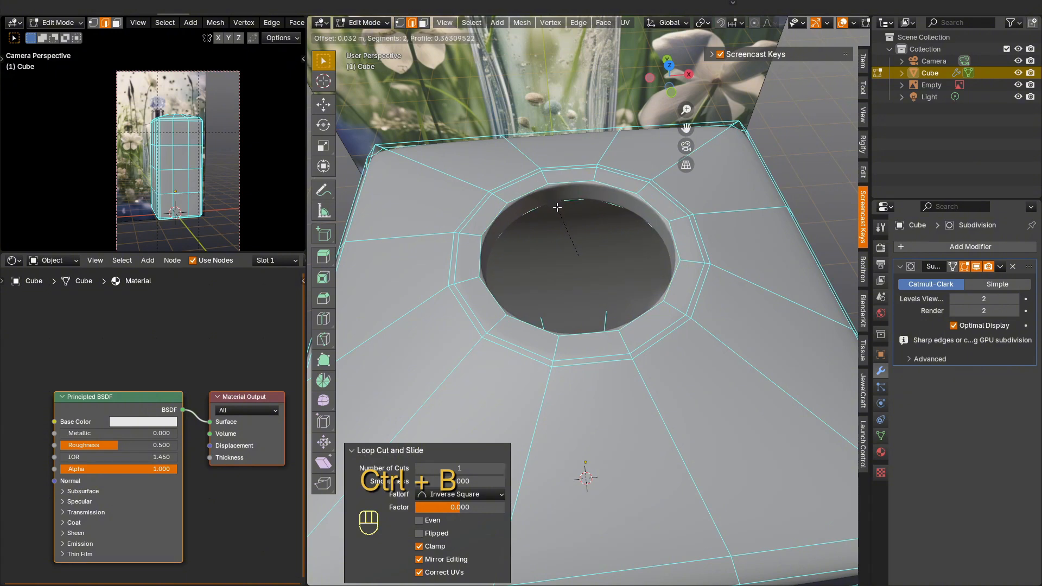
left_click(557, 205)
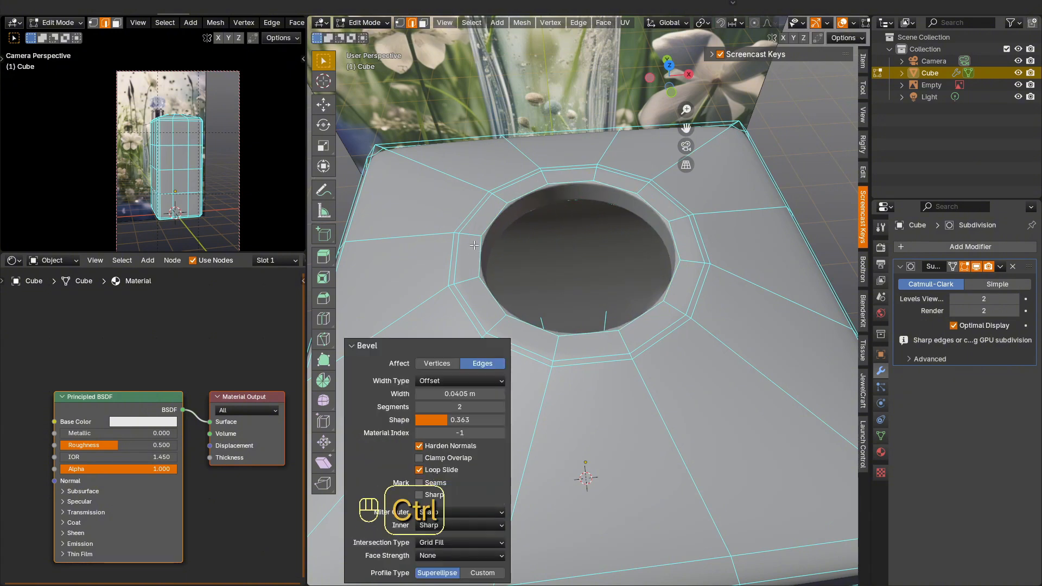
Step: Add a loop cut around the neck opening, slid close to the hole's rim, and return to Object Mode
key("ctrl+r")
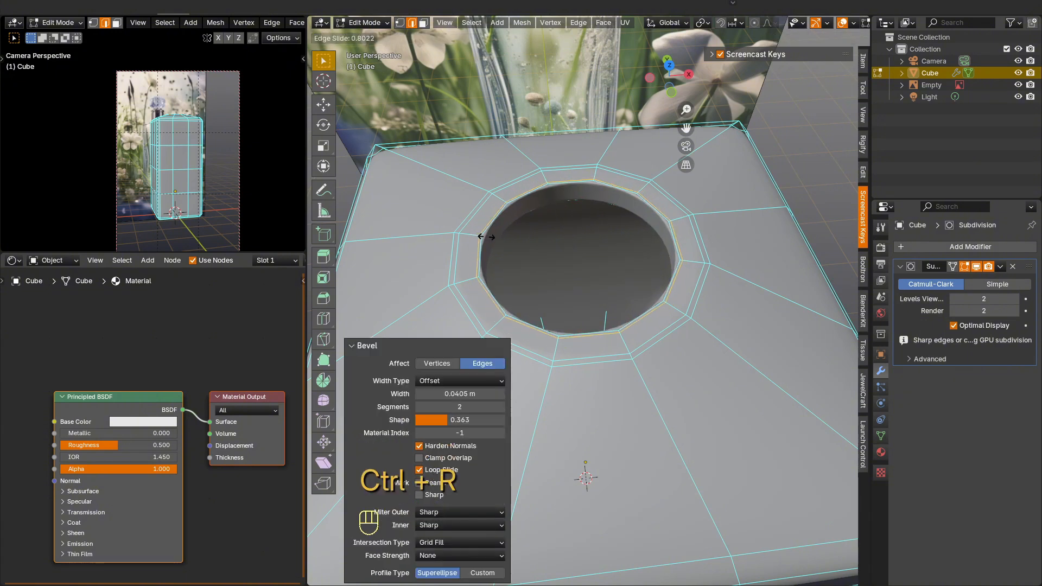
left_click_drag(481, 233, 489, 237)
key("Tab")
Step: Add a cylinder mesh and move it 4.4755 m up along Z to the bottle's neck opening
middle_click_drag(520, 259, 546, 282)
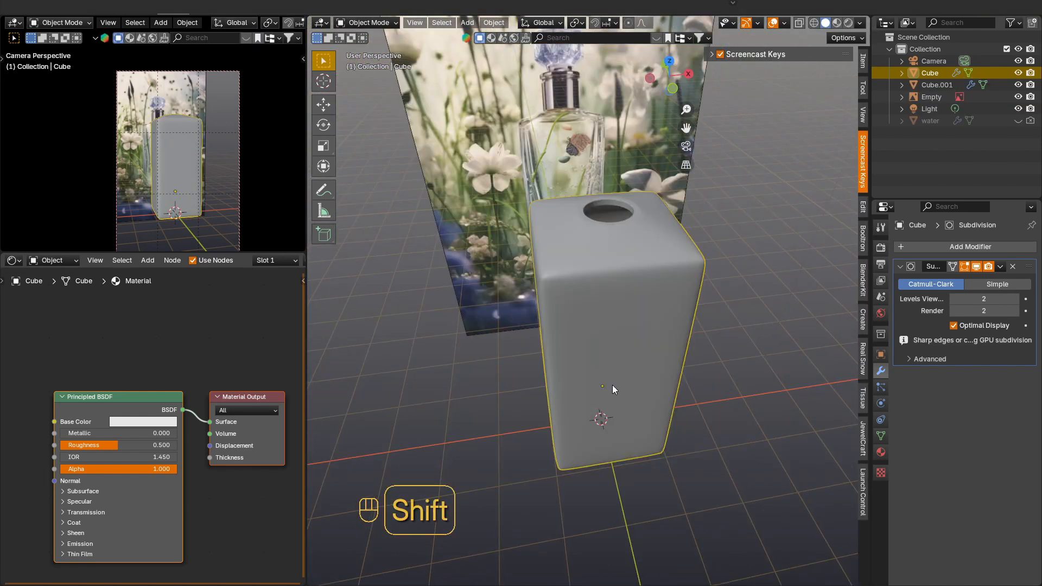
key("shift+a")
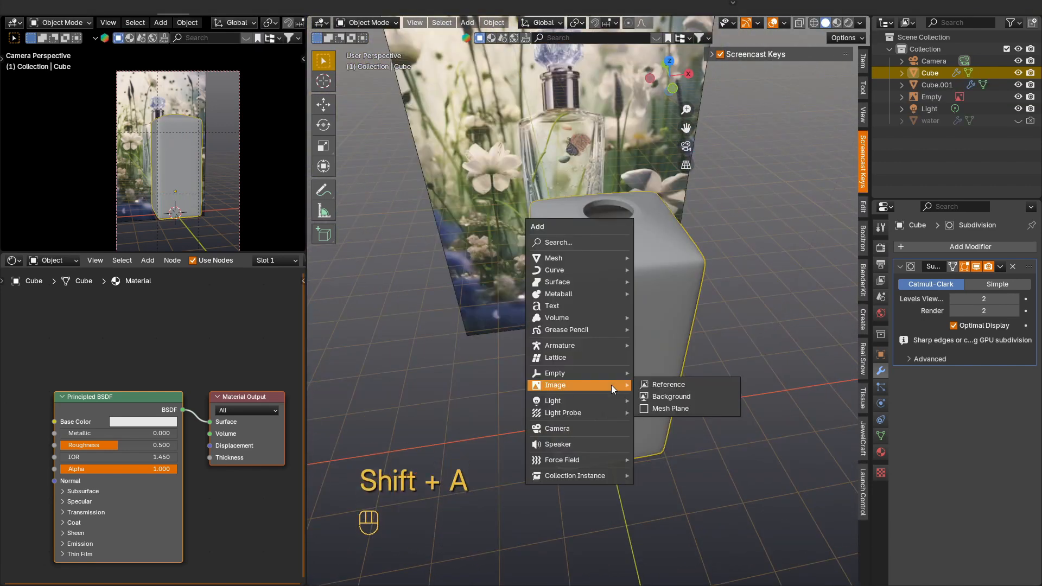
mouse_move(591, 258)
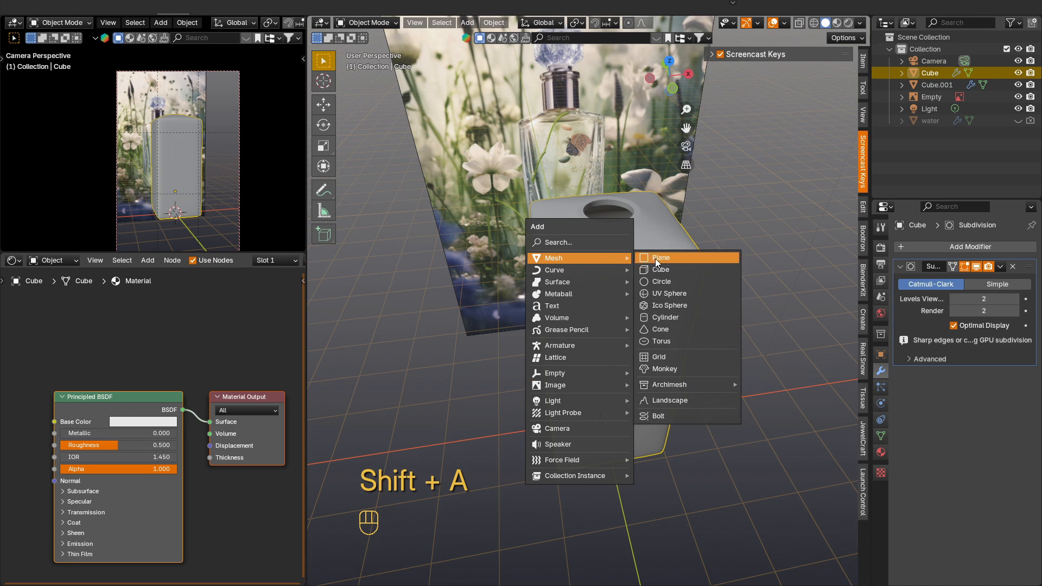
left_click(677, 317)
key("g")
key("z")
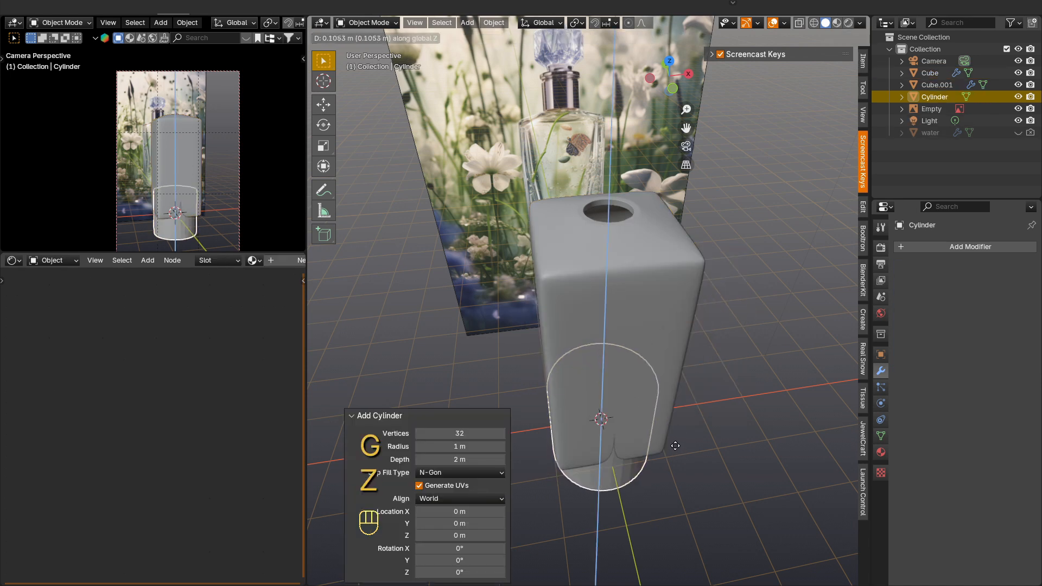
left_click(720, 288)
Step: Scale the cylinder to 0.260, then by 1.296 in top view so it covers the neck opening
key("s")
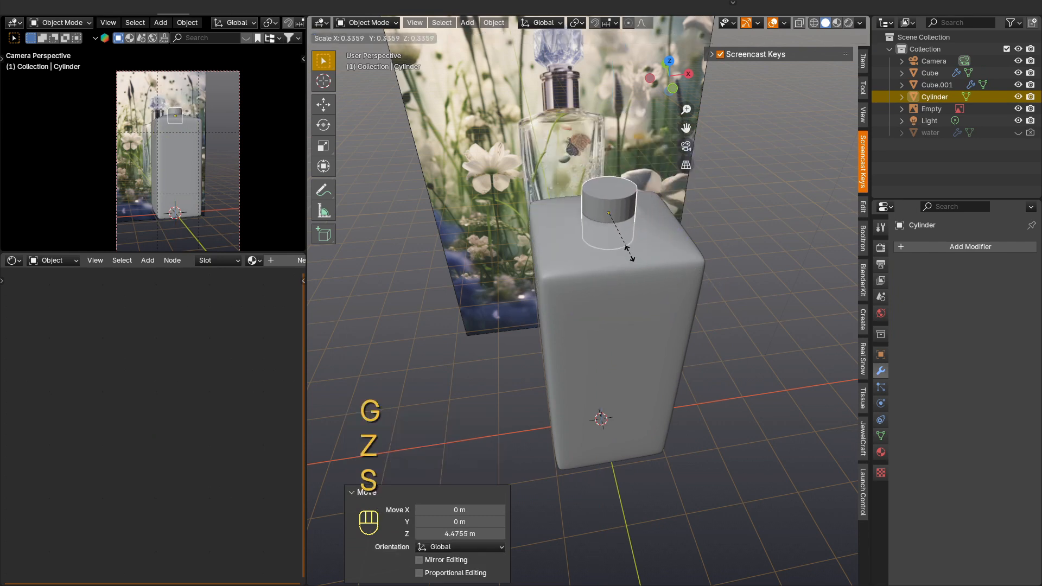
left_click(621, 211)
scroll(621, 212, "up", 2)
scroll(655, 216, "up", 2)
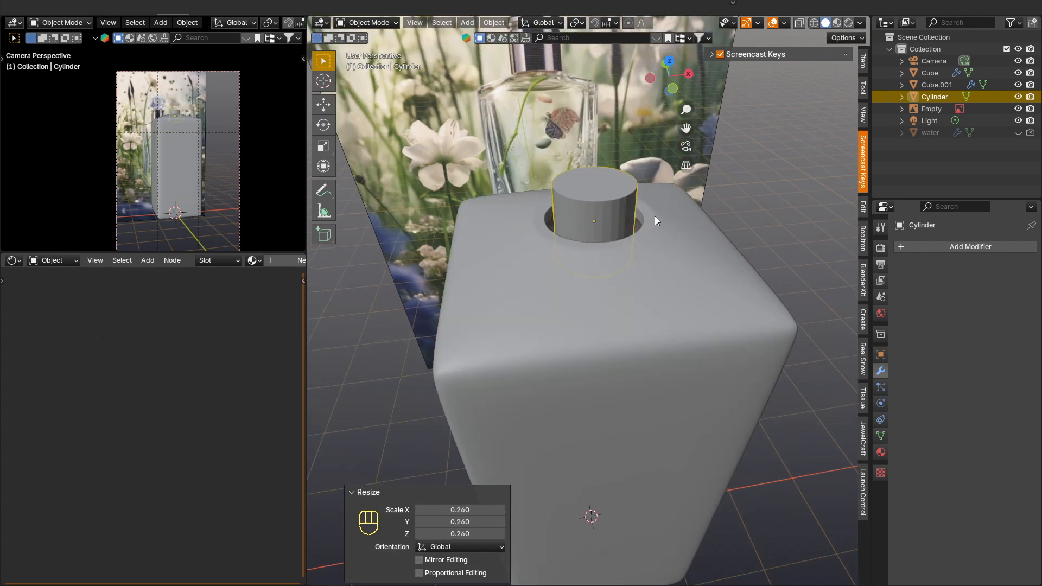
key("KP_7")
key("s")
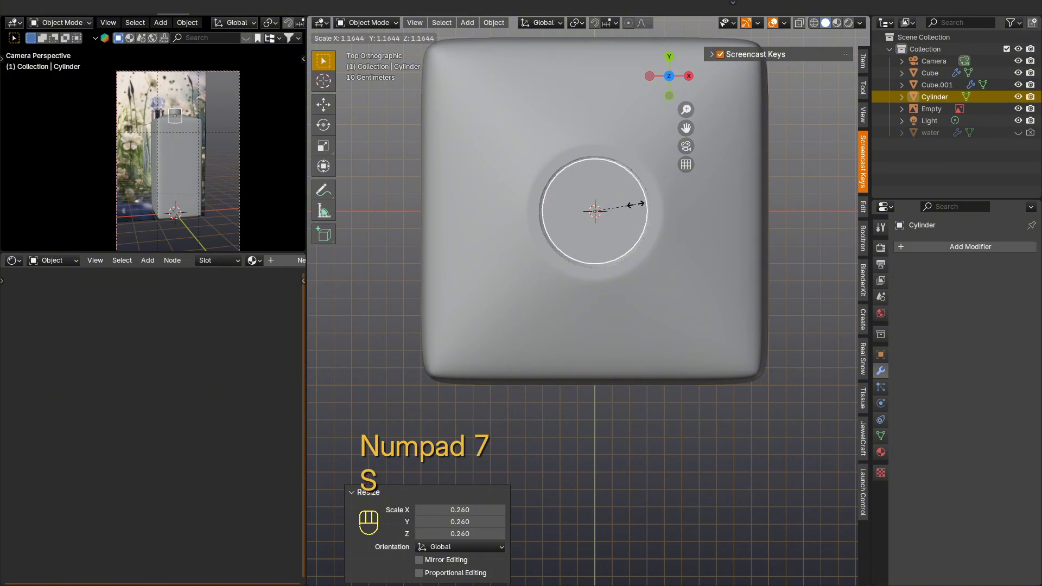
left_click(641, 213)
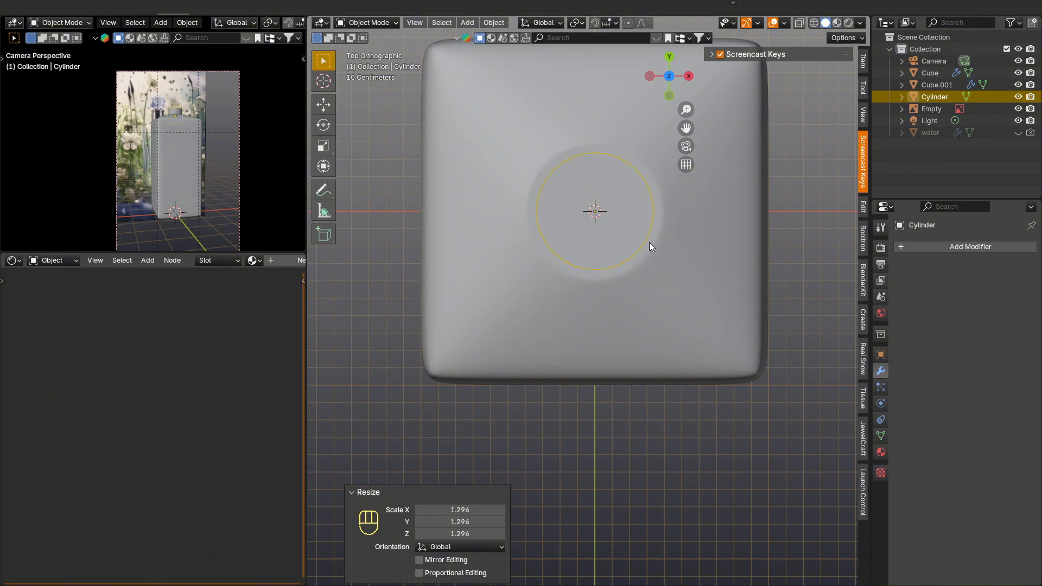
Step: Flatten the cylinder along Z by a factor of about 0.31 into a low disc
middle_click_drag(649, 242, 665, 323)
key("s")
key("z")
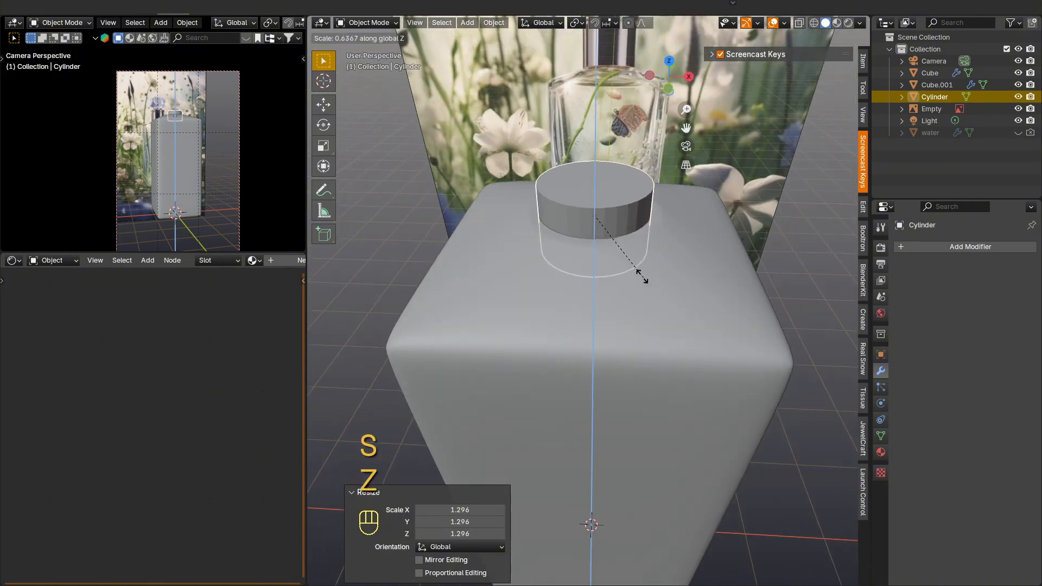
left_click(616, 248)
Step: Isolate the cylinder in local view and select its top and bottom faces in Edit Mode
key("KP_Divide")
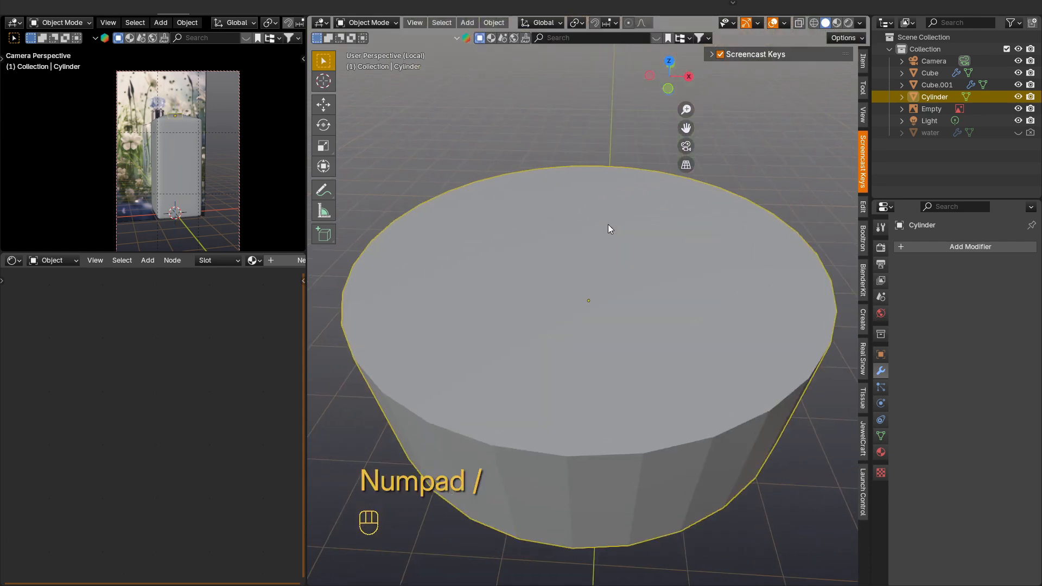
key("Tab")
key("3")
left_click(624, 272)
middle_click_drag(648, 334, 672, 344)
left_click(649, 269, "shift")
Step: Inset the selected faces by 0.5135 m and bridge them to cut a hole through the cylinder
key("i")
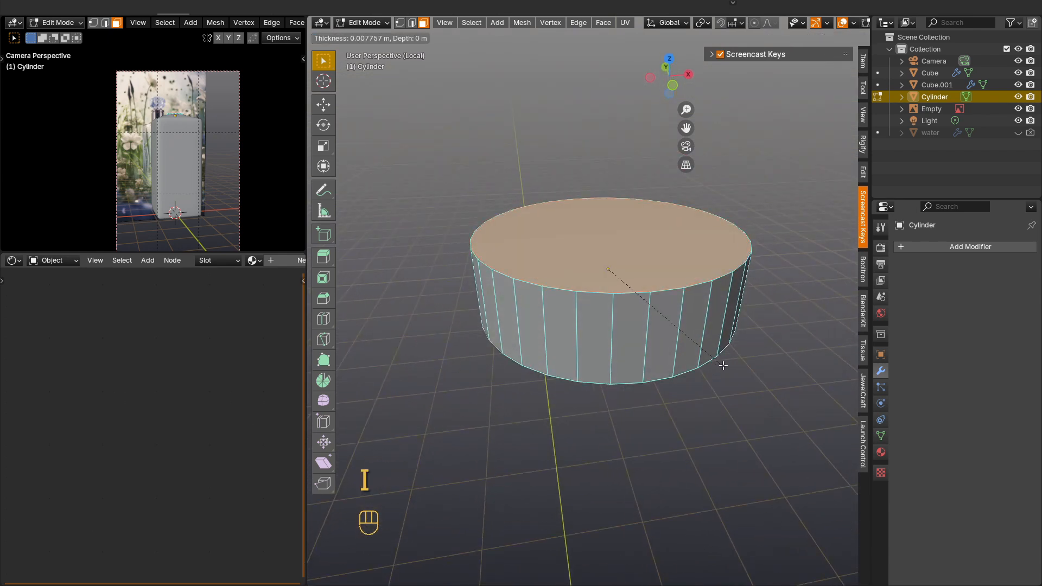
left_click(680, 333)
right_click(638, 246)
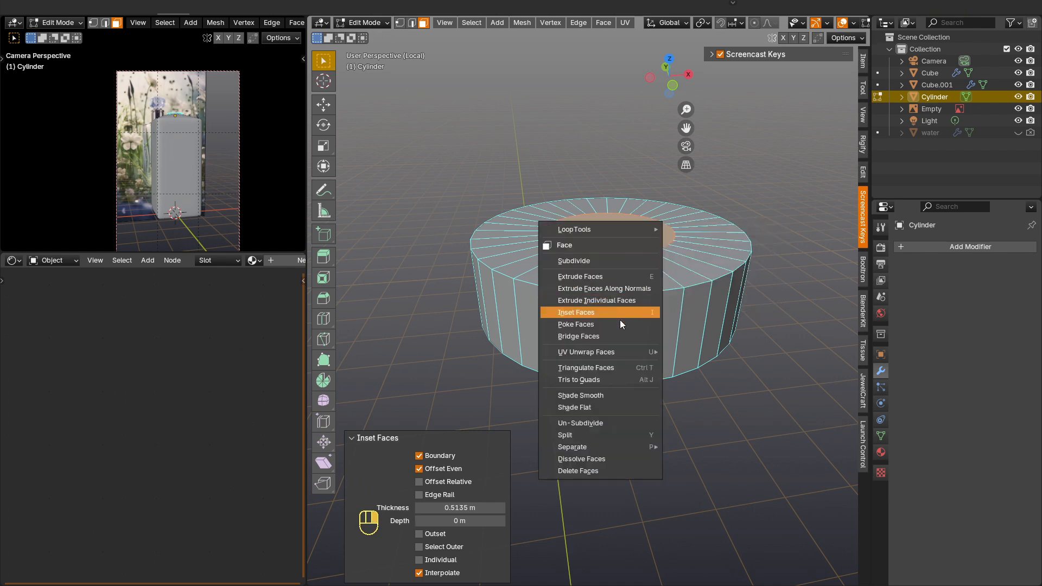
left_click(620, 336)
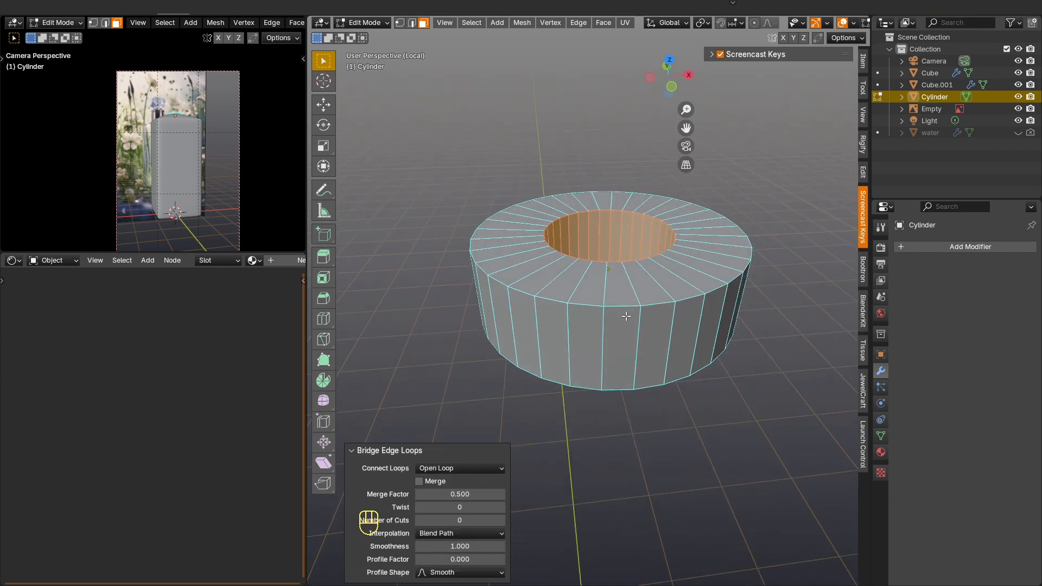
Step: Add two centred loop cuts around the ring's top face and three around its inner wall
key("ctrl+r")
left_click(577, 283)
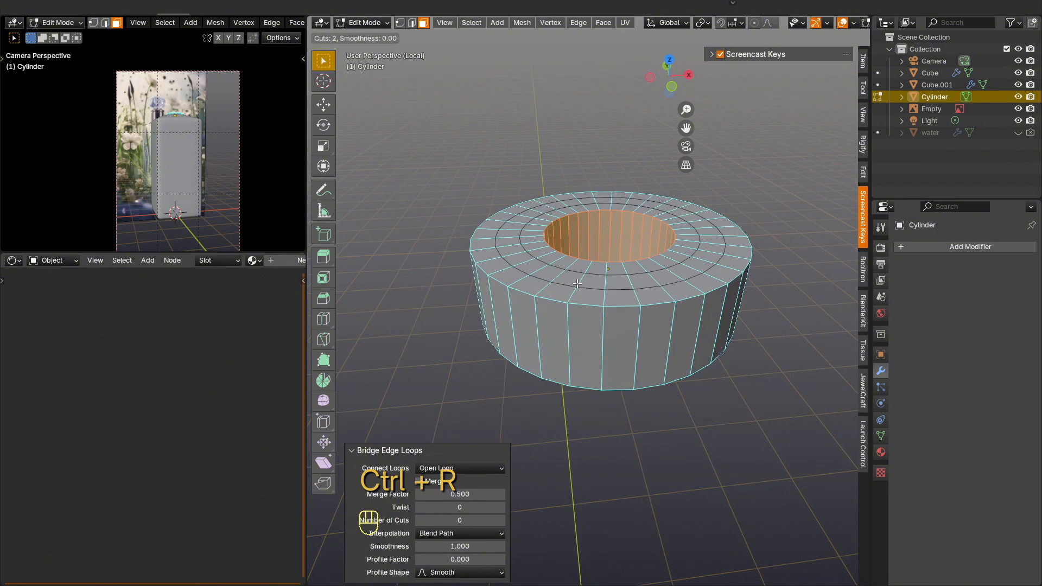
key("ctrl+r")
scroll(612, 234, "up", 2)
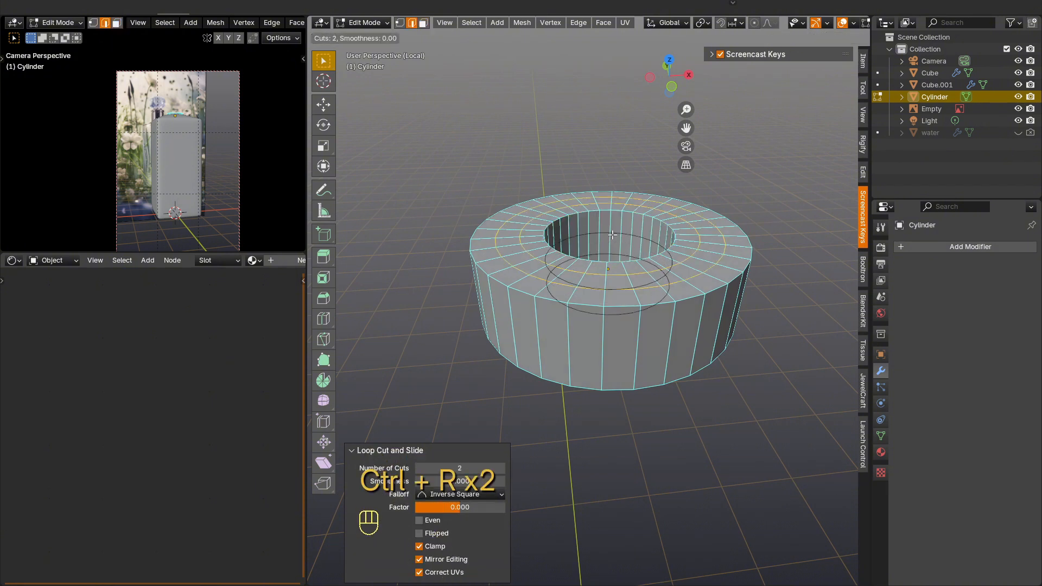
left_click(612, 235)
Step: Select the ring's inner and outer rim edges and bevel them with width 0.0216 m, 2 segments and shape 0.363
key("2")
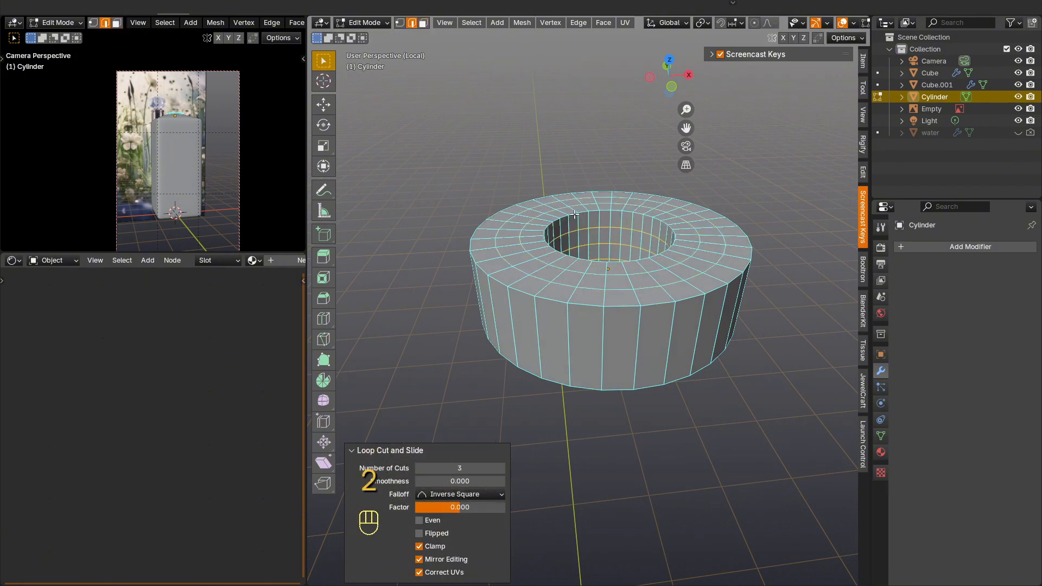
left_click(575, 216, "alt")
key("ctrl+b")
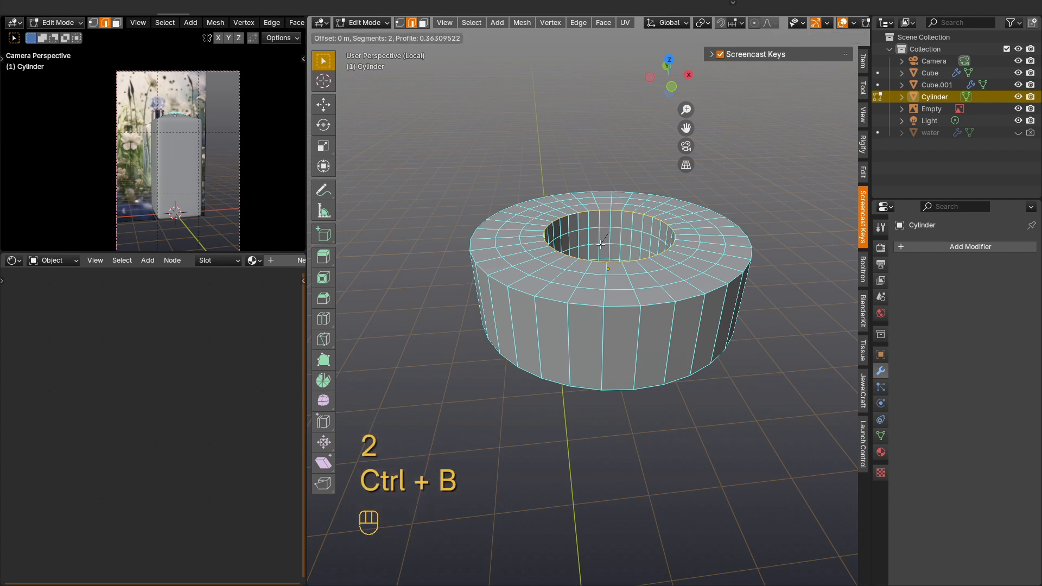
key("Escape")
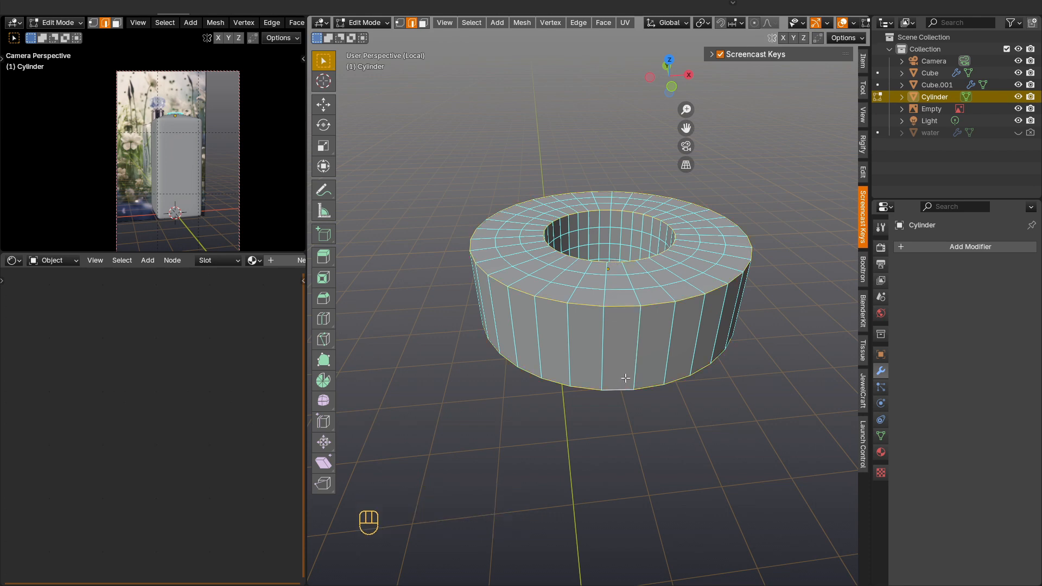
middle_click_drag(620, 388, 618, 320)
key("ctrl+b")
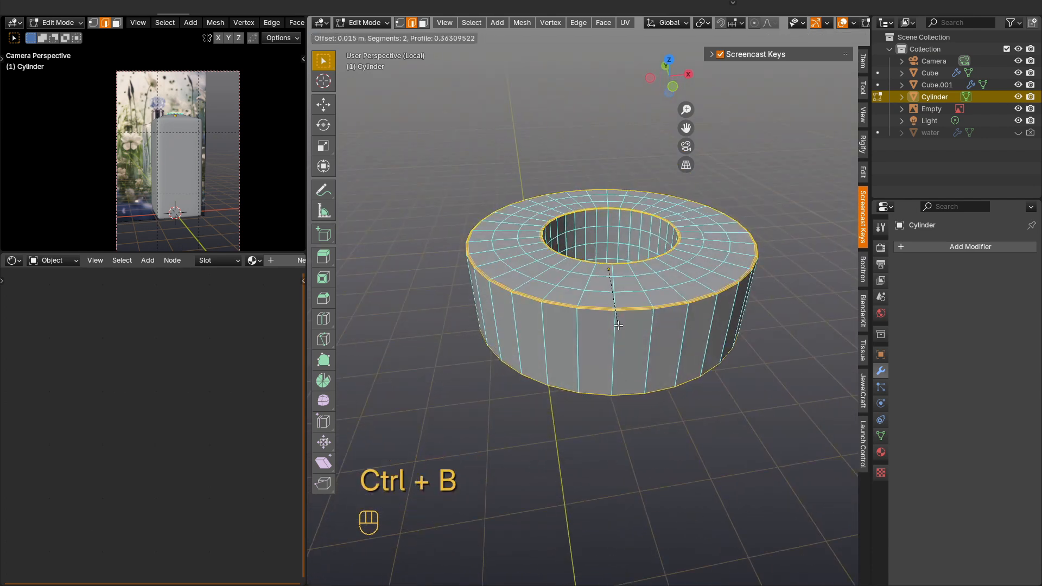
left_click(619, 325)
Step: Add three evenly spaced loop cuts around the ring's outer wall
key("ctrl+r")
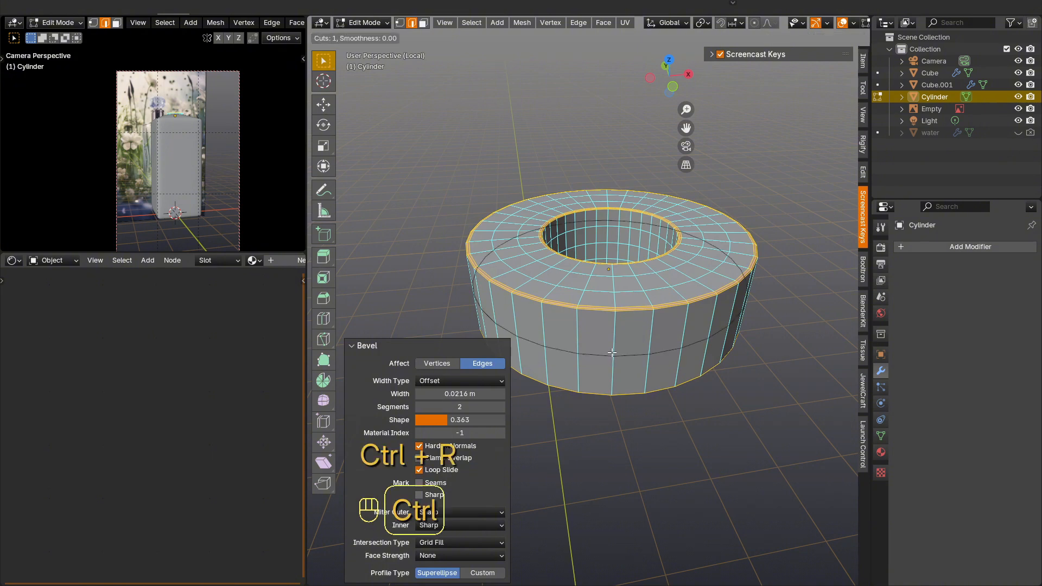
scroll(612, 352, "up", 2)
left_click(611, 352)
right_click(612, 352)
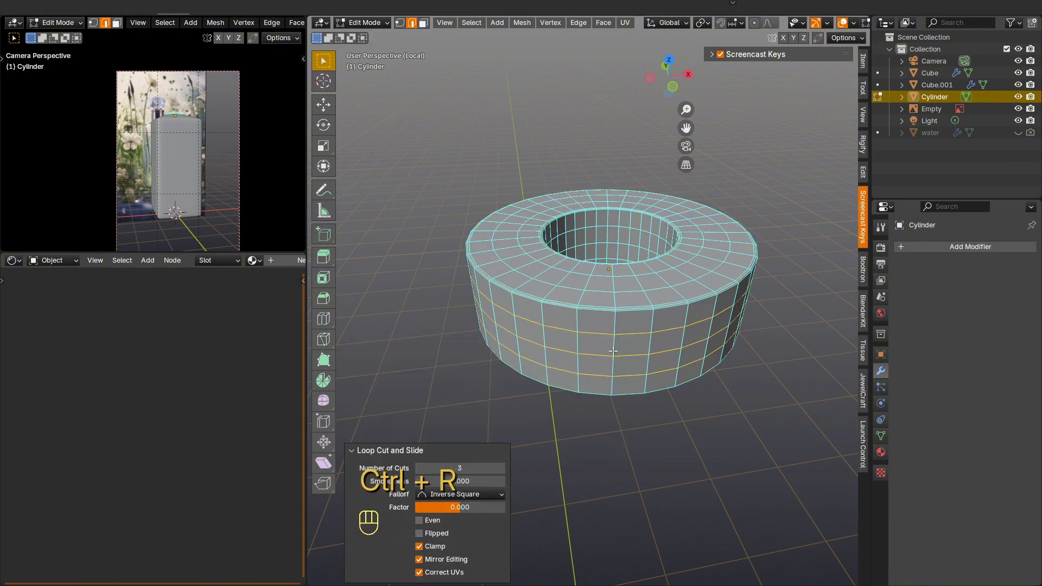
Step: Return to Object Mode, shade the ring auto smooth at 30° and exit local view
key("Tab")
right_click(616, 342)
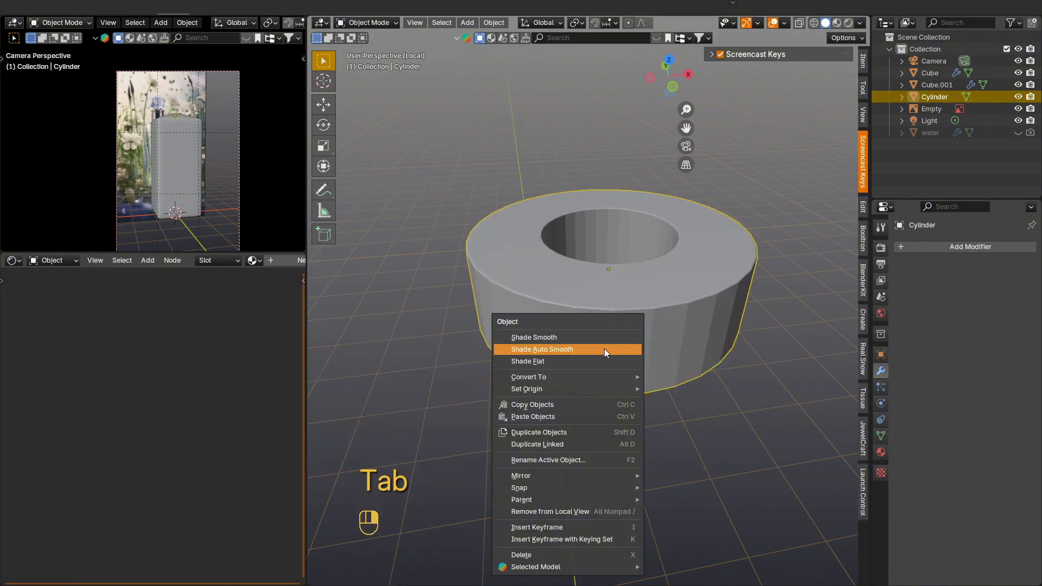
left_click(608, 350)
middle_click_drag(636, 310, 618, 324)
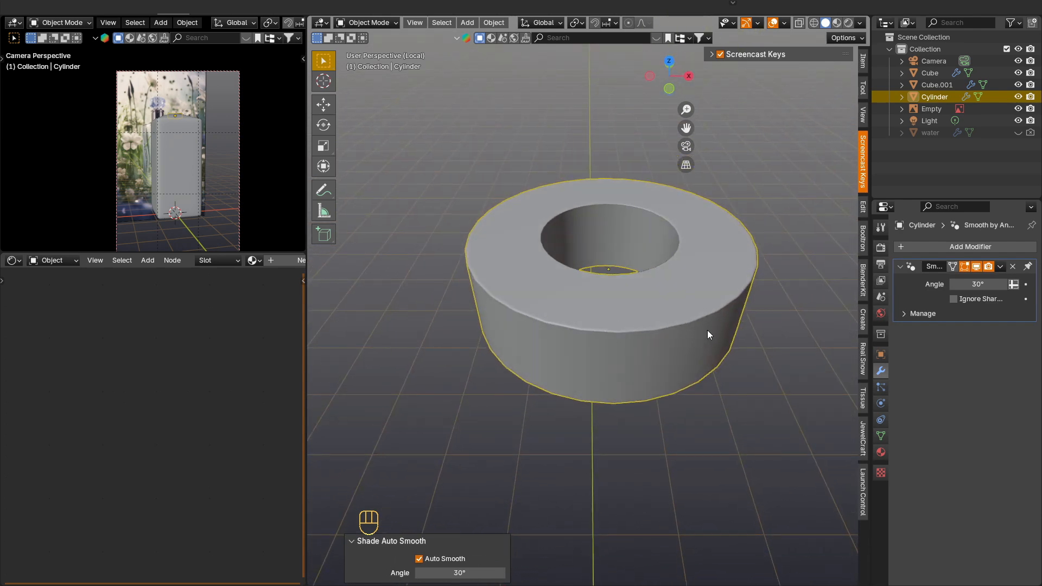
key("KP_Divide")
Step: Duplicate the ring in place and scale the copy down uniformly to 0.493
scroll(624, 212, "up", 3)
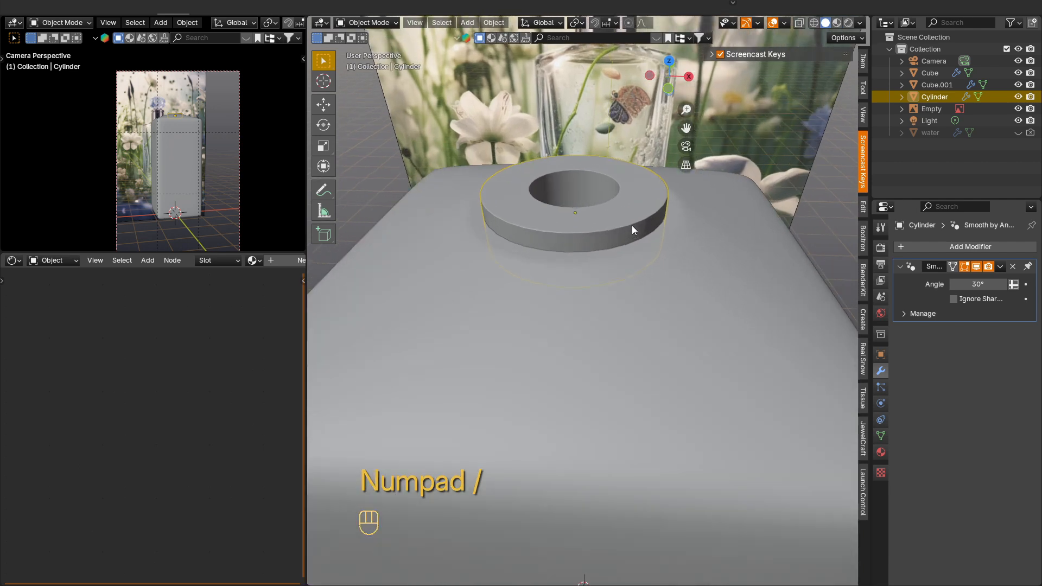
middle_click_drag(631, 226, 701, 295, "shift")
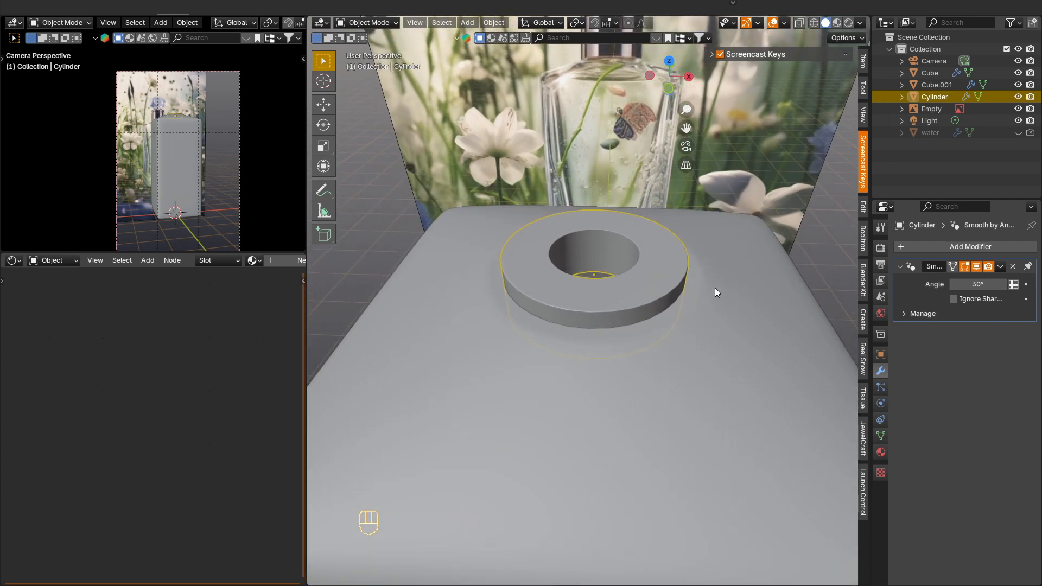
key("shift+d")
right_click(730, 267)
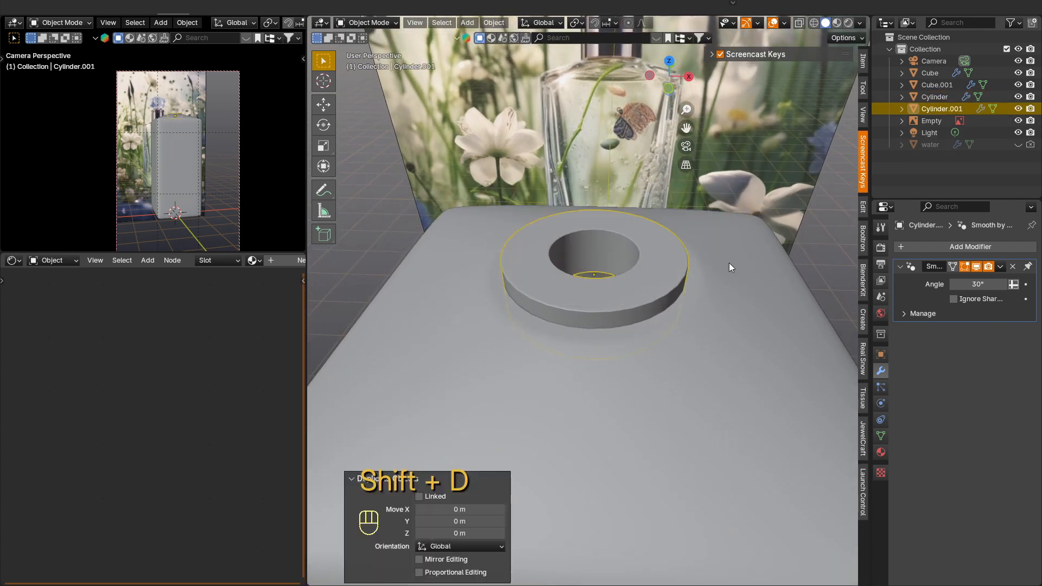
key("s")
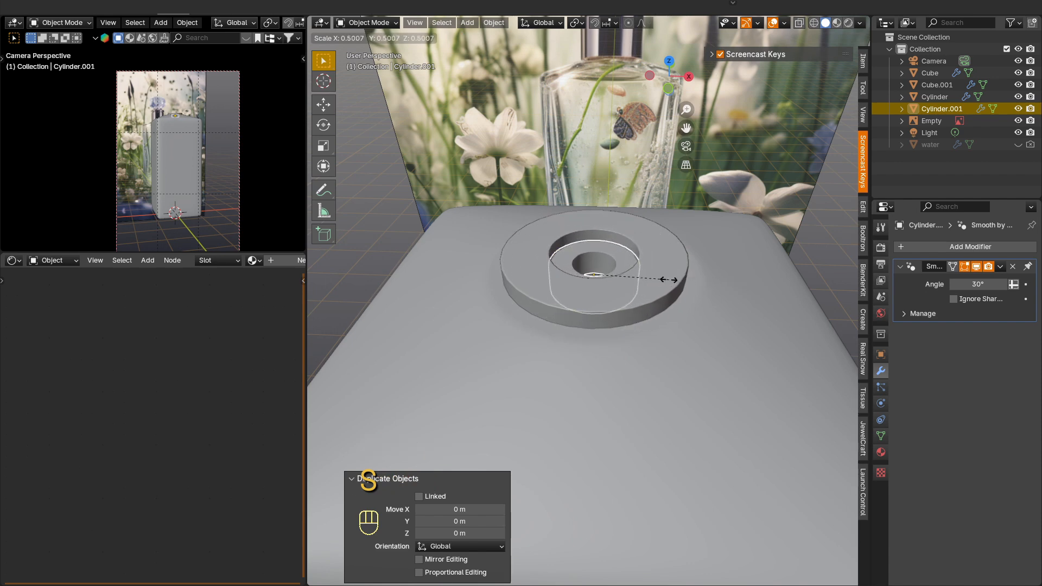
left_click(686, 272)
Step: Stretch the smaller ring by 2.897 along Z and lower it inside the larger ring
key("KP_7")
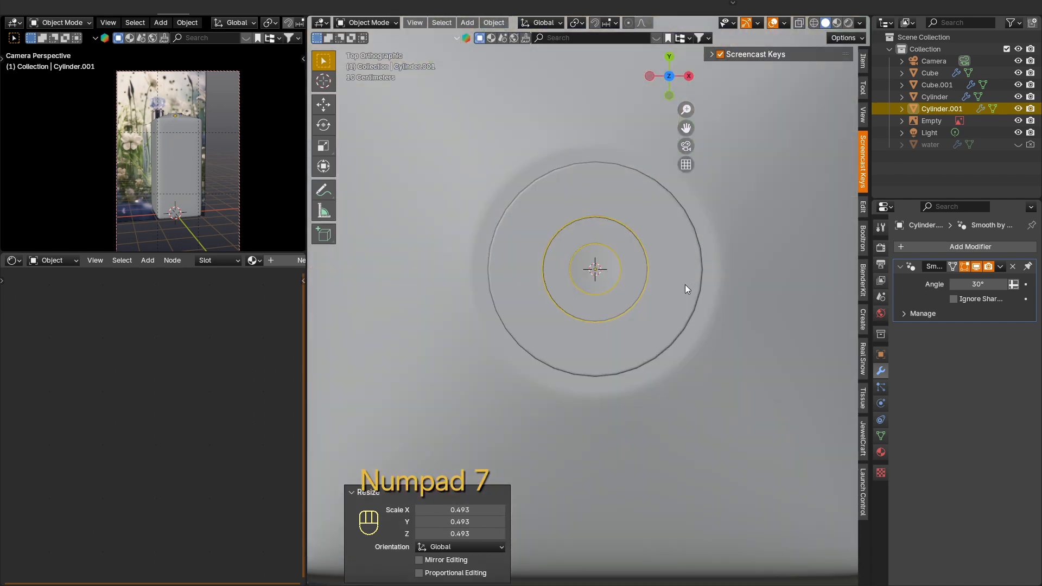
mouse_move(685, 284)
middle_mouse_down()
mouse_move(665, 207)
mouse_move(664, 283)
middle_mouse_up()
key("s")
key("z")
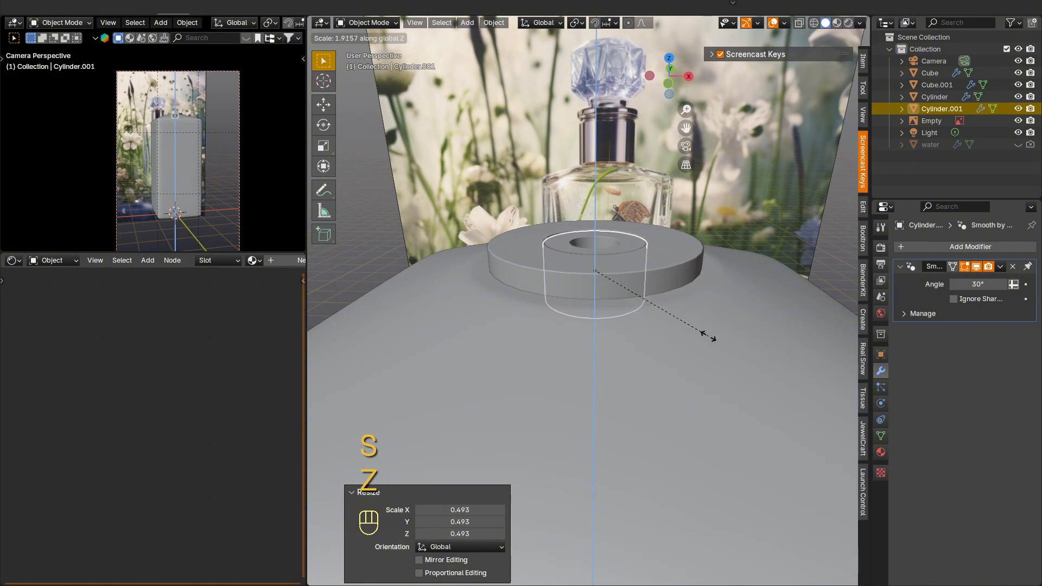
left_click(744, 369)
key("g")
key("z")
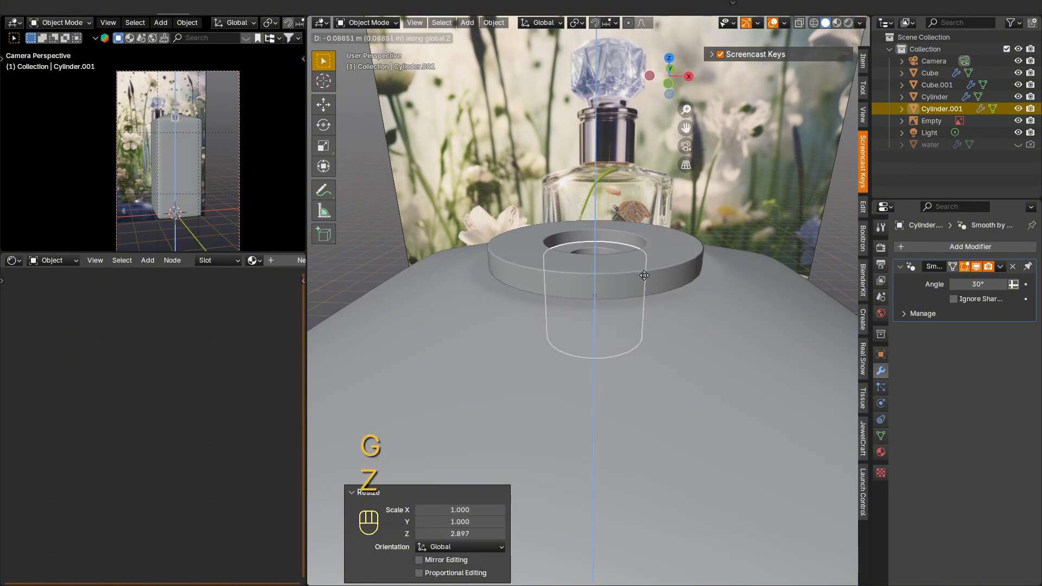
left_click(645, 276)
Step: Hide both bottle body objects, the outer one and the one inside it
middle_click_drag(644, 275, 643, 244)
scroll(645, 246, "down", 5)
left_click(668, 427)
key("h")
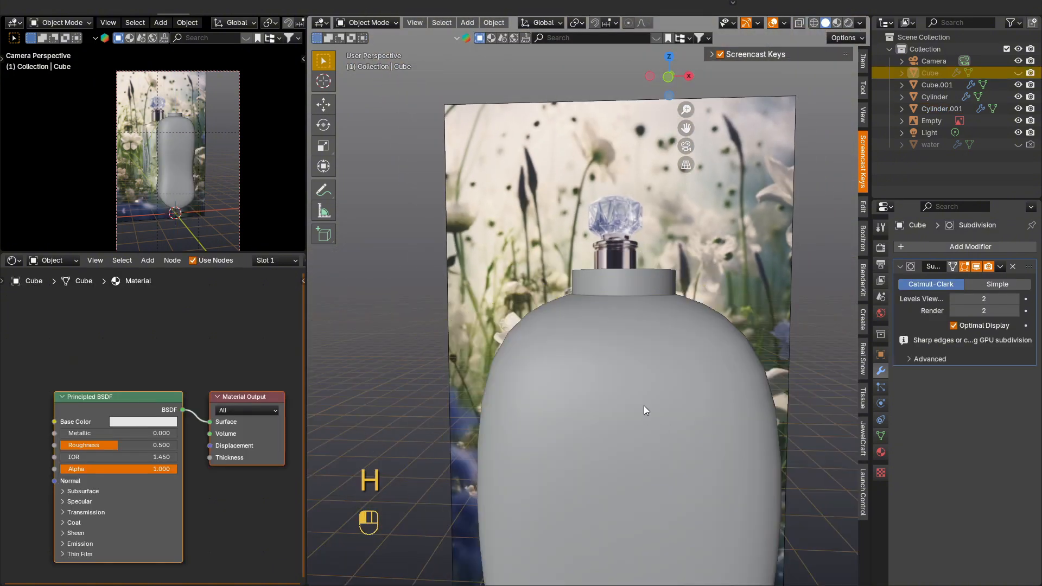
left_click(644, 406)
key("h")
Step: Select the smaller ring and shift it along Z so its lower part projects beneath the larger ring
left_click(646, 312)
scroll(646, 304, "up", 3)
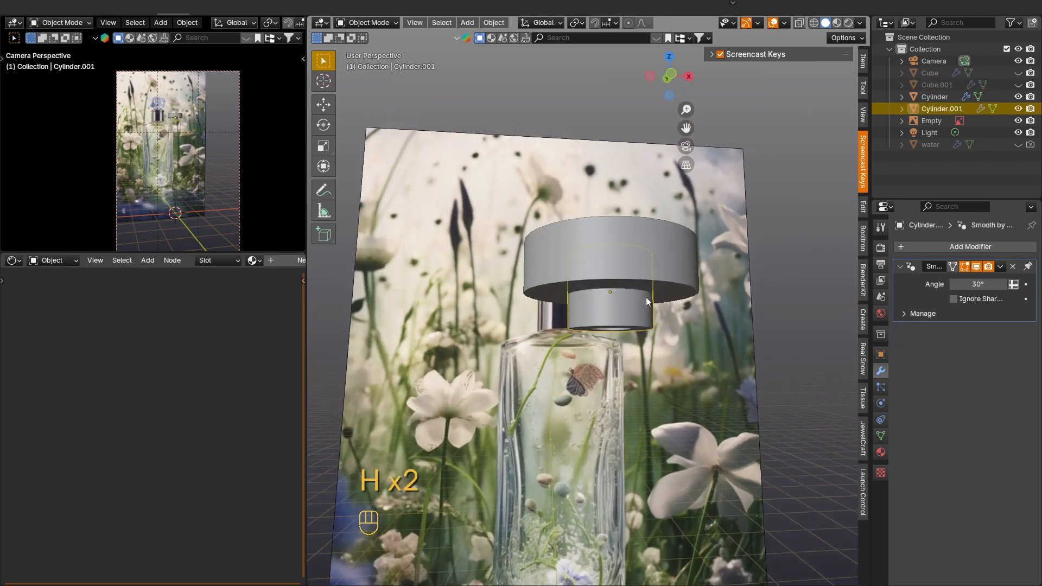
key("g")
key("z")
left_click(642, 336)
Step: Add a Bézier curve at the world origin and rotate it 90° around the Y axis
mouse_move(642, 336)
middle_mouse_down()
mouse_move(621, 313)
mouse_move(624, 338)
middle_mouse_up()
key("KP_1")
key("shift+a")
mouse_move(617, 301)
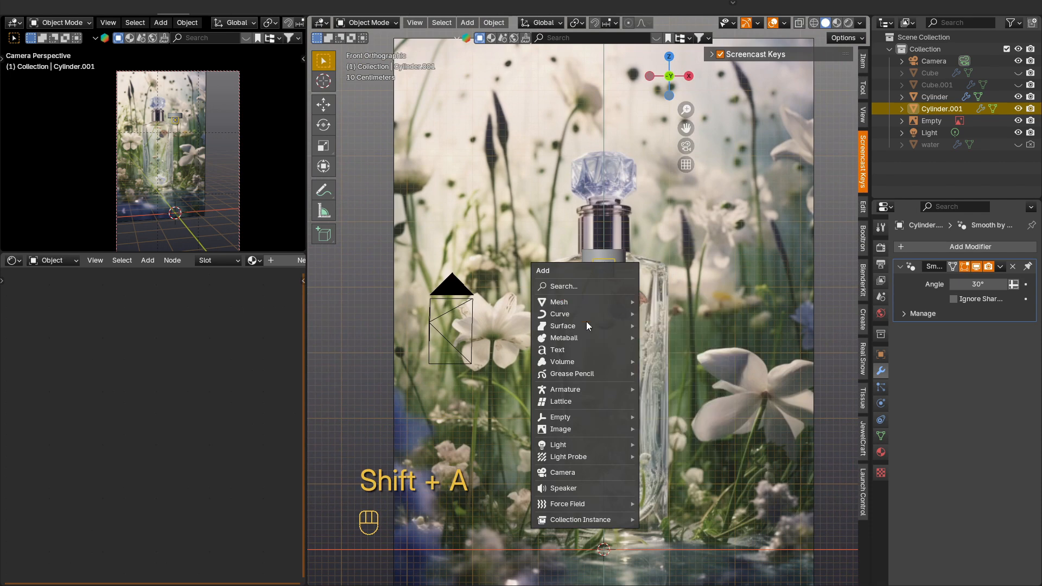
mouse_move(572, 314)
left_click(670, 313)
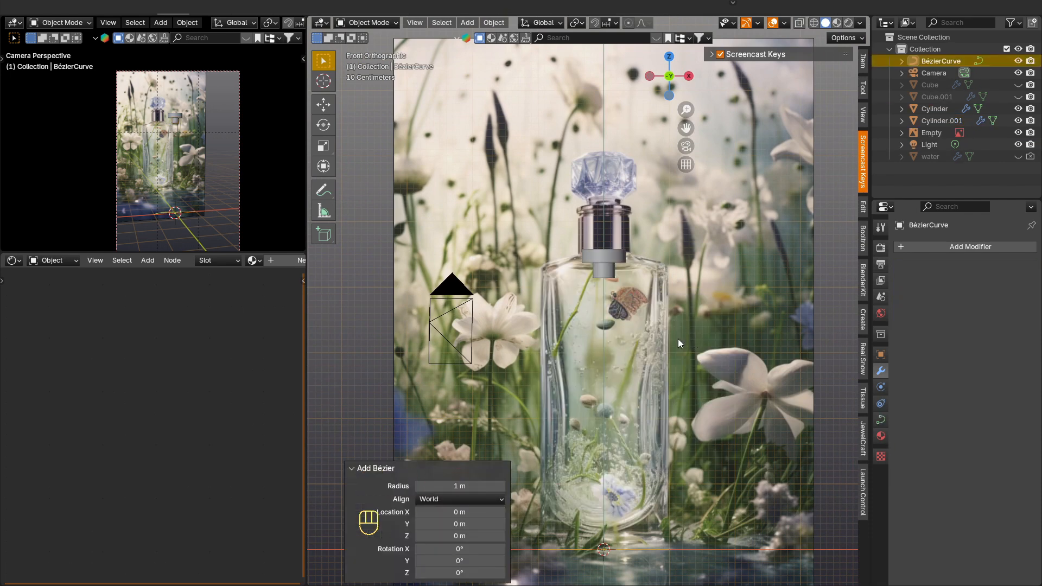
middle_click_drag(678, 338, 726, 451)
key("r")
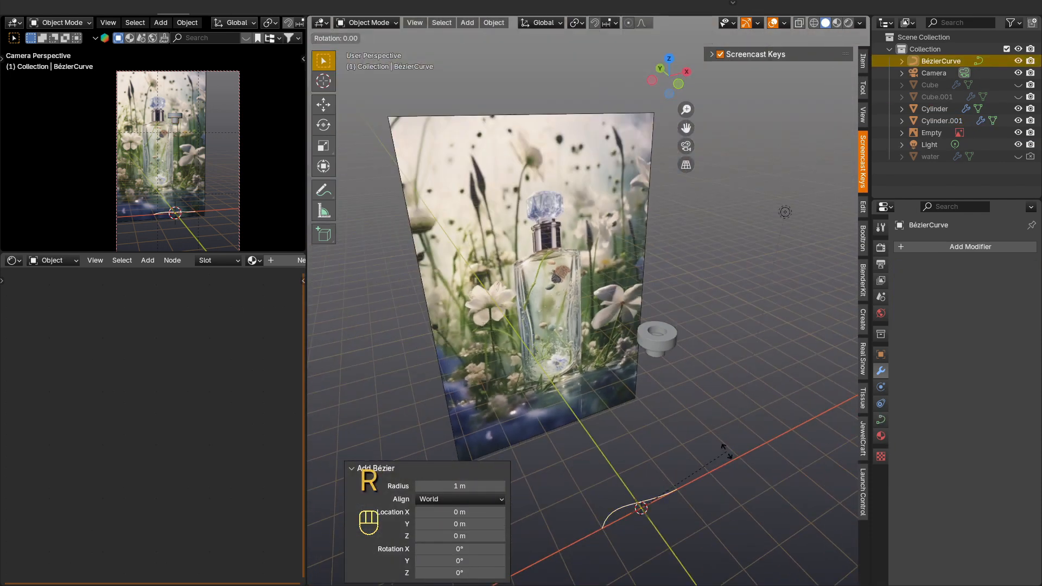
key("y")
key("KP_9")
key("KP_0")
key("KP_Enter")
Step: Straighten the curve's control points into a vertical line by scaling them to 0 along X and Y
key("Tab")
key("s")
key("y")
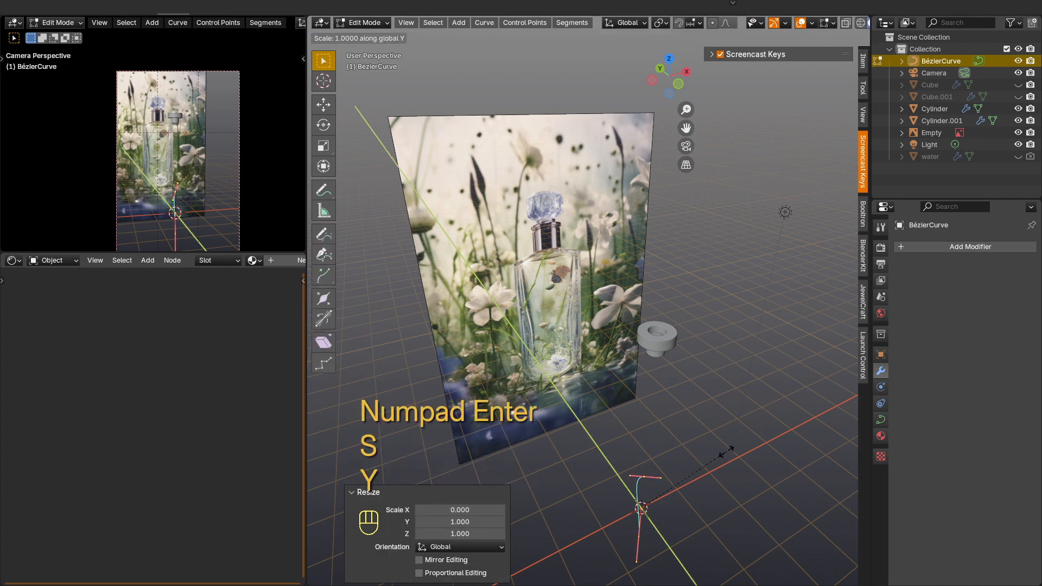
key("KP_0")
key("KP_Enter")
Step: Raise the whole curve 3.8914 m along Z to just below the neck rings
middle_click_drag(684, 455, 646, 358)
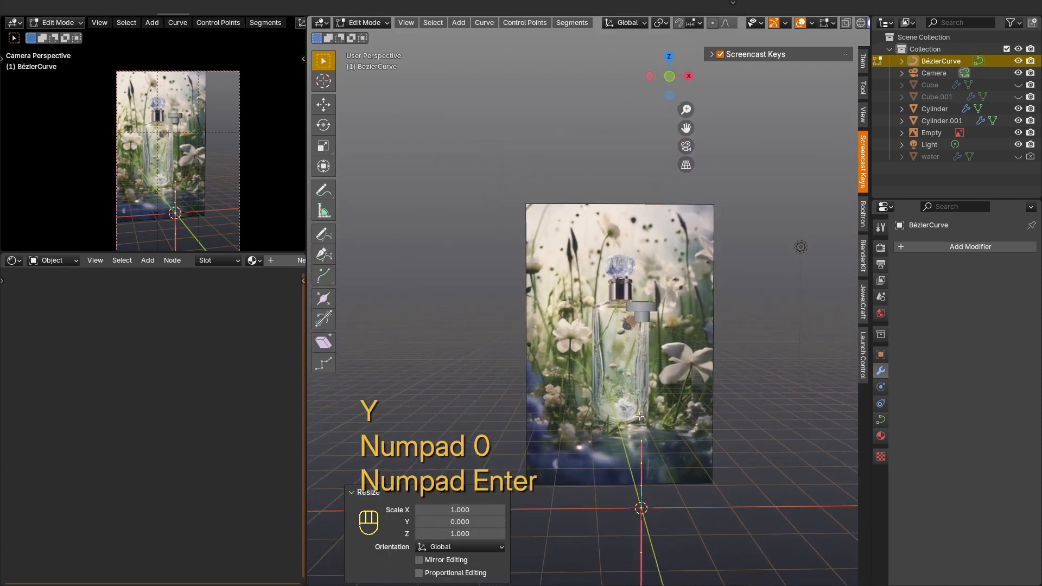
key("Tab")
key("g")
key("z")
left_click(682, 330)
Step: In front view, raise the curve's upper control point 0.2643 m along Z into the small ring
key("KP_1")
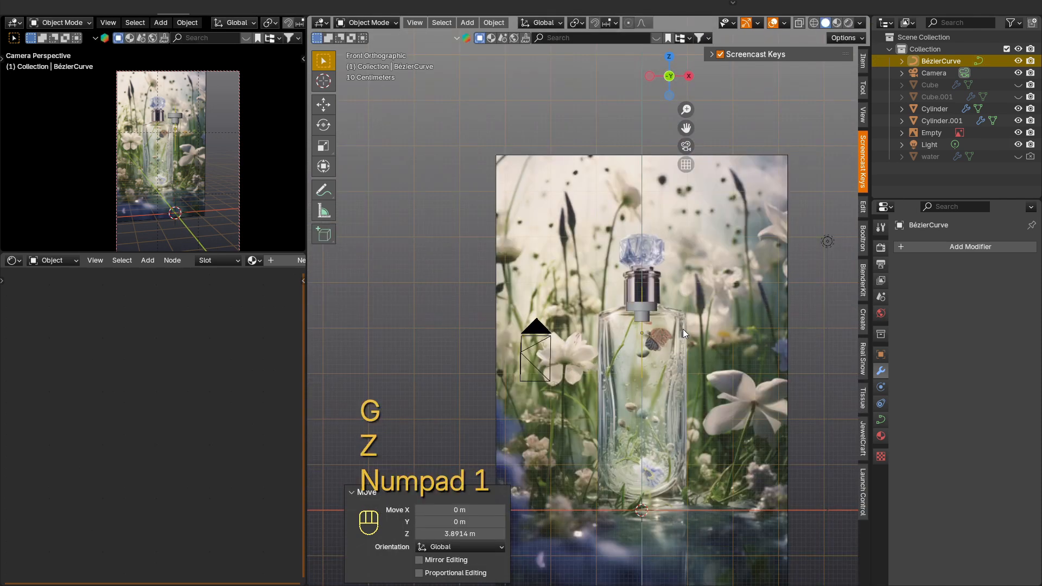
scroll(682, 330, "up", 4)
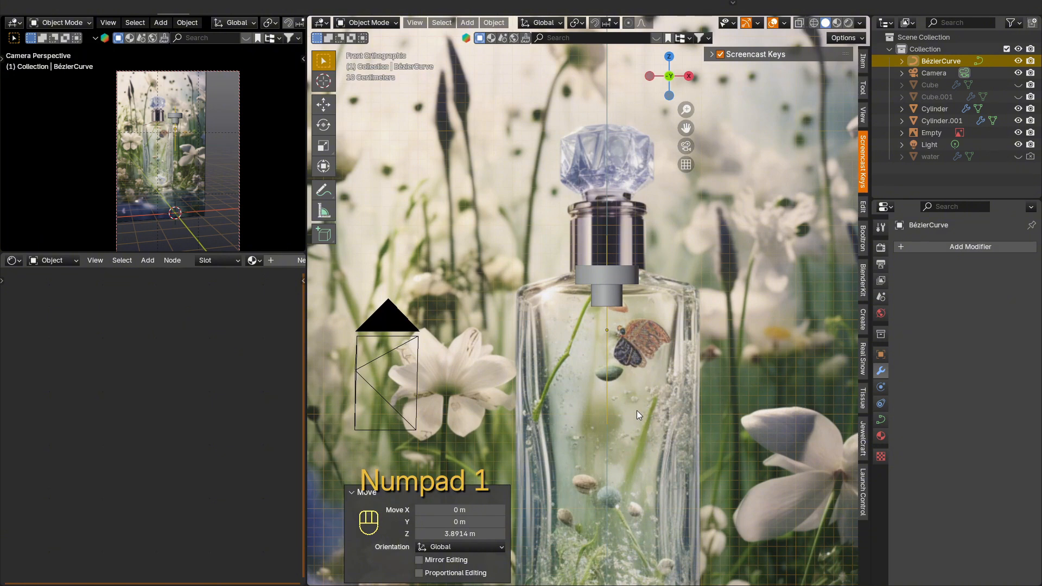
key("Tab")
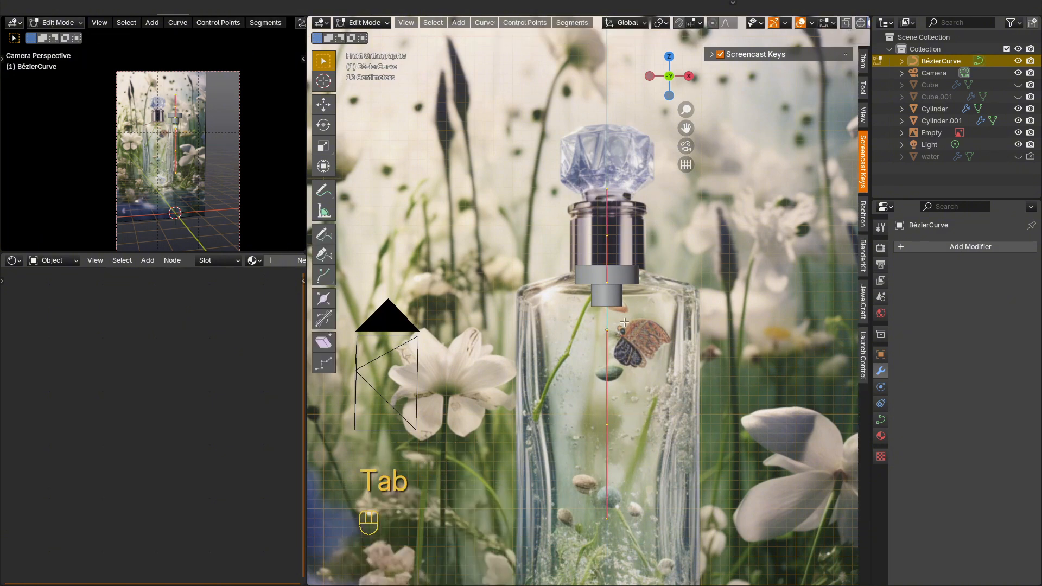
key("g")
key("z")
left_click(599, 360)
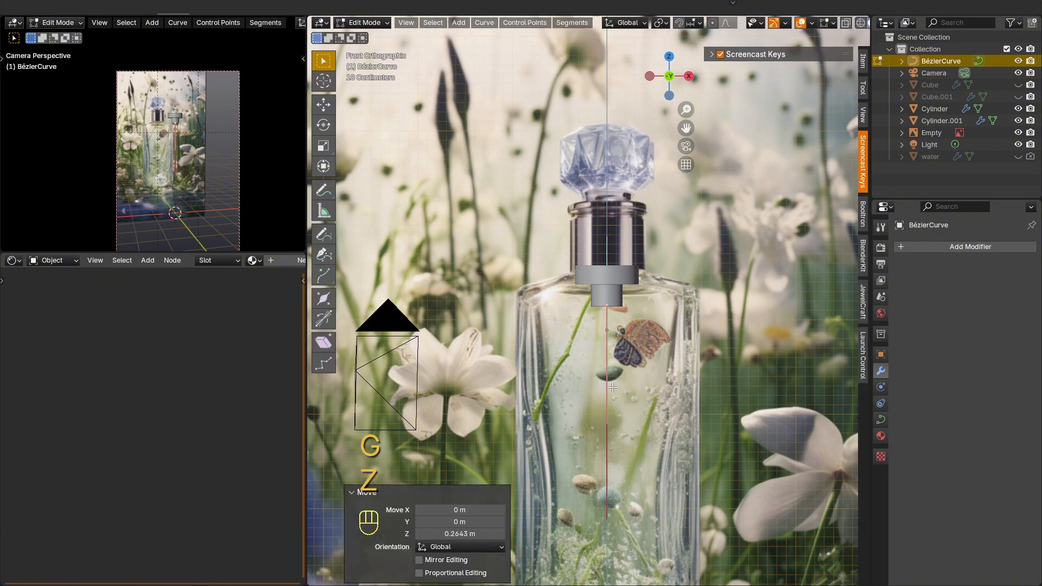
Step: Pull the curve's lower control point down towards the bottle's base, including a move of -0.1896 m in X and -0.95376 m in Z
left_click(579, 529)
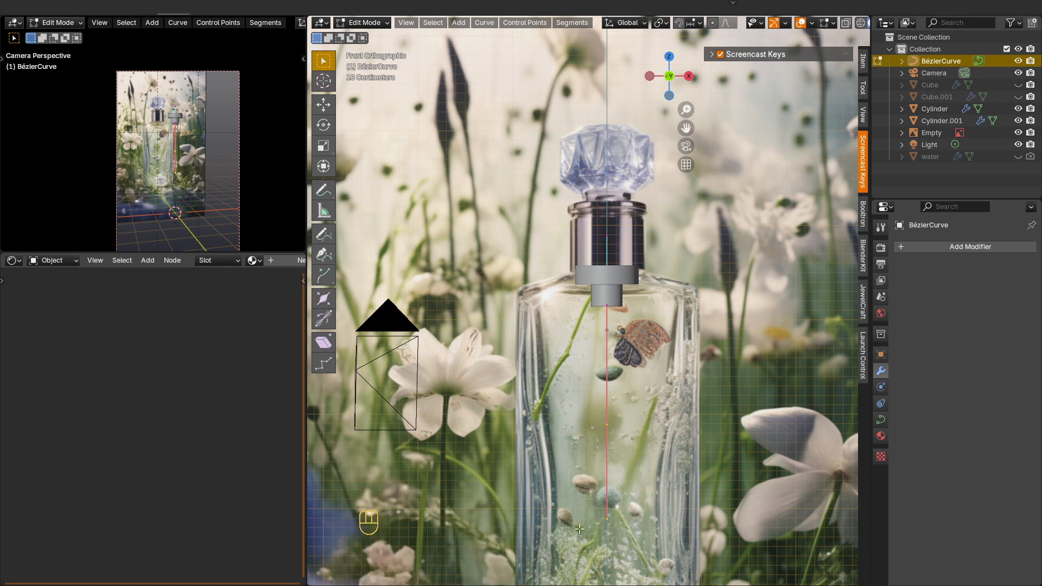
key("g")
key("z")
left_click(657, 544)
middle_click_drag(658, 544, 643, 335, "shift")
key("g")
left_click(659, 389)
Step: Rotate the lower control point 16°, move it -0.097674 m in X and -0.52284 m in Z, and return to Object Mode
key("r")
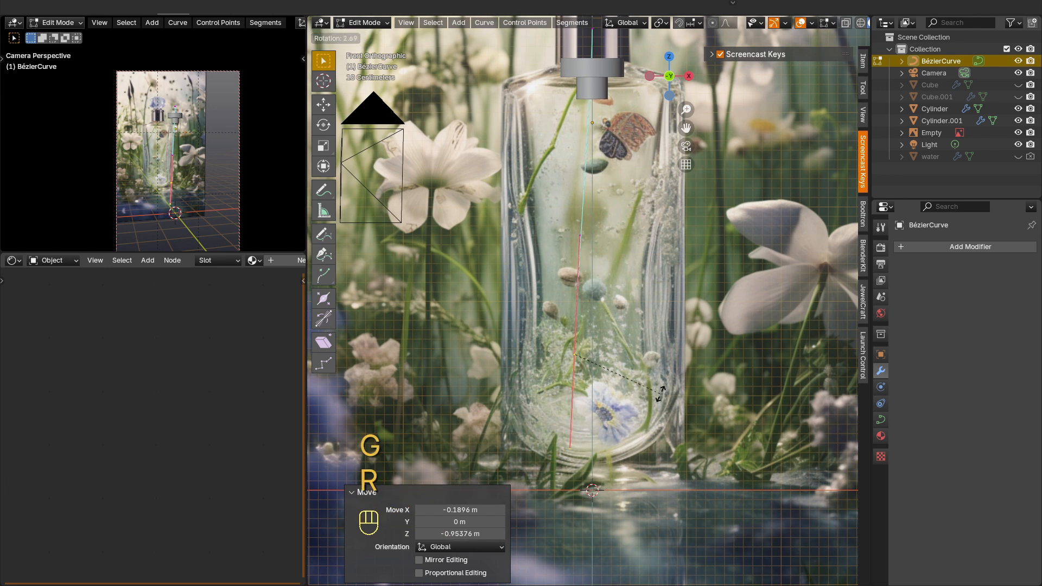
left_click(669, 424)
key("g")
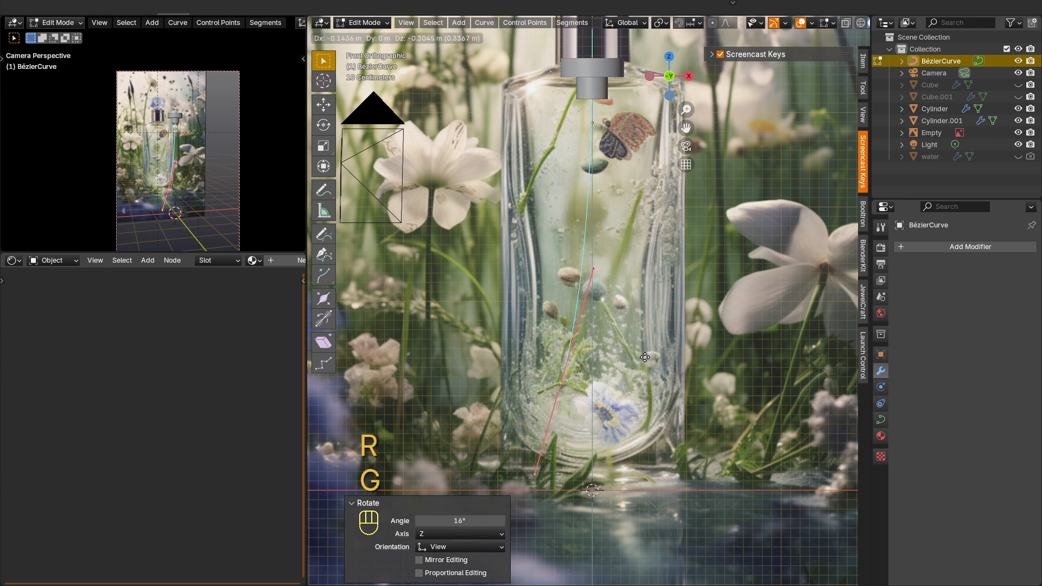
left_click(649, 378)
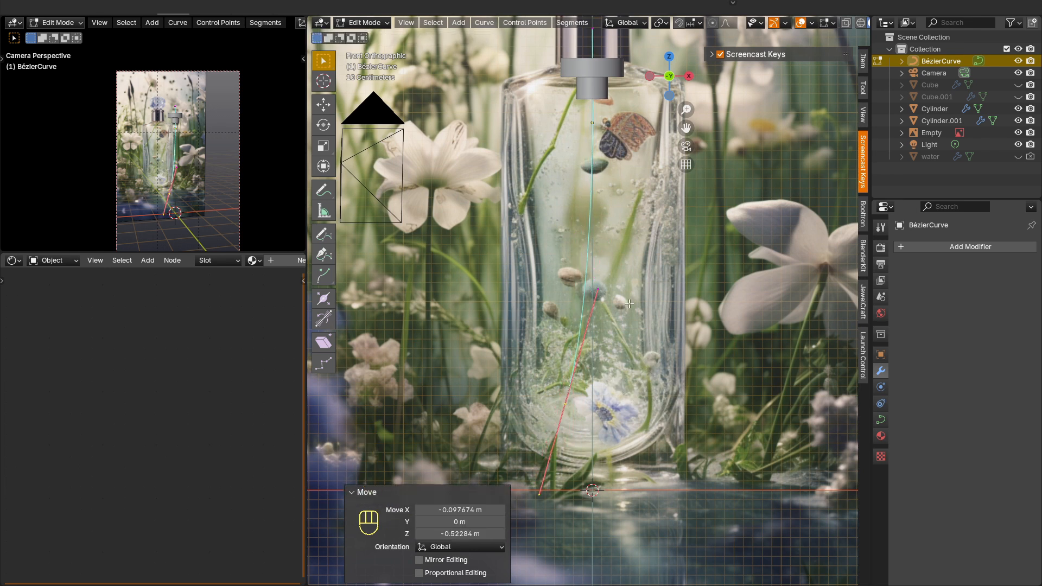
key("Tab")
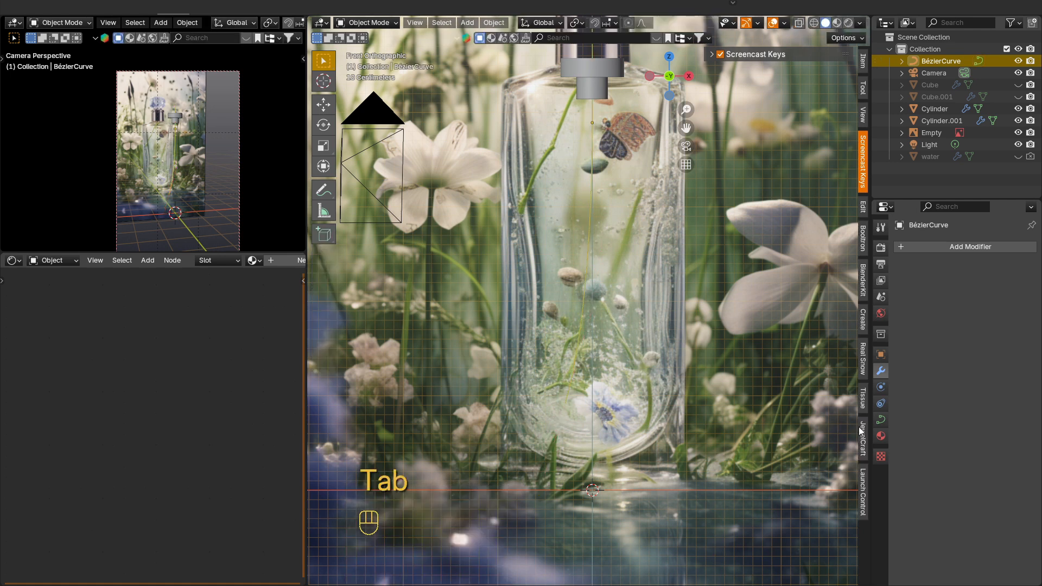
Step: Give the curve a round bevel with a depth of 0.022 m to form a thin tube
left_click(881, 419)
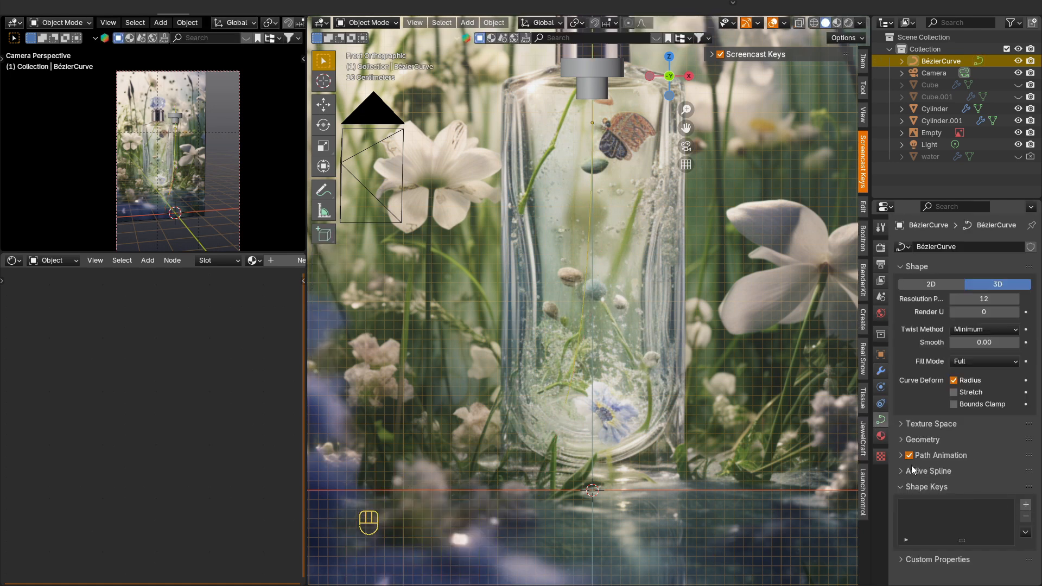
left_click(904, 441)
scroll(956, 485, "down", 5)
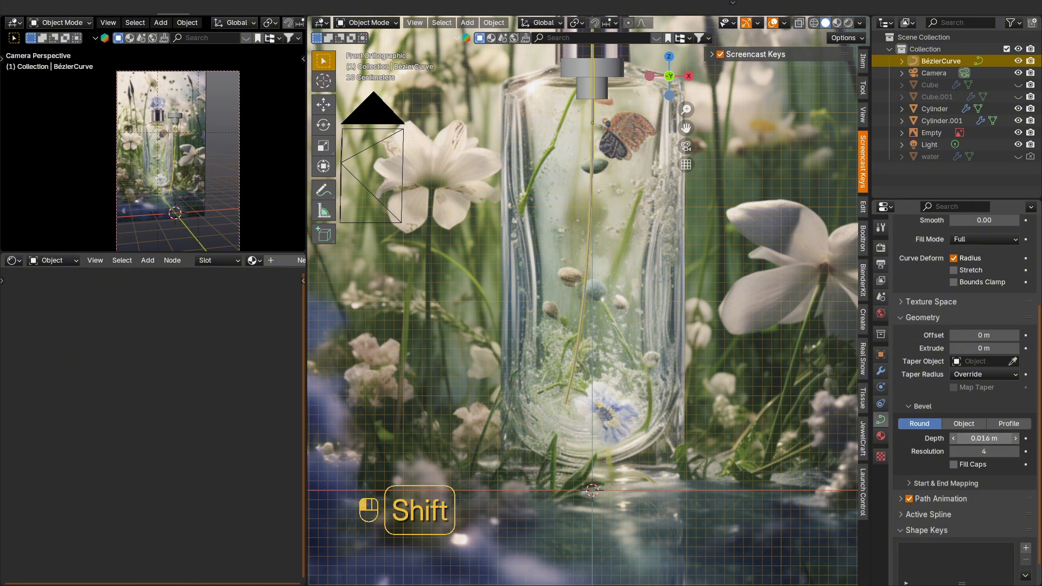
middle_click_drag(642, 268, 635, 227)
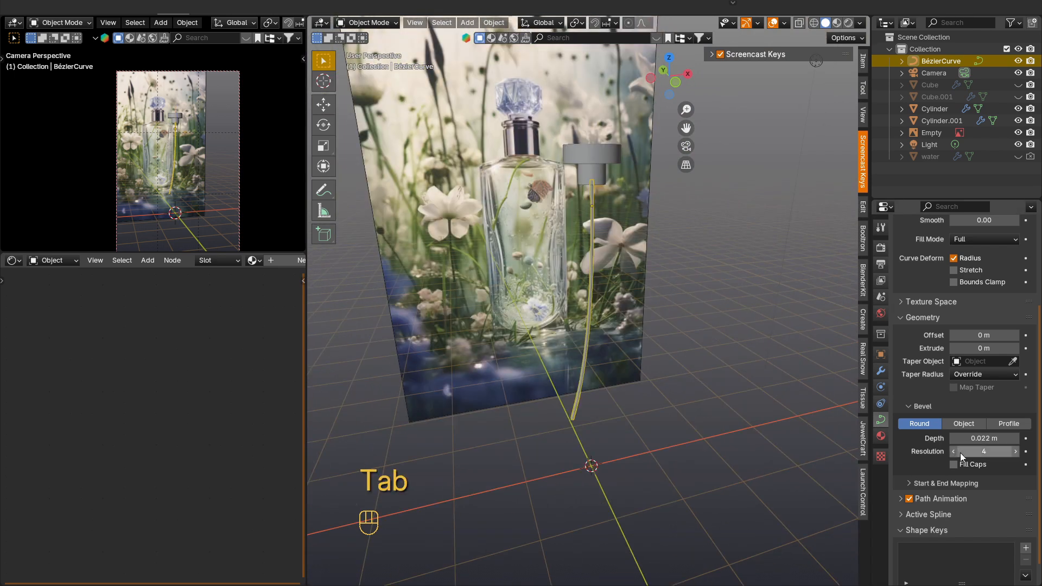
Step: Convert the beveled curve to a mesh
scroll(960, 455, "down", 1)
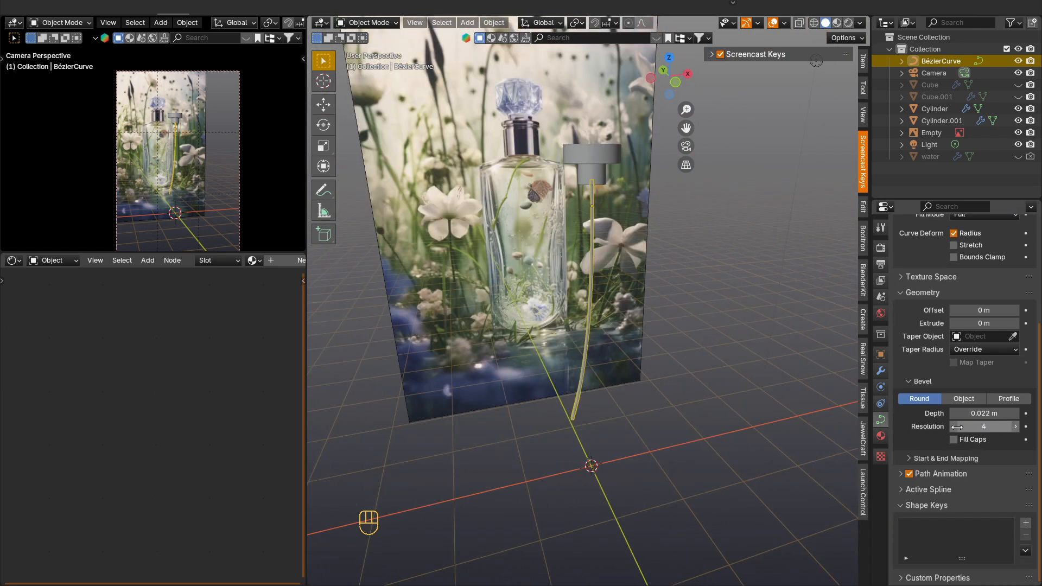
scroll(589, 236, "up", 2)
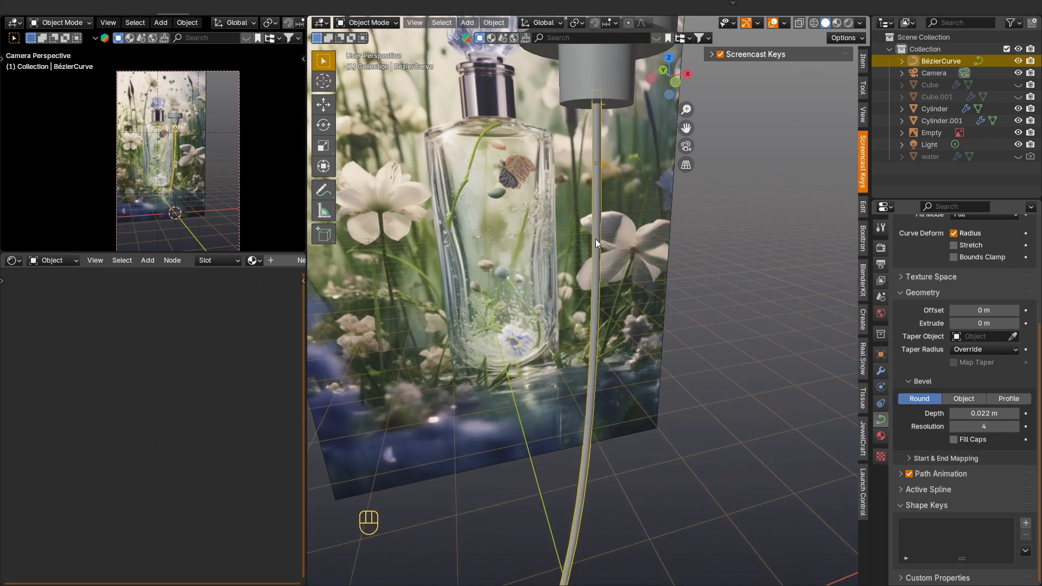
right_click(595, 238)
mouse_move(581, 294)
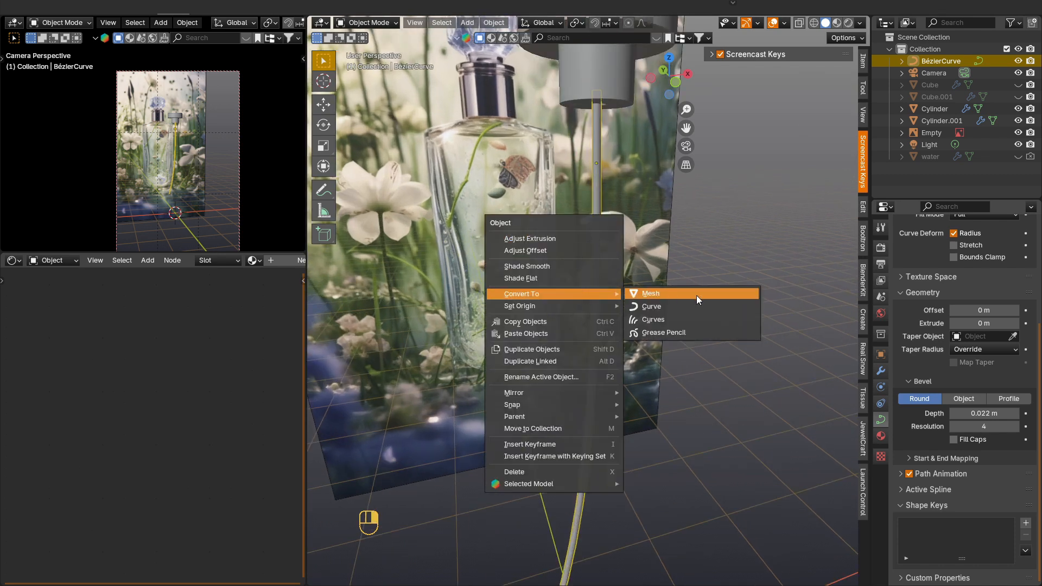
left_click(695, 295)
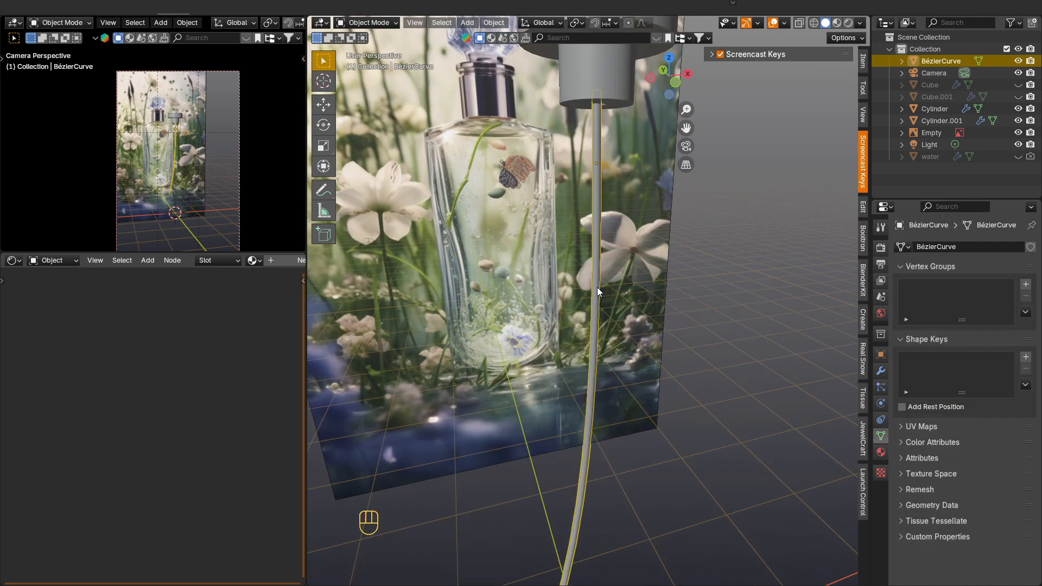
Step: Isolate the tube in local view and add a Solidify modifier with 0.01 m thickness and Even Thickness enabled
key("KP_Divide")
middle_click_drag(610, 167, 598, 297, "shift")
scroll(614, 313, "up", 4)
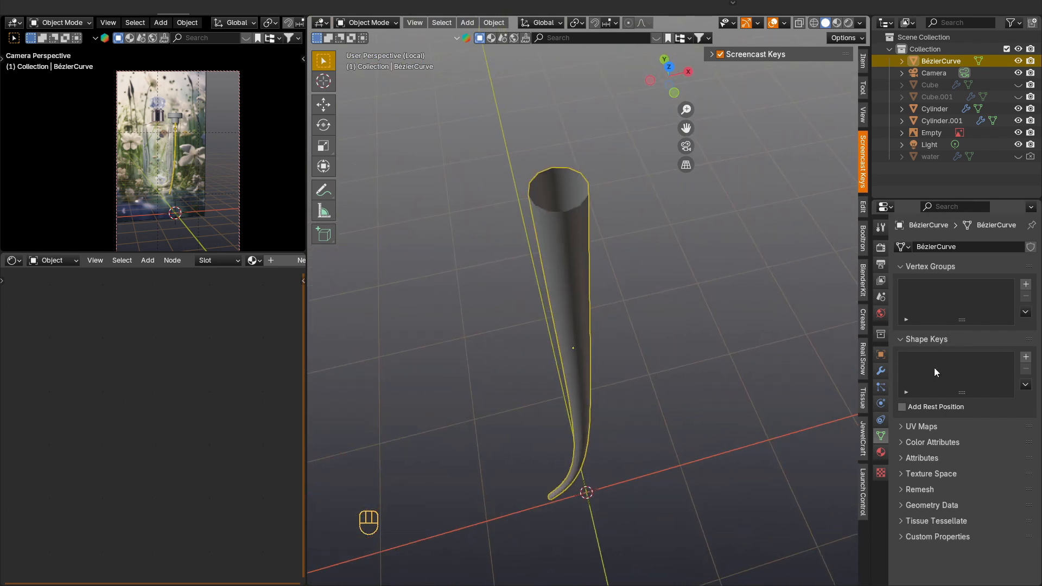
left_click(881, 370)
left_click(978, 247)
mouse_move(945, 288)
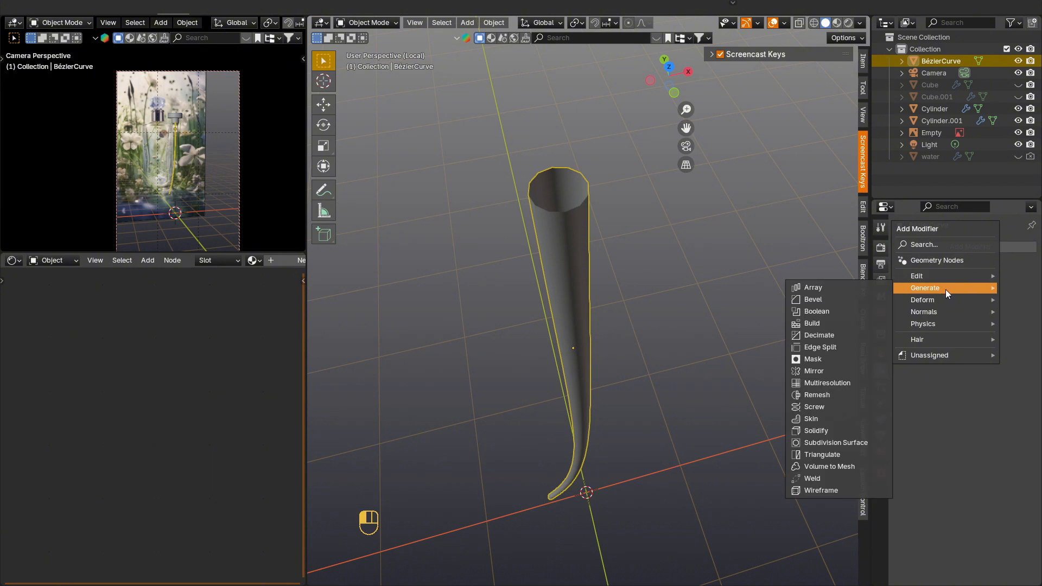
left_click(840, 432)
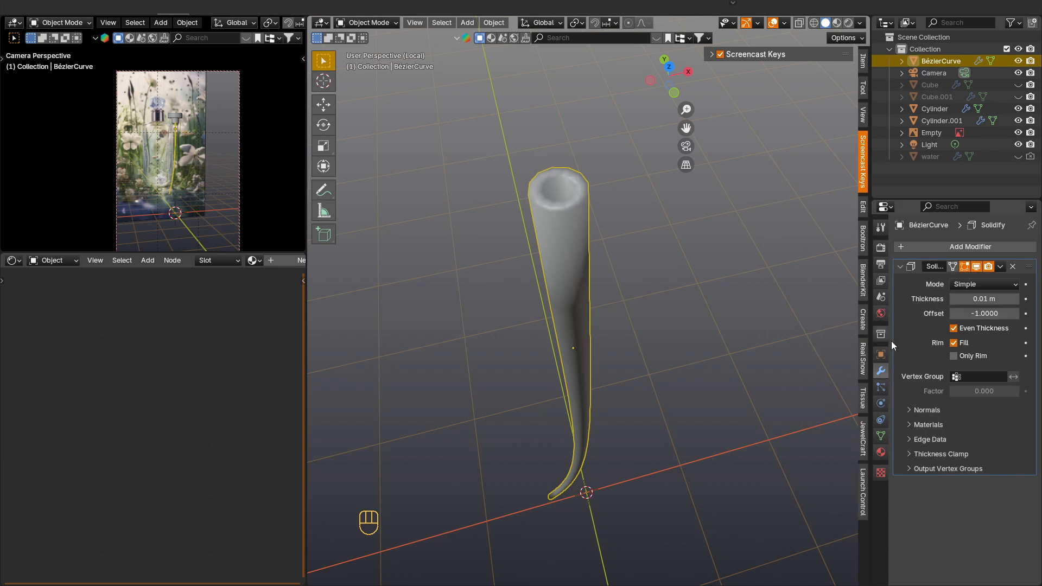
left_click(908, 410)
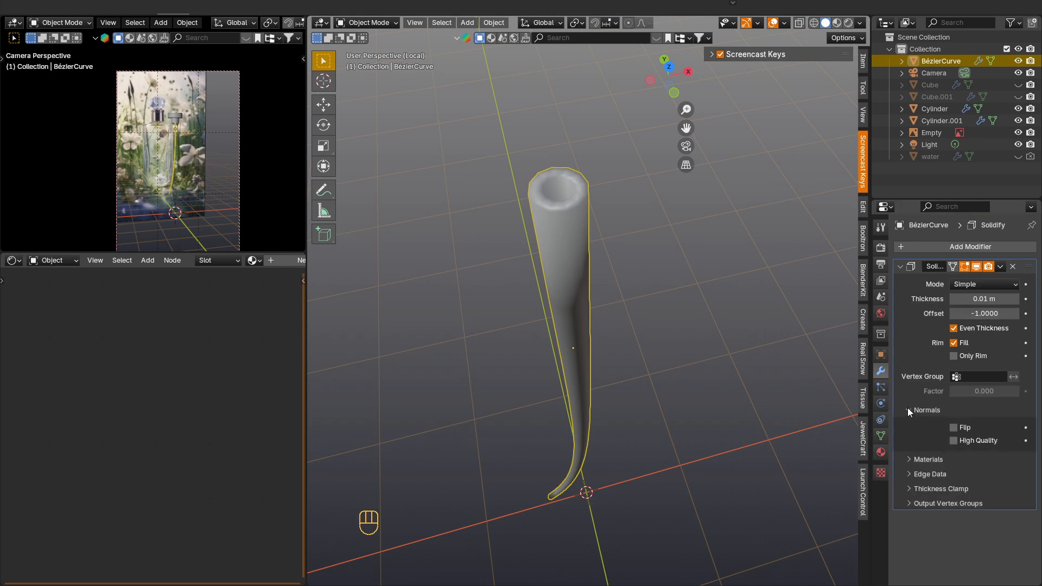
left_click(908, 410)
Step: Add one edge loop around the tube and slide it close to the upper rim with a factor of 0.962
key("Tab")
key("ctrl+r")
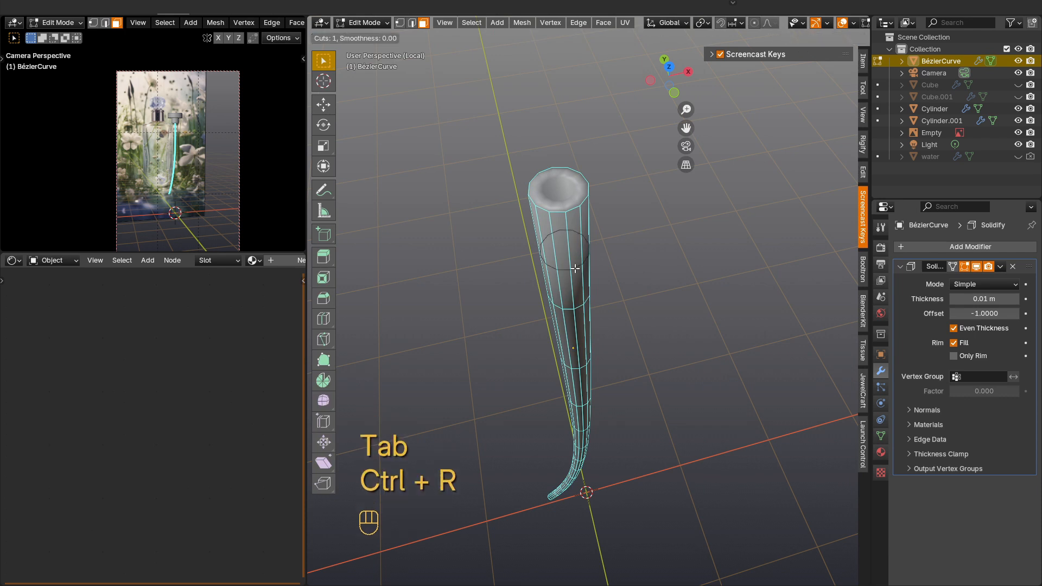
left_click(585, 253)
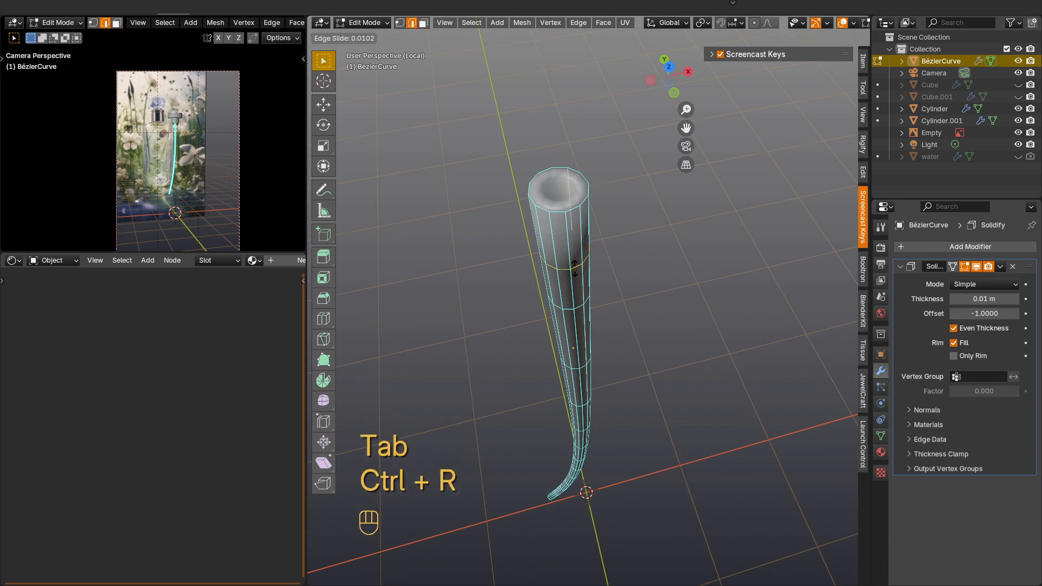
left_click(569, 217)
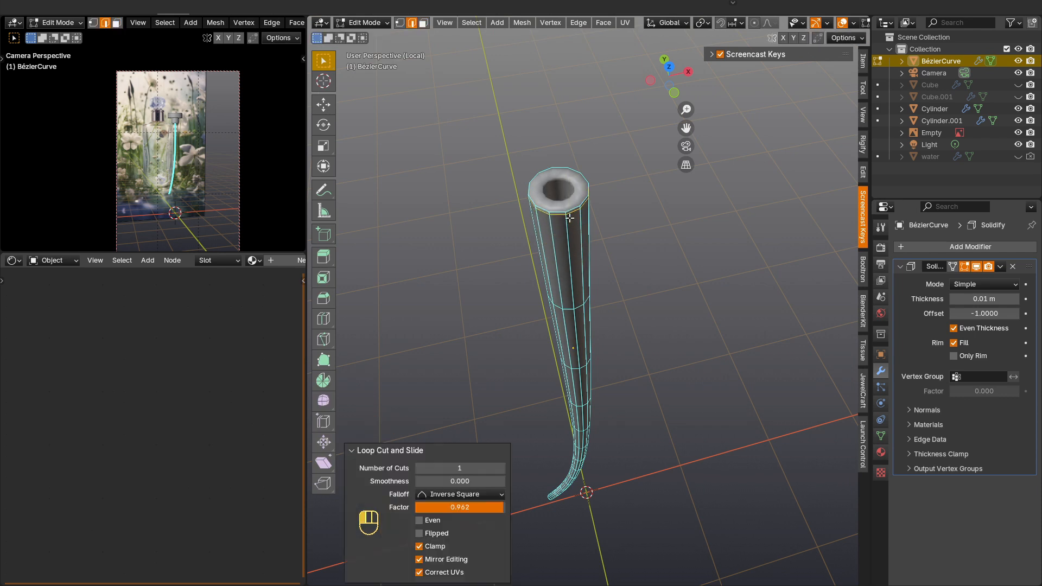
Step: Add one edge loop at the tube's lower end and slide it close to the tip with a factor of -0.921
scroll(579, 320, "down", 1)
middle_click_drag(583, 423, 672, 305, "shift")
scroll(582, 464, "up", 1)
middle_click_drag(582, 464, 646, 397, "shift")
key("ctrl+r")
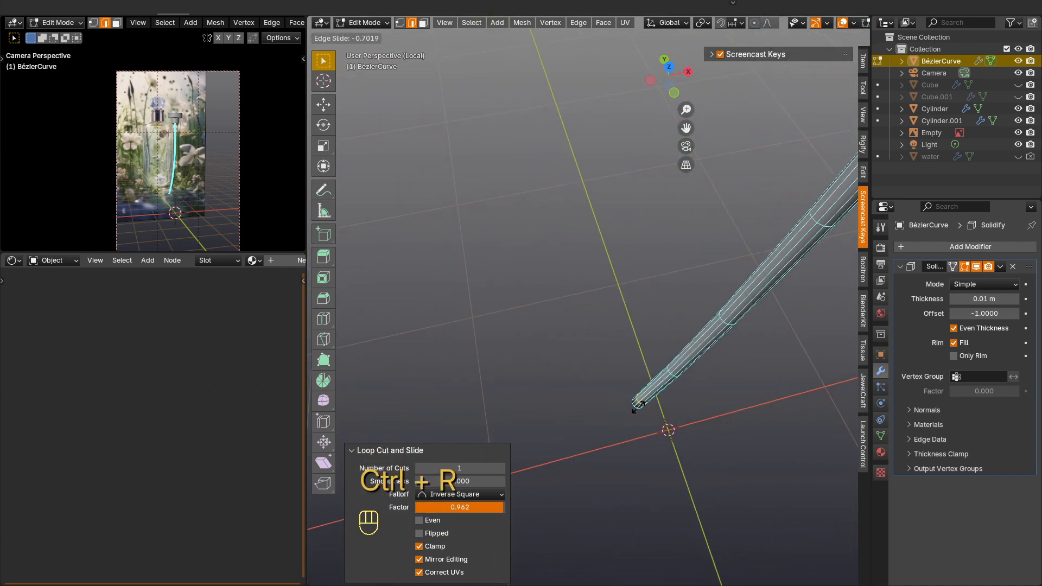
left_click(633, 410)
Step: Return to Object Mode and apply the tube's Solidify modifier
scroll(635, 407, "down", 2)
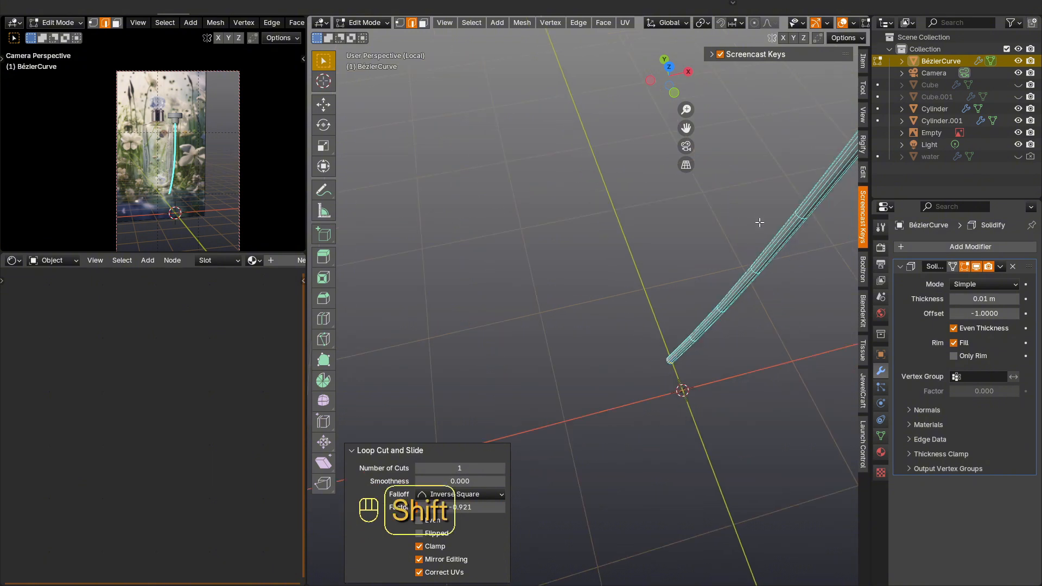
middle_click_drag(758, 223, 568, 412, "shift")
scroll(567, 412, "down", 2)
middle_click_drag(504, 356, 584, 330, "shift")
scroll(584, 331, "up", 3)
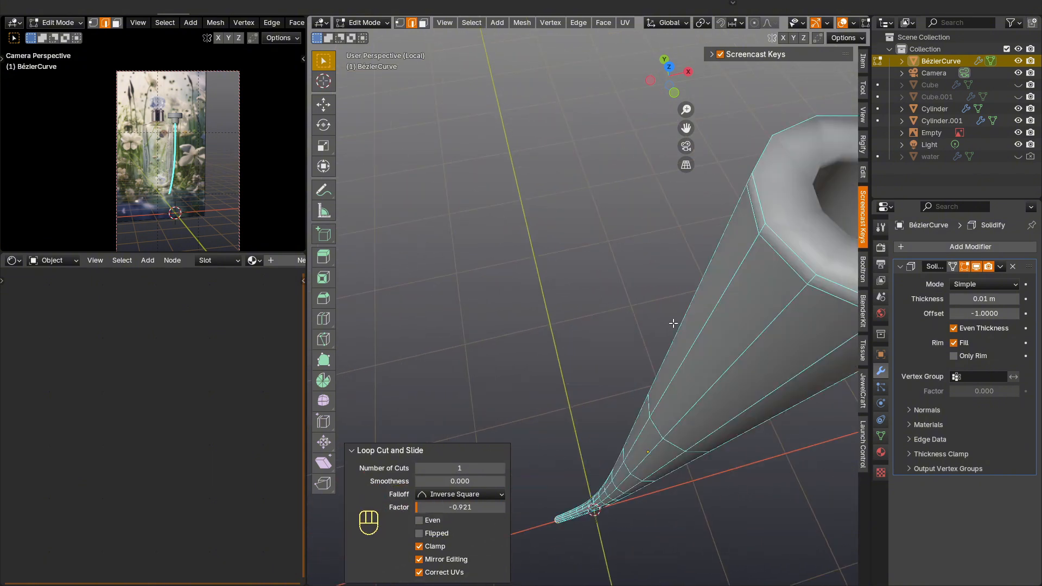
scroll(674, 324, "down", 2)
middle_click_drag(679, 324, 653, 332, "shift")
key("Tab")
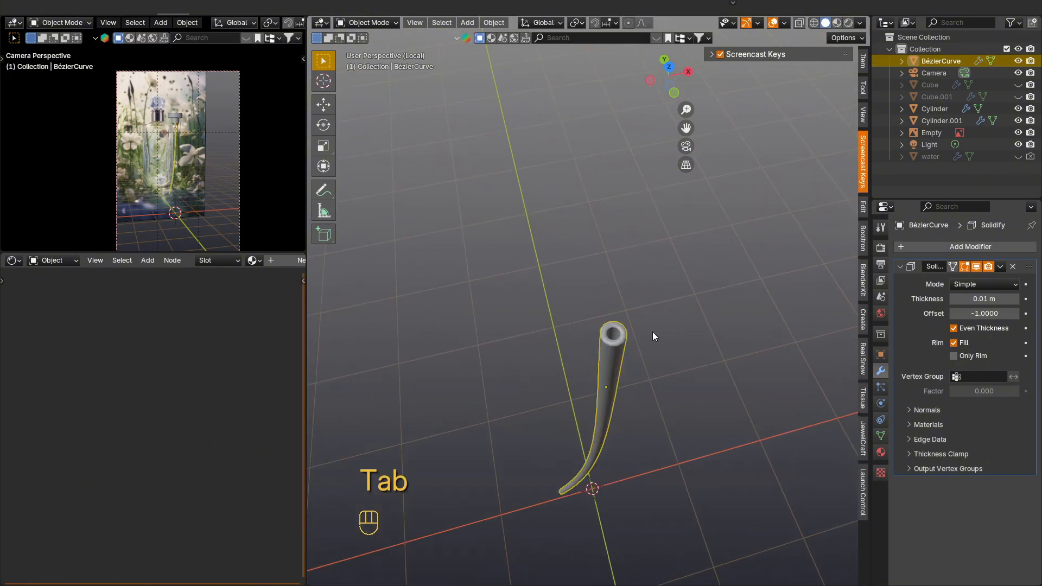
left_click(1000, 265)
left_click(979, 282)
Step: Add an edge loop inside the tube's upper opening with a factor of 0.978 and another around the upper rim face
key("Tab")
scroll(614, 360, "up", 4)
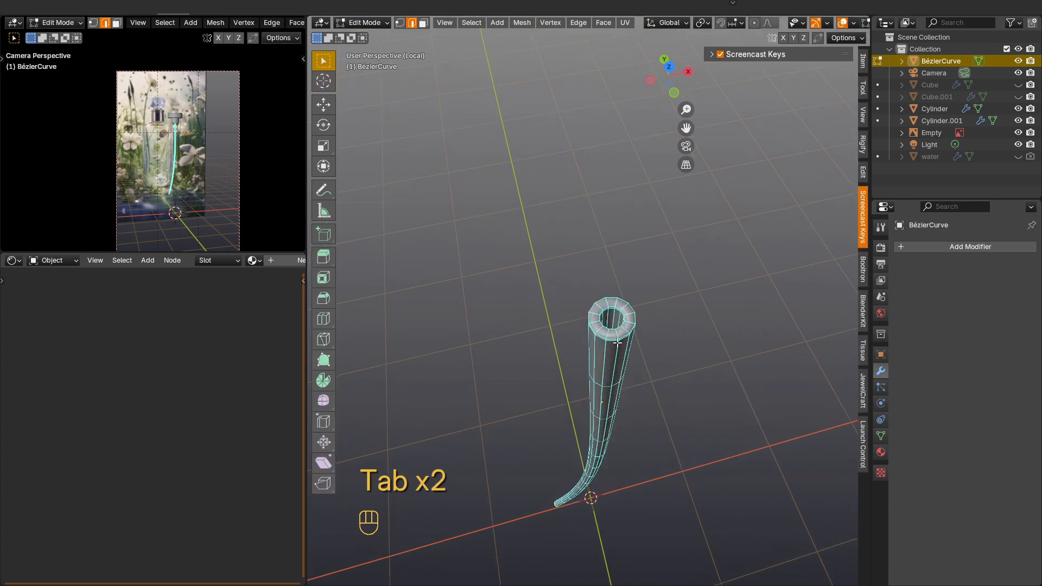
key("ctrl+r")
left_click(611, 317)
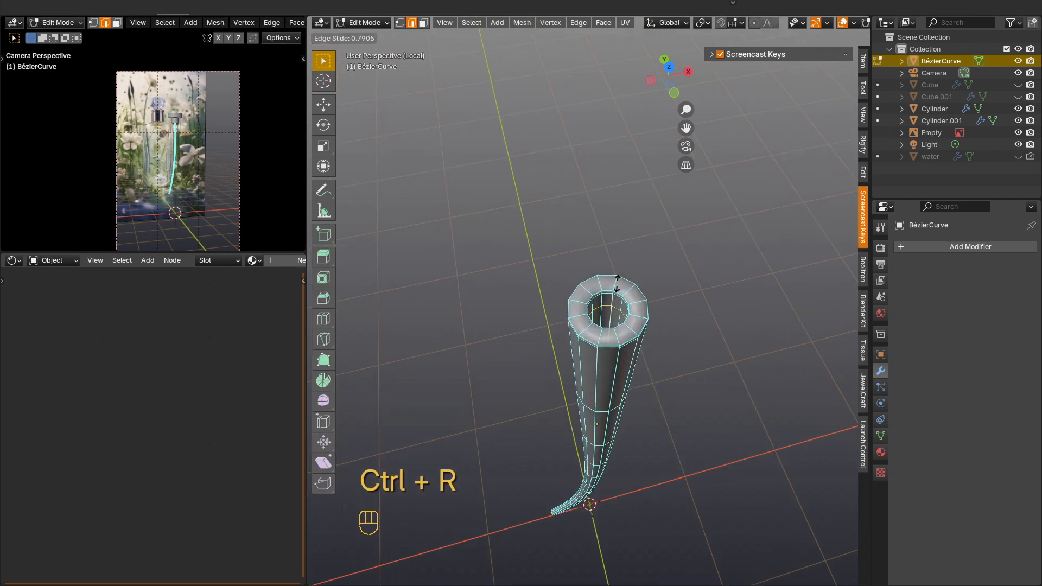
left_click(618, 278)
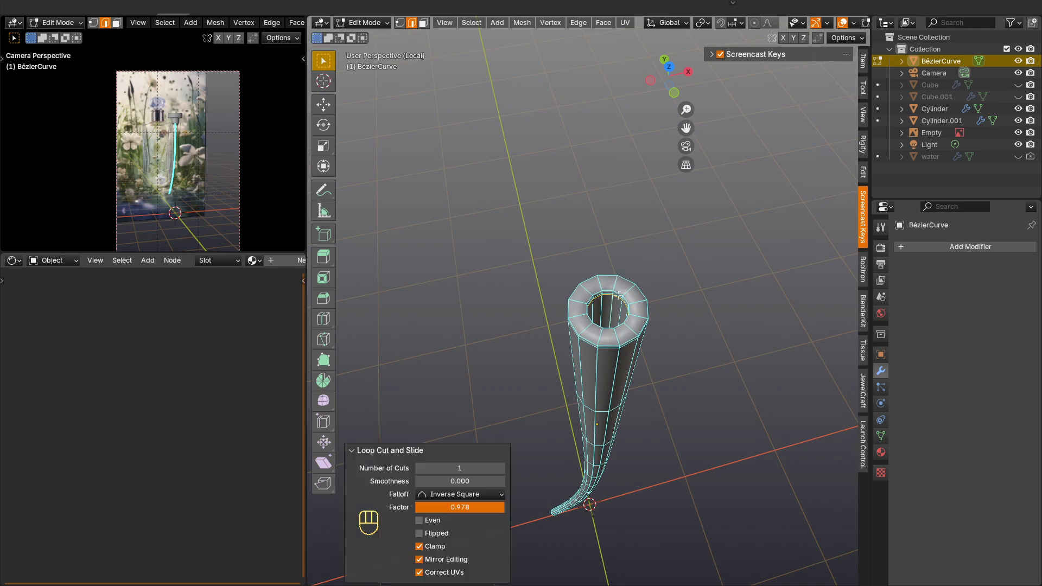
key("ctrl+r")
scroll(580, 305, "up", 1)
left_click(580, 304)
left_click(579, 305)
key("Tab")
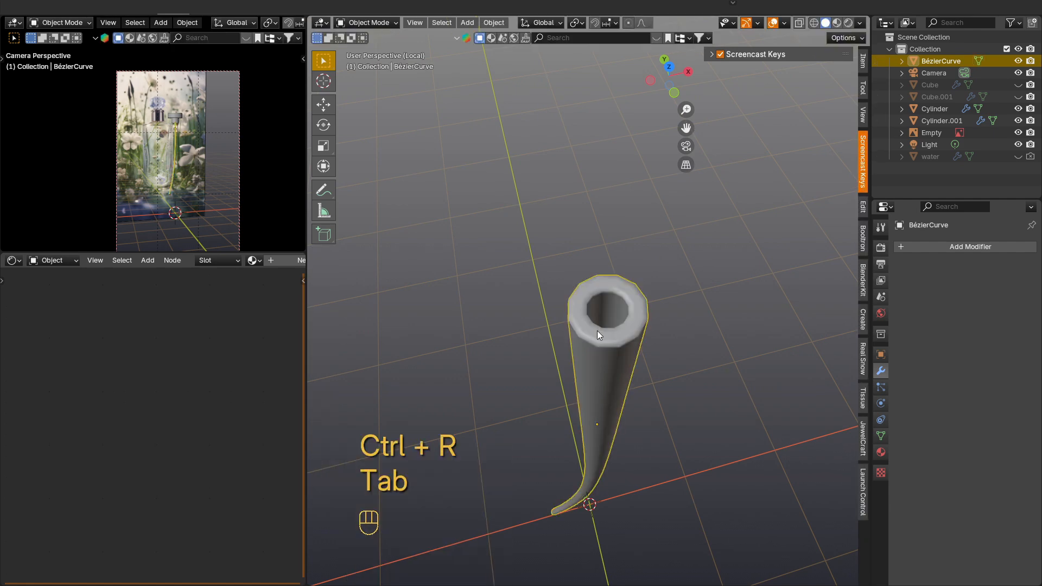
Step: Add an edge loop around the outer wall of the tube's lower end, close to its rim
scroll(597, 332, "down", 2)
middle_click_drag(605, 417, 743, 268, "shift")
scroll(744, 267, "down", 3)
middle_click_drag(604, 454, 740, 332, "shift")
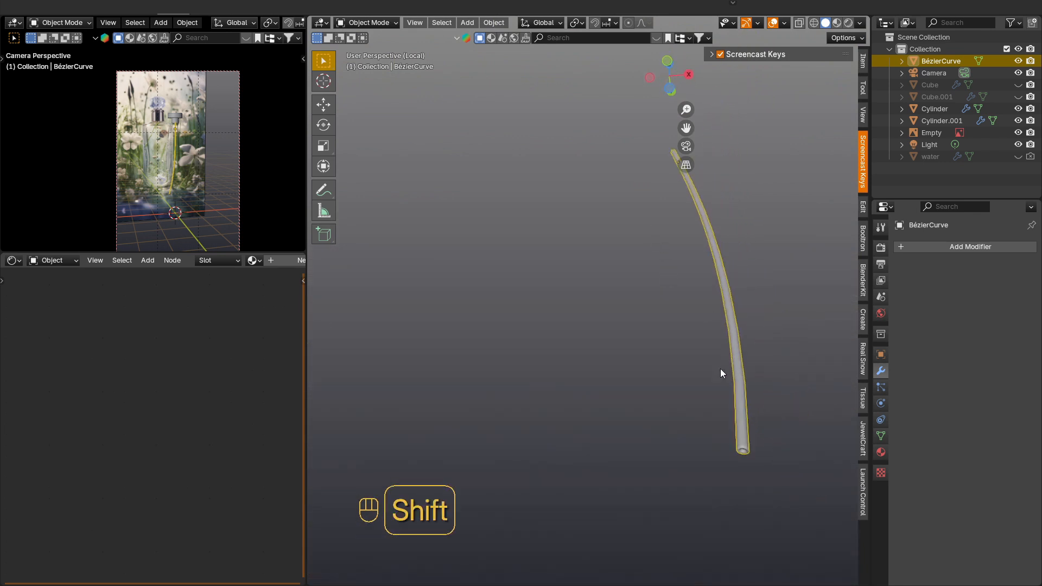
middle_click_drag(721, 369, 663, 338, "shift")
scroll(668, 406, "up", 7)
key("Tab")
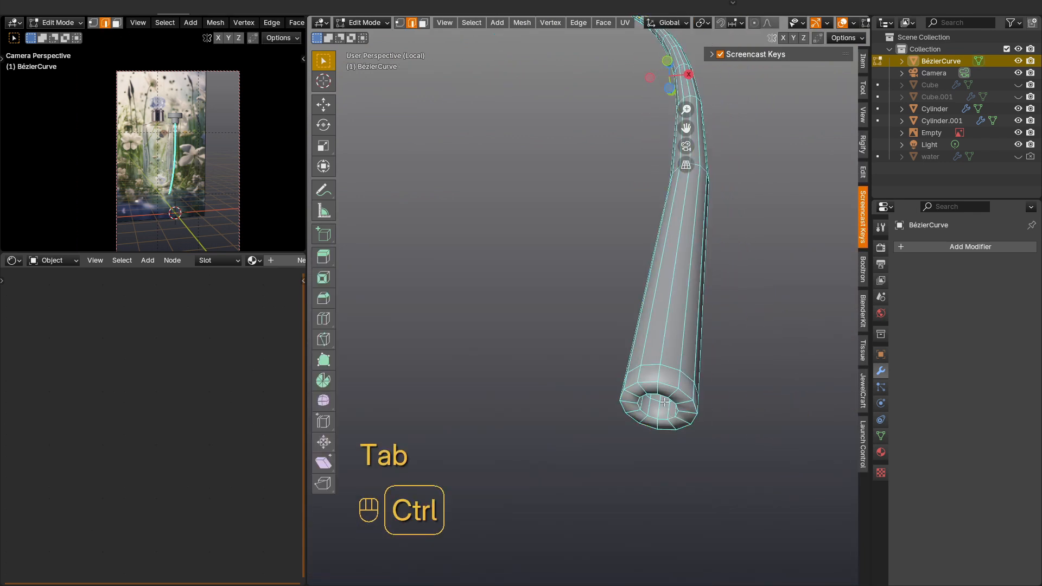
key("ctrl+r")
left_click(656, 379)
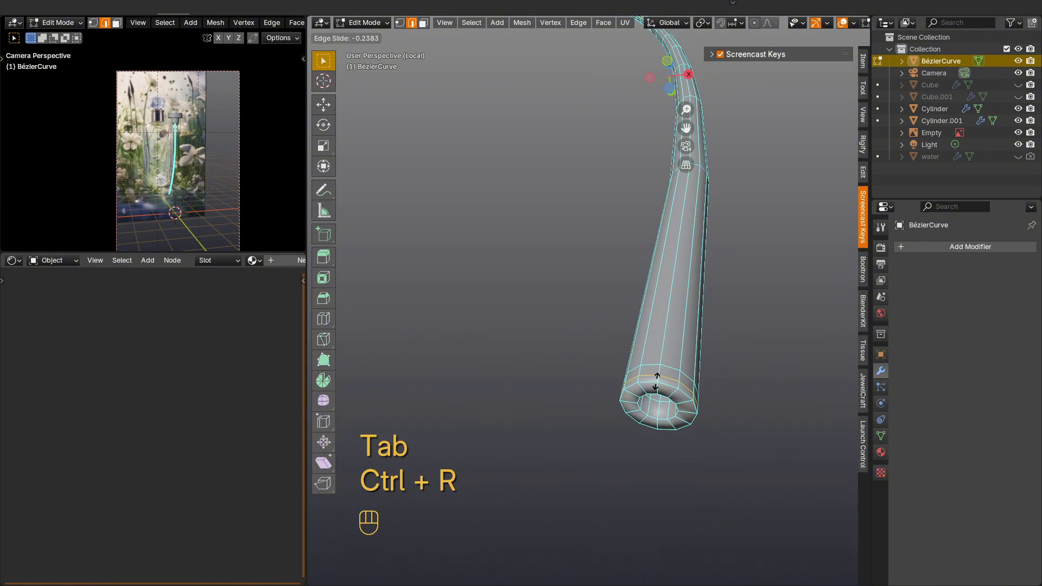
left_click(657, 382)
Step: Add centered and inner support loops on the tube's lower rim and opening, and leave local view
key("ctrl+r")
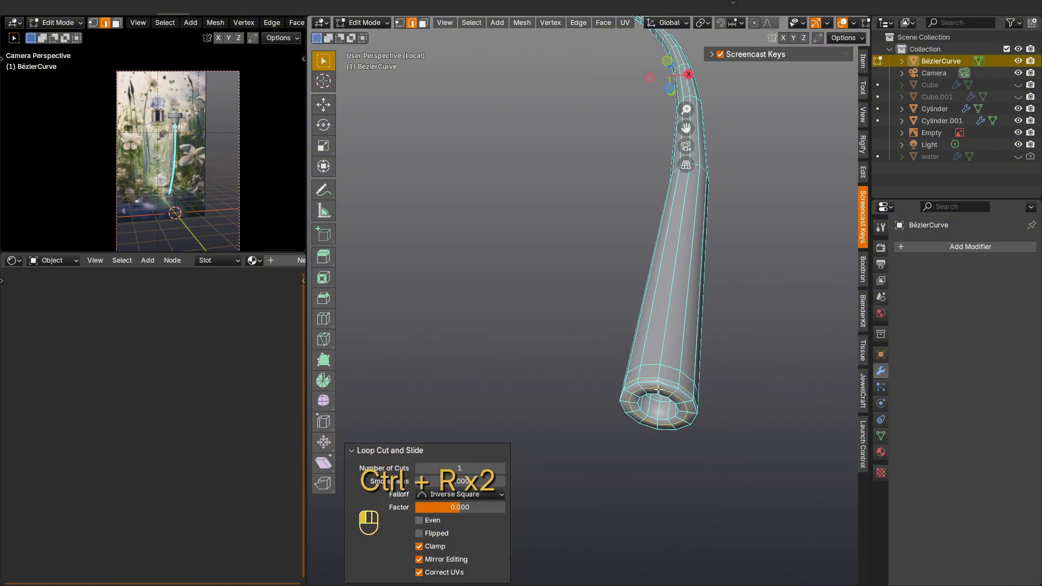
key("ctrl+r")
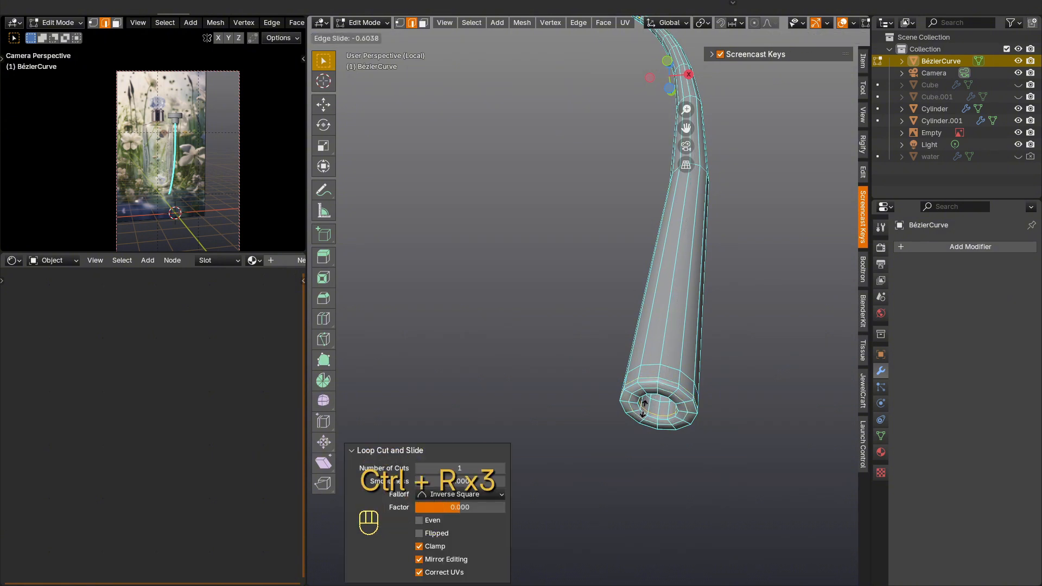
left_click(643, 409)
key("Tab")
scroll(664, 390, "down", 2)
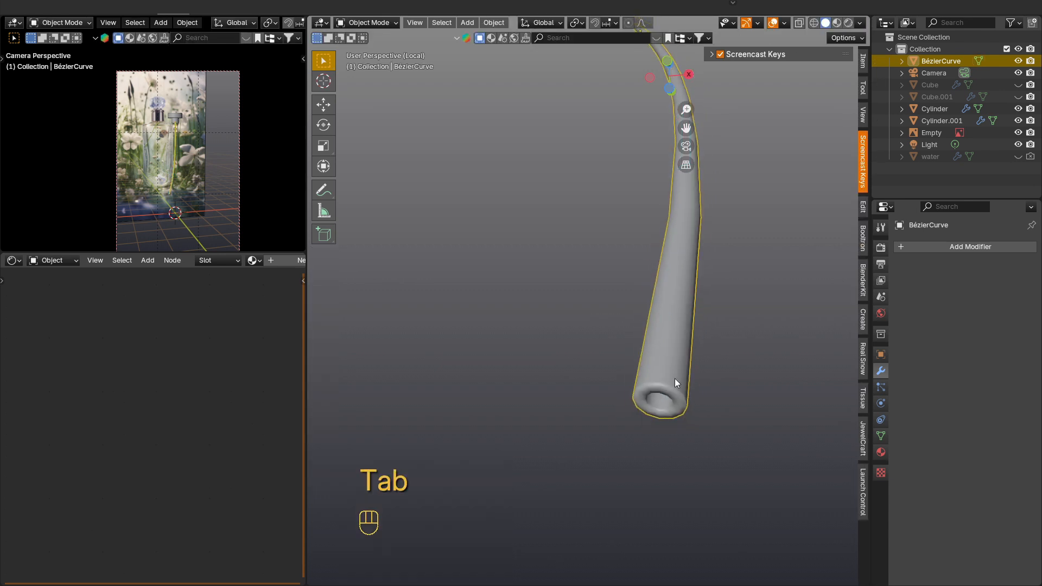
middle_click_drag(675, 379, 658, 454)
key("KP_Divide")
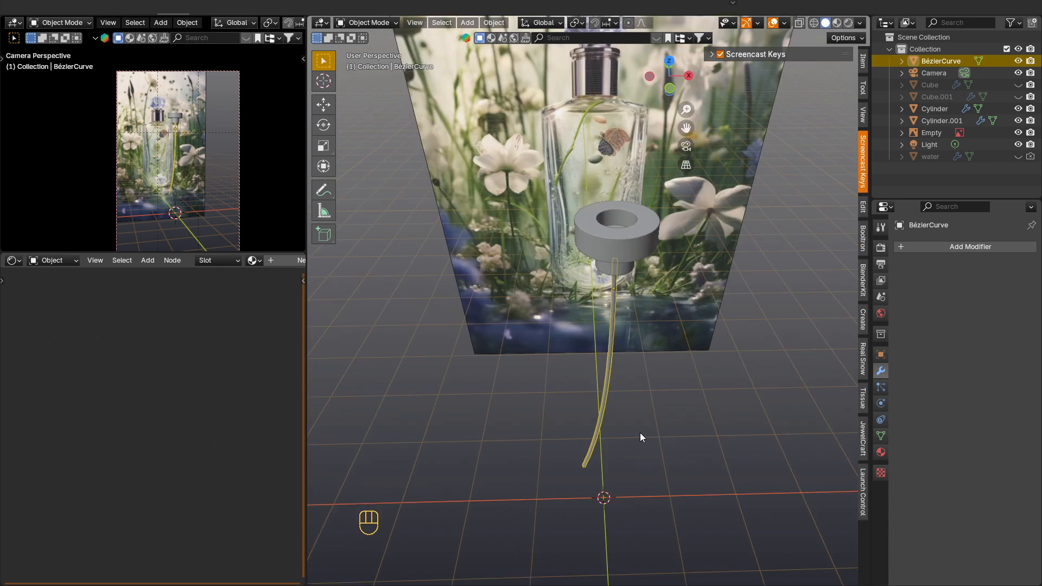
Step: Add a cylinder mesh and move its geometry up 1 m in Z so the origin sits at its base
key("shift+a")
mouse_move(610, 357)
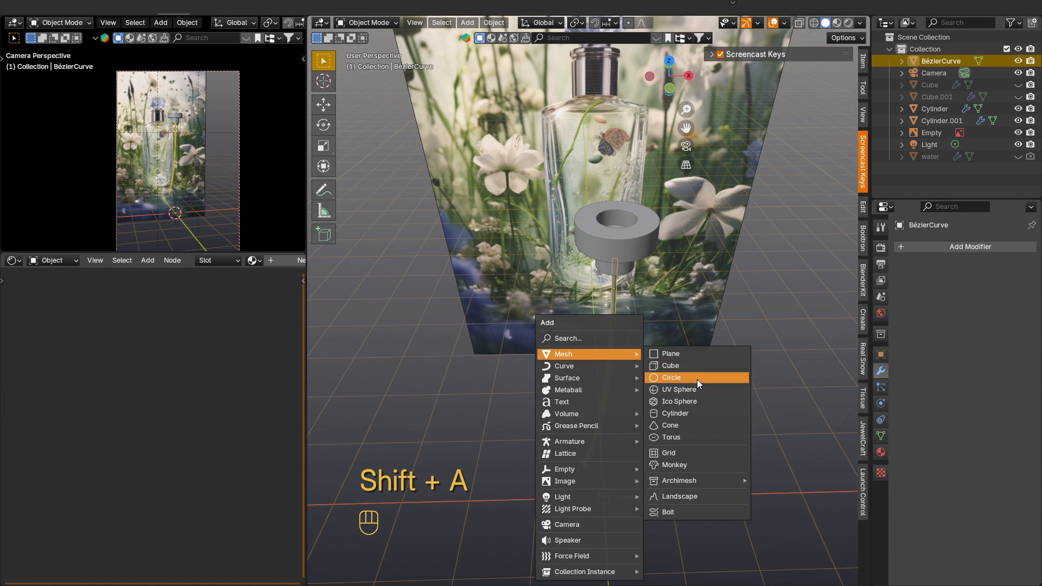
left_click(694, 416)
scroll(697, 430, "down", 2)
middle_click_drag(701, 438, 644, 299, "shift")
key("Tab")
key("g")
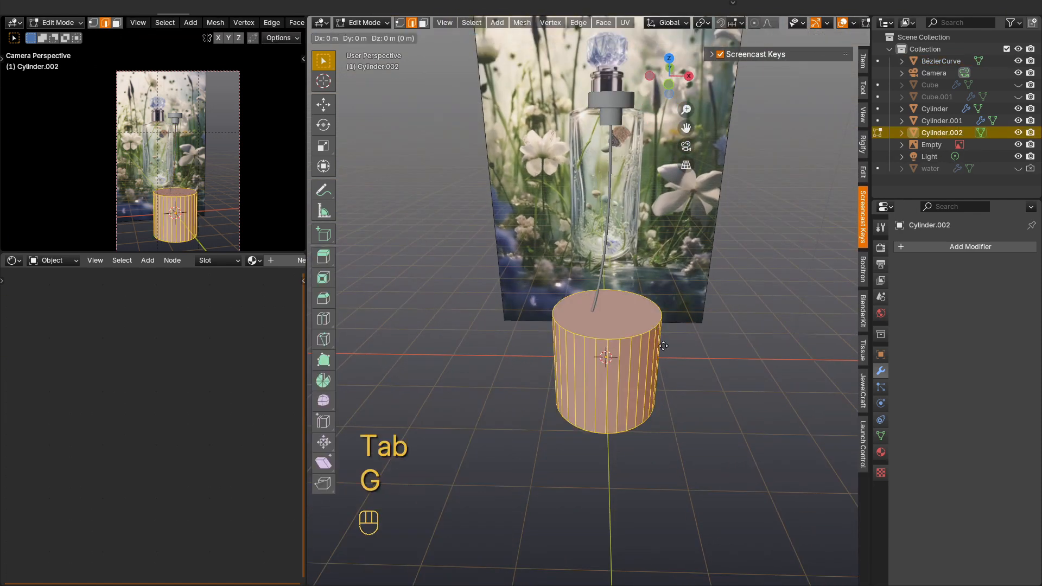
key("z")
key("KP_1")
key("KP_Enter")
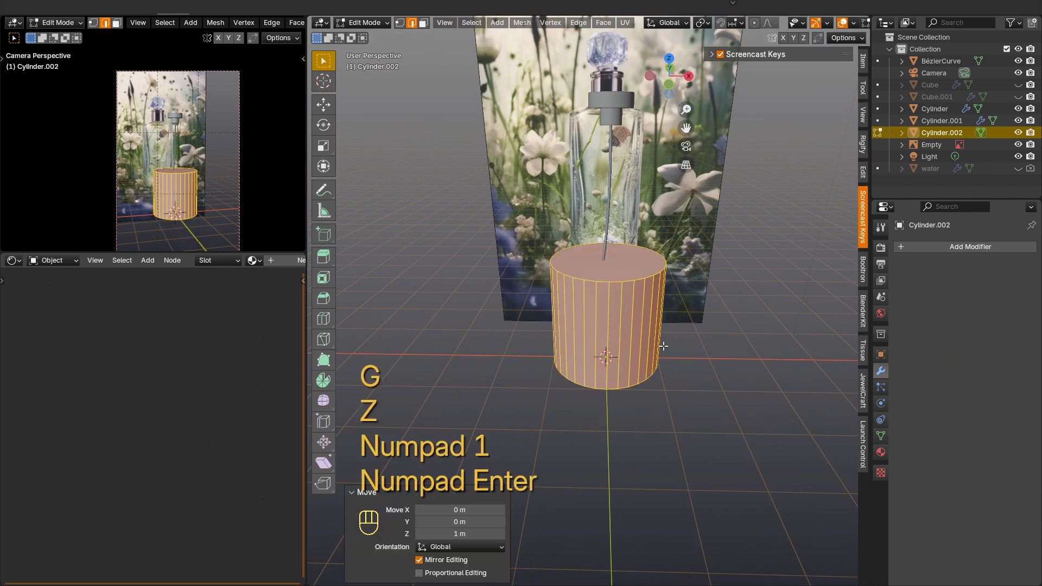
key("Tab")
Step: Unhide all hidden objects and raise the new cylinder 4.6888 m in Z above the bottle
middle_click_drag(665, 339, 666, 276)
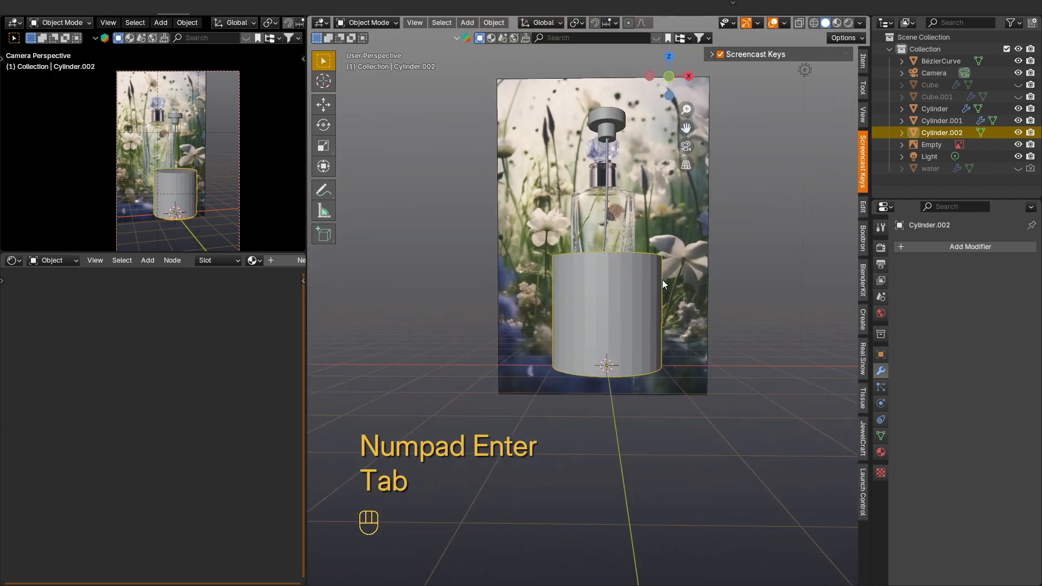
key("alt+h")
key("g")
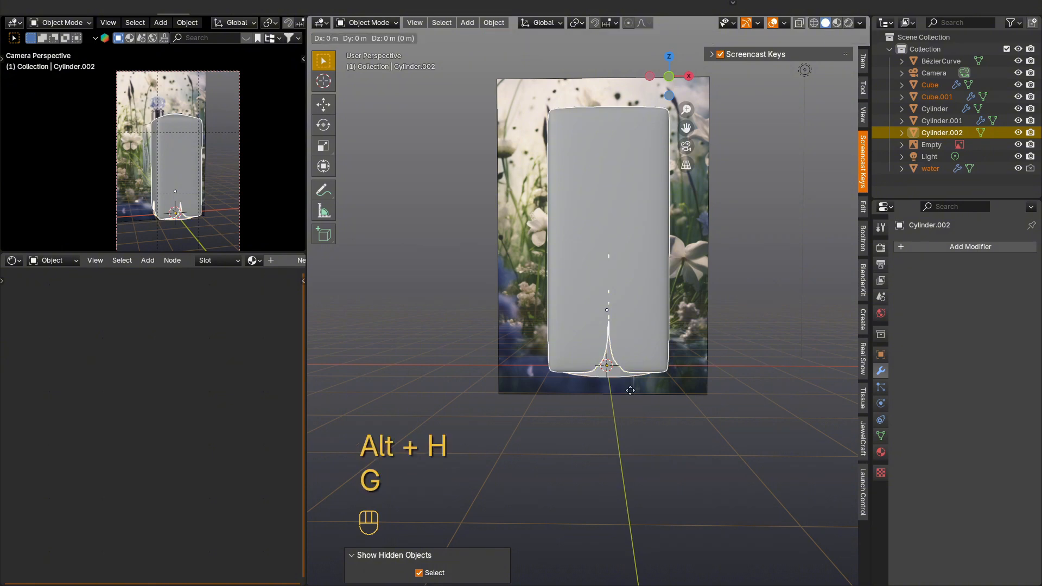
key("z")
key("Escape")
key("g")
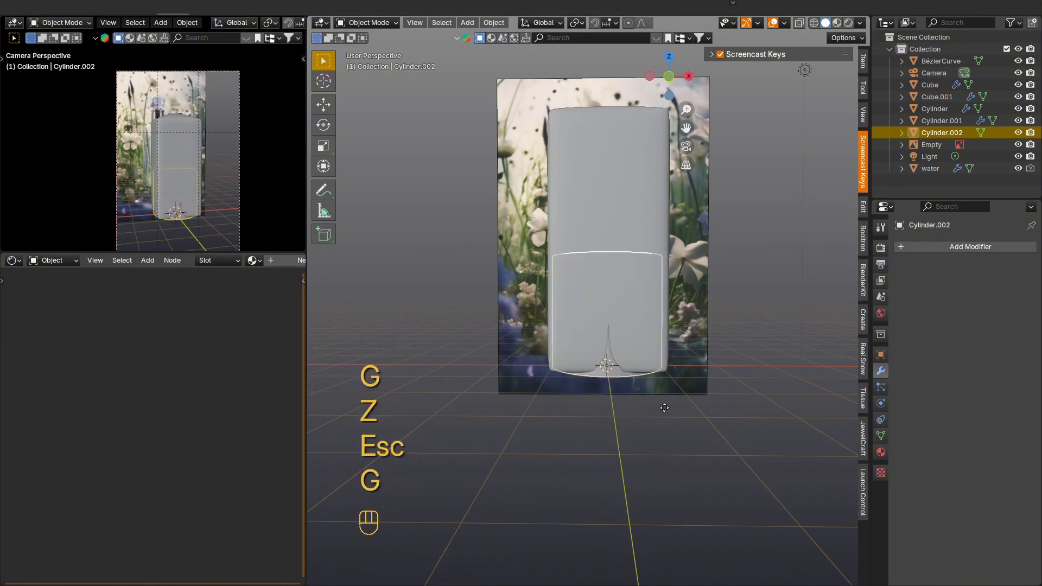
key("z")
left_click(656, 162)
Step: Scale the cylinder to 0.391 in front view and move it -0.17802 m in Z onto the bottle's neck
key("KP_1")
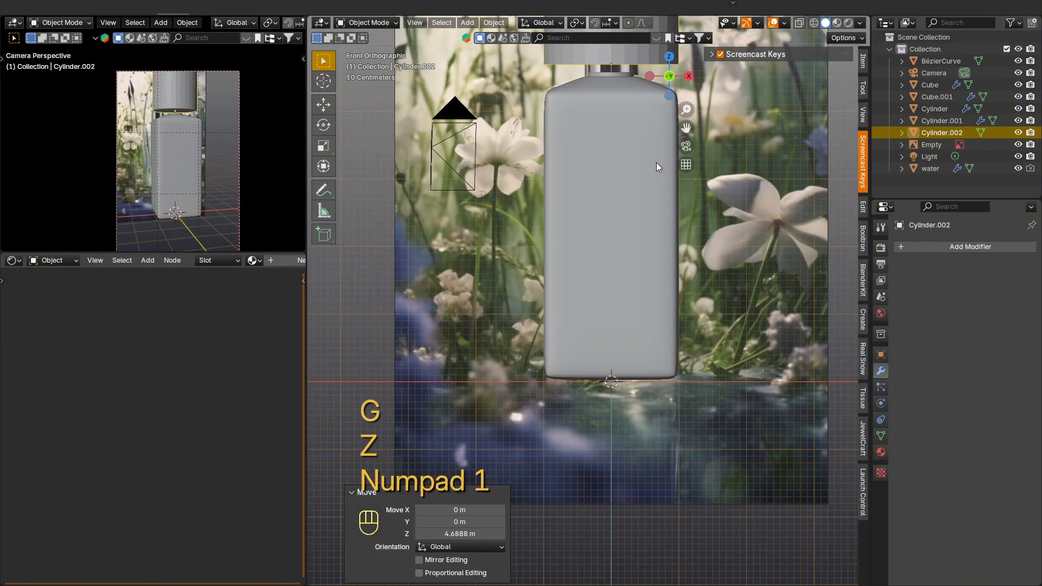
middle_click_drag(611, 132, 593, 256, "shift")
scroll(592, 213, "up", 4)
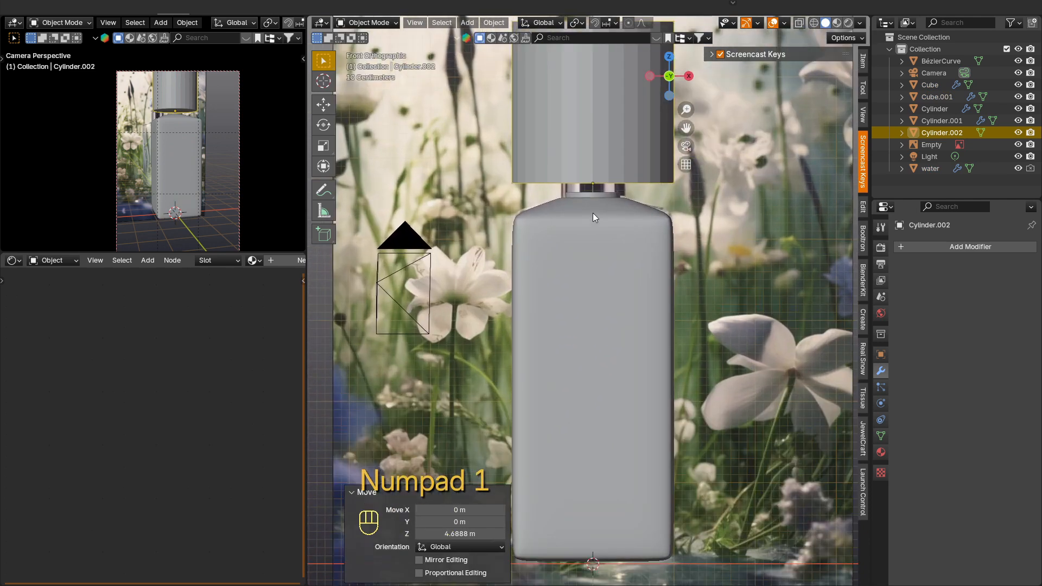
middle_click_drag(573, 190, 588, 265, "shift")
key("s")
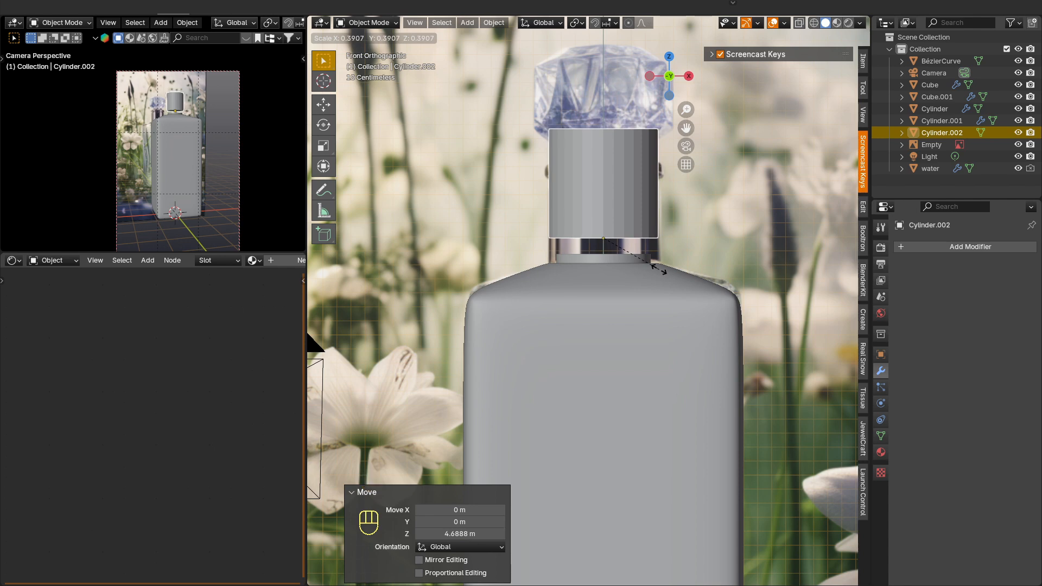
left_click(659, 269)
key("g")
key("z")
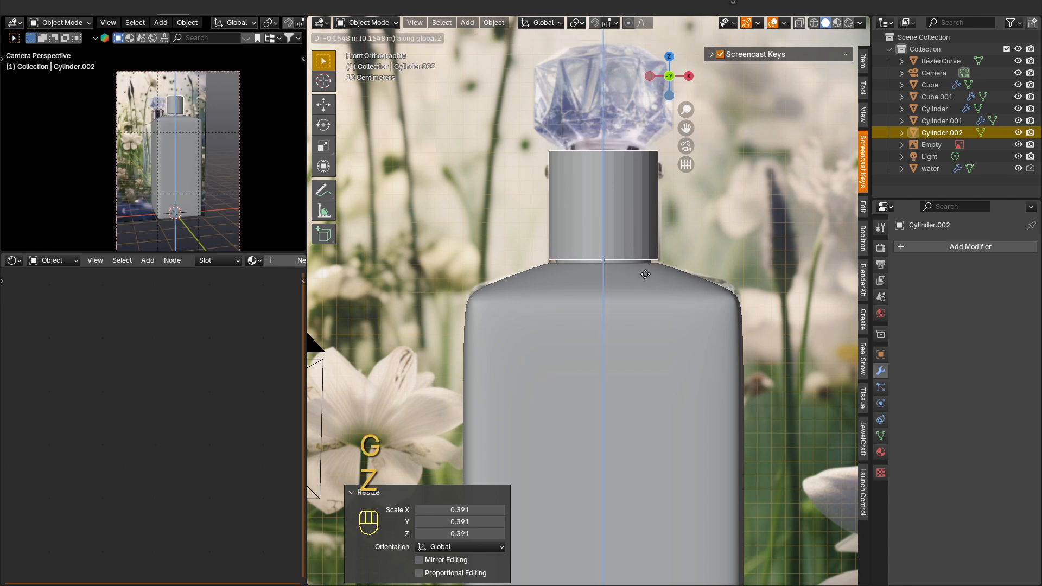
left_click(645, 277)
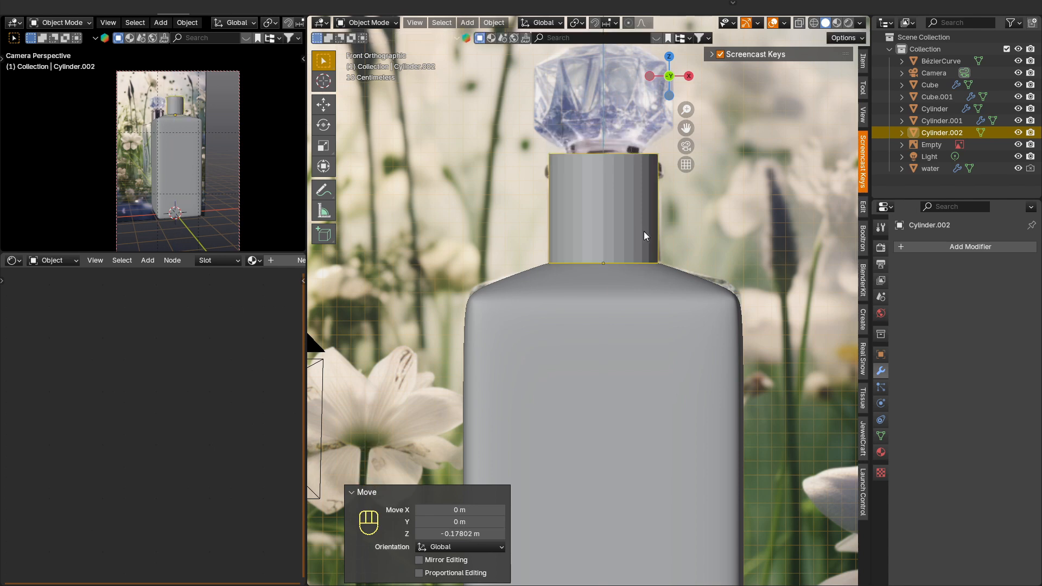
Step: Isolate the cylinder in local view and inset its bottom face twice, by 0.06315 m and 0.05756 m
key("KP_1")
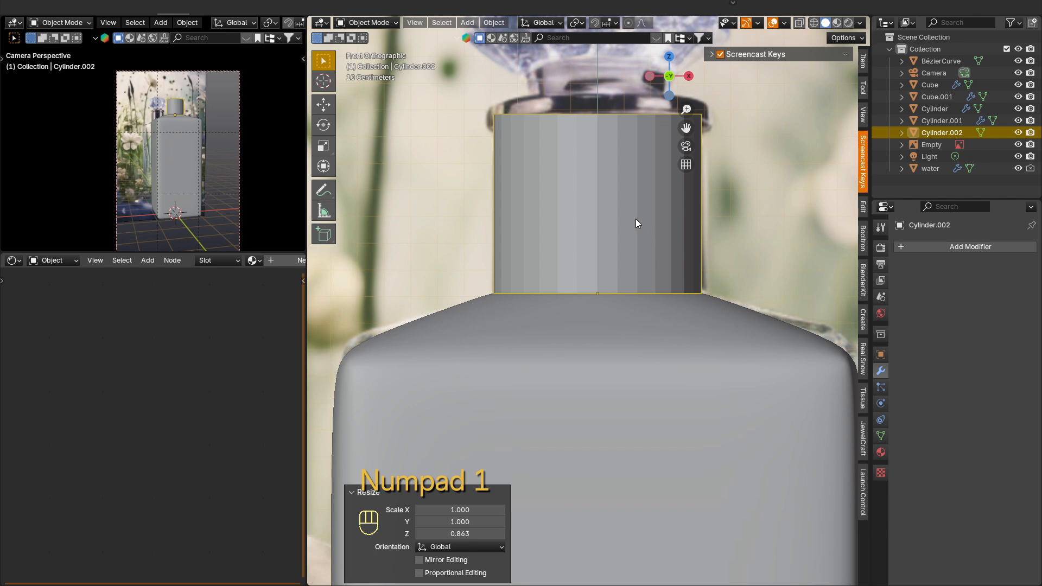
middle_click_drag(636, 222, 613, 196)
key("Tab")
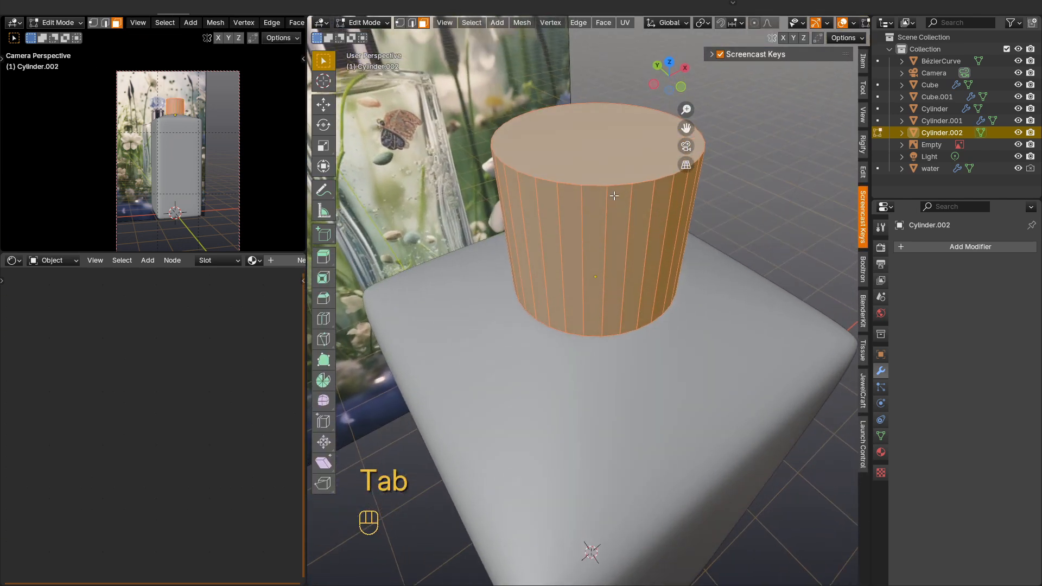
key("KP_Divide")
key("KP_3")
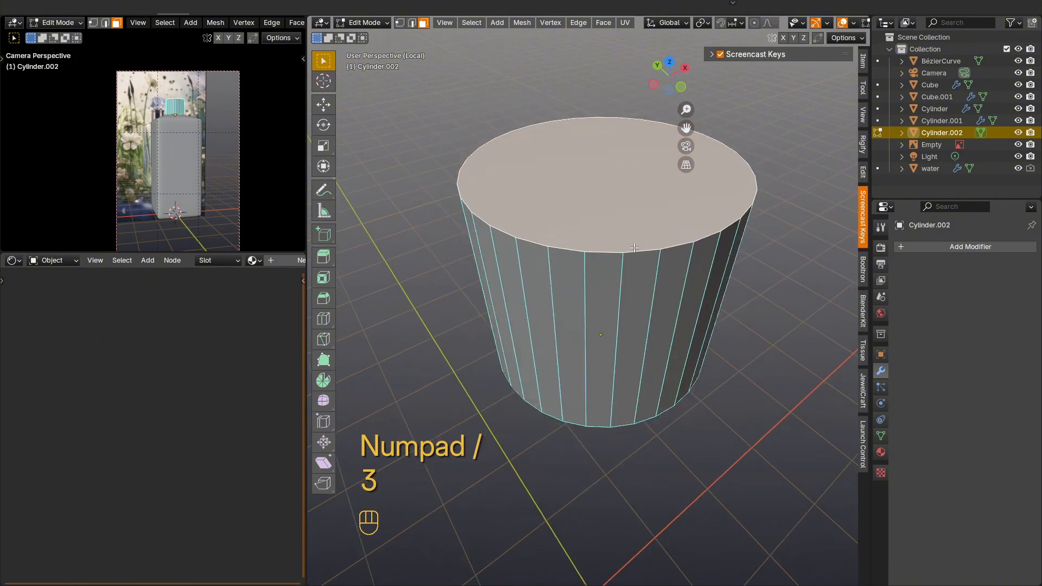
middle_click_drag(633, 269, 621, 333)
left_click(656, 353)
key("i")
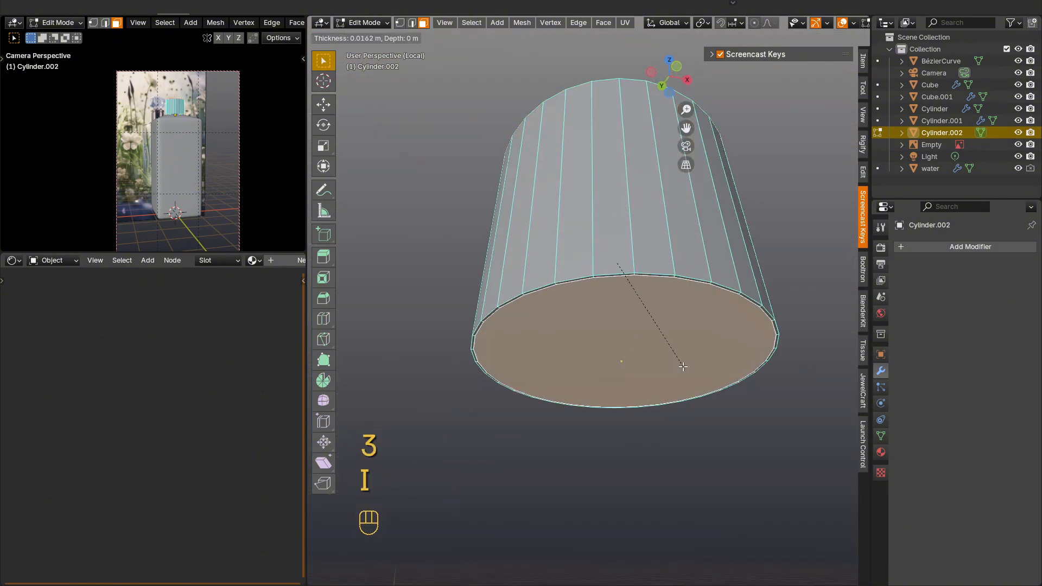
left_click(675, 365)
key("i")
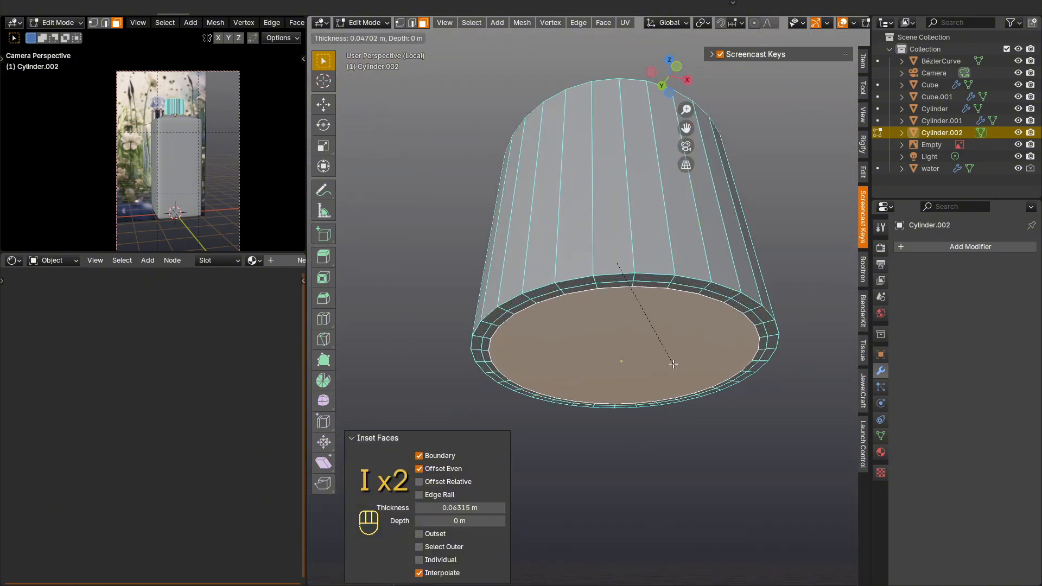
left_click(672, 363)
Step: Inset the bottom's center face two more times toward the middle
key("i")
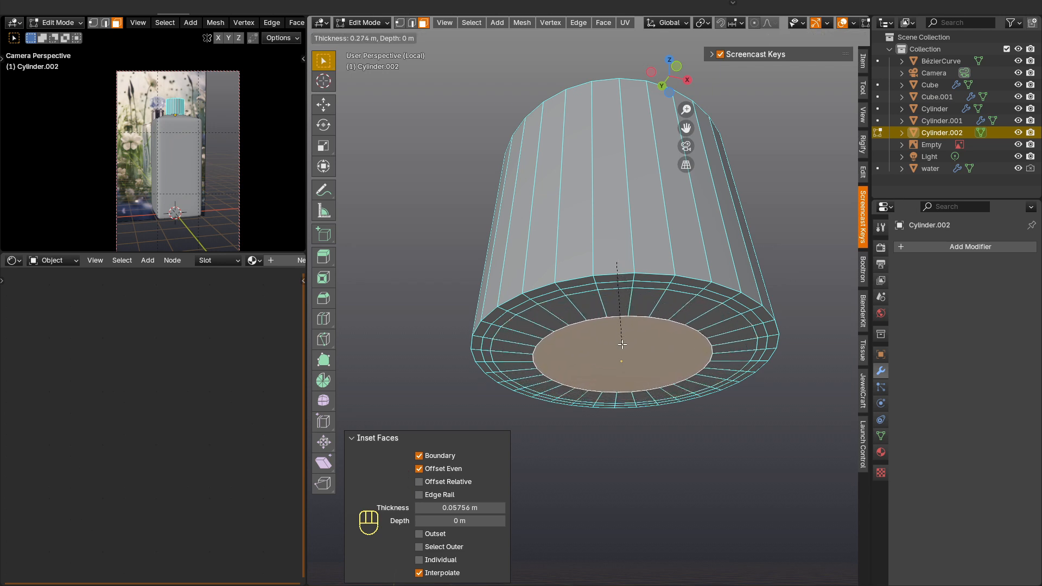
left_click(629, 364)
key("i")
left_click(647, 332)
Step: Bevel the cylinder's upper and lower outer rim edges in edge selection and return to Object Mode
middle_click_drag(651, 286, 622, 306)
key("2")
key("ctrl+b")
left_click(603, 397)
key("Tab")
key("Tab")
Step: In Edit Mode, add three evenly spaced horizontal loop cuts around the cylinder's side wall
key("ctrl+r")
scroll(621, 307, "up", 2)
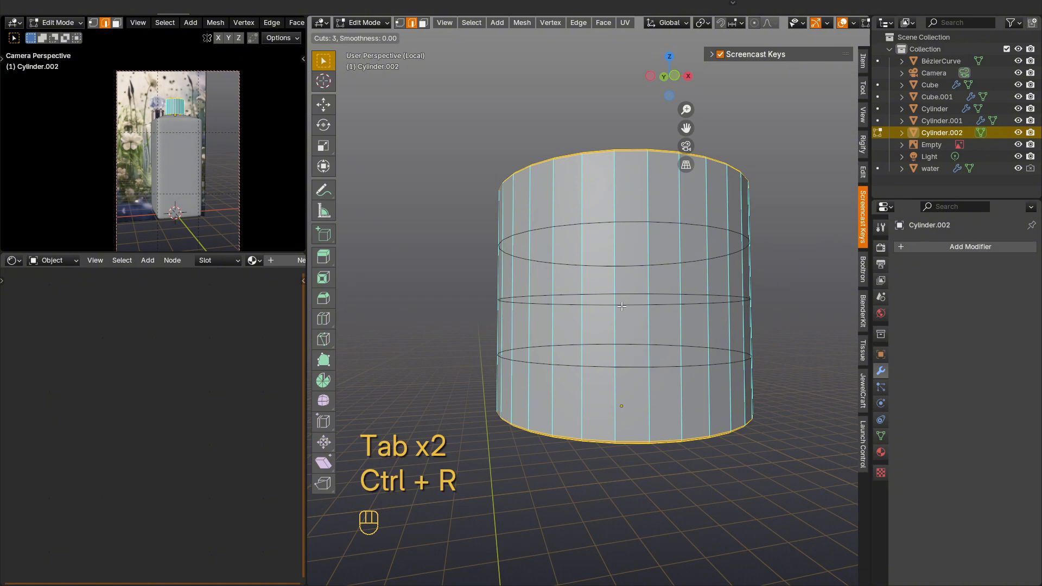
left_click(621, 307)
left_click(622, 307)
middle_click_drag(621, 307, 641, 266)
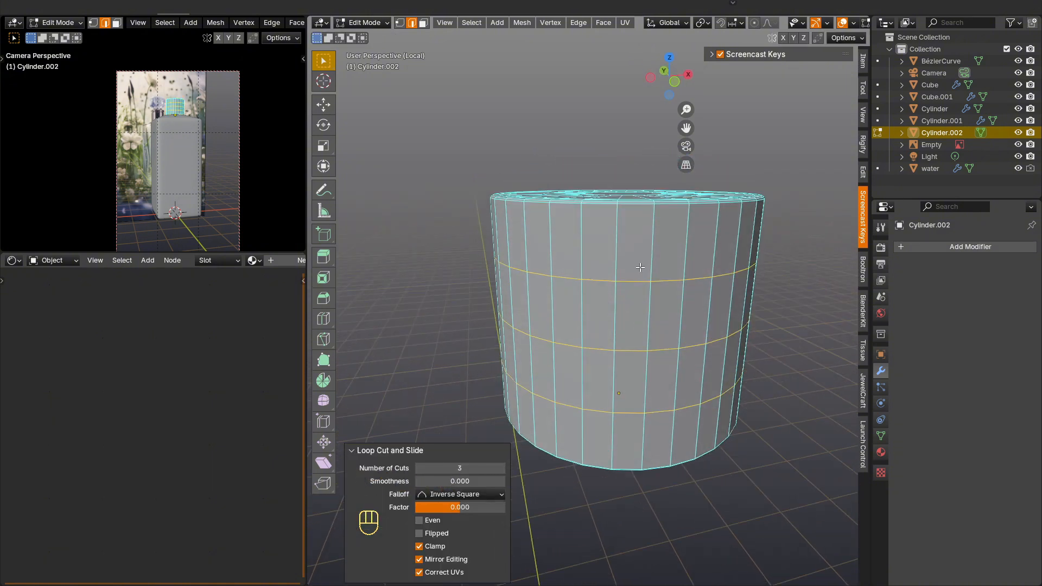
Step: Add a horizontal edge loop just below the cylinder's upper rim and bevel it into a band 0.0692 m wide
key("ctrl+r")
left_click(618, 240)
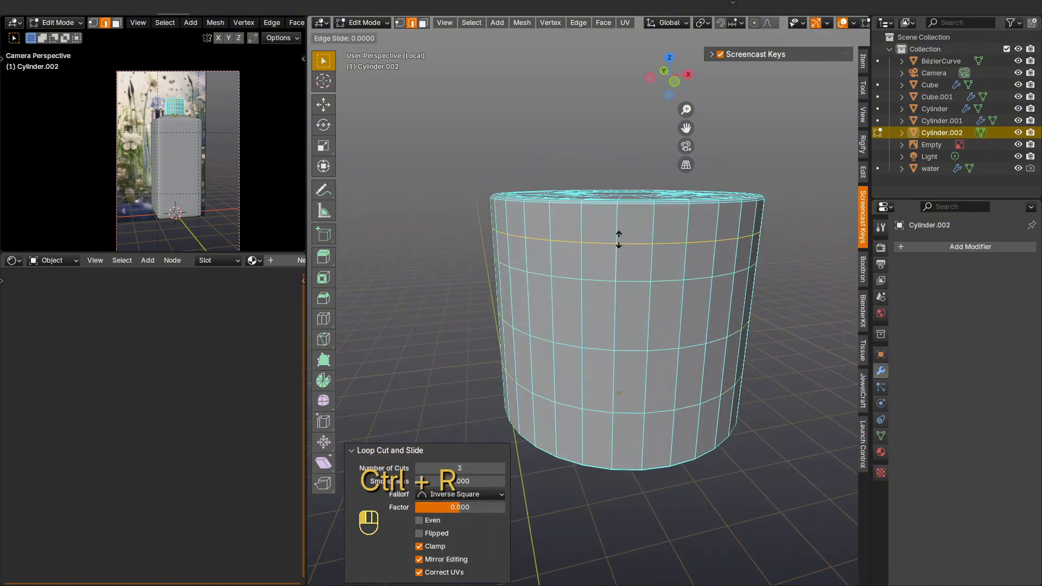
left_click(618, 234)
key("ctrl+b")
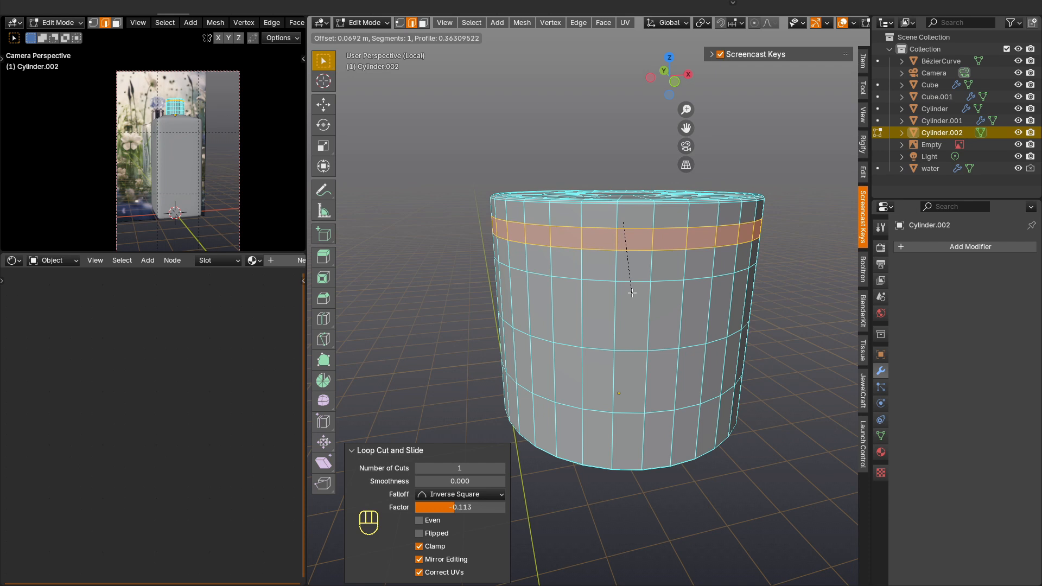
left_click(631, 293)
Step: Extrude the band inward at scale 0.915 to form a groove, and add two loop cuts around the groove's inner wall
key("e")
key("s")
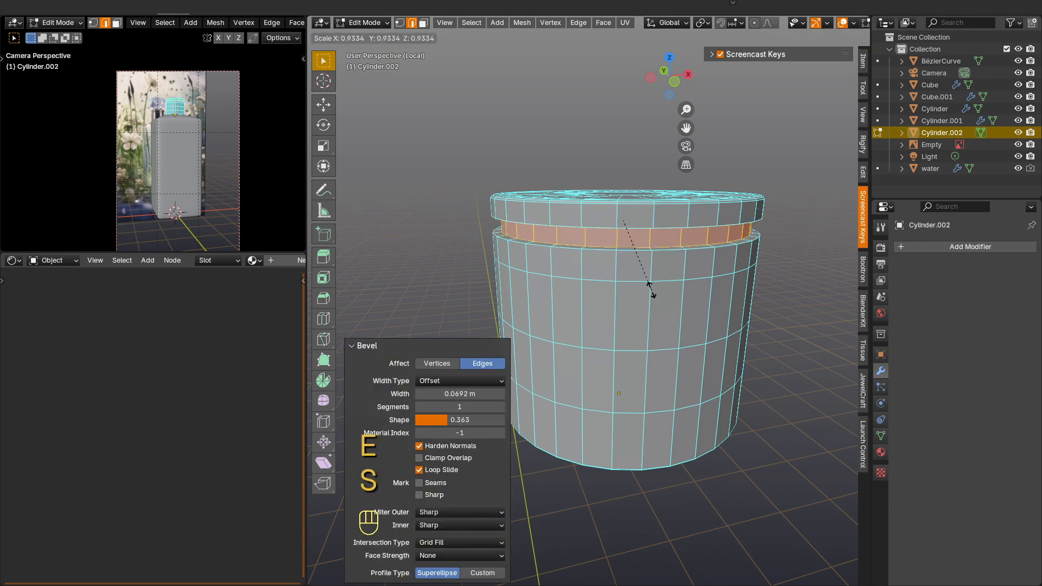
left_click(650, 286)
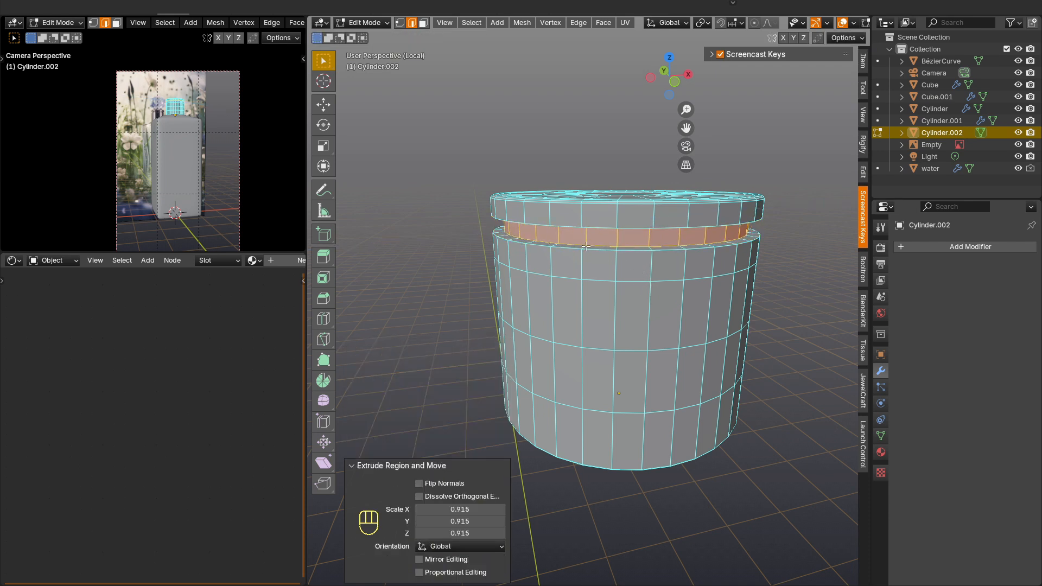
key("ctrl+r")
left_click(588, 237)
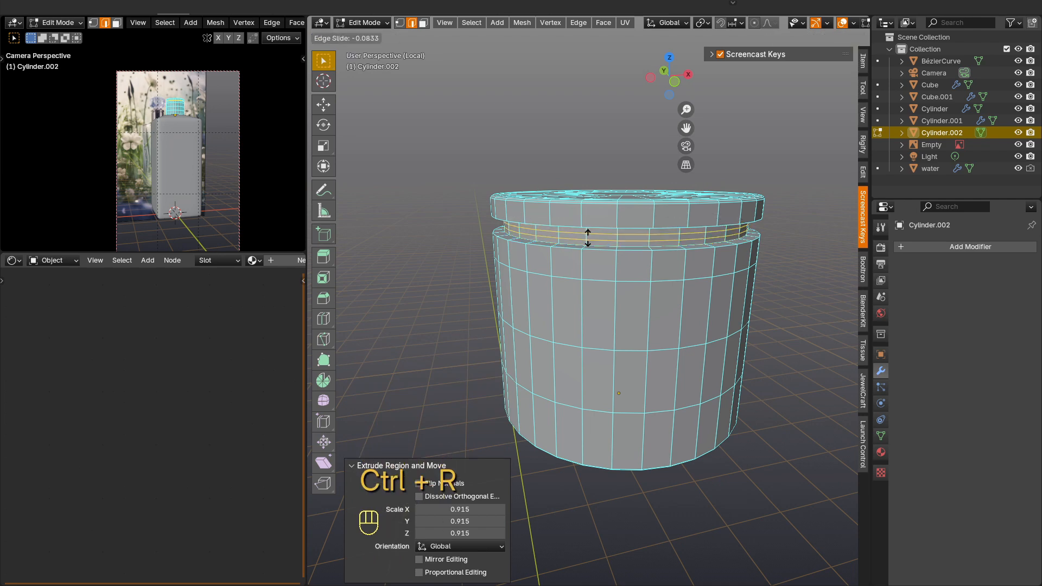
left_click(588, 237)
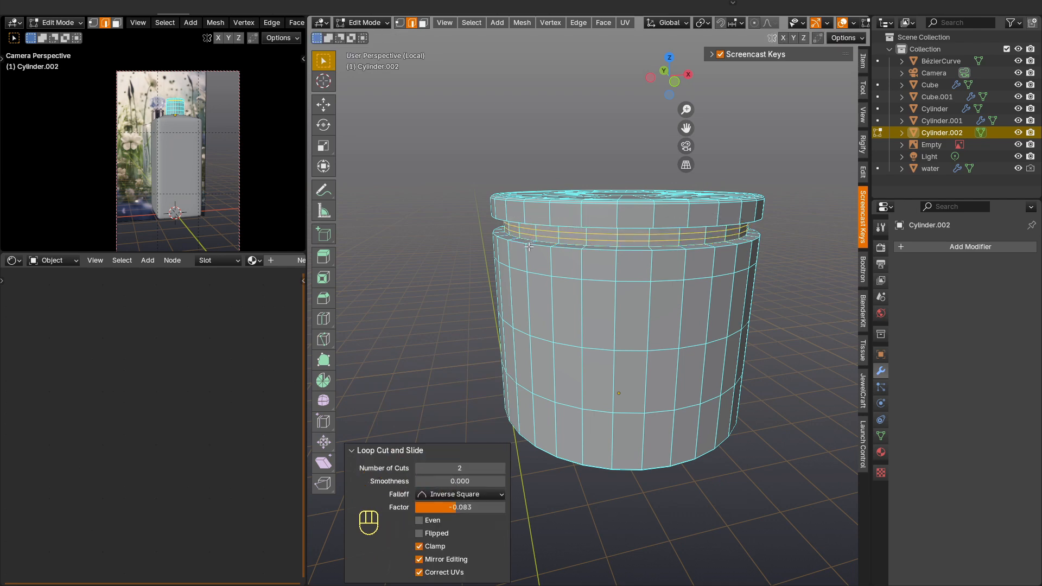
Step: Add supporting edge loops around the groove's lower edge: one on the outer wall, one on the ledge and one on the inner wall
scroll(529, 247, "up", 2)
key("ctrl+r")
left_click(551, 274)
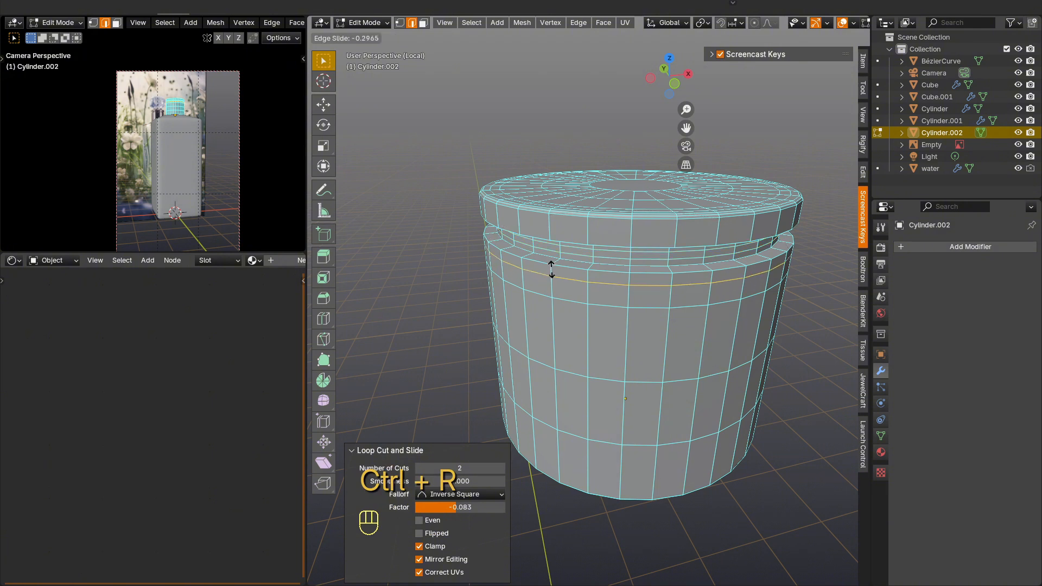
left_click(551, 265)
key("ctrl+r")
left_click(526, 255)
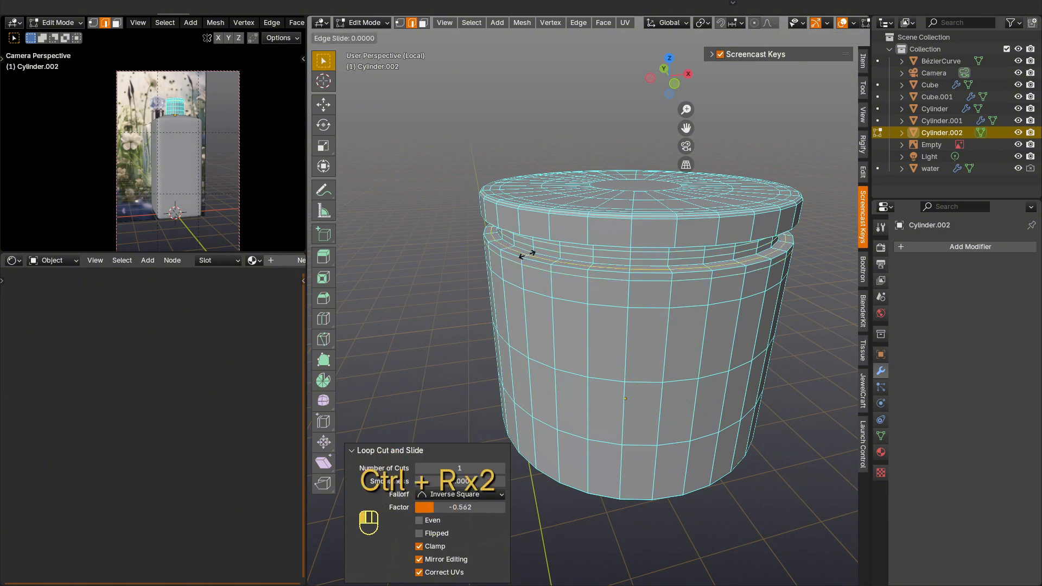
left_click(524, 255)
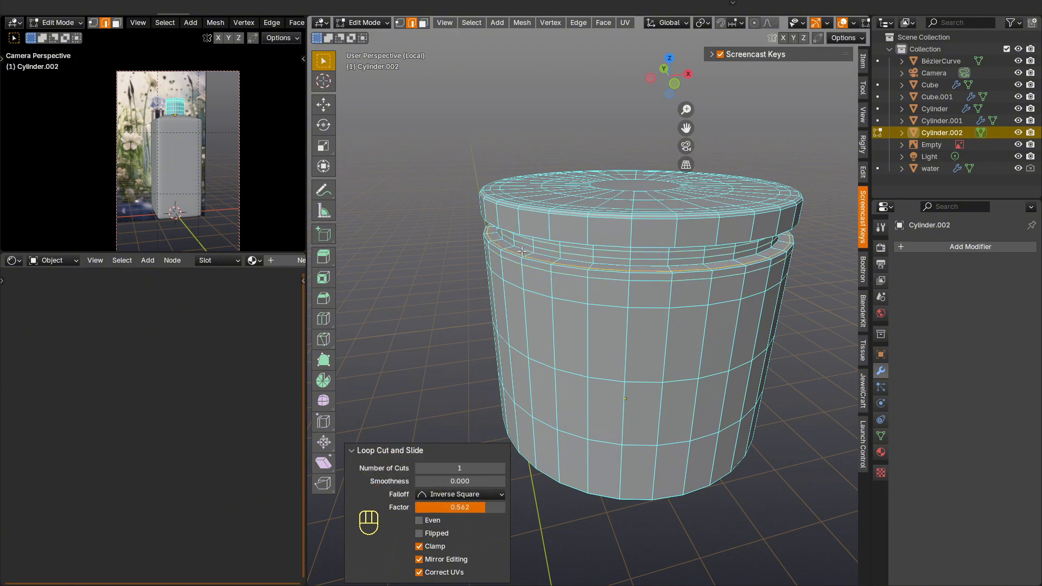
key("ctrl+r")
left_click(518, 250)
left_click(523, 246)
Step: Add three horizontal edge loops on the rim band above the groove, near its lower edge, near its upper edge and at its middle
scroll(523, 246, "up", 2)
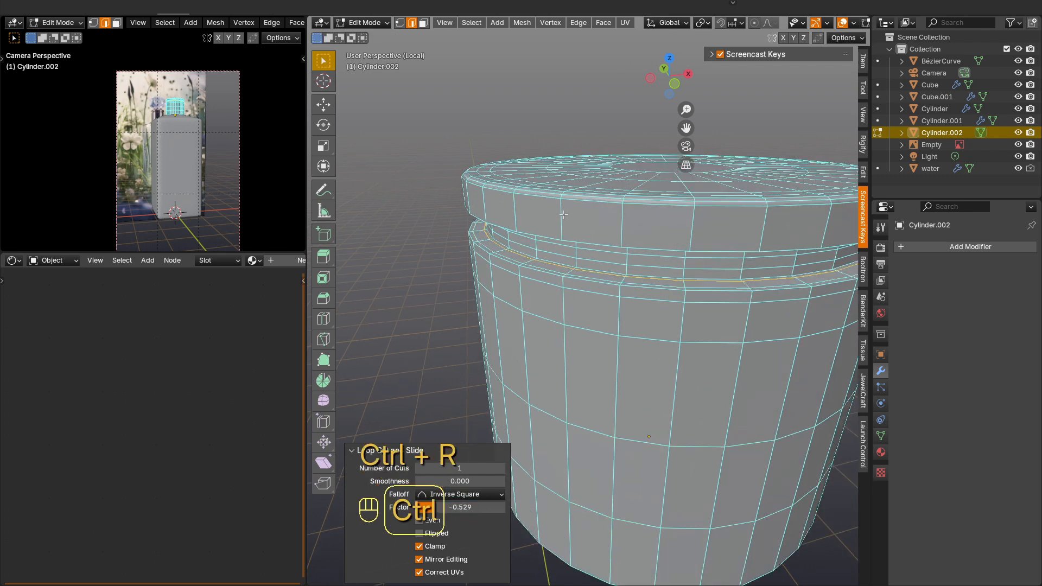
key("ctrl+r")
left_click(563, 226)
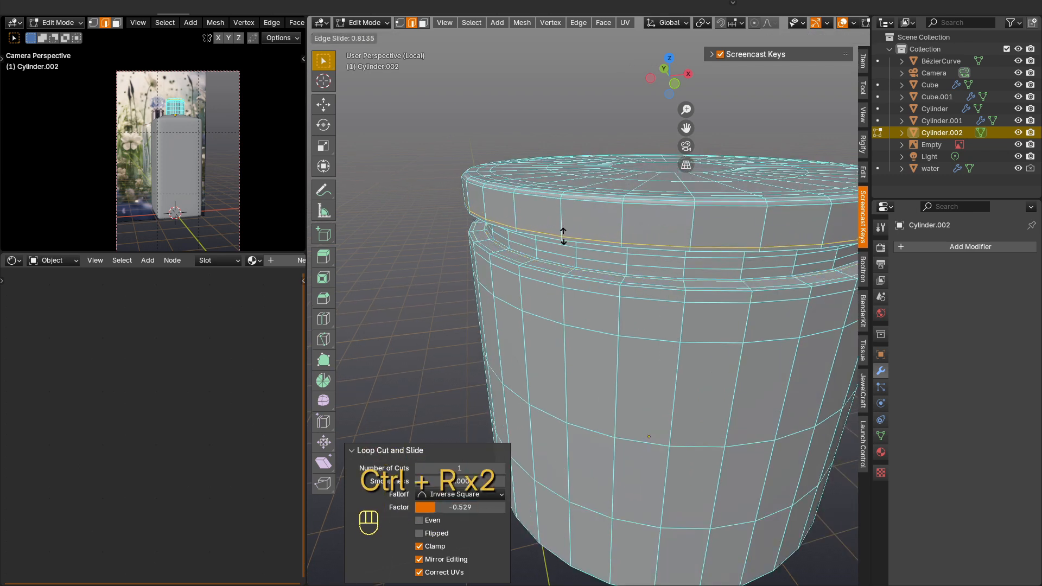
left_click(563, 229)
key("ctrl+r")
left_click(563, 204)
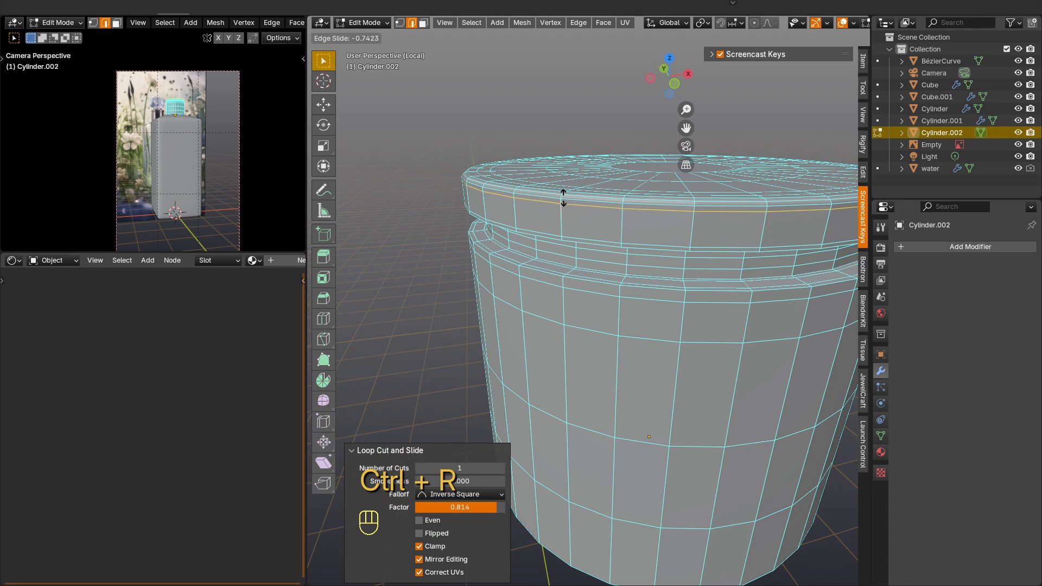
left_click(563, 197)
key("ctrl+r")
left_click(561, 216)
left_click(561, 217)
Step: Add three supporting edge loops around the groove's upper corner, two on the rim's underside and one on the inner wall
middle_click_drag(581, 260, 521, 120)
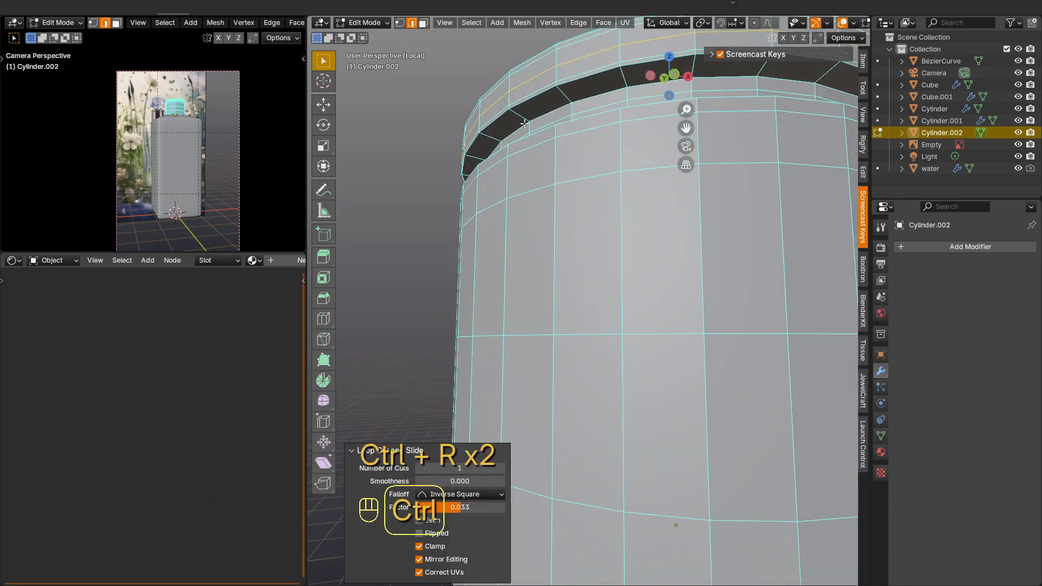
key("ctrl+r")
left_click(518, 115)
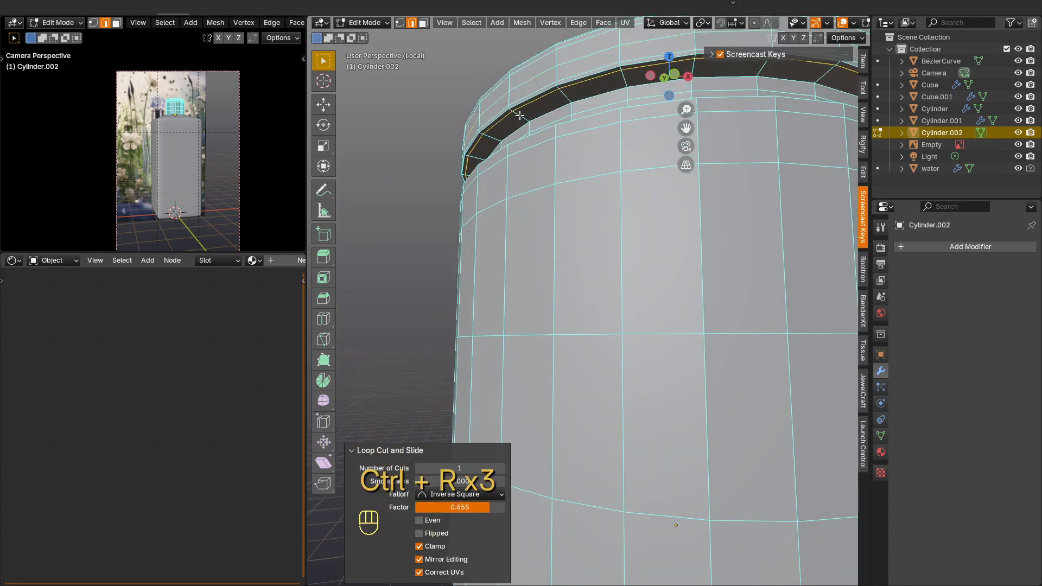
left_click(520, 115)
key("ctrl+r")
left_click(525, 118)
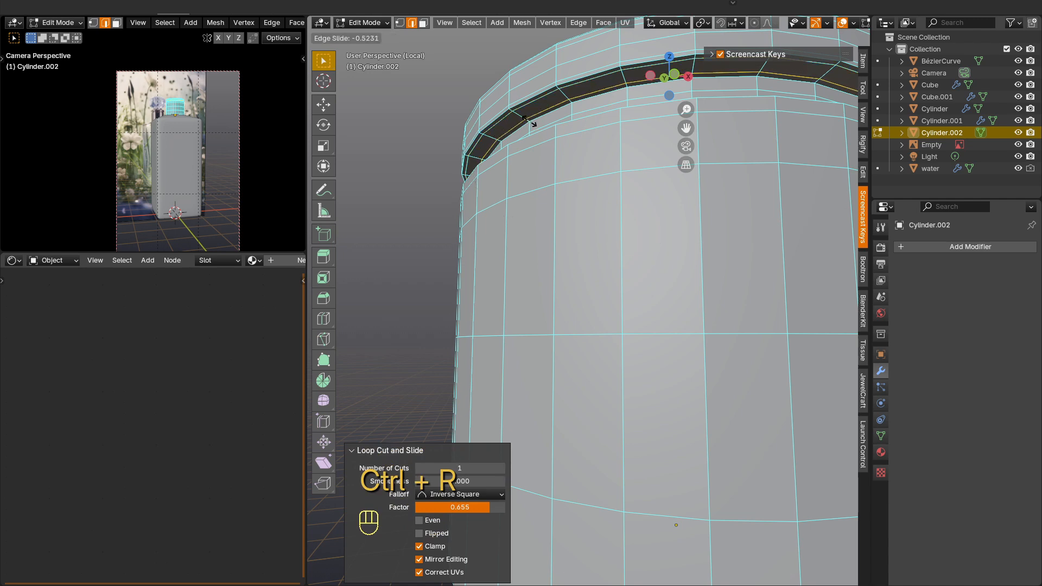
left_click(530, 122)
middle_click_drag(530, 123, 538, 137)
key("ctrl+r")
left_click(543, 142)
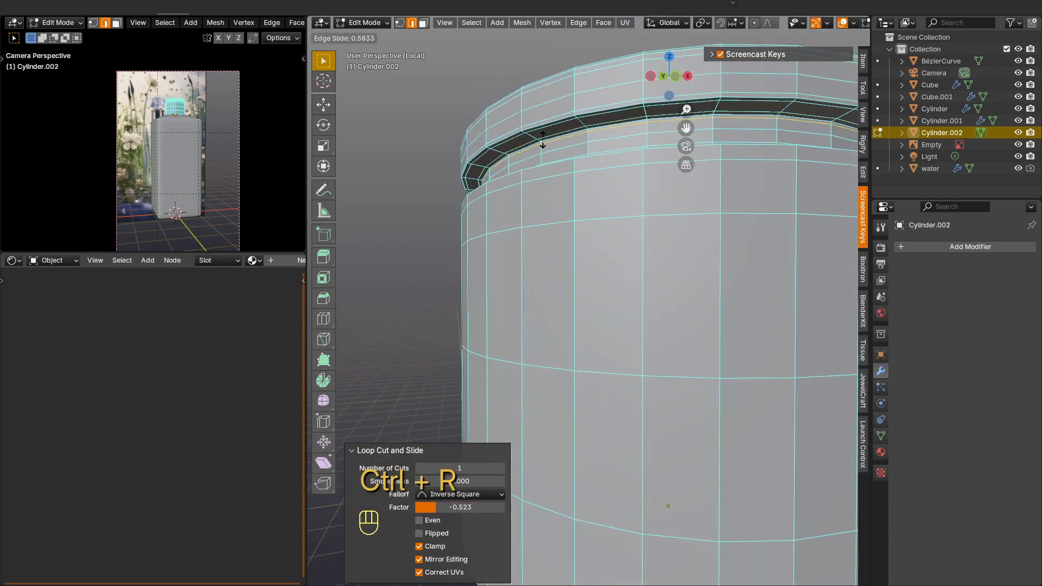
left_click(543, 140)
scroll(542, 141, "down", 8)
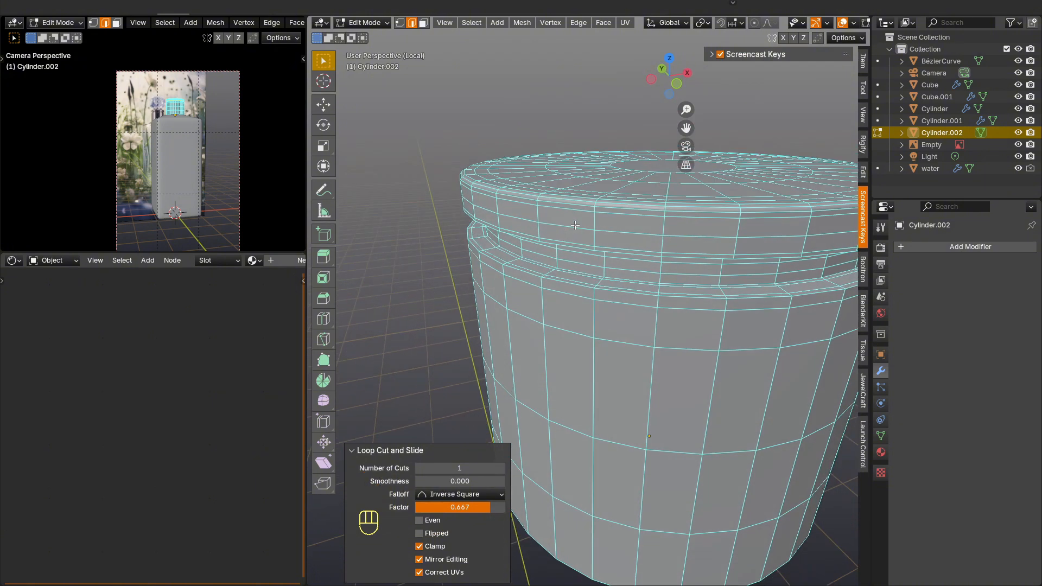
Step: Return to Object Mode, shade the cylinder smooth by a 30° angle and give it a level 1 Subdivision modifier
key("Tab")
middle_click_drag(663, 286, 710, 263)
scroll(656, 247, "up", 3)
right_click(657, 246)
left_click(630, 223)
scroll(663, 257, "up", 2)
key("ctrl+1")
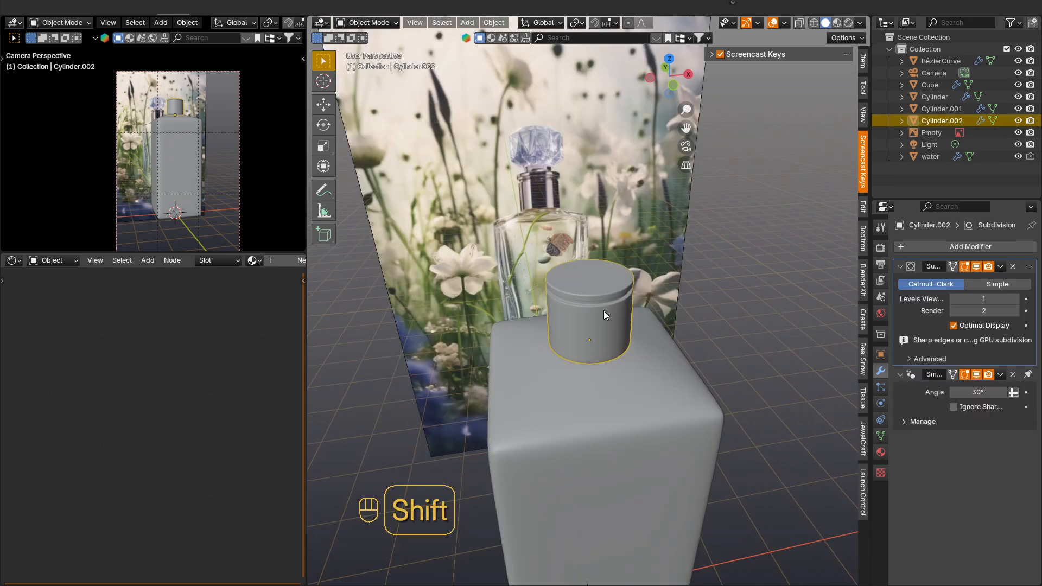
Step: Snap the 3D cursor to the selected cylinder and add a new mesh cylinder there with 16 vertices
key("shift+s")
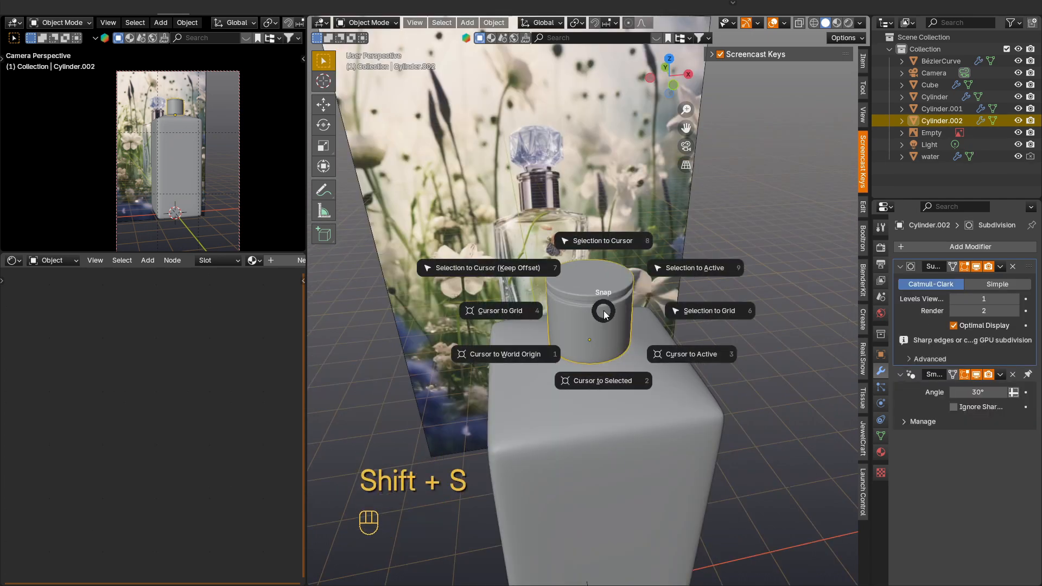
left_click(611, 356)
key("shift+a")
mouse_move(607, 319)
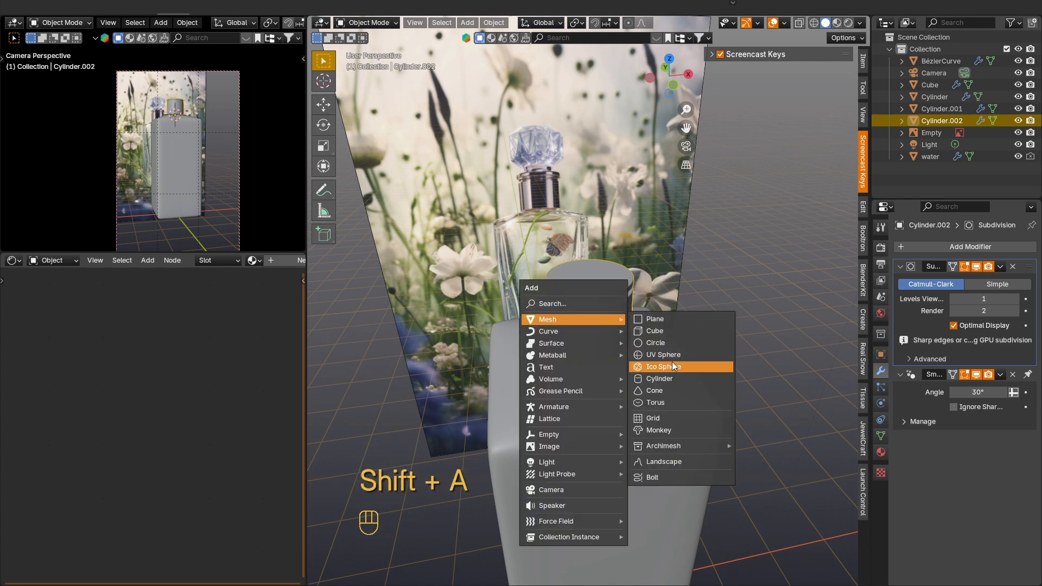
left_click(672, 381)
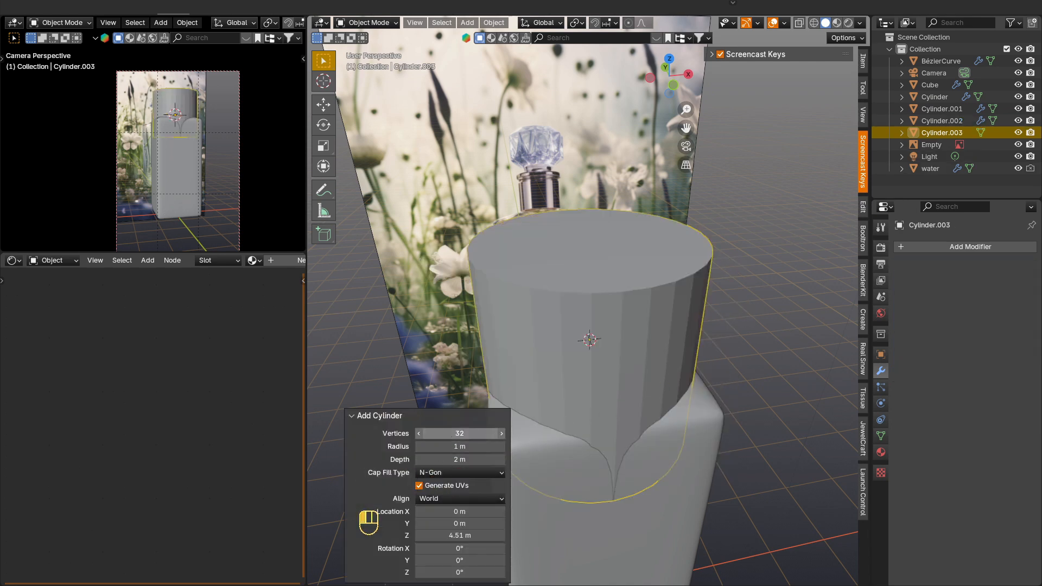
key("Return")
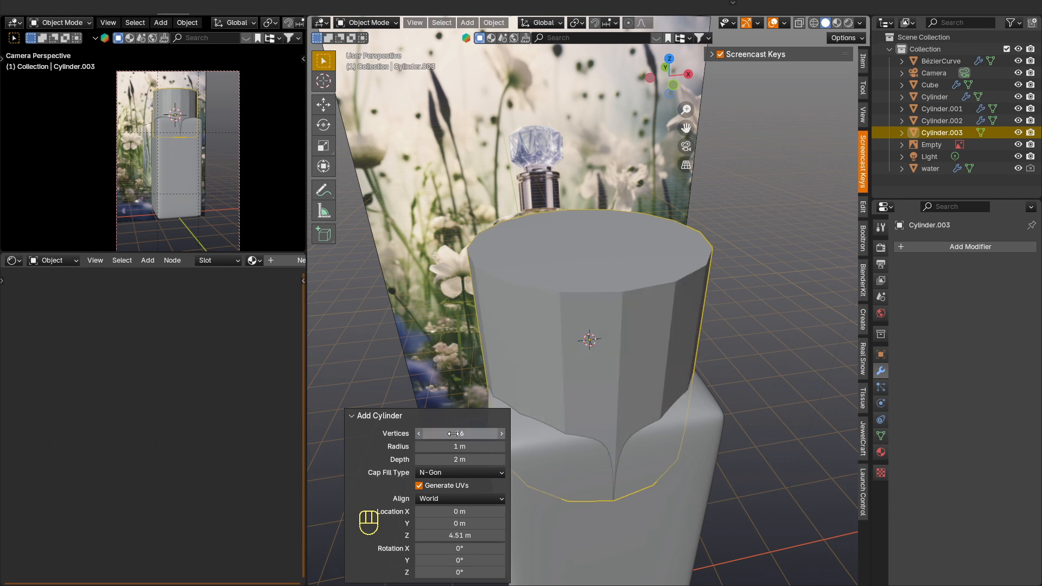
Step: Scale the new cylinder to 0.456 and move it up 1.4924 m in Z above the neck cylinder
key("s")
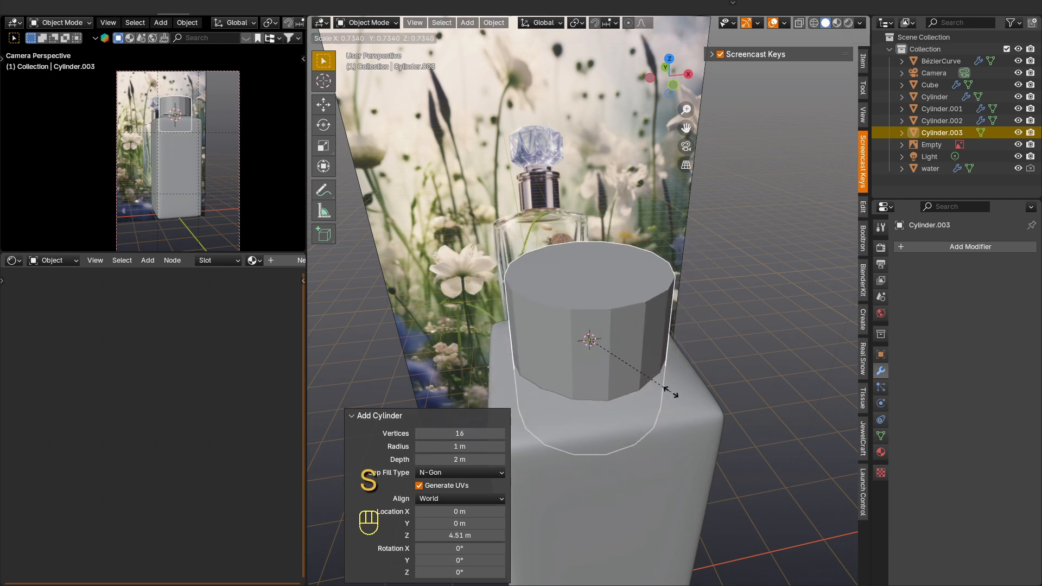
left_click(631, 383)
key("g")
key("z")
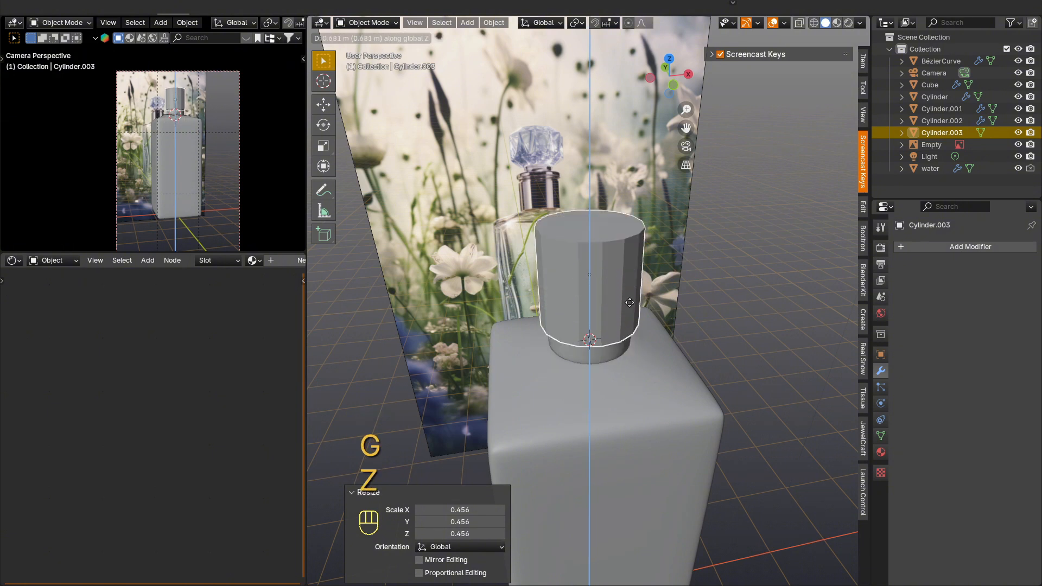
left_click(640, 320)
Step: Flatten the 16-sided cylinder to 0.401 in Z, and scale it uniformly to about 0.906
key("s")
key("z")
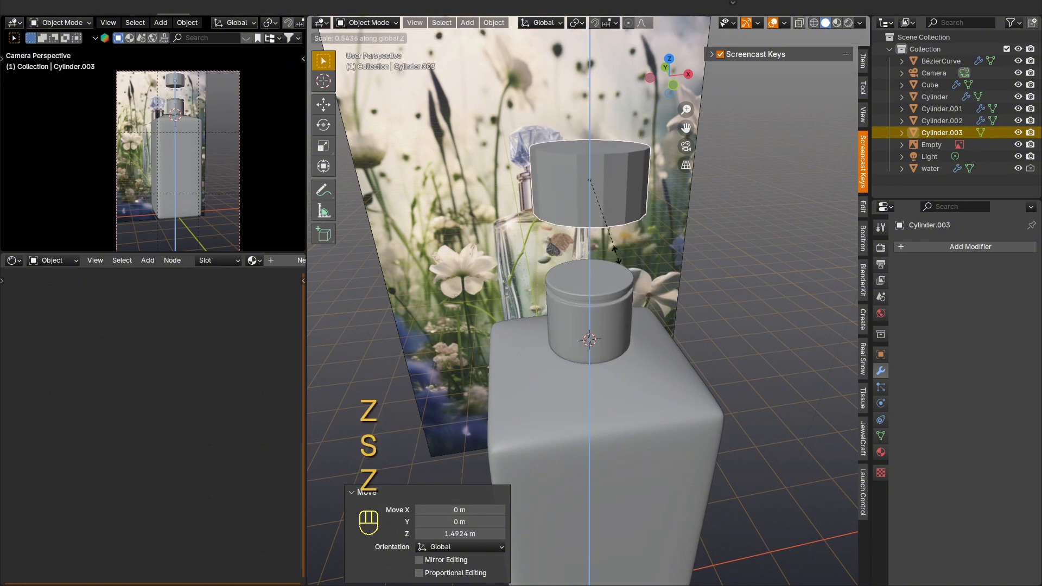
left_click(609, 240)
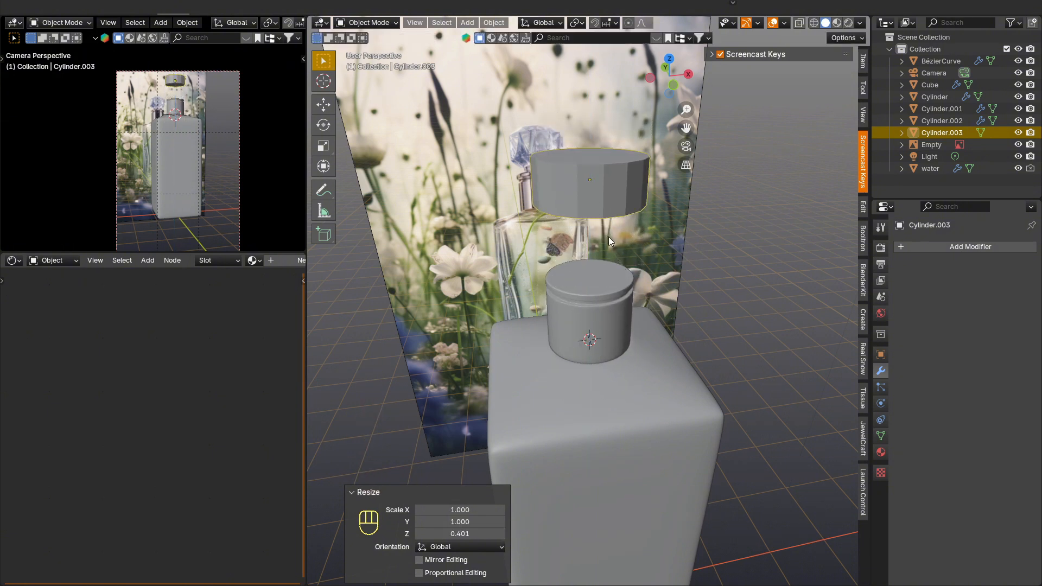
key("s")
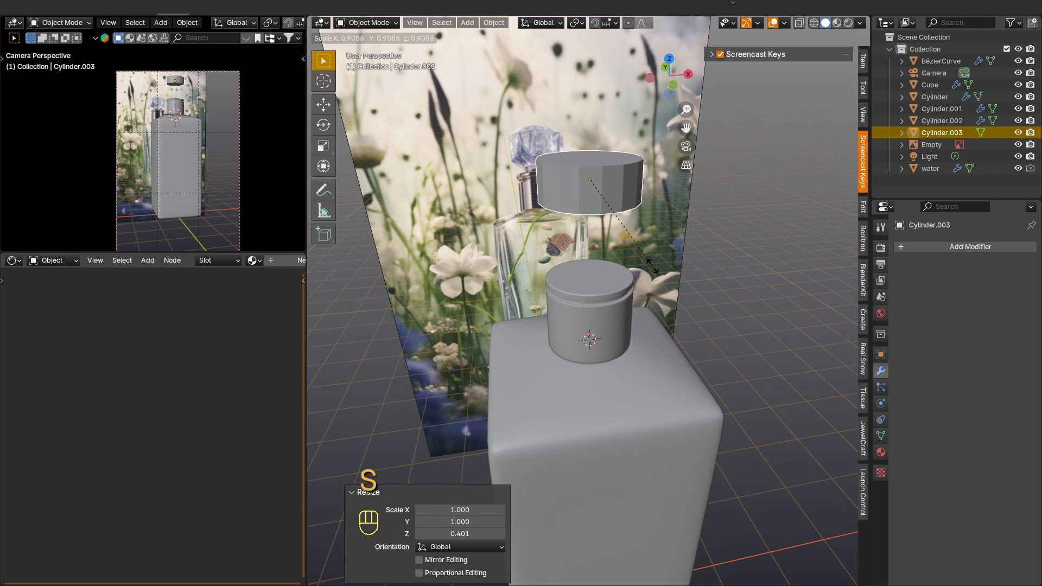
left_click(653, 266)
Step: In face selection, select the 16-sided cylinder's top and bottom faces and inset them by 0.3673 m
middle_click_drag(640, 193, 613, 140)
key("Tab")
key("3")
left_click(605, 162)
left_click(602, 194, "shift")
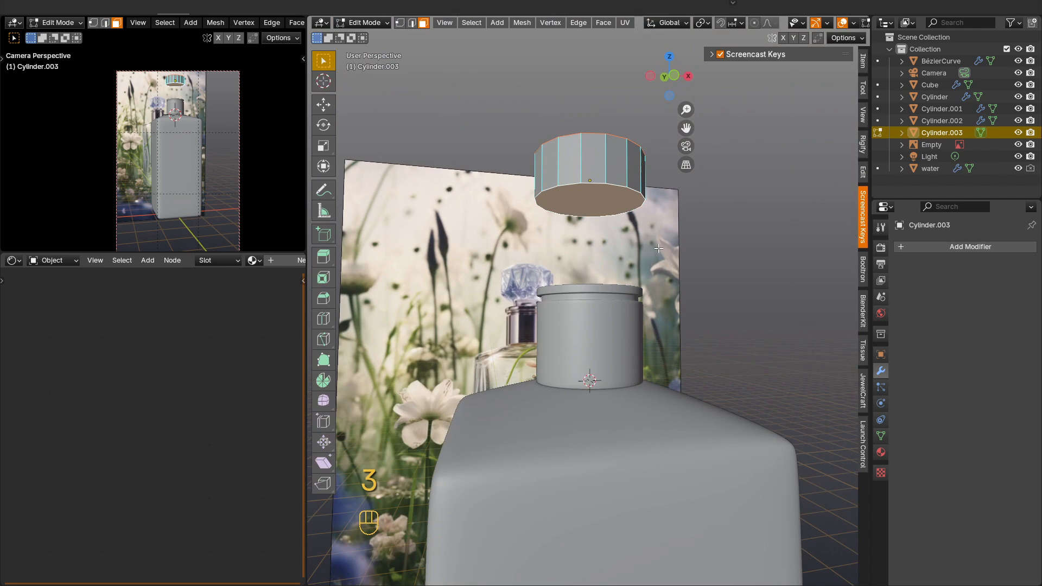
key("i")
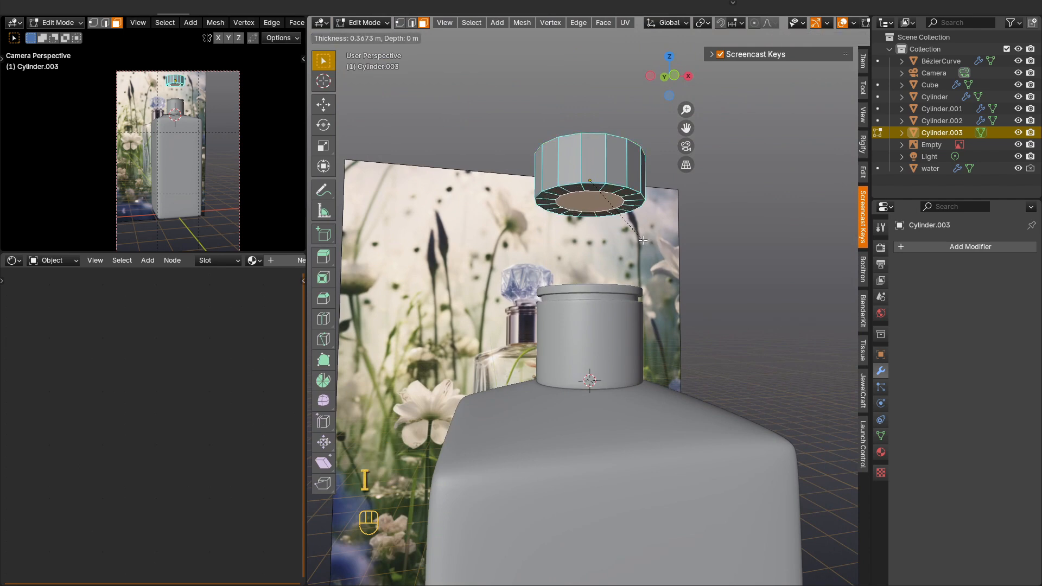
left_click(643, 239)
Step: Scale the inset end faces apart along Z to form sloping facets at both ends, and leave Edit Mode
key("s")
middle_click_drag(642, 240, 604, 226)
key("z")
left_click(638, 265)
key("Tab")
key("Tab")
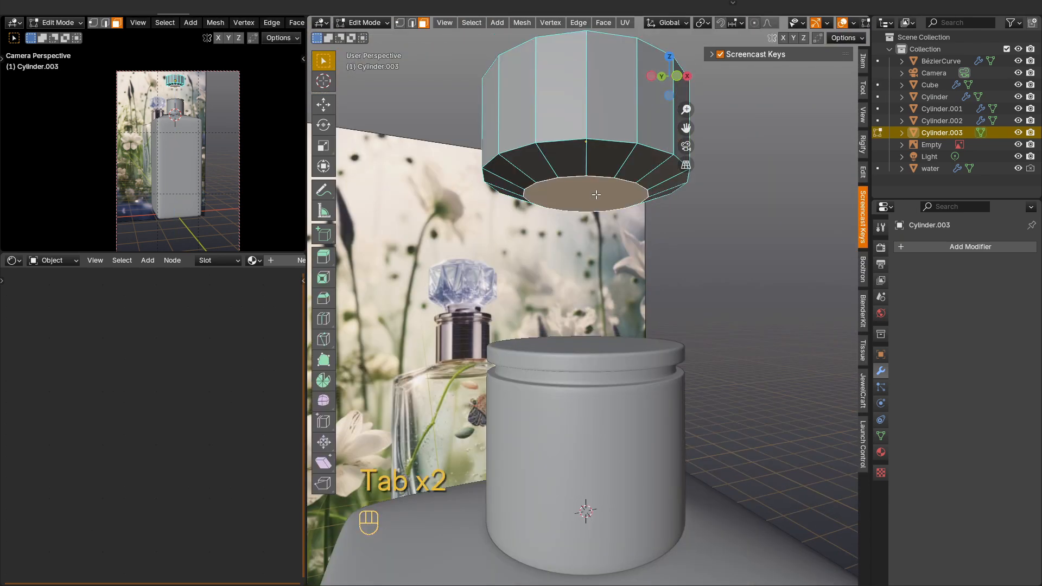
Step: Inset the selected end faces by 0.04019 m, extrude them inward by -0.06658 m and return to Object Mode
key("3")
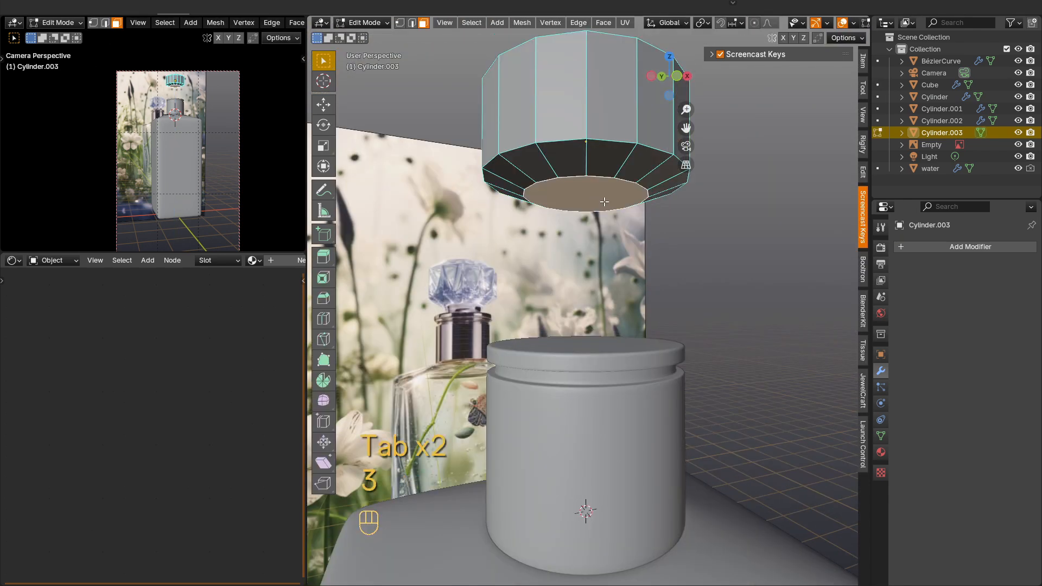
key("i")
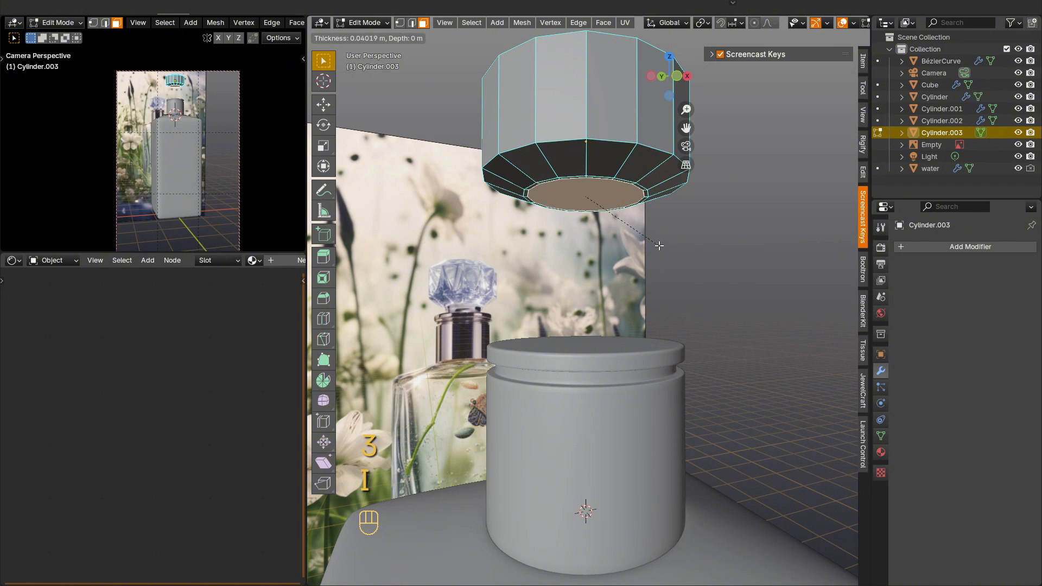
left_click(642, 240)
key("e")
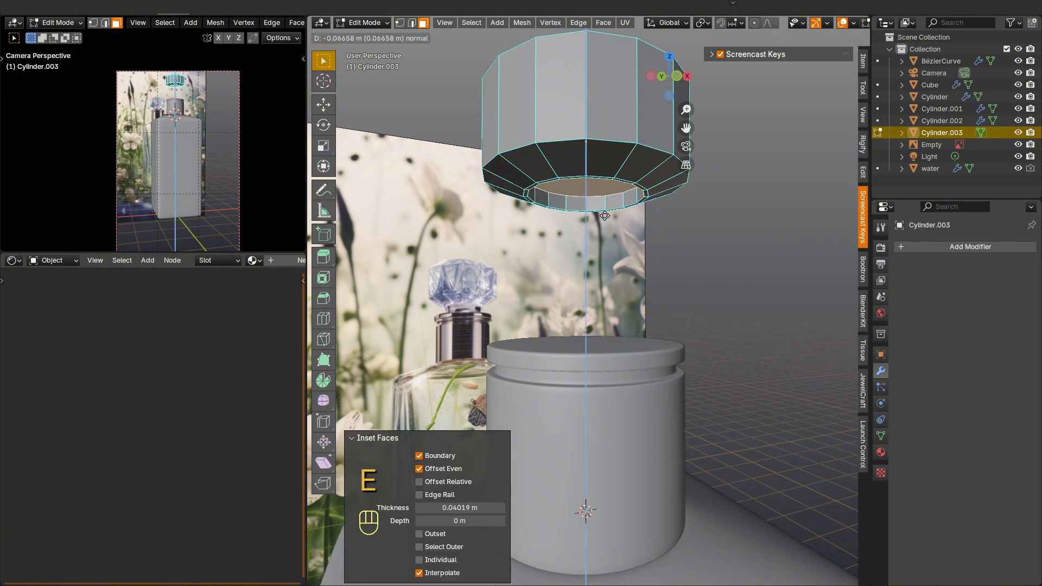
left_click(604, 214)
key("Tab")
middle_click_drag(598, 234, 595, 250)
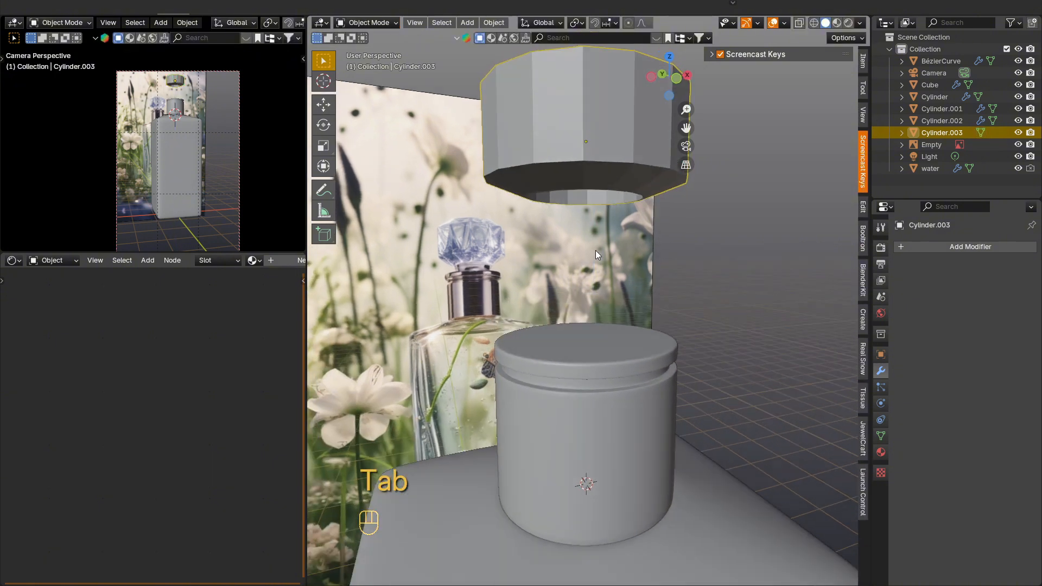
Step: Add another 16-vertex cylinder, scale it uniformly to 0.401 and raise it about 0.846 m along Z above the neck
key("shift+a")
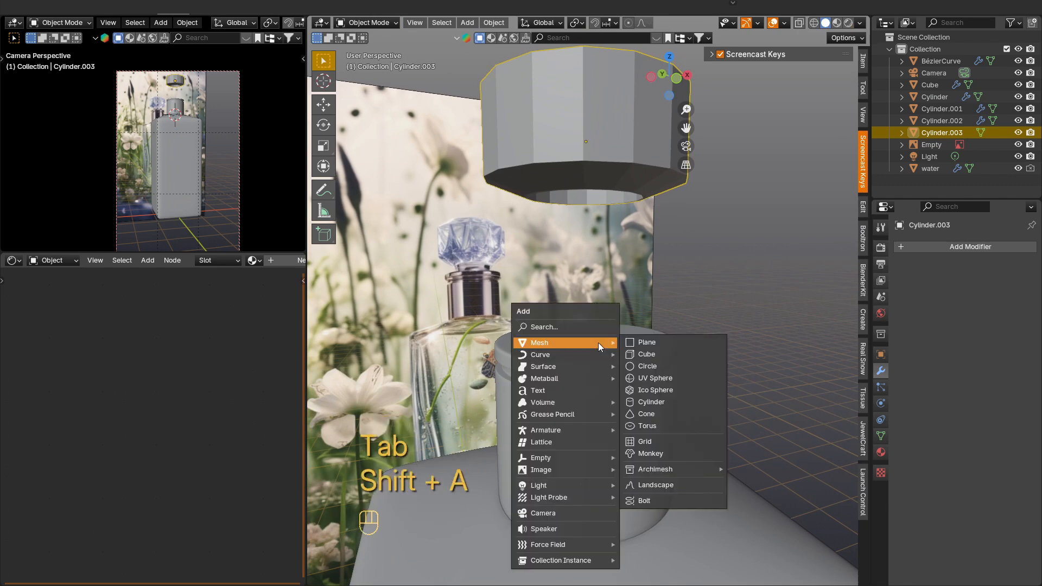
left_click(676, 384)
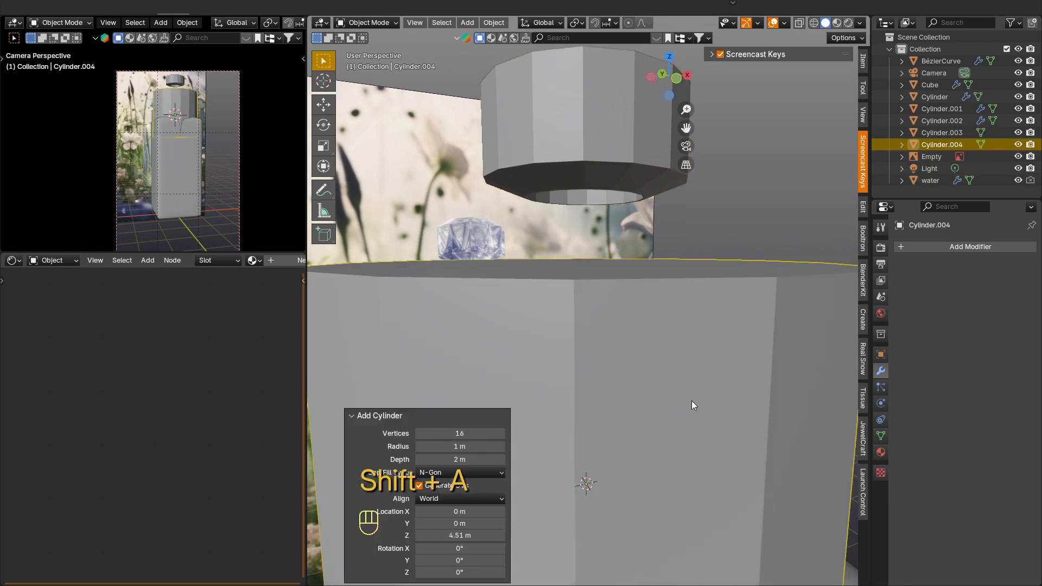
key("s")
key("z")
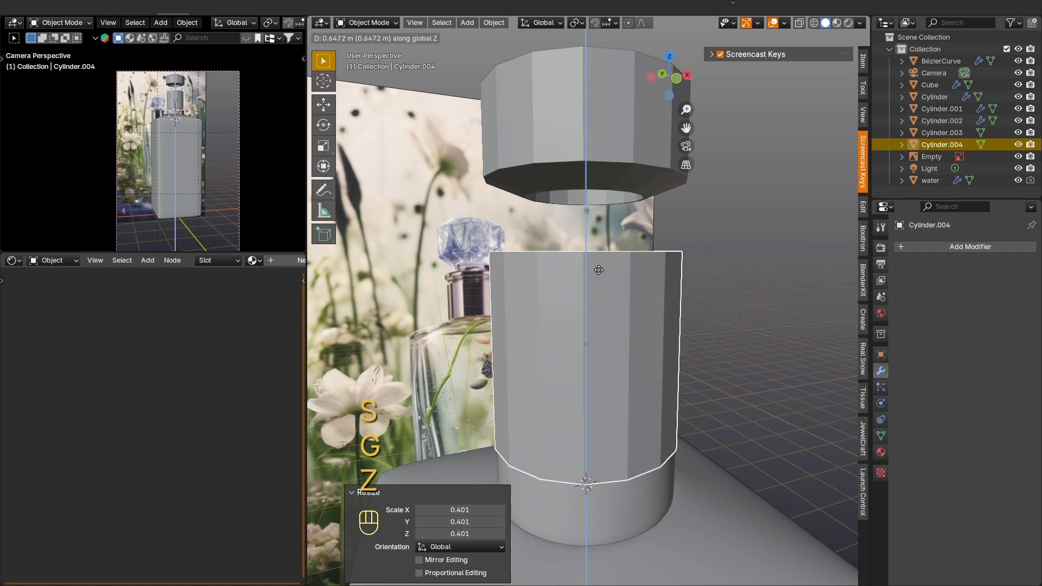
left_click(709, 333)
Step: Flatten the new cylinder along Z to a little under half its height
key("s")
key("z")
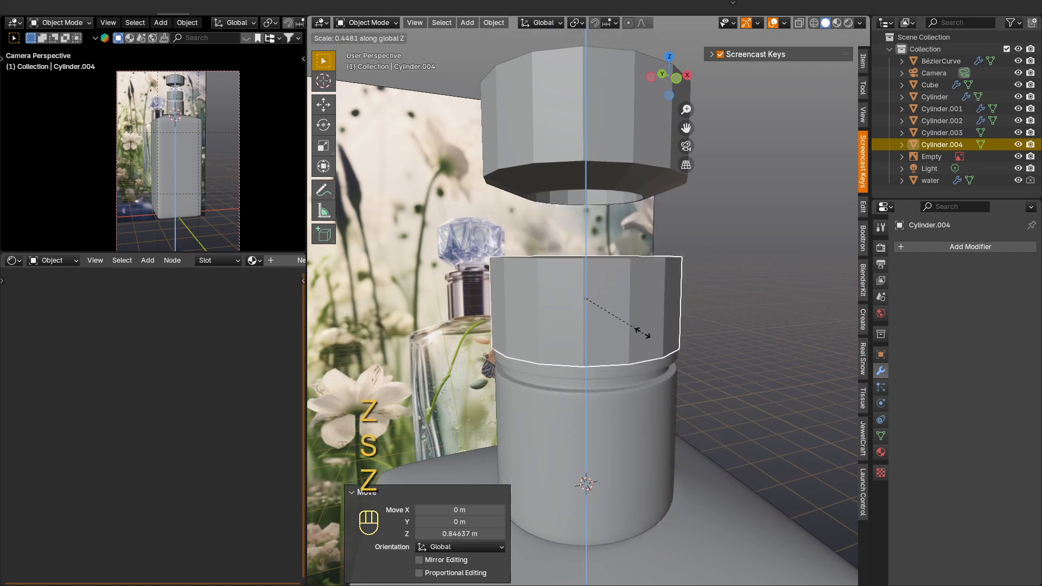
left_click(667, 338)
Step: Scale the bottom ring of vertices inward to about 0.7 to taper the cylinder, and scale the whole piece down in Object Mode
key("Tab")
key("1")
key("alt+z")
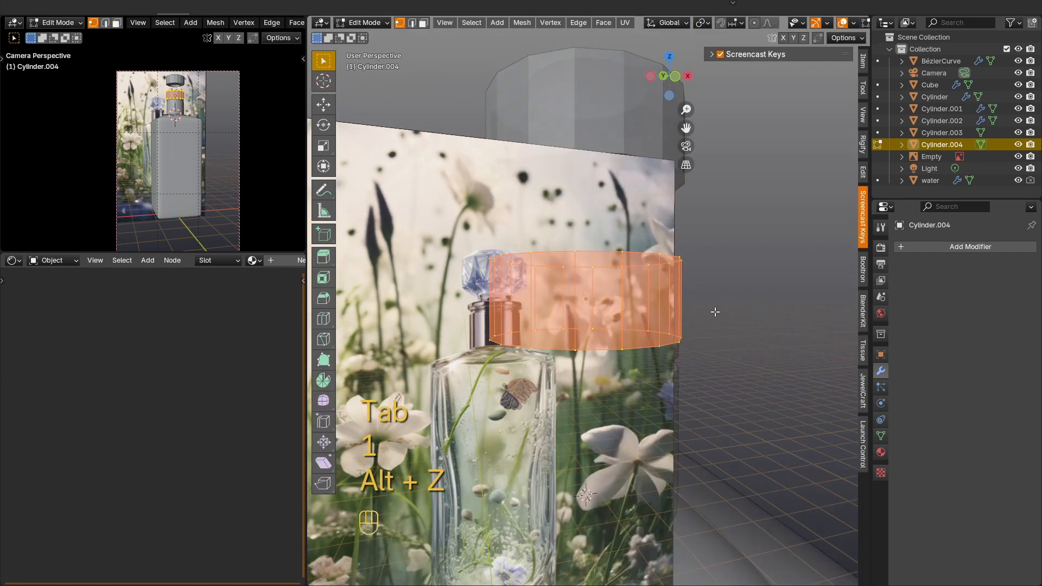
left_click_drag(714, 311, 482, 418)
key("s")
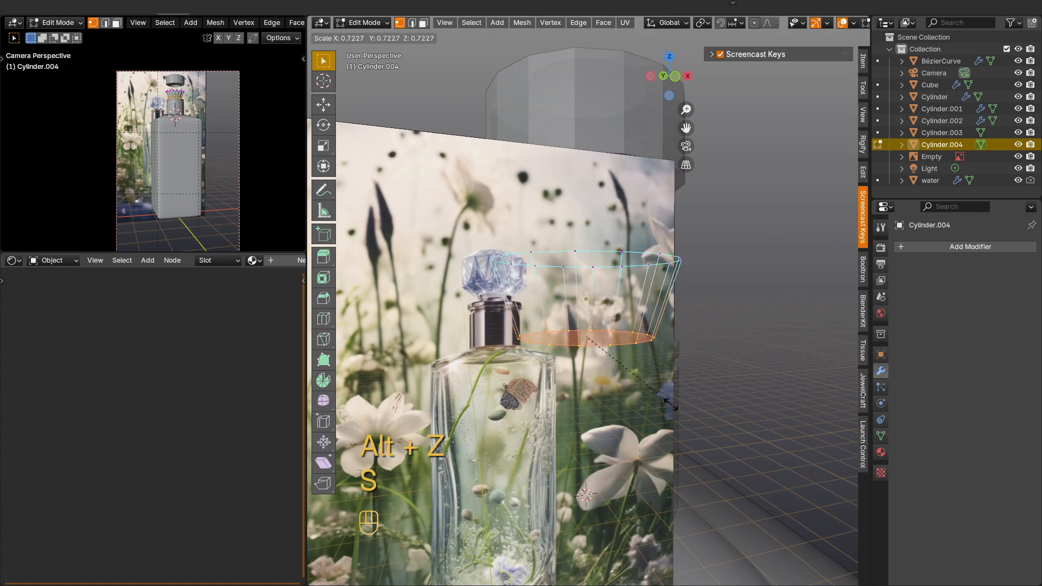
left_click(661, 339)
key("Tab")
mouse_move(656, 316)
middle_mouse_down()
mouse_move(655, 336)
mouse_move(643, 314)
mouse_move(655, 313)
middle_mouse_up()
key("alt+z")
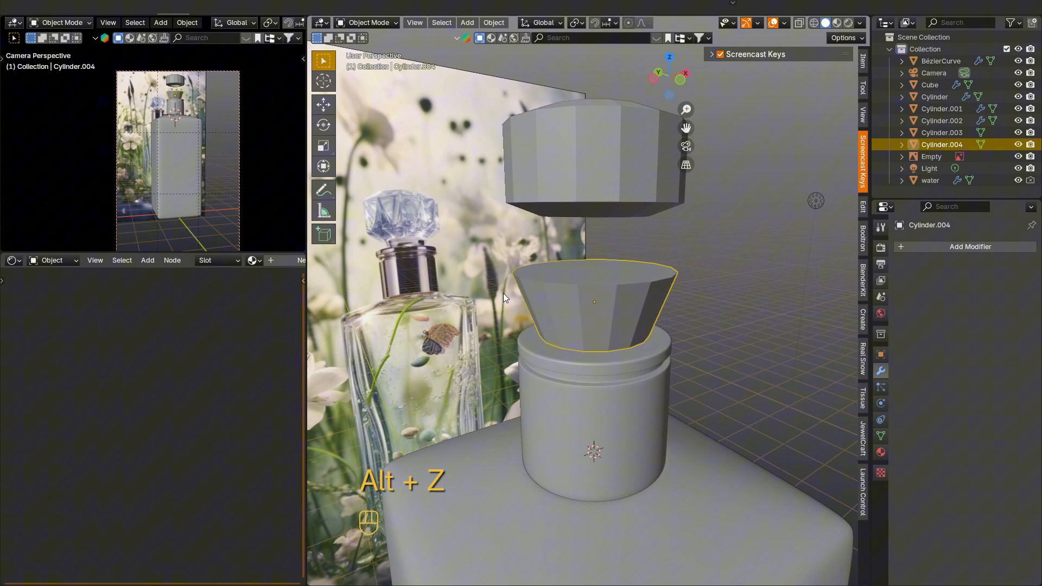
key("s")
left_click(623, 289)
Step: Isolate the tapered piece and inset its top and bottom faces three times, the second by 0.05084 m and the last by 0.2598 m
scroll(623, 289, "up", 2)
key("Tab")
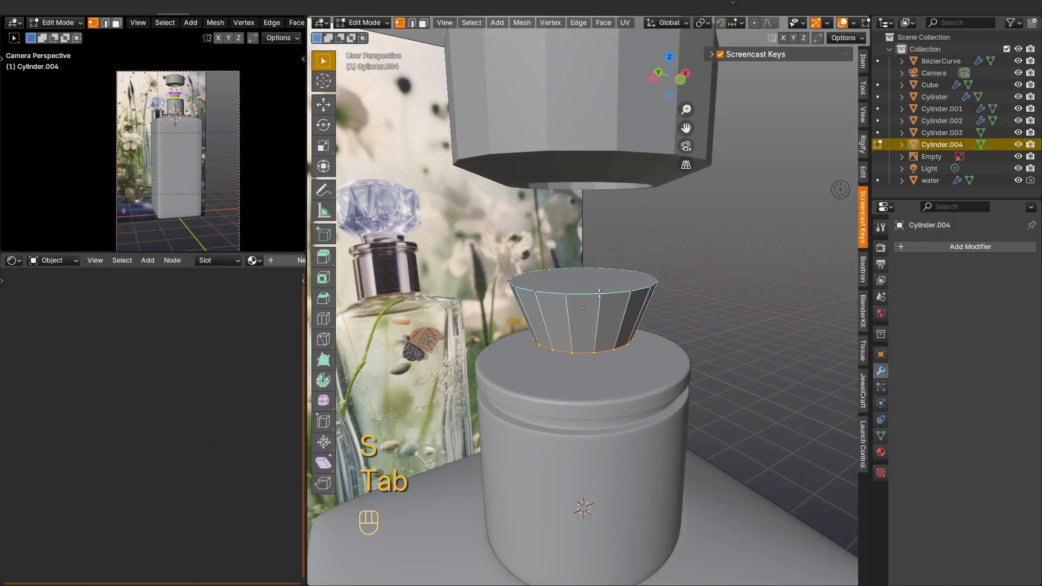
key("3")
key("KP_Divide")
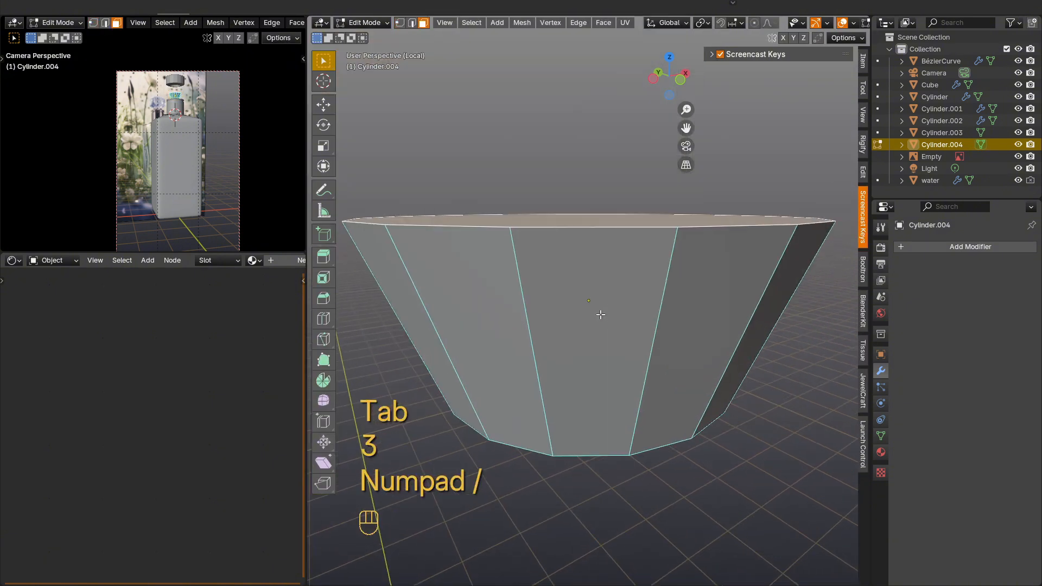
middle_click_drag(600, 314, 651, 367)
left_click(652, 367)
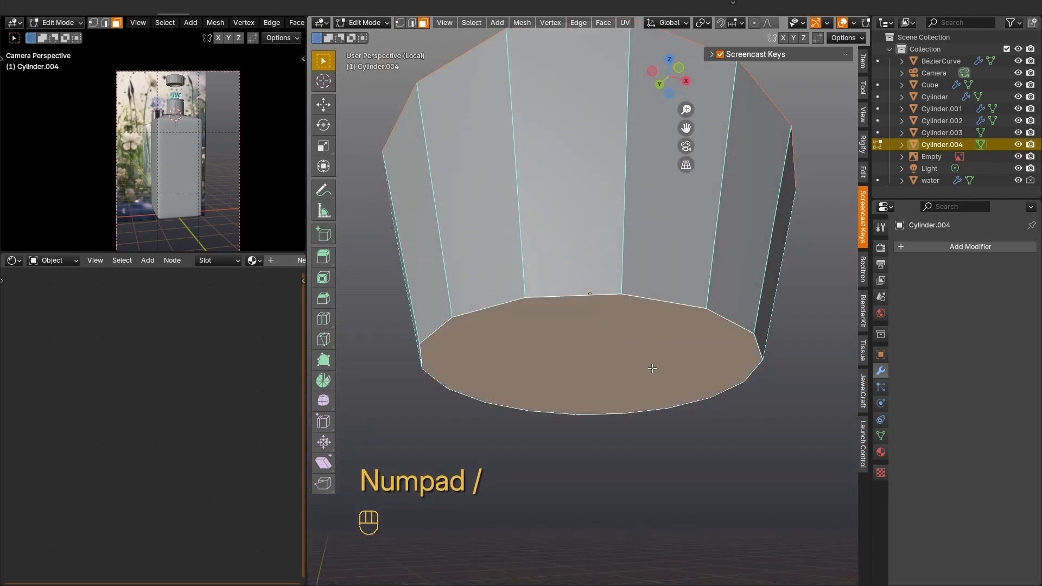
key("i")
left_click(728, 397)
key("i")
left_click(720, 395)
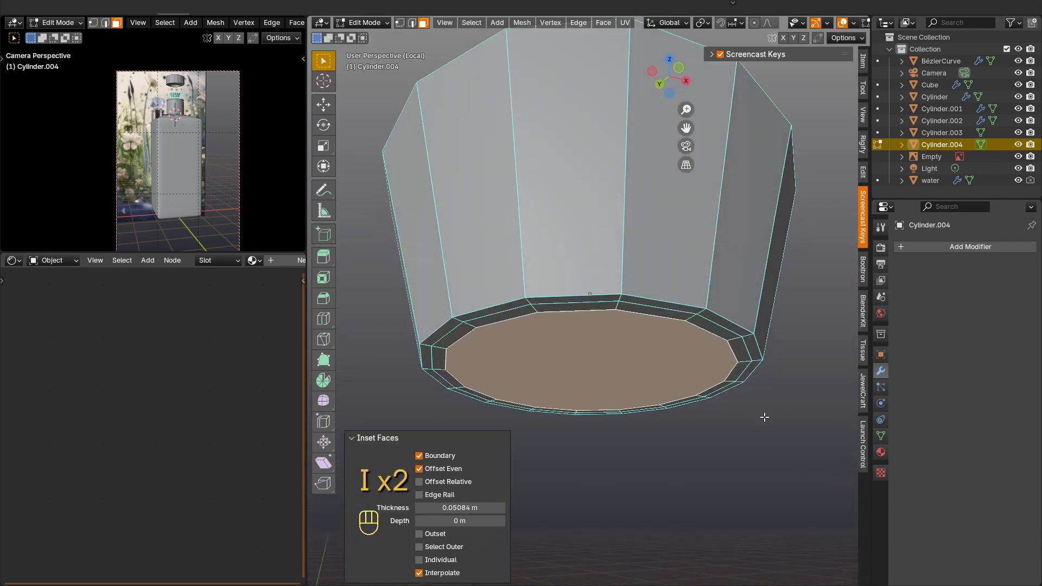
key("i")
left_click(717, 398)
Step: Add two evenly spaced loop cuts around the tapered sides and one near the top edge at factor -0.684, and return to Object Mode
middle_click_drag(688, 355, 677, 377)
key("ctrl+r")
scroll(659, 381, "up", 1)
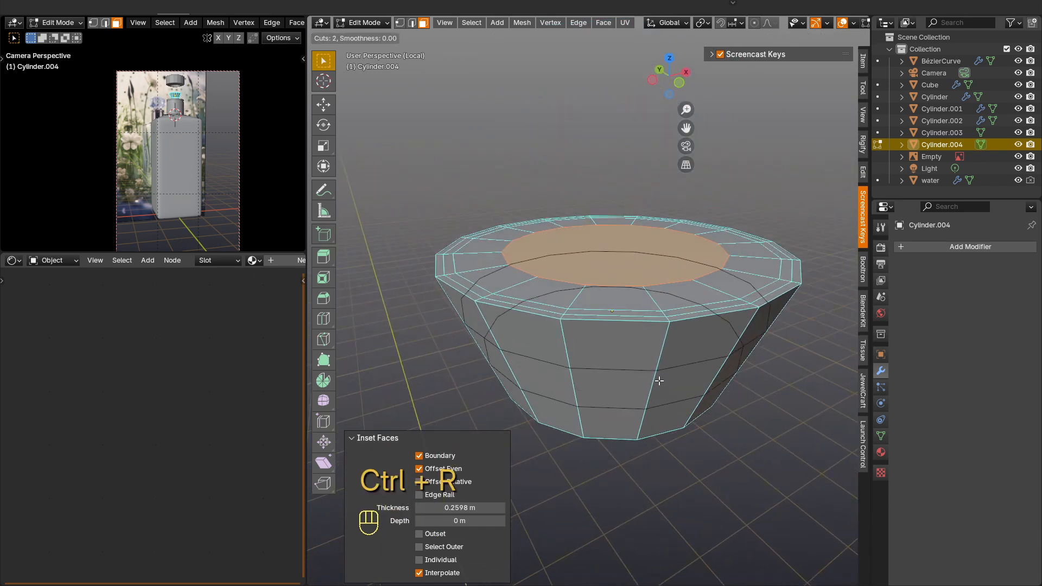
left_click(660, 381)
left_click(659, 381)
key("ctrl+r")
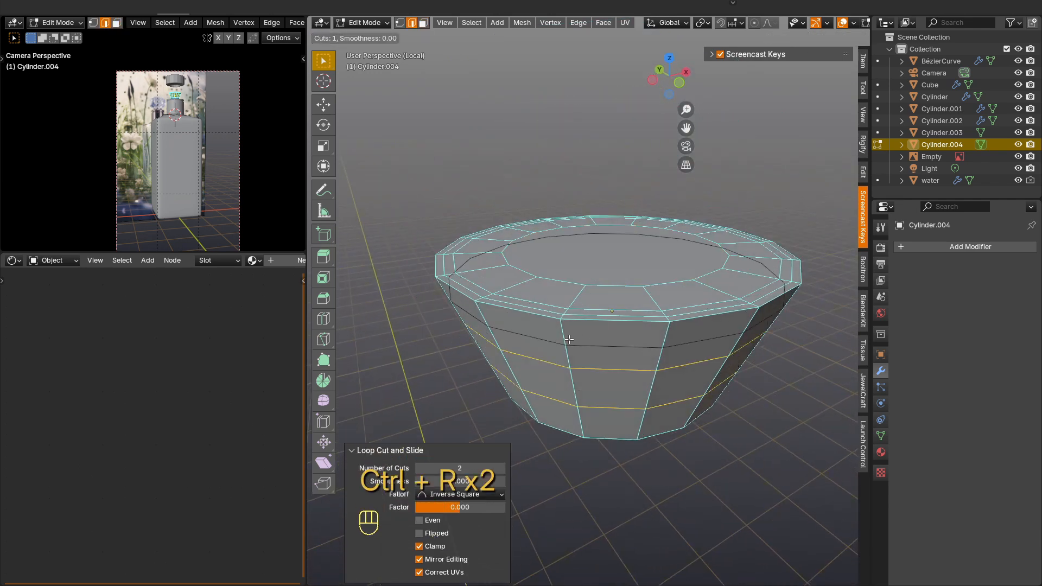
left_click(568, 321)
left_click(568, 321)
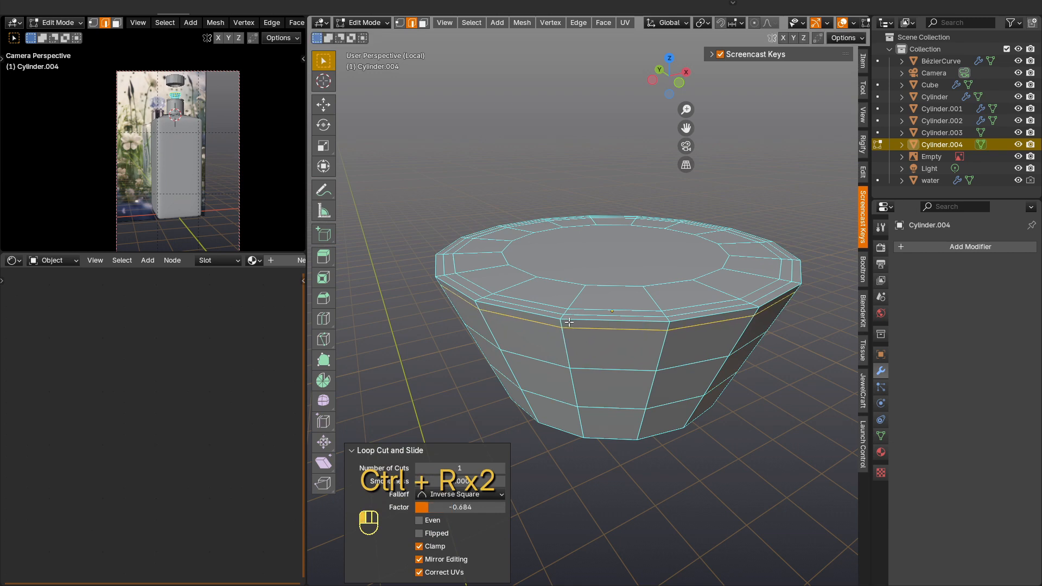
key("Tab")
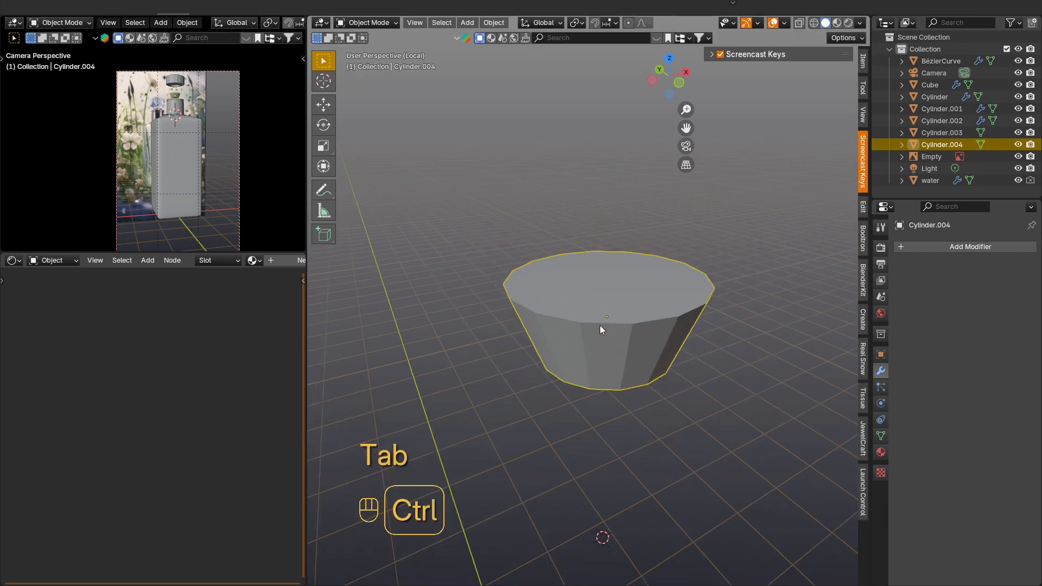
Step: Give the tapered piece a level 1 Subdivision Surface and Shade Auto Smooth at 30°
key("ctrl+1")
right_click(600, 325)
left_click(584, 326)
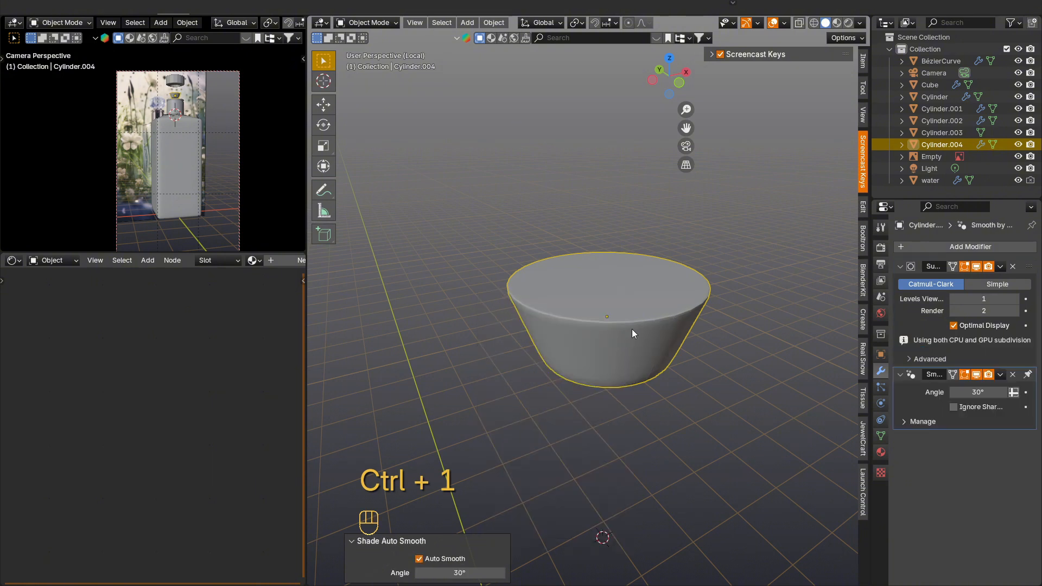
mouse_move(631, 329)
middle_mouse_down()
mouse_move(619, 324)
mouse_move(636, 308)
mouse_move(624, 268)
mouse_move(642, 234)
mouse_move(642, 329)
middle_mouse_up()
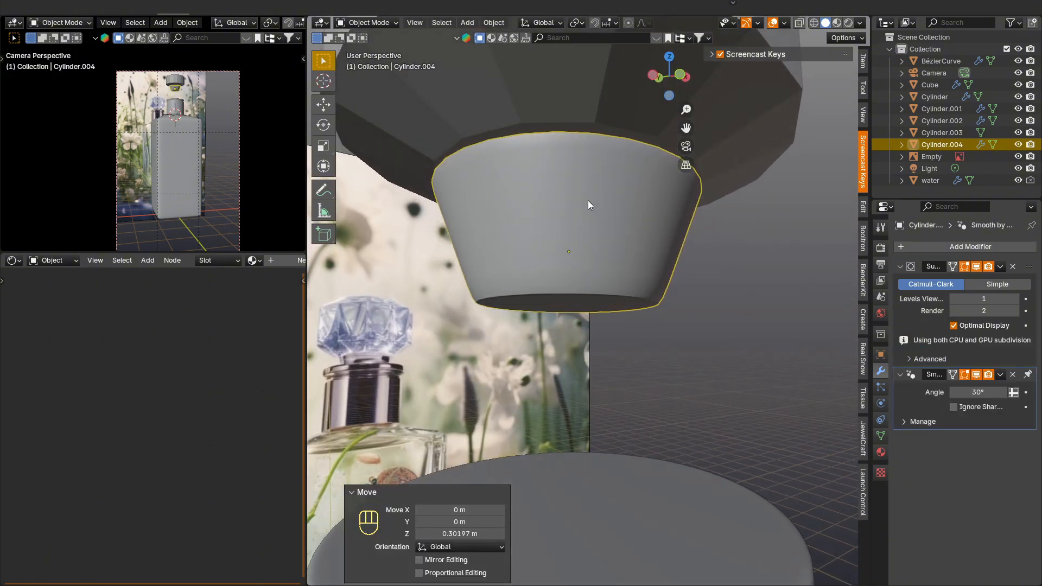
Step: Raise the tapered stopper by 0.30197 m and a further 0.031 m or so along Z into the cap's bottom recess
middle_click_drag(588, 200, 595, 246)
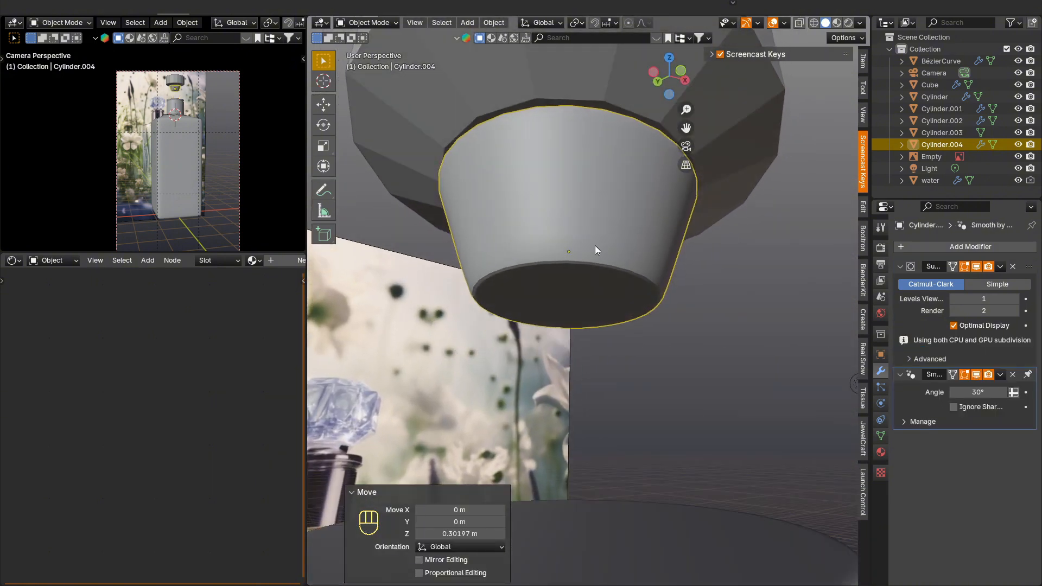
key("g")
key("z")
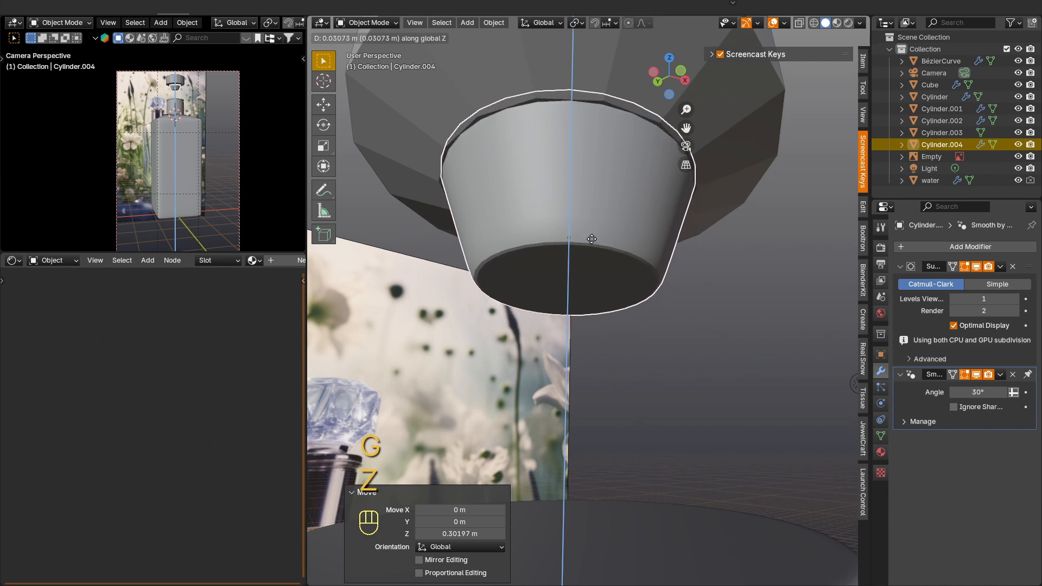
left_click(591, 240)
Step: Select the faceted cap together with the stopper and lower both about 0.482 m along Z onto the neck cylinder
scroll(592, 255, "down", 3)
middle_click_drag(591, 255, 583, 295)
left_click(599, 136, "shift")
key("g")
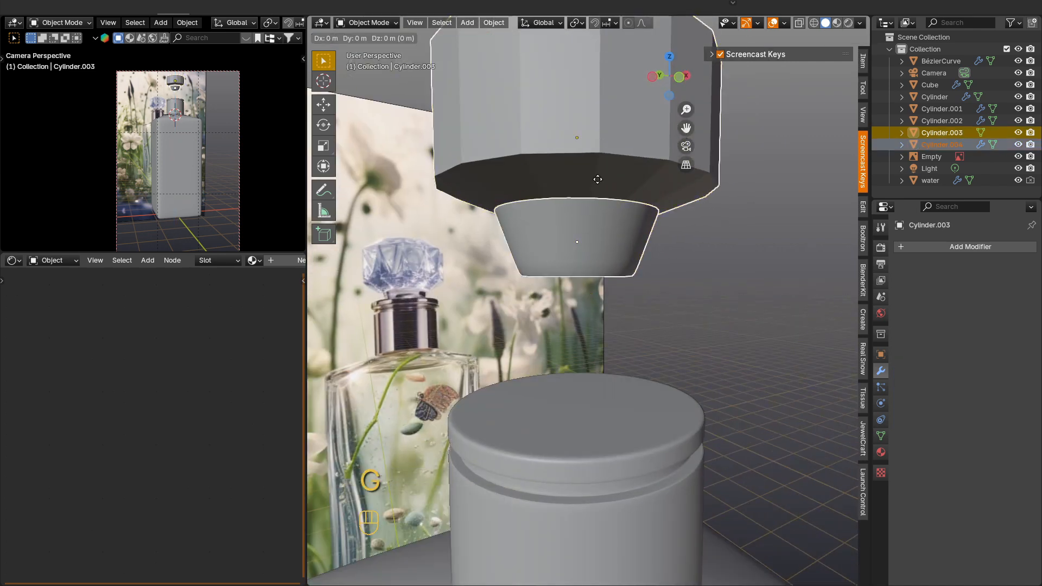
key("z")
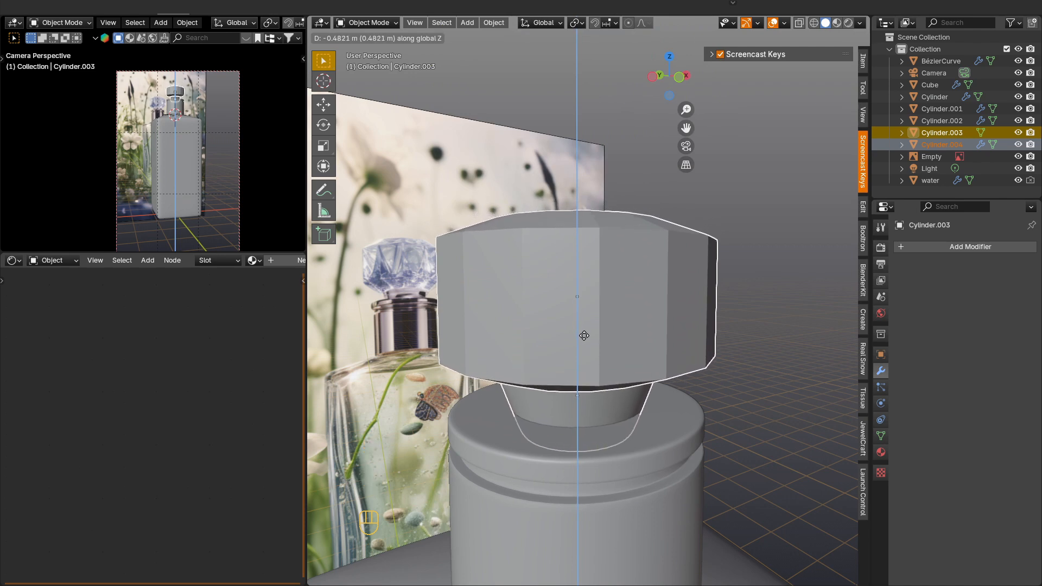
left_click(584, 335)
Step: Isolate the grooved neck cylinder, select its central top faces expanded by one ring, and extrude them inward by -0.056436 m
mouse_move(580, 422)
middle_mouse_down("shift")
mouse_move(591, 355)
mouse_move(577, 429)
mouse_move(556, 337)
mouse_move(590, 417)
mouse_move(588, 441)
middle_mouse_up("shift")
left_click(573, 382)
key("Tab")
key("KP_Divide")
scroll(589, 362, "down", 1)
key("3")
left_click(591, 259)
key("ctrl+KP_Add")
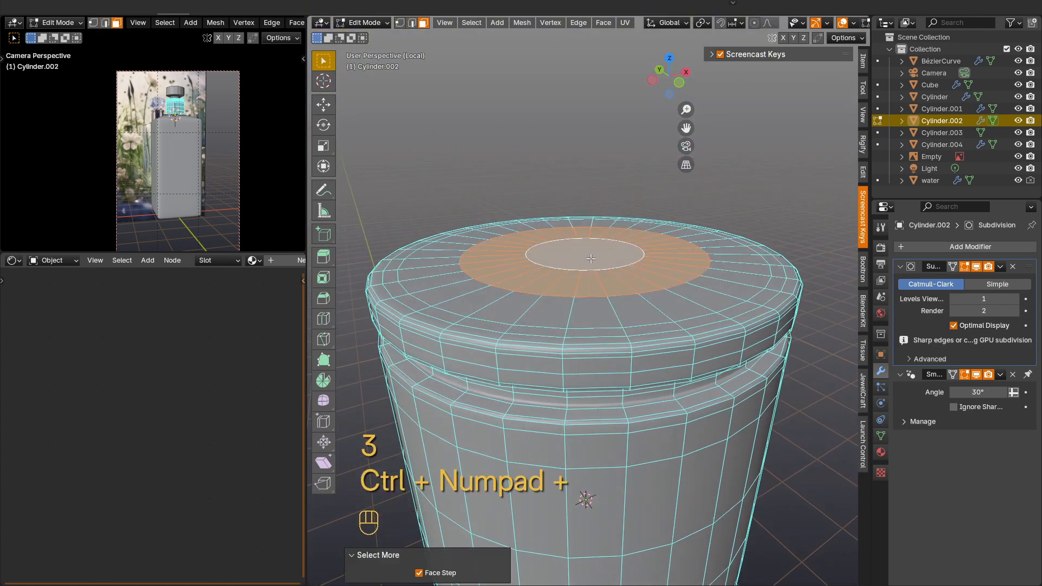
key("e")
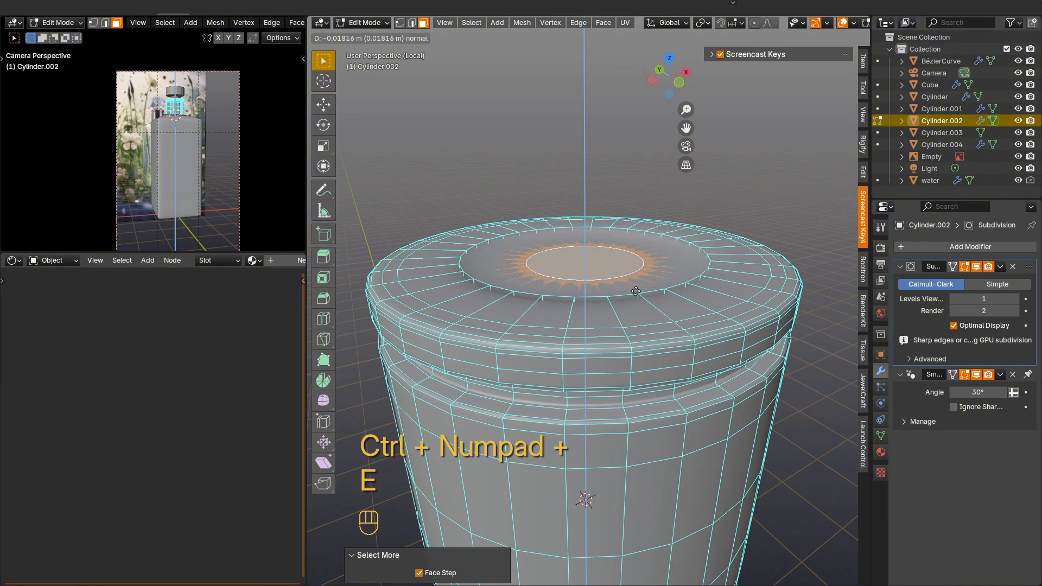
left_click(635, 304)
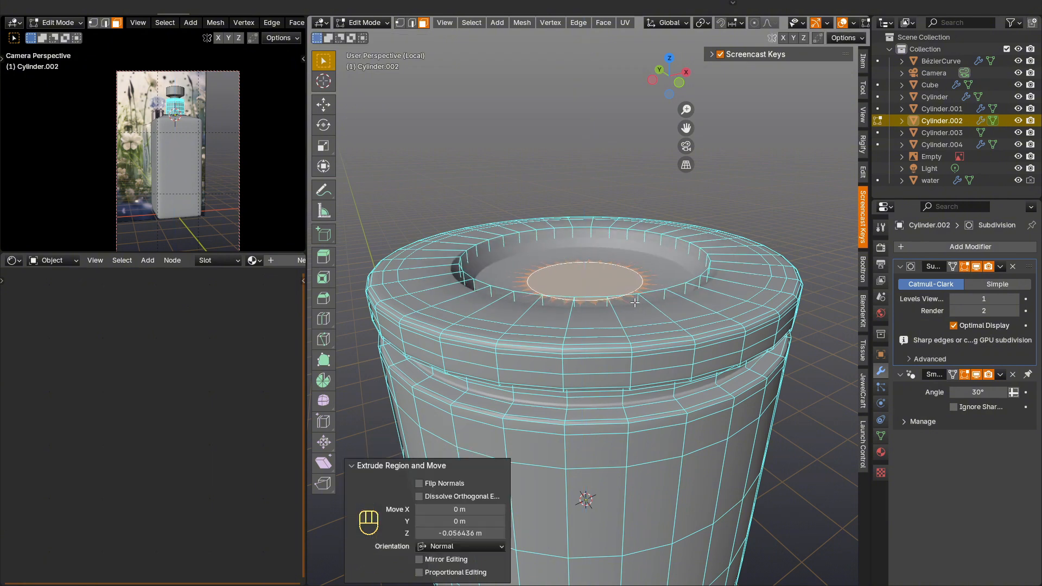
Step: Add a loop cut around the wall of the neck cylinder's top recess and return to Object Mode
key("ctrl+r")
left_click(562, 238)
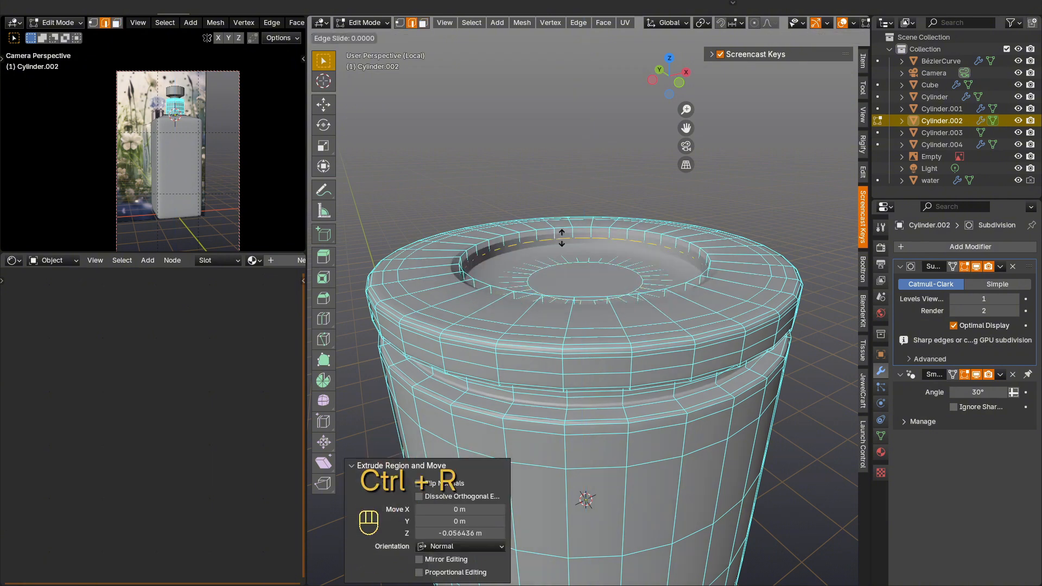
left_click(562, 237)
key("Tab")
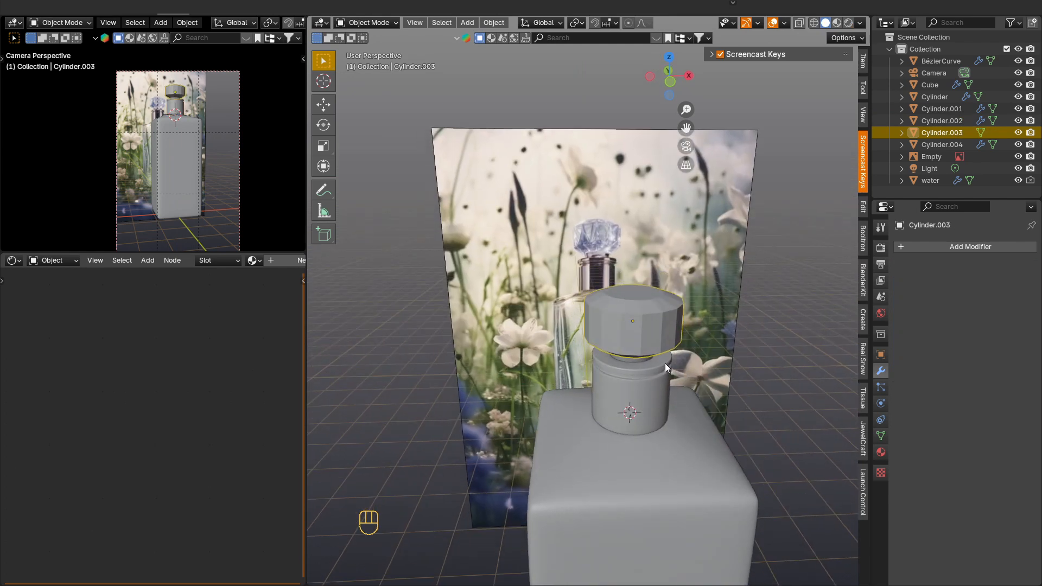
Step: Isolate the faceted cap, select all its outer faces and bevel their edges by 0.02 m with 2 segments and shape 0.363
scroll(665, 363, "up", 4)
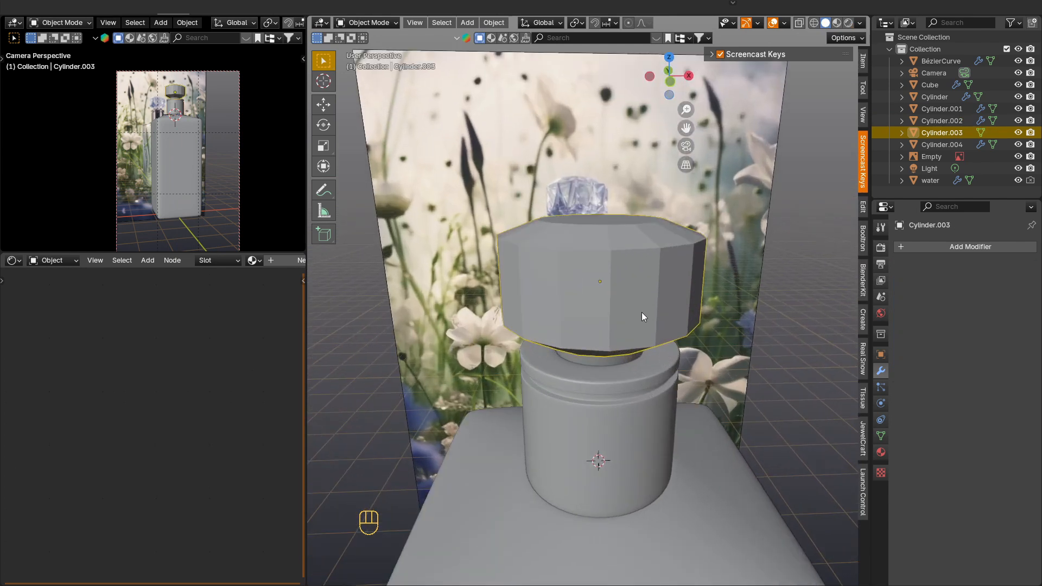
key("KP_Divide")
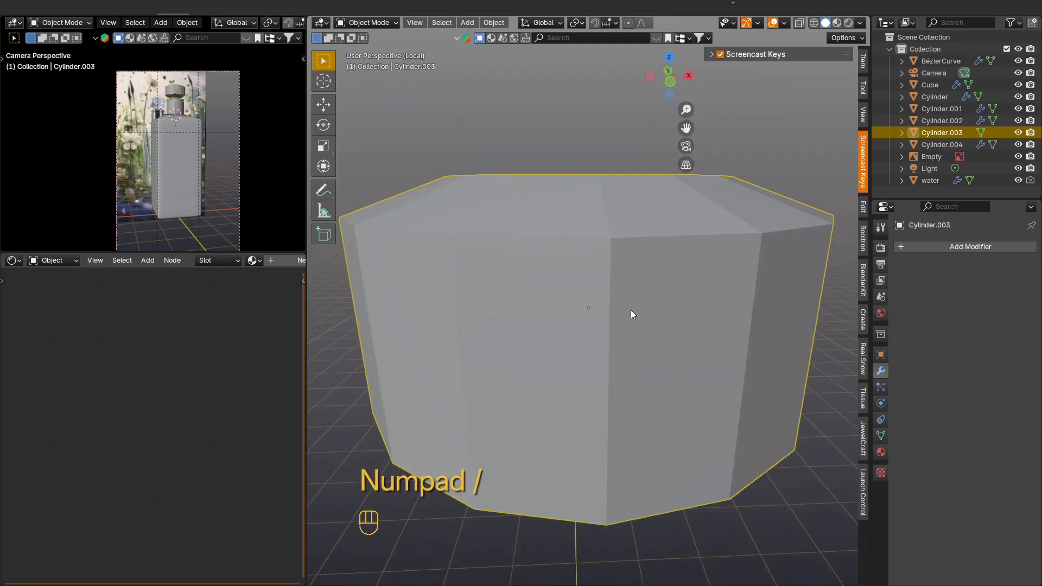
key("Tab")
key("3")
left_click(602, 228)
scroll(630, 261, "down", 2)
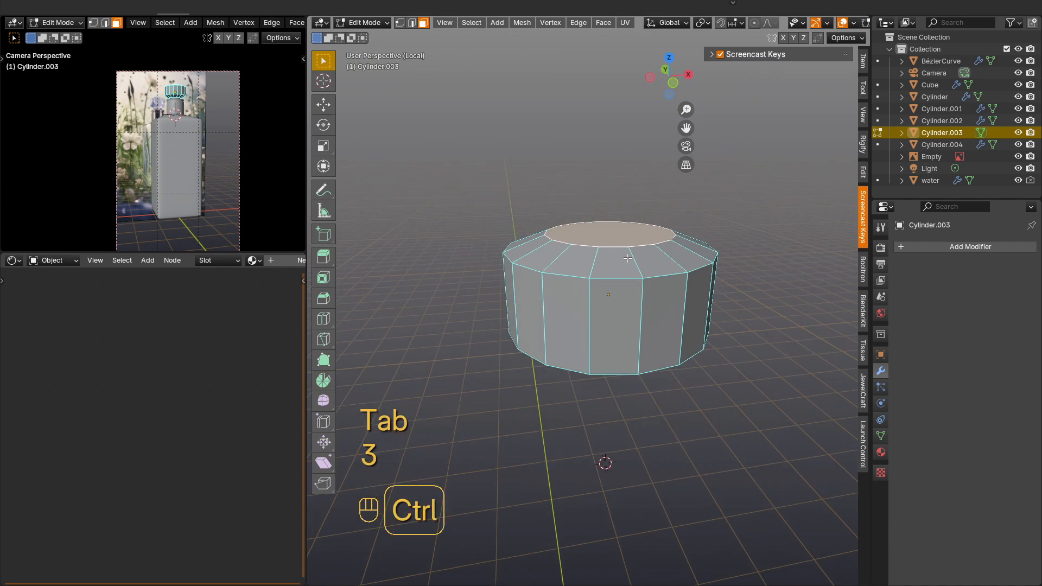
key("ctrl+KP_Add")
key("ctrl+KP_Add")
middle_click_drag(628, 258, 635, 244)
key("ctrl+KP_Add")
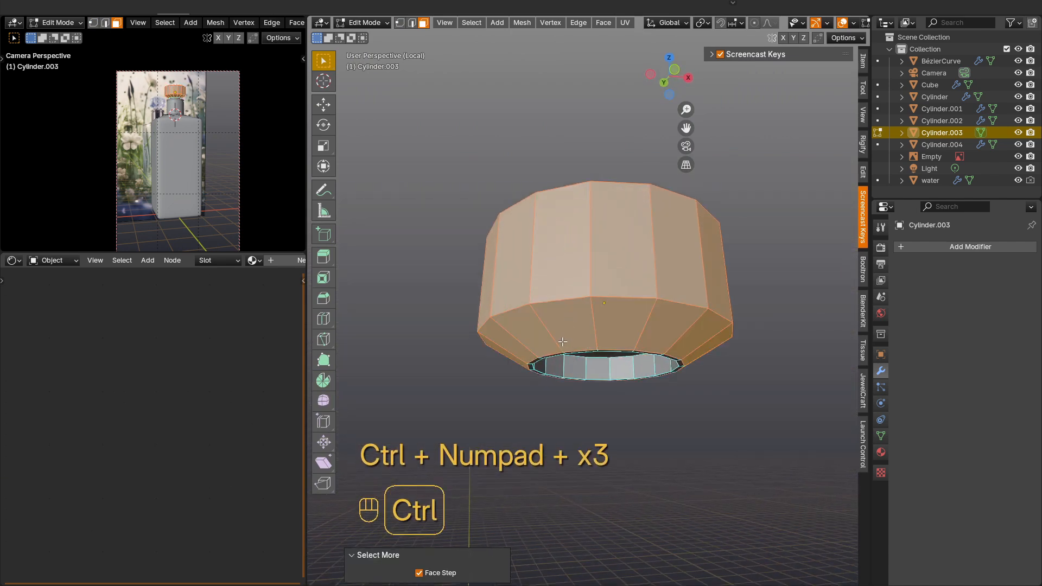
key("ctrl+b")
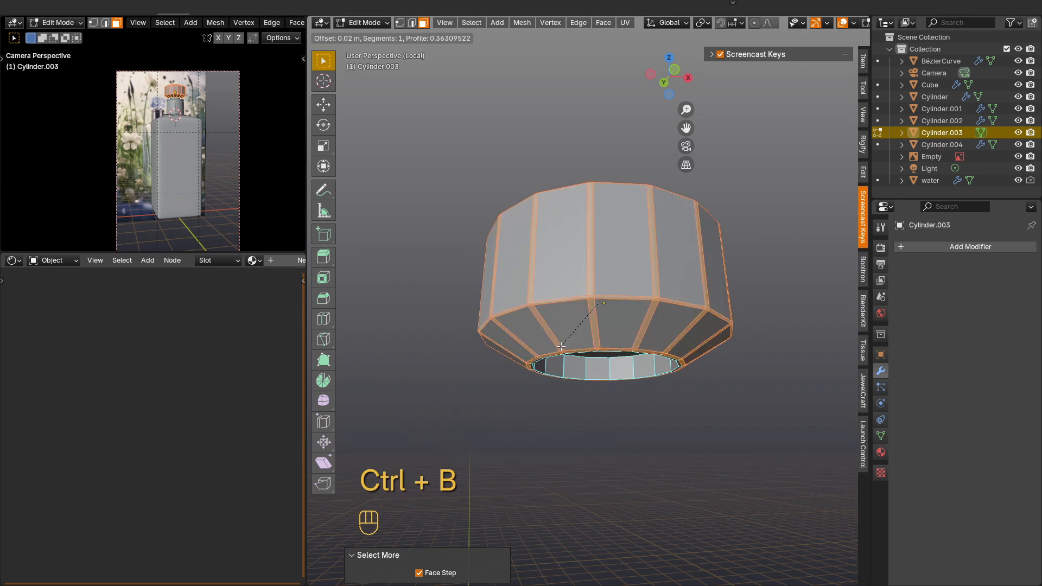
left_click(561, 346)
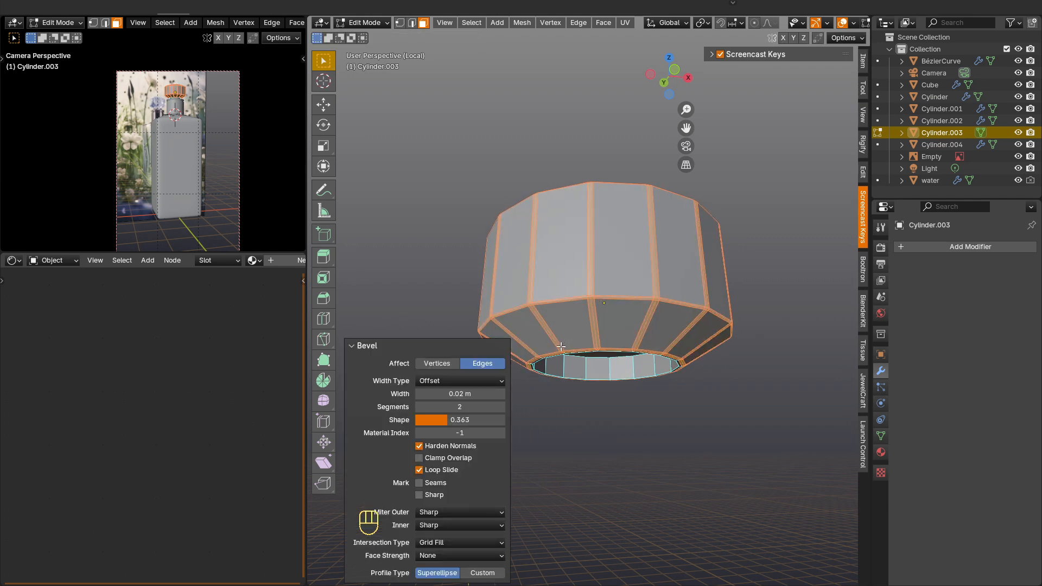
key("Tab")
middle_click_drag(598, 293, 593, 375)
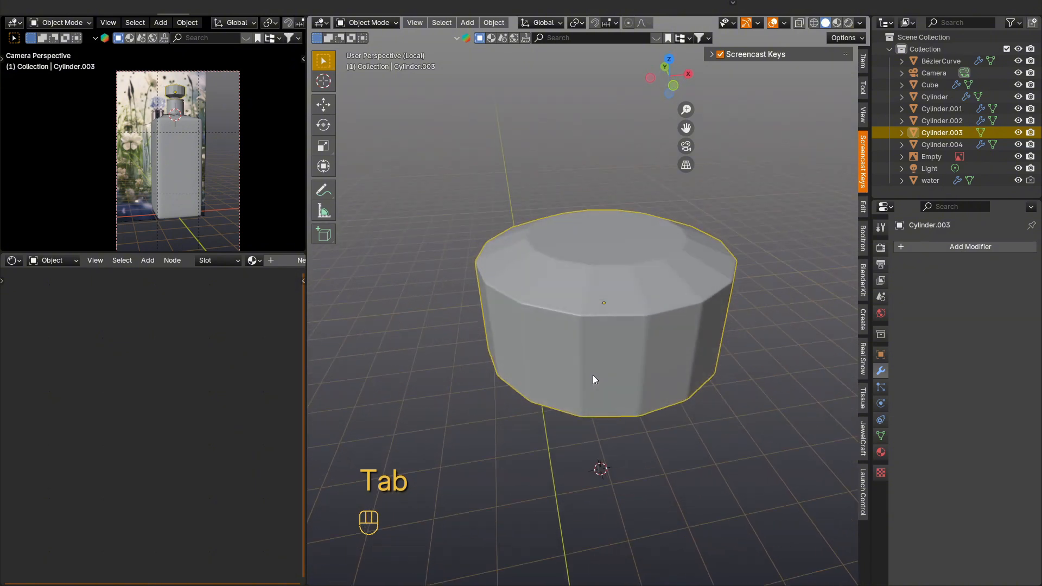
key("KP_Divide")
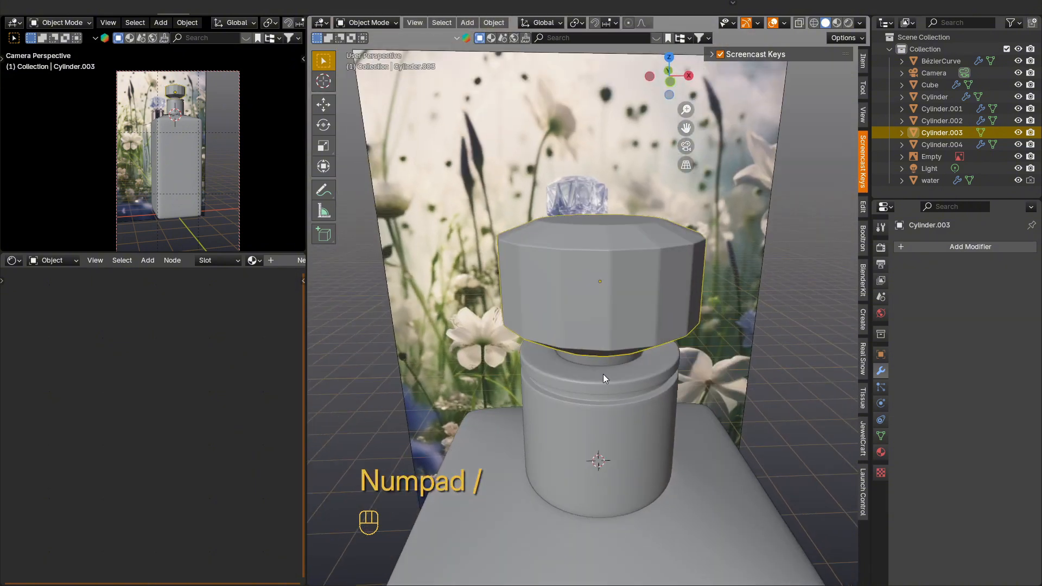
Step: Hide the reference image in the viewport and rename the faceted top object as "cap"
left_click(762, 434)
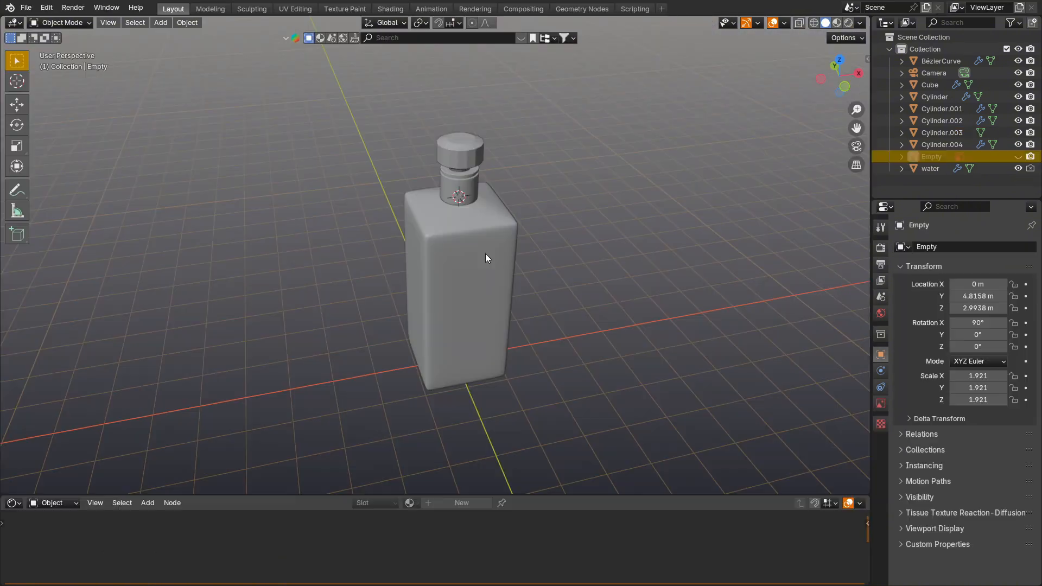
left_click(470, 142)
scroll(468, 154, "up", 1)
key("F2")
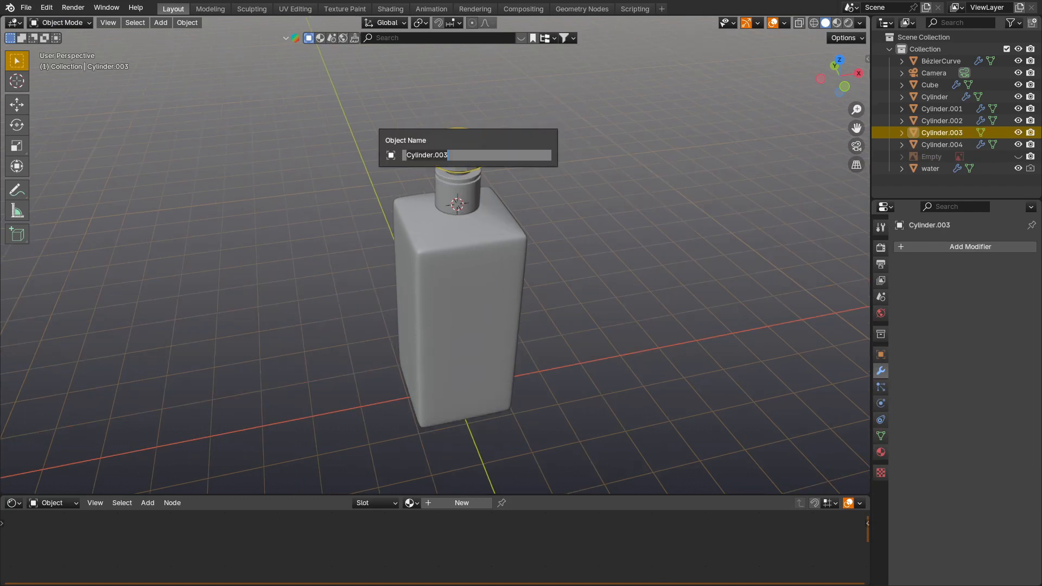
type("cap")
key("Return")
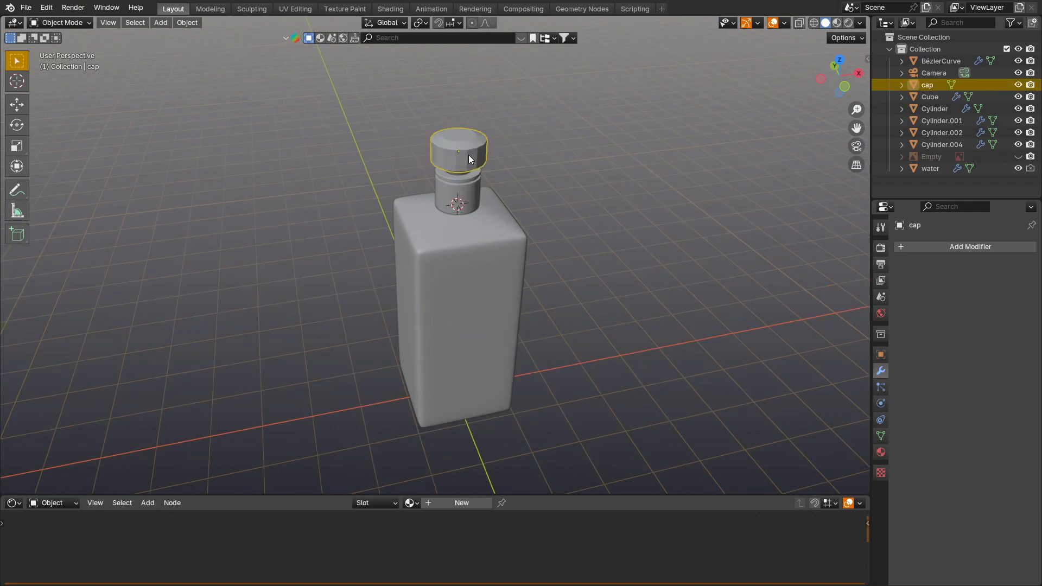
Step: Rename the tapered stopper beneath the faceted cap as "cap2"
scroll(455, 162, "up", 4)
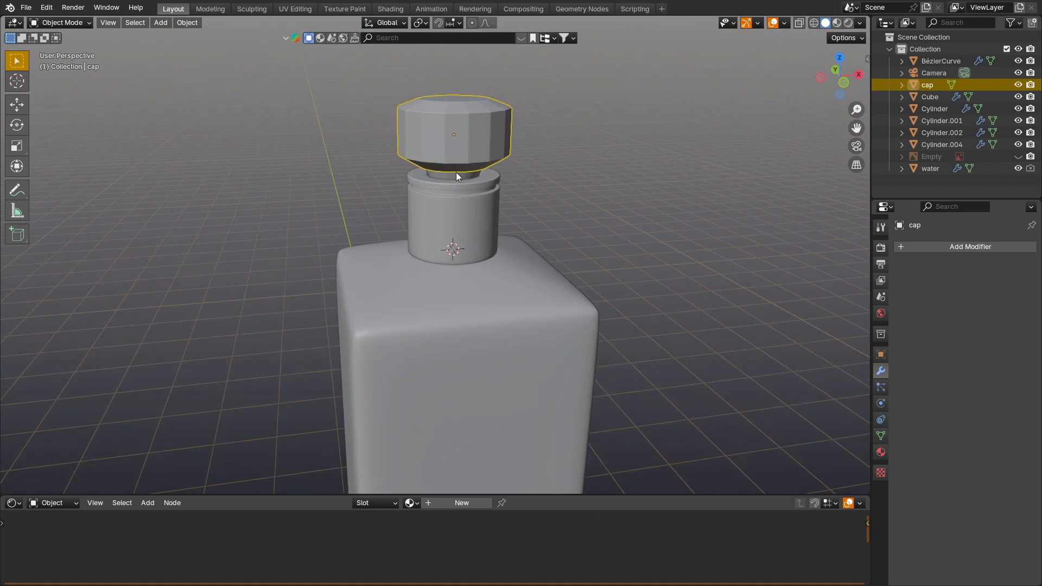
left_click(454, 178)
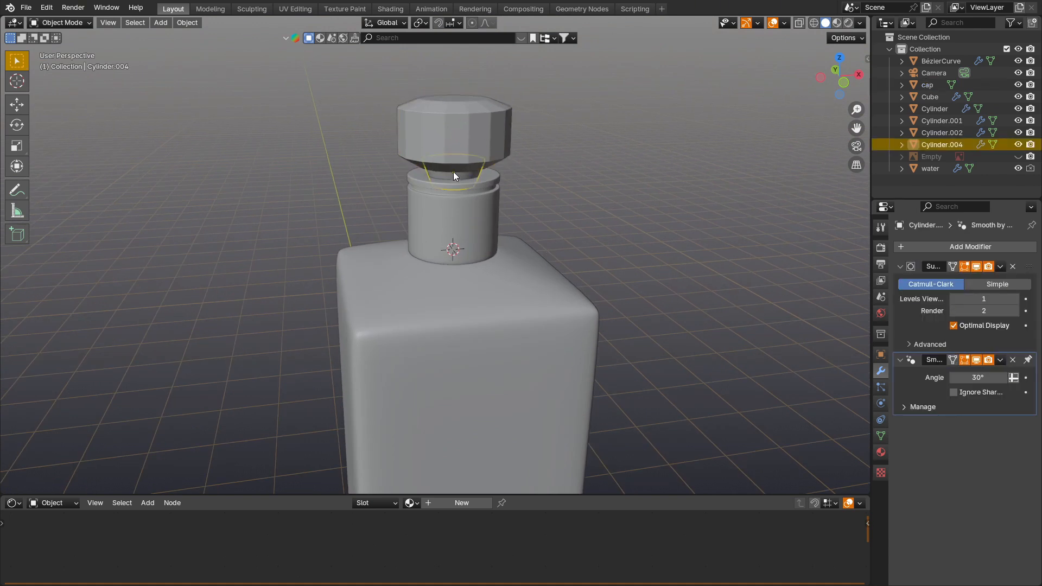
key("F2")
type("cap2")
key("Return")
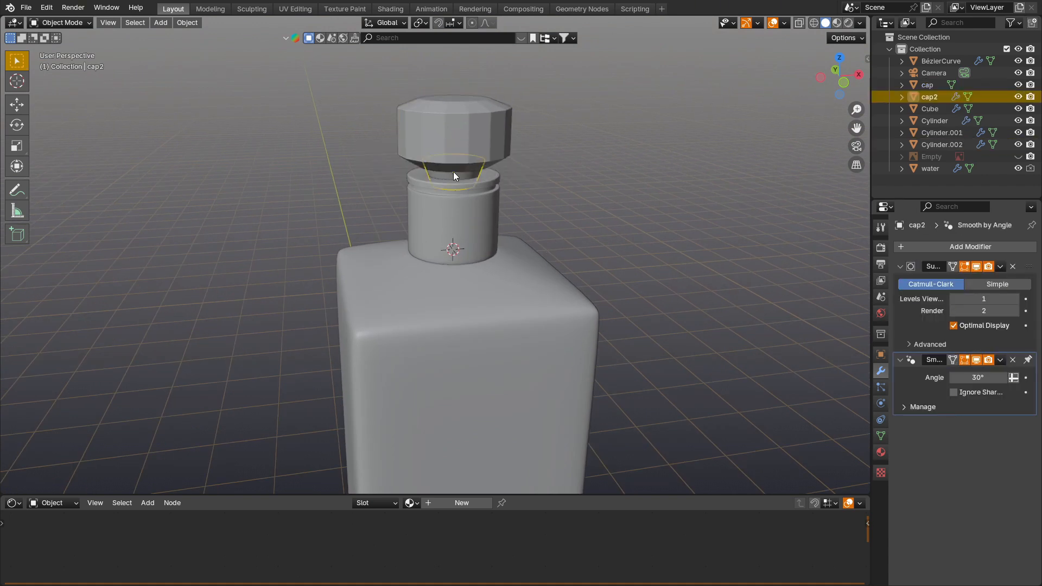
Step: Rename the grooved neck cylinder below the stopper as "cap3"
left_click(454, 207)
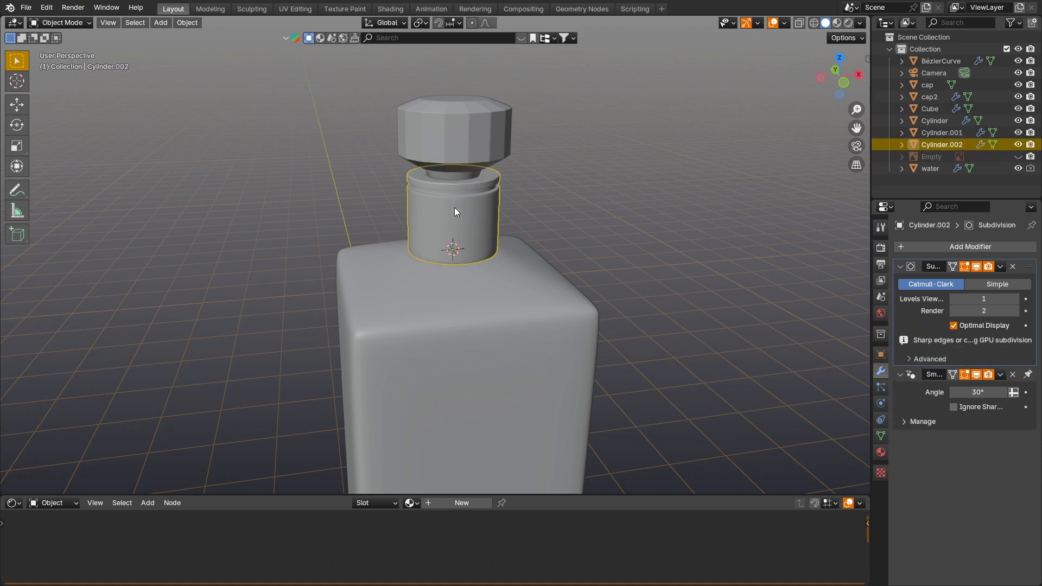
key("F2")
type("cap3")
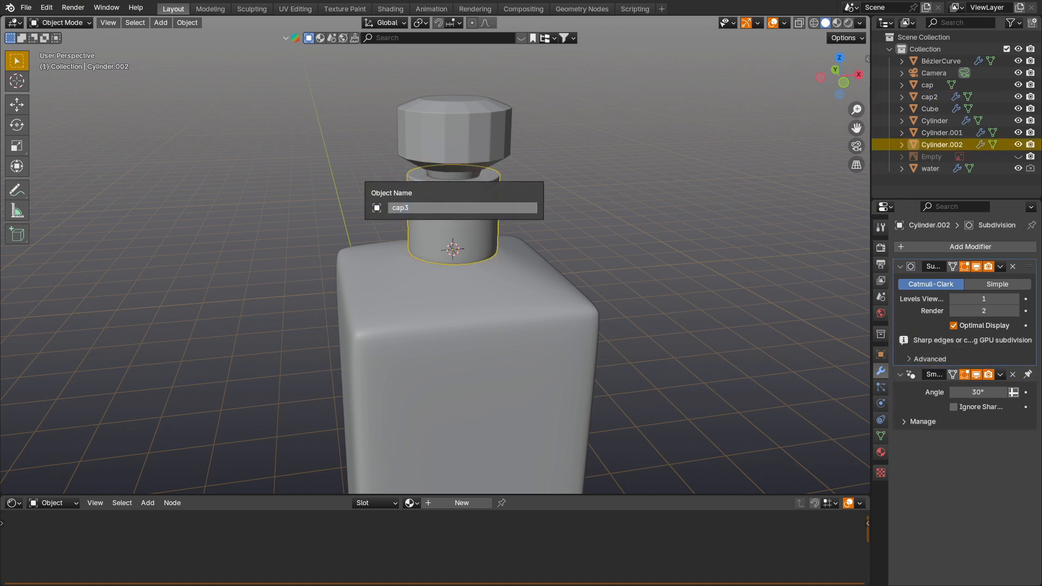
key("Return")
Step: Select the cap, cap2 and cap3 objects together and hide them in the viewport
scroll(563, 97, "down", 1)
left_click_drag(562, 96, 429, 178)
key("h")
Step: Hide the ring-shaped cylinder in the bottle opening and the smaller cylinder inside it
left_click(458, 226)
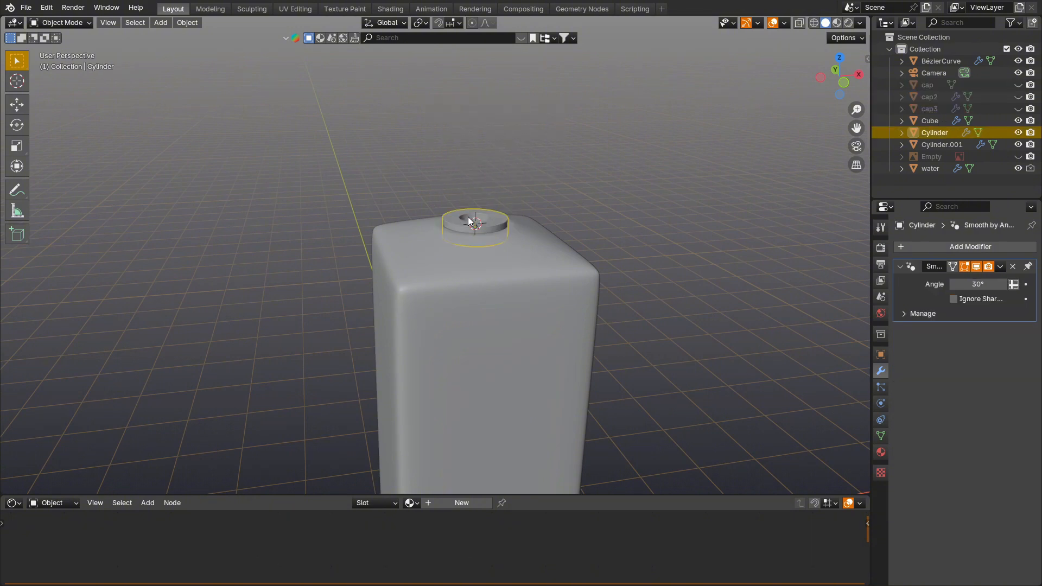
middle_click_drag(458, 225, 475, 258)
scroll(451, 236, "up", 2)
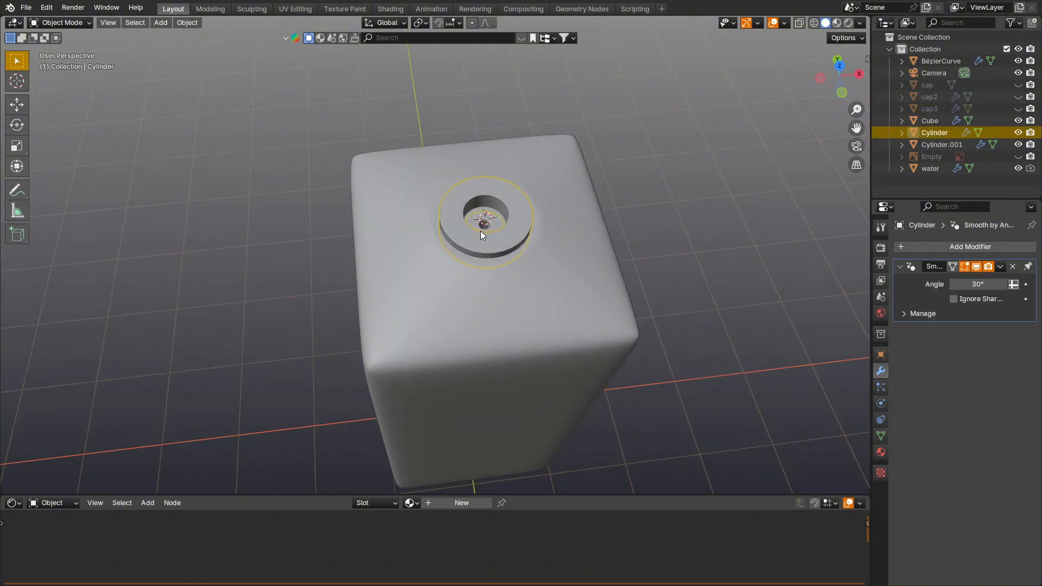
key("h")
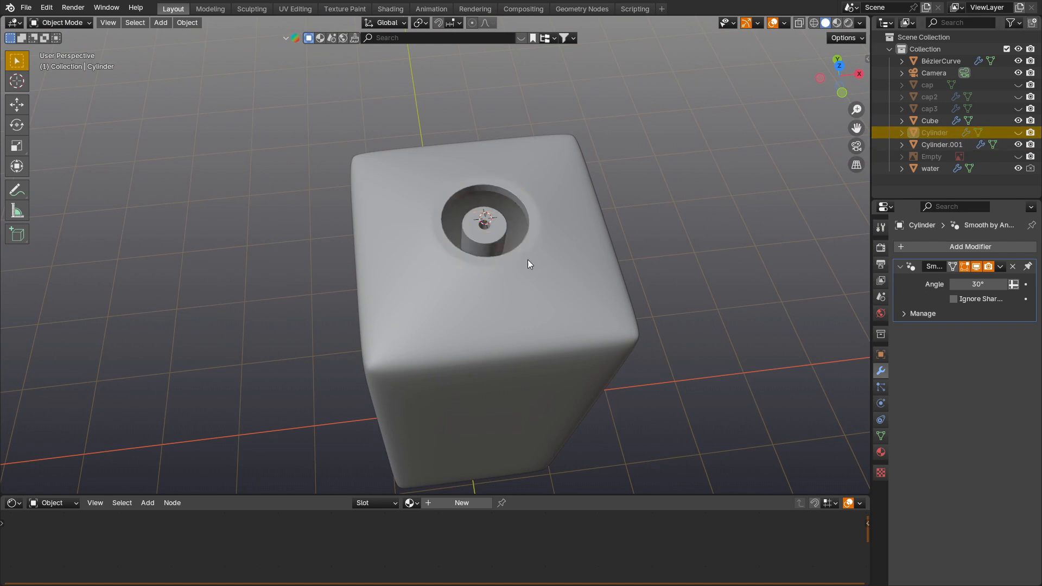
left_click(494, 238)
key("h")
Step: Rename the curved dip tube inside the bottle as "tube"
left_click(482, 246)
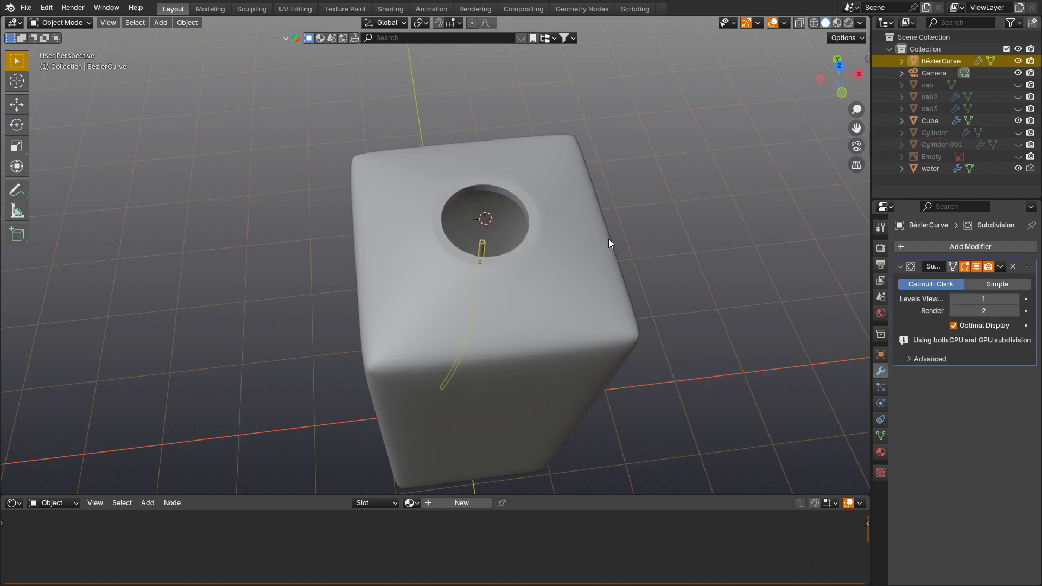
key("F2")
type("t")
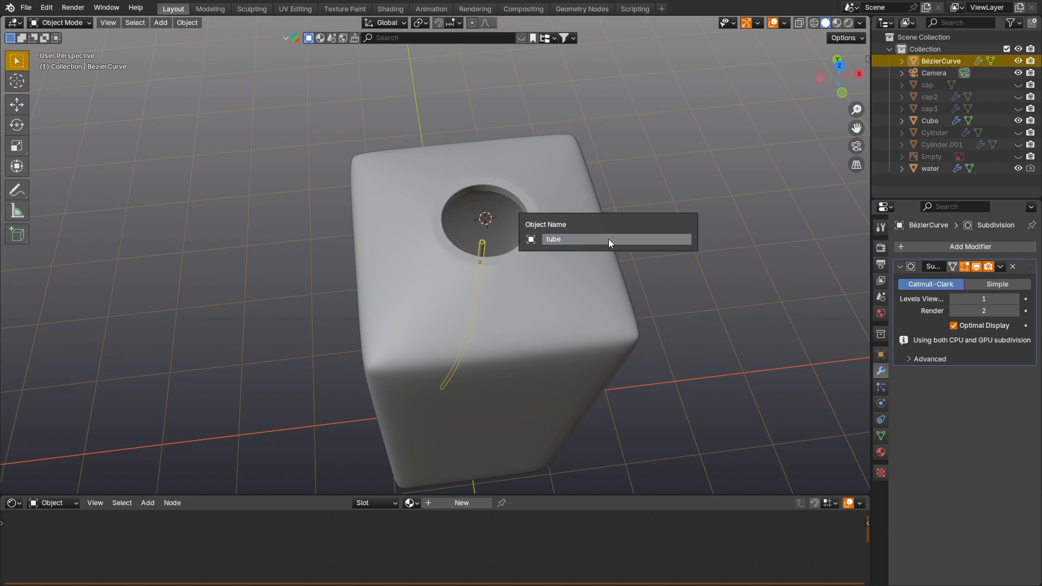
type("ube")
key("Return")
Step: Rename the outer bottle body as "bottle" and hide it, leaving the dip tube selected
left_click(537, 318)
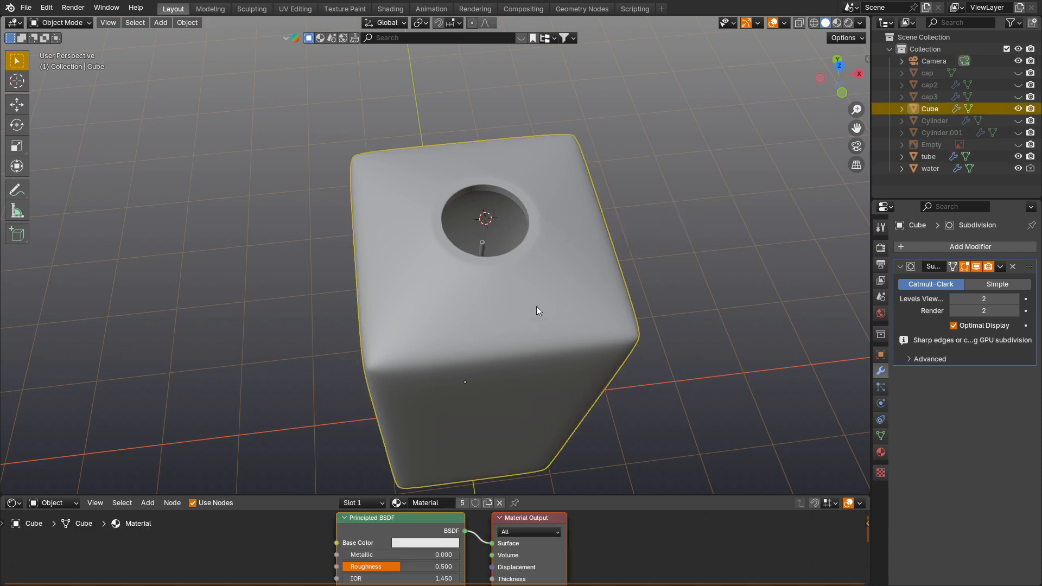
key("F2")
type("b")
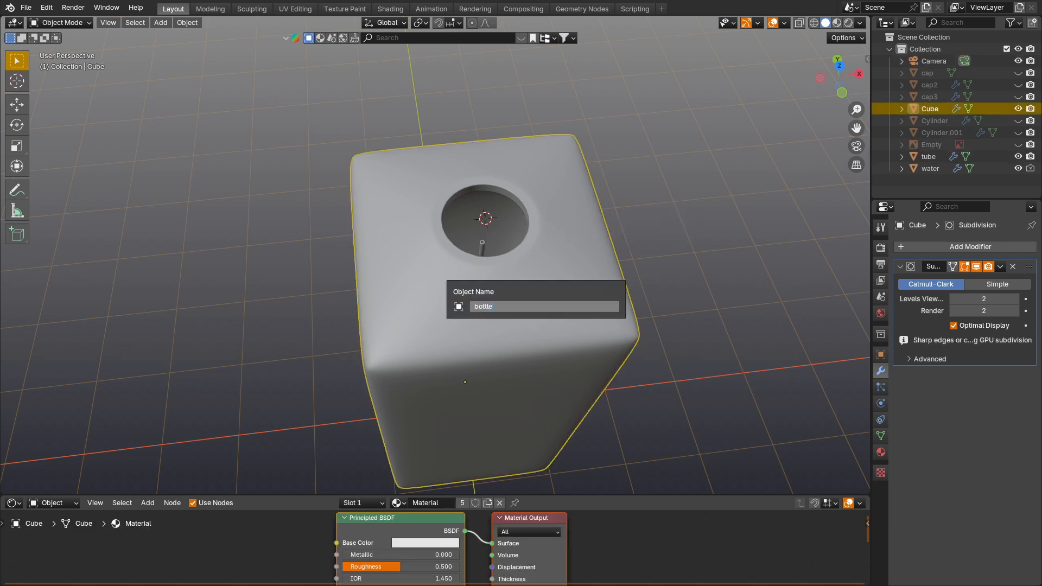
type("ottle")
key("Return")
key("h")
left_click(507, 266)
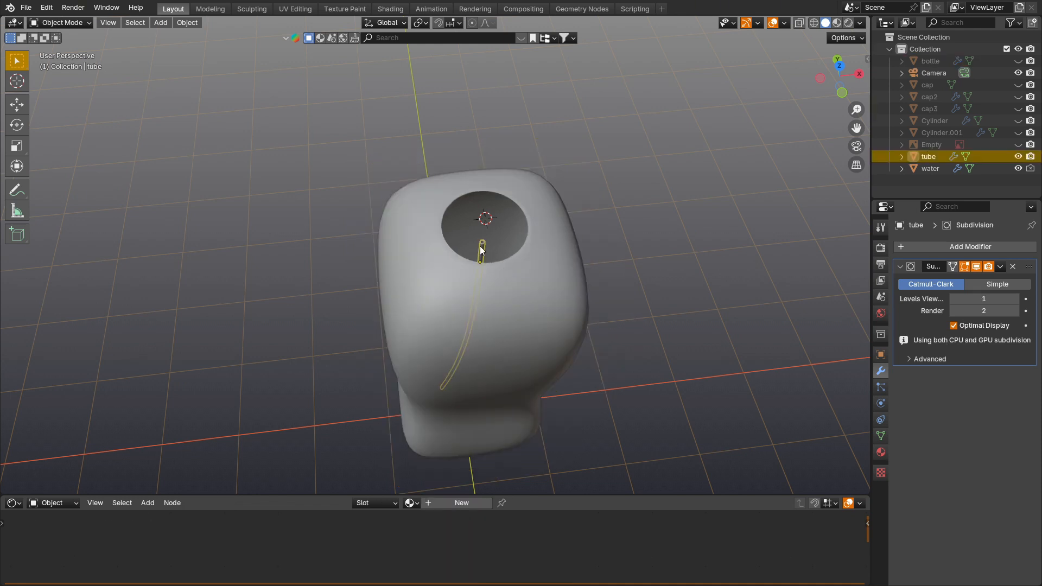
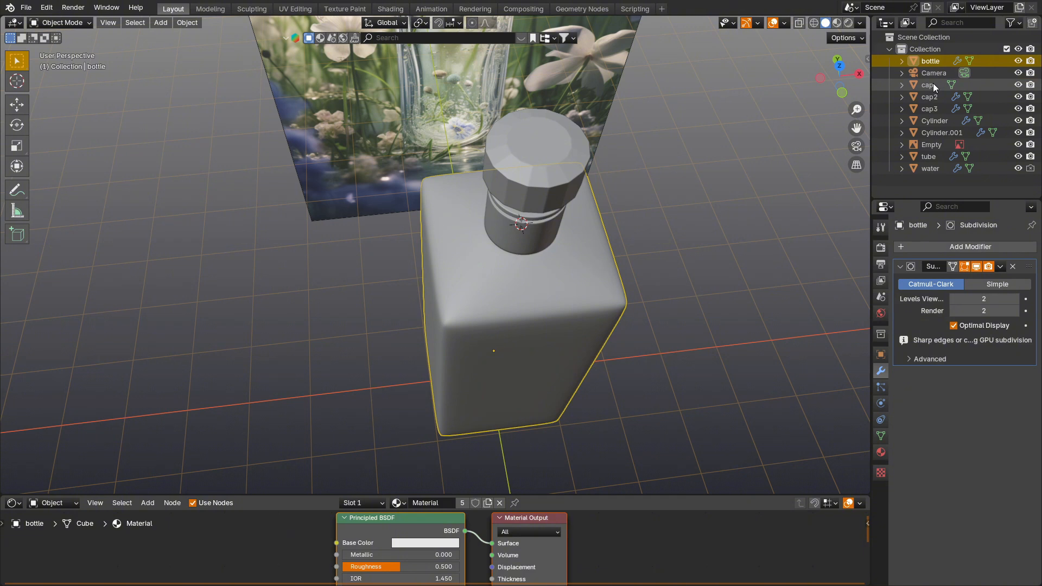
Step: Move the bottle, cap, cap2, cap3, both cylinders, tube and water objects into a new collection named "parfume"
left_click(933, 84, "ctrl")
left_click(936, 96, "ctrl")
left_click(935, 108, "ctrl")
left_click(936, 121, "ctrl")
left_click(936, 132, "ctrl")
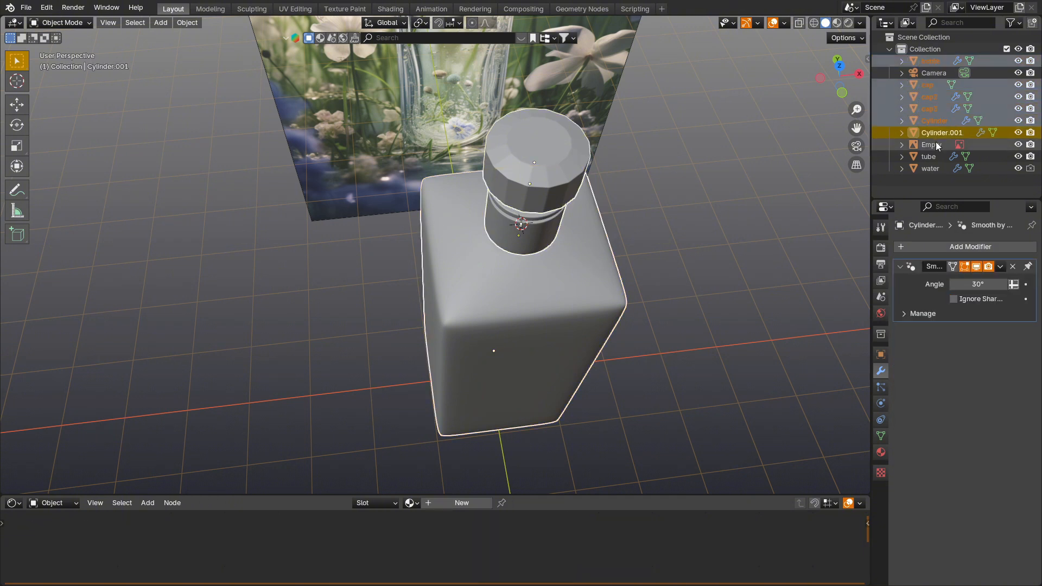
left_click(930, 156, "ctrl")
left_click(931, 168, "ctrl")
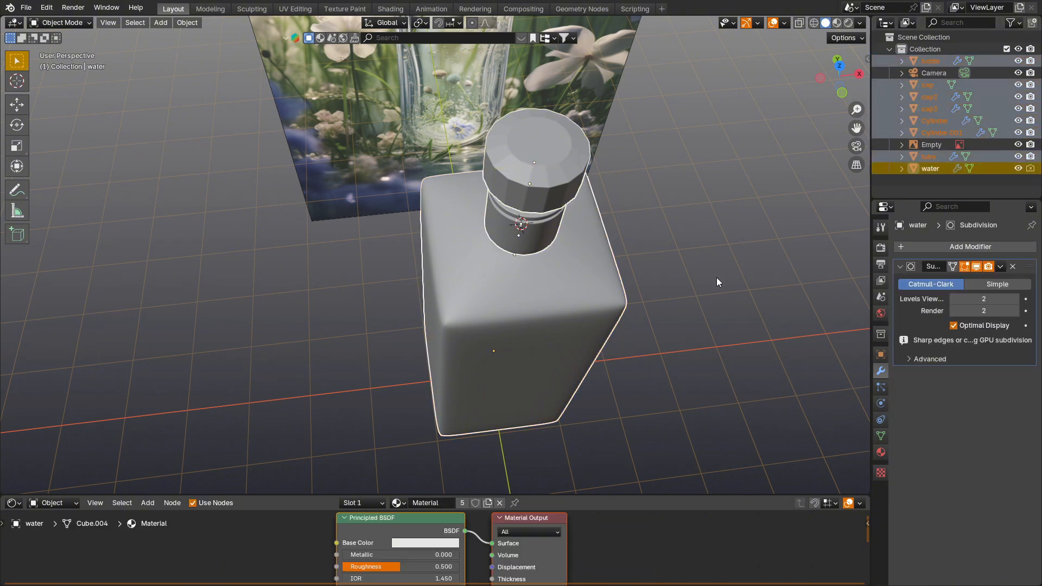
key("m")
left_click(666, 297)
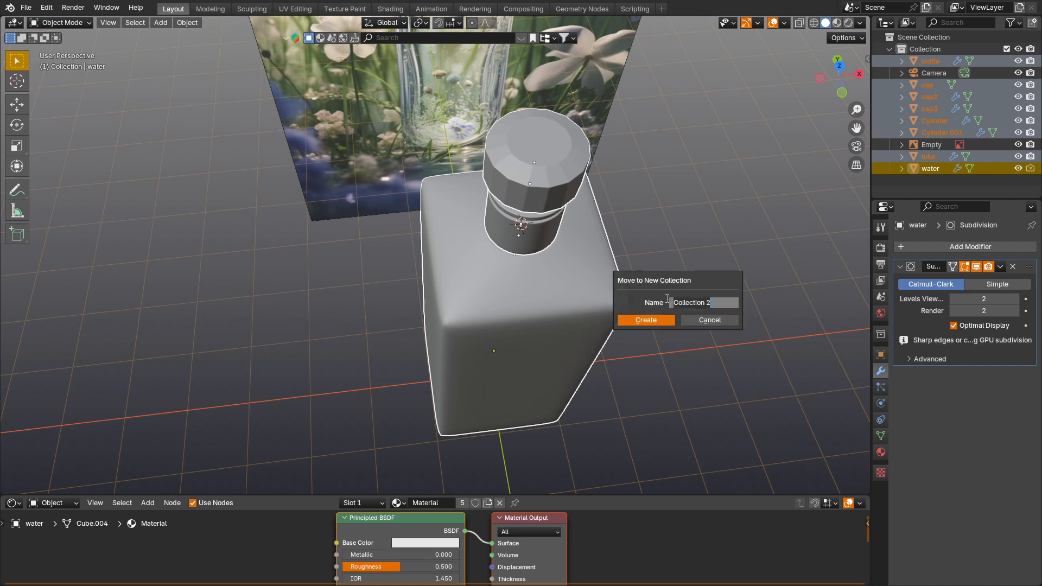
type("parfume")
key("Return")
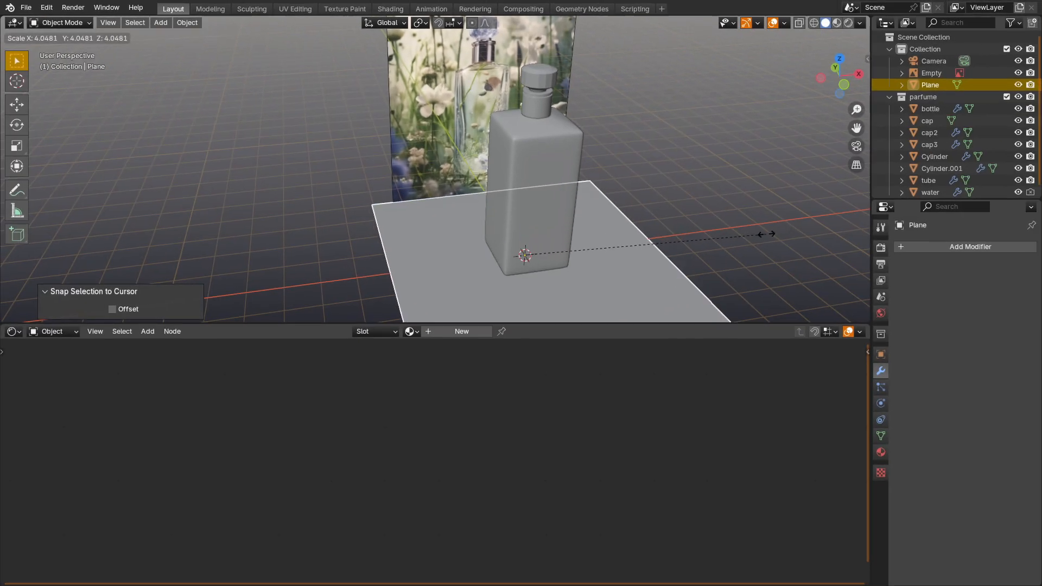
Step: Scale up the plane under the bottle so it forms a large floor around it
left_click(766, 233)
key("s")
left_click(761, 181)
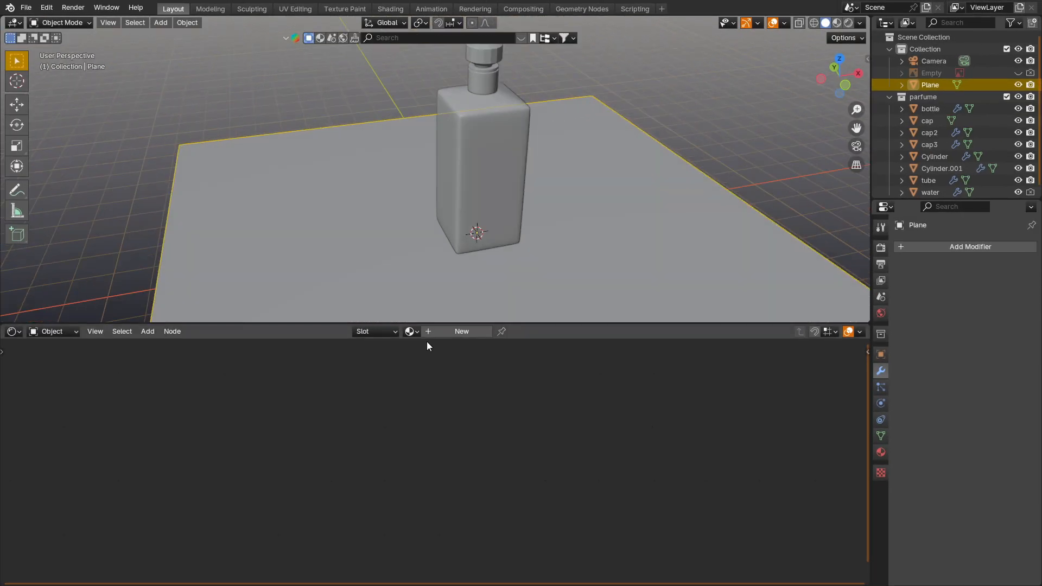
Step: Create a new material on the floor plane and name it "floor"
left_click(456, 331)
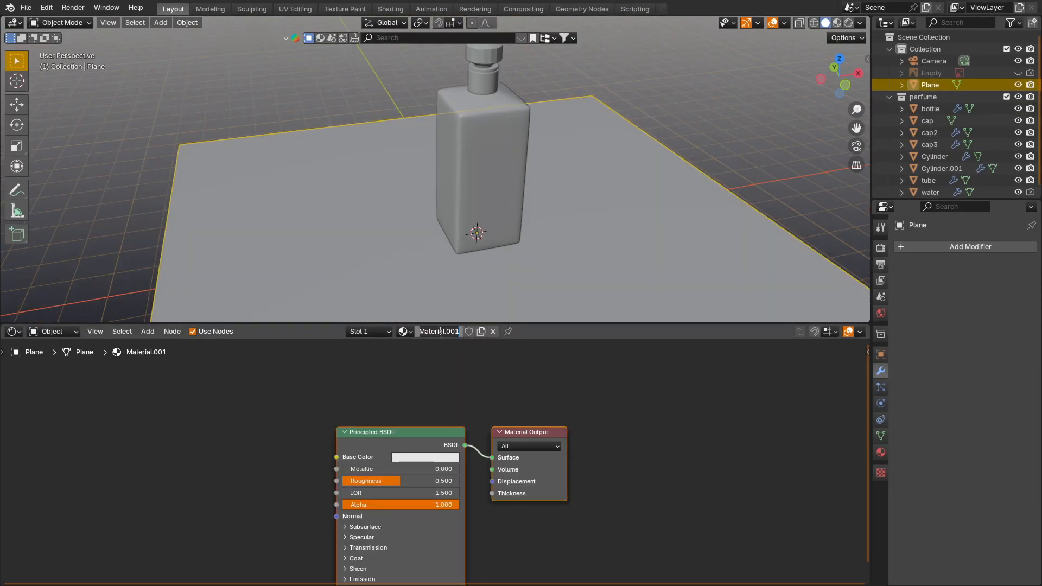
type("floor")
key("Return")
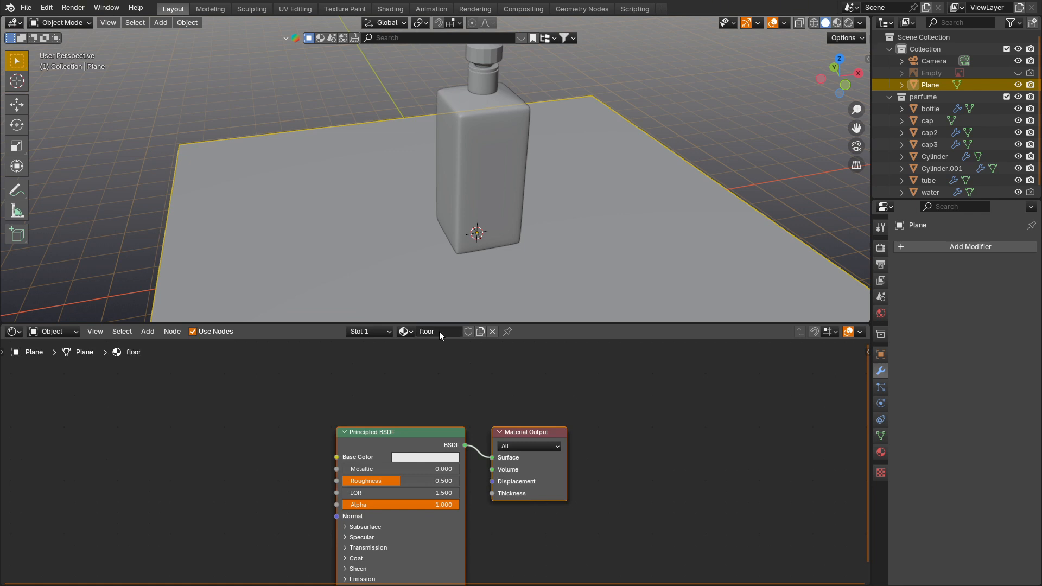
Step: Give the floor material a very dark blue base color (hue 0.608, saturation 0.534, value 0.033) and switch the viewport to rendered shading
left_click(435, 458)
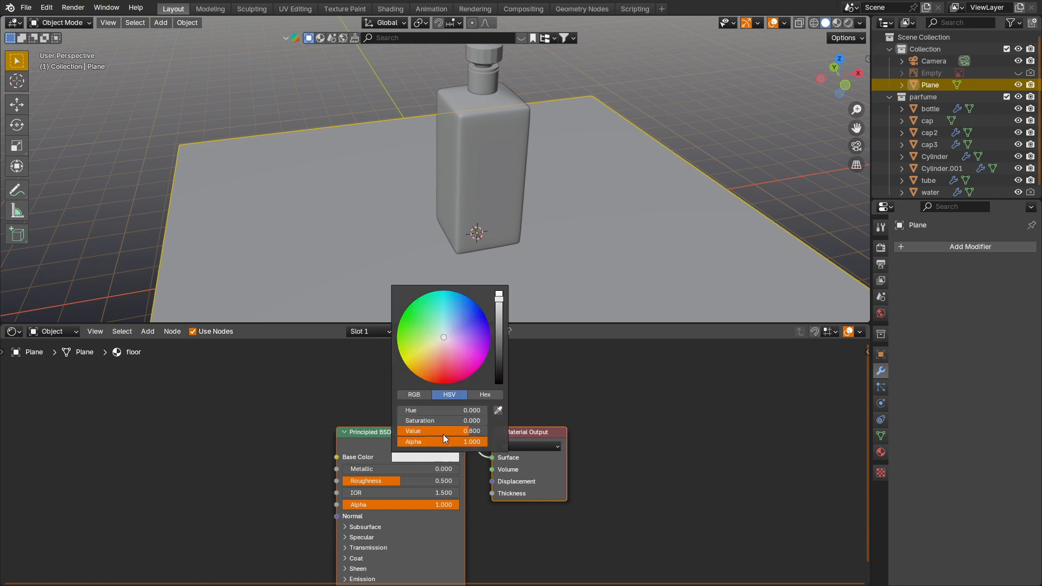
left_click(457, 322)
left_click(453, 323)
left_click_drag(497, 341, 499, 365)
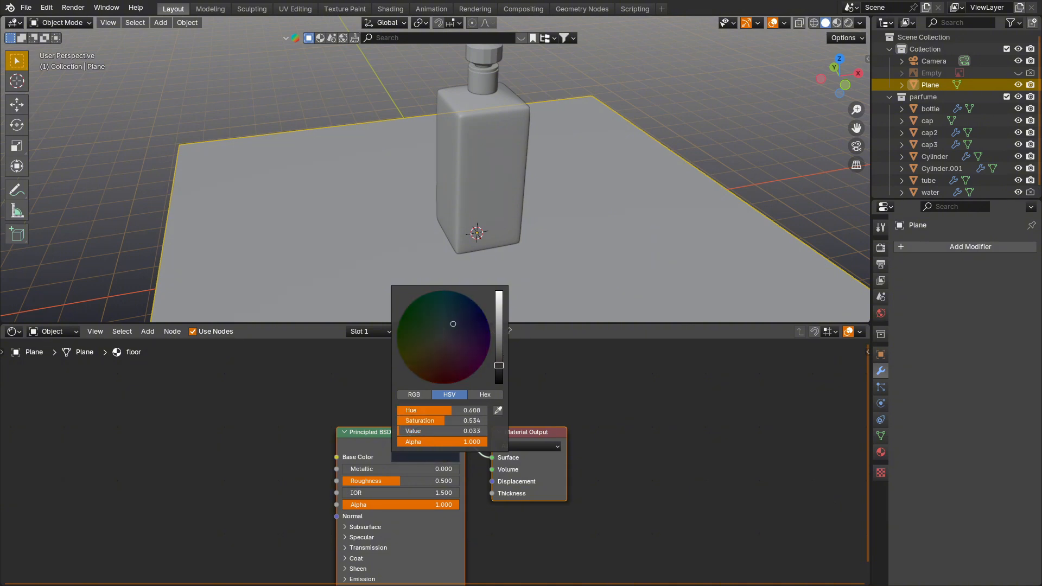
key("z")
left_click(572, 186)
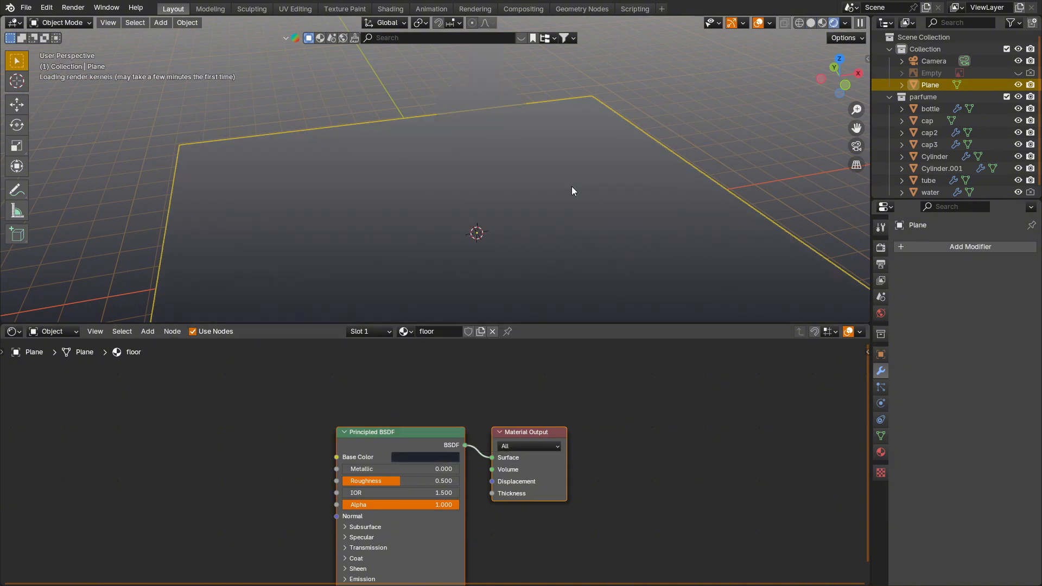
Step: Light the world with the DayEnvironmentHDRI044_4K-HDR.exr environment texture, including mapping nodes, and set the background strength to 1
left_click(72, 332)
left_click(54, 373)
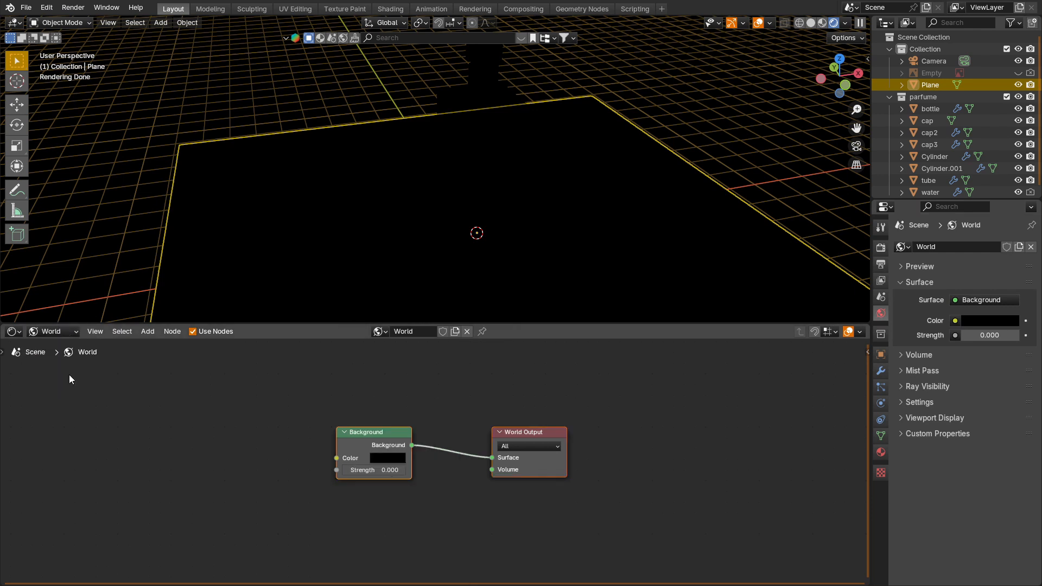
left_click(360, 429)
key("ctrl+t")
left_click(275, 480)
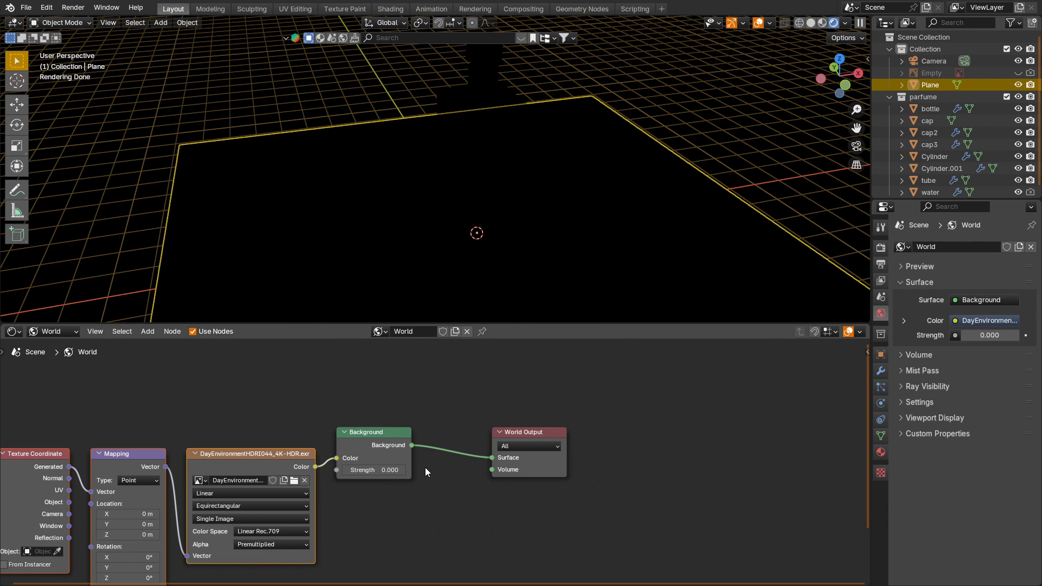
left_click(379, 470)
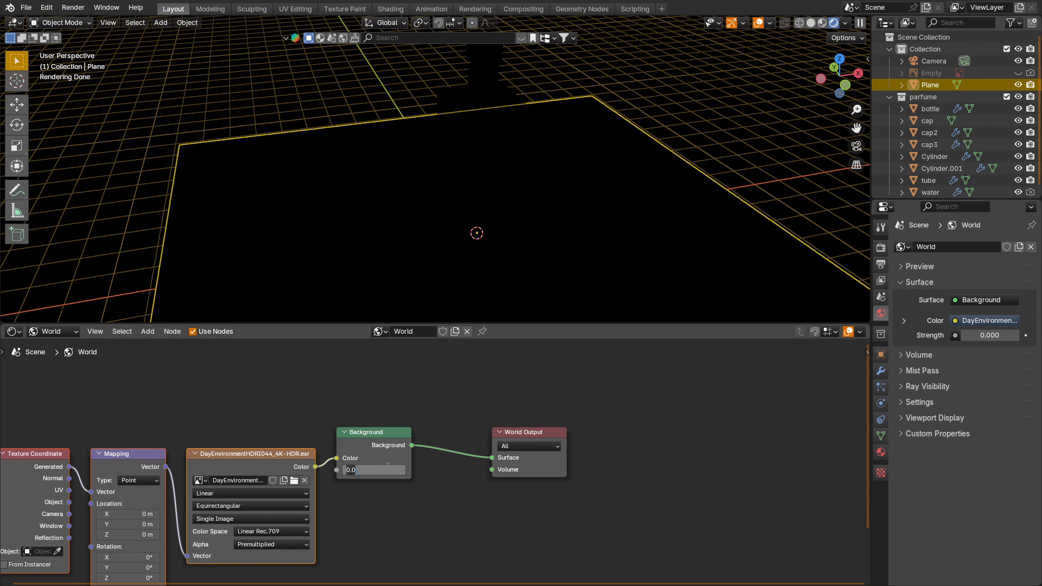
key("Return")
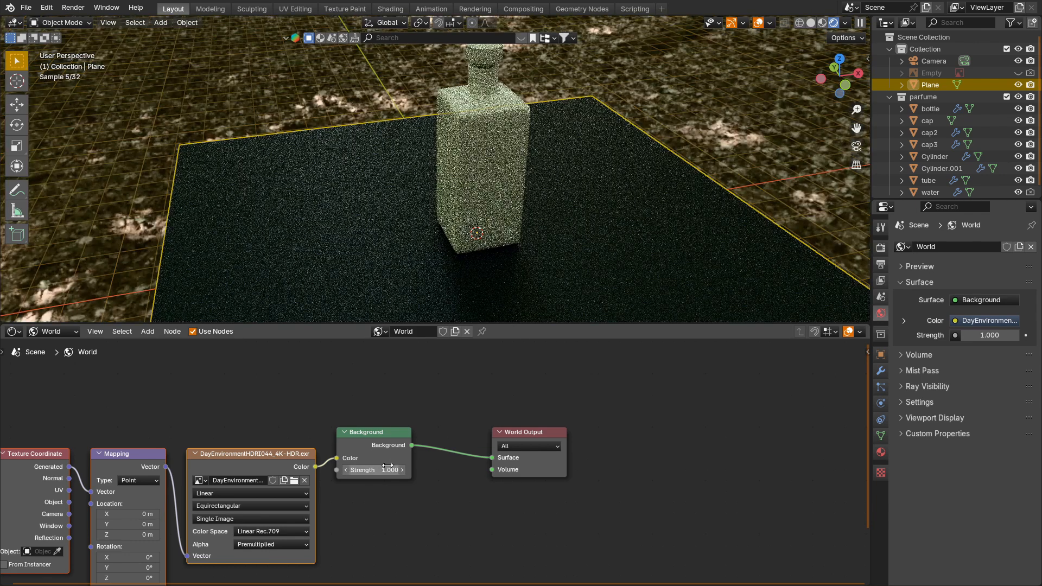
Step: Enable denoising for the Cycles viewport sampling
left_click(881, 248)
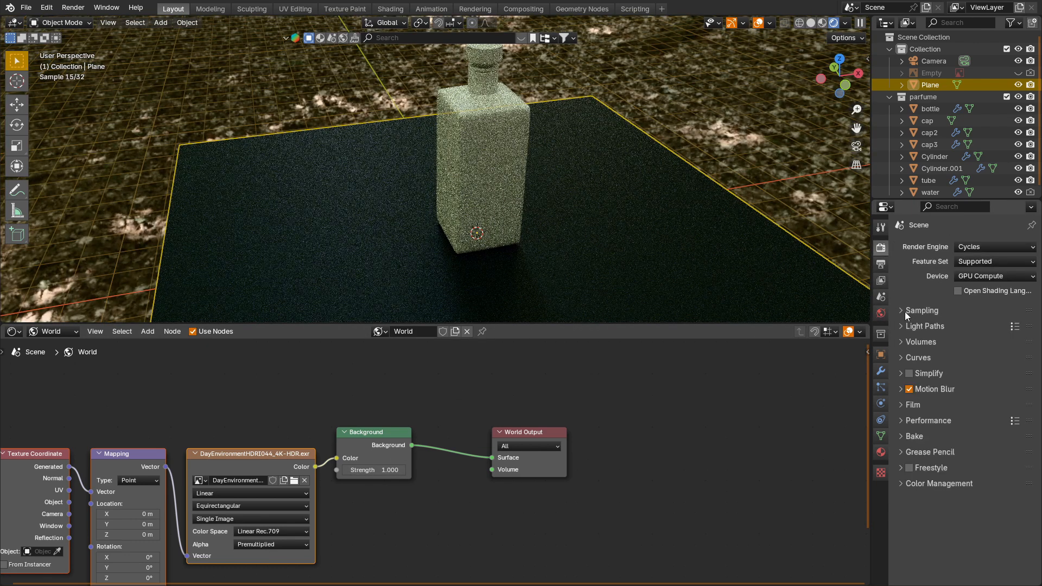
left_click(905, 311)
left_click(917, 388)
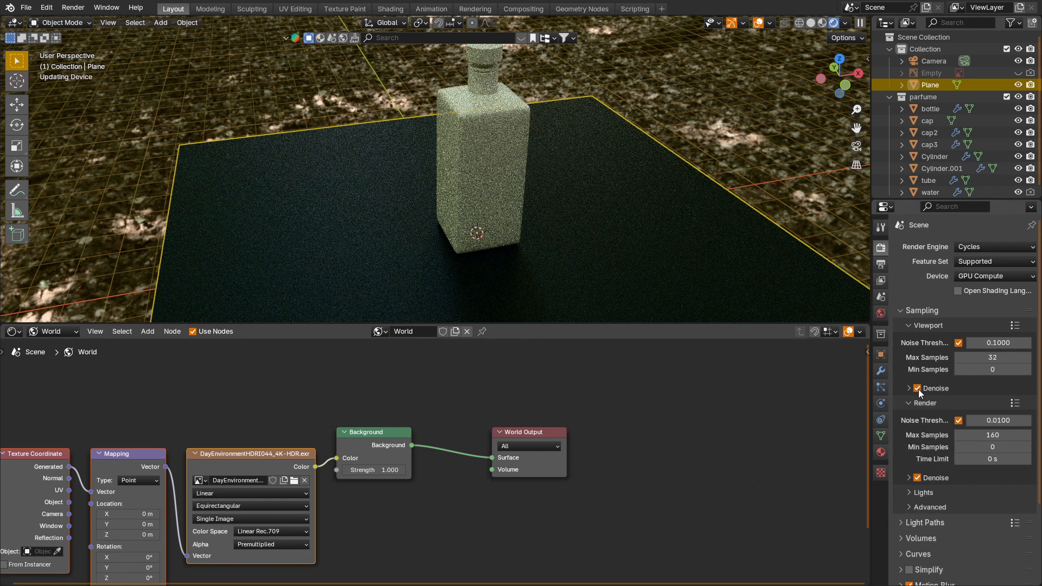
Step: Add a Noise Texture to the floor material, connect its Fac to Roughness, and attach Mapping and Texture Coordinate nodes
left_click(66, 331)
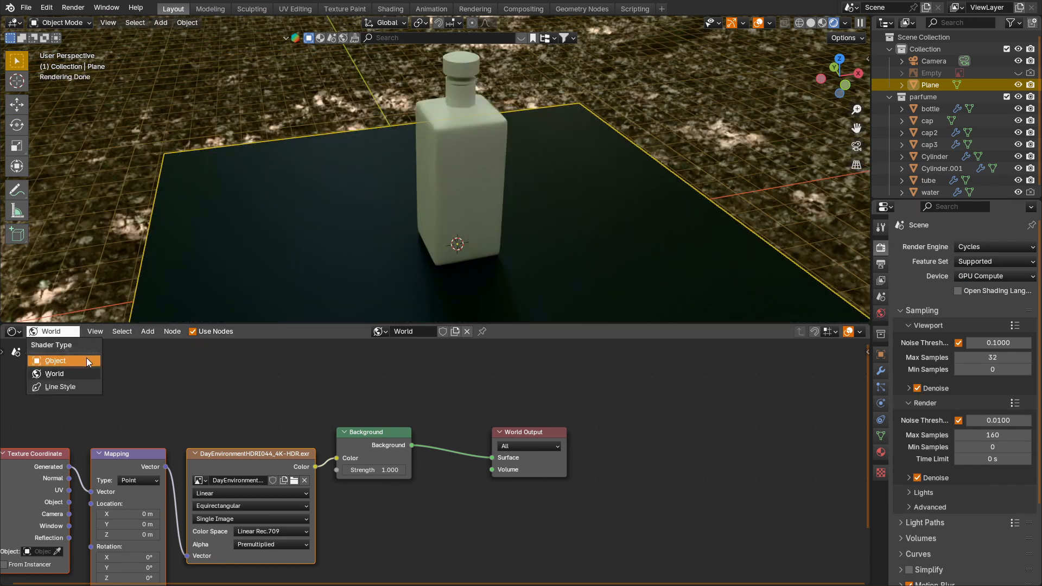
left_click(71, 360)
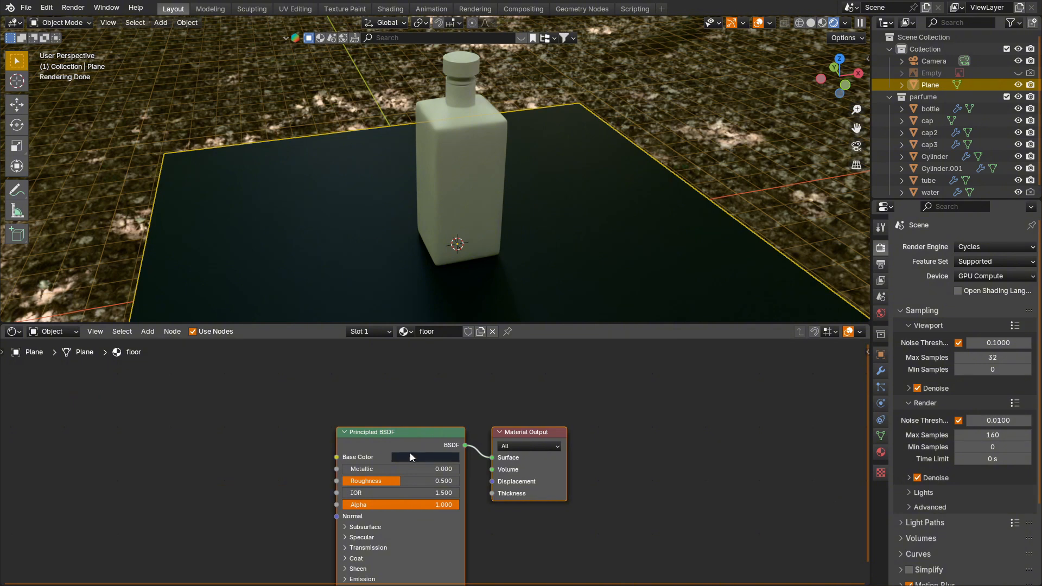
key("shift+a")
left_click(175, 446)
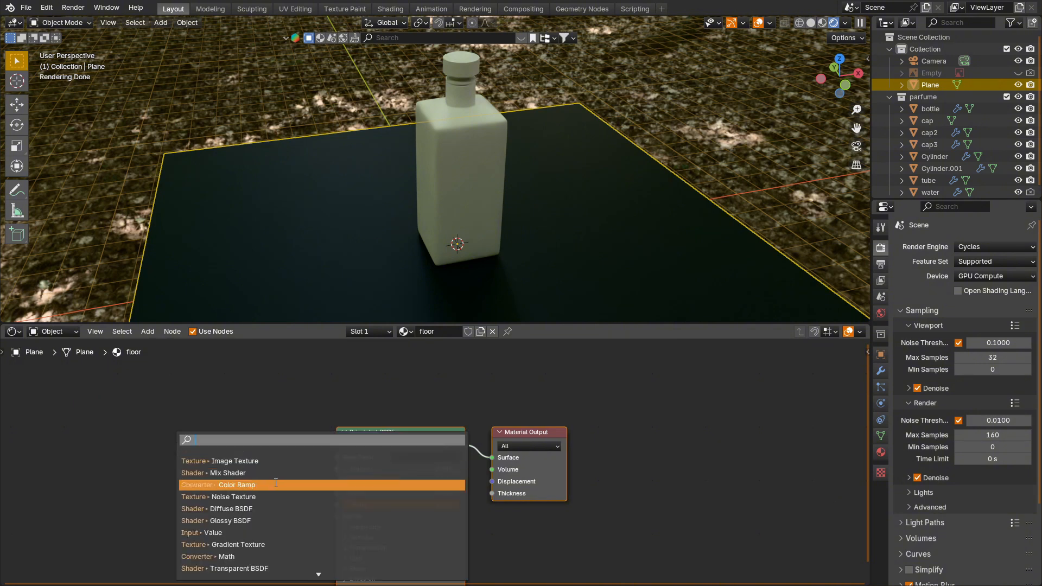
left_click(268, 496)
left_click(168, 459)
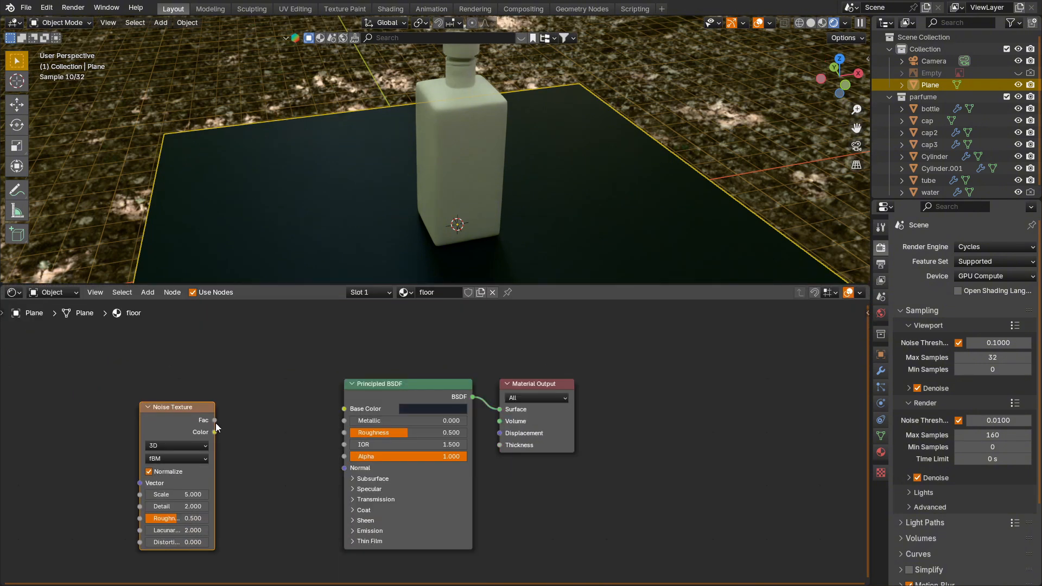
left_click_drag(215, 420, 342, 432)
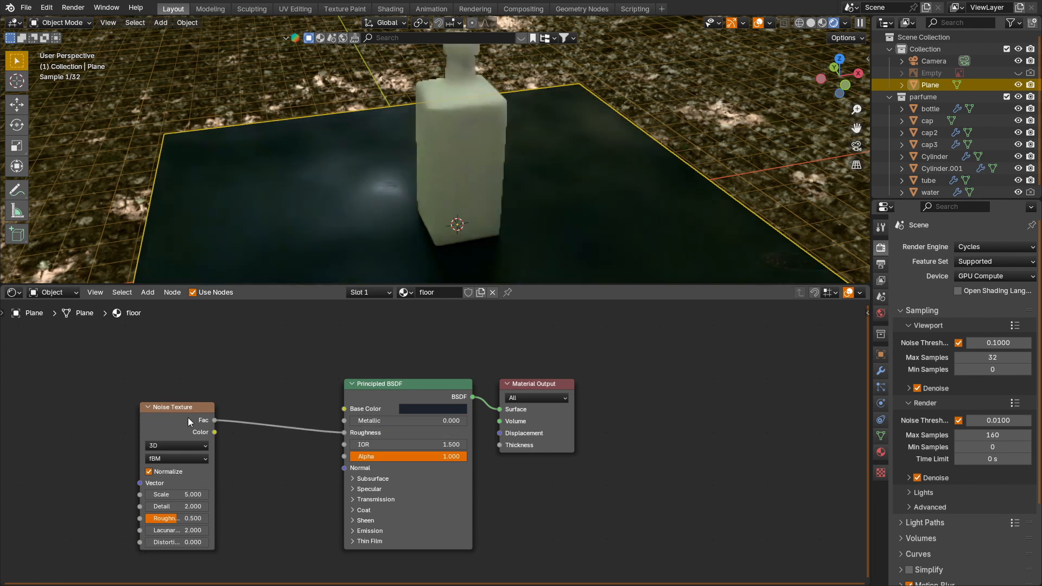
key("ctrl+t")
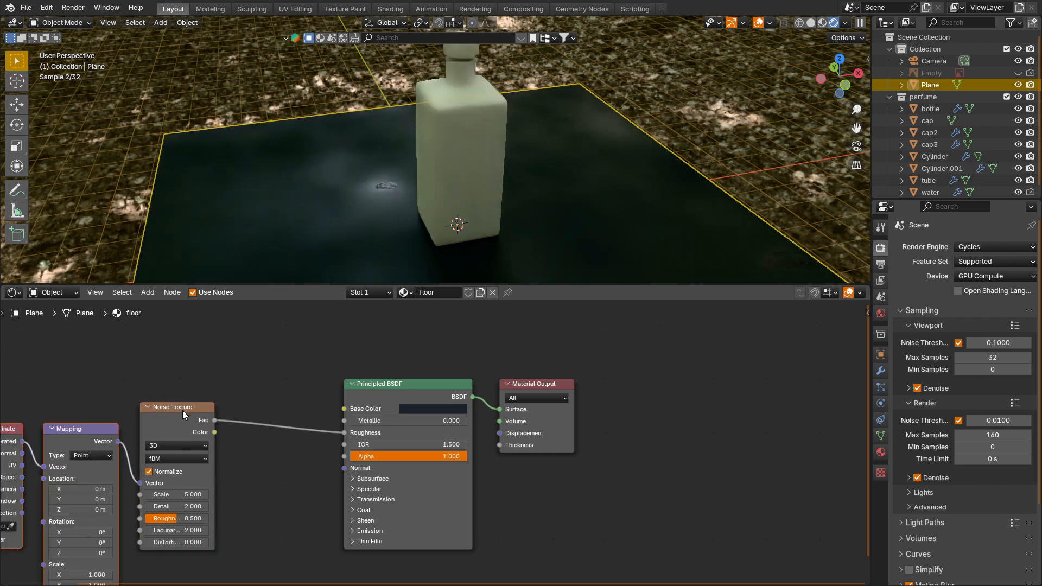
Step: Change the floor material's base color to a brighter, more saturated blue
left_click(421, 409)
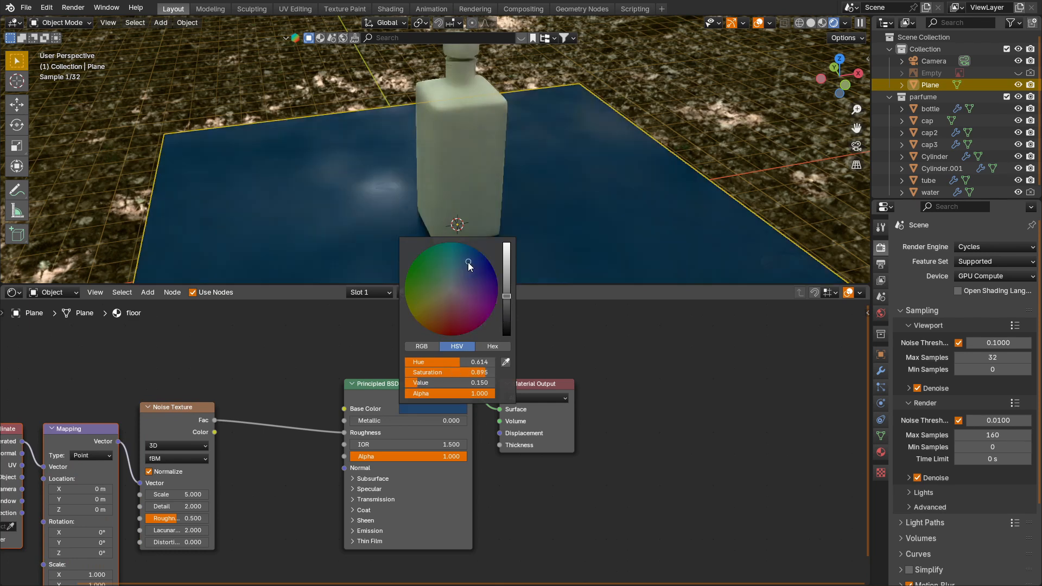
left_click_drag(461, 383, 456, 384)
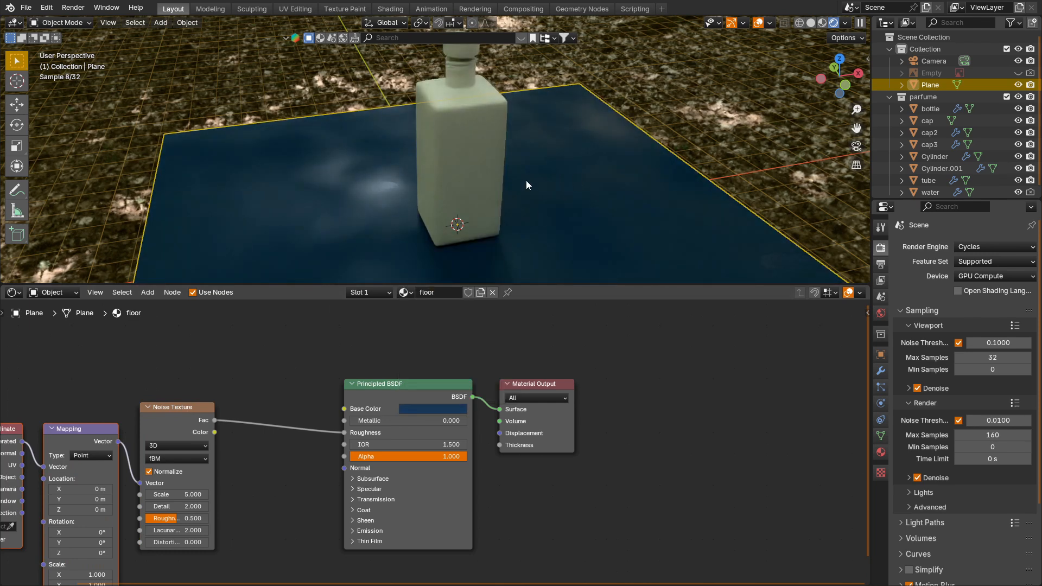
Step: Insert a Color Ramp between the floor's Noise Texture and Roughness, and move its black stop to 0.254
key("shift+a")
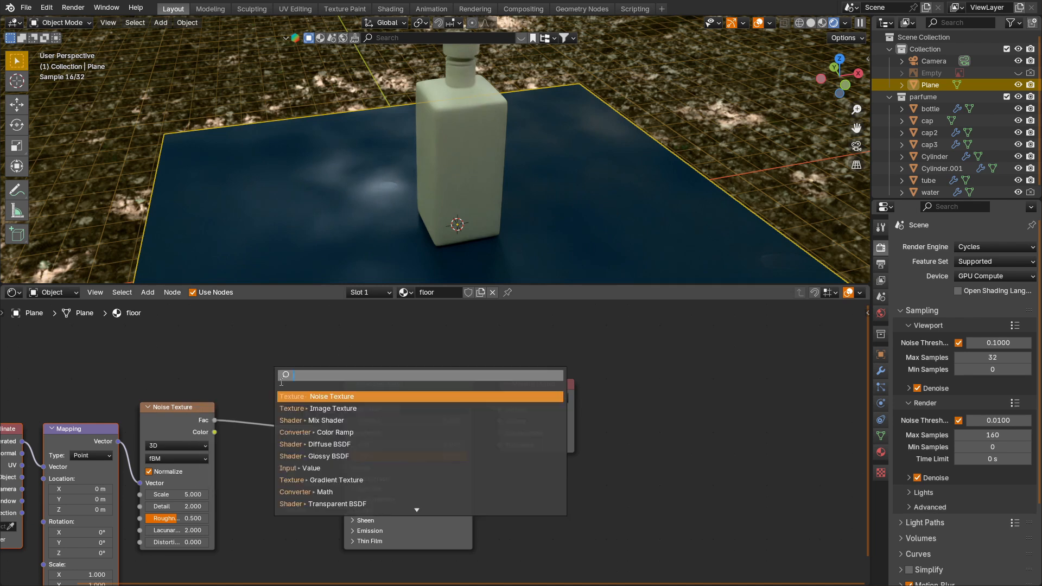
key("Down")
key("Down")
key("Down")
key("Return")
left_click(255, 454)
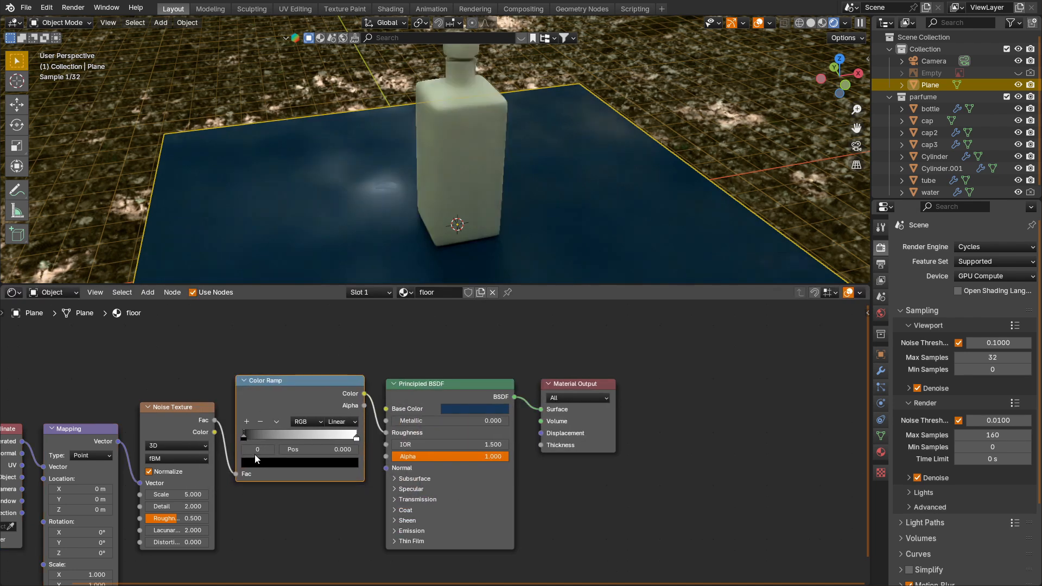
left_click_drag(246, 436, 269, 438)
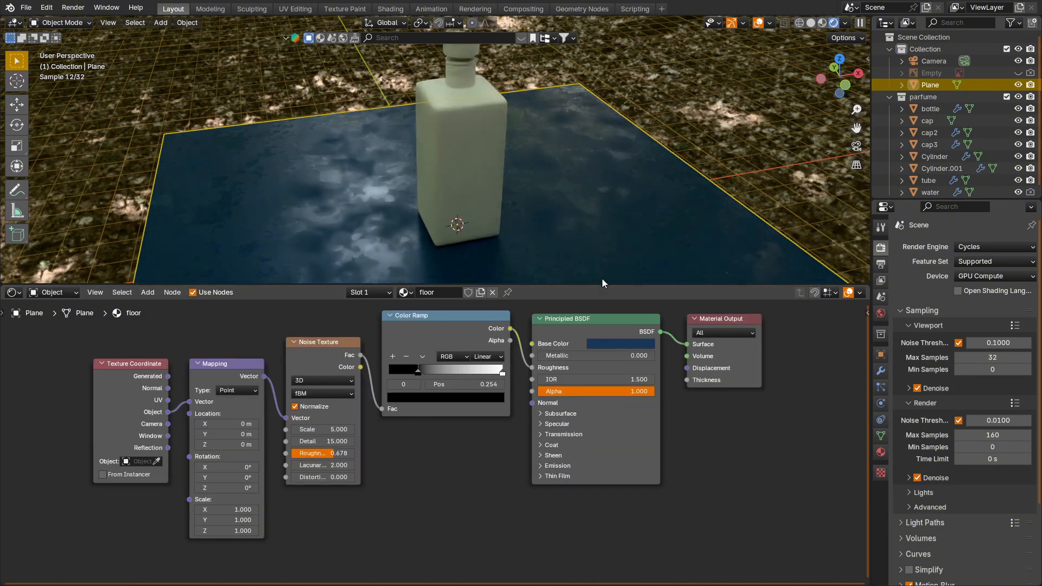
Step: Select the bottle body and rename its material to "bottle glass"
left_click_drag(602, 283, 575, 316)
left_click(487, 217)
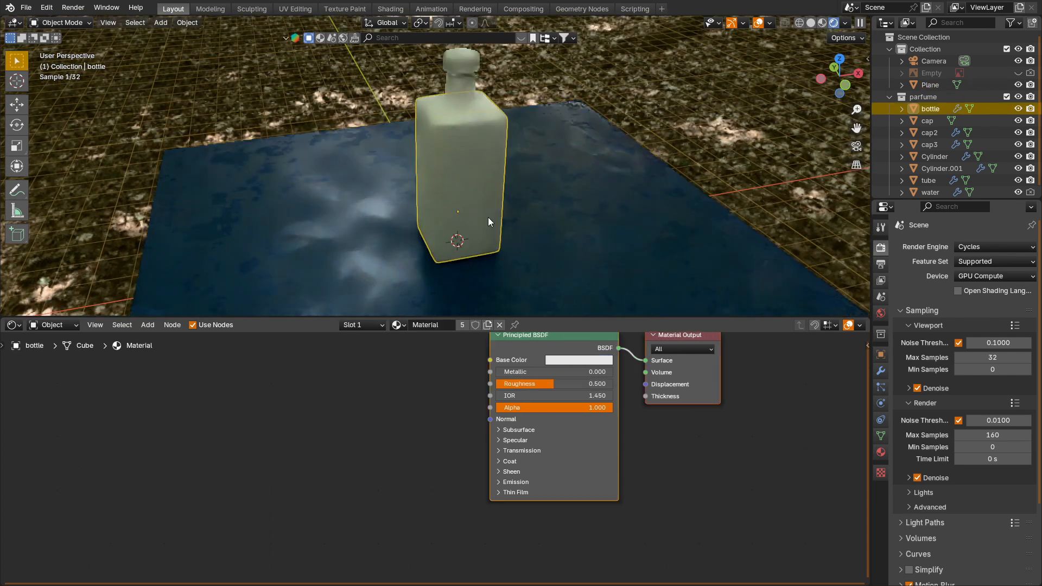
key("Home")
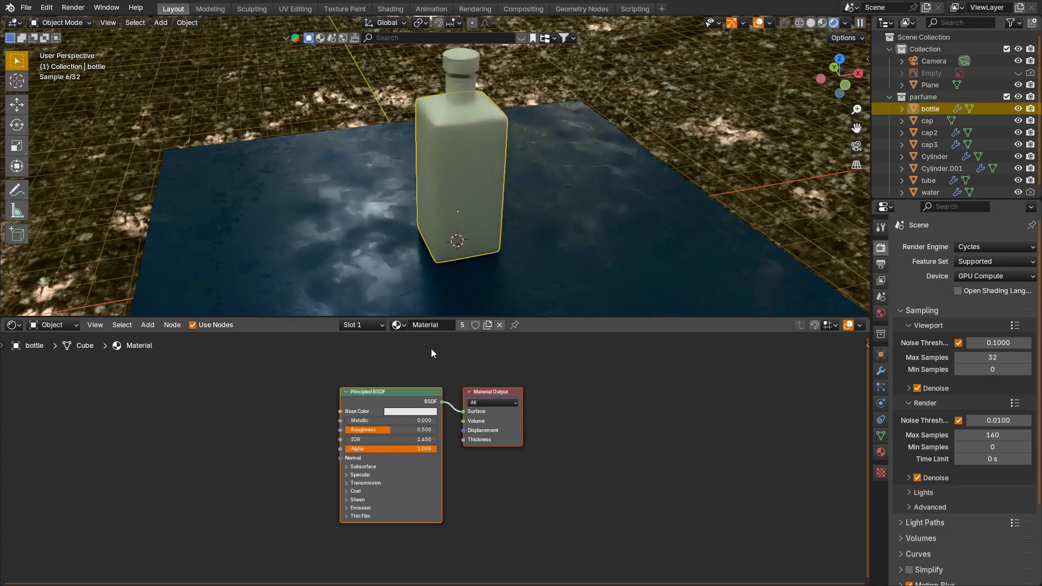
type("bottle")
key("Return")
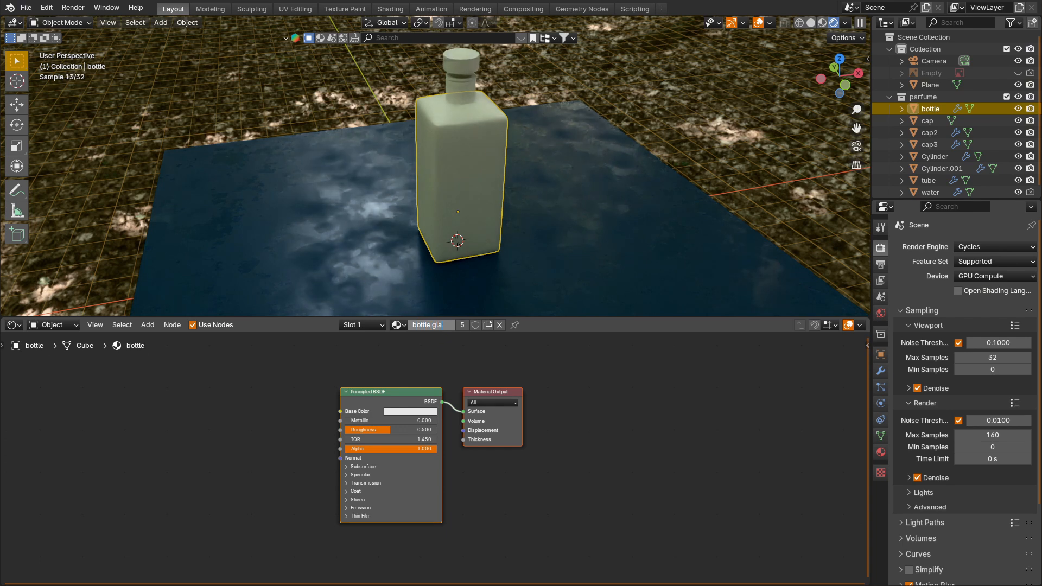
key("Return")
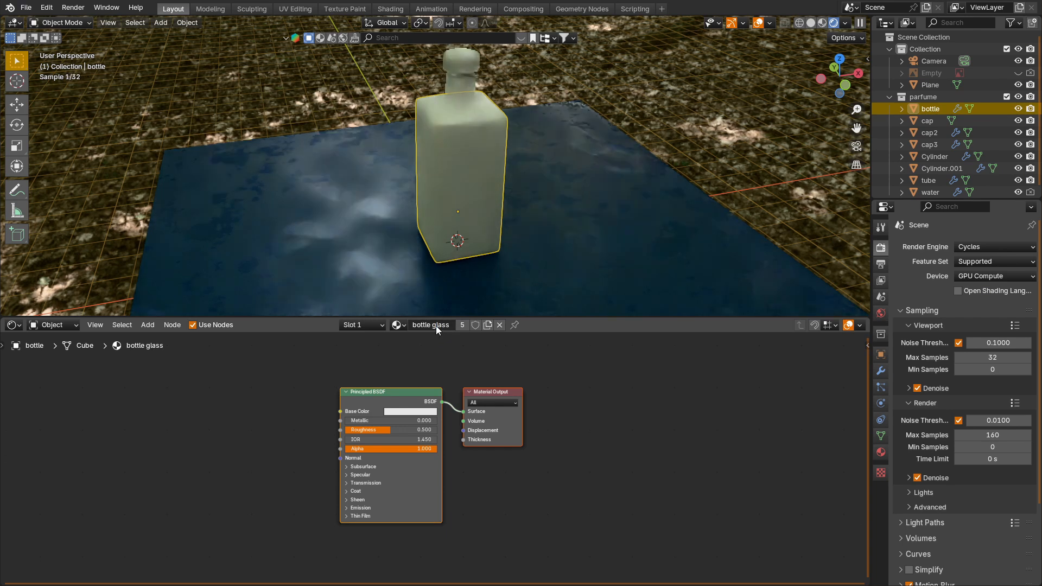
Step: Delete the Principled BSDF from the bottle glass material and add a Glossy BSDF node
left_click(404, 394)
key("x")
key("shift+a")
left_click(383, 403)
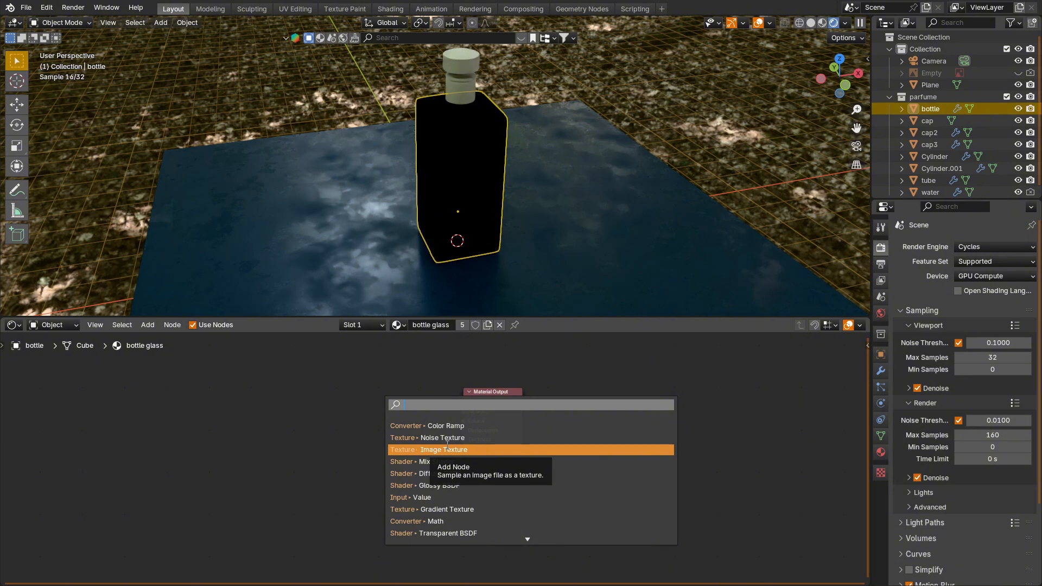
scroll(447, 444, "down", 5)
left_click(447, 425)
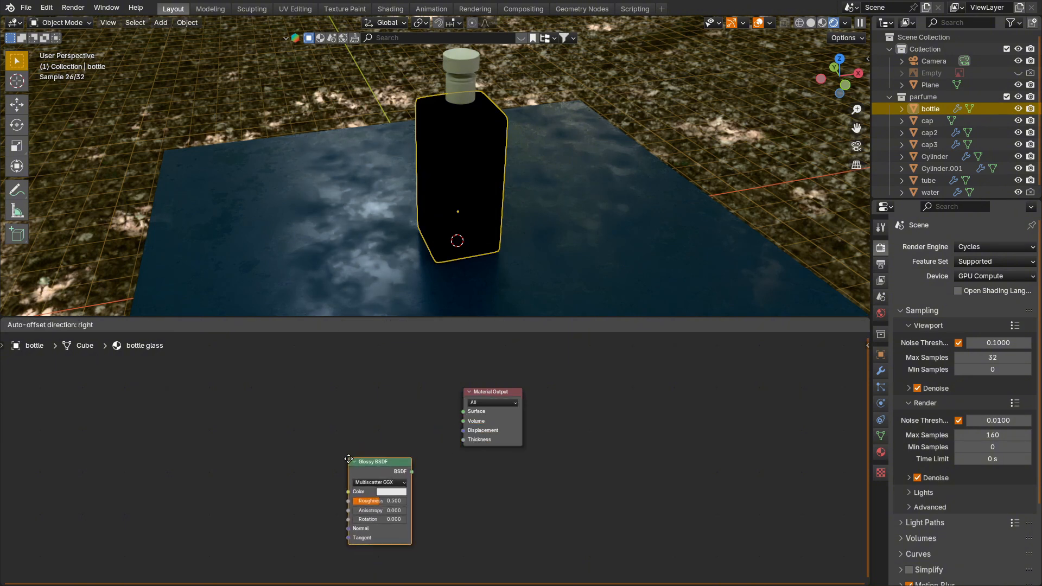
left_click(348, 459)
Step: Add a Transparent BSDF node and place it above the Glossy BSDF
key("shift+a")
type("tr")
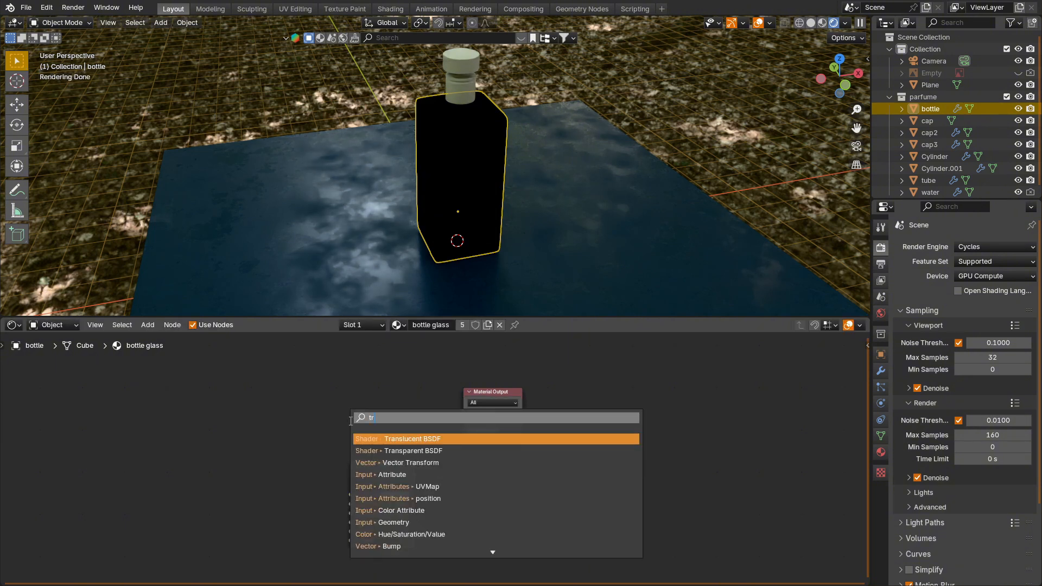
key("Down")
key("Return")
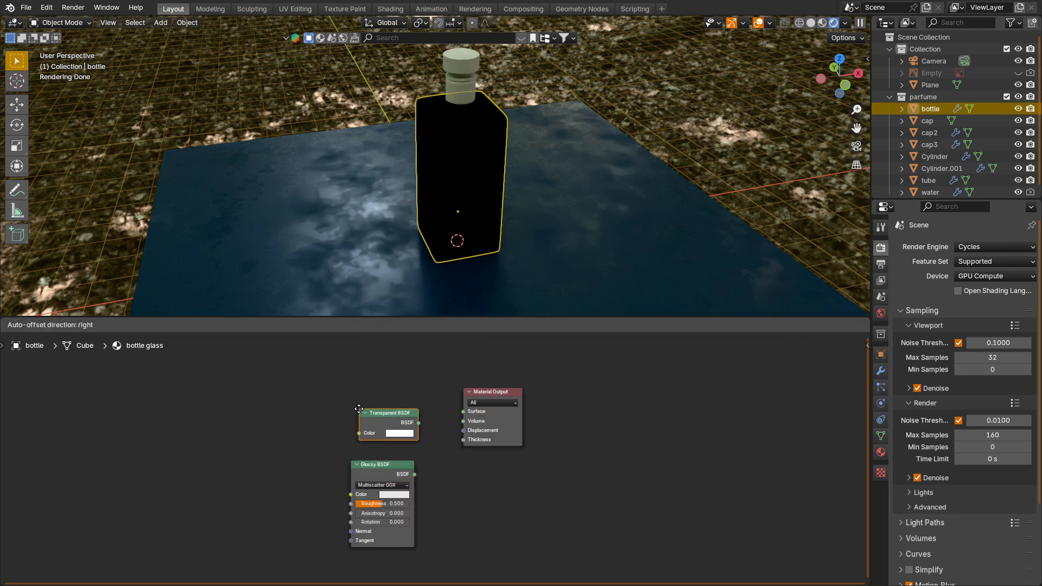
left_click(362, 412)
Step: Add a Layer Weight node above the Transparent BSDF and shift the Material Output farther away to make room for another node
key("shift+a")
type("l")
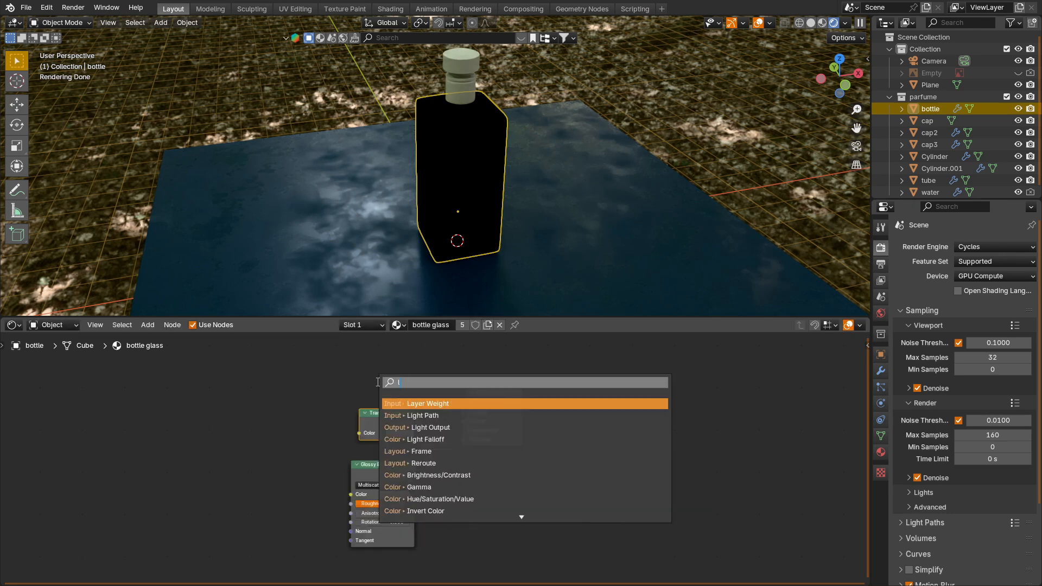
key("Return")
left_click_drag(491, 409, 568, 409)
left_click(483, 417)
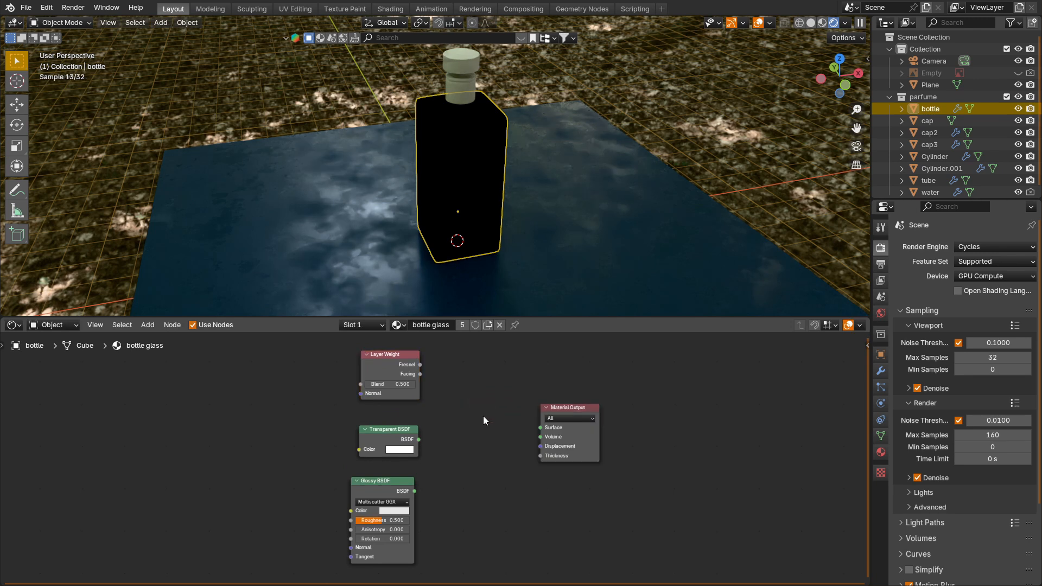
Step: Add a Mix Shader before the Material Output and connect its Shader output to Surface
key("shift+a")
left_click(471, 421)
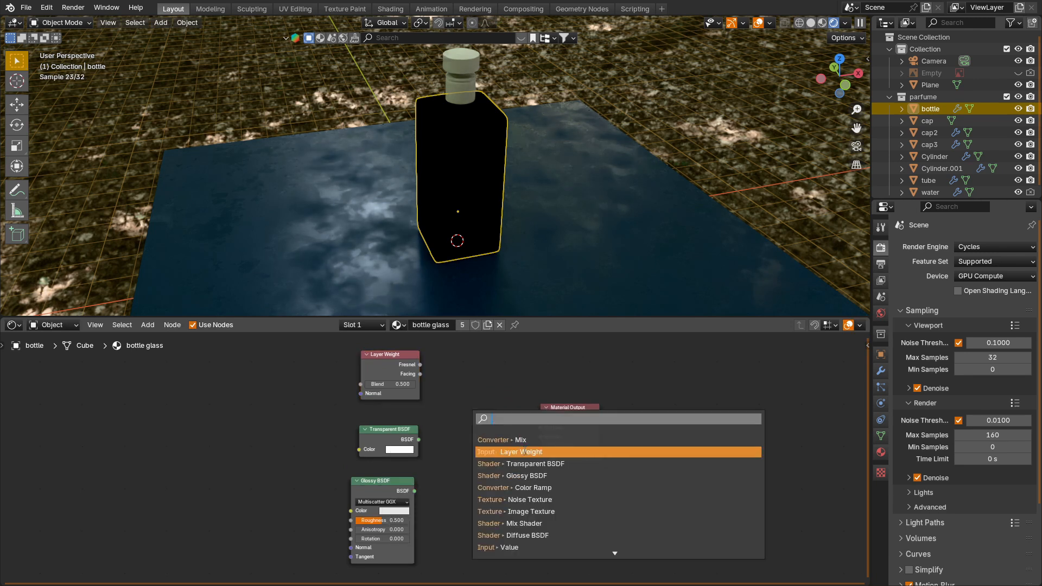
left_click(515, 523)
left_click(454, 414)
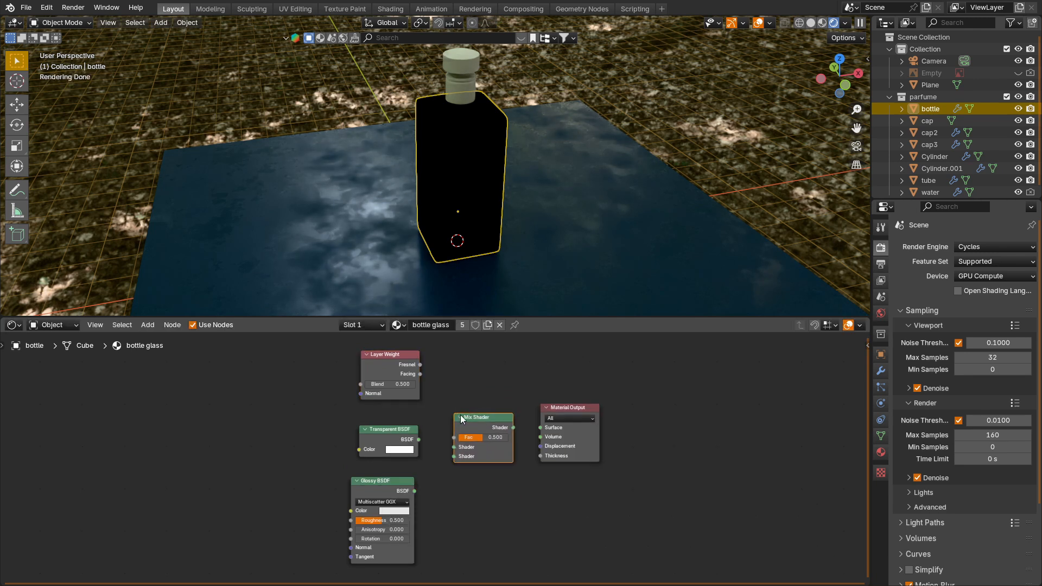
left_click_drag(512, 428, 540, 428)
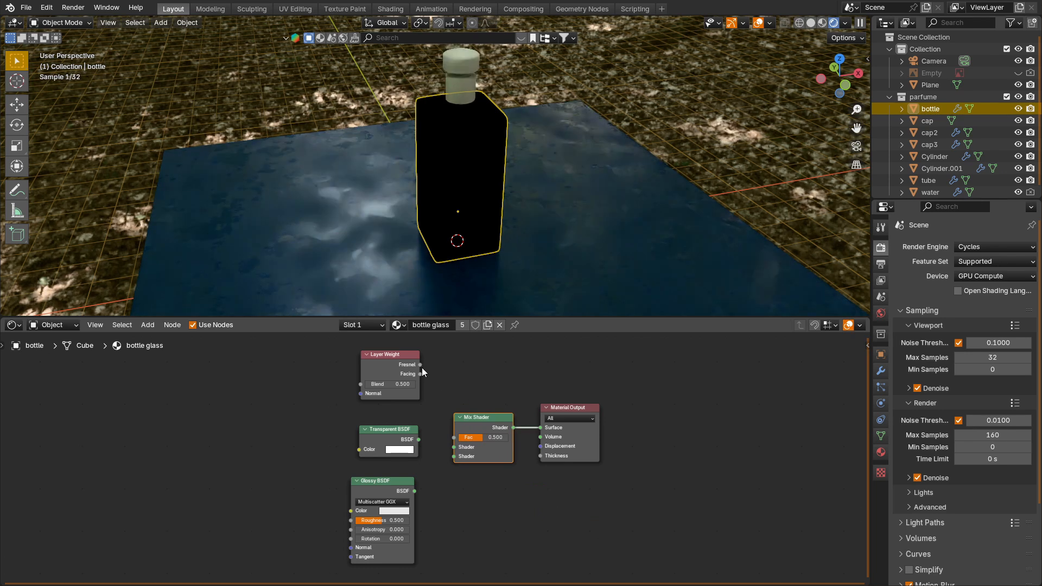
Step: Feed Layer Weight Facing into the Mix Shader's Fac, connect Transparent and Glossy to its shader inputs, and set Glossy Roughness to 0.055
left_click_drag(420, 373, 453, 447)
left_click_drag(414, 491, 453, 456)
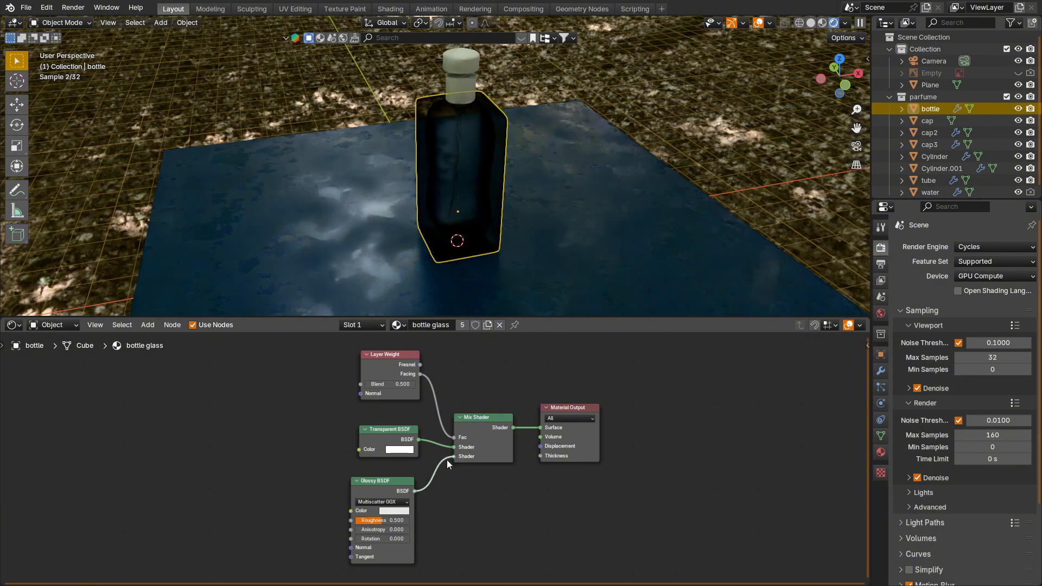
left_click_drag(386, 524, 358, 521)
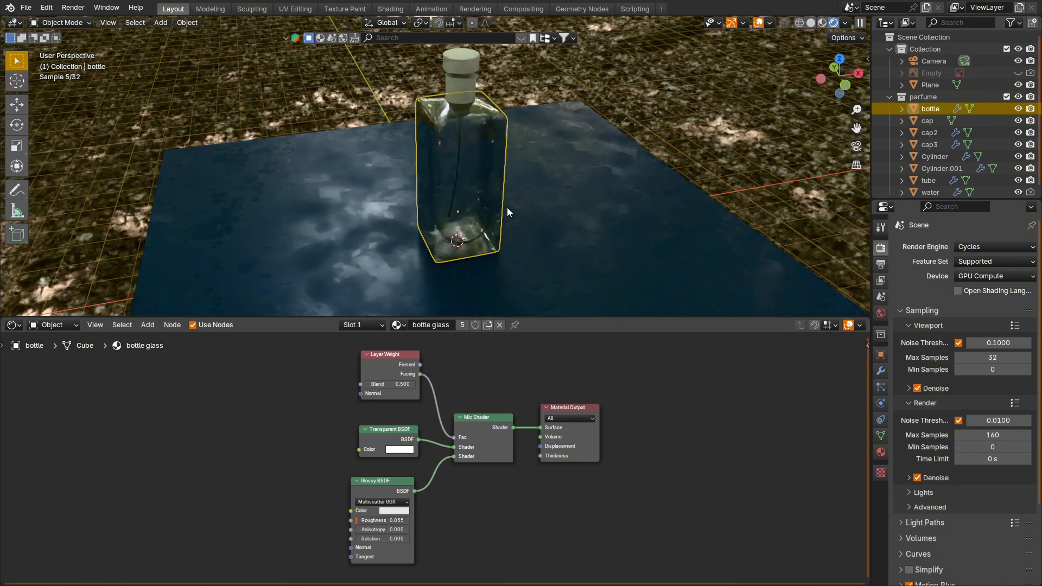
Step: Select the water object and set its material's Roughness to 0.028, Transmission Weight to 1 and IOR to 1.333
left_click(483, 177)
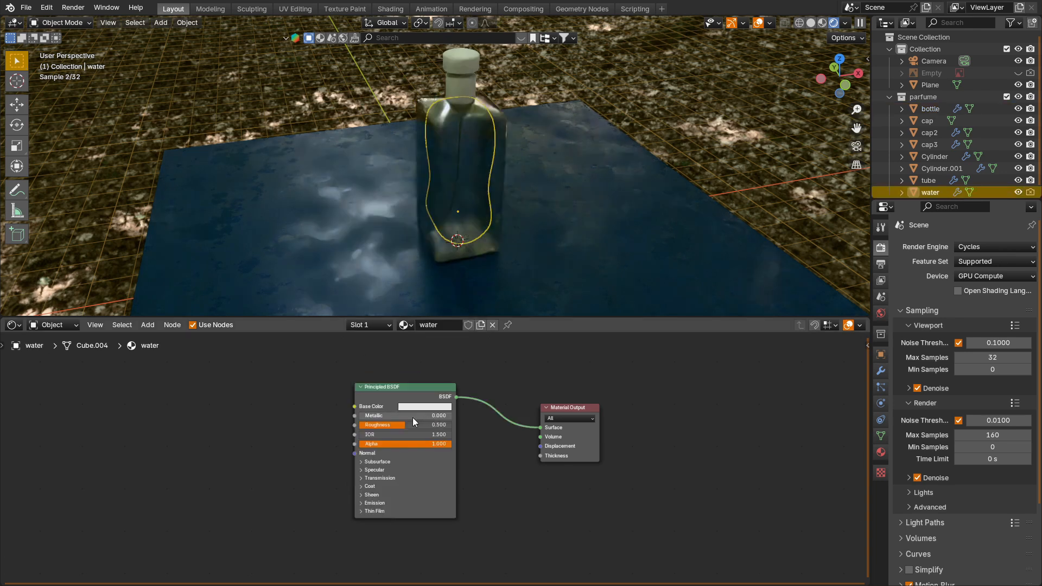
left_click_drag(405, 426, 364, 427)
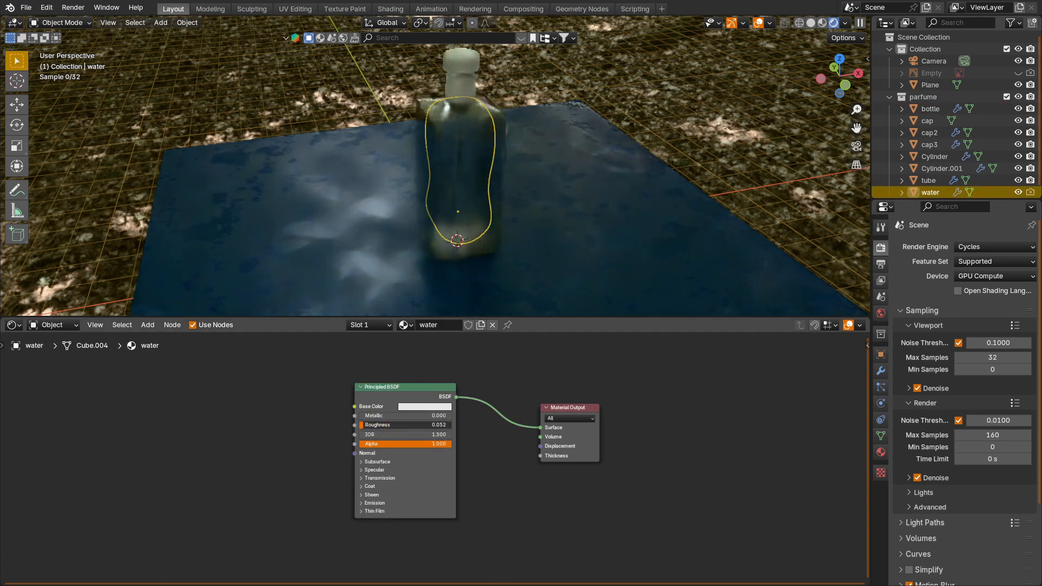
left_click(379, 479)
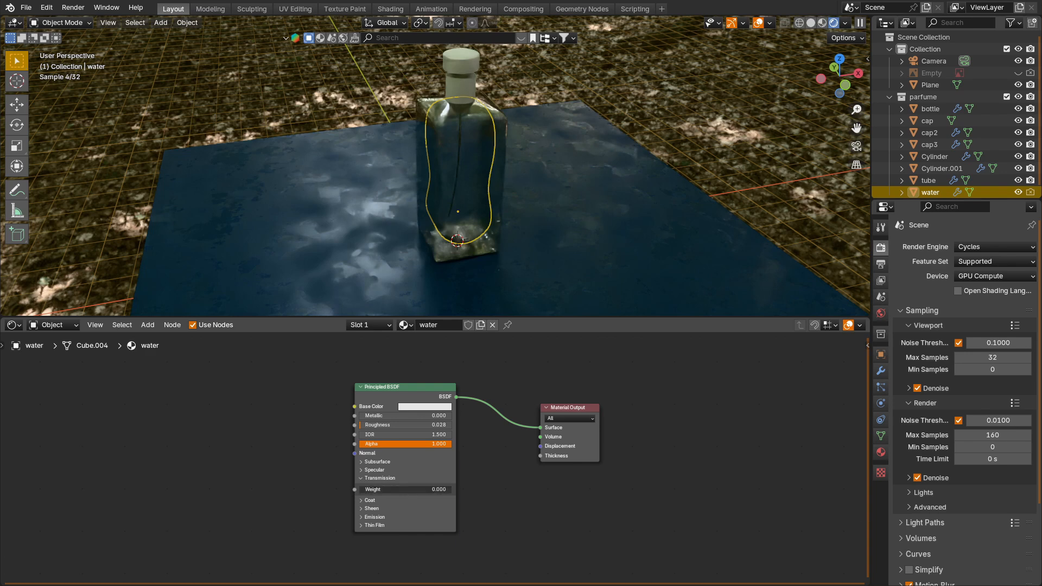
left_click_drag(375, 488, 451, 489)
type("1")
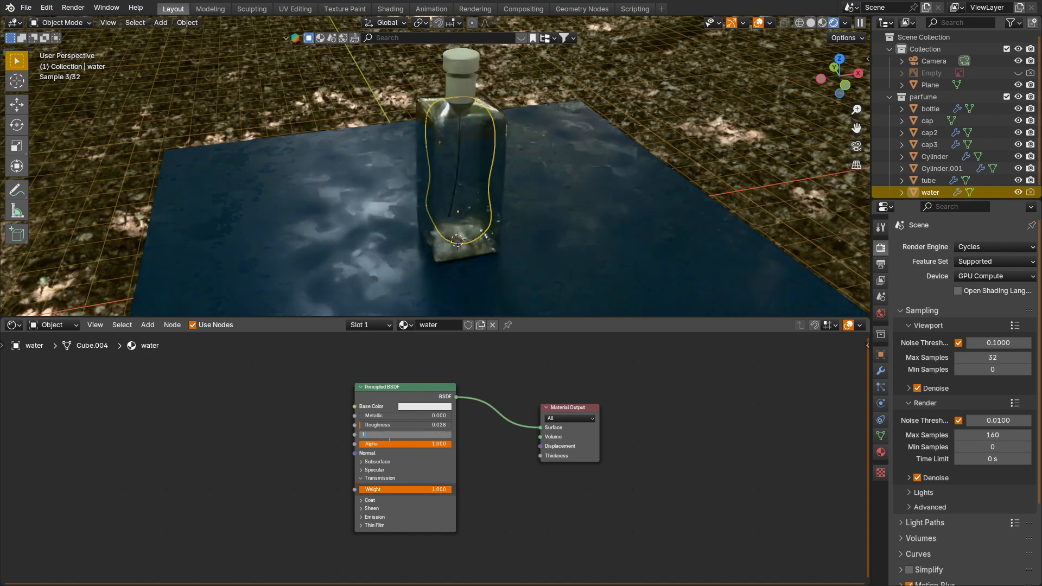
type(".333")
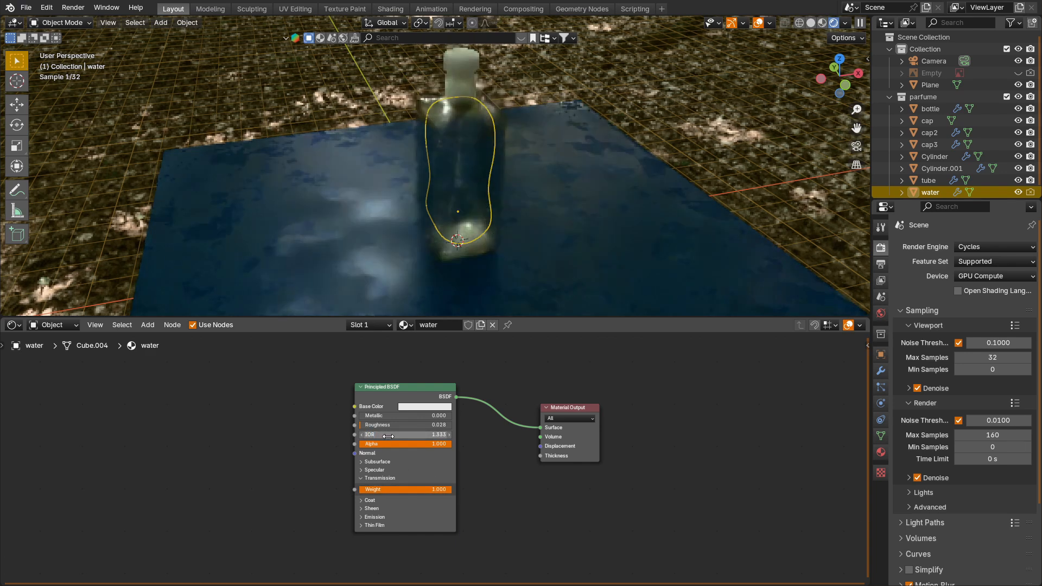
key("Return")
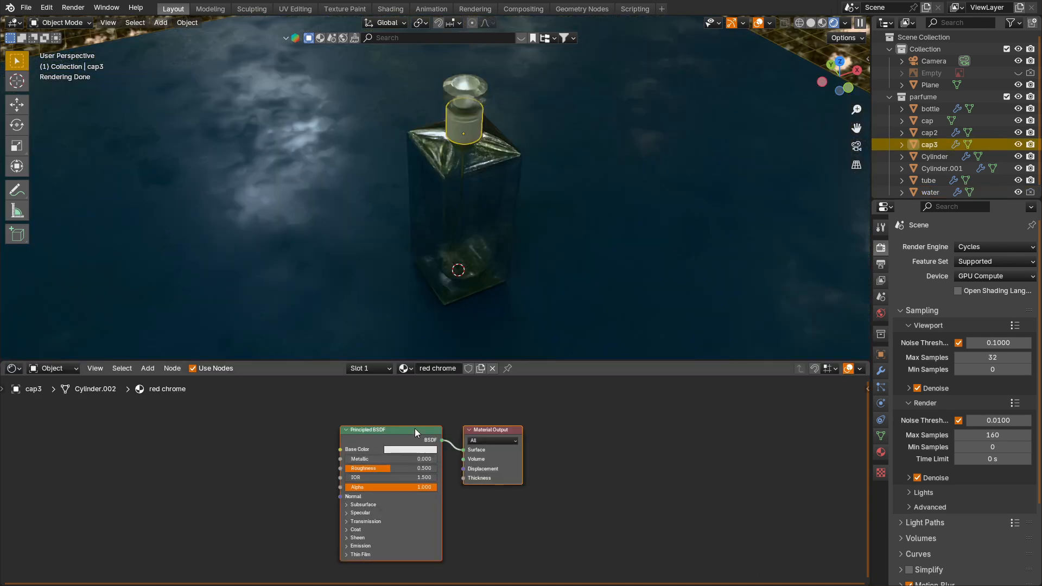
Step: Give cap3's red chrome material a dark red base color, raise Metallic to nearly full, and lower Roughness to 0.036
left_click(408, 449)
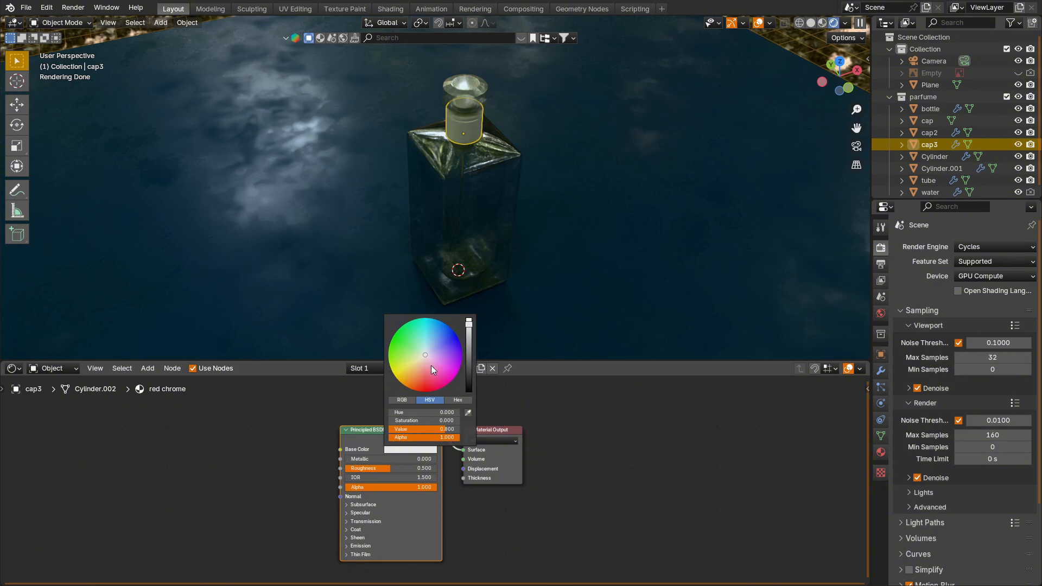
left_click(423, 384)
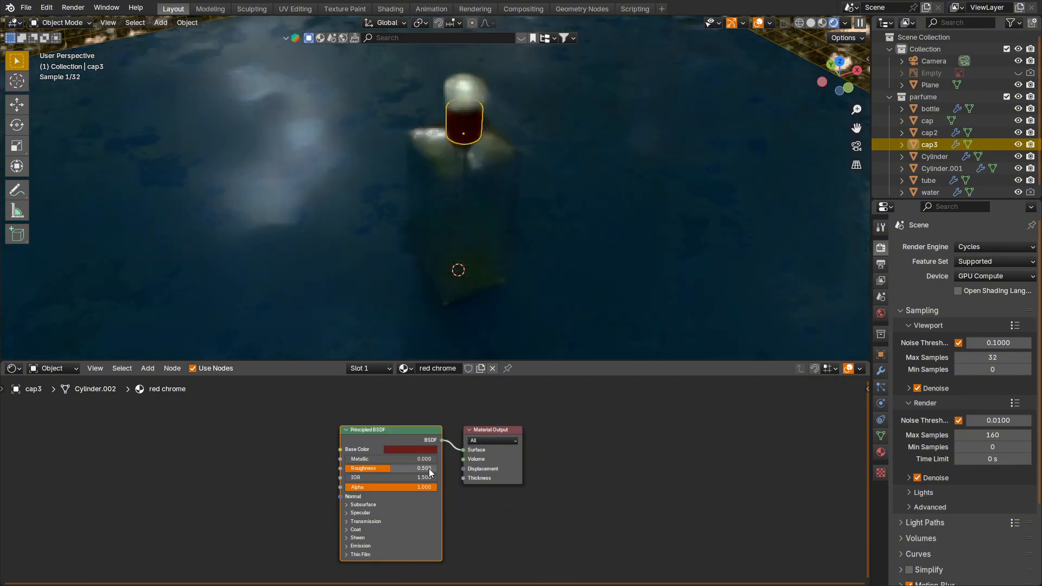
left_click_drag(387, 459, 419, 459)
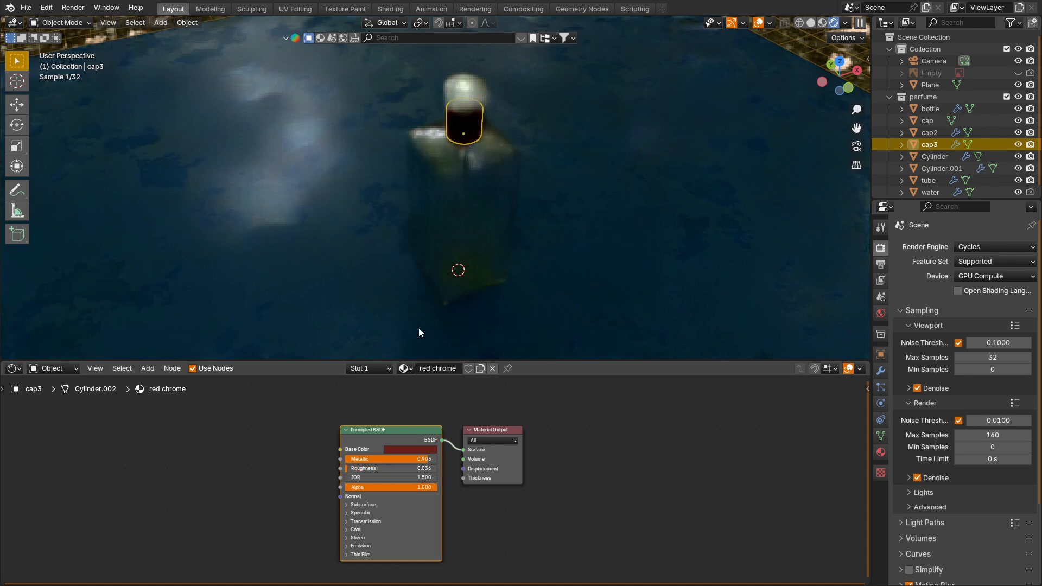
Step: Select cap2 and assign the existing red chrome material to it
left_click(467, 115)
left_click(922, 132)
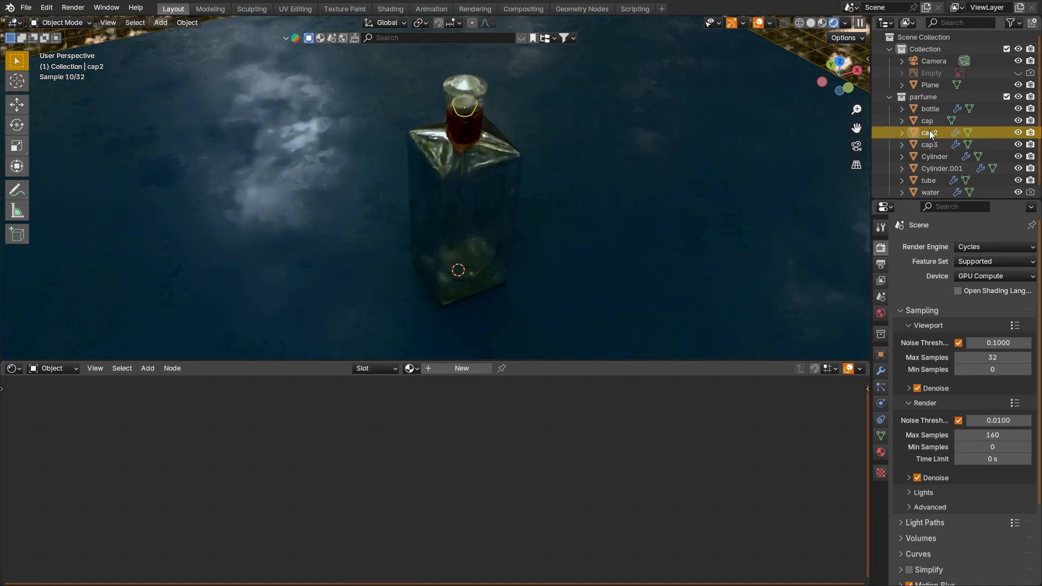
left_click(418, 368)
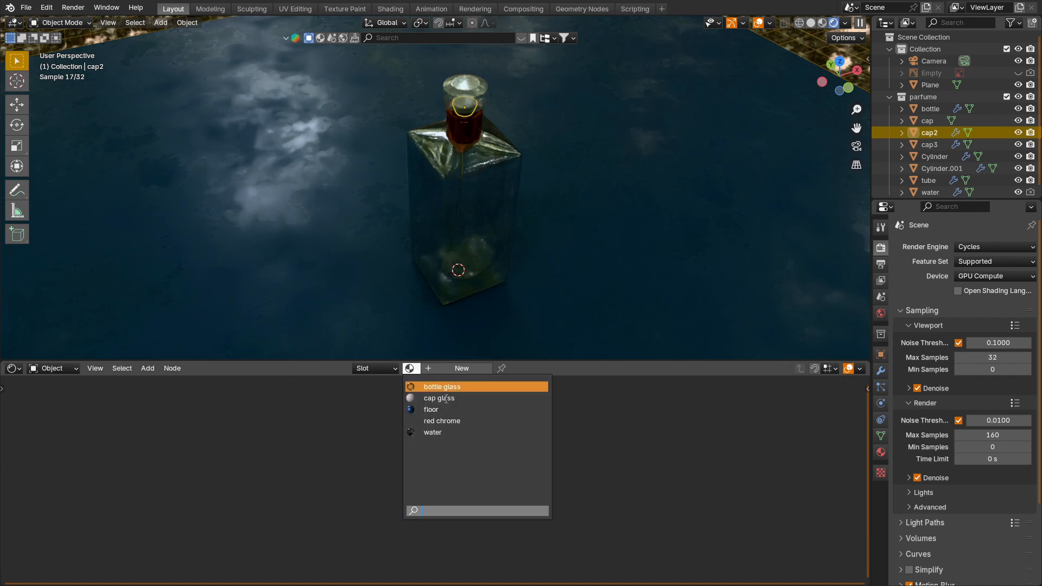
left_click(444, 419)
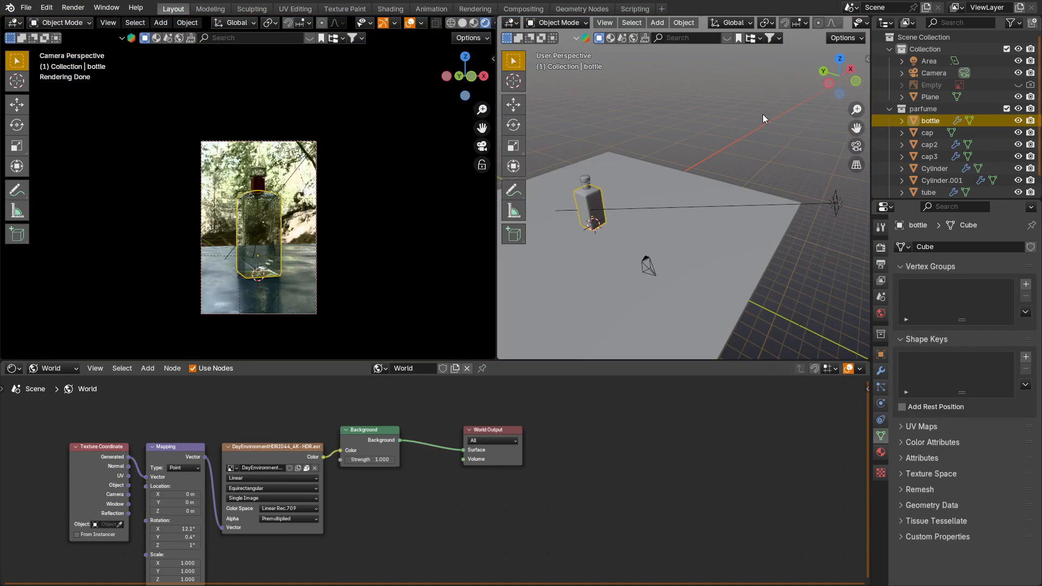
Step: Check the bottle's dimensions, then select all objects and scale them by 0.279 with the pivot point set to 3D Cursor
key("n")
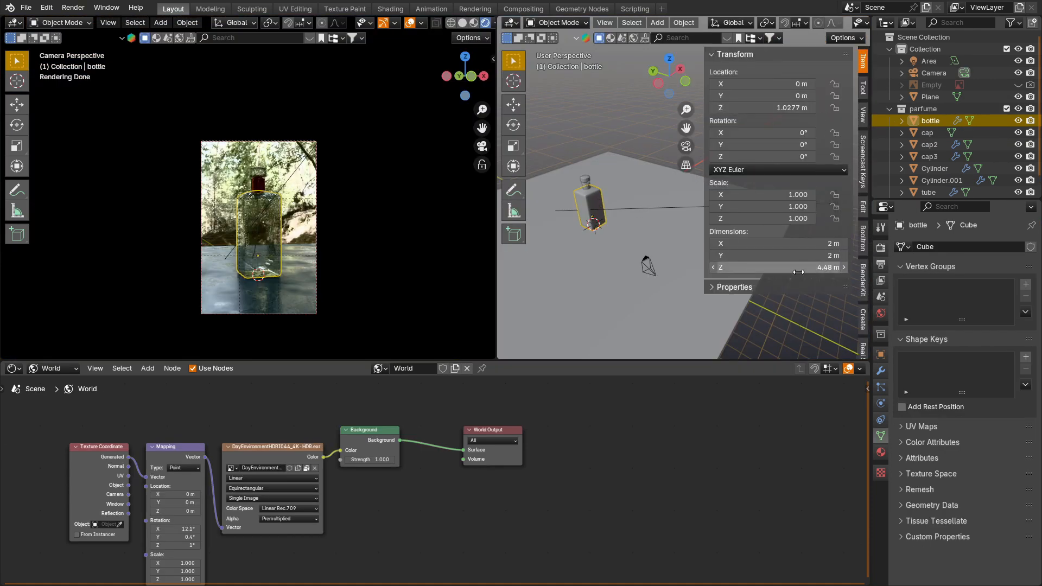
key("n")
key("a")
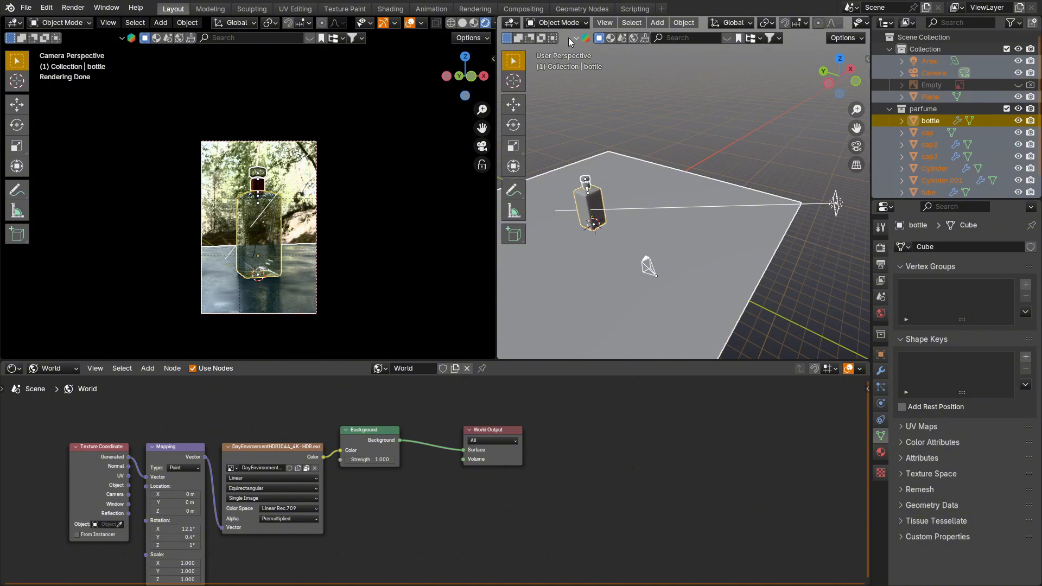
left_click(771, 25)
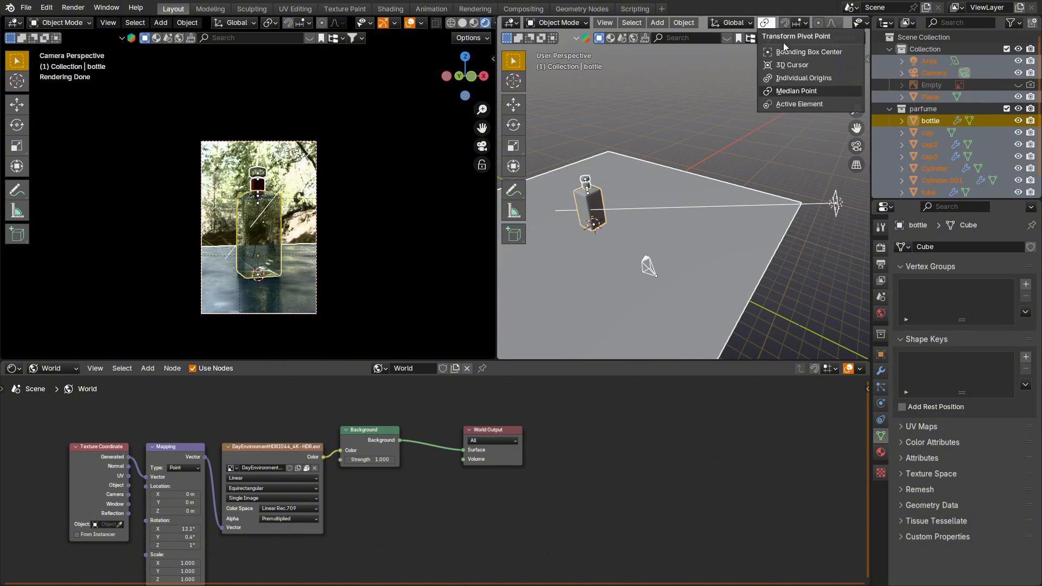
left_click(794, 64)
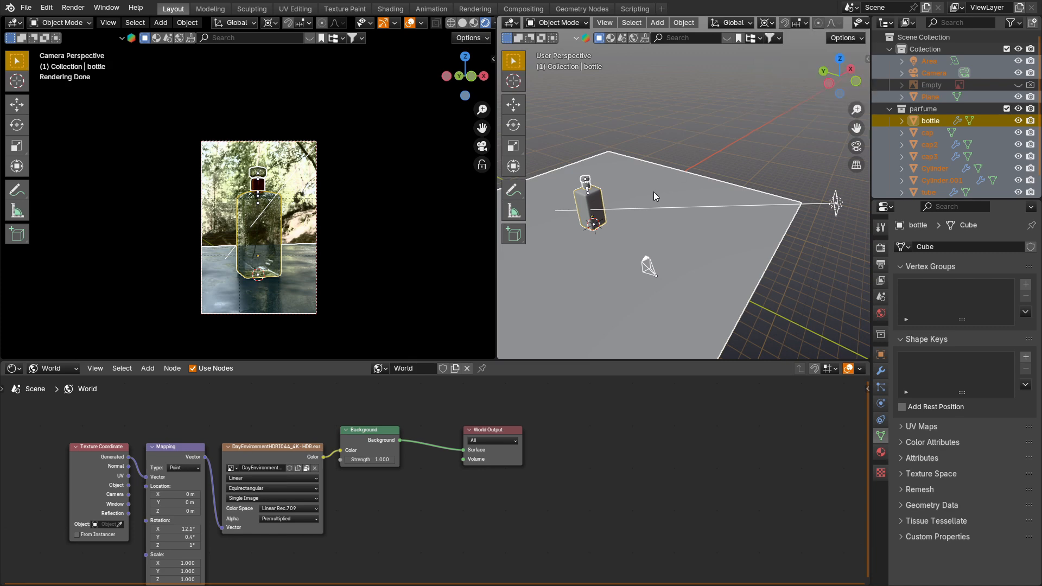
key("shift+s")
key("Escape")
key("s")
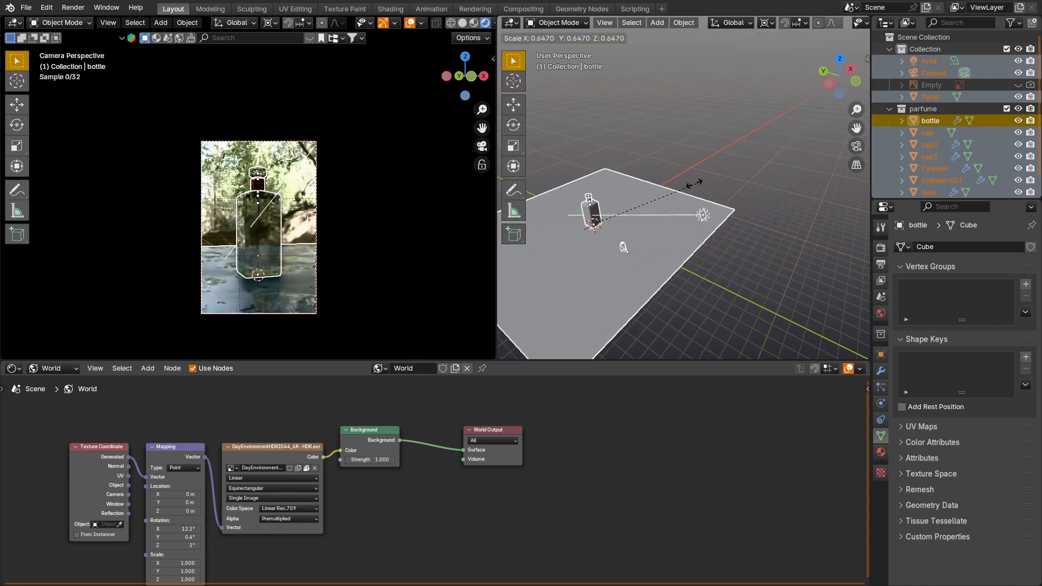
left_click(625, 209)
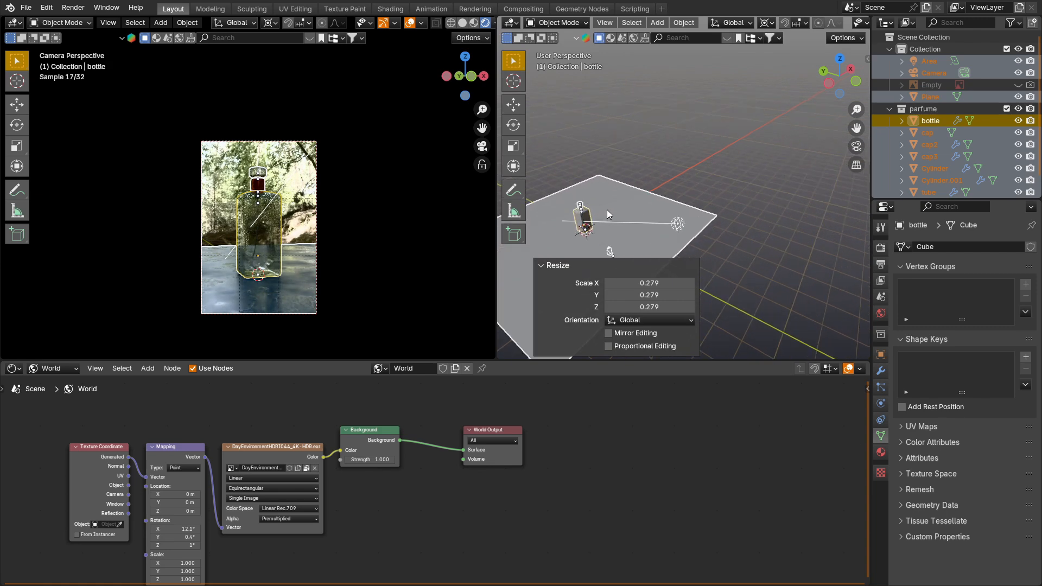
Step: Scale the whole scene down further around the 3D cursor until the bottle body is about 0.25 m tall
key("KP_Decimal")
key("n")
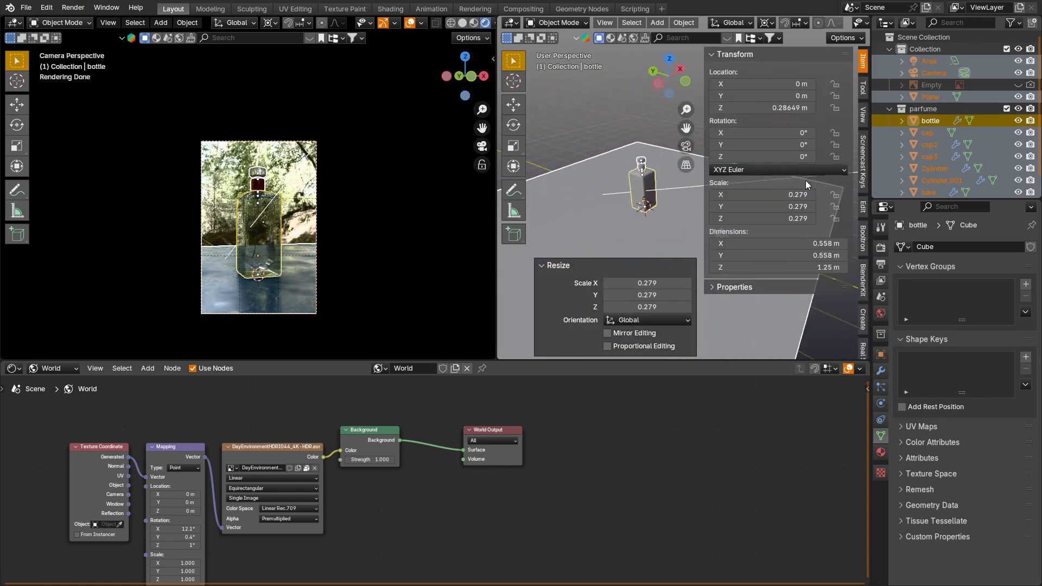
key("s")
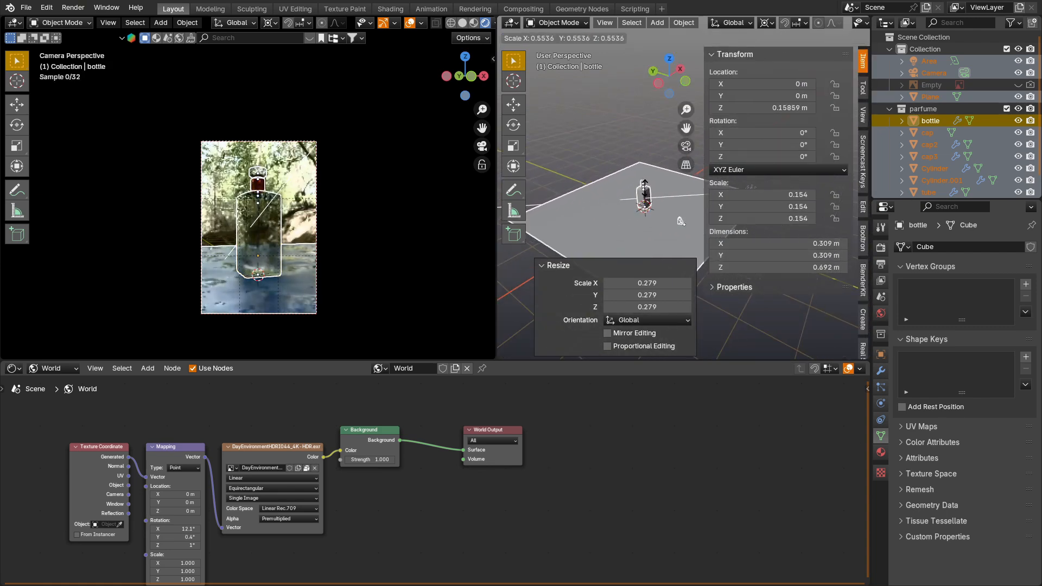
left_click(648, 219)
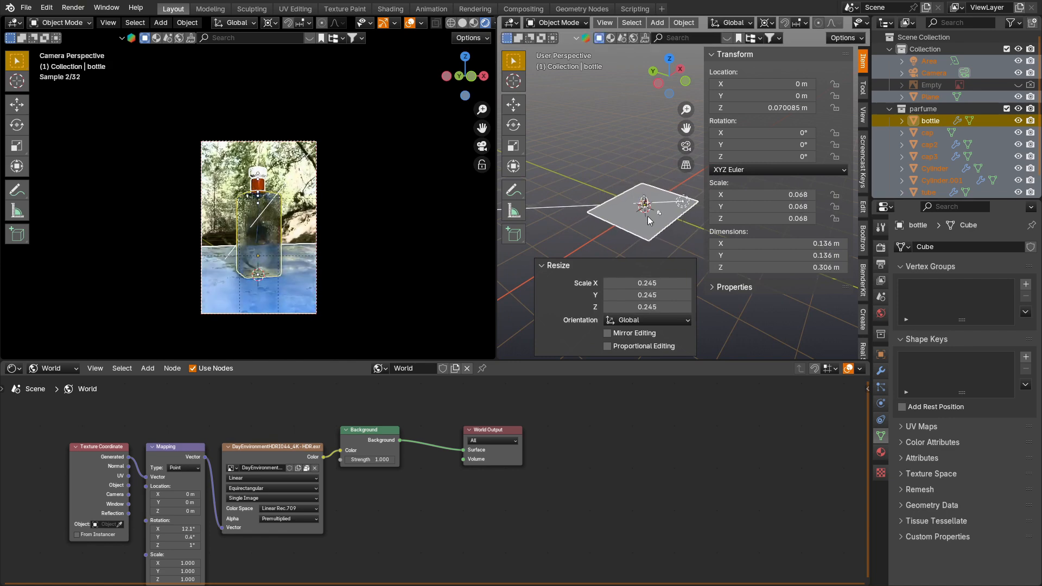
key("s")
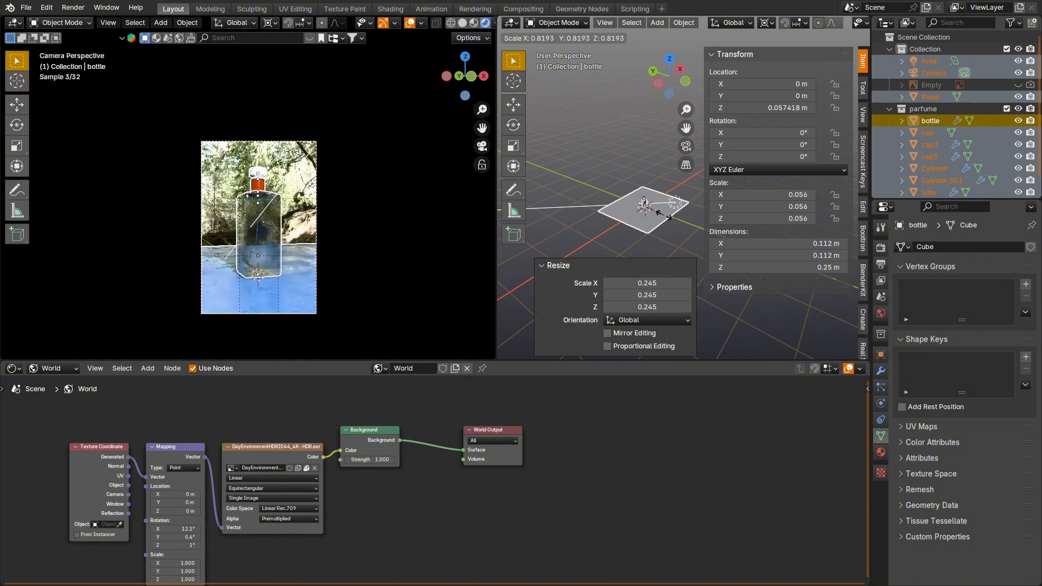
left_click(658, 213)
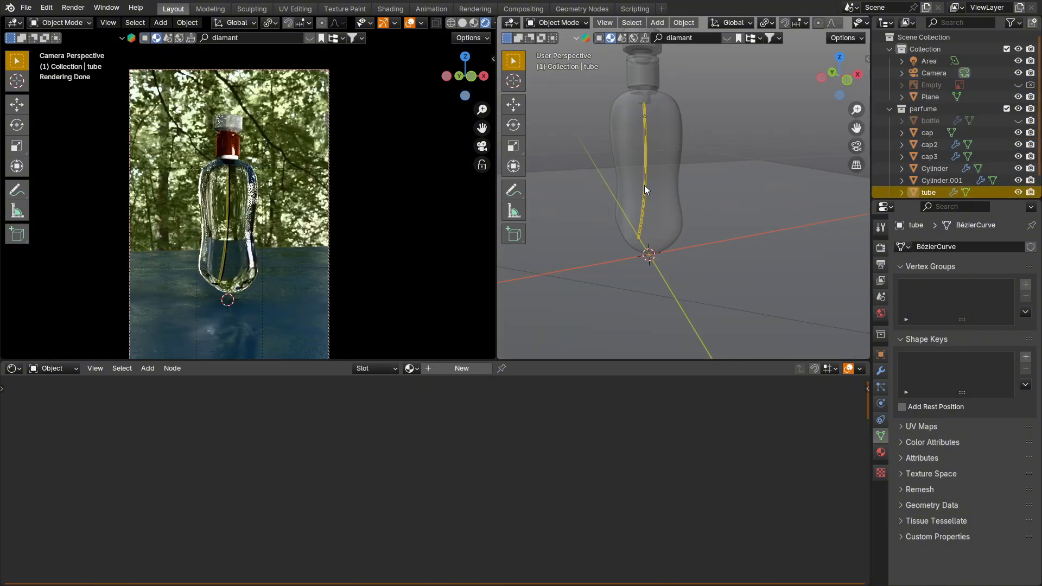
Step: Create a new material named "tube" for the tube object and bring its shader nodes into view
left_click(467, 368)
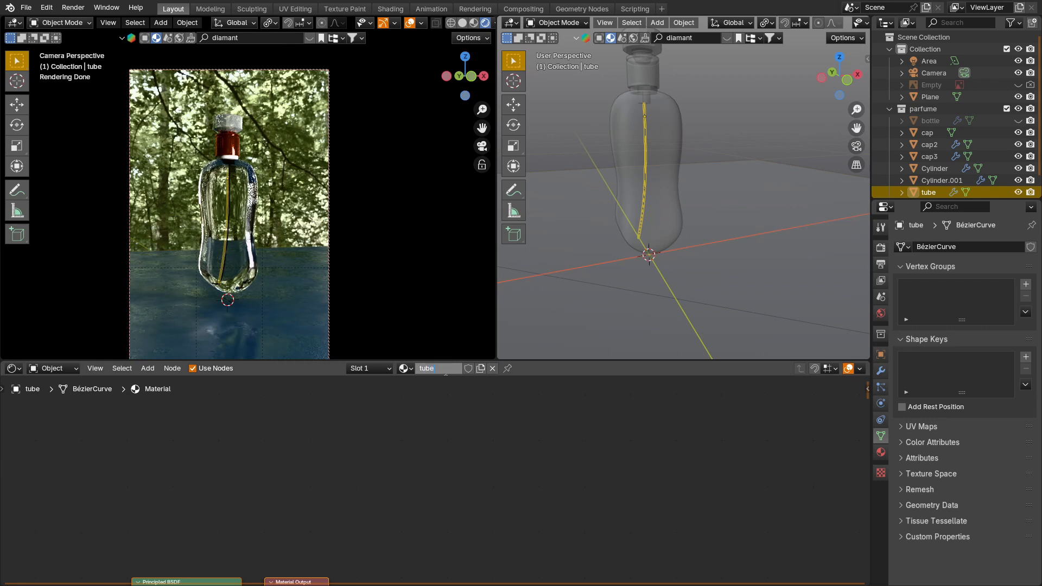
key("Return")
scroll(445, 431, "down", 1)
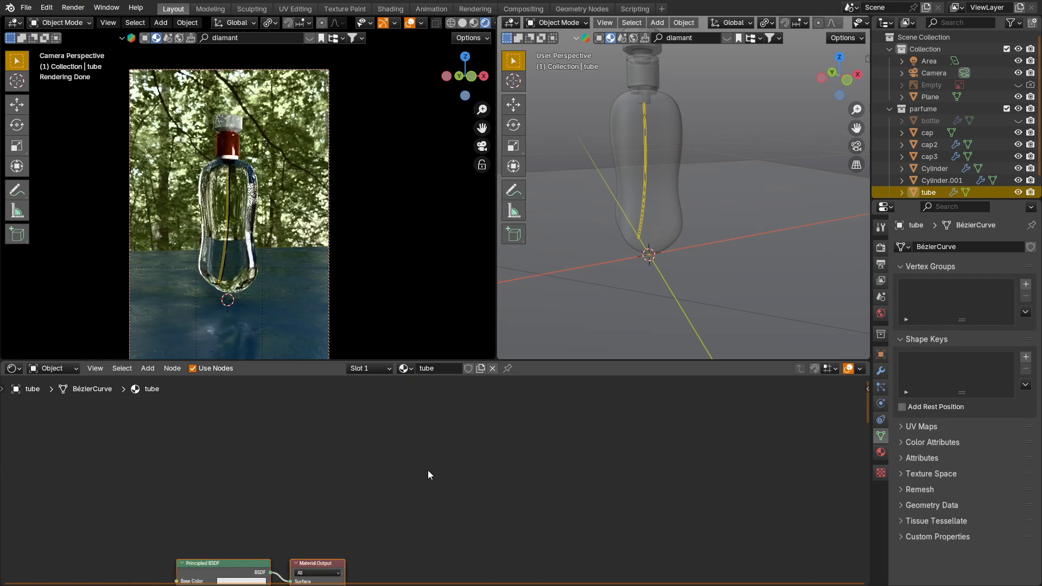
middle_click_drag(406, 506, 588, 412)
scroll(424, 490, "up", 3)
middle_click_drag(402, 526, 416, 477)
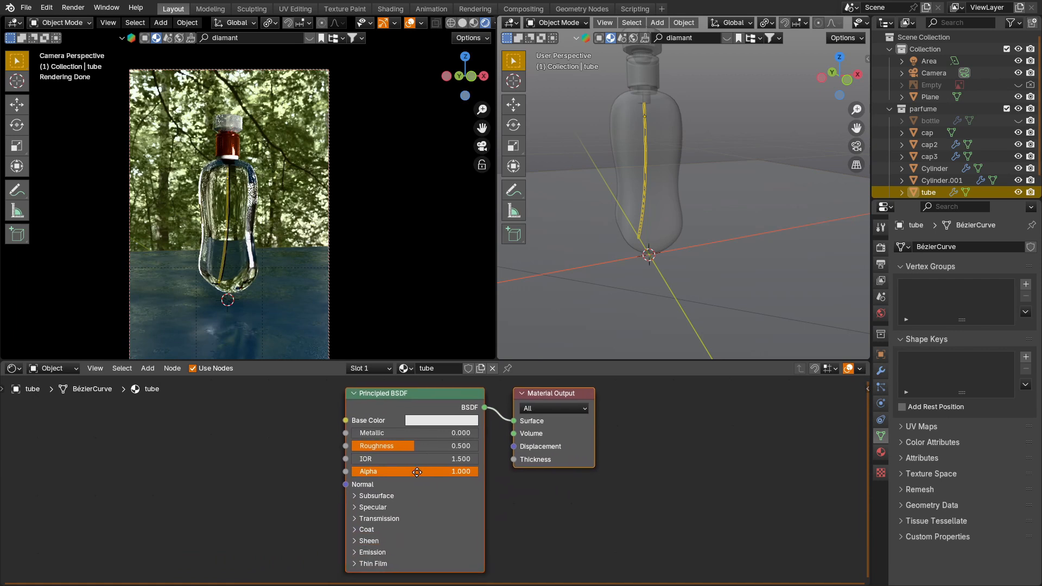
Step: Set the tube material's Roughness to 0.085 and raise its Transmission Weight
left_click_drag(418, 443, 374, 446)
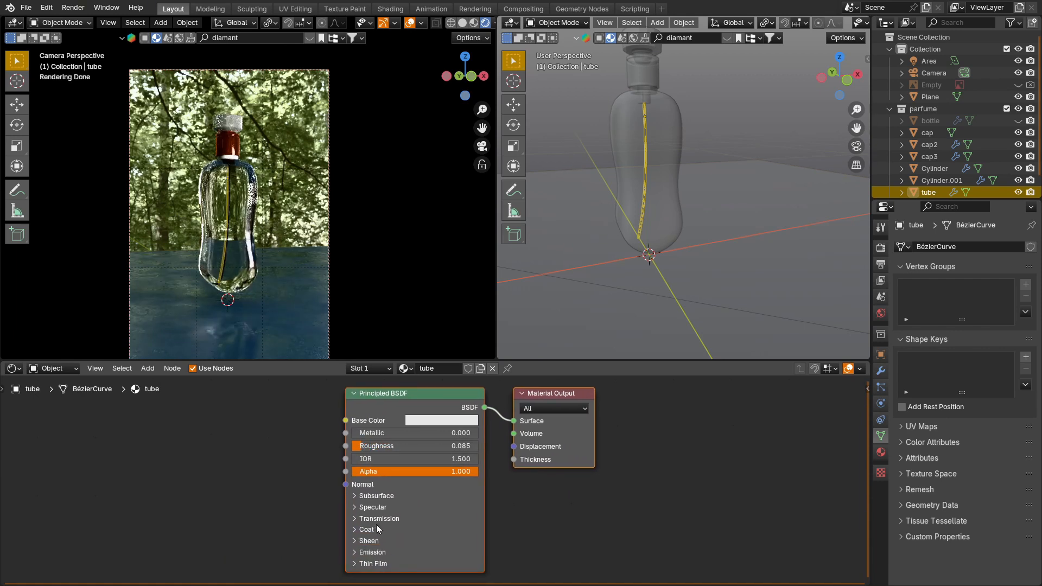
left_click(354, 518)
left_click_drag(388, 533, 488, 534)
left_click(636, 467)
Step: Hide the water object to expose the tube
left_click(650, 122)
key("h")
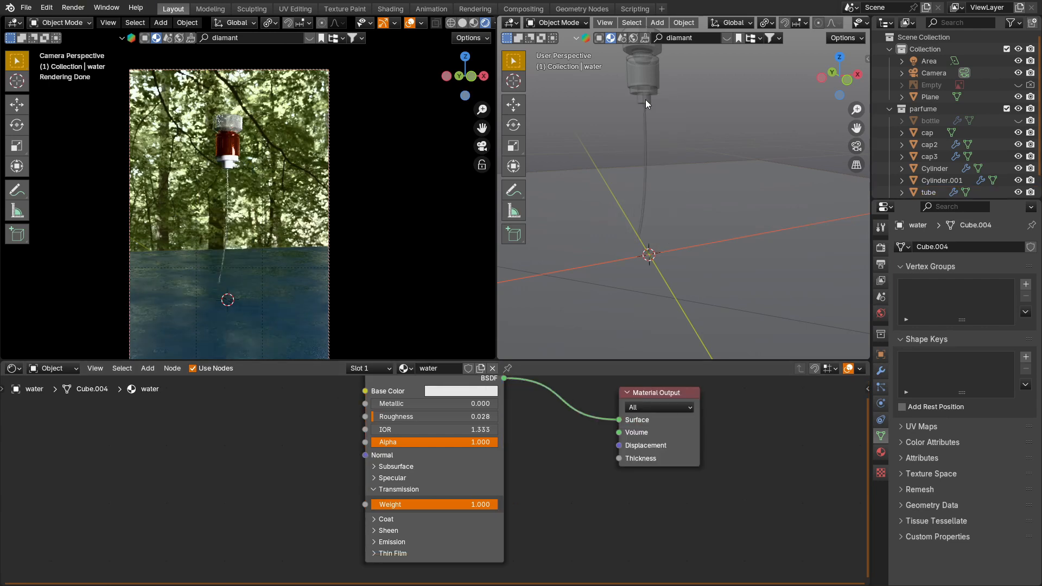
Step: Assign the red chrome material to the small cylinder below the cap and make it a separate single-user copy
left_click(646, 99)
scroll(661, 95, "up", 1)
scroll(662, 99, "up", 2)
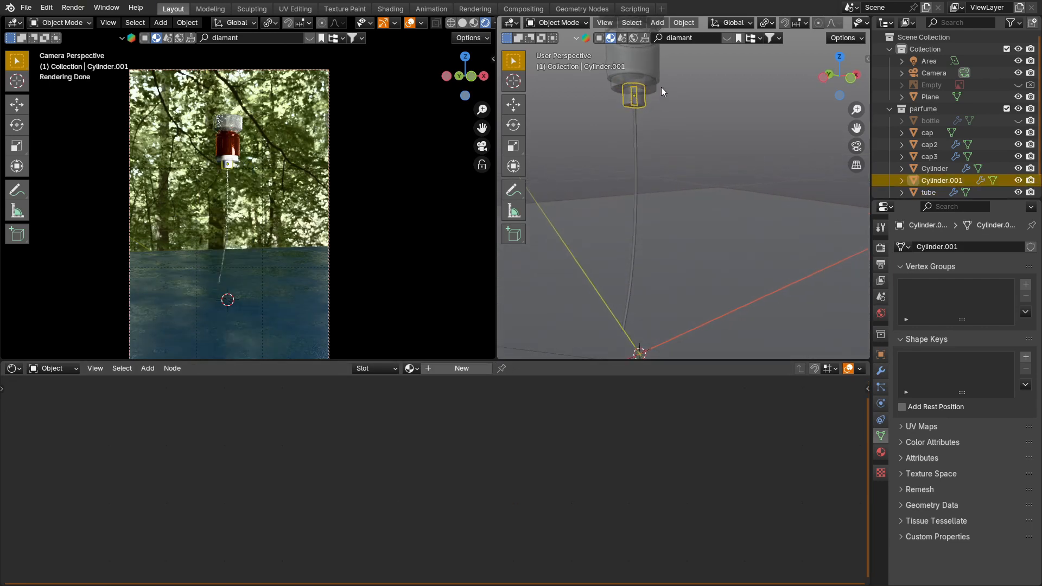
left_click(416, 368)
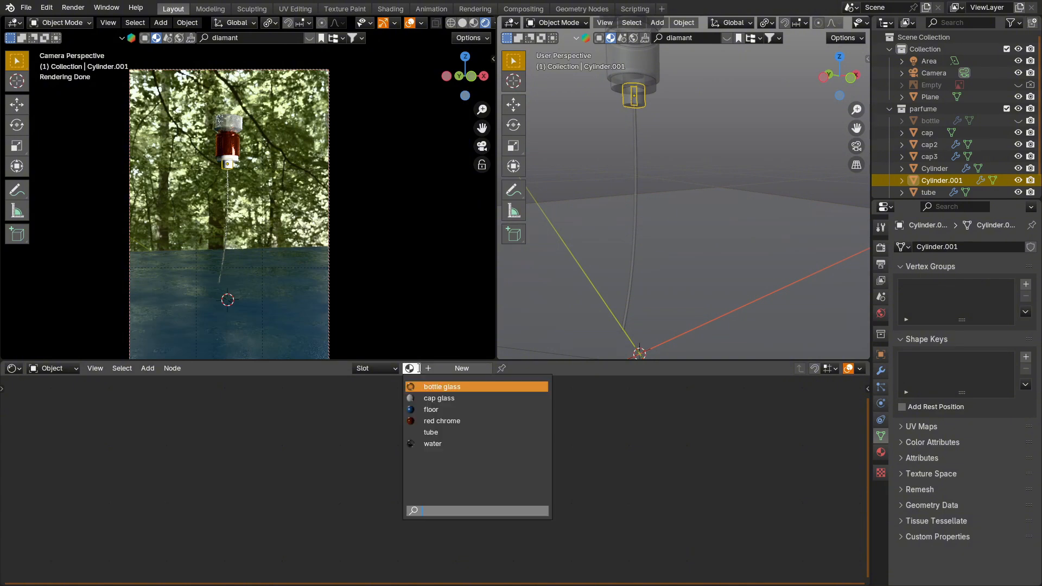
left_click(469, 421)
left_click(488, 368)
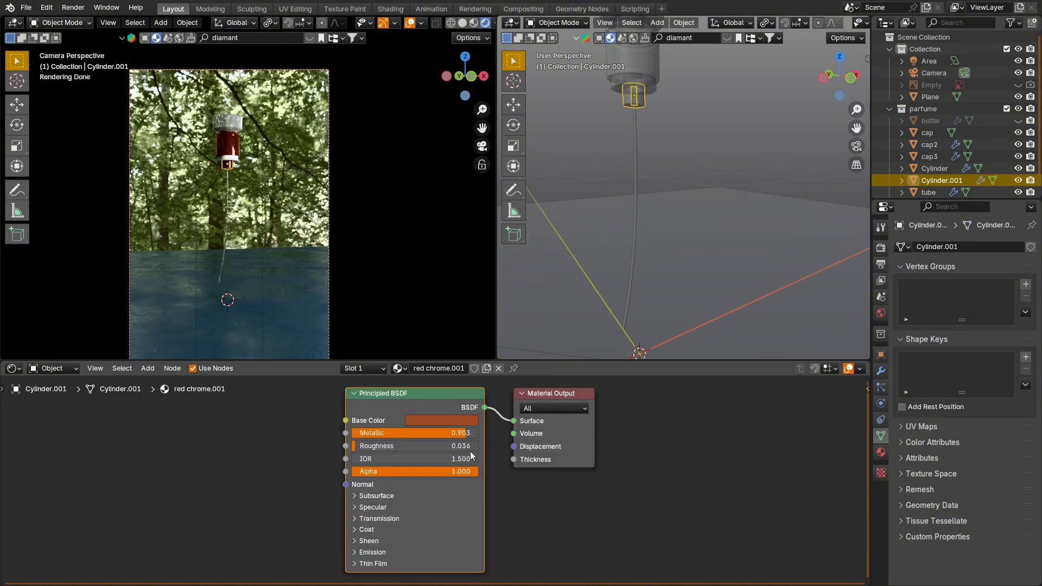
Step: Change the copied material's Base Color to near-white and rename the material as chrome
left_click(459, 420)
left_click_drag(529, 275, 522, 250)
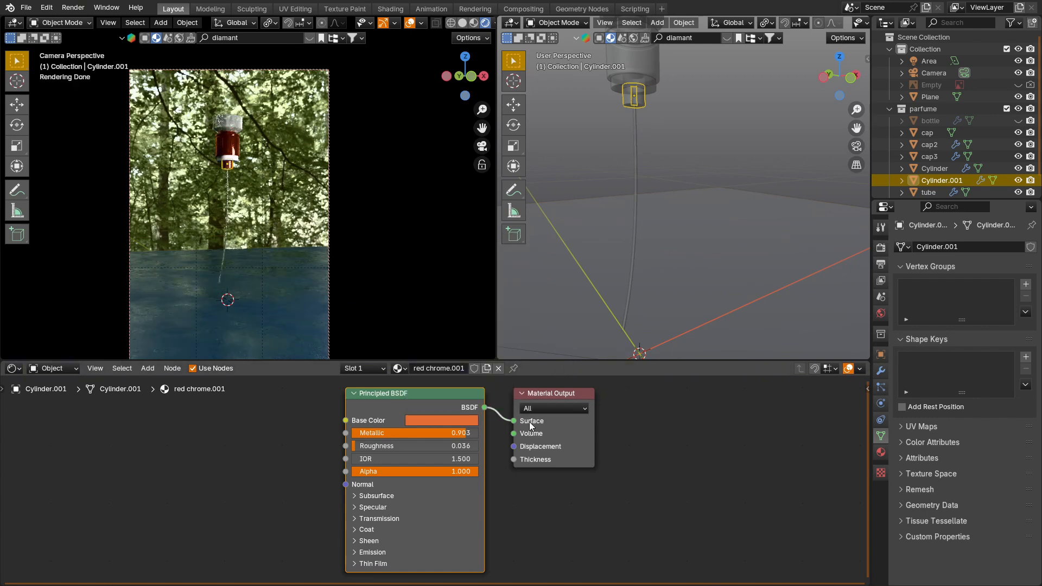
left_click(431, 421)
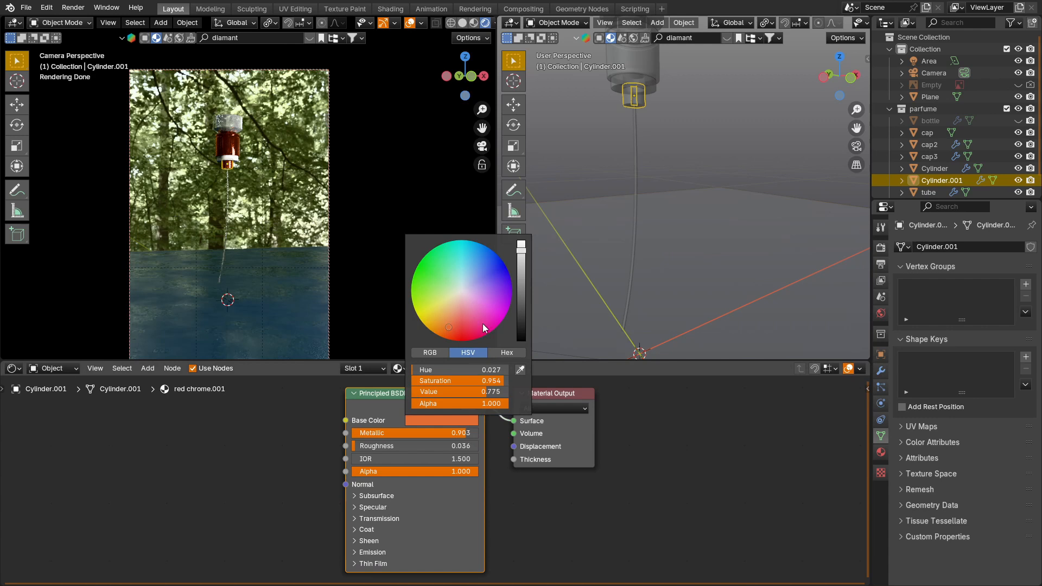
left_click(460, 292)
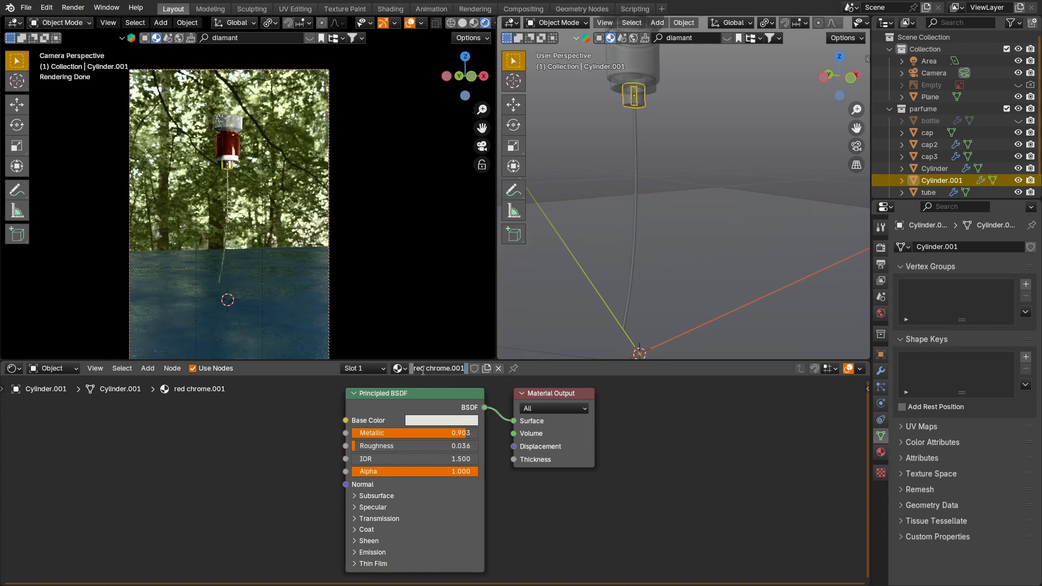
double_click(423, 371)
key("Return")
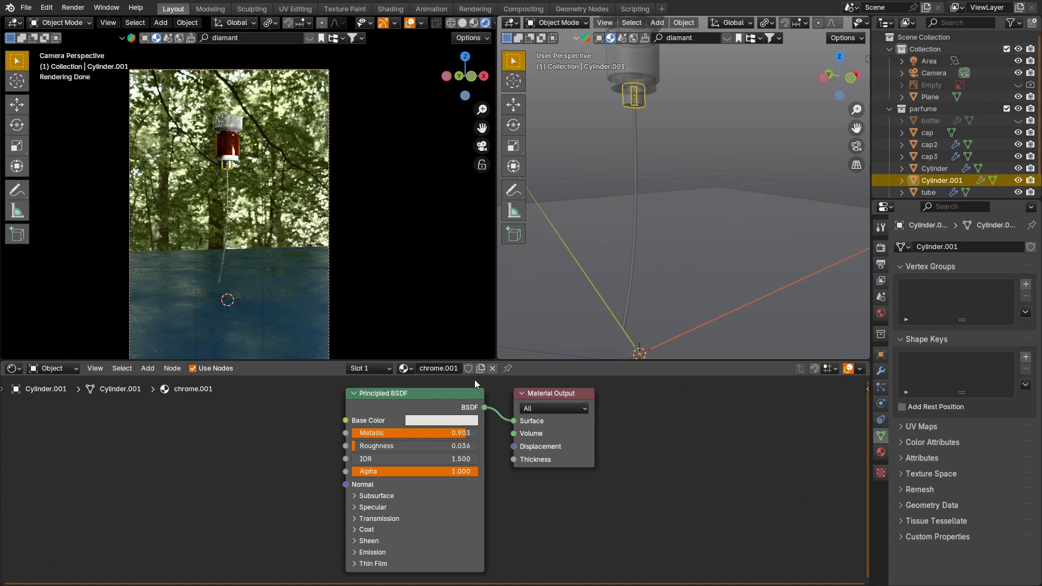
Step: Hide the small inner cylinder and assign the chrome.001 material to the larger ring-shaped cylinder under the cap
scroll(644, 86, "up", 5)
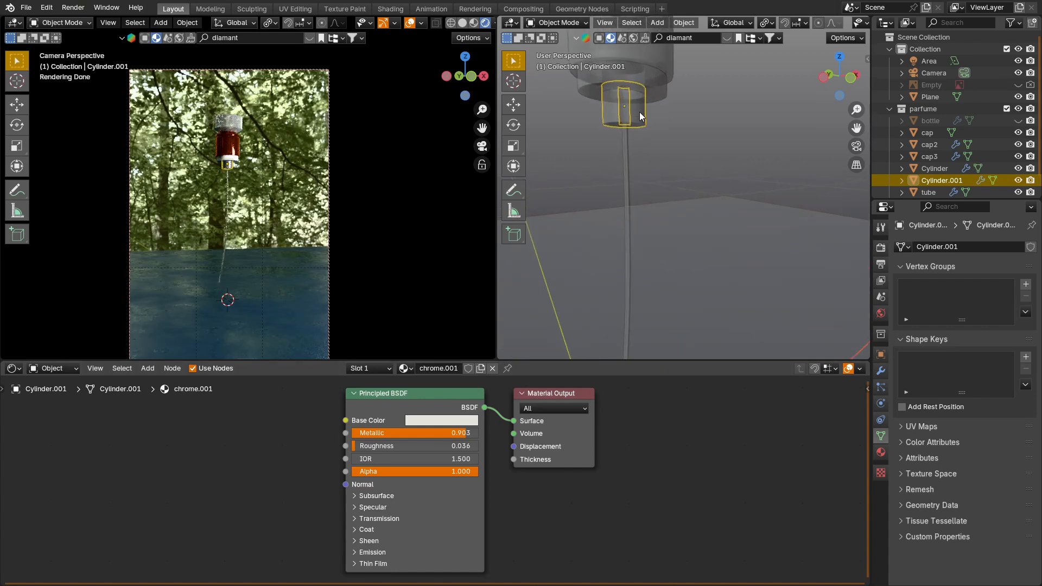
key("h")
left_click(643, 92)
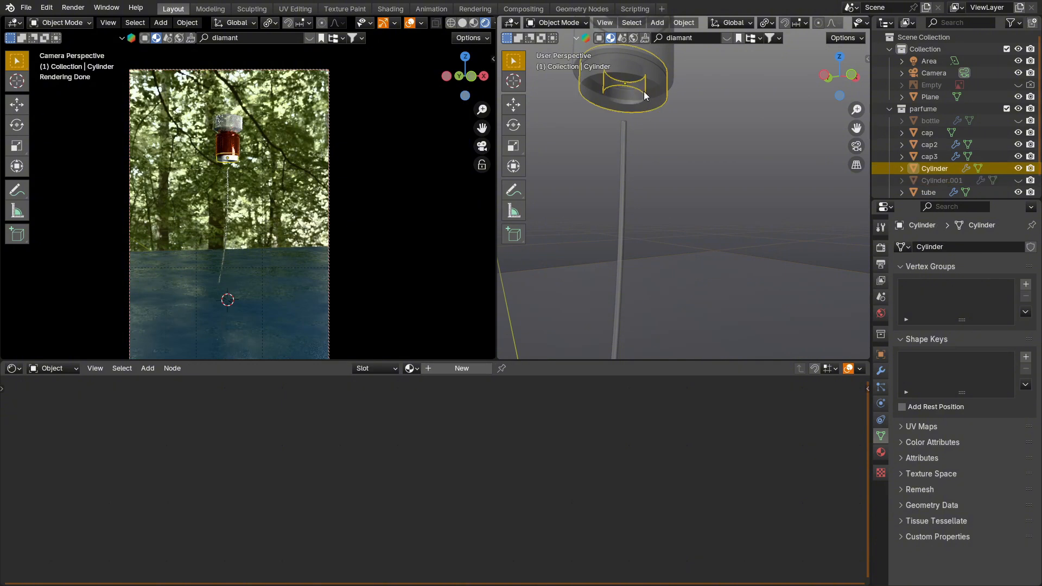
left_click(420, 373)
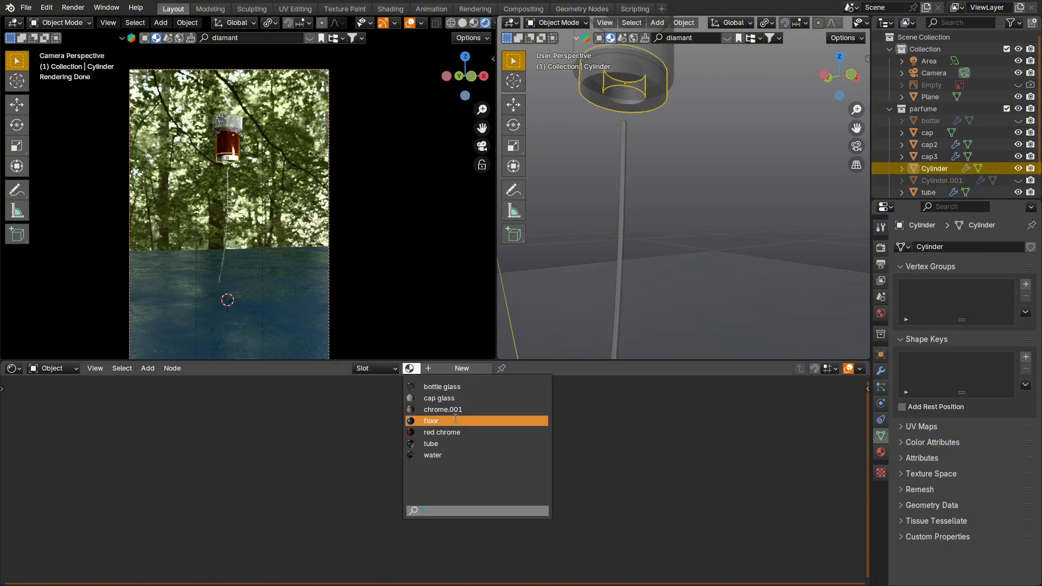
left_click(456, 415)
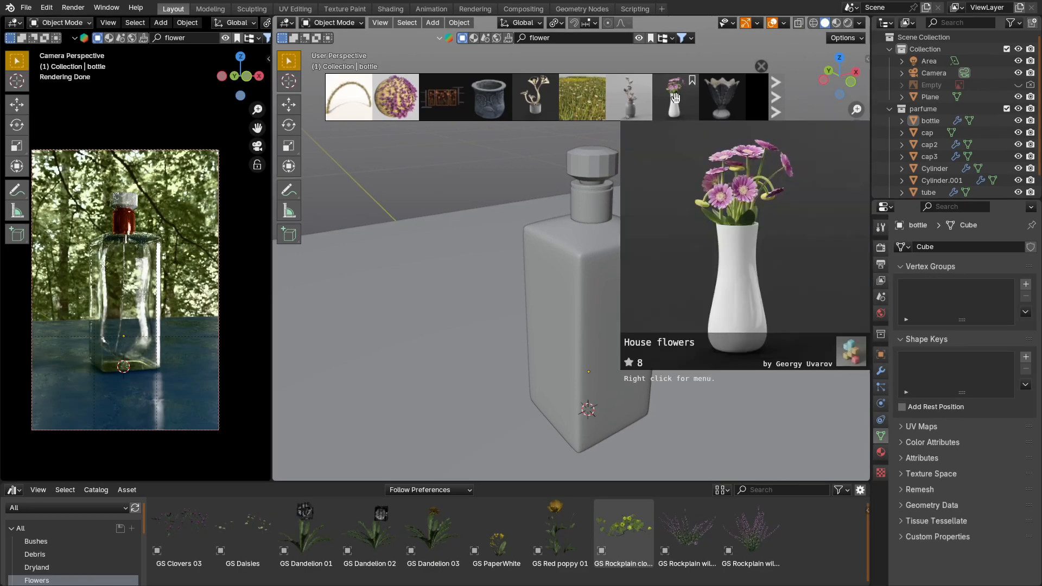
left_click_drag(722, 100, 753, 310)
Step: Find the Flower jug-02 asset among the flower search results and place it on the floor beside the bottle
mouse_move(647, 116)
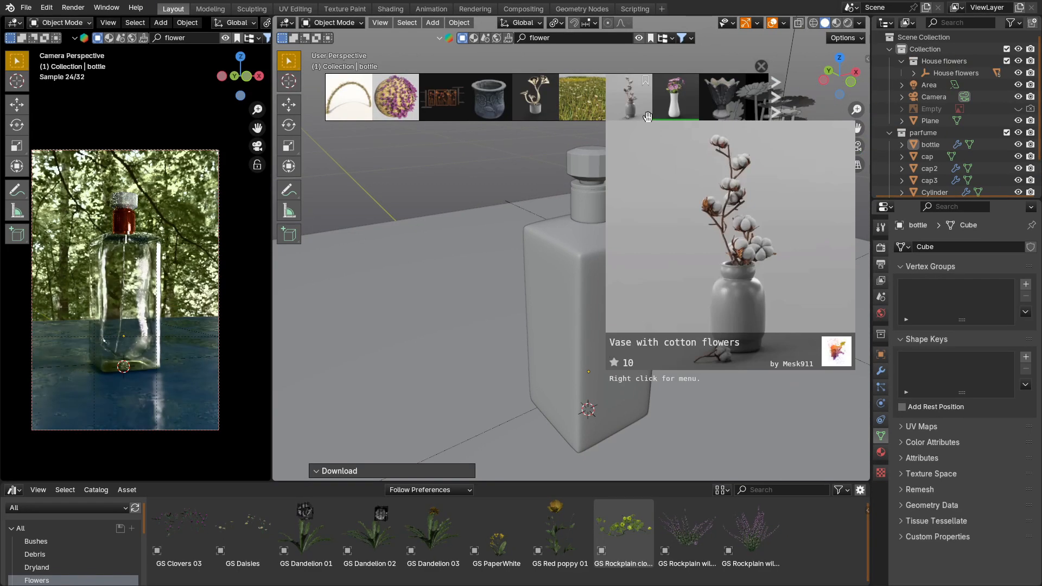
left_click(774, 95)
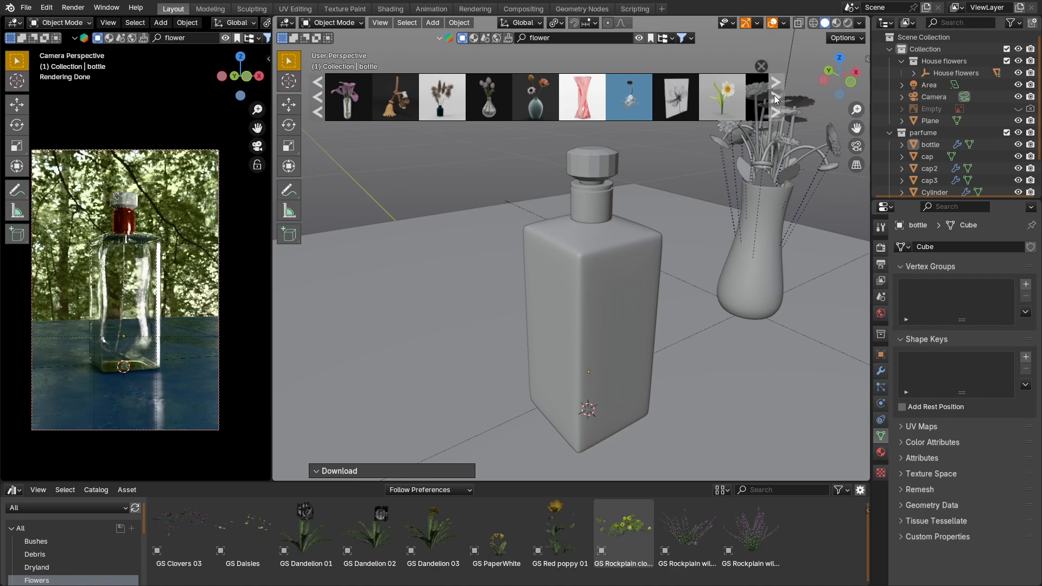
mouse_move(356, 104)
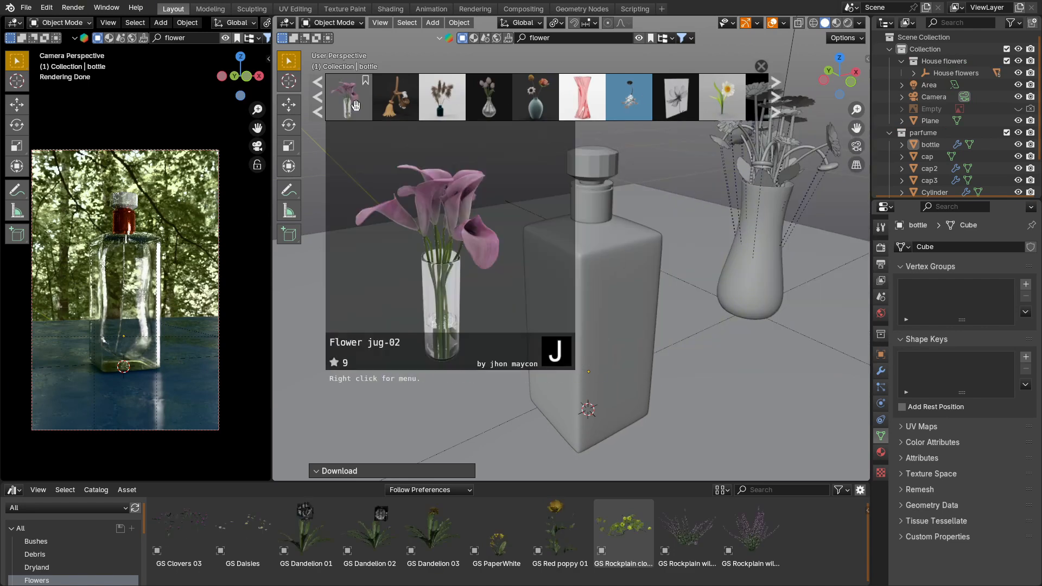
left_click_drag(355, 104, 776, 392)
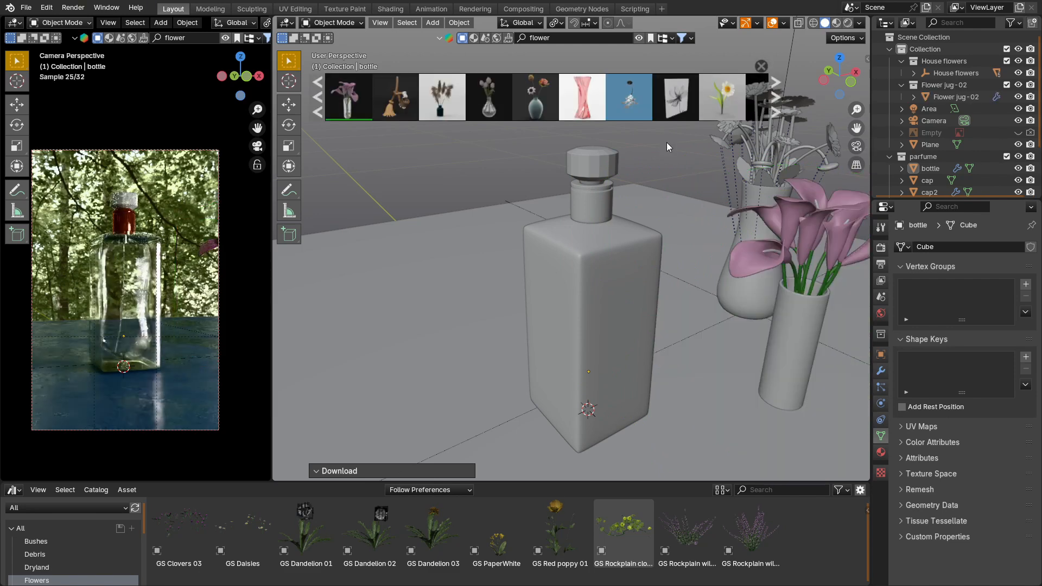
Step: Find the Rose Bush asset among the flower results, place it behind the bottle, and close the asset bar
mouse_move(593, 103)
left_click(775, 99)
mouse_move(676, 99)
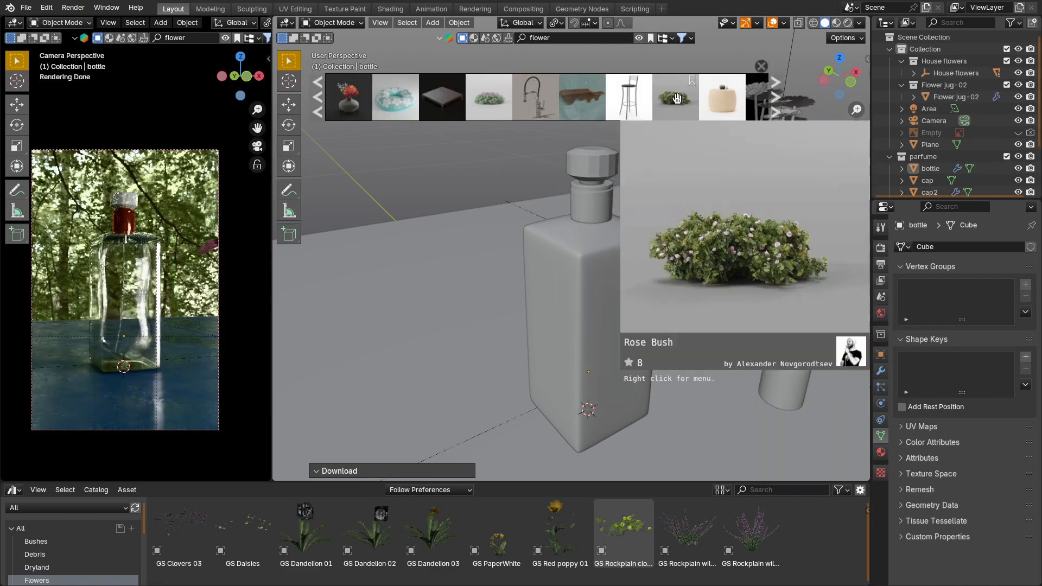
left_click_drag(677, 99, 435, 158)
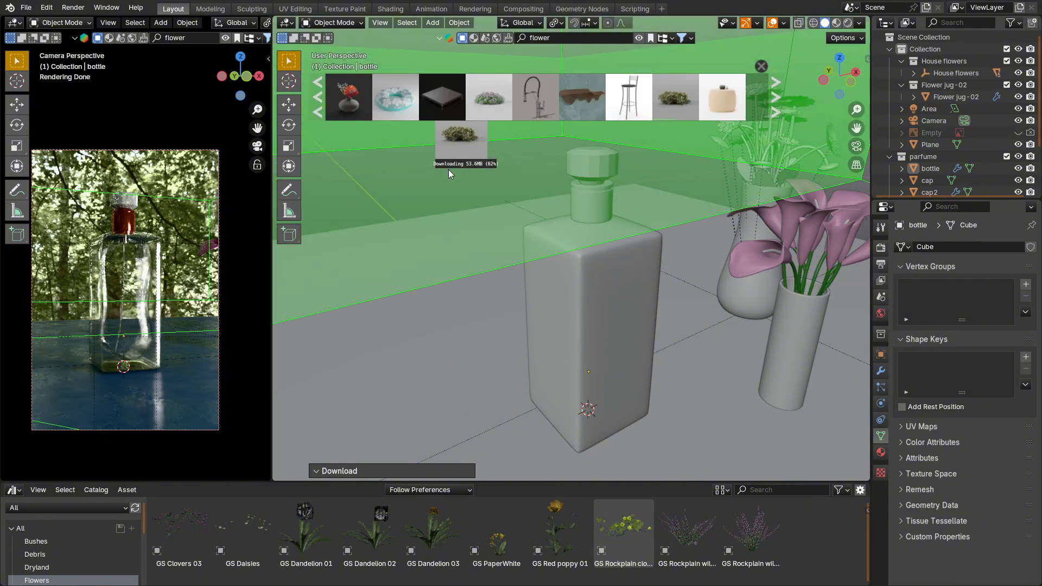
left_click(761, 66)
scroll(501, 179, "down", 3)
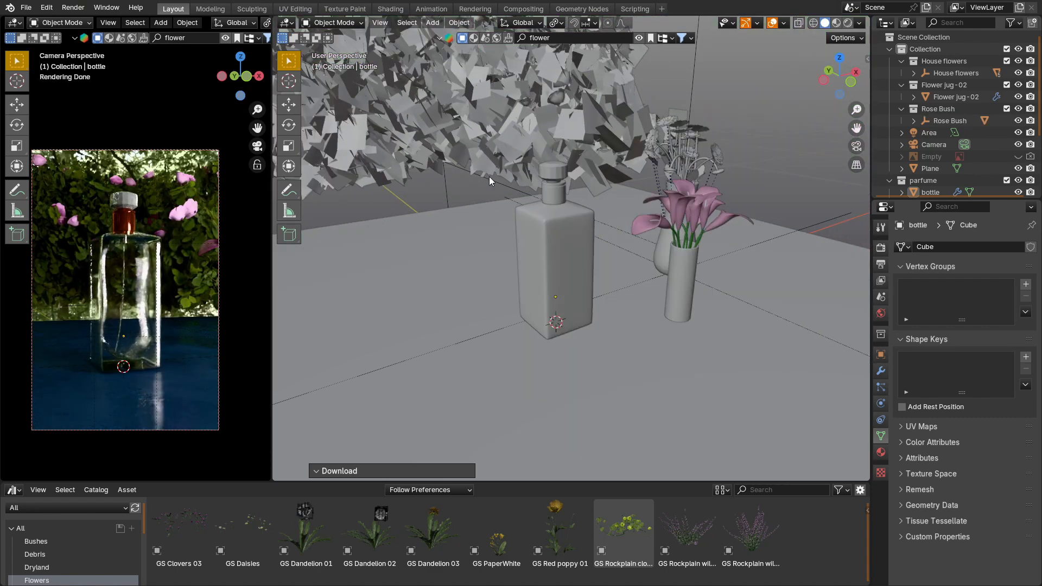
Step: Scale the rose bush by 0.862 and move it farther back behind the bottle, beyond the floor plane's edge
middle_click_drag(472, 169, 491, 163)
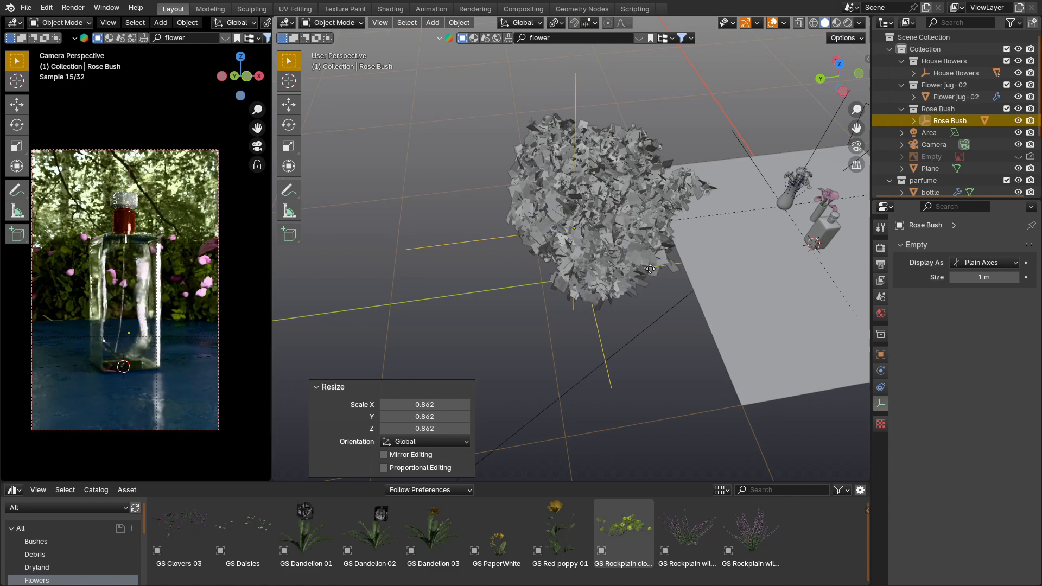
key("g")
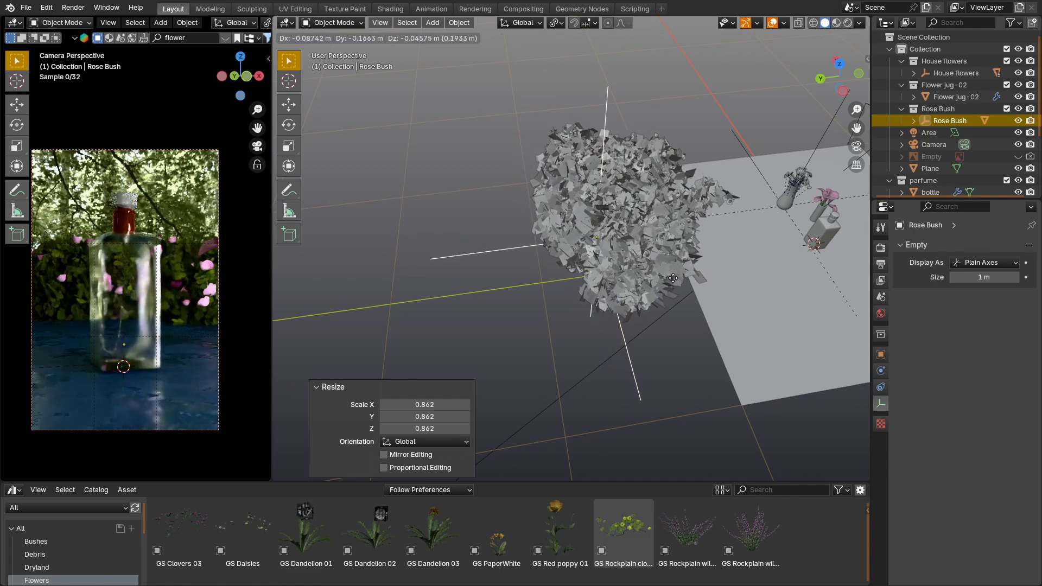
left_click(680, 279)
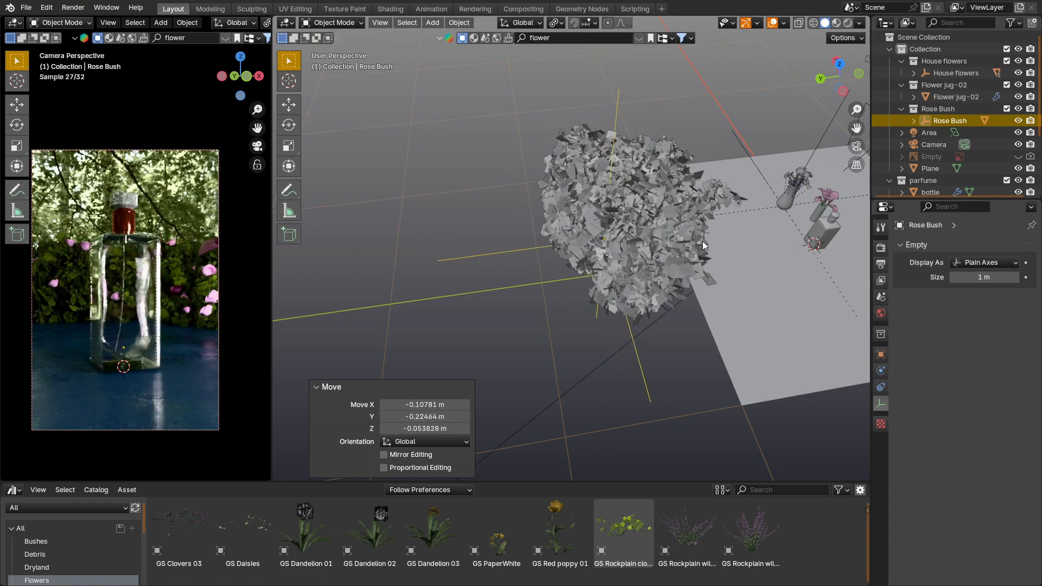
Step: Add the GS Clovers 03 asset from the Flowers catalog to the floor around the bottle and deselect it
middle_click_drag(747, 230, 673, 229)
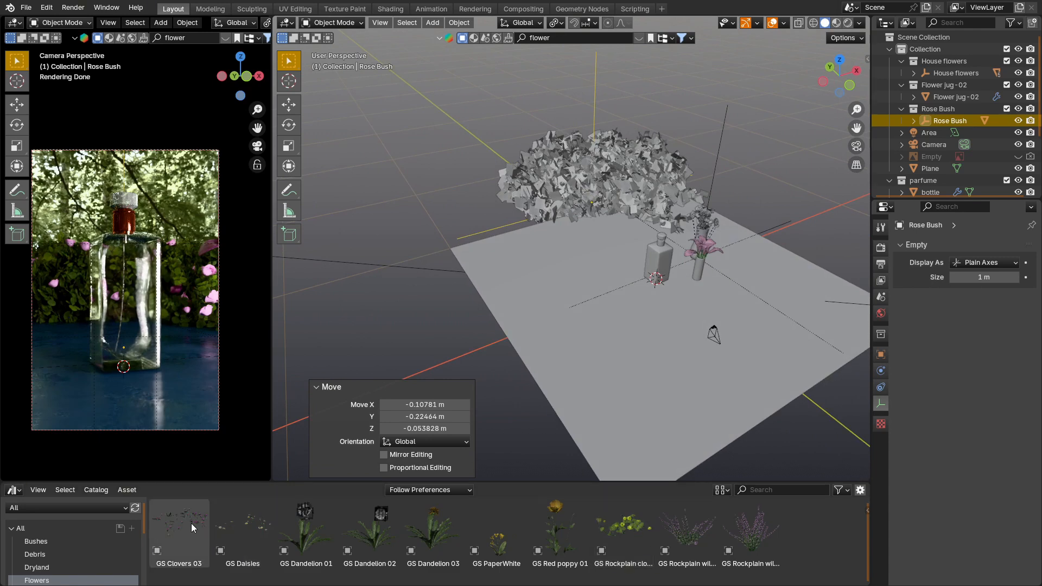
left_click_drag(191, 524, 661, 285)
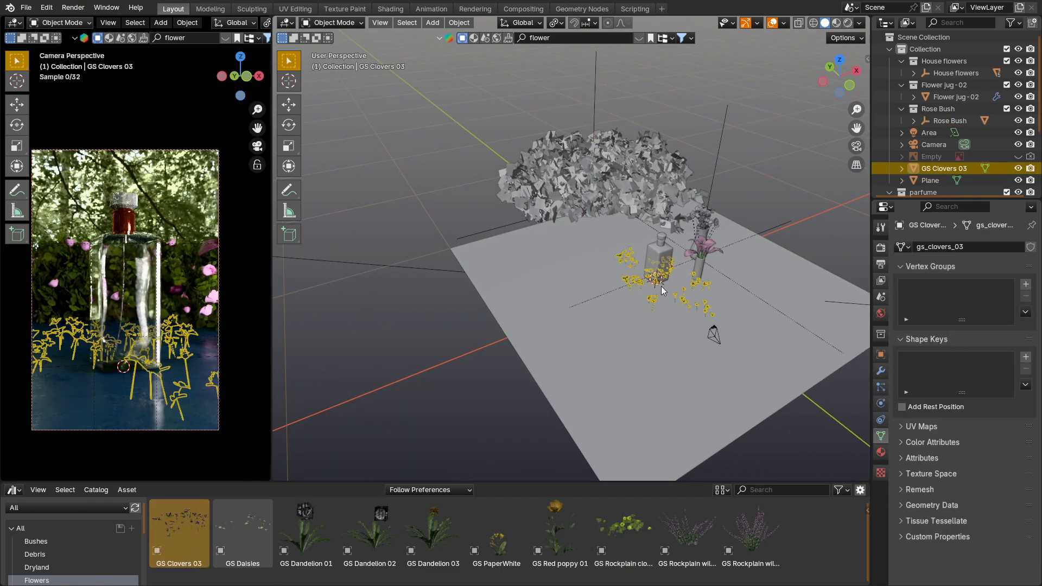
left_click(796, 194)
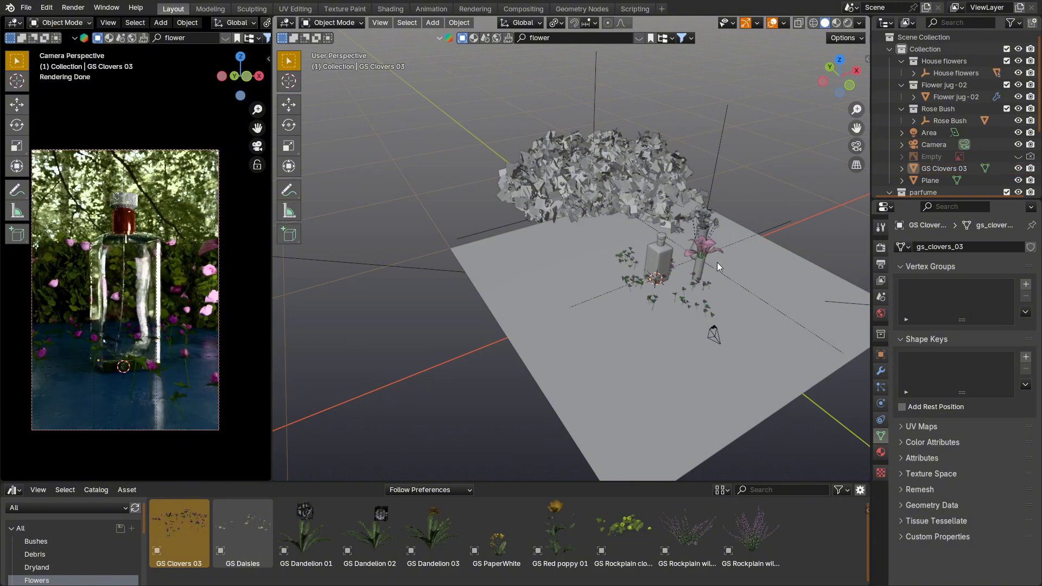
Step: Take one flower head with its curved stem out of the House flowers vase and move both next to the bottle
left_click(666, 213)
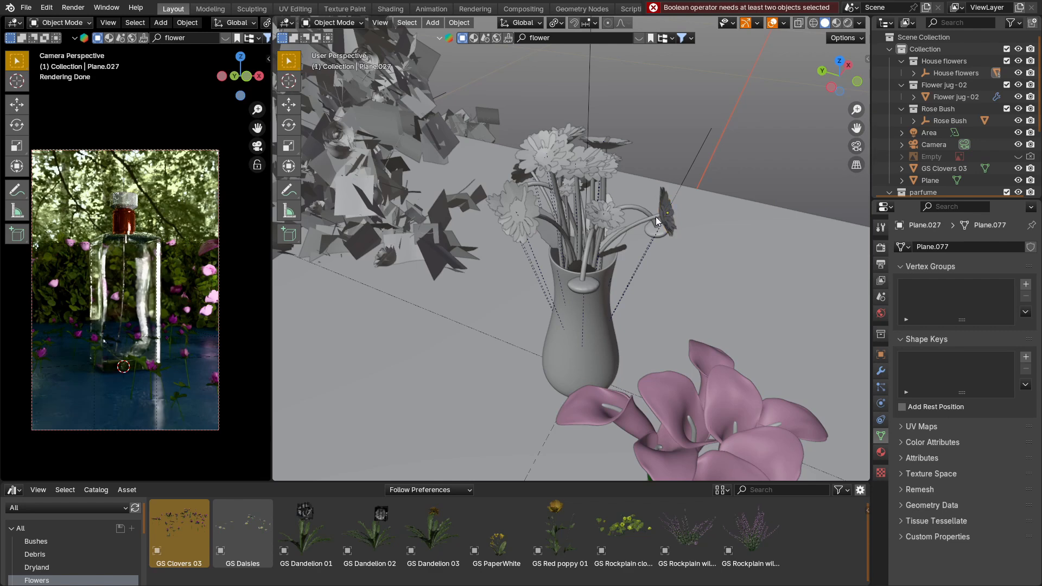
left_click(658, 220)
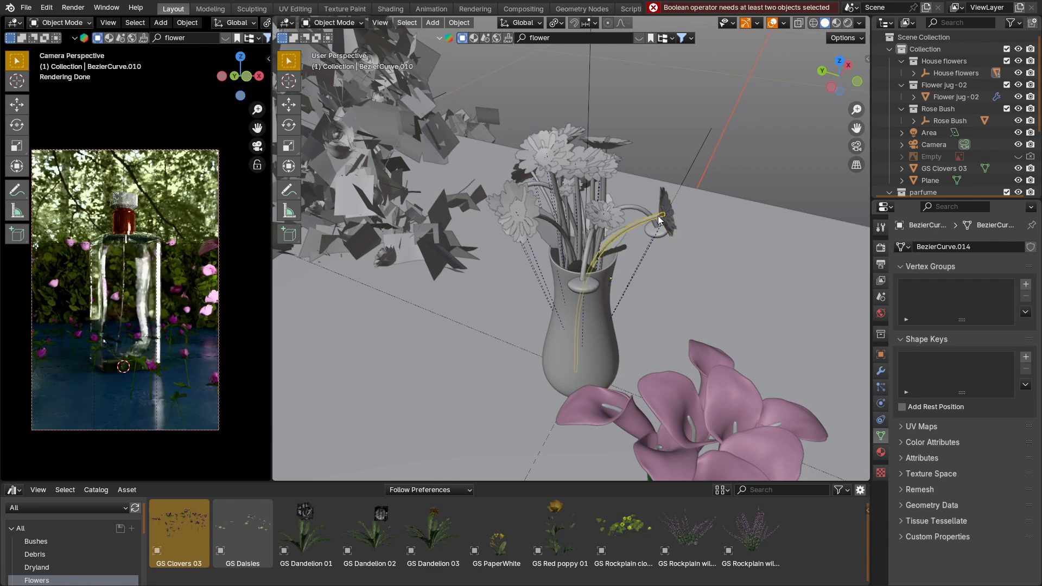
left_click(669, 208)
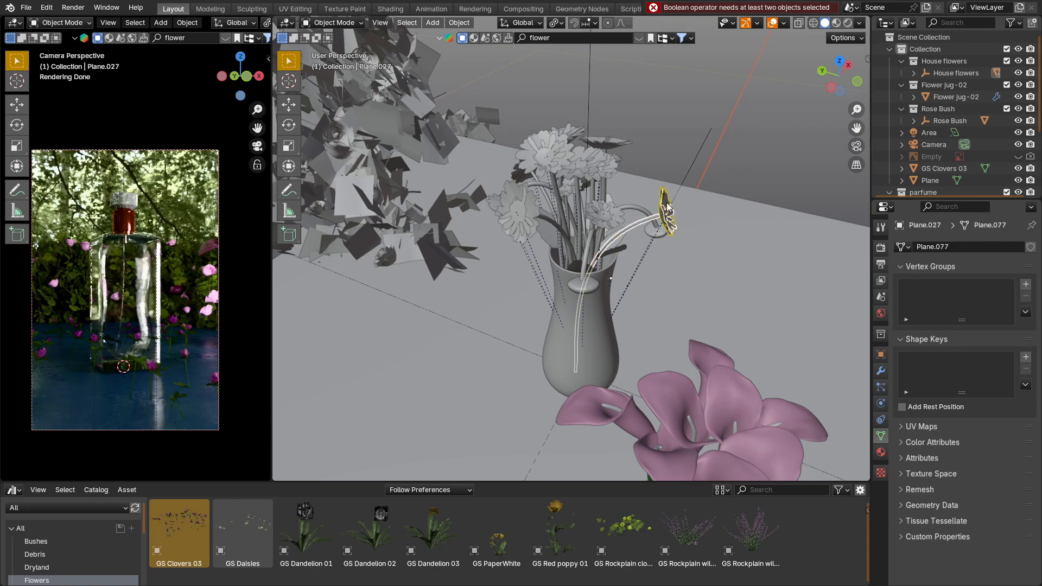
key("g")
right_click(707, 241)
scroll(706, 242, "down", 4)
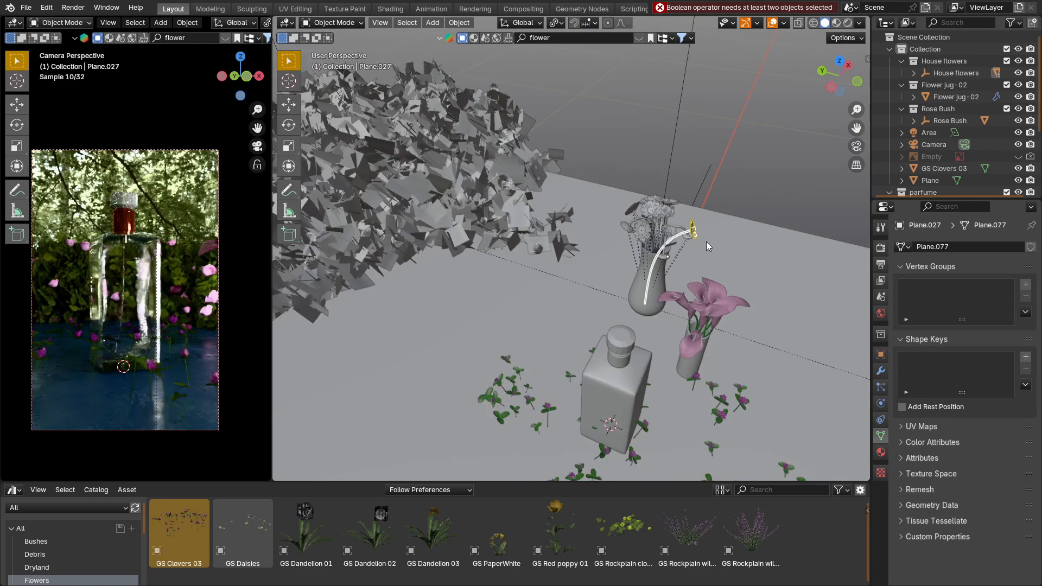
middle_click_drag(705, 242, 624, 244)
key("g")
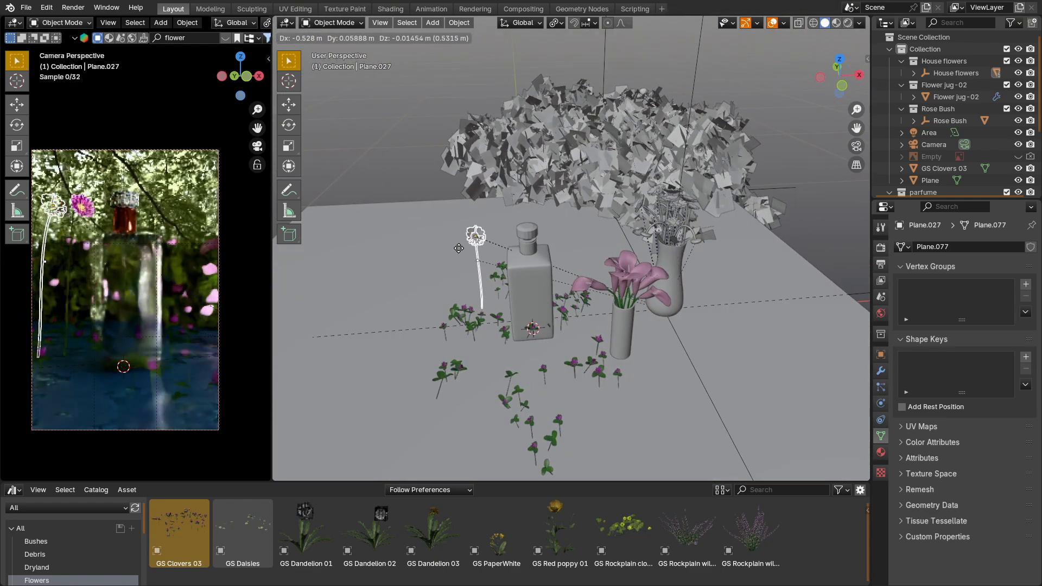
left_click(459, 248)
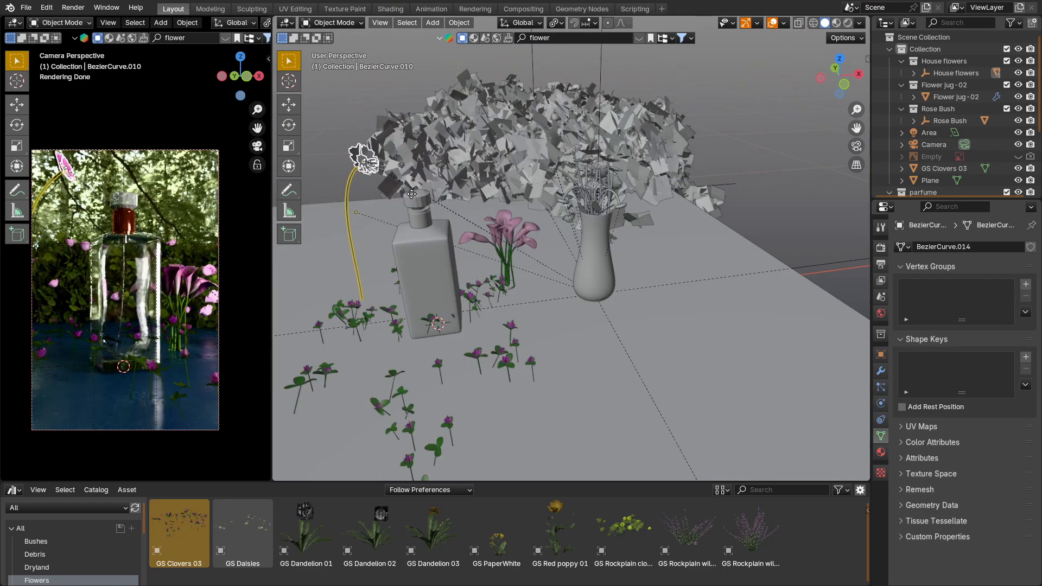
Step: Duplicate the flower and its stem, rotate the copy -16° around Z, and place it lower beside the bottle
key("shift+d")
left_click(472, 239)
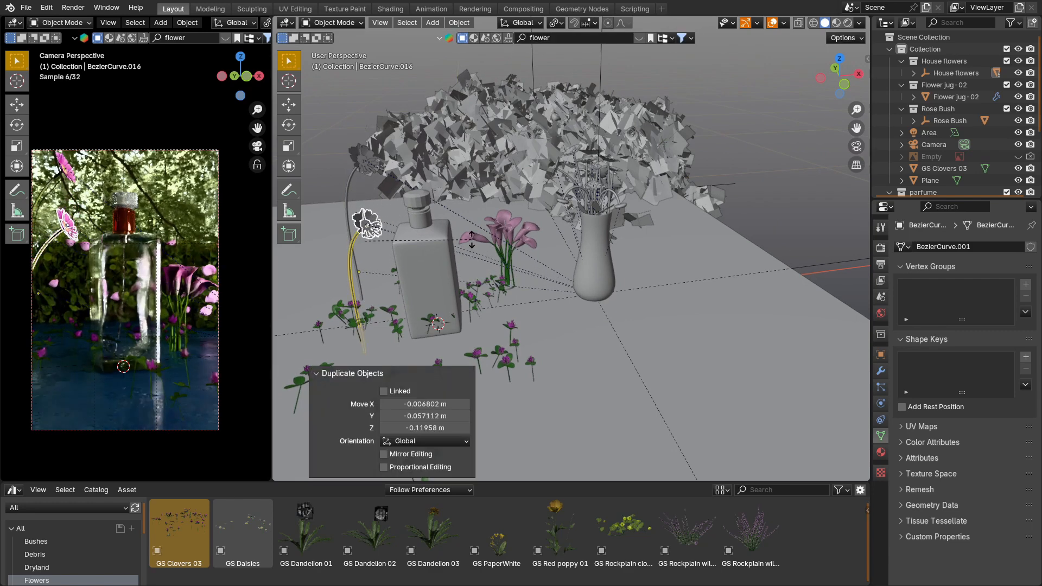
key("r")
key("z")
left_click(467, 228)
key("g")
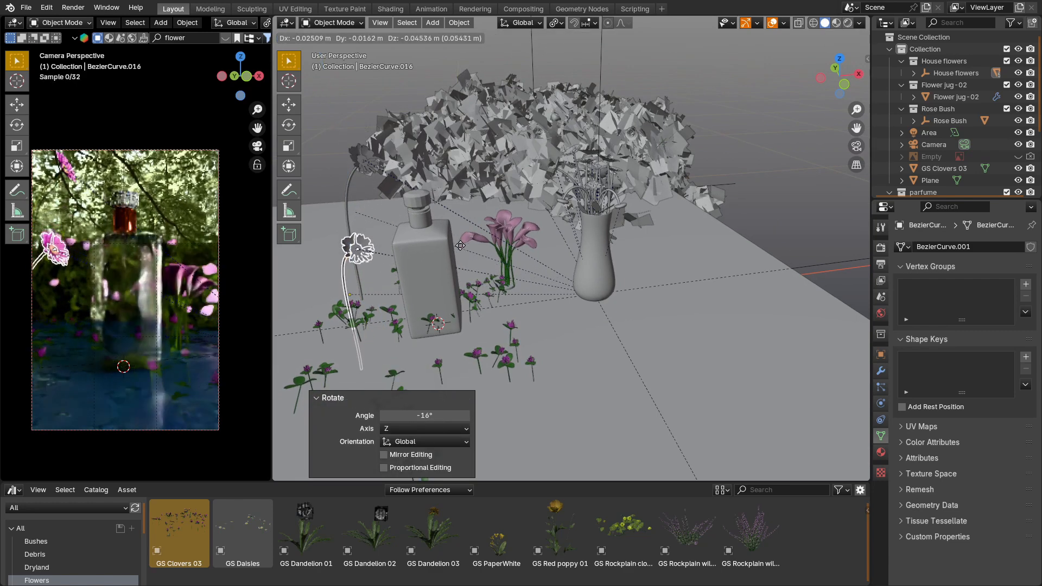
left_click(458, 275)
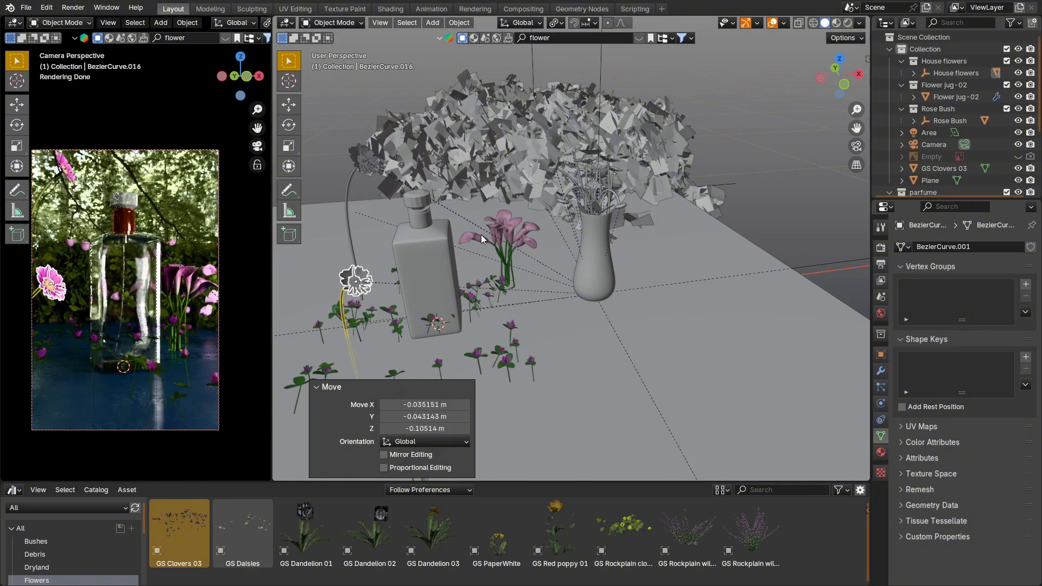
Step: Duplicate the lowered flower and stem again, placing the copy higher and farther back on the same side of the bottle
middle_click_drag(481, 234, 552, 282)
key("shift+d")
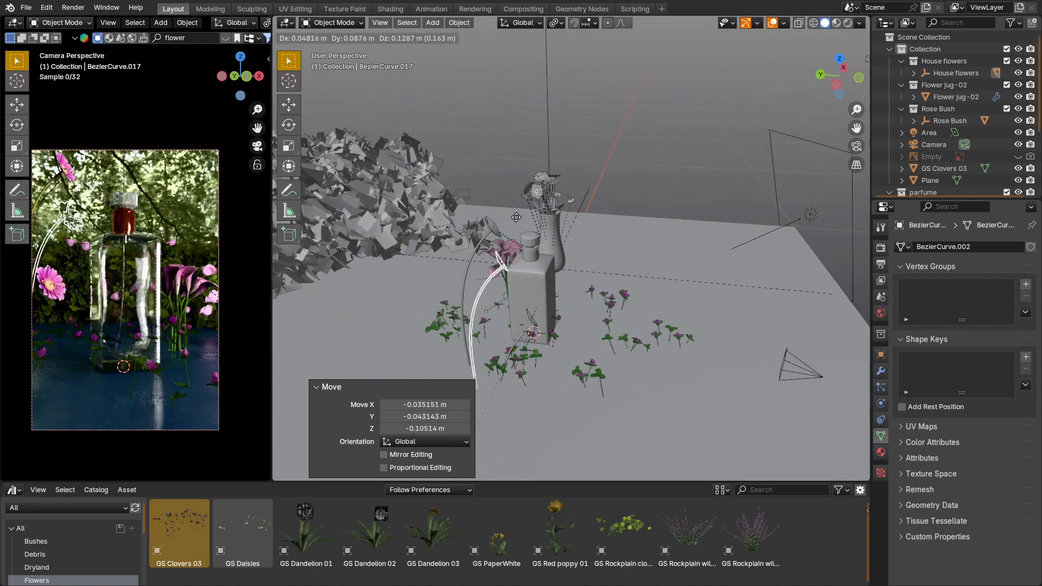
left_click(468, 220)
Step: Select the heads of the duplicated flowers beside the bottle individually and adjust their orientation
middle_click_drag(468, 220, 620, 256)
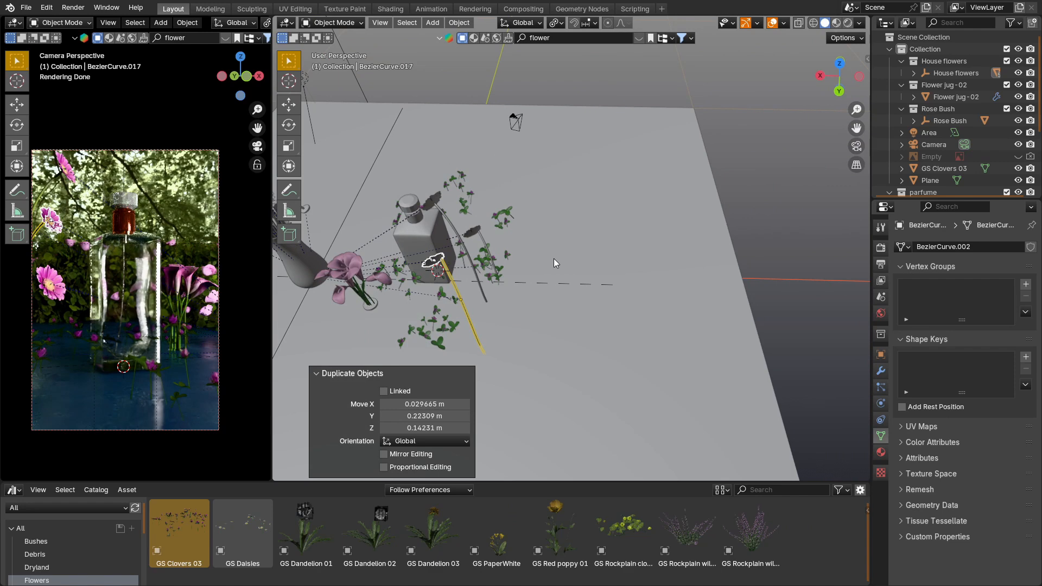
left_click(433, 202)
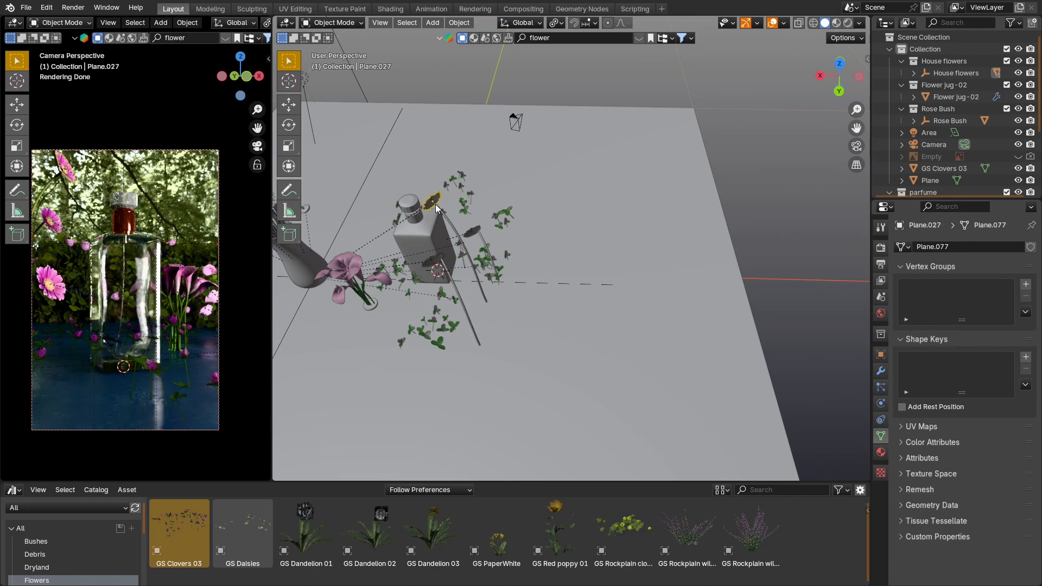
scroll(435, 201, "up", 3)
middle_click_drag(436, 200, 415, 190)
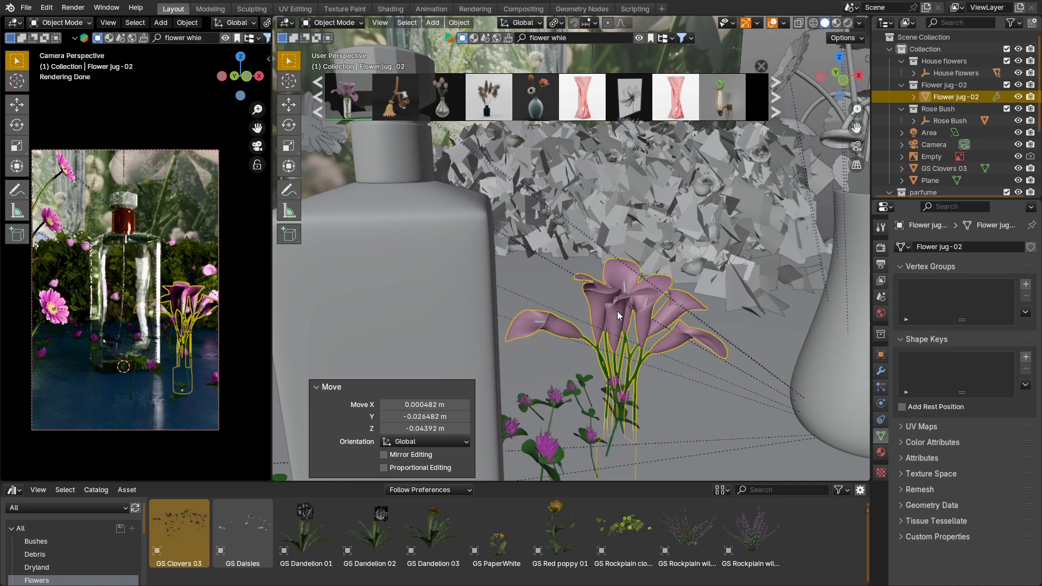
middle_click_drag(617, 311, 621, 330)
Step: In edit mode of Flower jug-02, select the drooping bloom nearest the bottle by linked faces and grow the selection over its base
scroll(620, 331, "up", 2)
key("Tab")
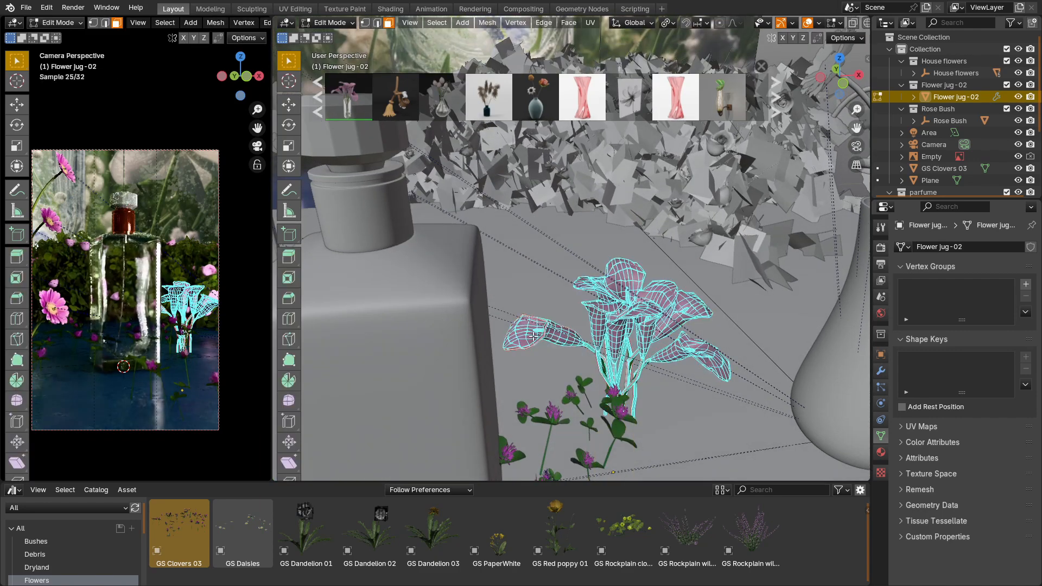
key("l")
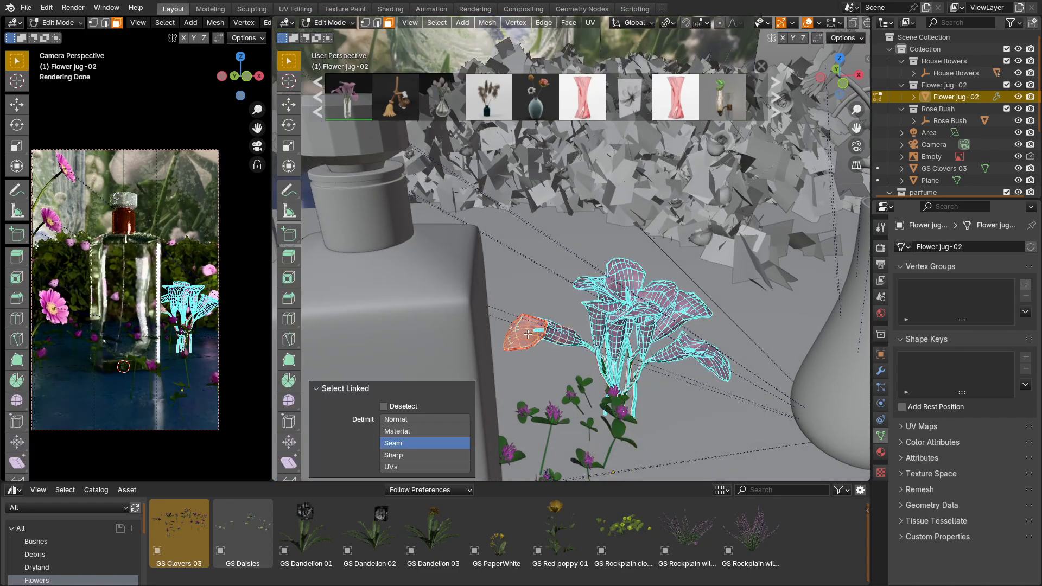
key("ctrl+KP_Add")
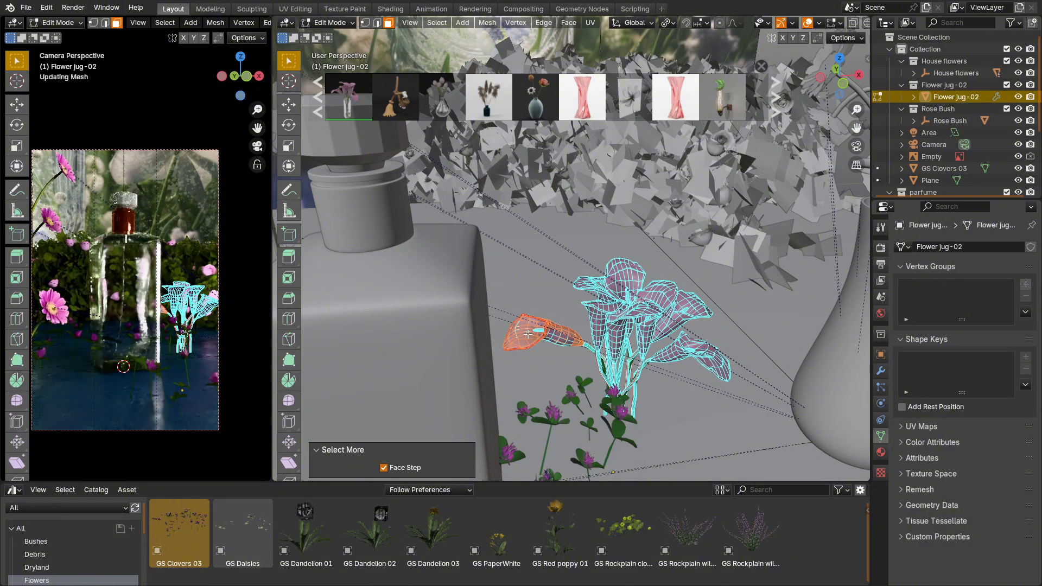
key("ctrl+KP_Add")
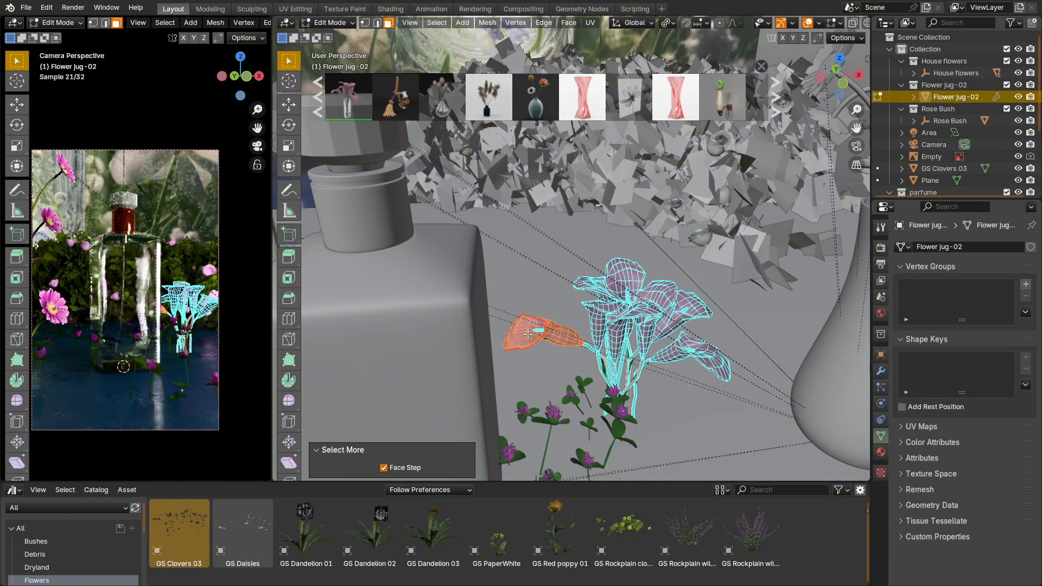
Step: With X-ray on, extend the drooping bloom's selection to its inner parts and along its connected stem
scroll(550, 339, "up", 6)
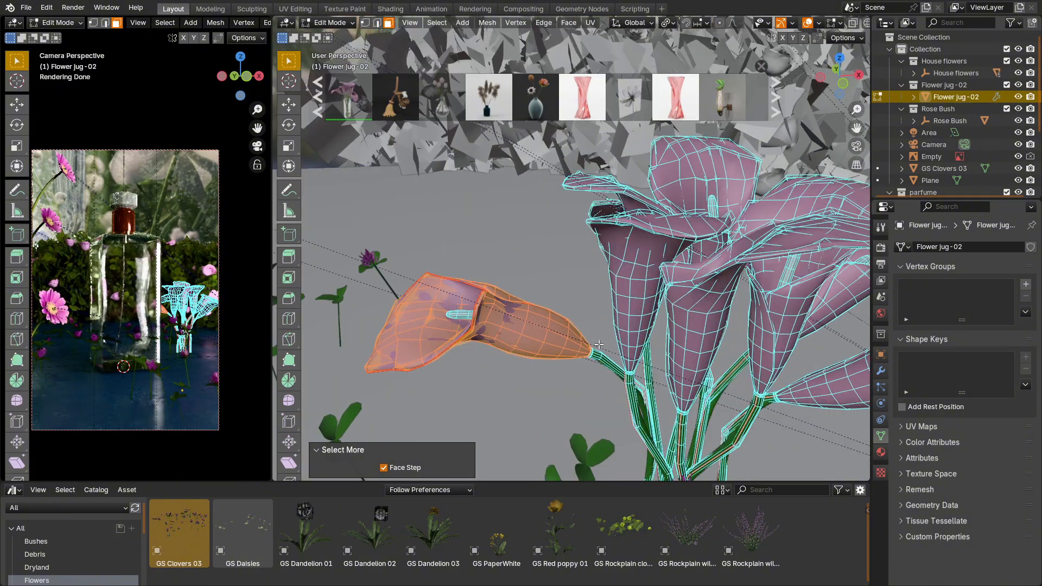
key("alt+z")
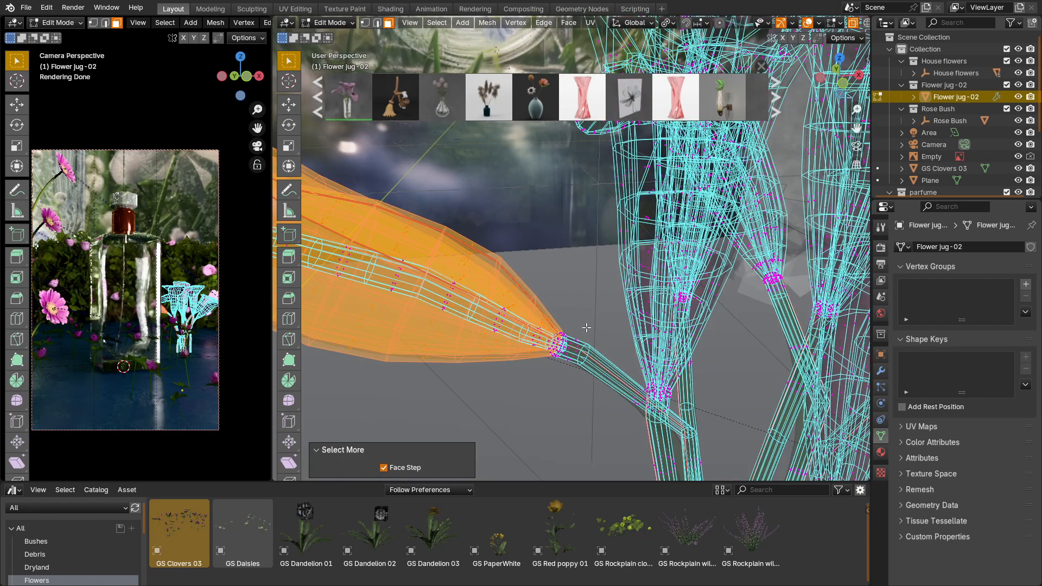
left_click_drag(568, 341, 528, 378, "shift")
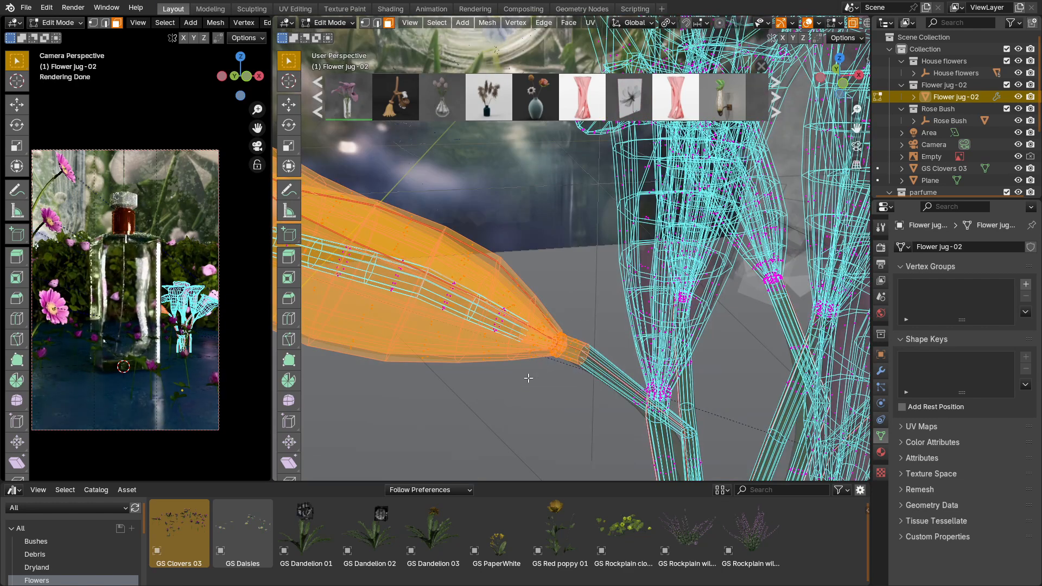
key("ctrl+KP_Add")
key("ctrl+KP_Add")
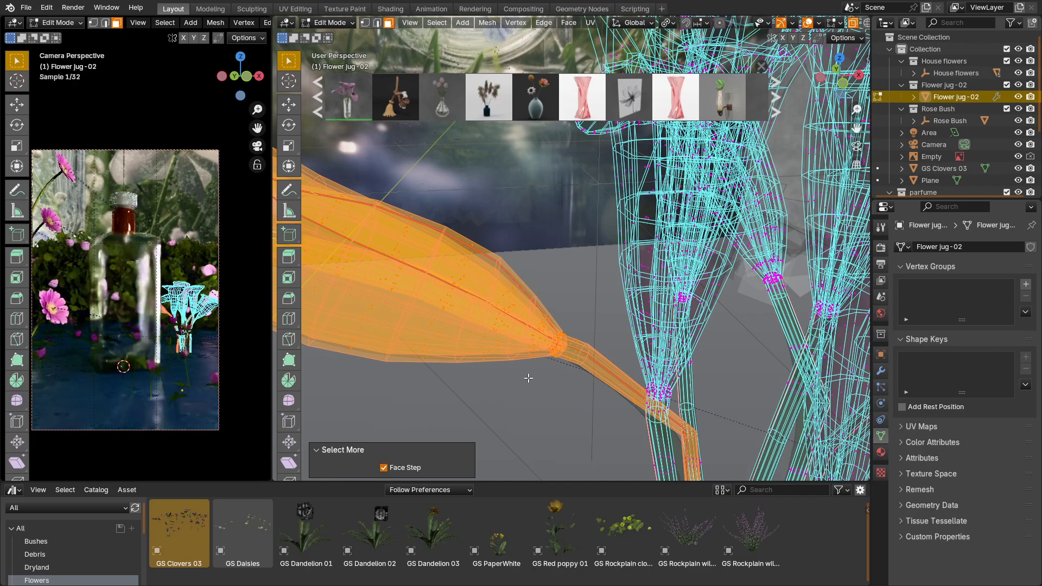
Step: Separate the selected bloom and stem into their own object and select that object in object mode
middle_click_drag(530, 377, 491, 328)
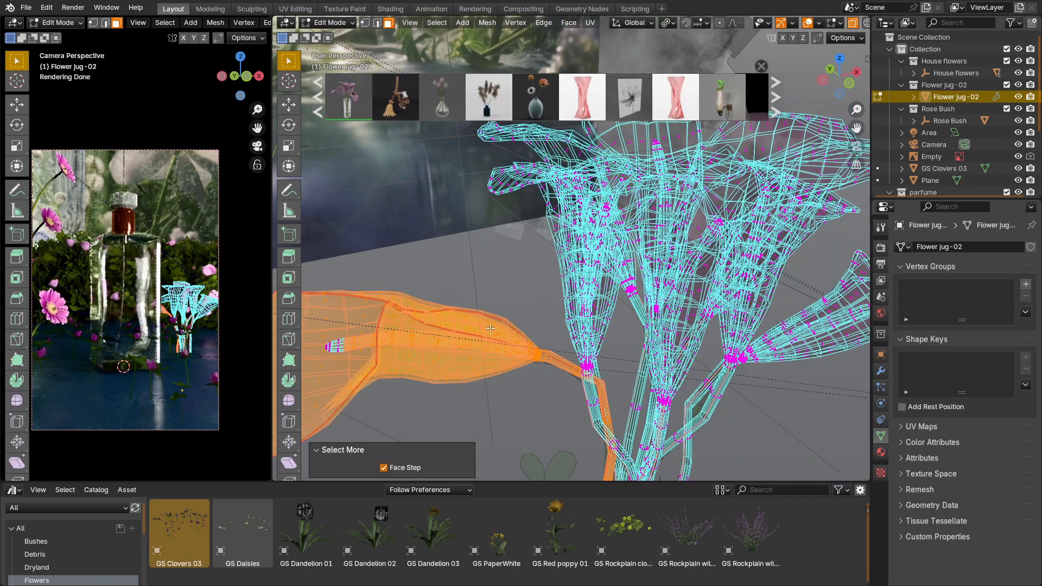
middle_click_drag(410, 337, 451, 328)
key("p")
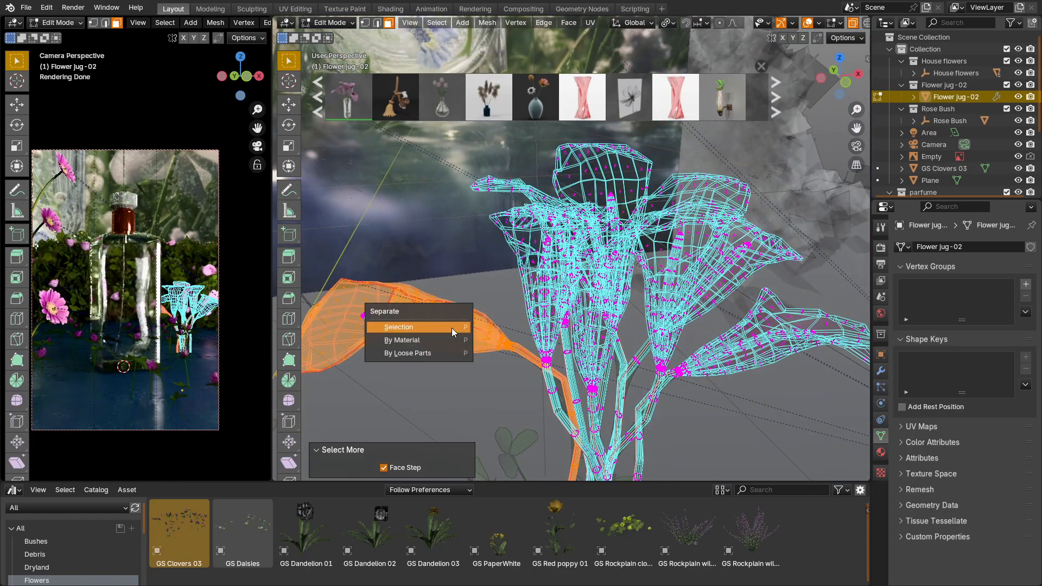
left_click(451, 328)
key("Tab")
left_click(466, 330)
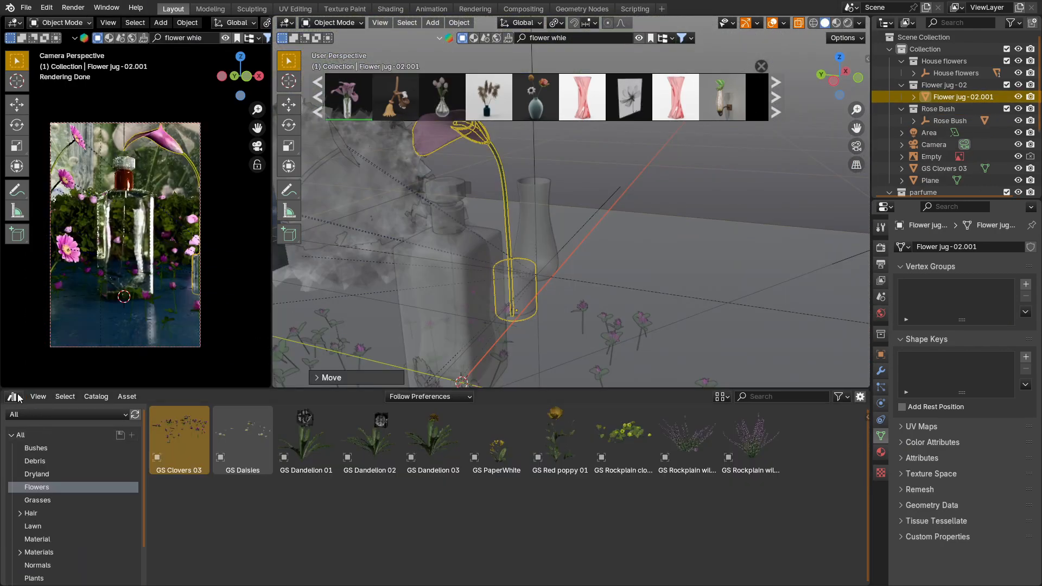
Step: In the Shader Editor, connect the Alpha output of the Textura flor colla.jpg node to Base Color in the Flor-tulipa petalas.001 material
left_click(18, 398)
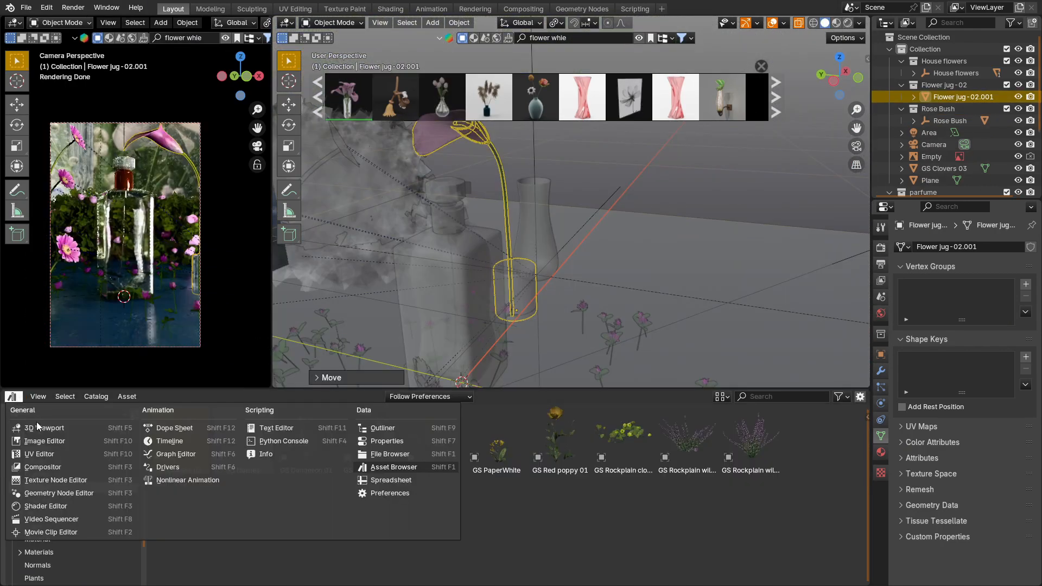
left_click(65, 505)
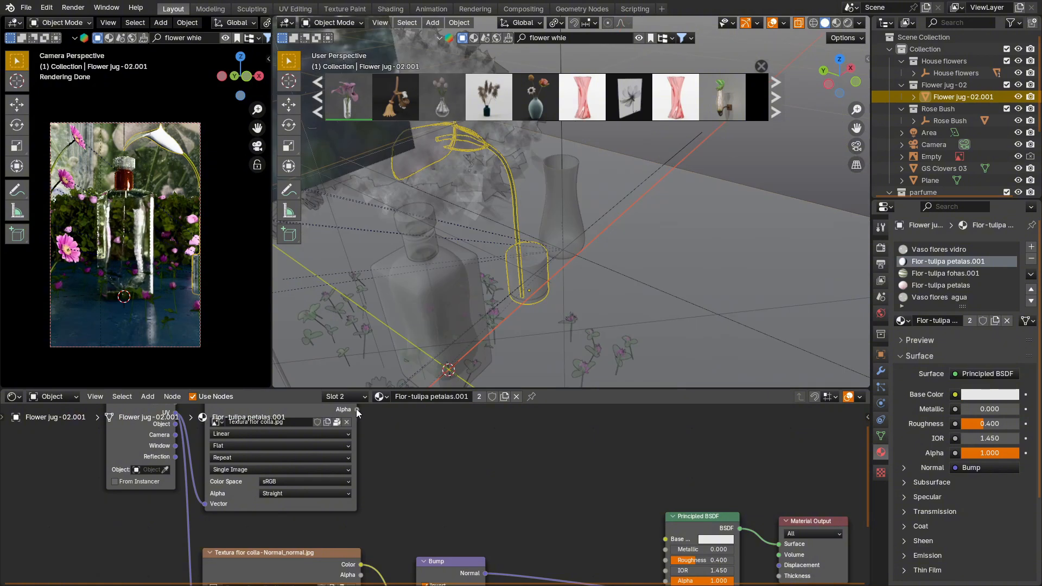
left_click_drag(611, 513, 657, 537)
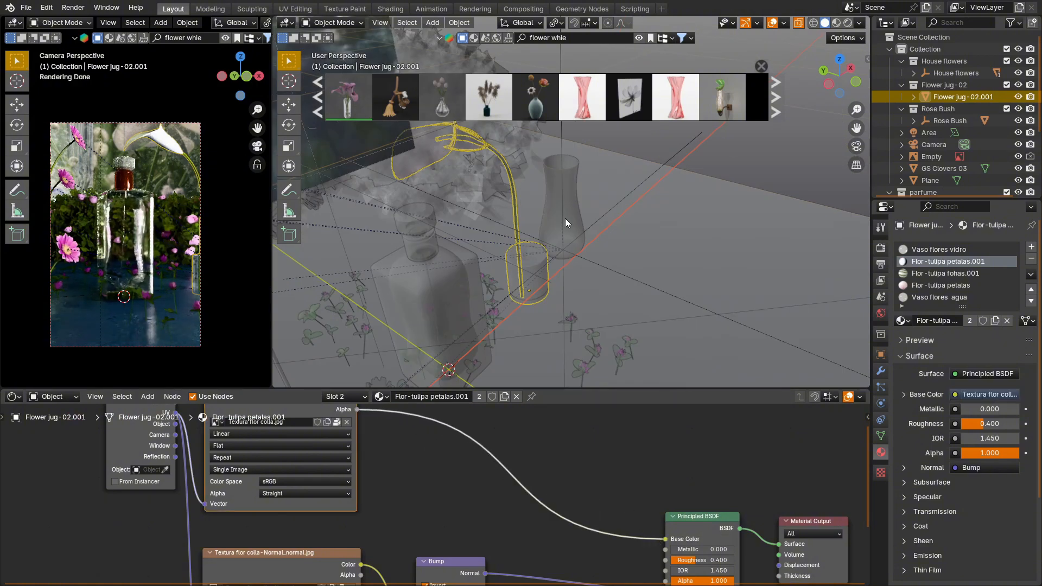
Step: Reposition the separated flower beside the bottle, rotate it around the Z axis, and adjust its height along Z
key("g")
left_click(522, 212)
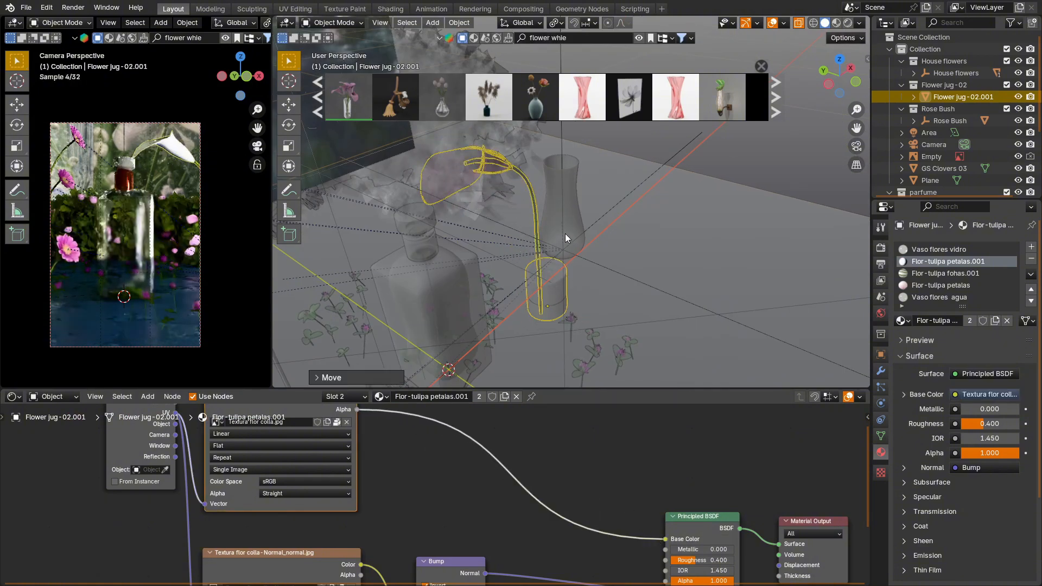
key("r")
key("z")
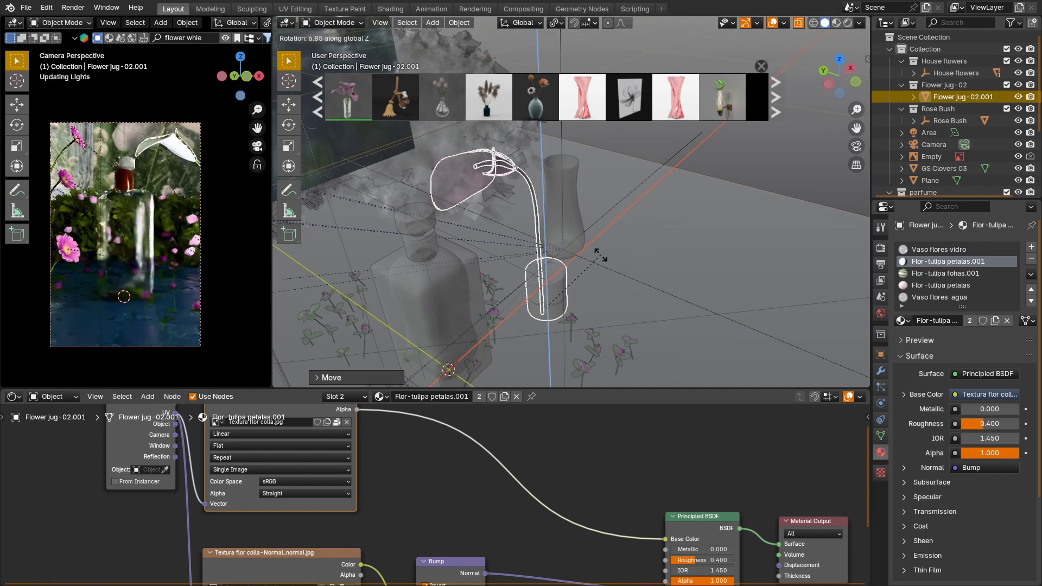
left_click(588, 194)
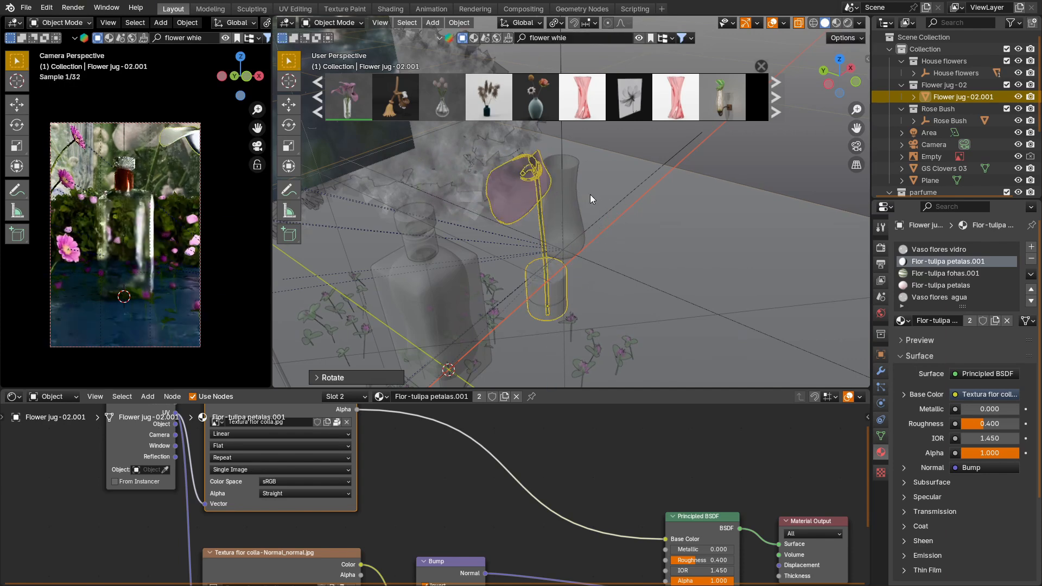
key("g")
key("z")
left_click(586, 225)
middle_click_drag(587, 230, 470, 223)
Step: Scale the separated flower up to about 1.3 times its size and shift it along the X axis
key("s")
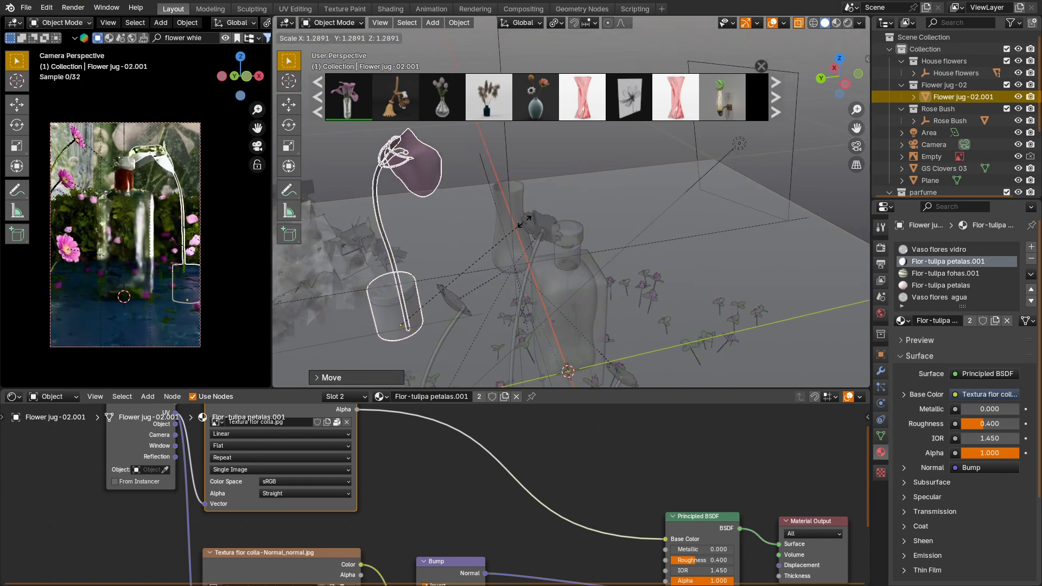
left_click(535, 220)
key("g")
key("x")
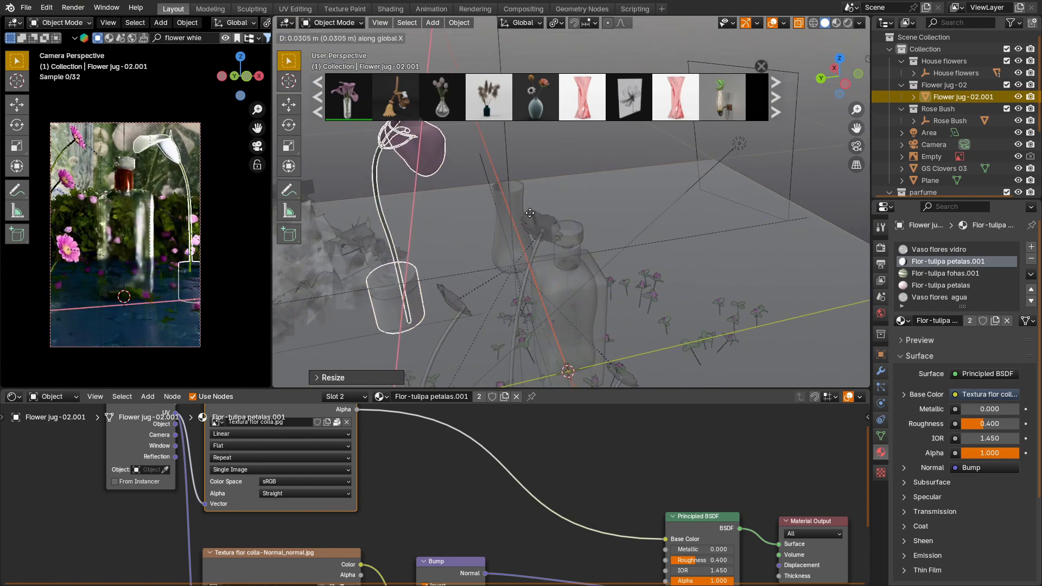
left_click(522, 210)
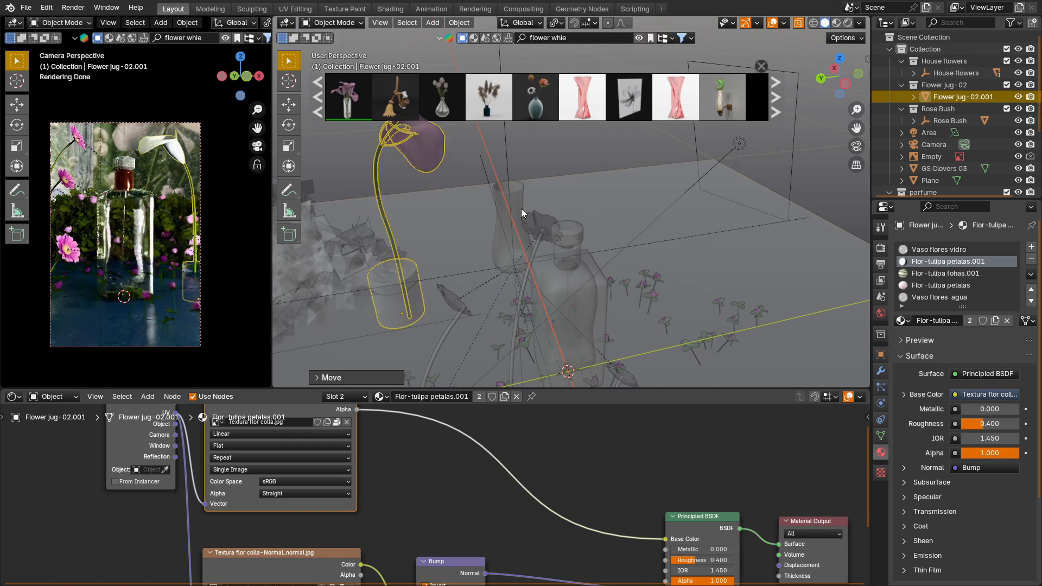
Step: Duplicate the white flower below the first, rotate the copy about 16° around Z, and lower it slightly more
key("shift+d")
key("z")
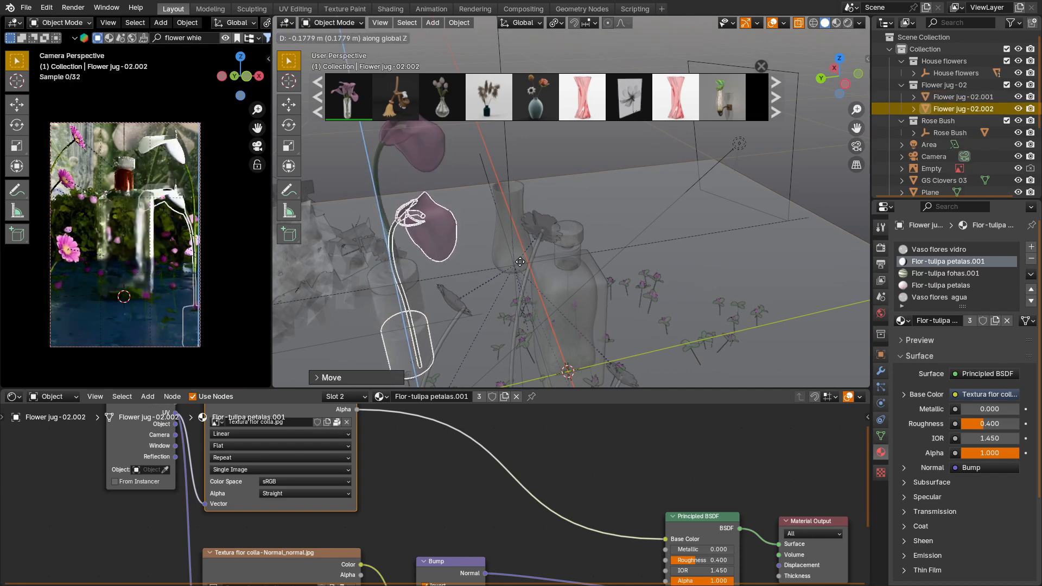
left_click(520, 255)
key("r")
key("z")
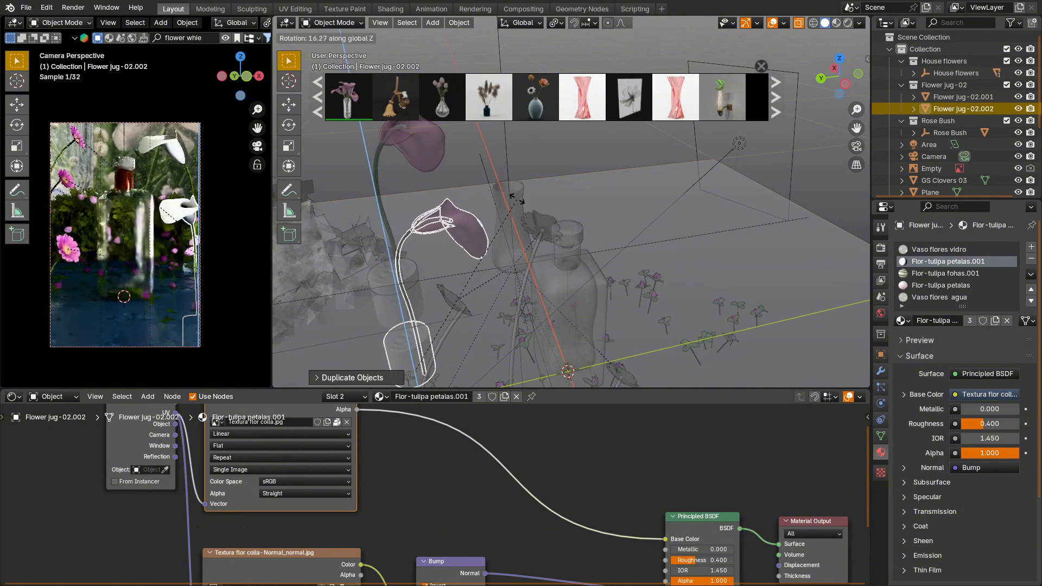
left_click(516, 200)
key("g")
key("z")
left_click(516, 221)
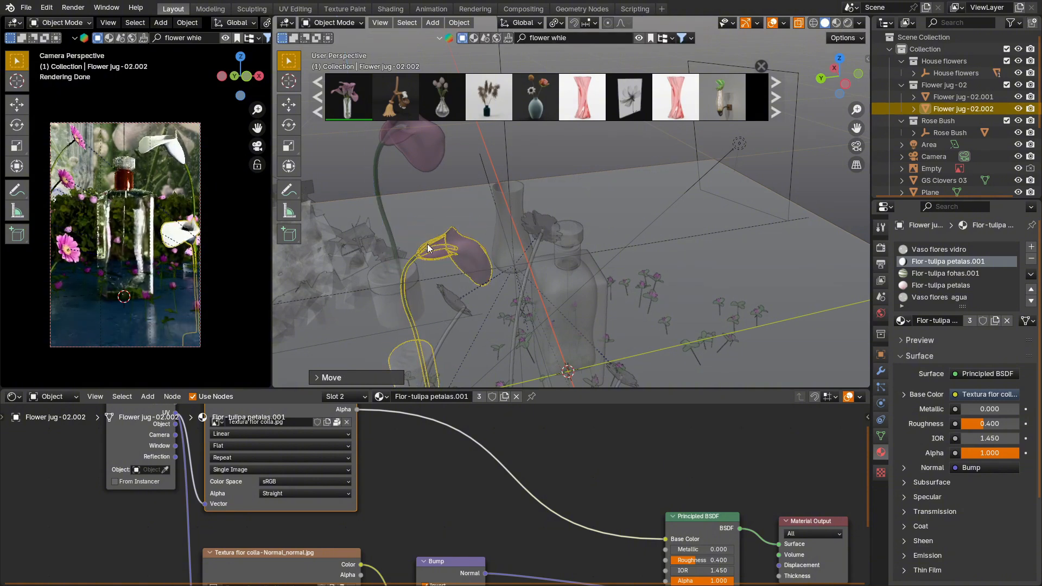
Step: Select the empty vase standing behind the bottle and delete it
middle_click_drag(427, 249, 360, 240)
left_click(514, 232)
scroll(521, 233, "down", 5)
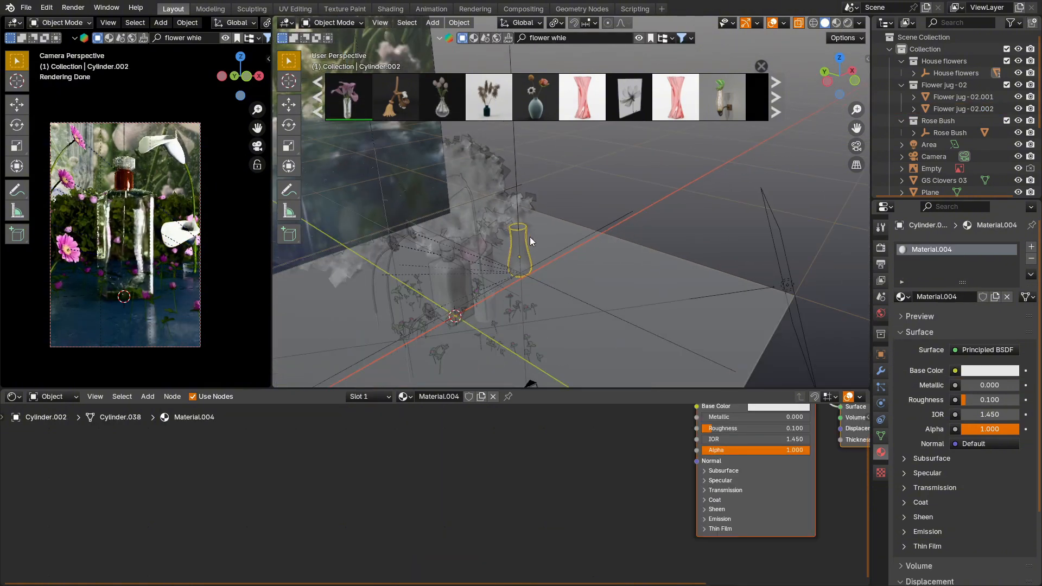
key("x")
left_click(526, 245)
Step: Place another copy of the white flower on the opposite side of the bottle
middle_click_drag(421, 303, 491, 239, "shift")
scroll(535, 251, "up", 2)
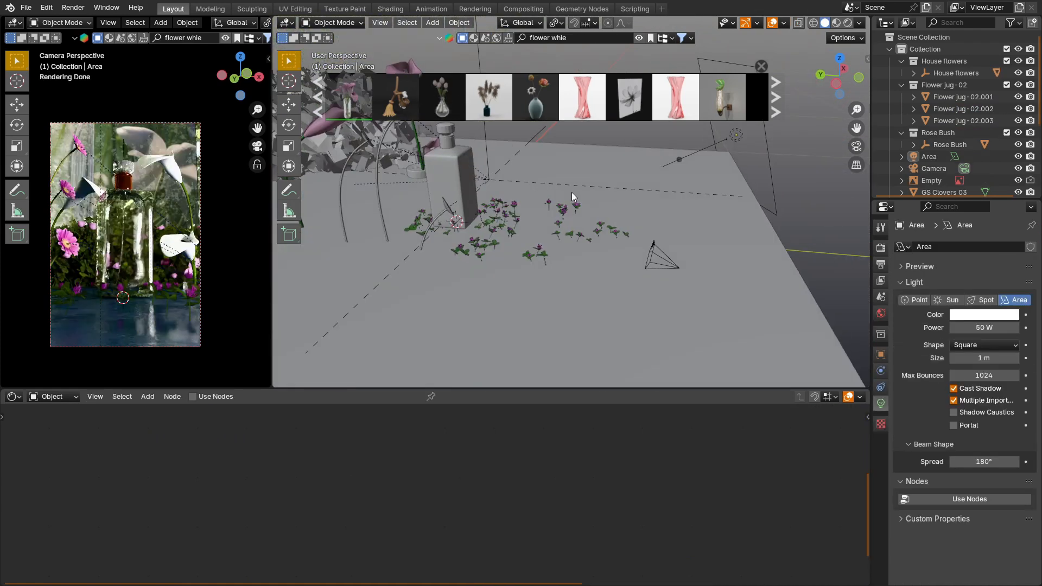
middle_click_drag(571, 192, 554, 195)
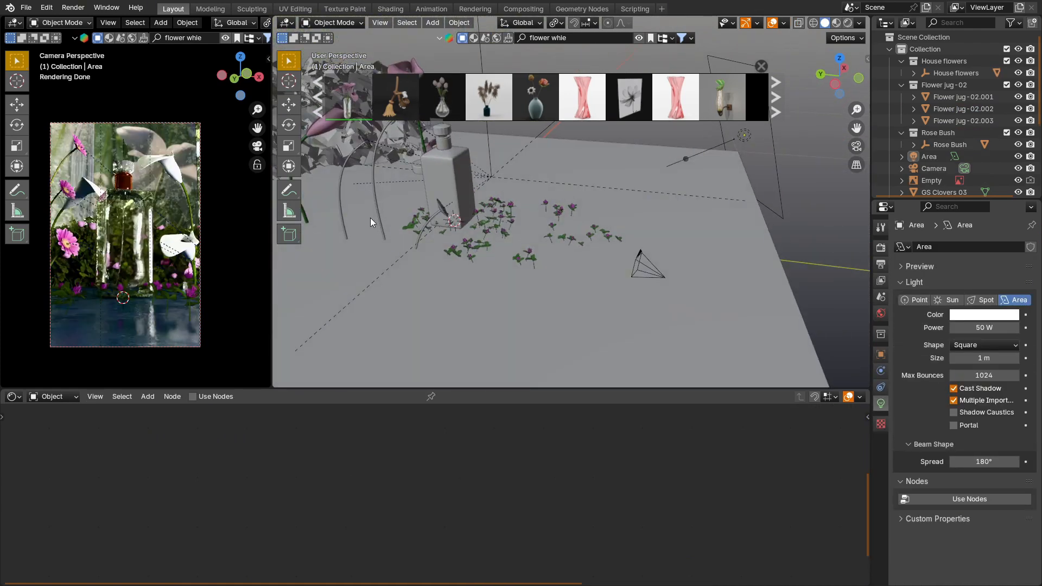
Step: Show the Rocks catalog in the Asset Browser and add the GS Rockplain gravel asset to the floor in front of the bottle
left_click(15, 397)
left_click(19, 399)
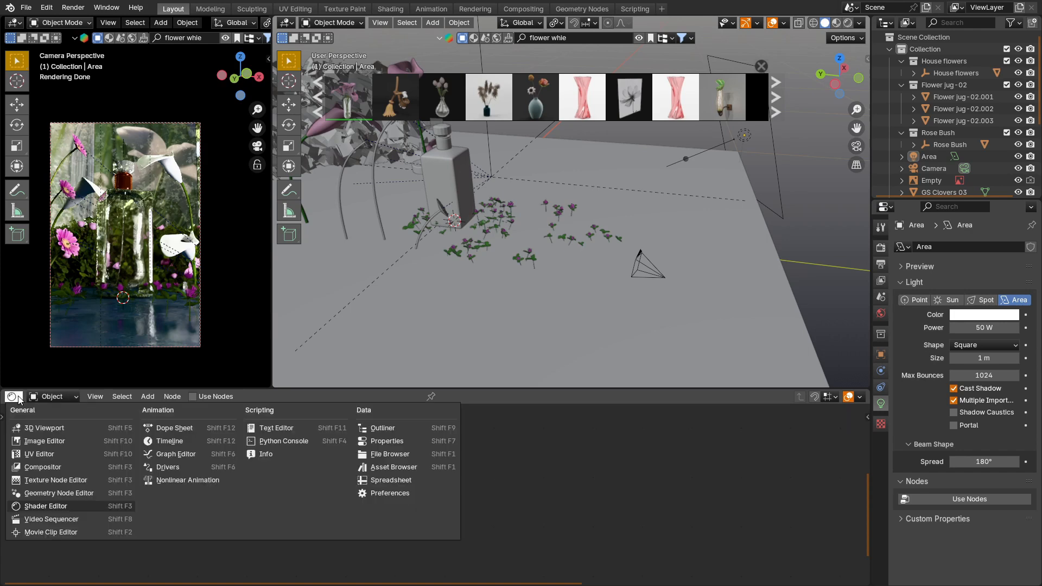
left_click(399, 468)
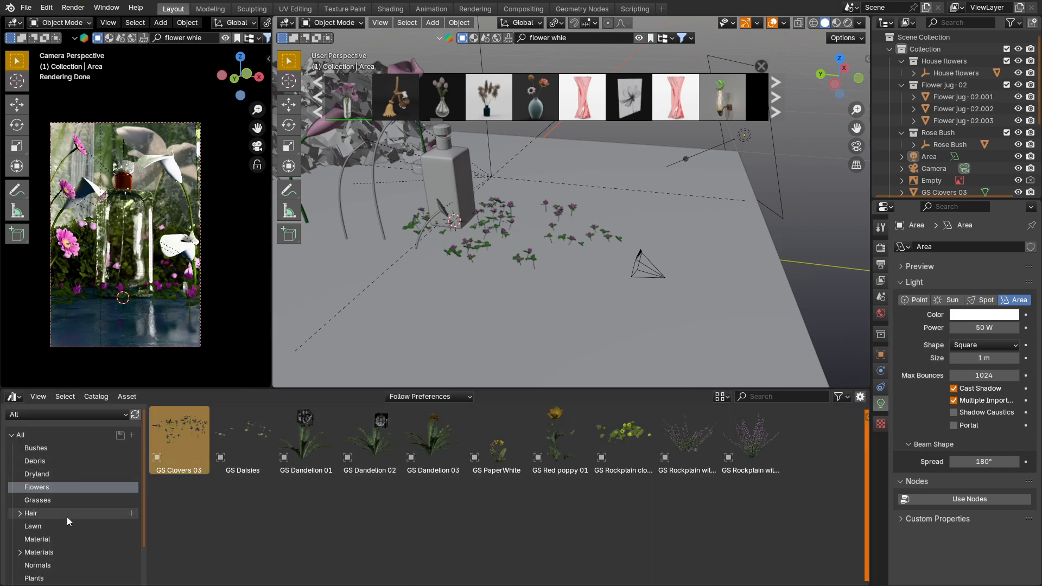
scroll(67, 518, "down", 3)
left_click(66, 546)
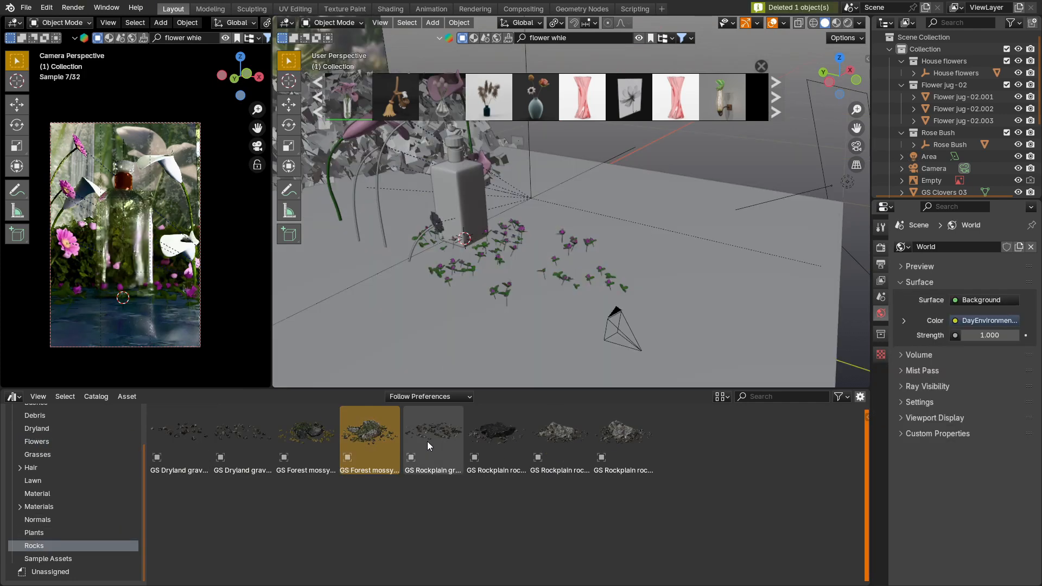
left_click_drag(427, 441, 516, 274)
scroll(552, 280, "up", 2)
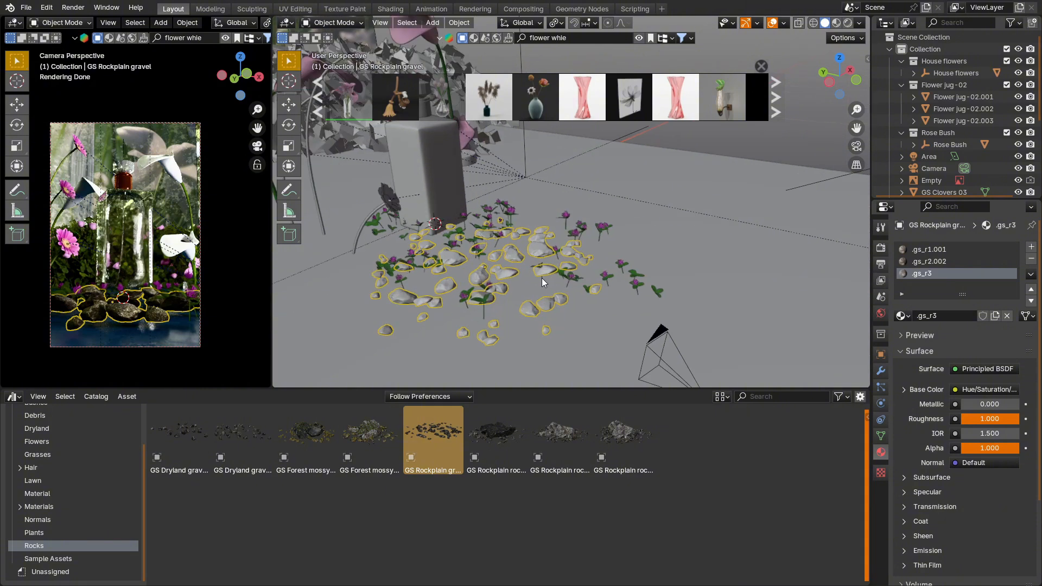
Step: Scale the whole gravel mesh down to about 0.49 in Edit Mode and move it slightly toward the camera
key("Tab")
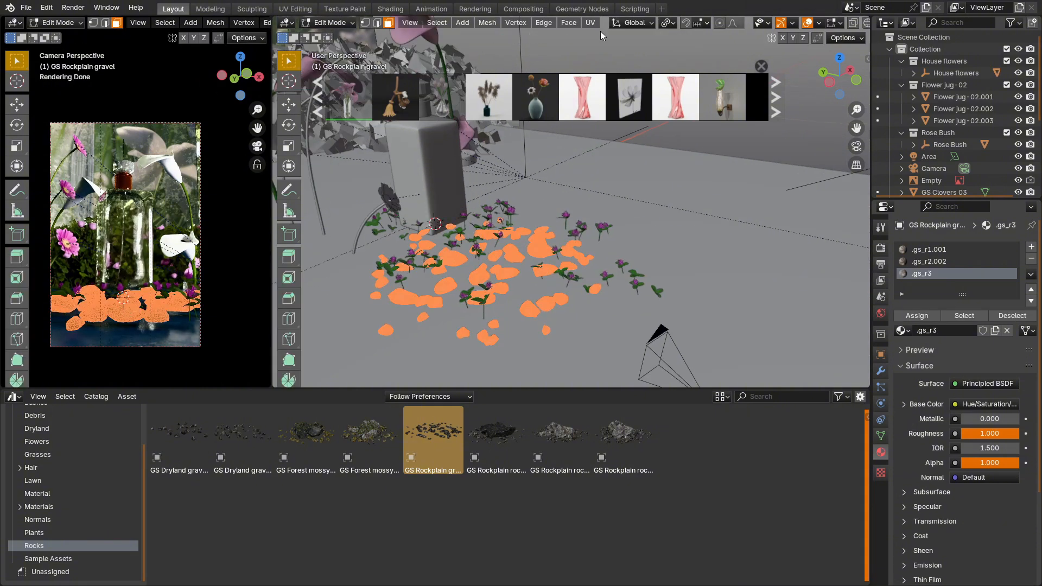
key("s")
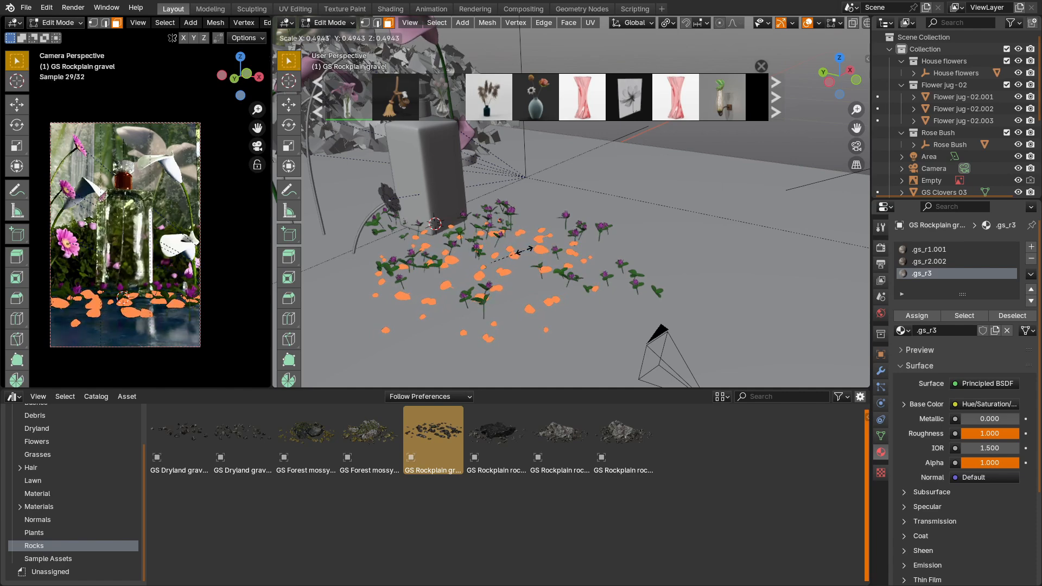
left_click(526, 247)
middle_click_drag(521, 197, 574, 208)
key("g")
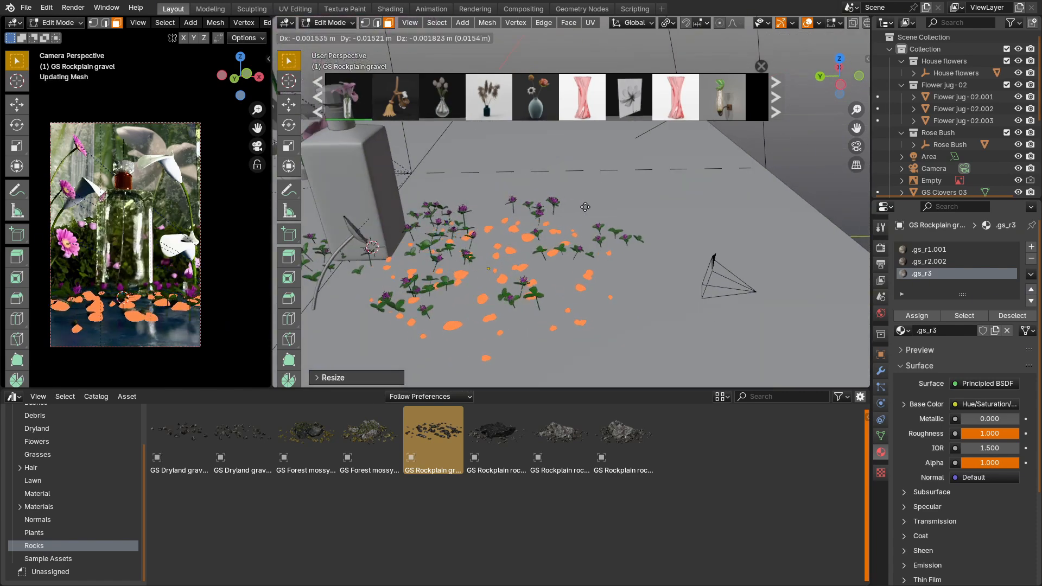
left_click(599, 206)
left_click(796, 159)
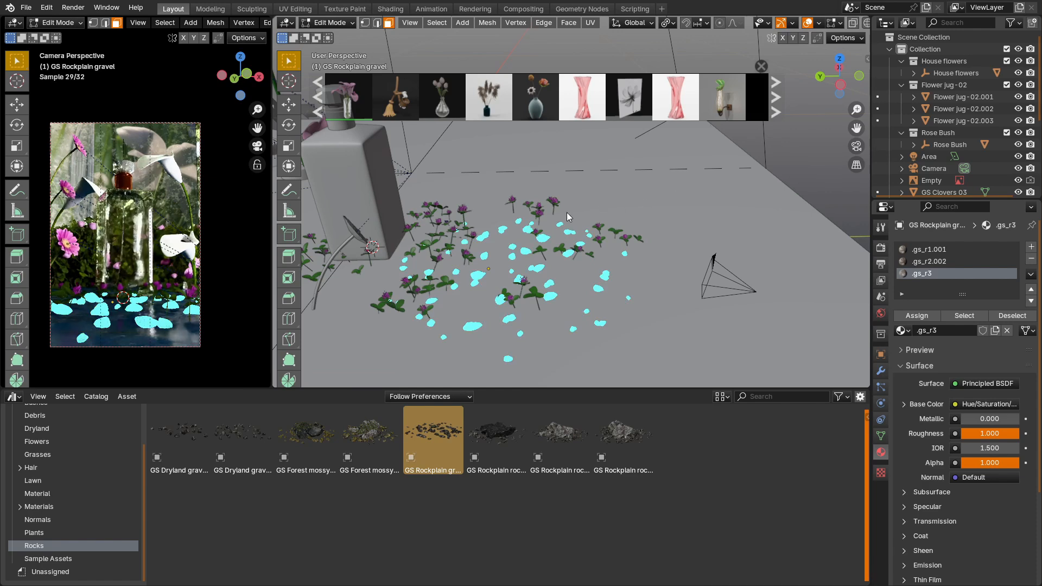
Step: Return to Object Mode and lower the gravel about 0.009 m along Z so the stones sink into the floor
key("Tab")
middle_click_drag(561, 213, 533, 226)
key("g")
key("z")
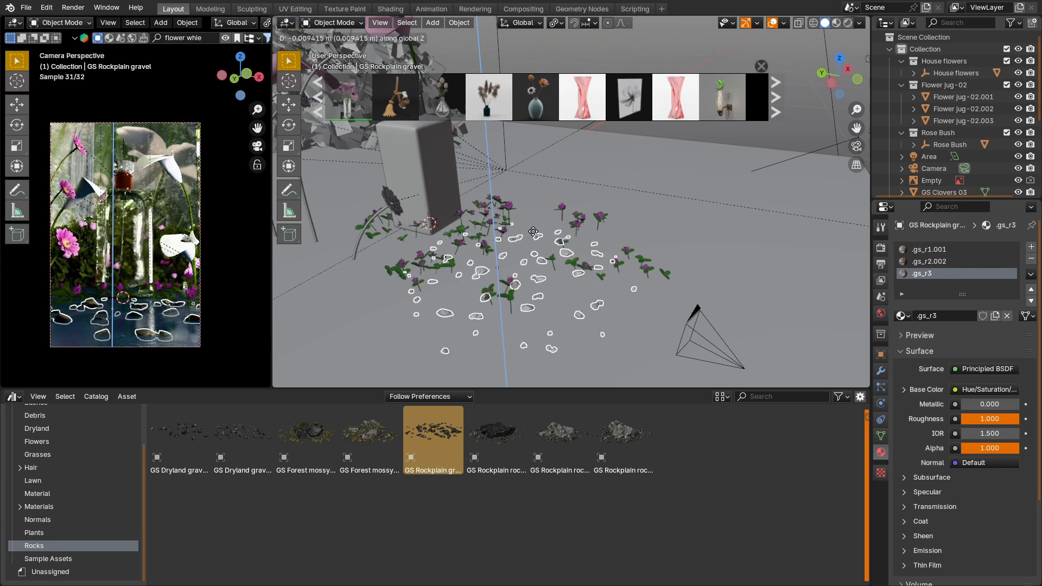
left_click(533, 232)
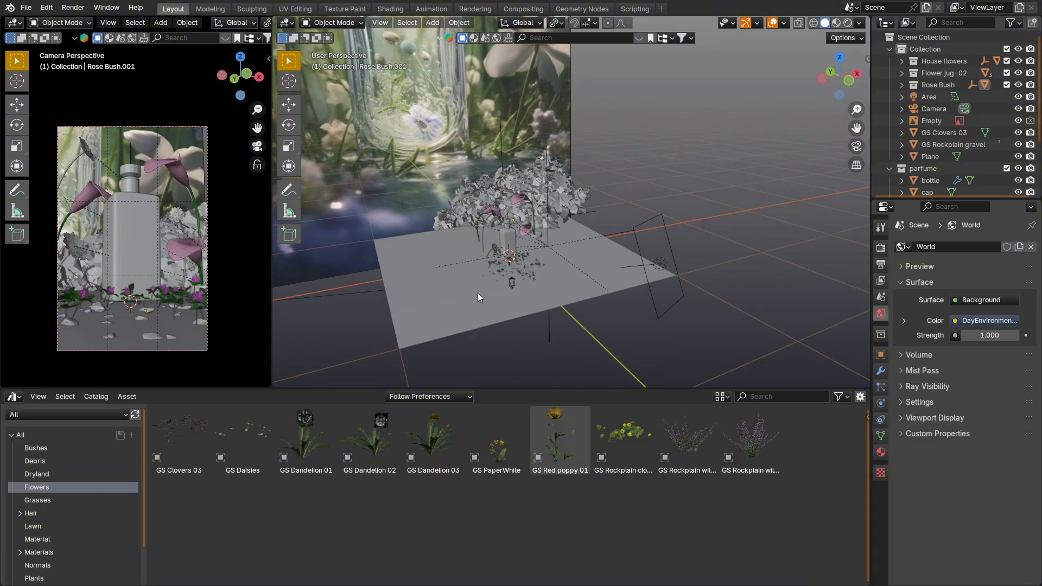
Step: Place the GS Rockplain clover creeper 02 in the foreground, and add the GS Forest clover 01 asset scaled down to small ground plants
left_click_drag(624, 434, 570, 291)
scroll(568, 280, "up", 4)
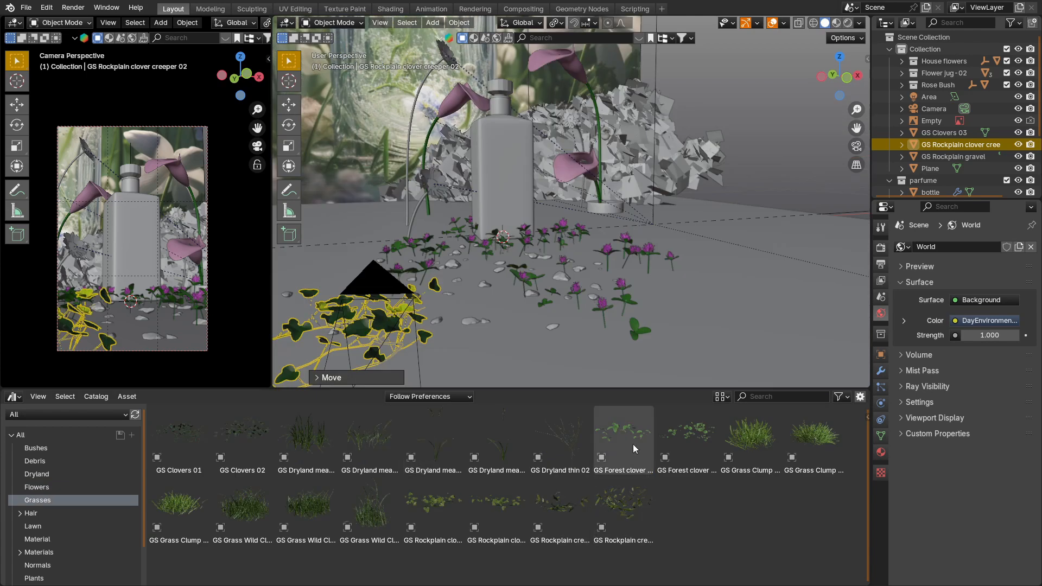
left_click_drag(623, 437, 584, 310)
scroll(584, 311, "down", 3)
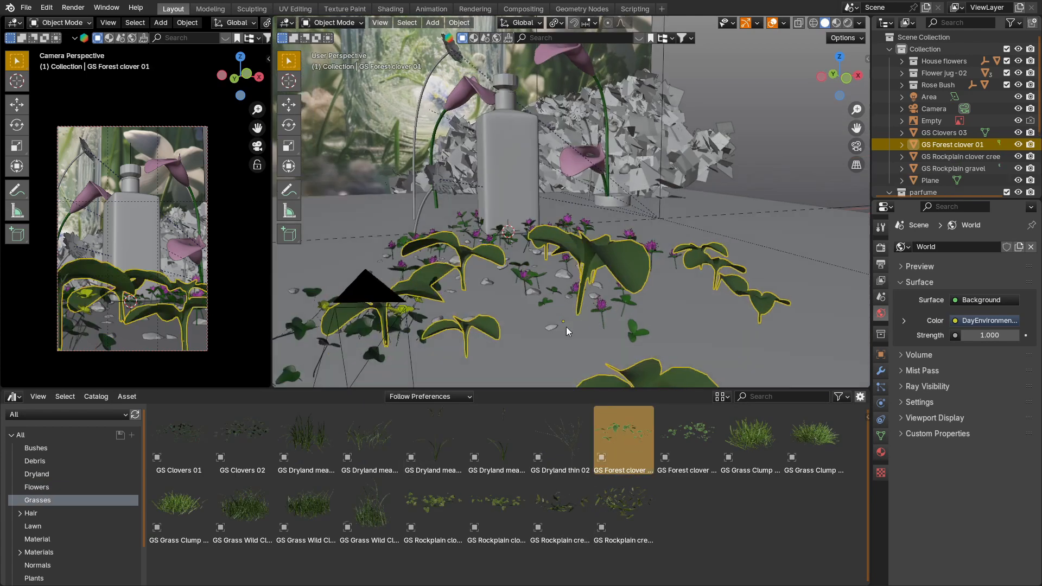
key("s")
left_click(604, 328)
scroll(604, 324, "up", 3)
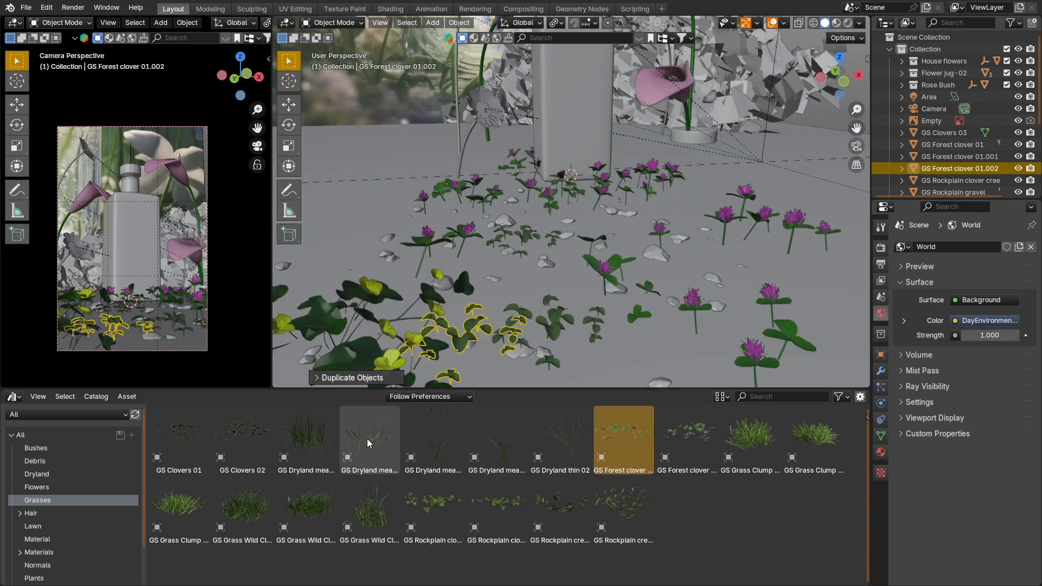
Step: Add the GS Dryland meadow 02 grass beside the bottle, scale it down and duplicate it
left_click_drag(369, 437, 631, 227)
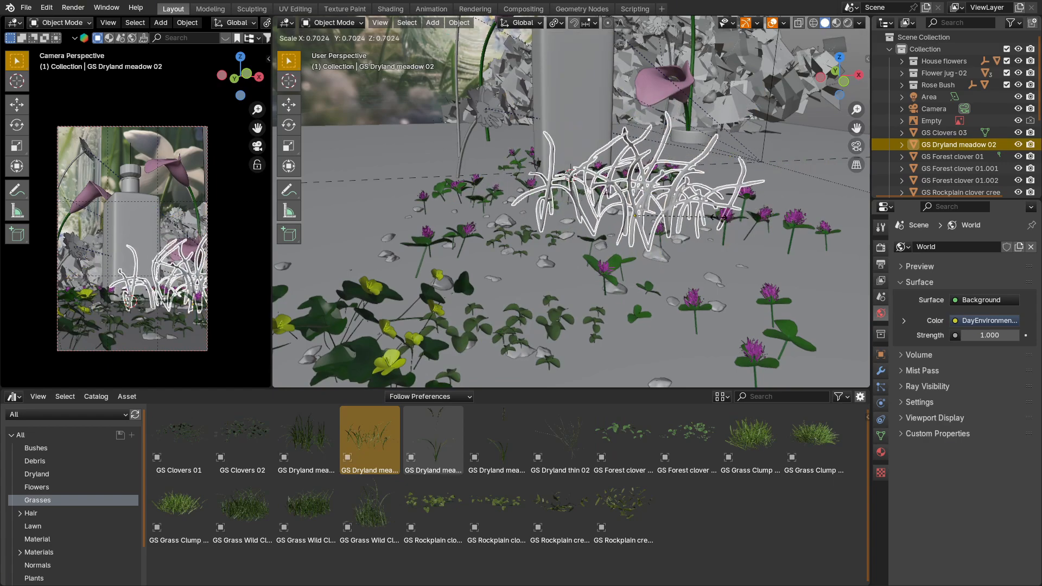
left_click(707, 226)
key("shift+d")
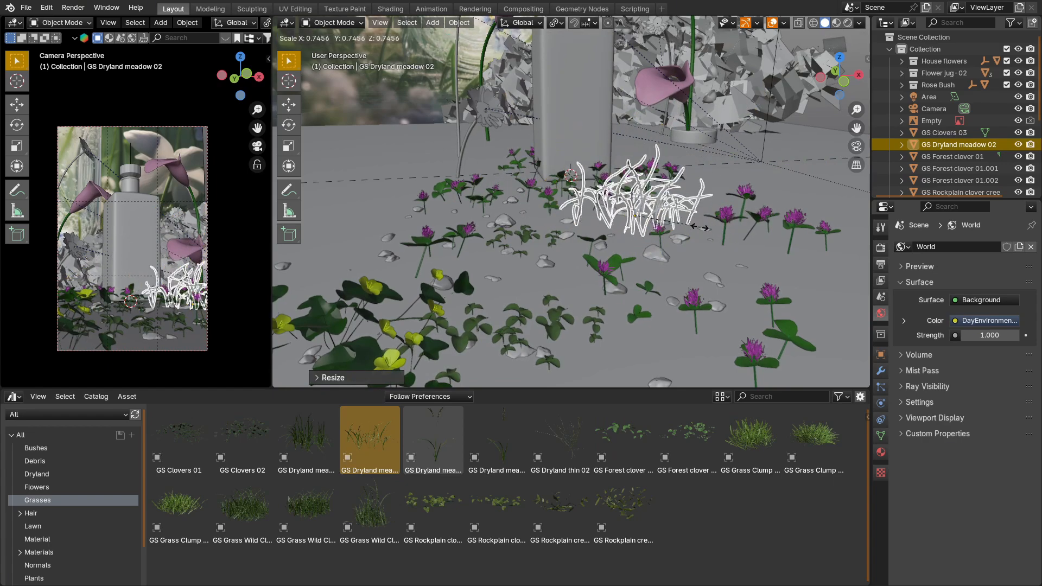
left_click(723, 226)
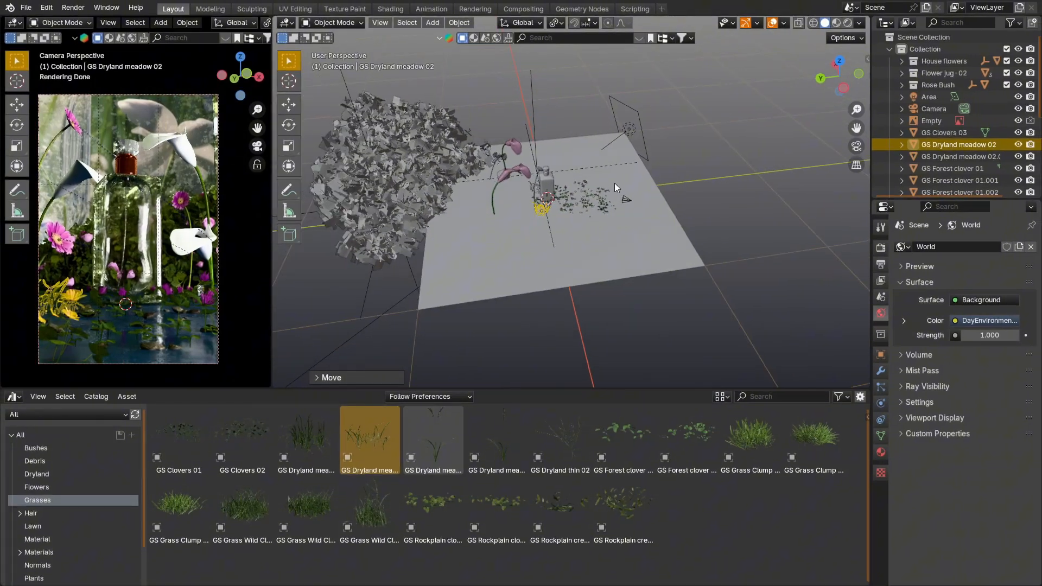
Step: Add a spot light near the edge of the floor, raise it along Z and scale it down
middle_click_drag(614, 183, 667, 228)
key("shift+a")
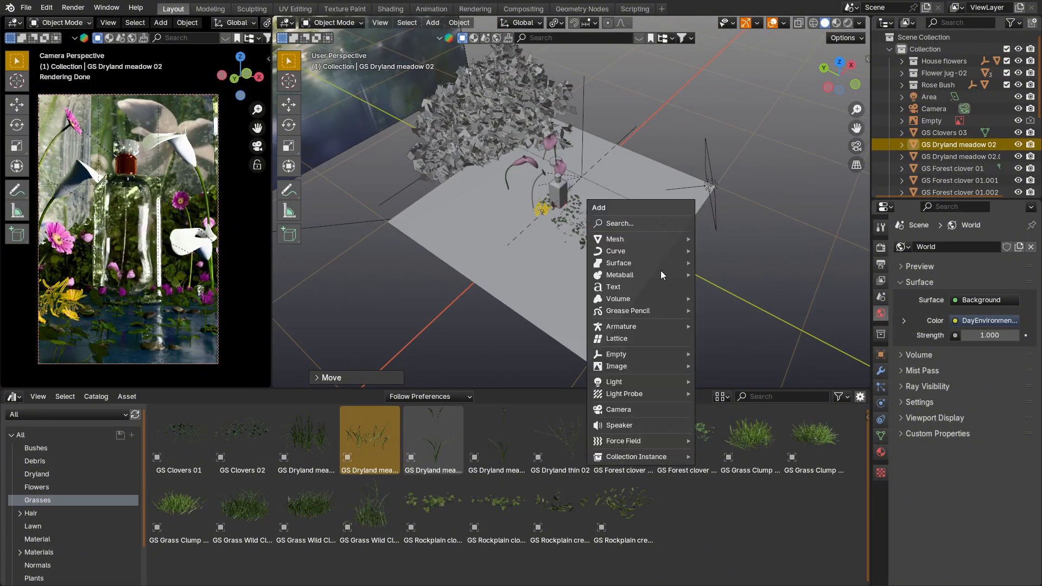
mouse_move(656, 379)
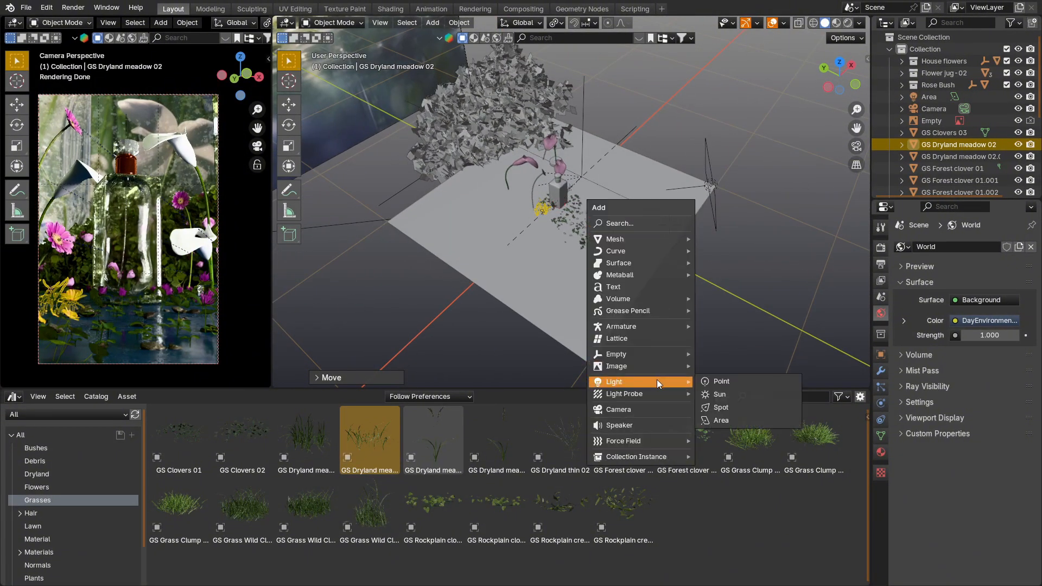
left_click(751, 411)
key("g")
key("z")
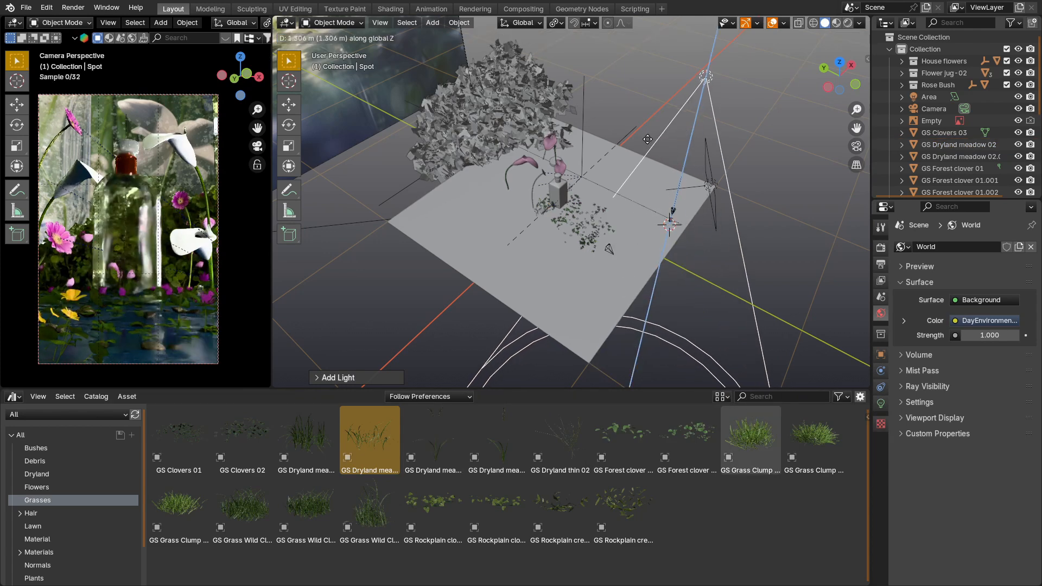
left_click(688, 177)
scroll(689, 179, "down", 3)
key("s")
left_click(695, 166)
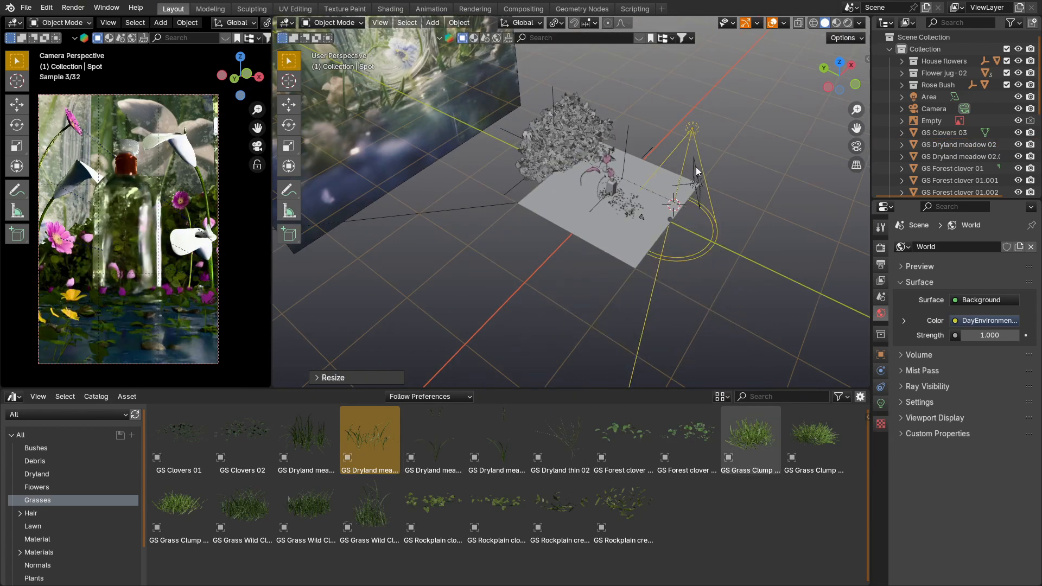
Step: Reposition the spot light high above the scene, aimed at the bottle, and set its power to 500 W
middle_click_drag(678, 241, 675, 218)
key("g")
left_click(687, 206)
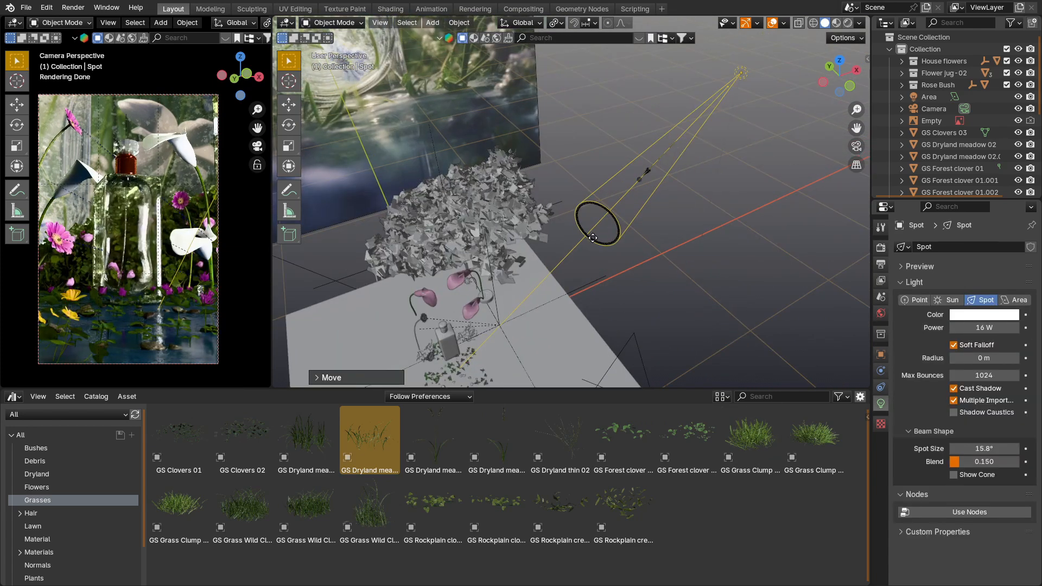
left_click_drag(592, 237, 595, 236)
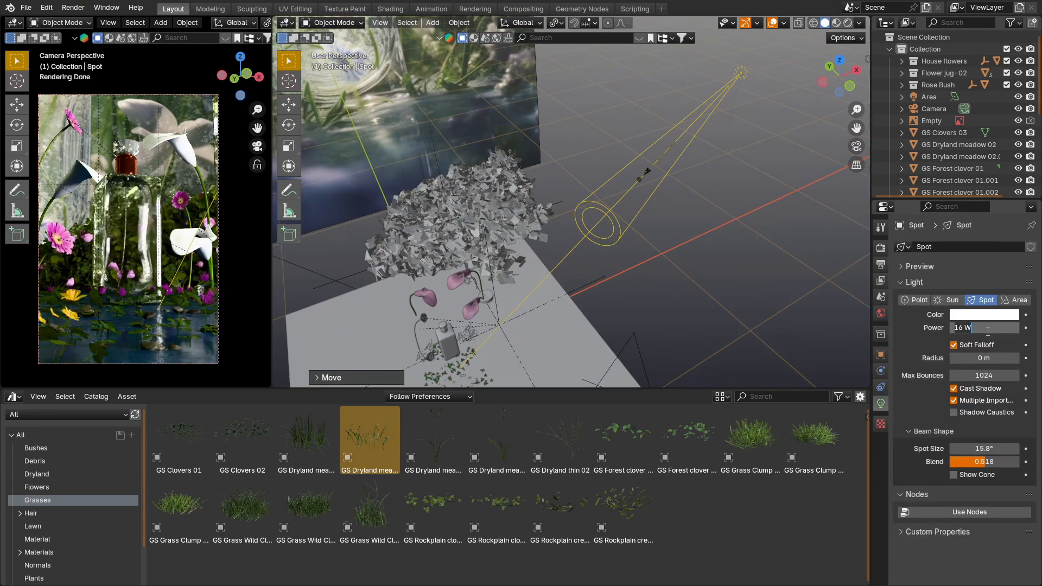
key("Return")
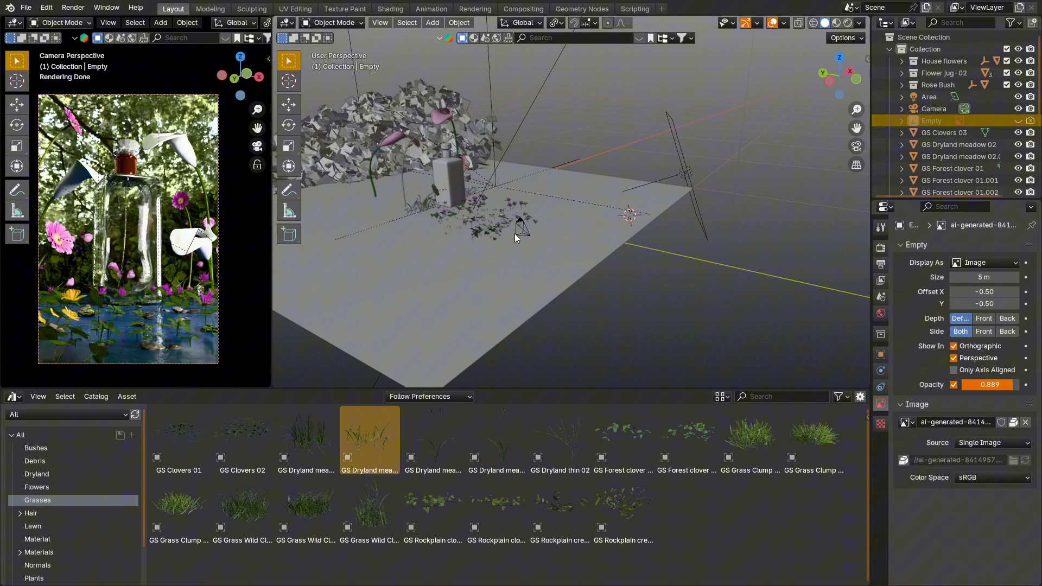
Step: Enable depth of field on the camera and add a Plain Axes empty at the bottle's origin using the 3D cursor
left_click(520, 228)
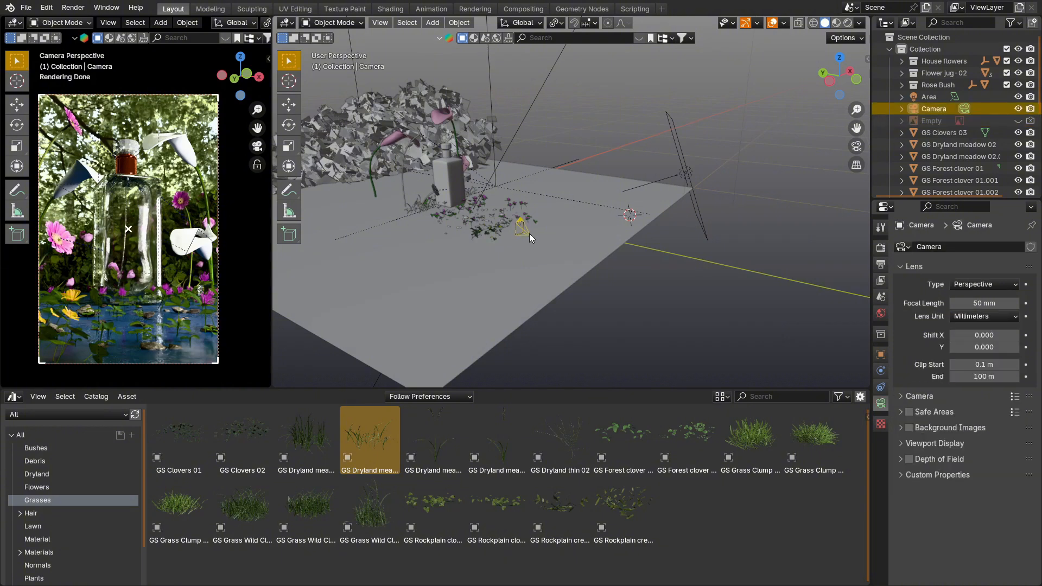
left_click(906, 460)
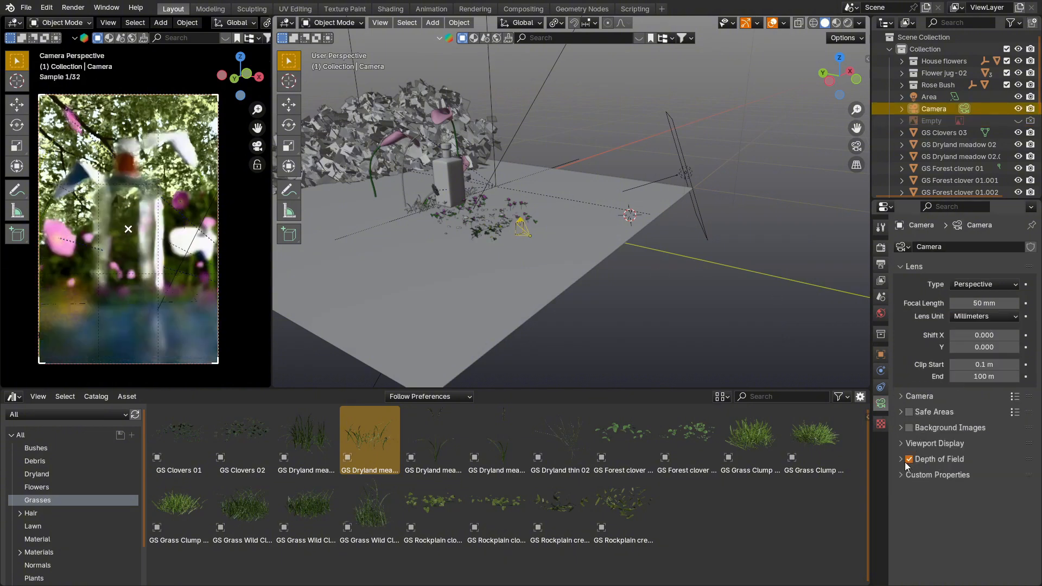
left_click(454, 173)
scroll(467, 183, "up", 2)
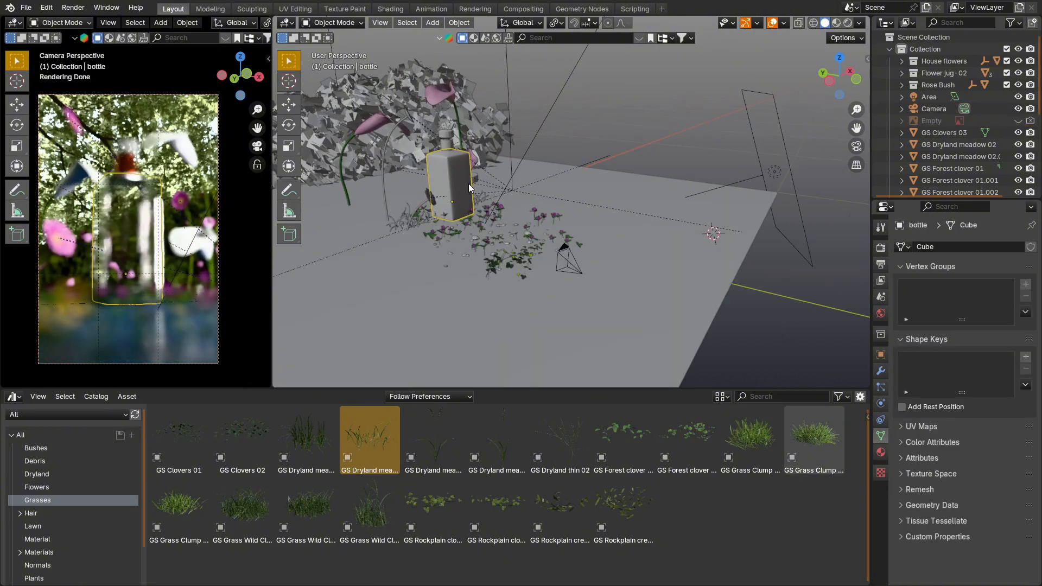
key("shift+s")
left_click(482, 256)
key("shift+a")
mouse_move(459, 189)
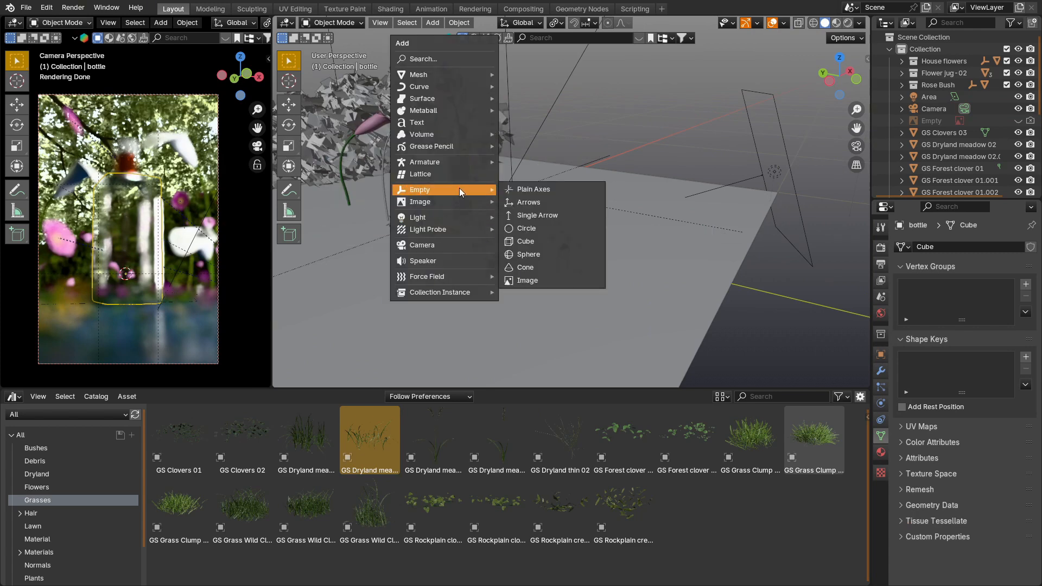
left_click(556, 188)
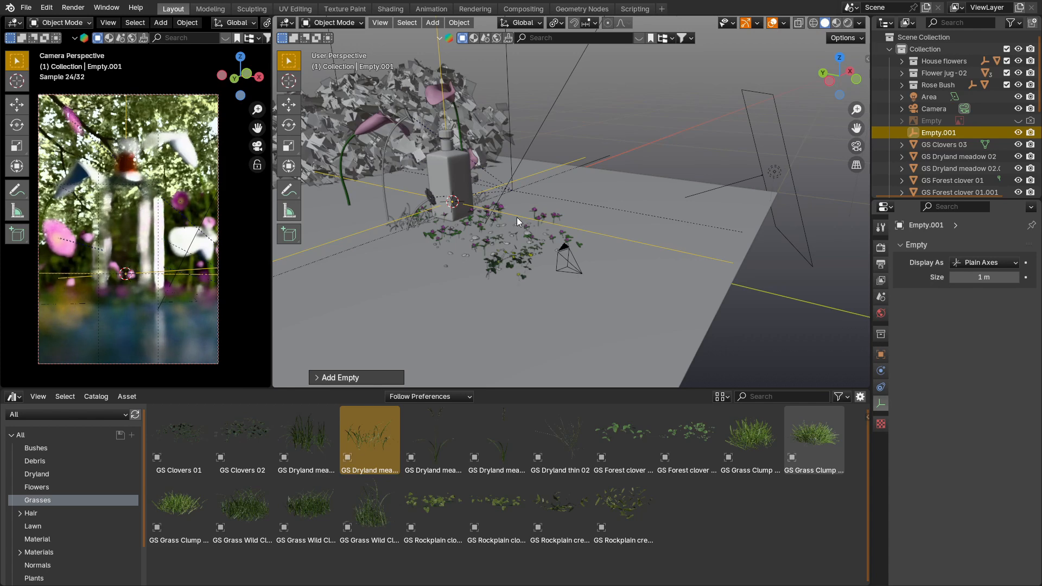
Step: Set the new empty at the bottle as the camera's depth-of-field focus object and set the F-Stop to 2
left_click(578, 270)
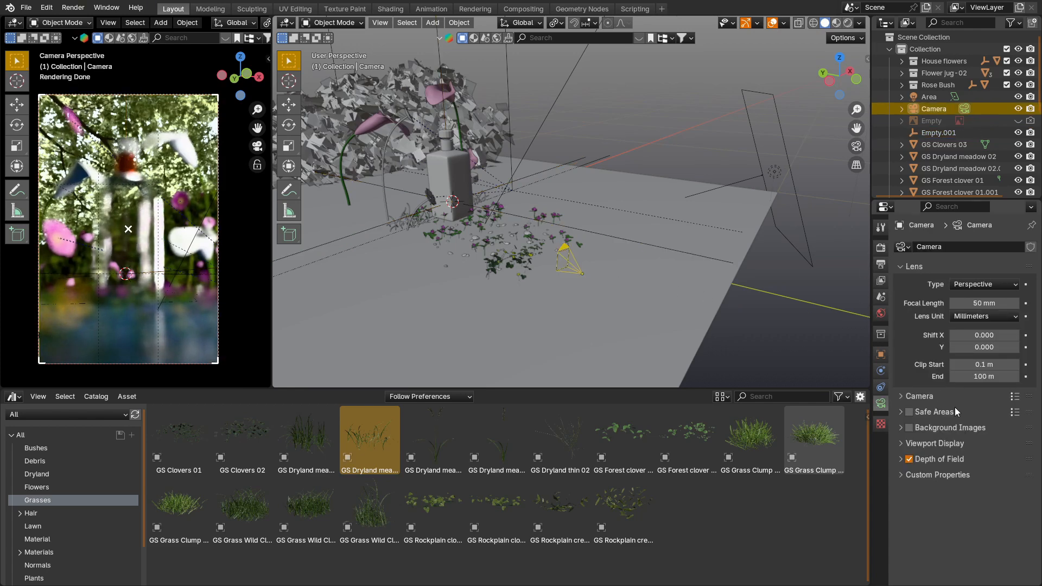
left_click(898, 459)
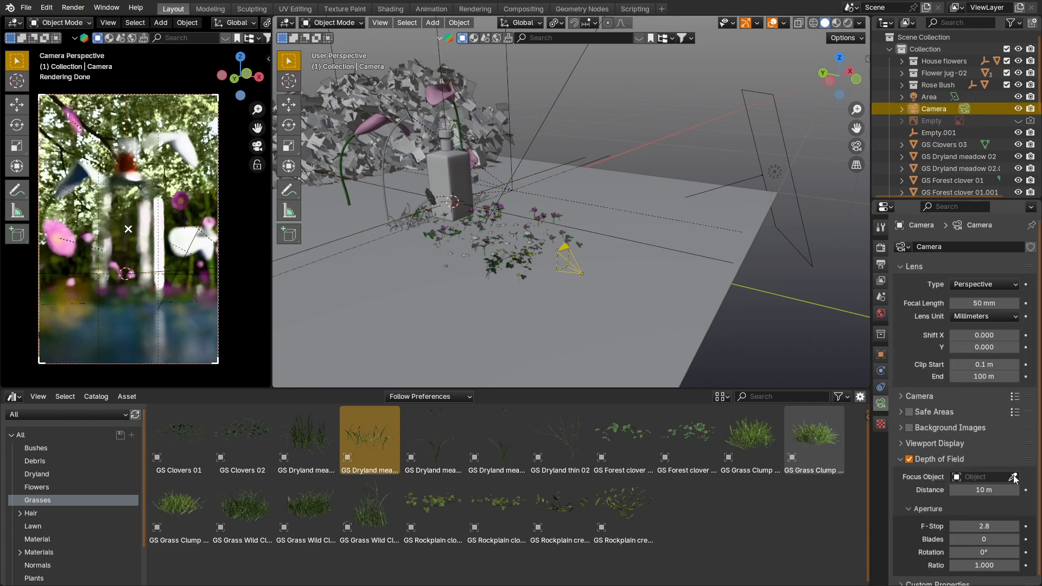
left_click(581, 158)
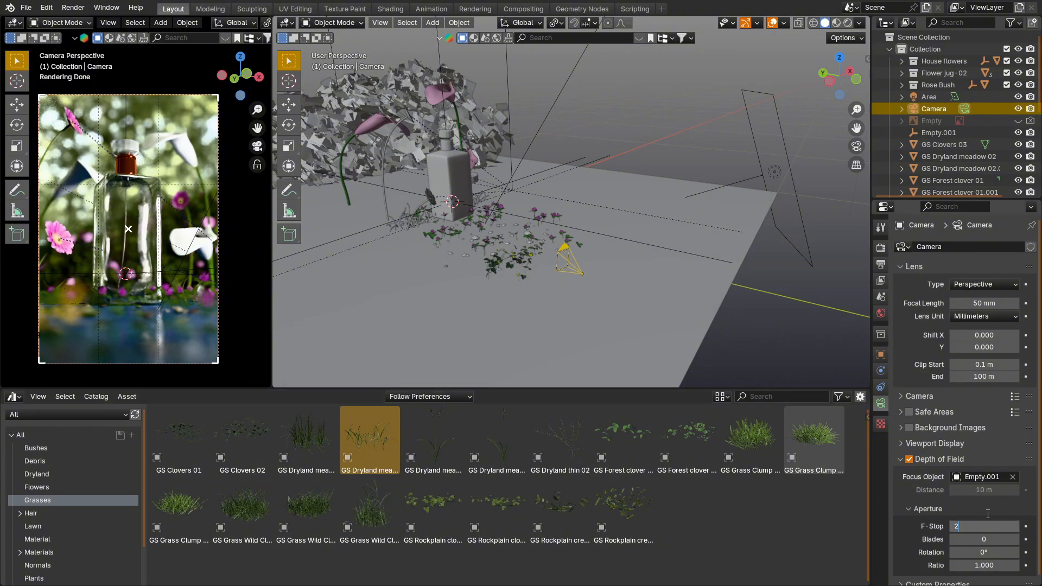
type("2")
key("Return")
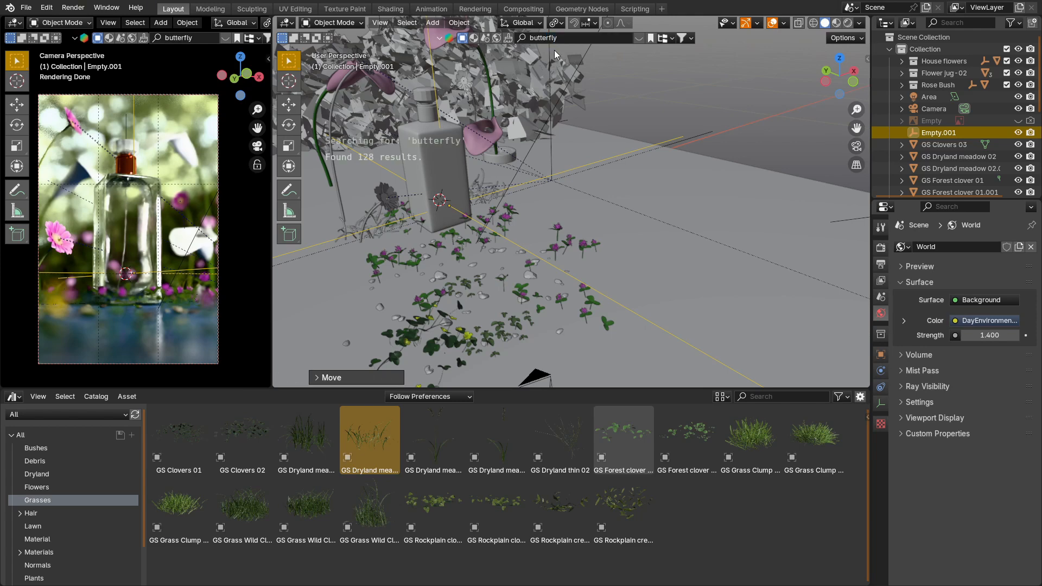
Step: Filter the butterfly search results to free assets and place the Butterfly (Rigged) model beside the bottle
left_click(638, 38)
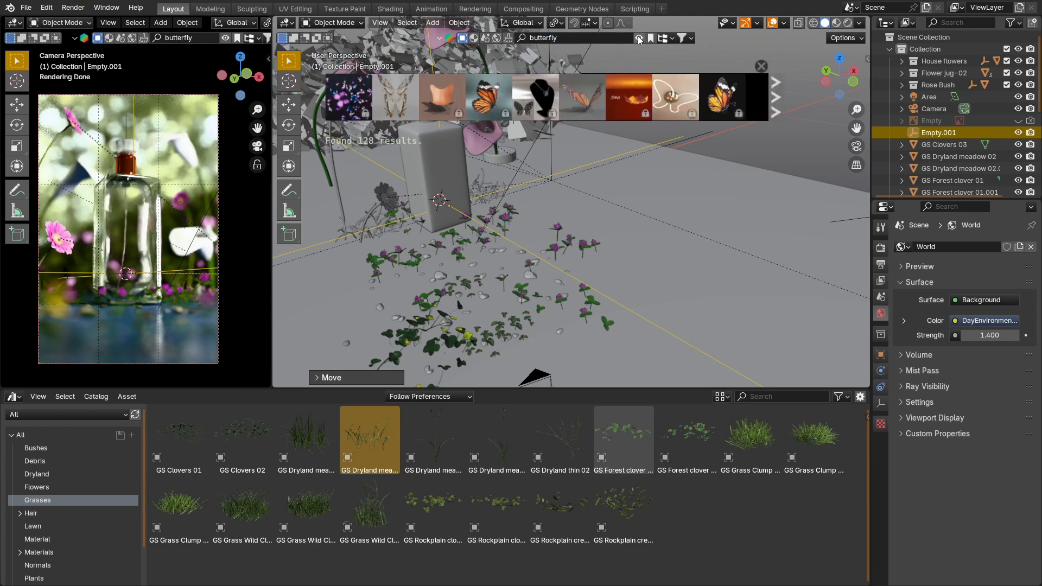
left_click(691, 39)
left_click(636, 84)
mouse_move(401, 108)
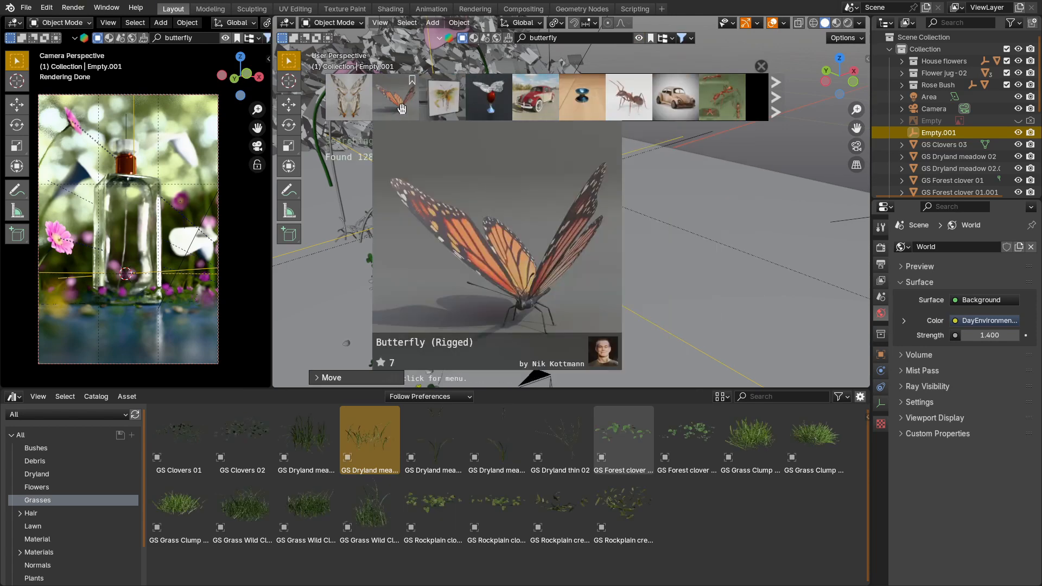
left_click_drag(399, 103, 710, 217)
Step: With X-ray display on, move the butterfly inside the bottle and rotate it around the X axis
key("alt+z")
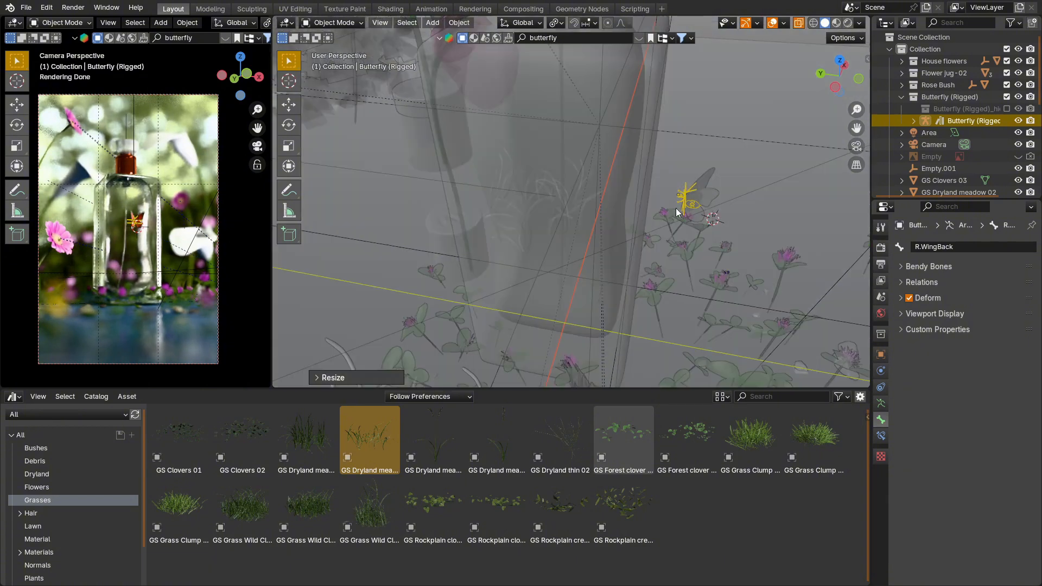
key("g")
left_click(566, 214)
key("r")
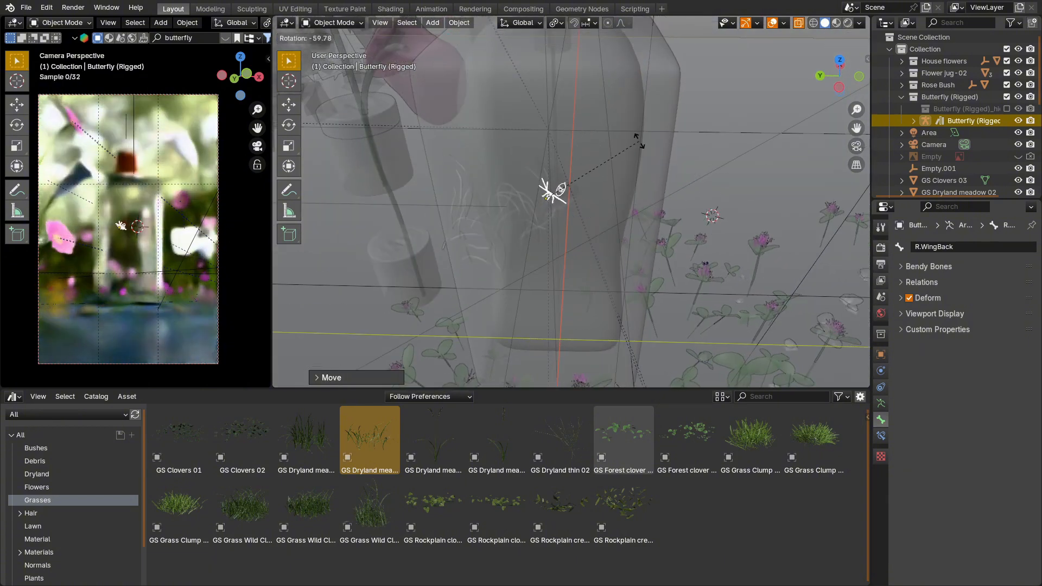
key("x")
left_click(625, 125)
Step: Hide the bottle's outer and inner bodies around the butterfly and select the butterfly
mouse_move(550, 194)
middle_mouse_down()
mouse_move(543, 216)
mouse_move(541, 202)
middle_mouse_up()
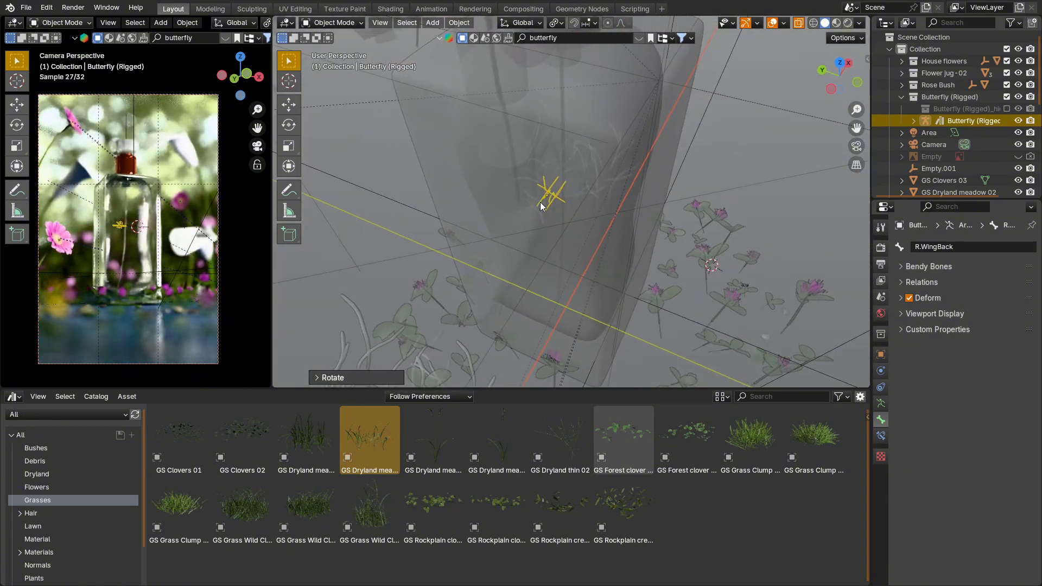
left_click(623, 166)
key("h")
left_click(618, 167)
key("h")
left_click(548, 197)
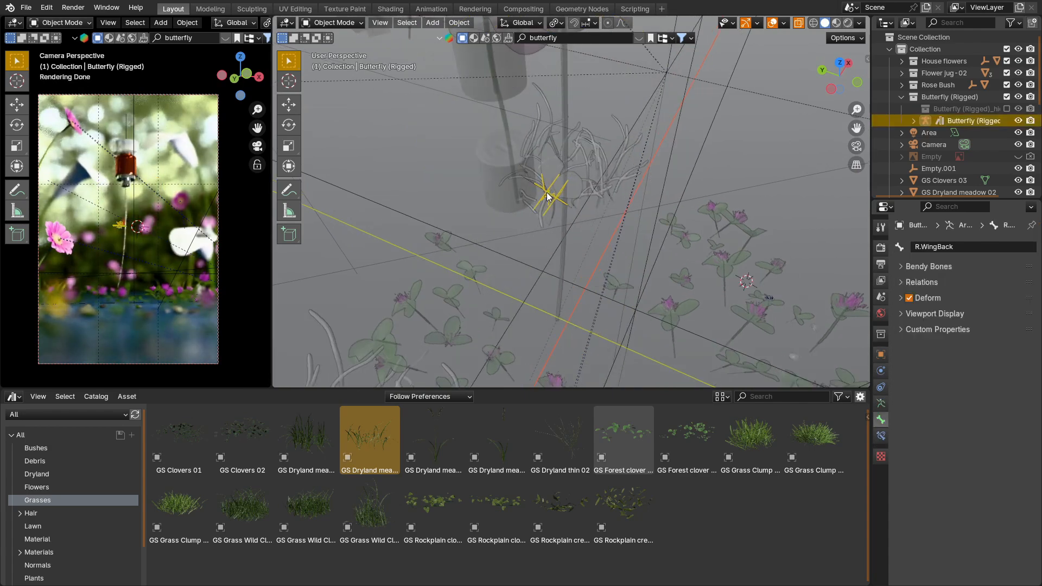
Step: Turn off X-ray and rotate the butterfly mesh to about 5.3° X, -13.9° Y and -41.3° Z
key("alt+z")
scroll(568, 203, "up", 5)
left_click(559, 174)
middle_click_drag(558, 174, 588, 214)
key("r")
left_click(574, 235)
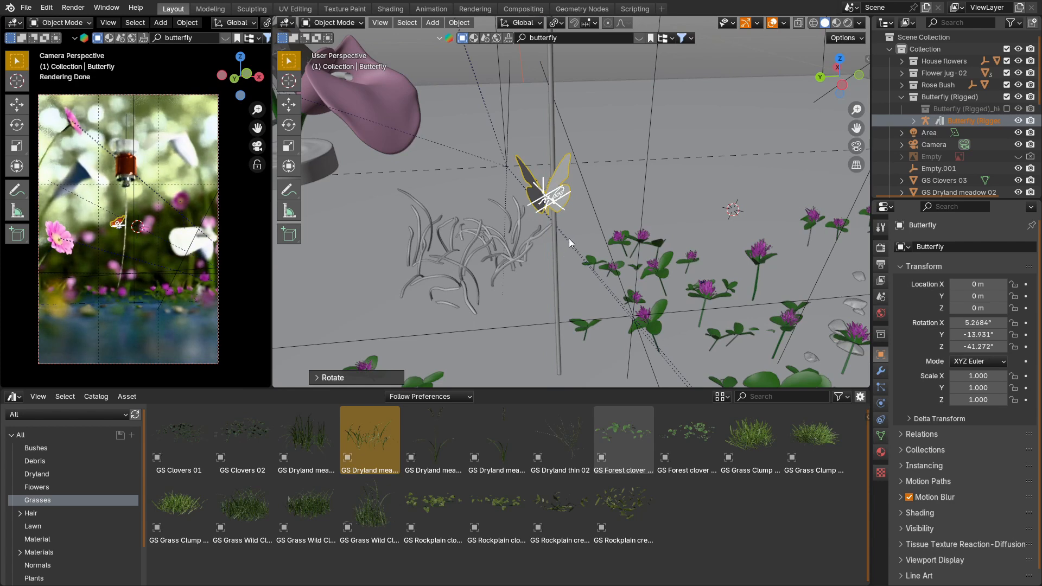
Step: Duplicate the butterfly, move the copy above the original and rotate it to about 38.8° X, -9.9° Y and -152.4° Z
key("shift+d")
left_click(603, 160)
middle_click_drag(604, 160, 730, 184)
key("g")
left_click(704, 186)
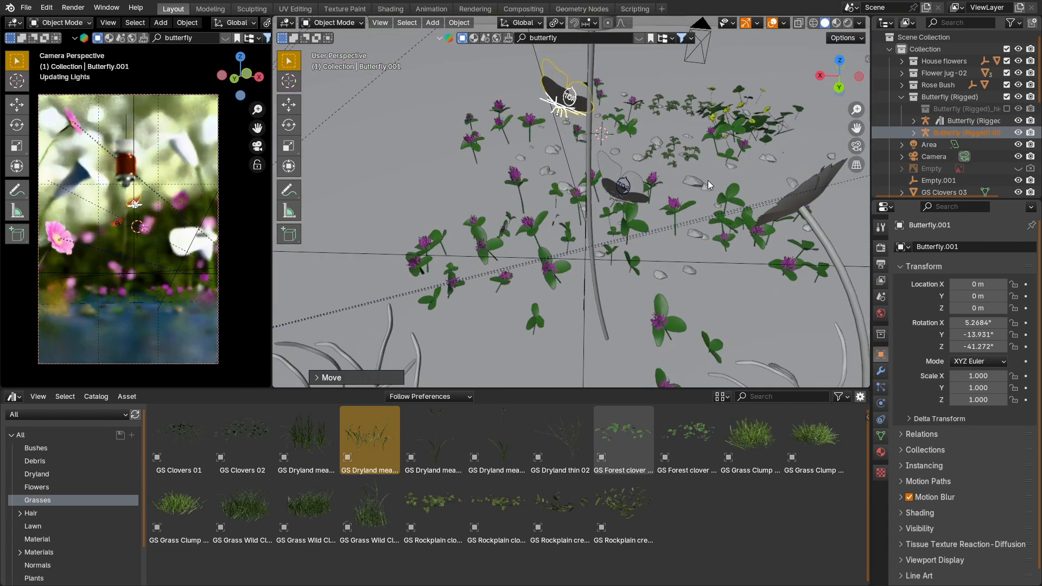
key("r")
key("z")
left_click(619, 195)
middle_click_drag(618, 193, 571, 146, "shift")
Step: Duplicate the butterfly again, place it below the others at about 28.3° X, -19.2° Y and -112.3° Z, and unhide the bottle
key("shift+d")
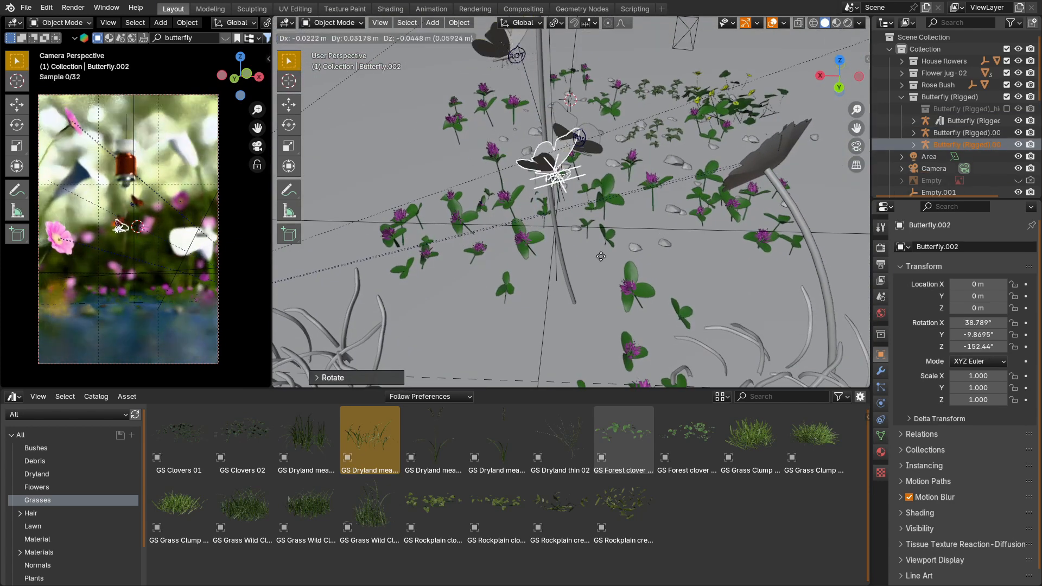
left_click(567, 267)
middle_click_drag(566, 267, 673, 233)
key("r")
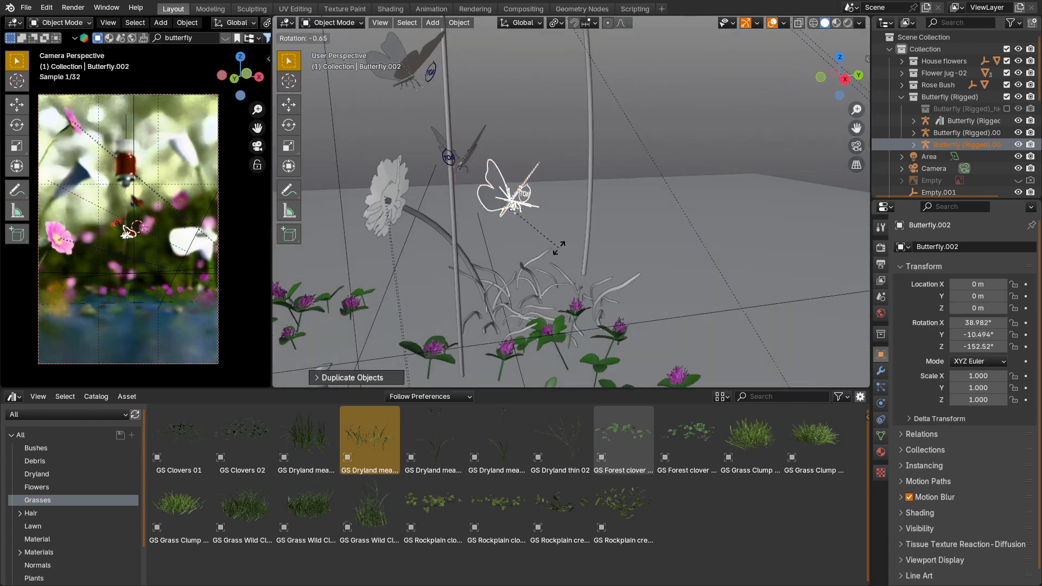
left_click(613, 210)
middle_click_drag(507, 260, 588, 248)
key("g")
left_click(568, 281)
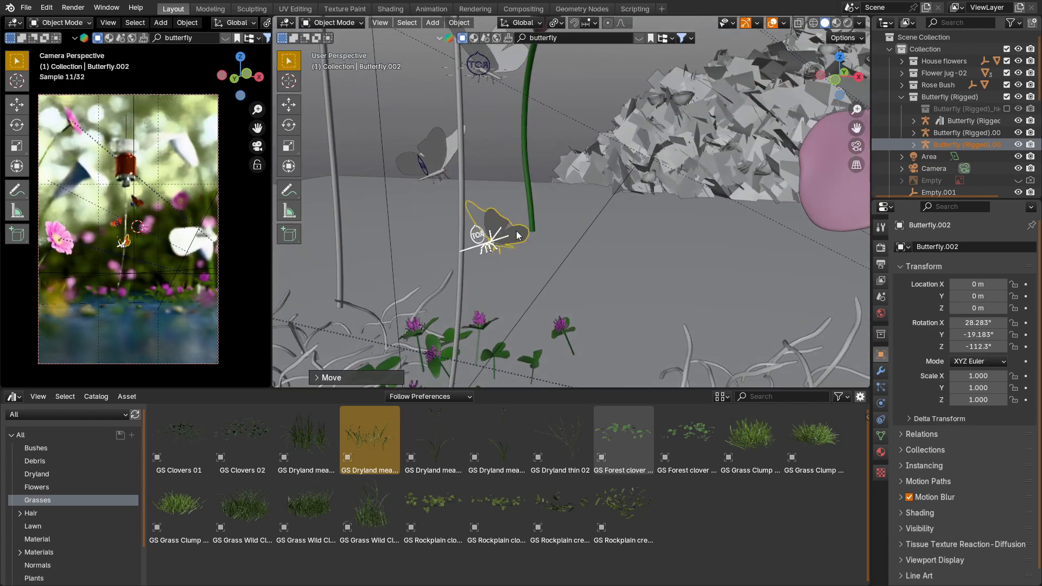
scroll(525, 233, "down", 6)
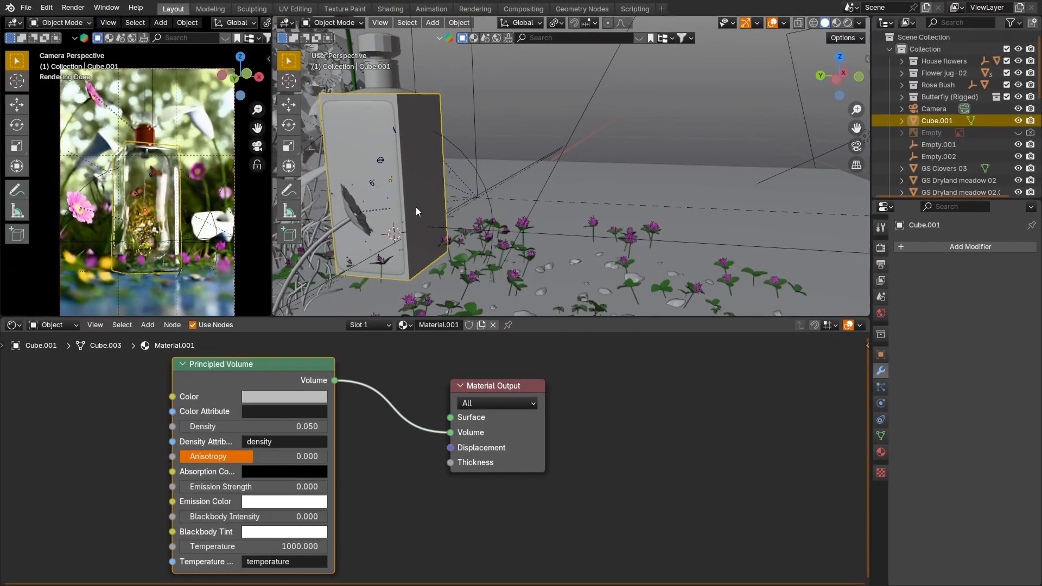
middle_click_drag(416, 207, 575, 248)
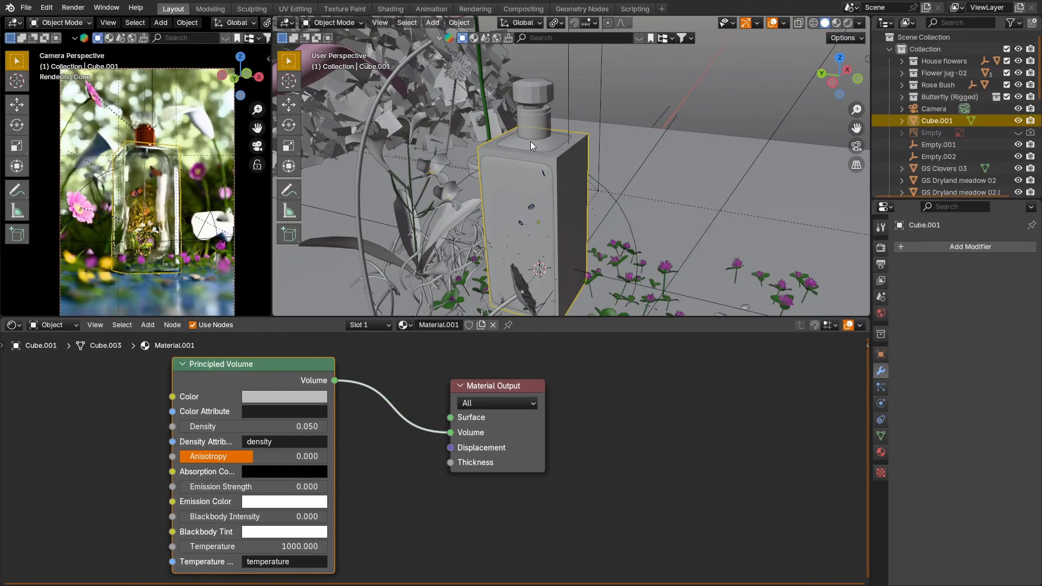
Step: Select the glowing particle object inside the bottle and locate it in the outliner
left_click(508, 238)
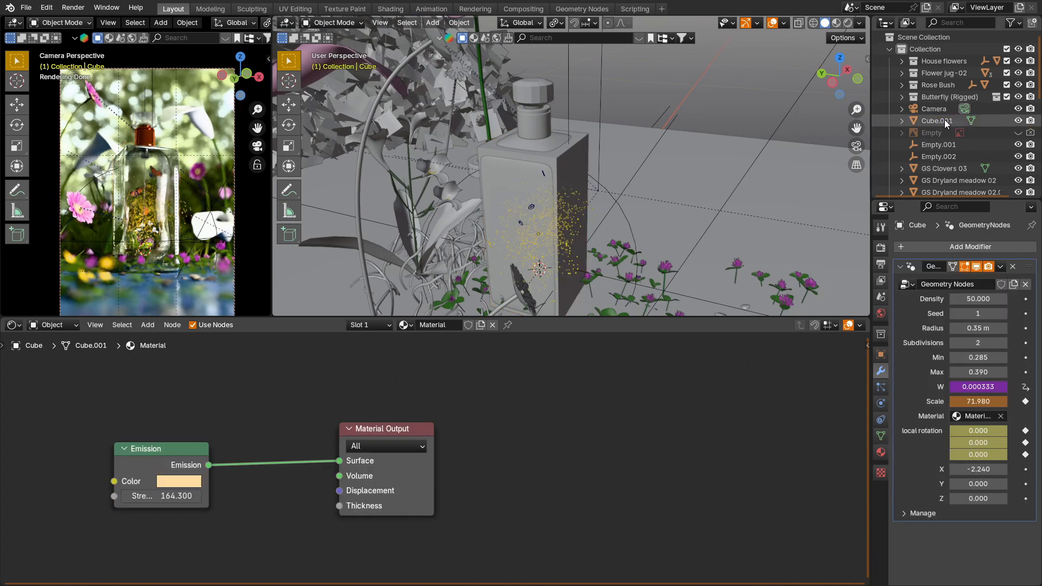
key("KP_Decimal")
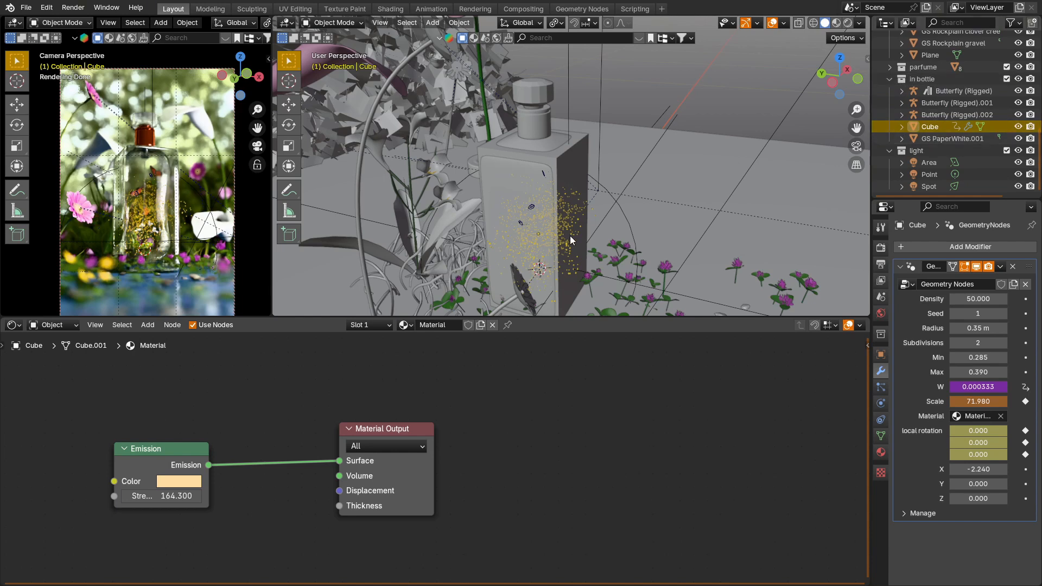
Step: Select the bottle and tint the Transparent BSDF of its bottle glass material a very pale blue
left_click(512, 174)
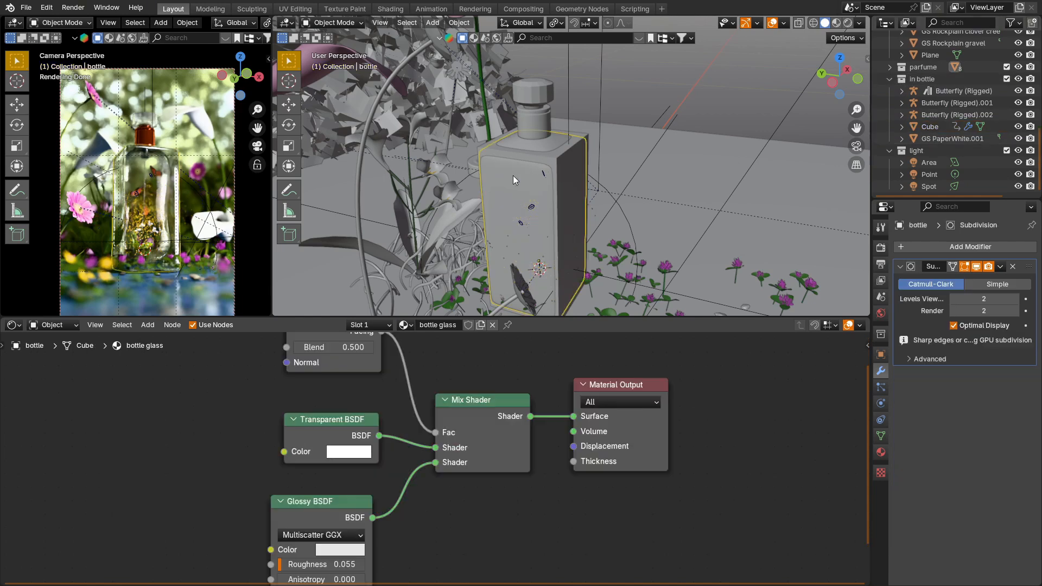
scroll(396, 468, "down", 2)
middle_click_drag(393, 456, 416, 426)
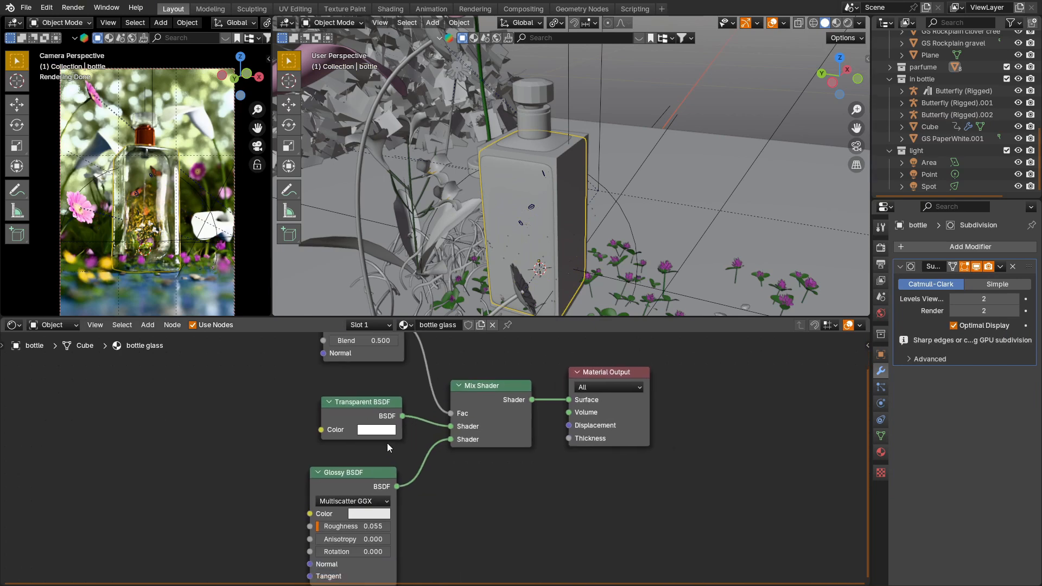
left_click(379, 430)
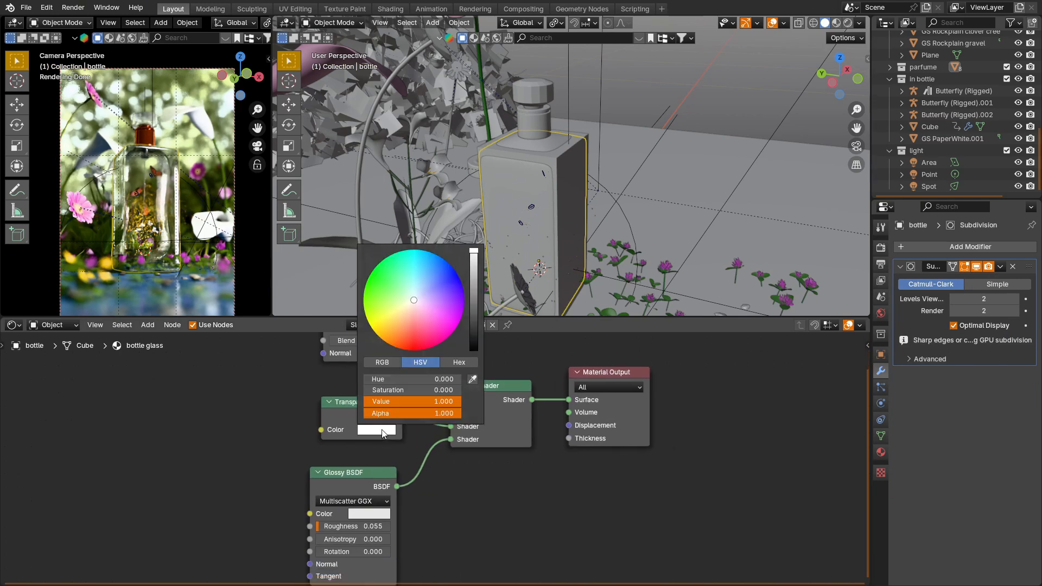
left_click(415, 294)
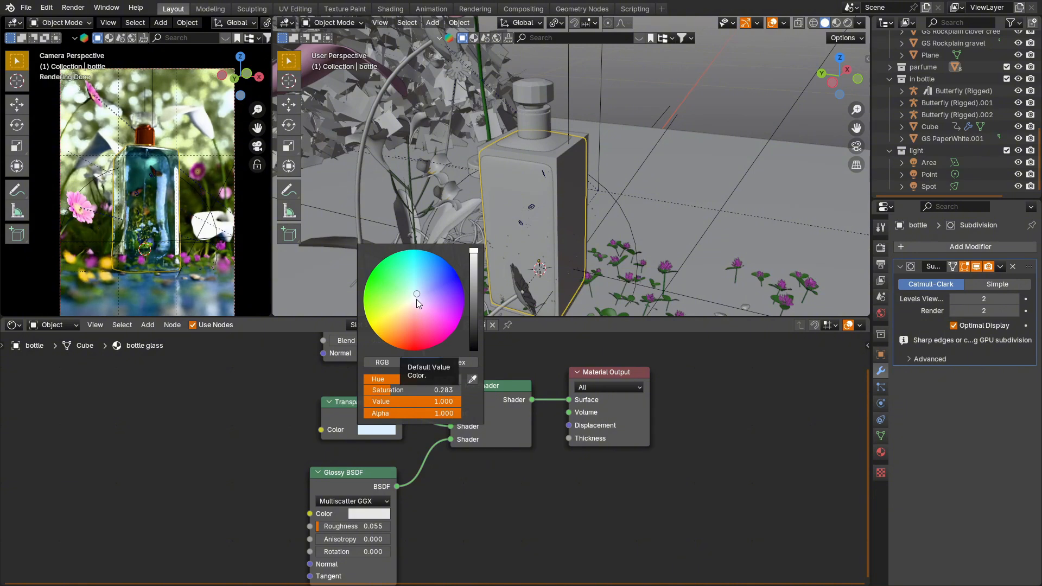
left_click_drag(430, 392, 418, 392)
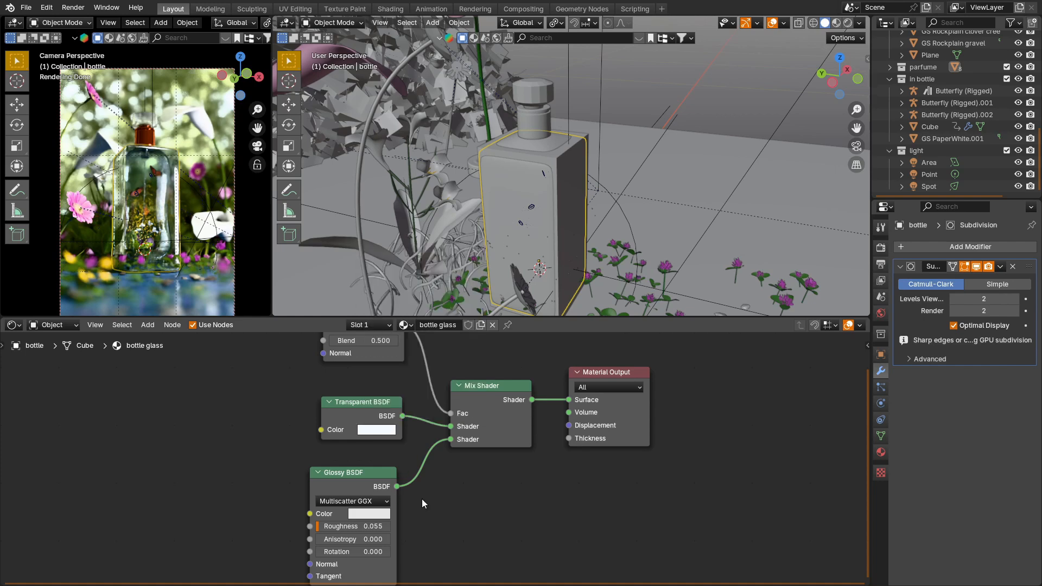
Step: Copy the bottle glass hex colour F3FAFF to the Transparent BSDF of the cap glass material
left_click(382, 430)
left_click(459, 363)
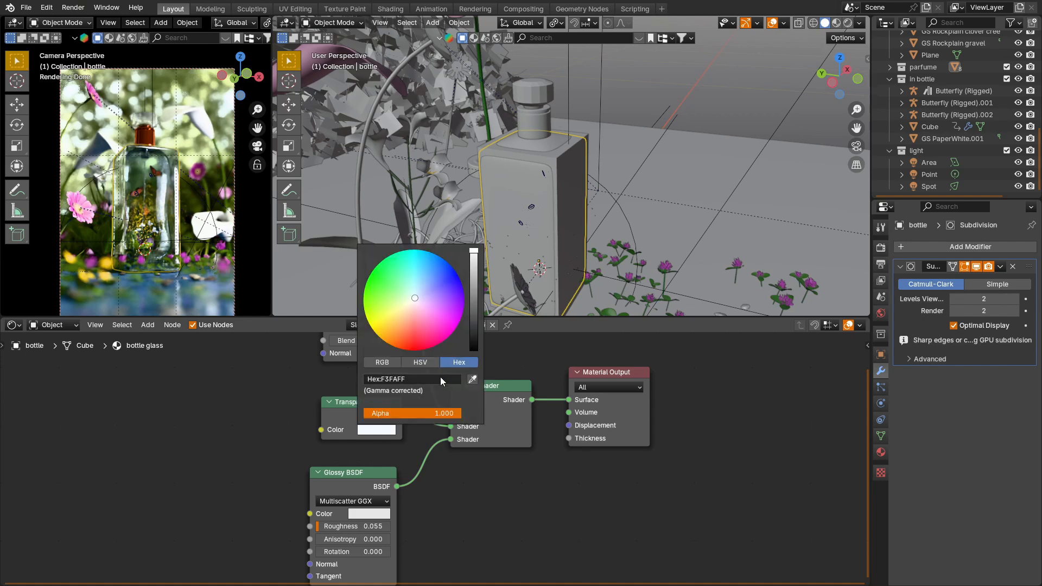
left_click(437, 379)
key("ctrl+c")
key("Return")
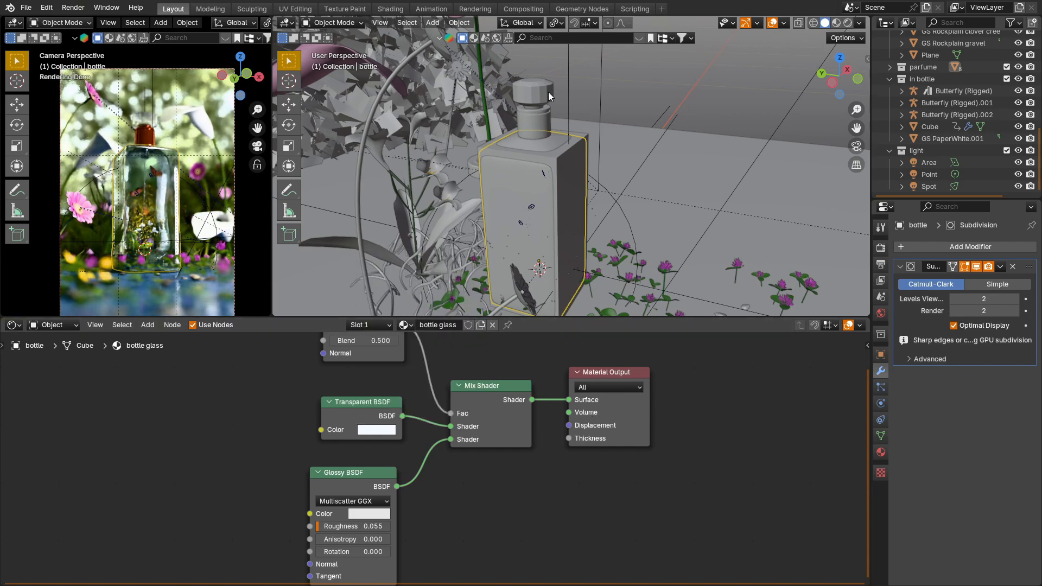
left_click(549, 93)
left_click(379, 431)
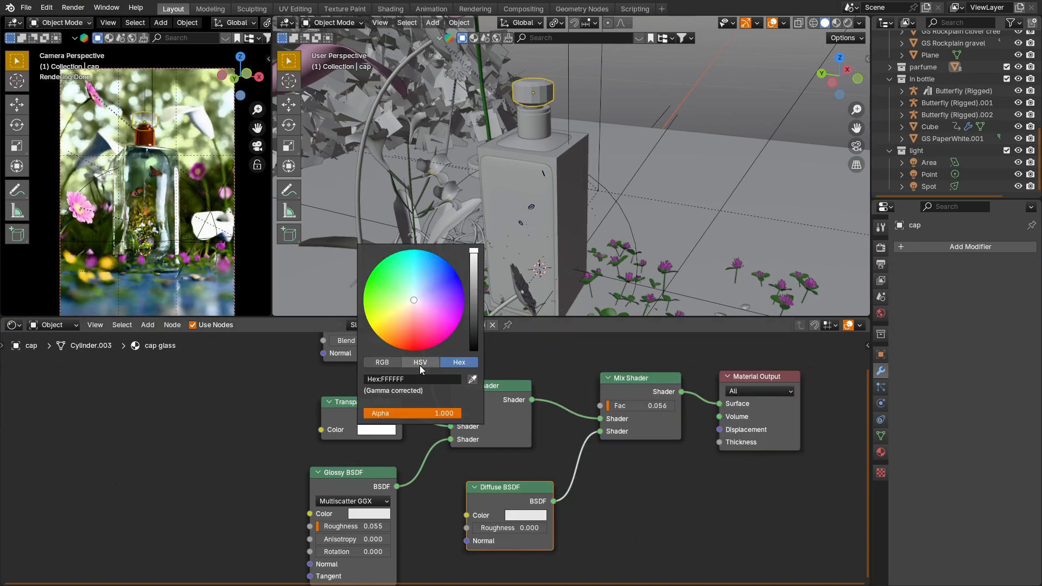
left_click(451, 378)
key("ctrl+v")
key("Return")
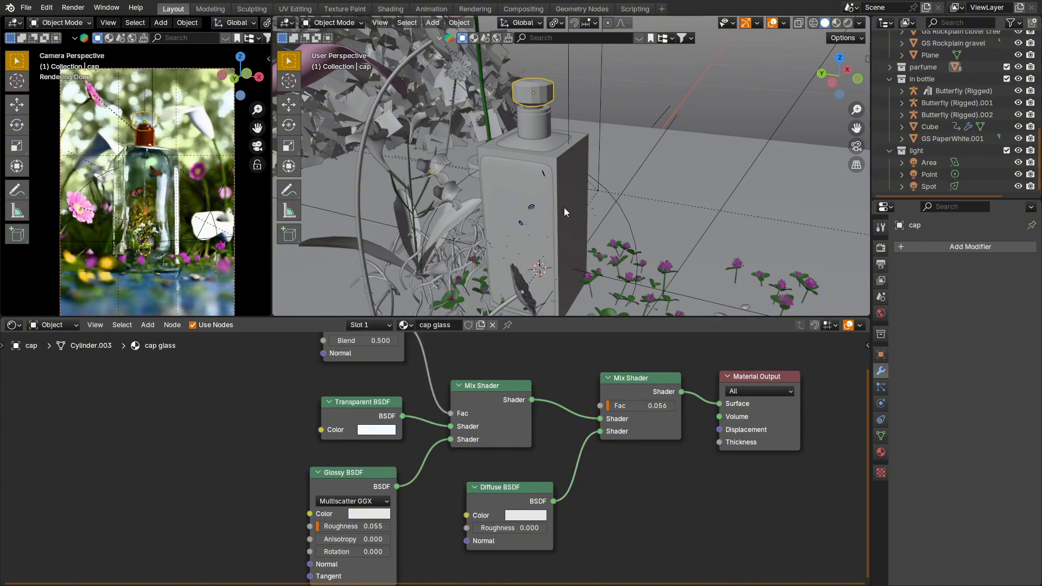
Step: Filter the outliner by "wa", select the water object and set its material's base color to hex F3FAFF
scroll(952, 76, "up", 10)
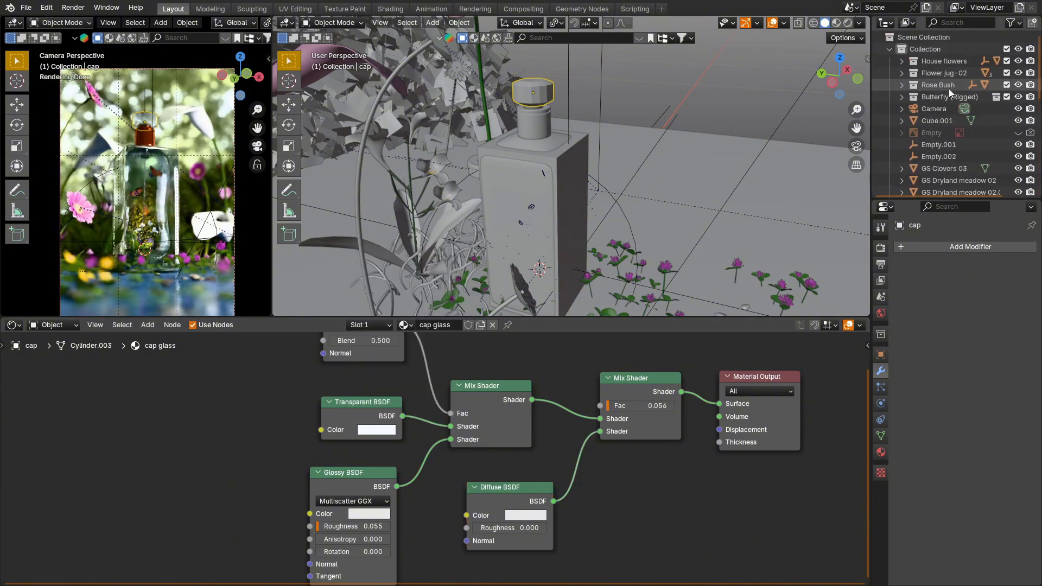
left_click(964, 24)
type("wa")
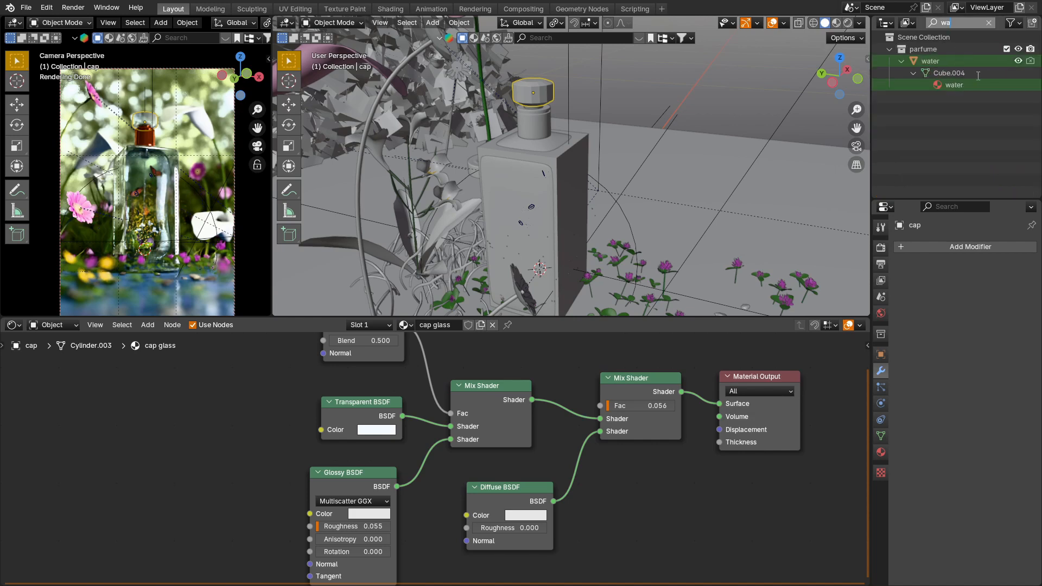
key("Return")
left_click(958, 62)
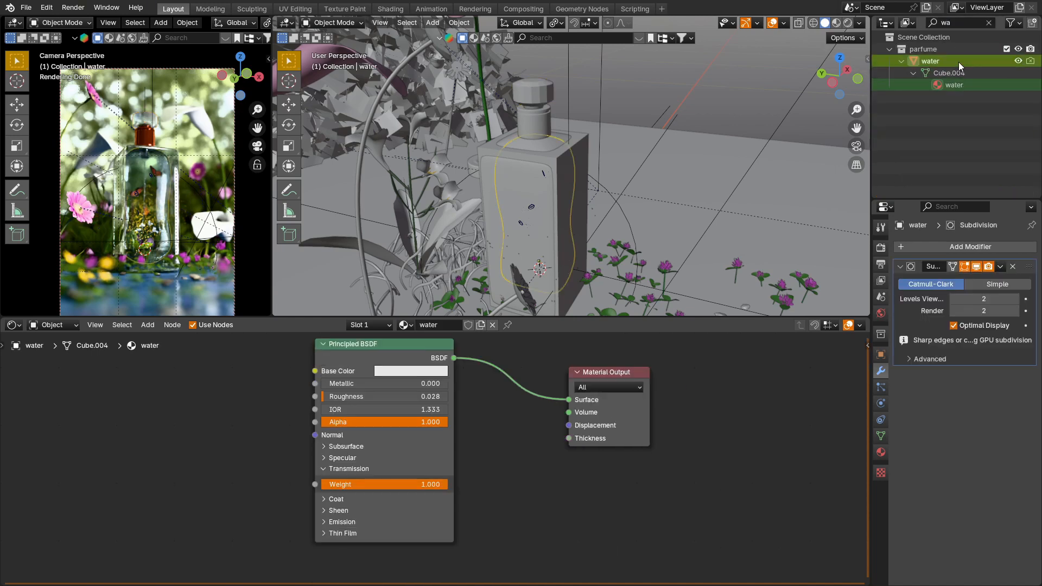
left_click(408, 372)
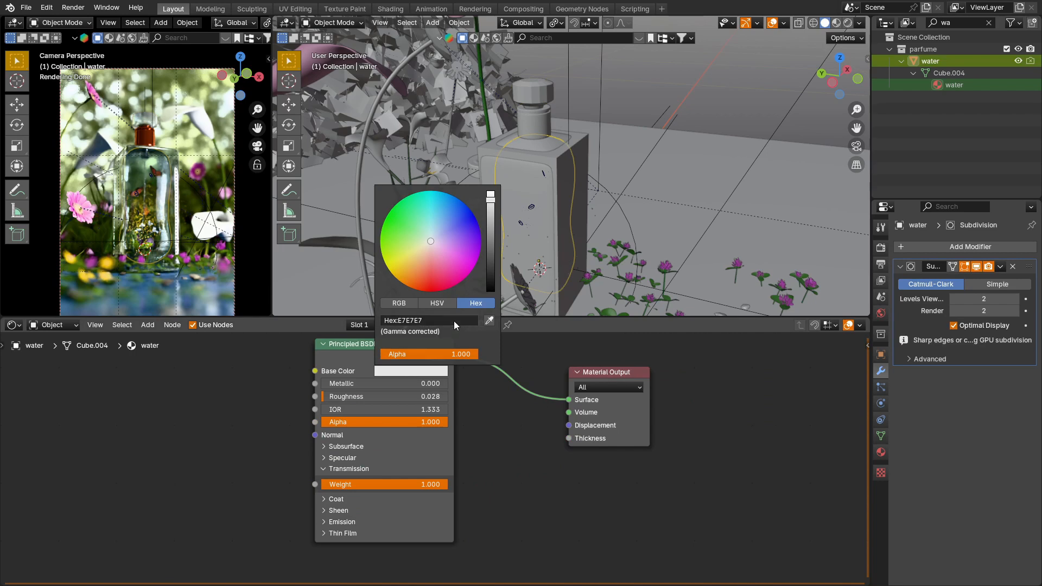
left_click(431, 321)
type("FFFFFF")
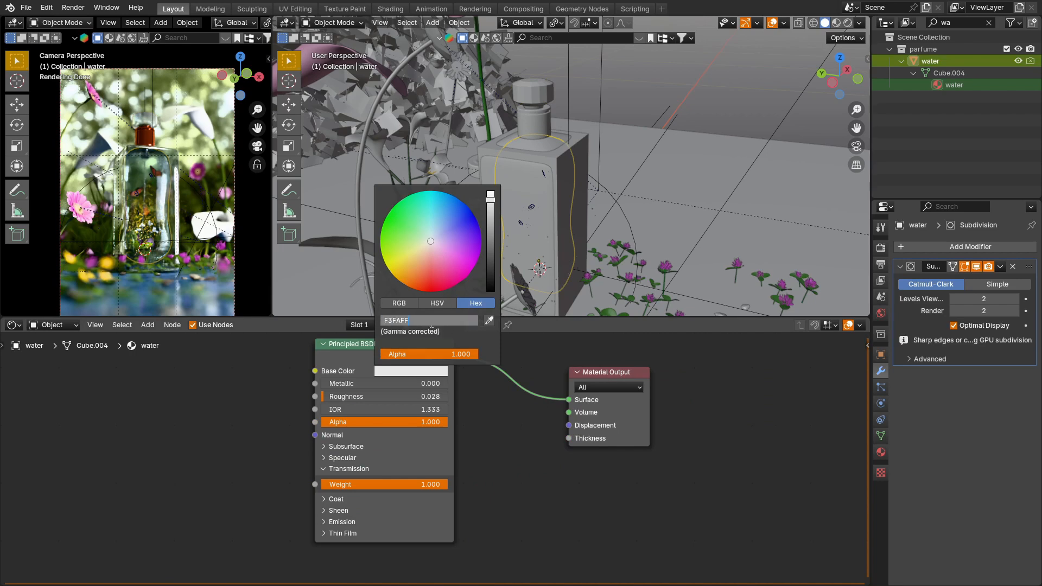
key("Return")
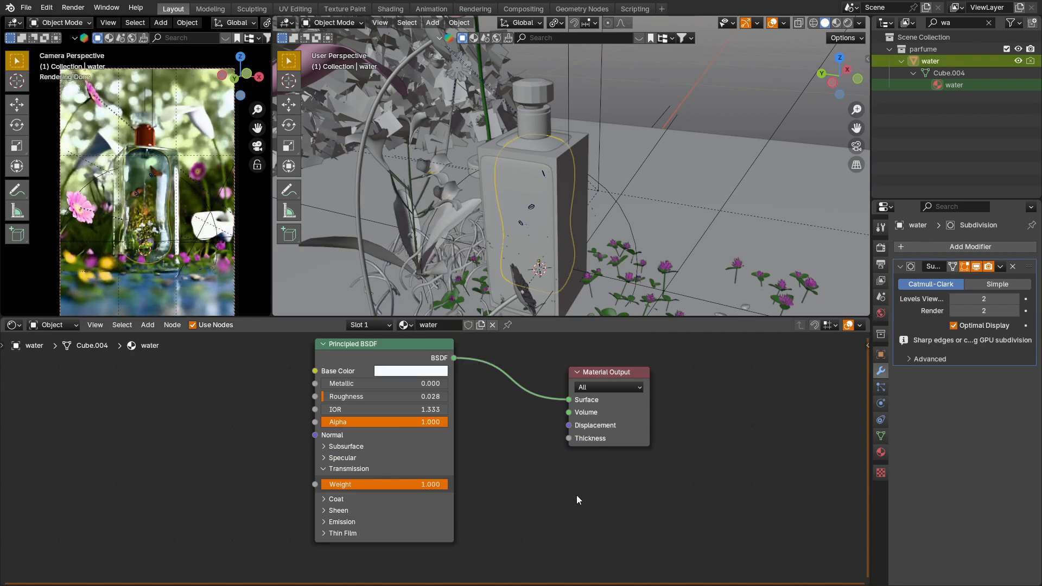
Step: Add a cube that encloses the whole scene and scale it to about 0.97
scroll(604, 219, "down", 8)
key("shift+a")
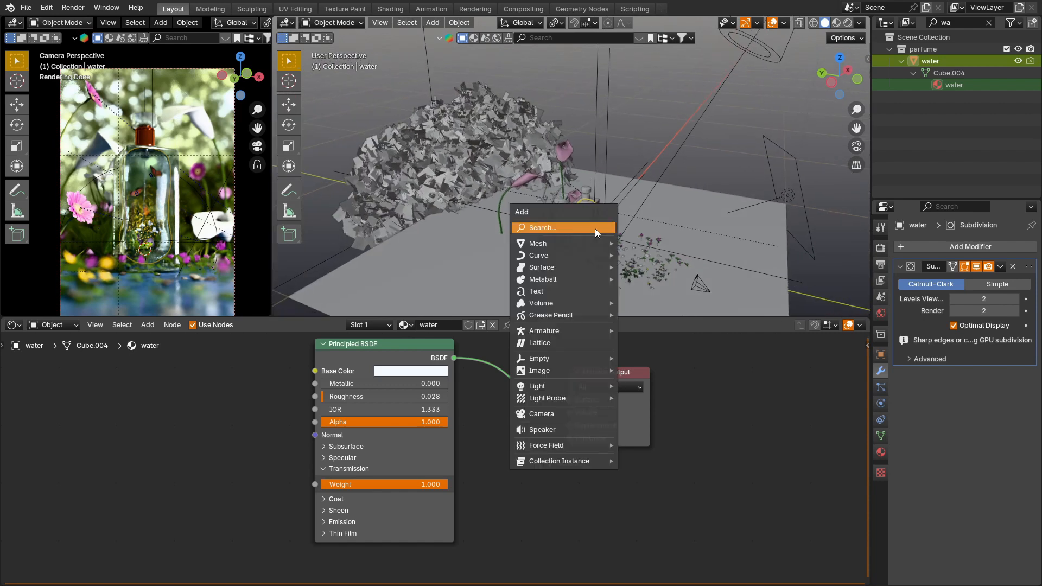
mouse_move(579, 243)
left_click(648, 252)
key("s")
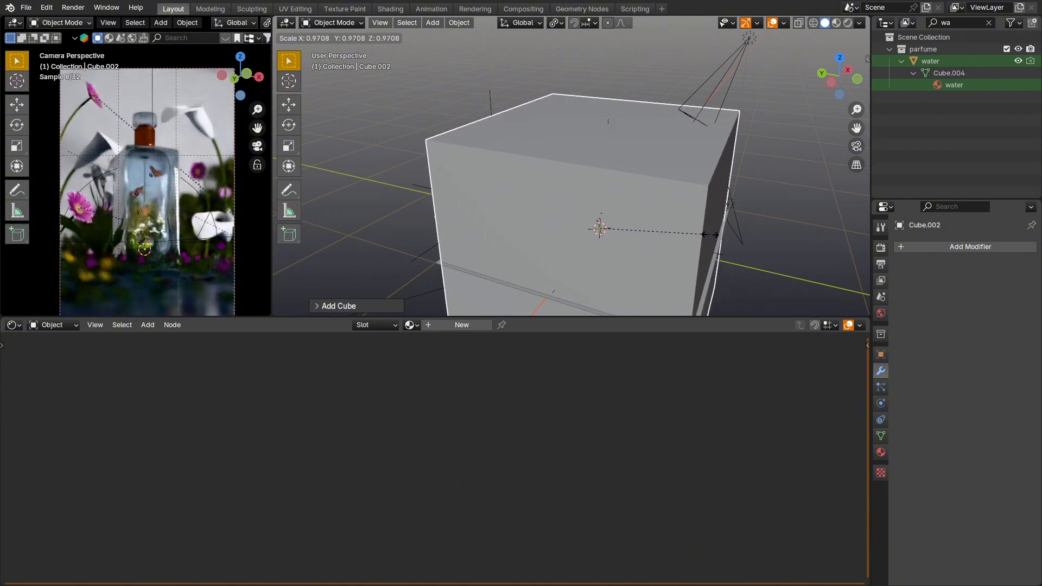
left_click(710, 235)
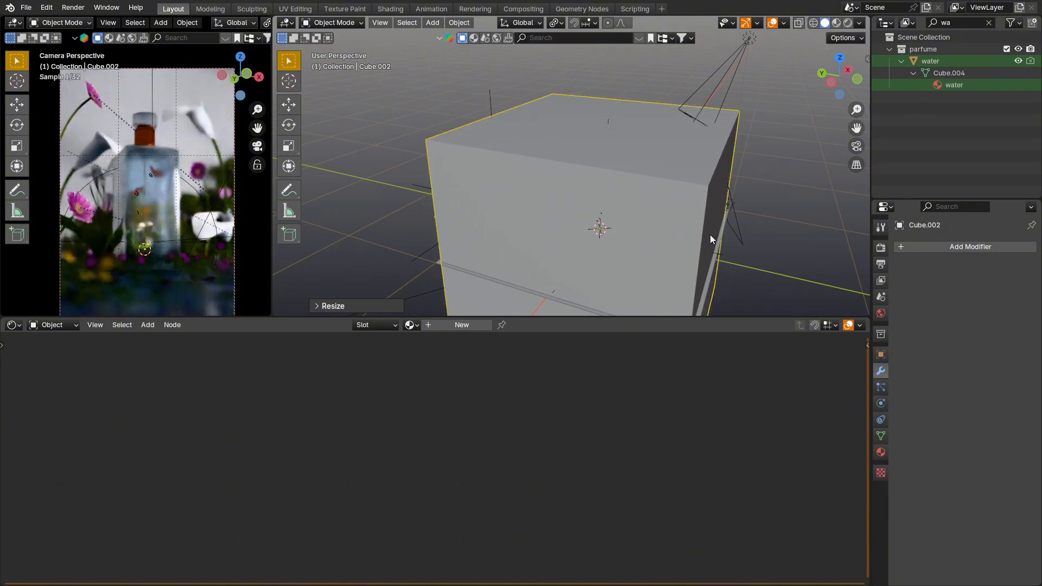
Step: Give the cube a new material and delete its Principled BSDF node
left_click(455, 324)
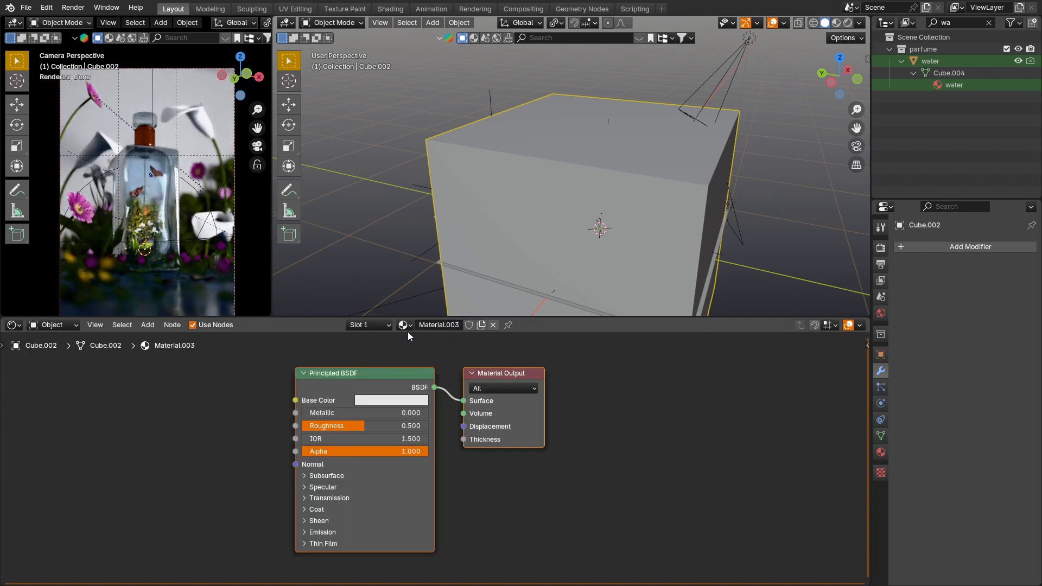
left_click(408, 326)
left_click(411, 326)
left_click(393, 379)
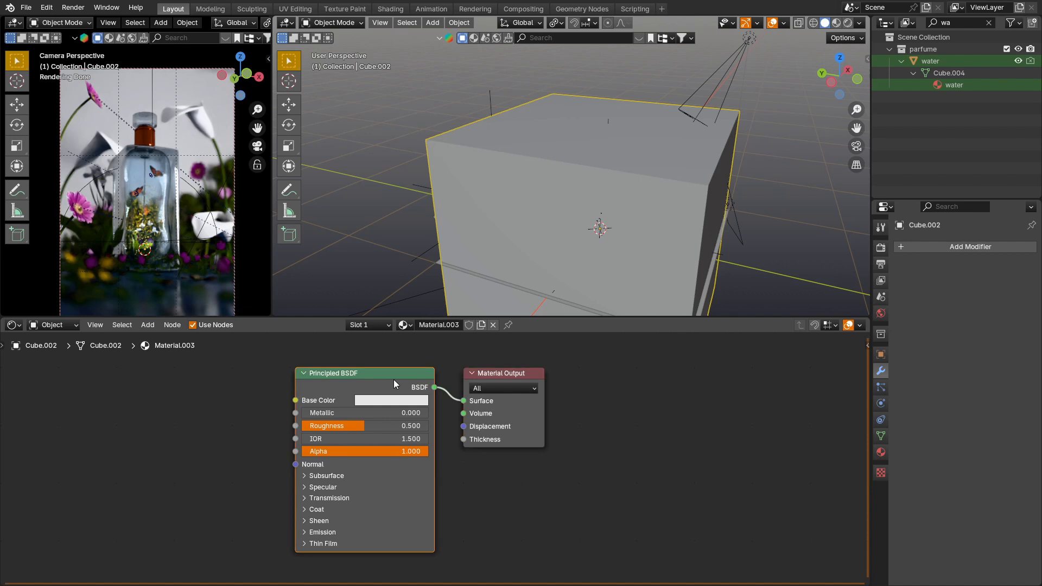
key("x")
Step: Add a Principled Volume node, connect it to the Material Output's Volume input and set its density to 0.02
key("shift+a")
left_click(353, 399)
type("vol")
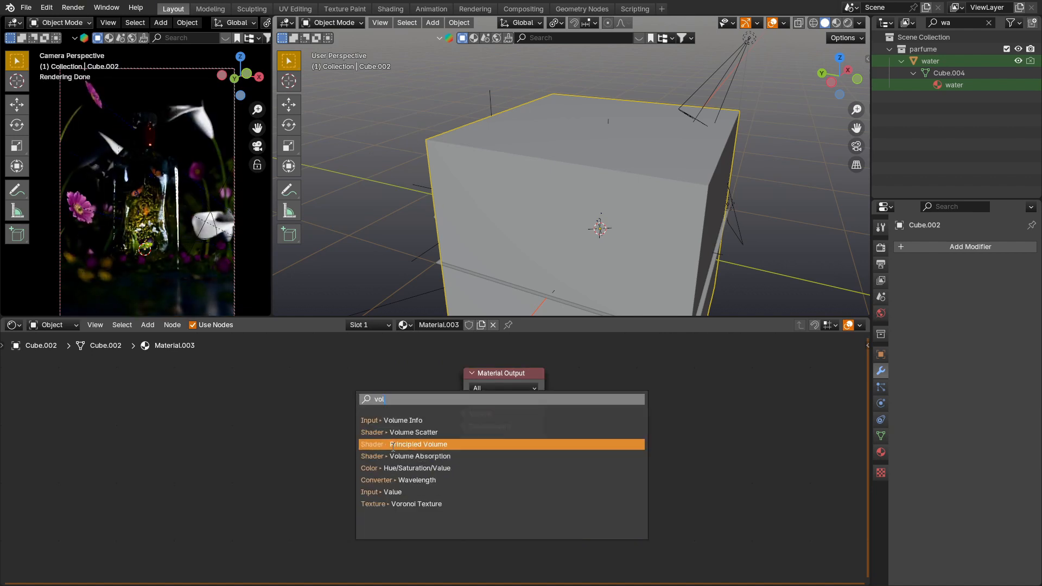
left_click(370, 443)
left_click(207, 345)
left_click_drag(353, 368, 456, 418)
left_click(303, 407)
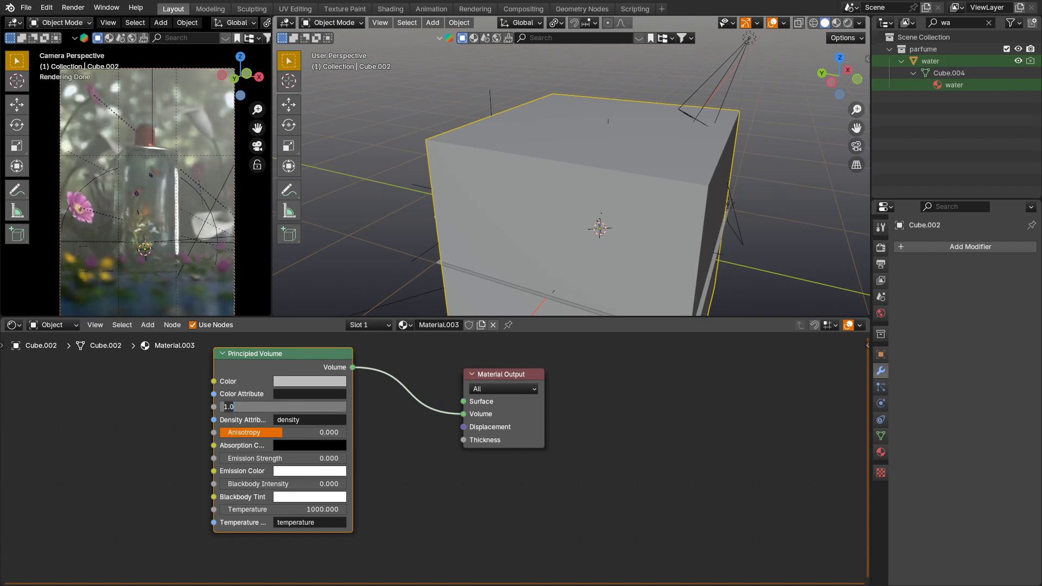
key("Return")
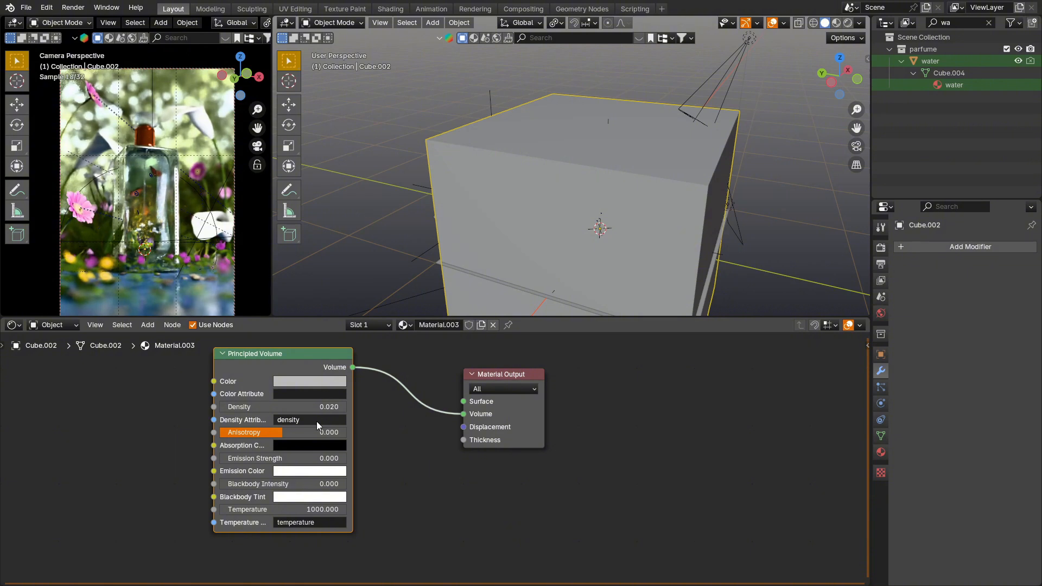
Step: With the volume cube hidden, duplicate the glowing particle object in place and clear the outliner filter
scroll(411, 183, "down", 1)
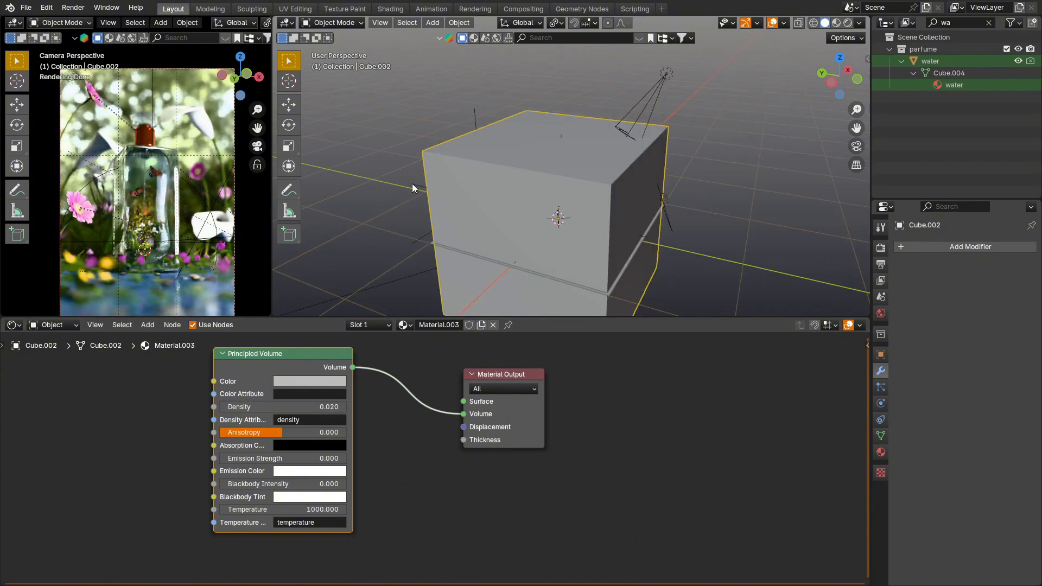
scroll(428, 184, "down", 1)
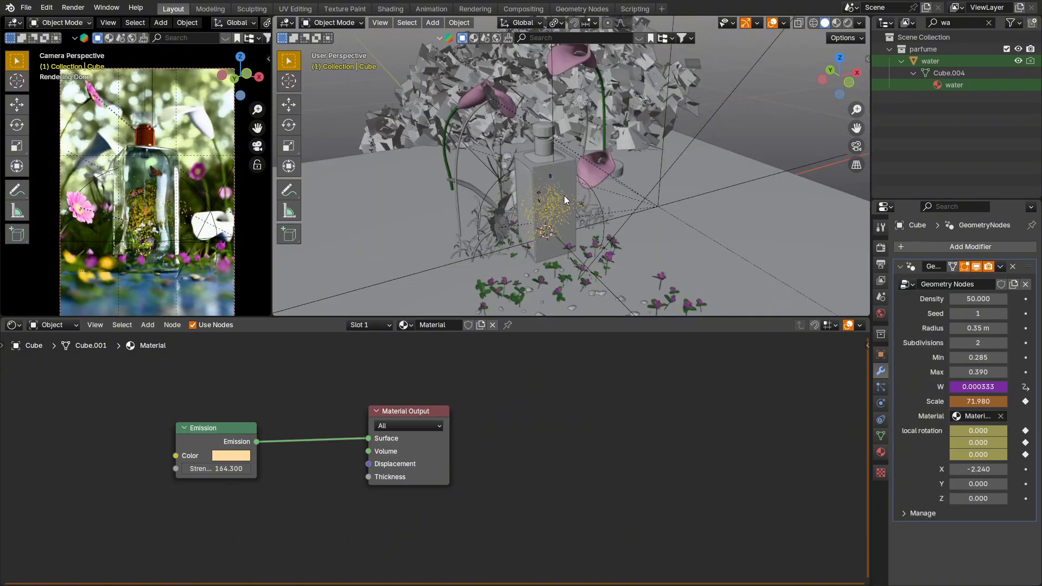
key("shift+d")
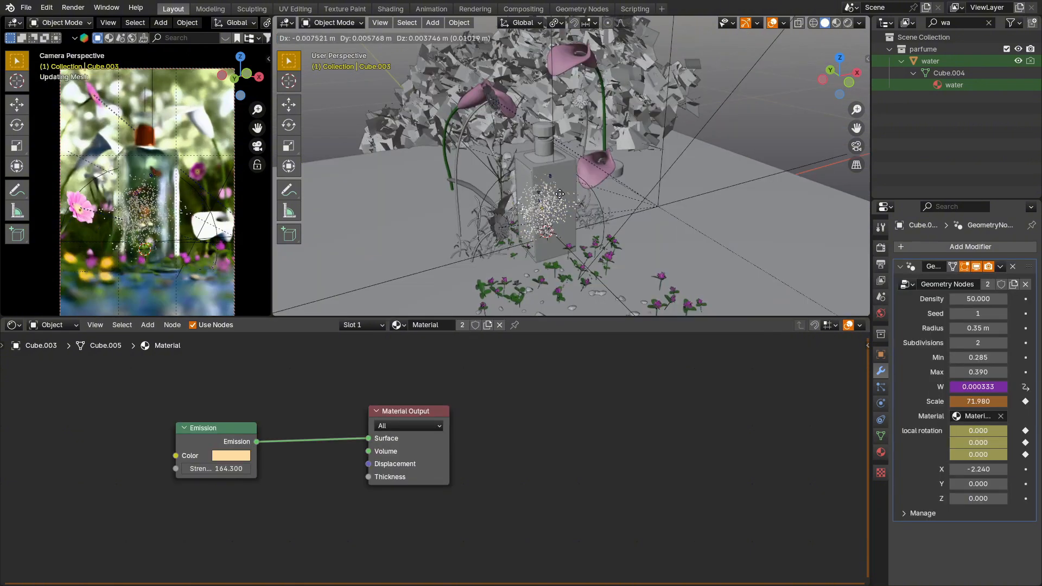
right_click(542, 193)
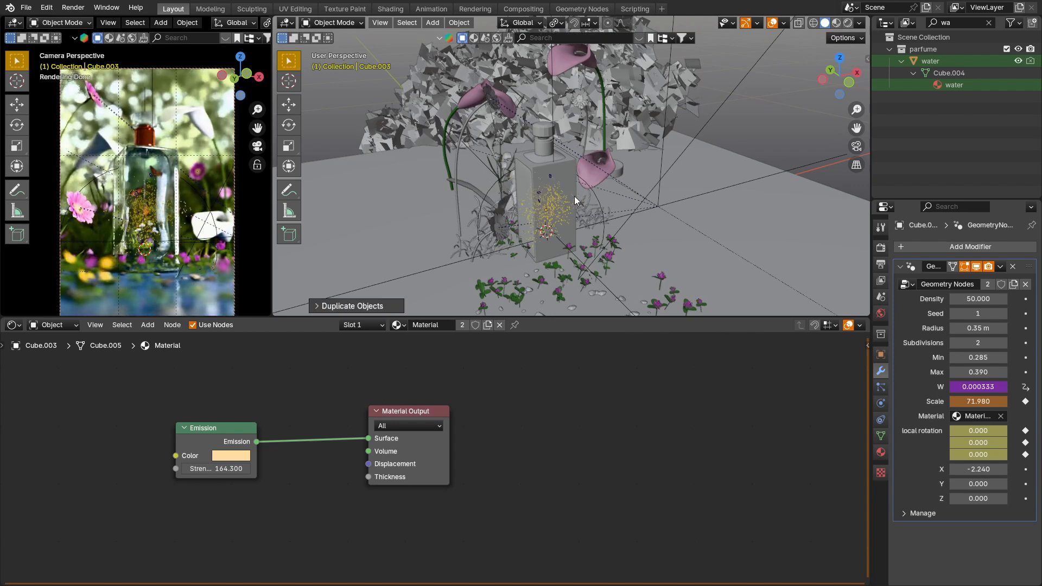
left_click(989, 23)
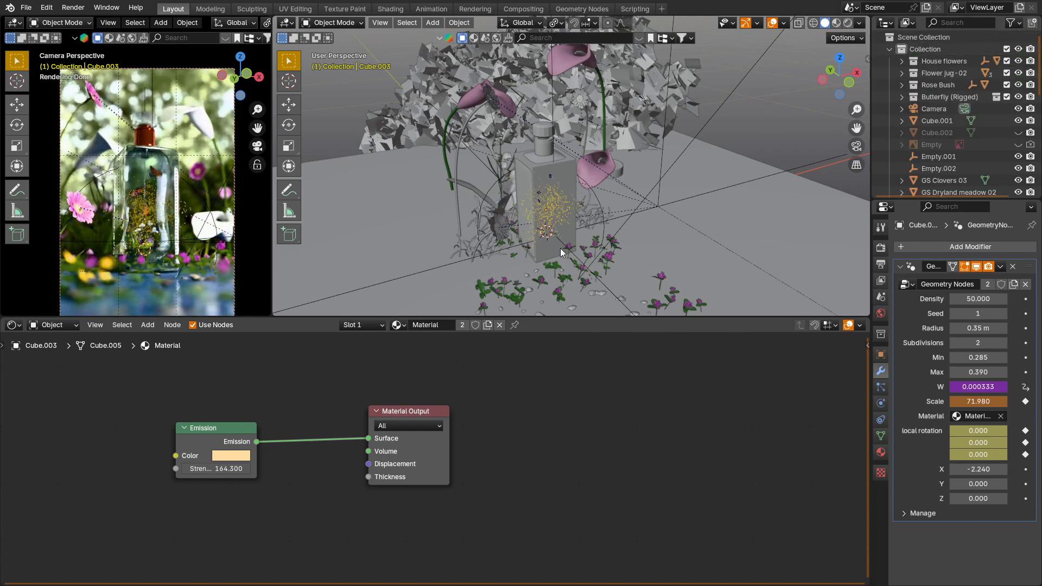
Step: Move the duplicated particle object into the main collection named Collection
key("m")
mouse_move(528, 224)
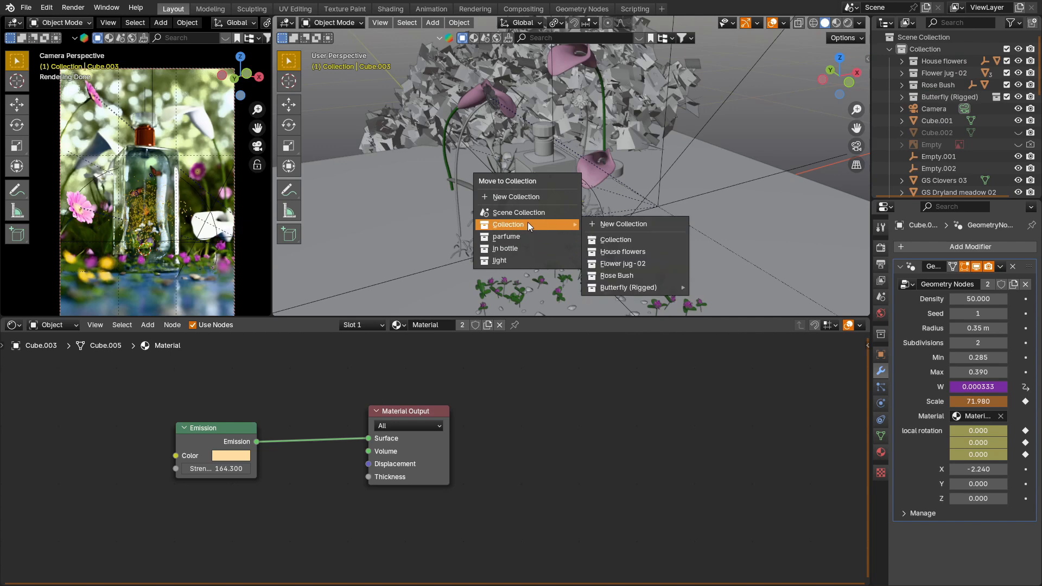
left_click(637, 241)
middle_click_drag(591, 244, 573, 246)
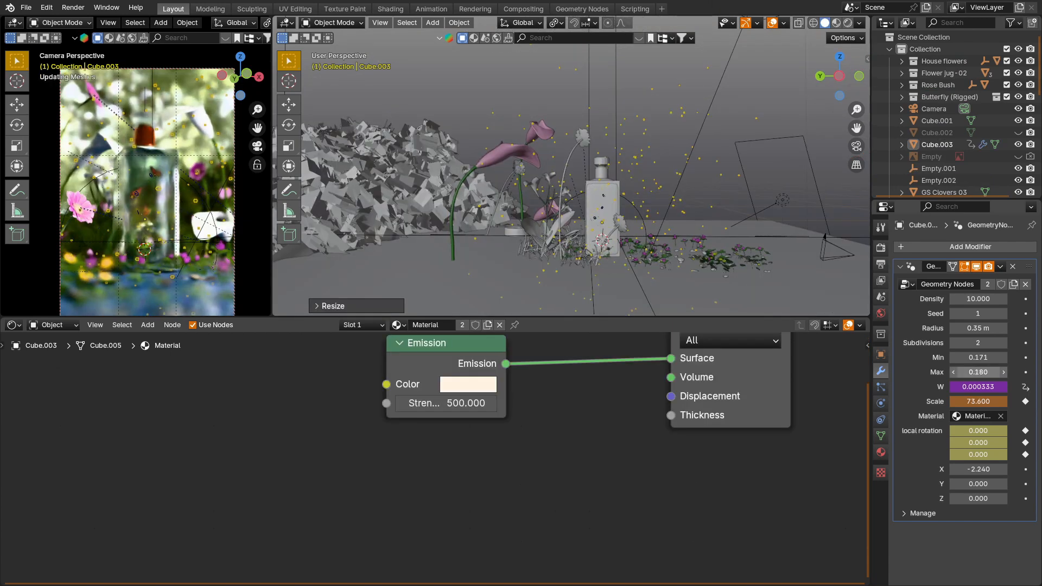
Step: Set the Min value of the particles scattered around the bottle to 0.142 and fine-tune their size range
left_click_drag(983, 358, 967, 358)
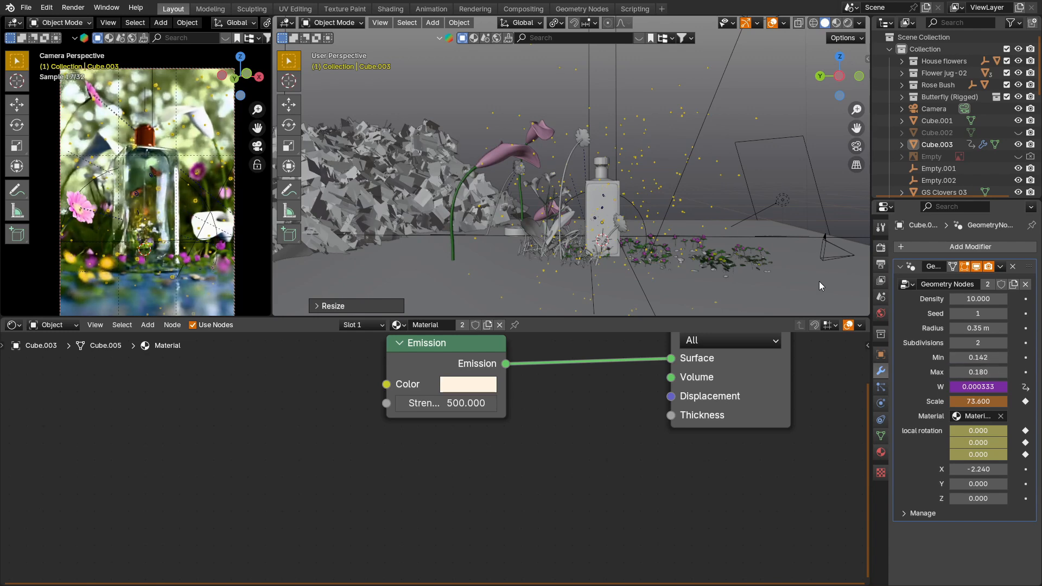
left_click(740, 86)
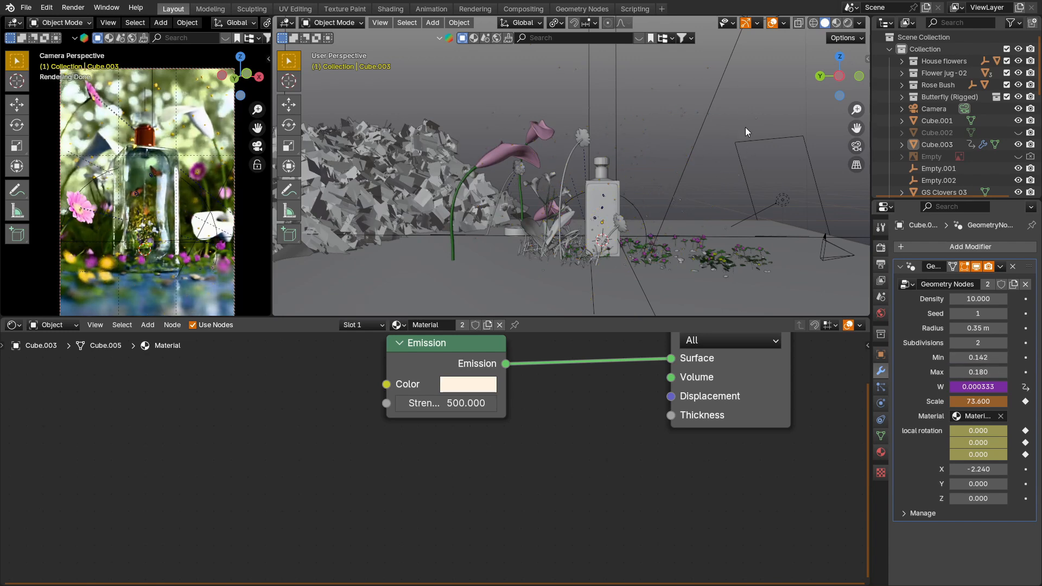
left_click(646, 148)
scroll(646, 148, "up", 4)
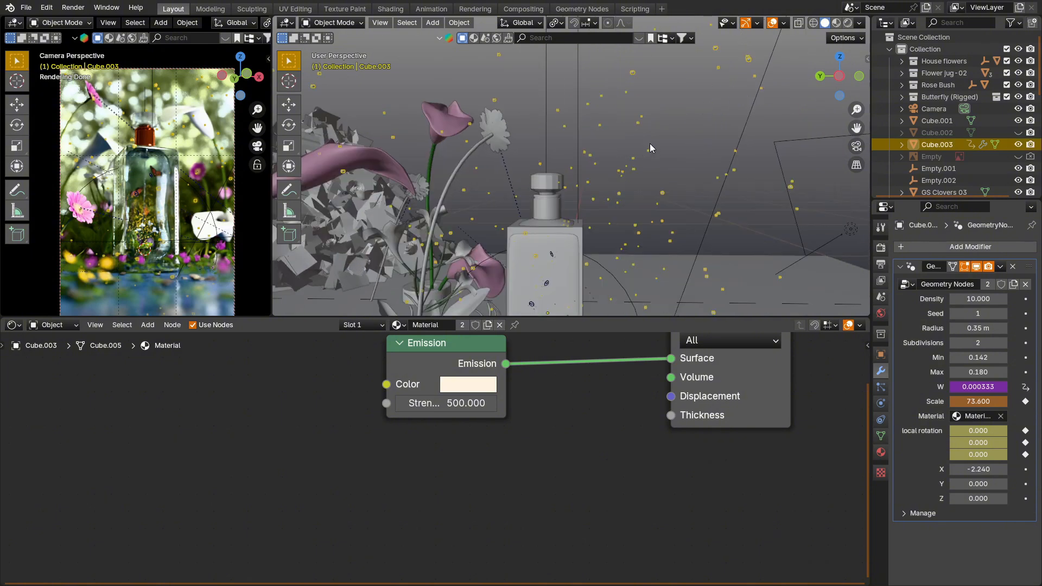
left_click(667, 155)
left_click(634, 174)
mouse_move(977, 372)
left_mouse_down()
mouse_move(967, 372)
mouse_move(978, 358)
mouse_move(968, 358)
left_mouse_up()
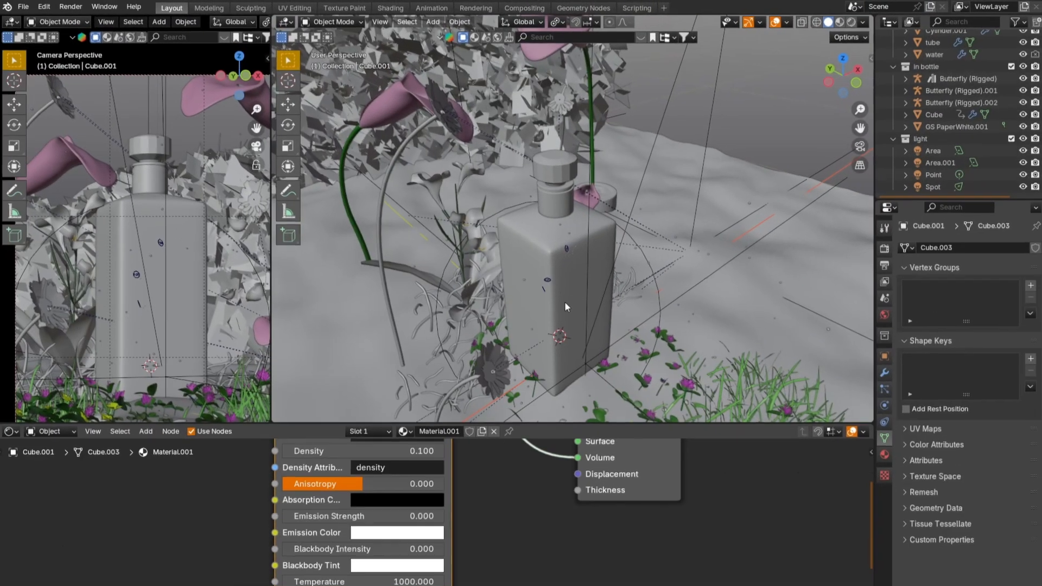
Step: Isolate the bottle in local view, enter Edit Mode and unwrap all its faces
left_click(565, 299)
key("g")
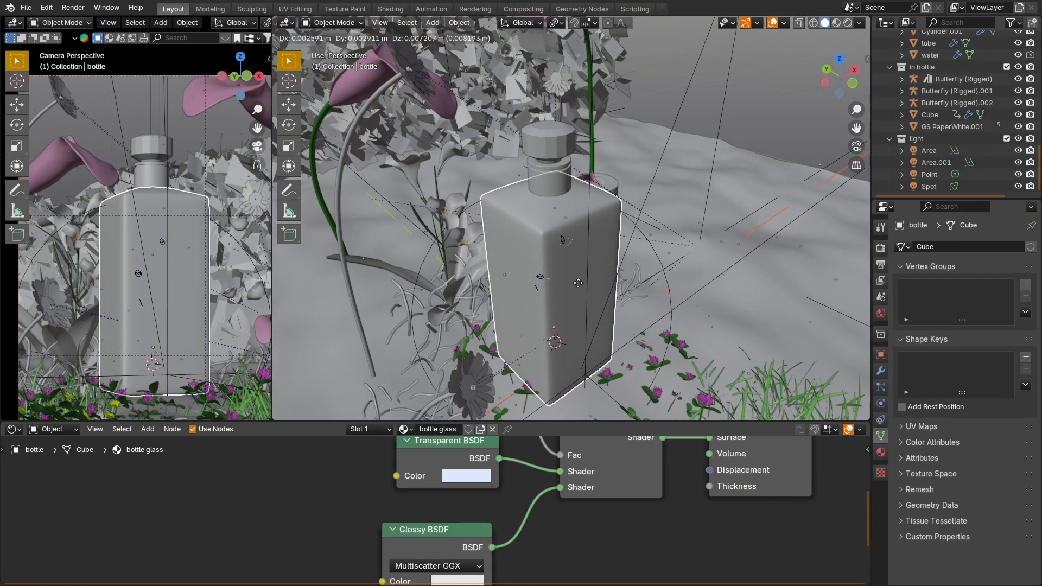
right_click(579, 274)
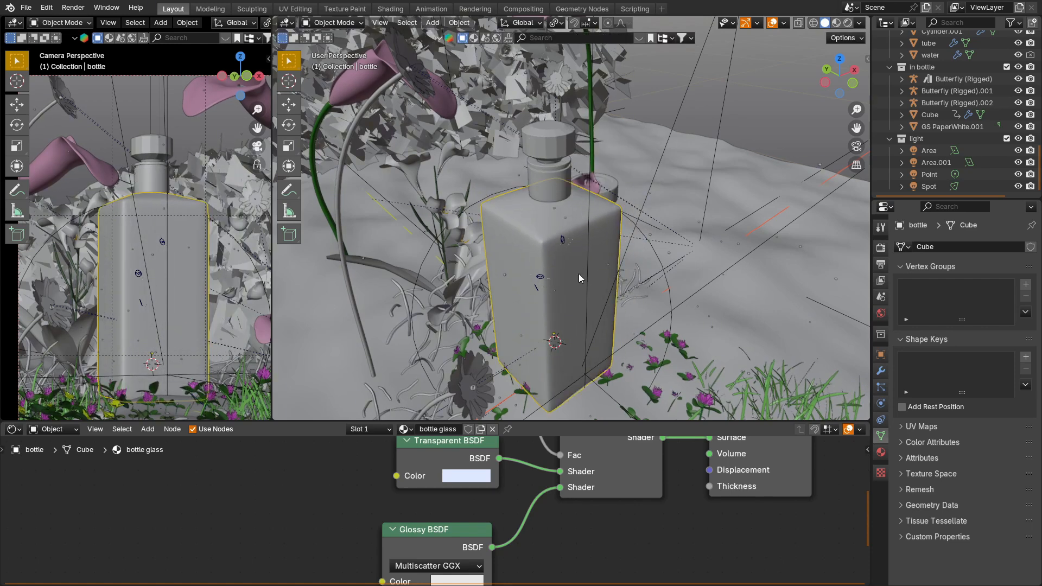
key("KP_Divide")
scroll(594, 191, "down", 3)
key("Tab")
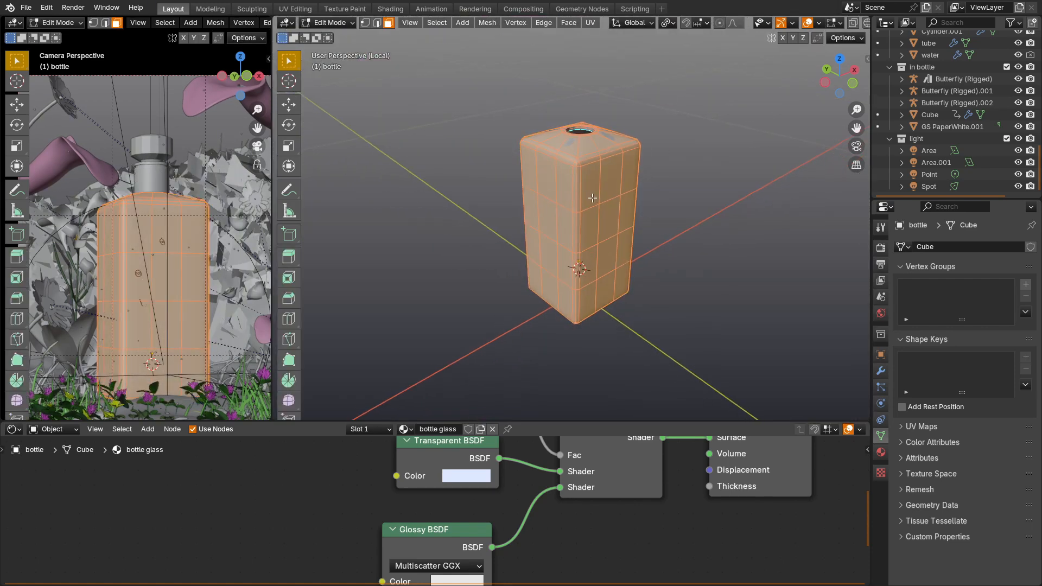
scroll(599, 199, "up", 1)
key("u")
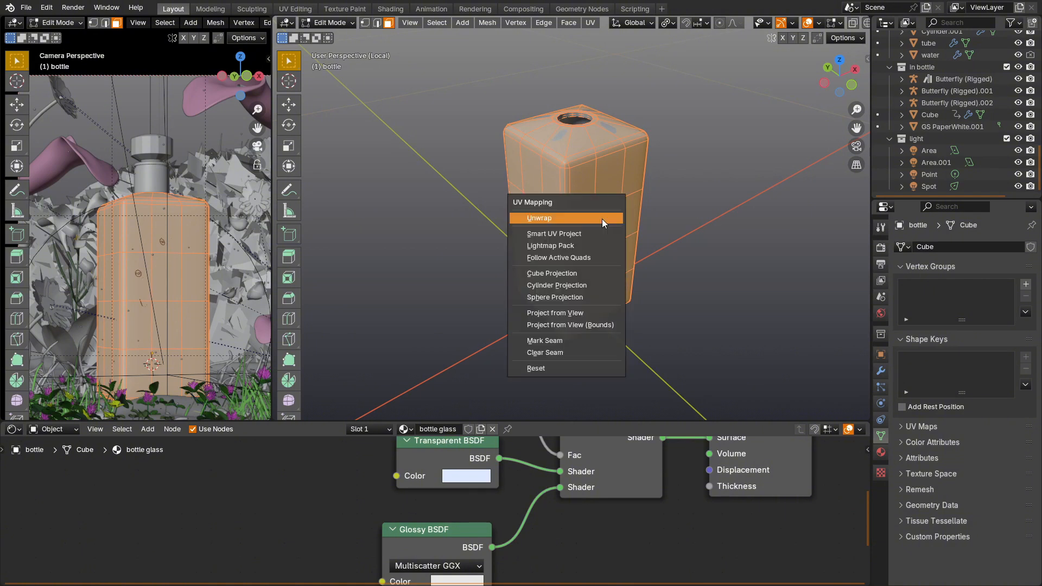
left_click(575, 219)
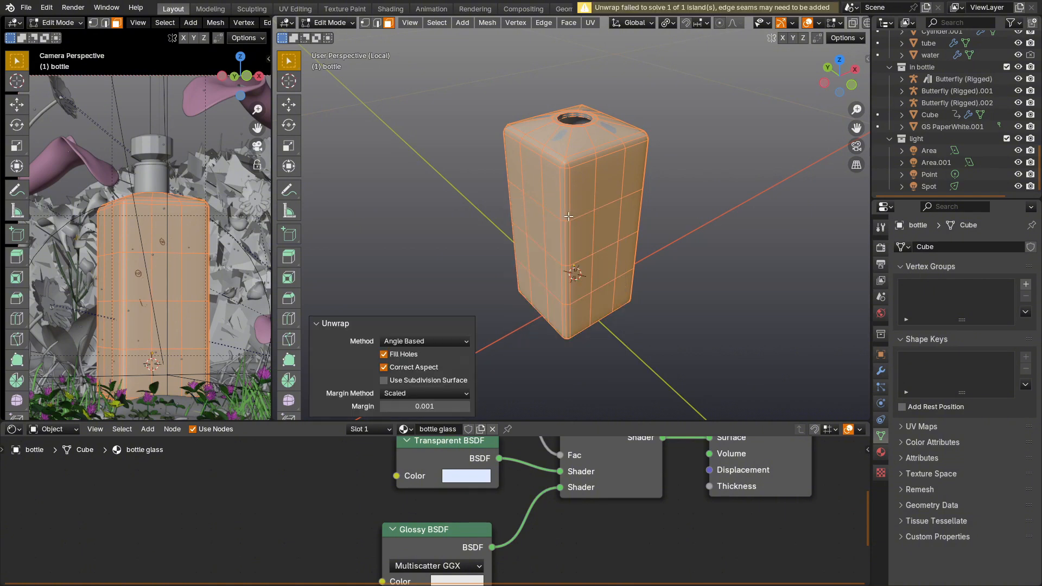
Step: Show the bottle's UV layout in a UV Editor and select its front faces to locate them in the layout
left_click(20, 23)
left_click(53, 80)
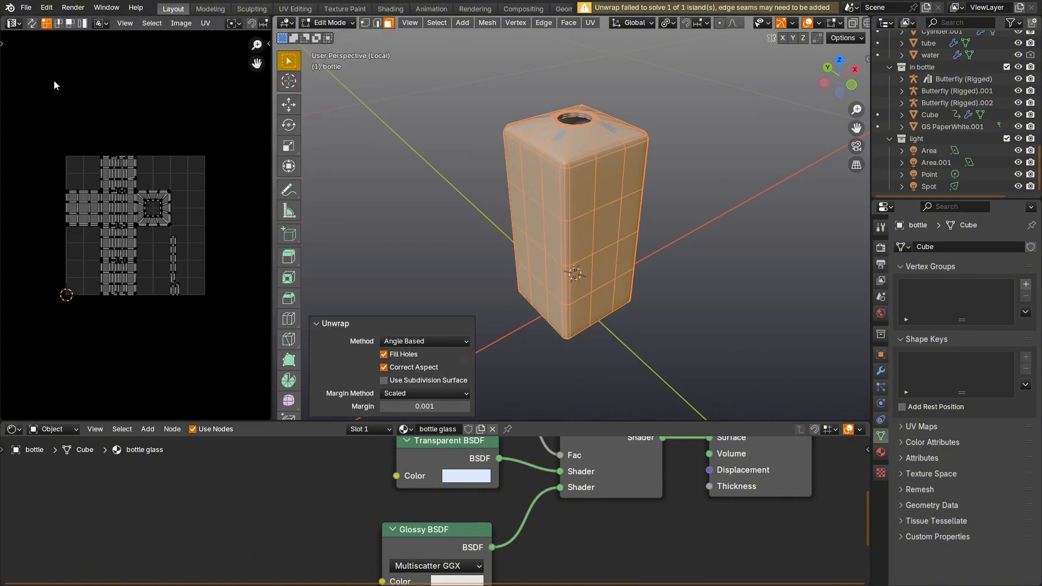
scroll(143, 199, "up", 5)
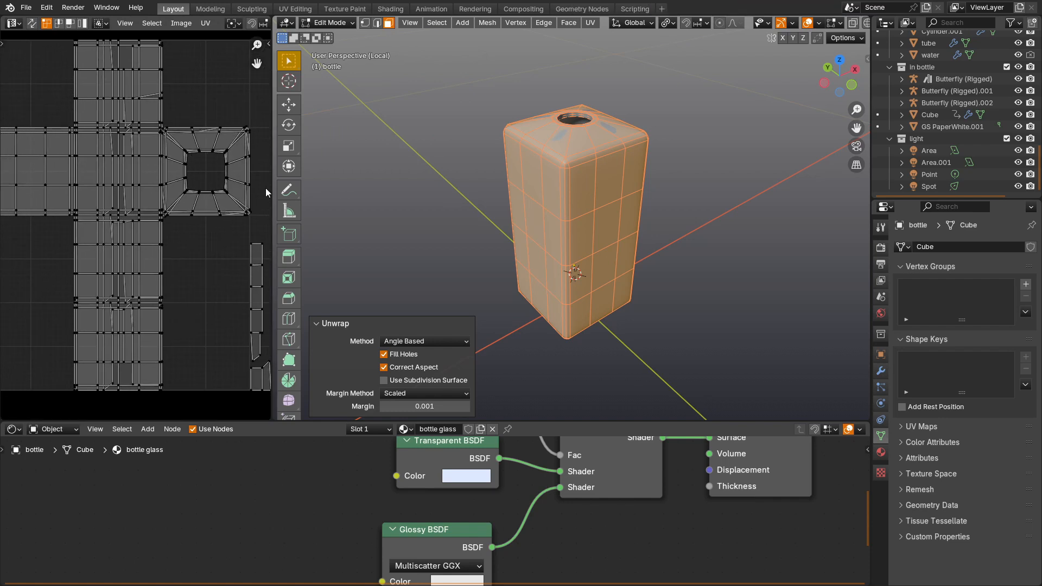
middle_click_drag(515, 203, 496, 184)
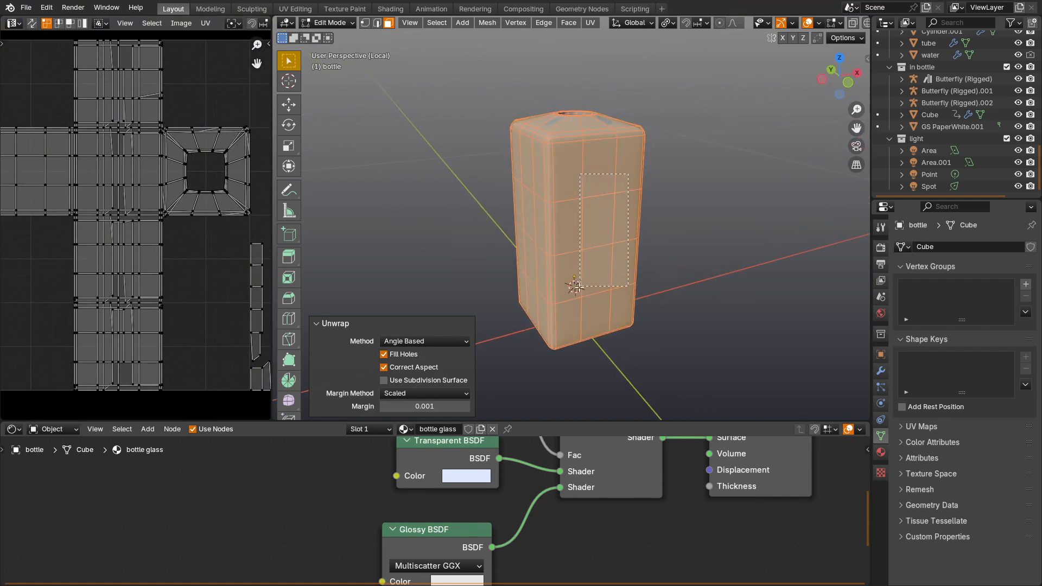
left_click_drag(577, 288, 571, 302)
scroll(575, 290, "down", 2)
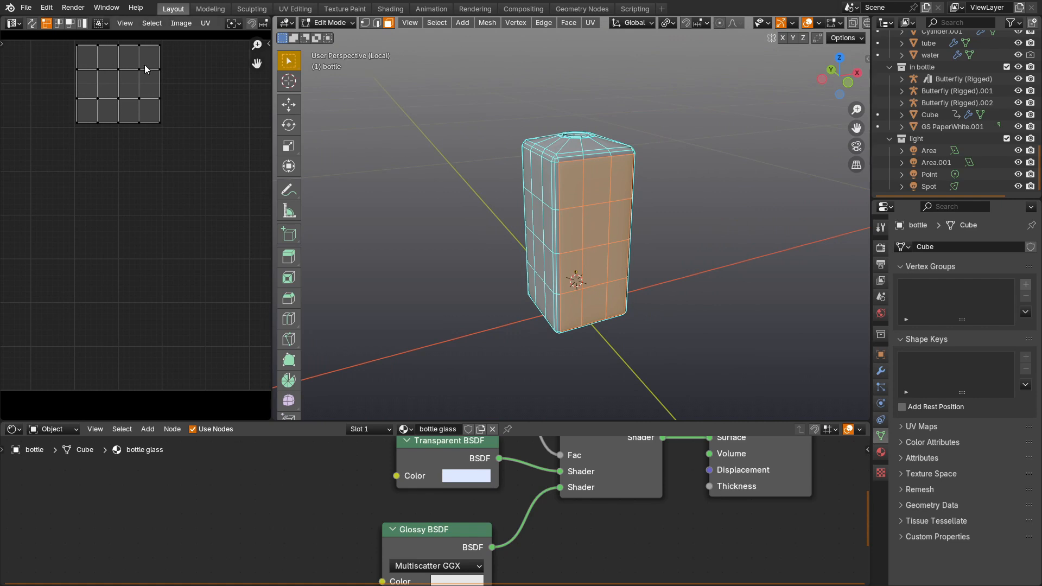
Step: Select all of the bottle's faces and export the UV layout as UV3.png to the Parfume project folder
key("a")
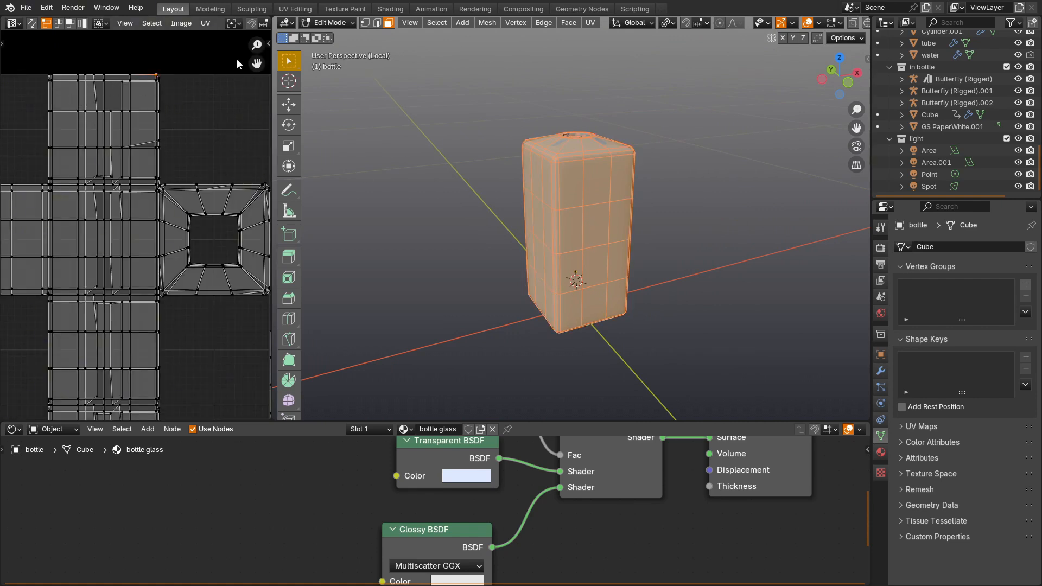
left_click(205, 23)
left_click(243, 371)
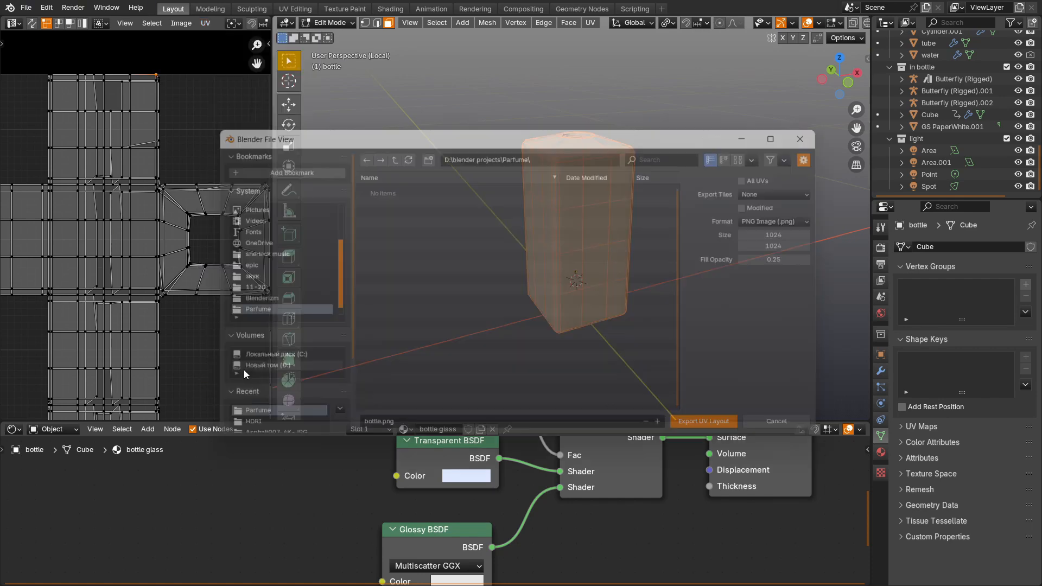
left_click(382, 353)
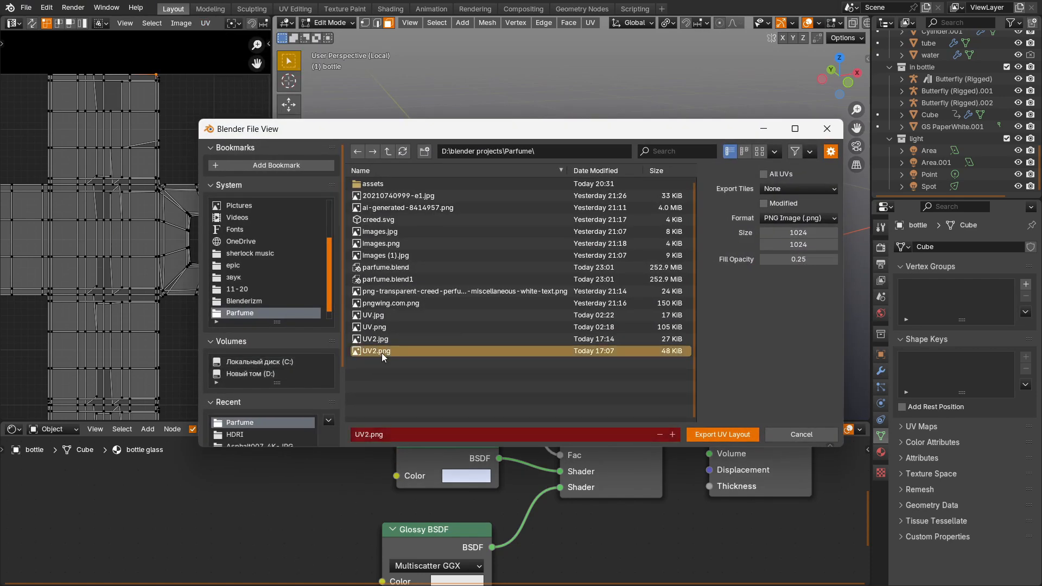
left_click(365, 435)
left_click(367, 435)
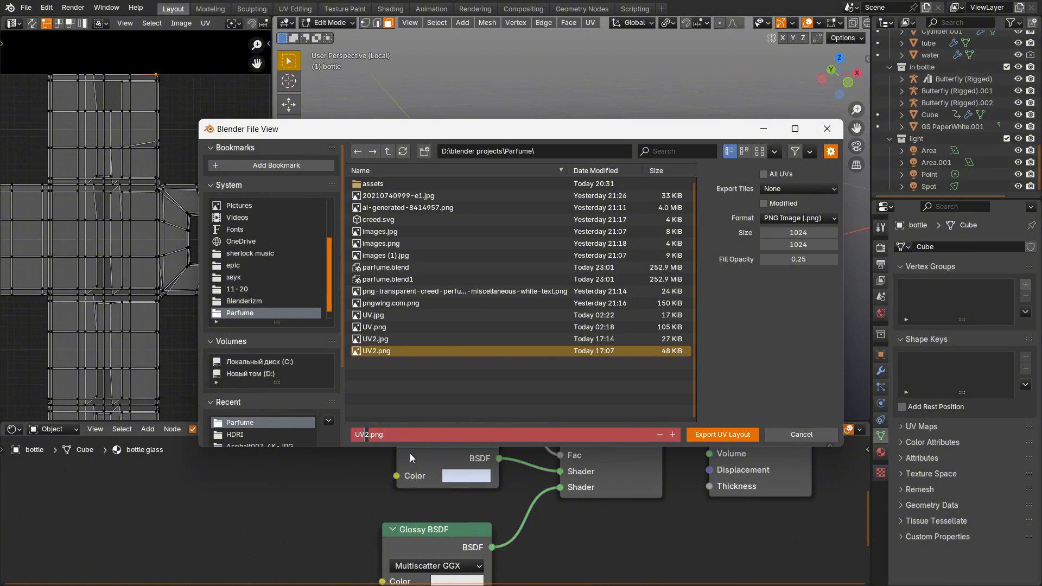
type("3")
key("Return")
left_click(708, 435)
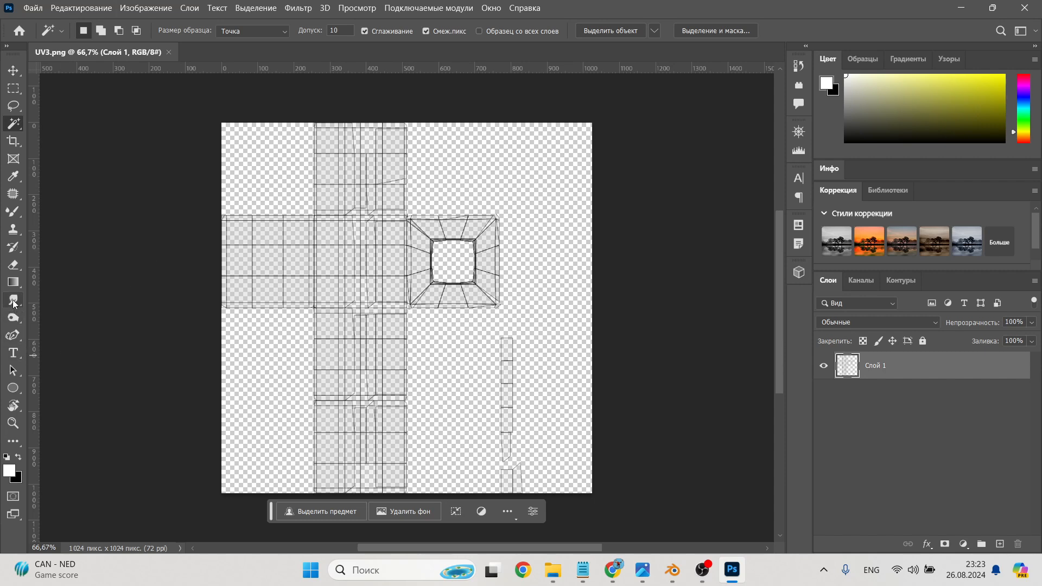
Step: Switch to Photoshop and add the text "Parfume" over the upper strip of the UV3.png layout
left_click(13, 353)
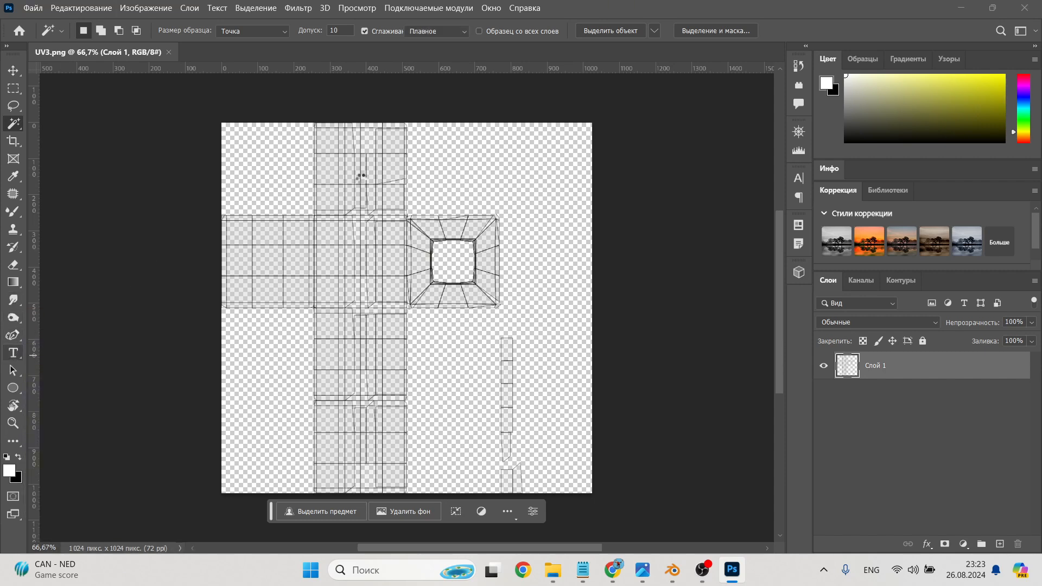
left_click(325, 166)
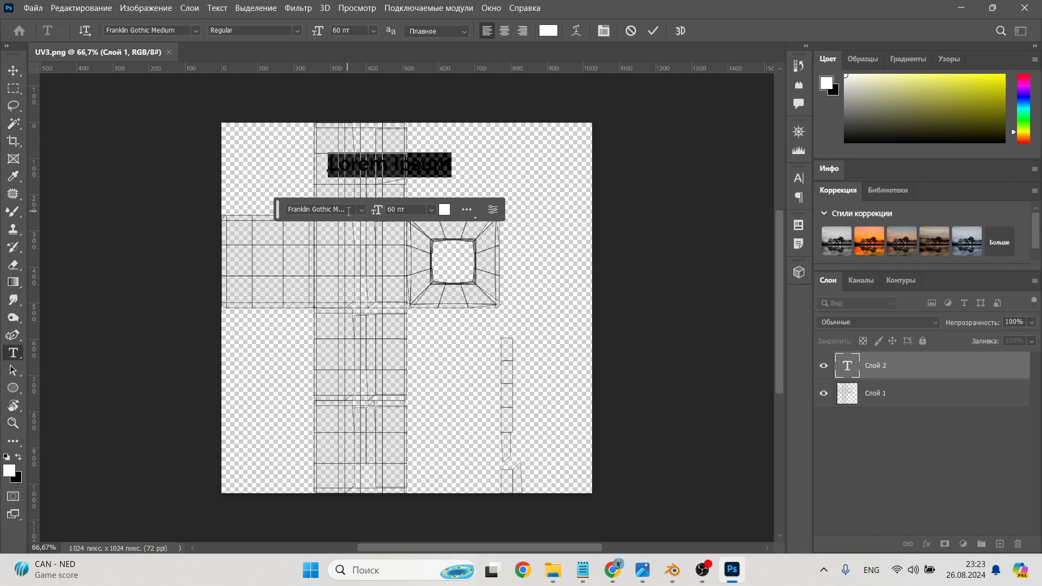
type("PA")
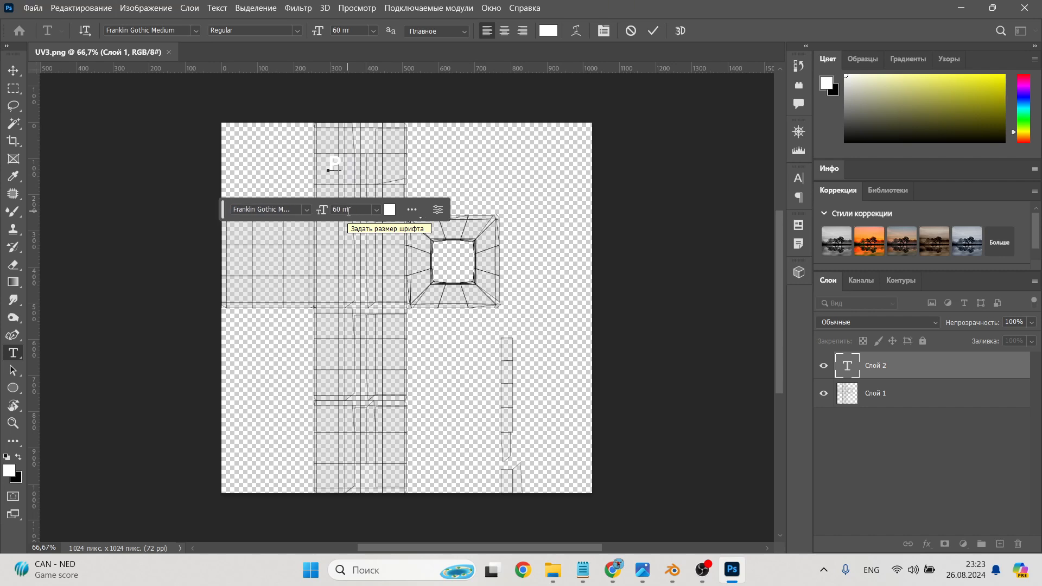
key("BackSpace")
type("arfume")
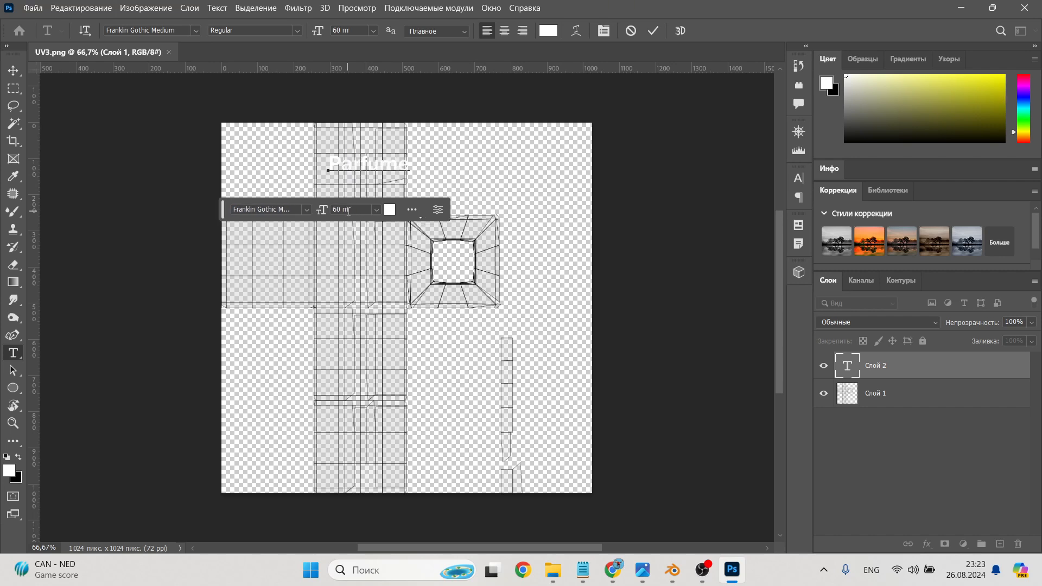
key("ctrl+Return")
key("v")
Step: Change the color of the "Parfume" text to black
double_click(372, 165)
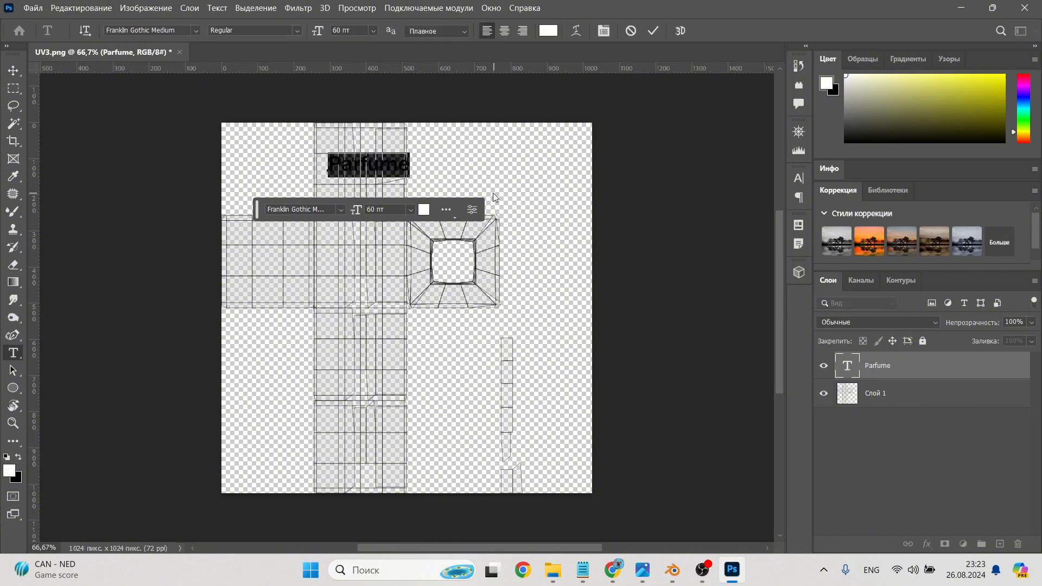
left_click(424, 210)
left_click(862, 470)
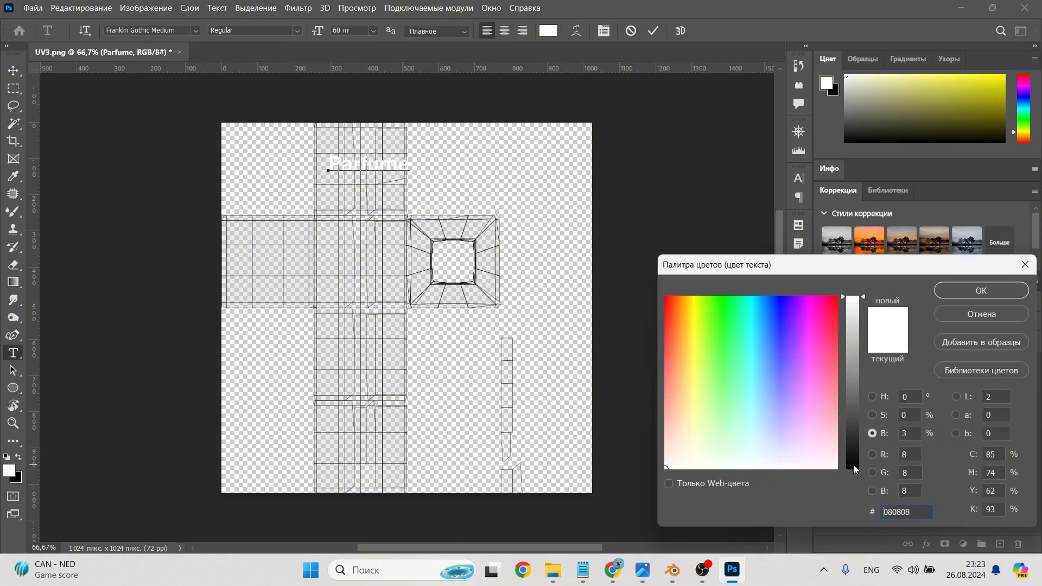
left_click(977, 293)
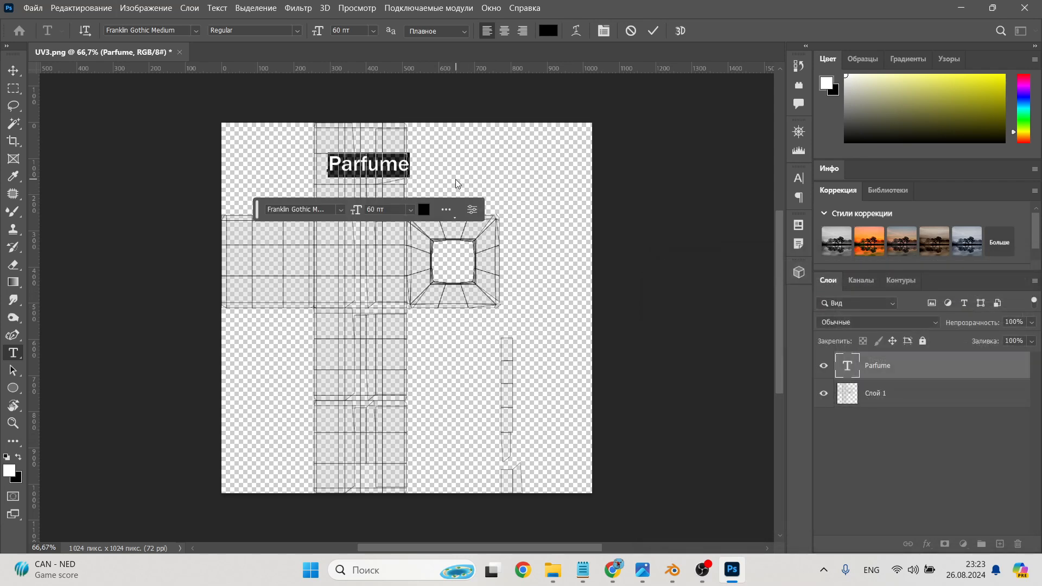
key("ctrl+Return")
key("v")
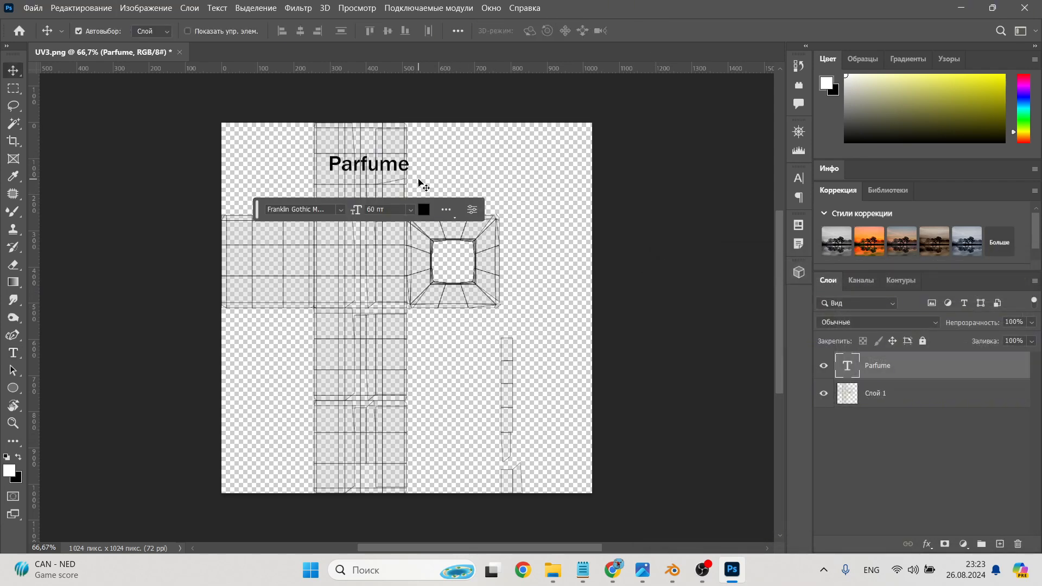
Step: Scale the "Parfume" text to about 78% and position it inside the upper vertical strip of the UV layout
mouse_move(383, 167)
left_mouse_down()
mouse_move(375, 174)
mouse_move(362, 165)
left_mouse_up()
key("ctrl+t")
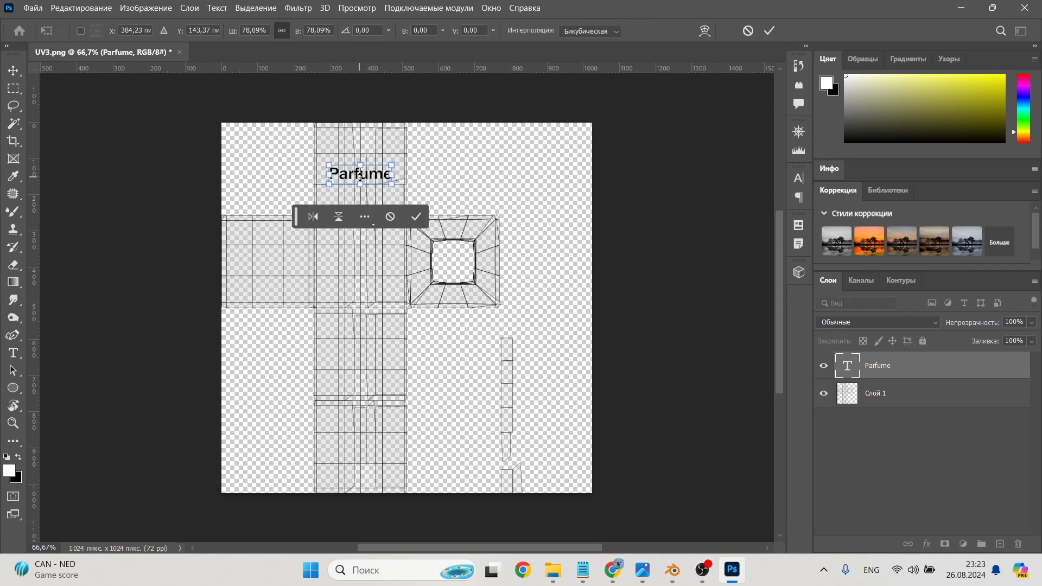
left_click(416, 218)
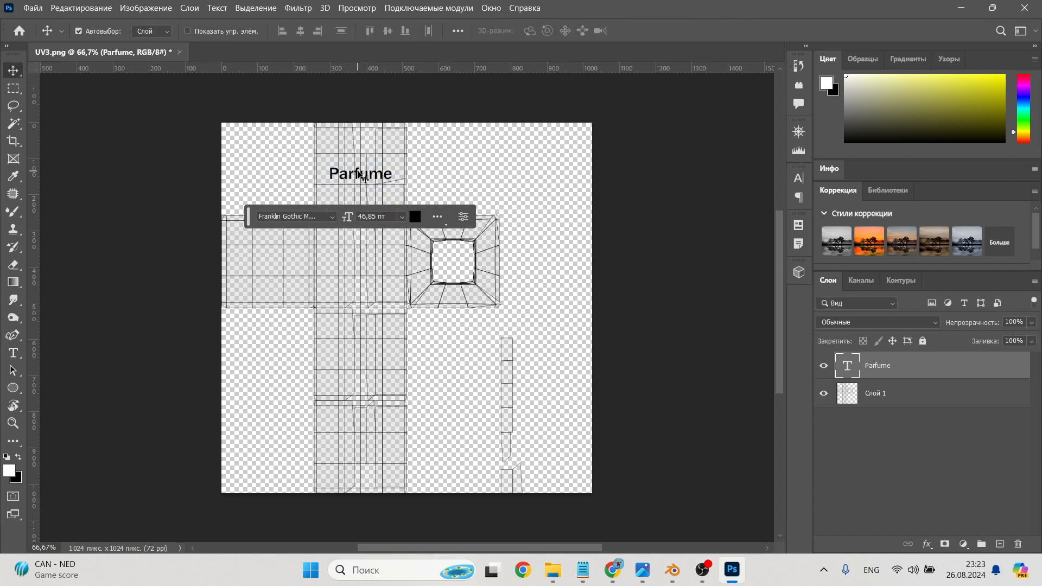
scroll(709, 318, "up", 1)
Step: Hide the UV layout layer and add a white (ffffff) solid color fill layer beneath the "Parfume" text
left_click(824, 395)
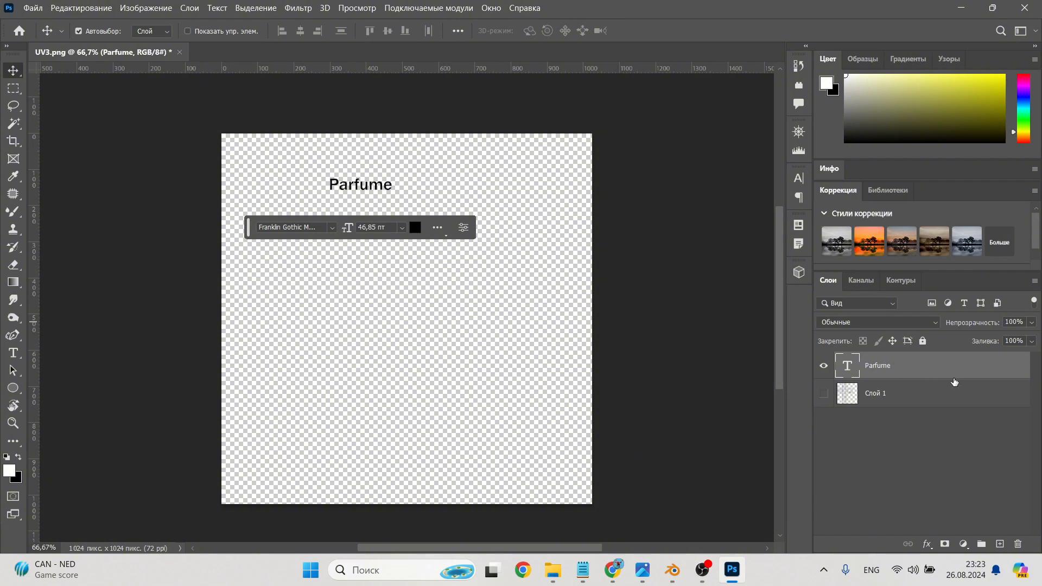
left_click(963, 544)
left_click(916, 309)
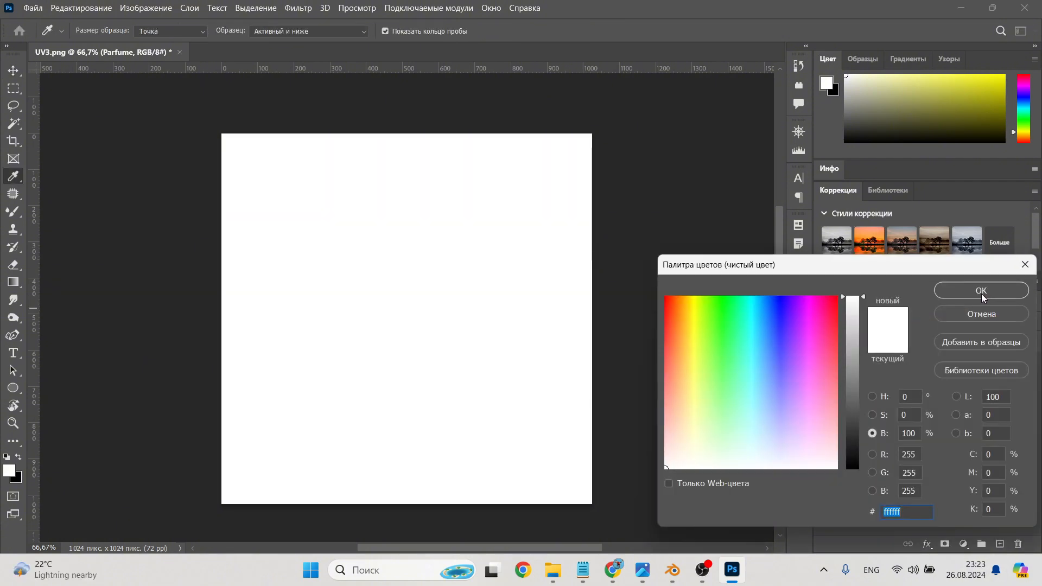
left_click(982, 293)
left_click_drag(959, 369, 961, 402)
Step: Merge the text with the white fill layer and invert the merged layer's colors
left_click(921, 370, "shift")
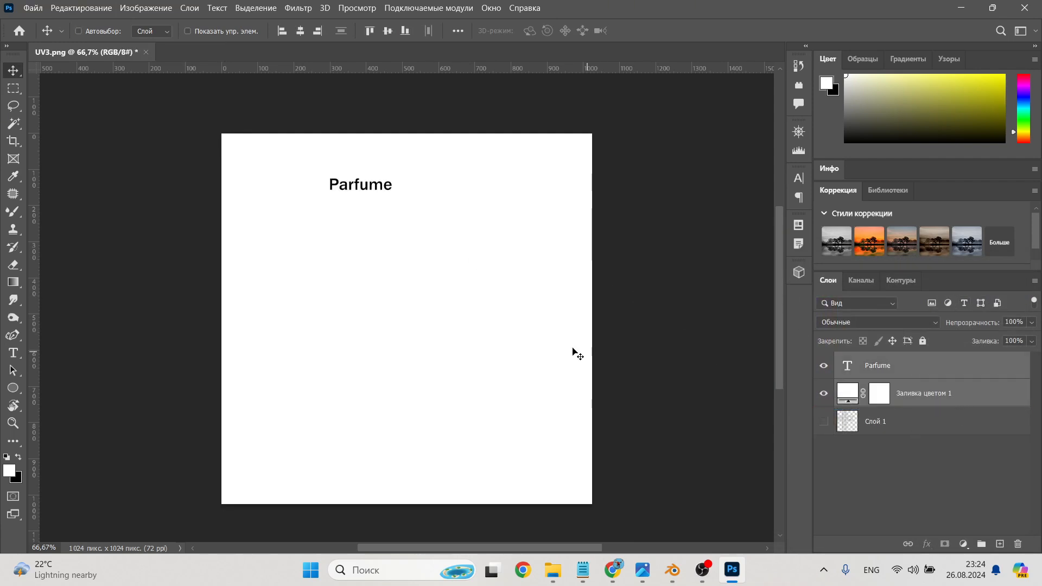
key("ctrl+e")
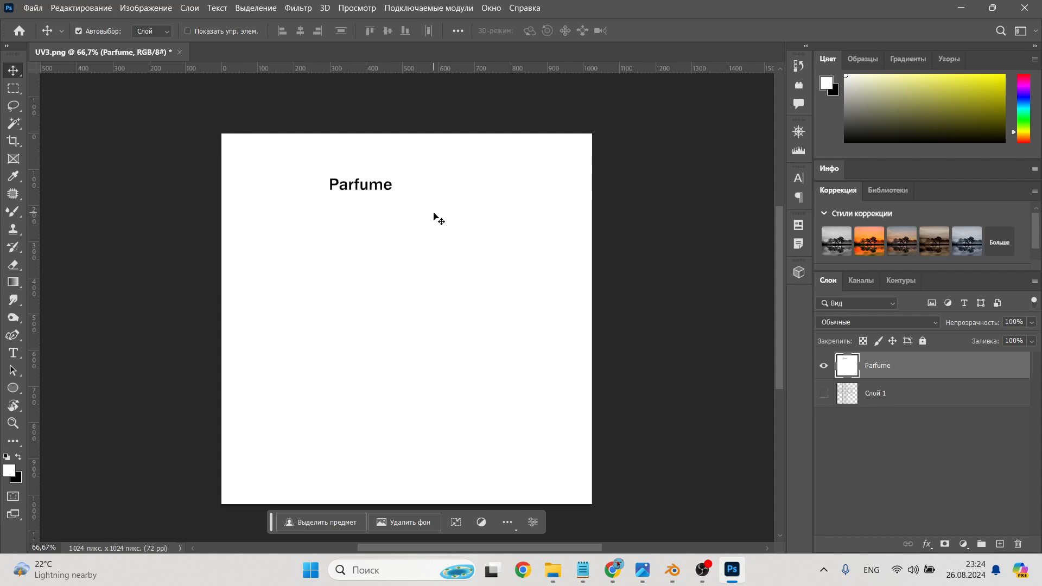
key("ctrl+i")
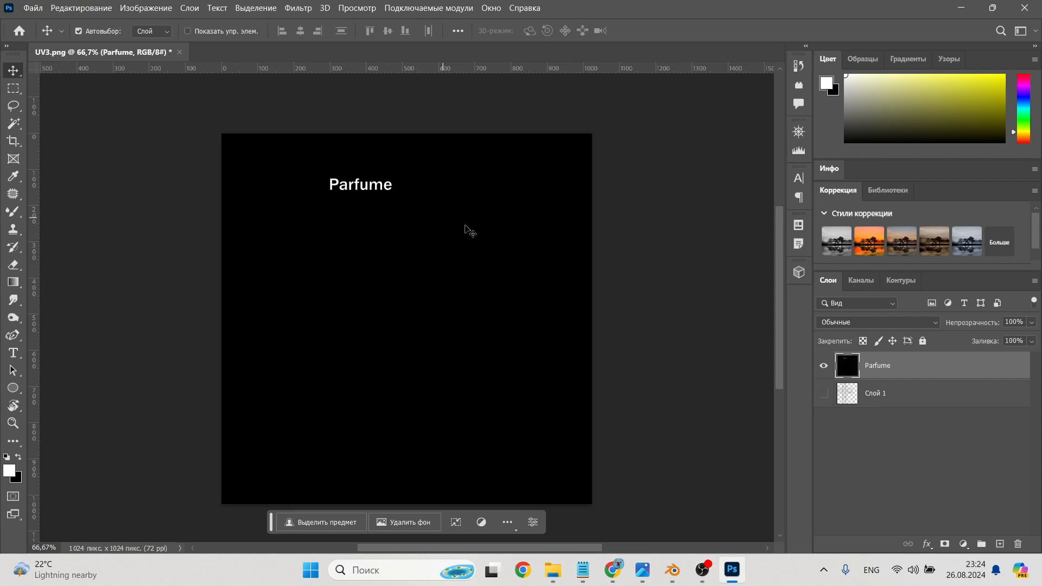
Step: Export the inverted "Parfume" text mask as the image UV3.jpg
left_click(32, 9)
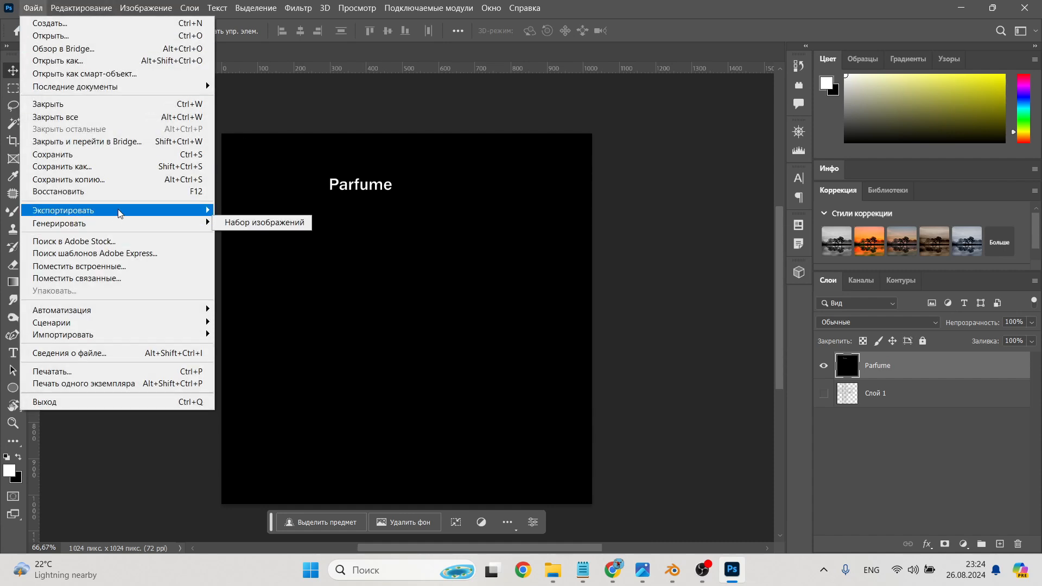
mouse_move(119, 211)
left_click(311, 224)
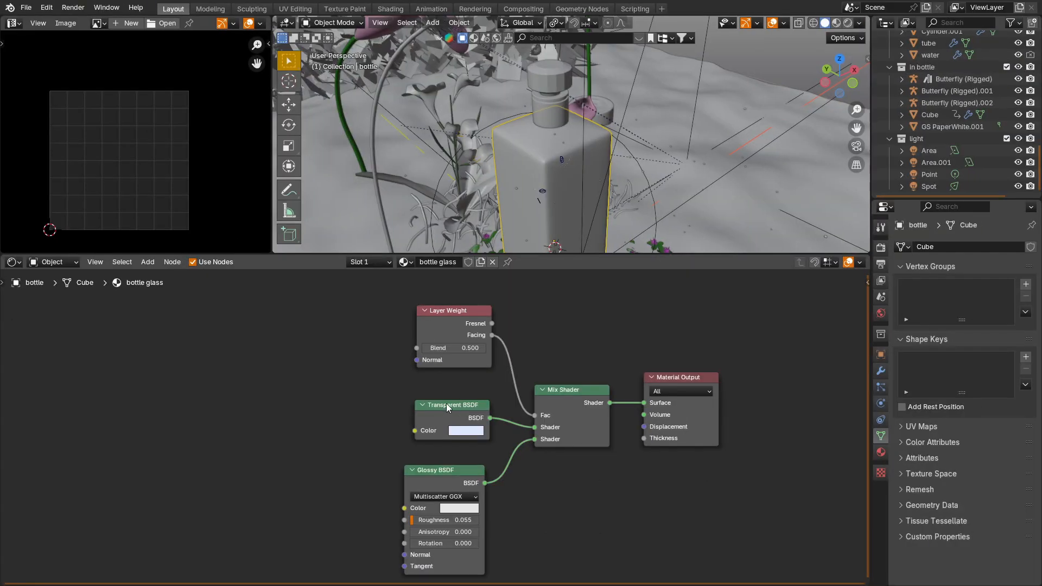
Step: In Blender's bottle glass material, duplicate the Mix Shader and insert the copy between the original Mix Shader and the Material Output
left_click_drag(666, 380, 786, 380)
scroll(640, 414, "down", 1)
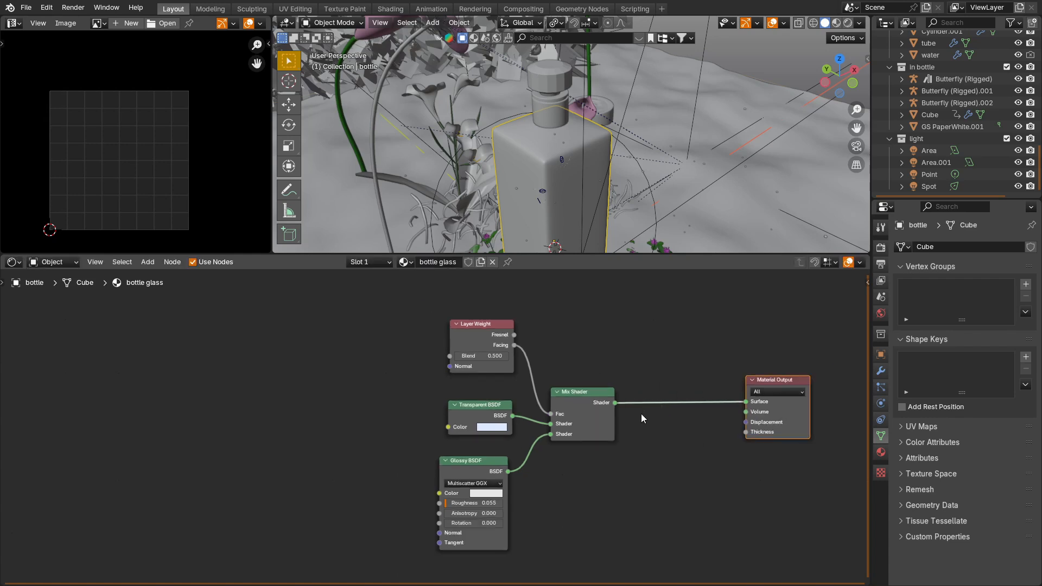
middle_click_drag(641, 414, 518, 360)
left_click(485, 338)
key("shift+d")
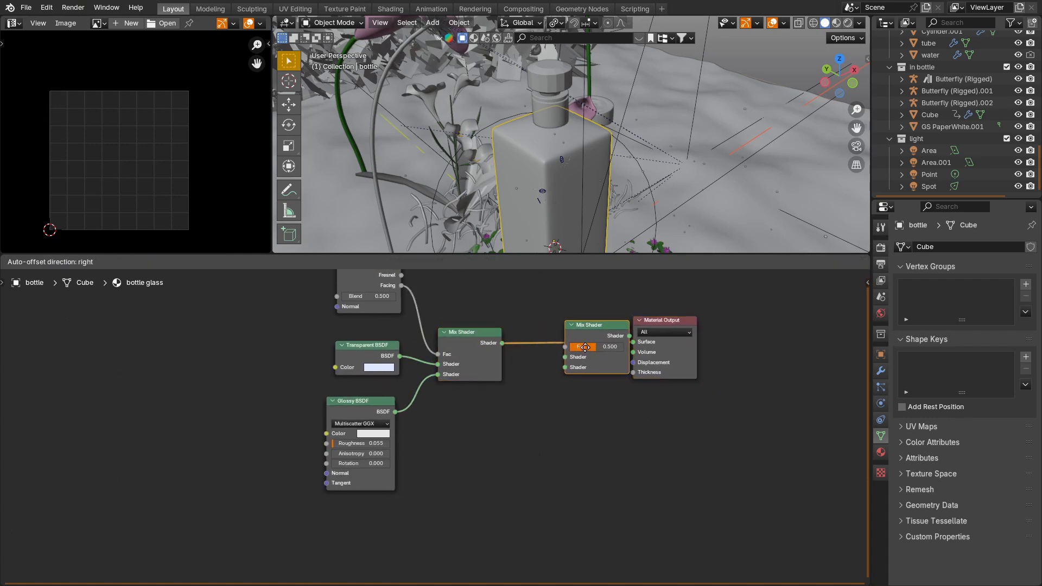
left_click(597, 332)
left_click_drag(694, 284, 606, 337)
key("g")
left_click(693, 338)
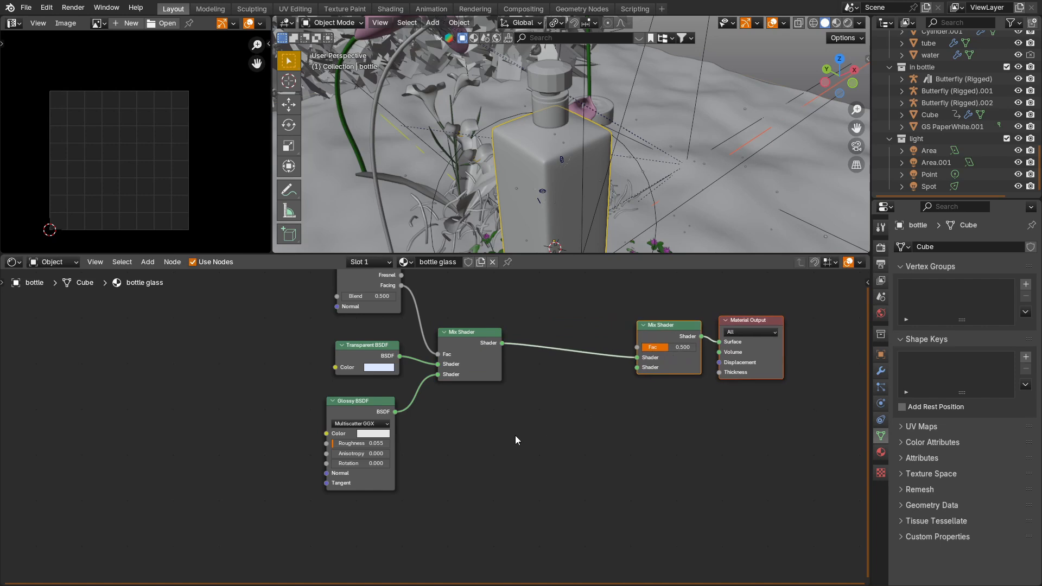
Step: Add a Principled BSDF node and connect it to the second shader input of the new Mix Shader
key("shift+a")
left_click(493, 439)
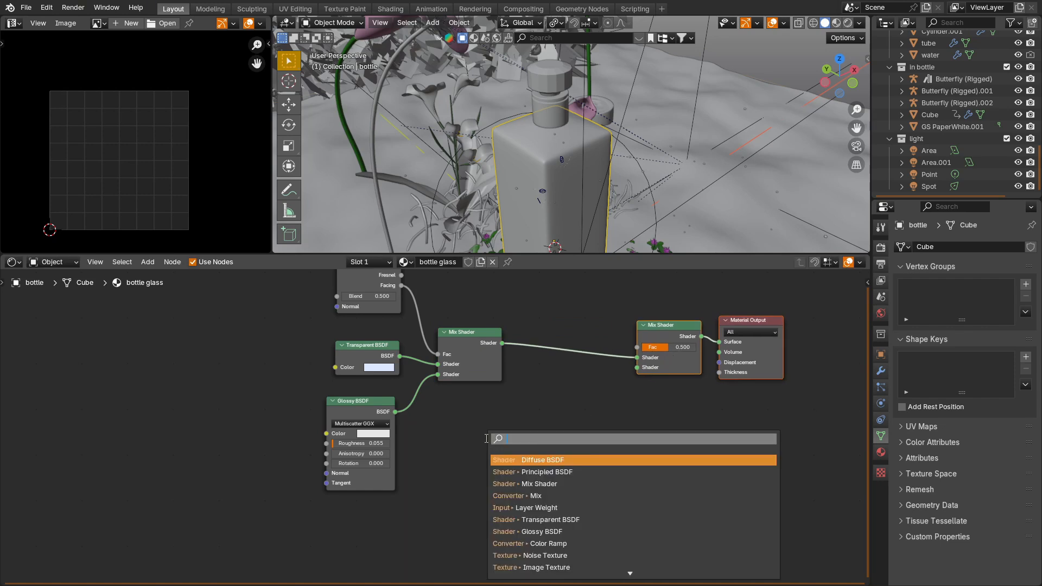
type("3")
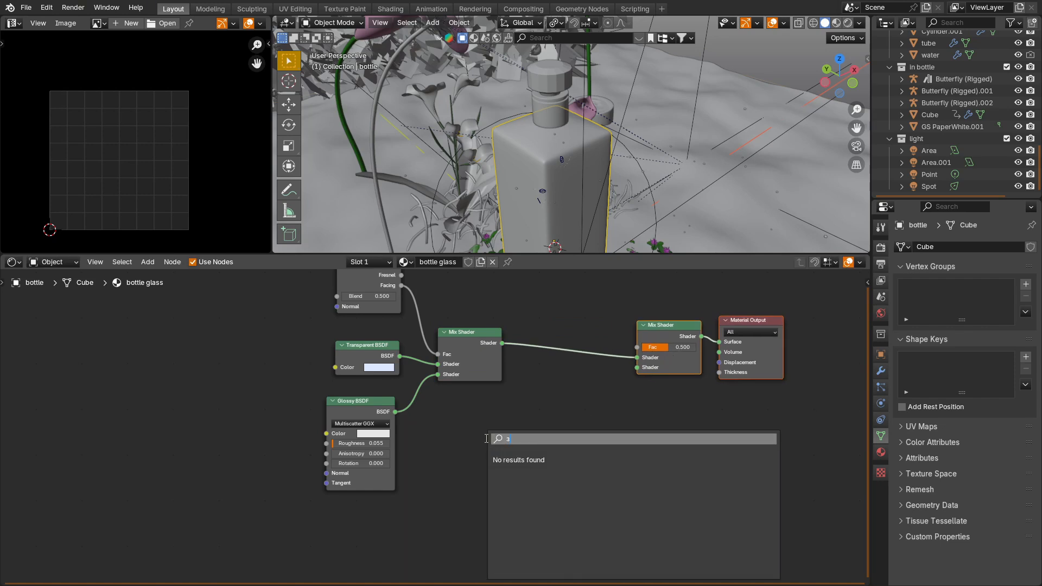
key("BackSpace")
type("pri")
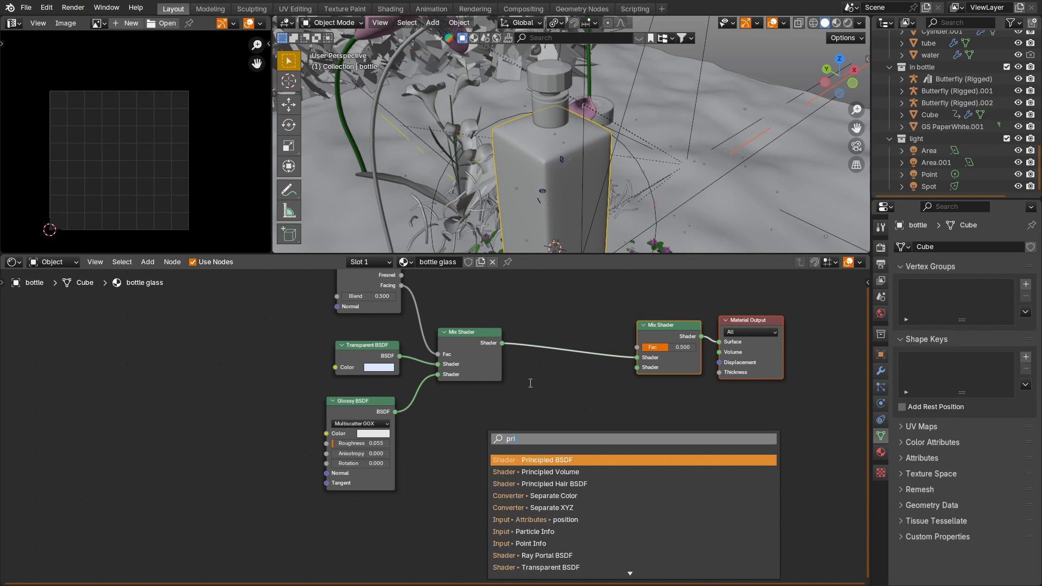
key("Return")
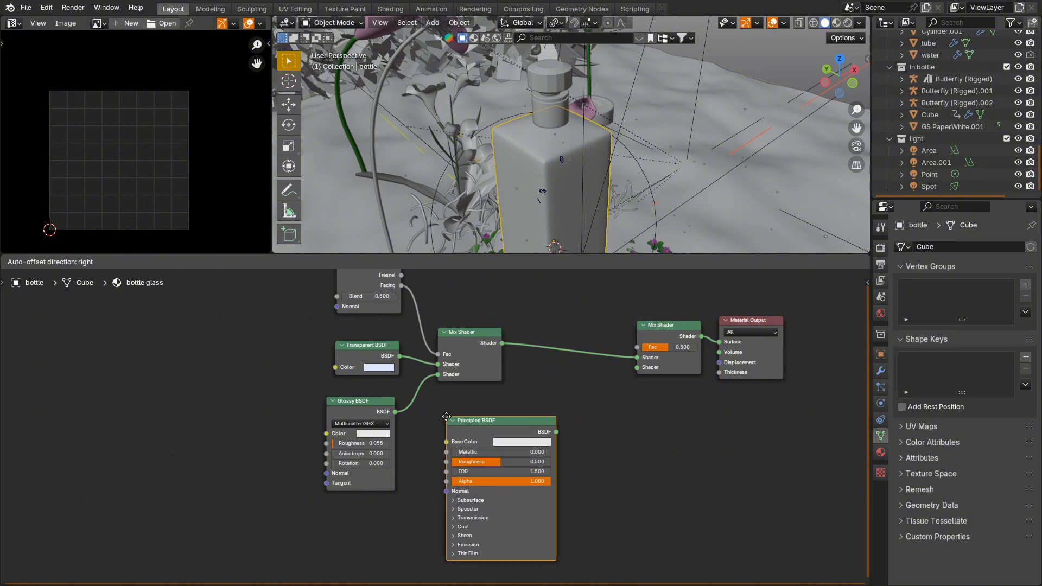
left_click(446, 419)
left_click_drag(557, 431, 637, 367)
Step: Add an Image Texture node above the shaders with Mapping and Texture Coordinate nodes attached to it
scroll(564, 328, "down", 1)
middle_click_drag(564, 327, 550, 418)
key("shift+a")
left_click(535, 356)
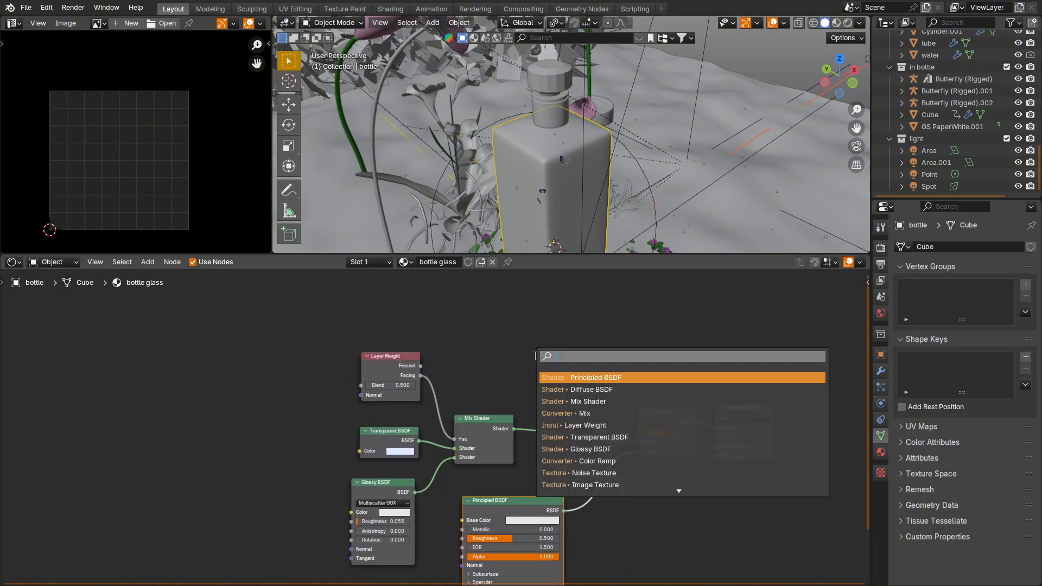
type("Im")
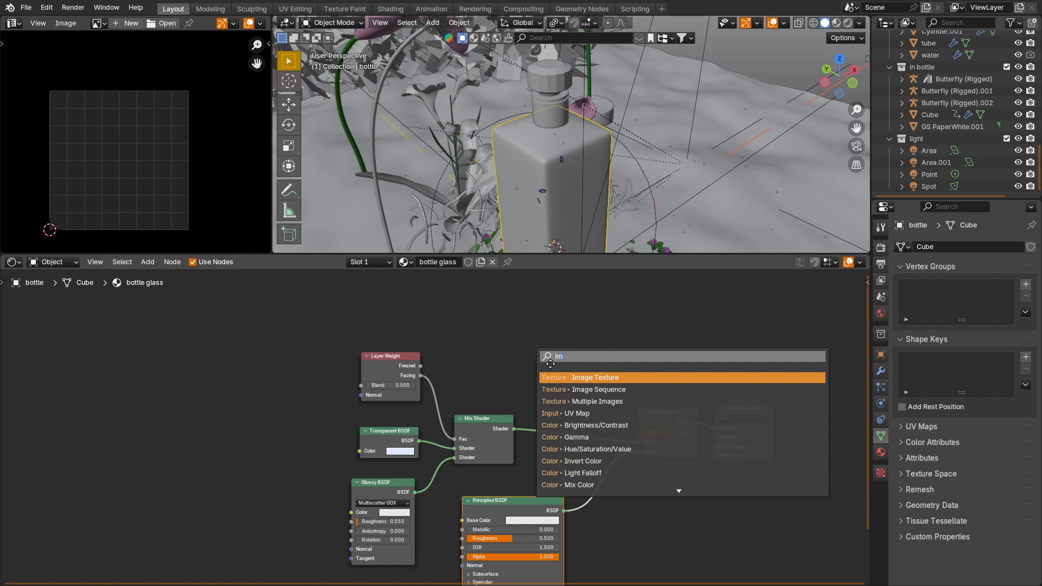
key("Return")
key("ctrl+t")
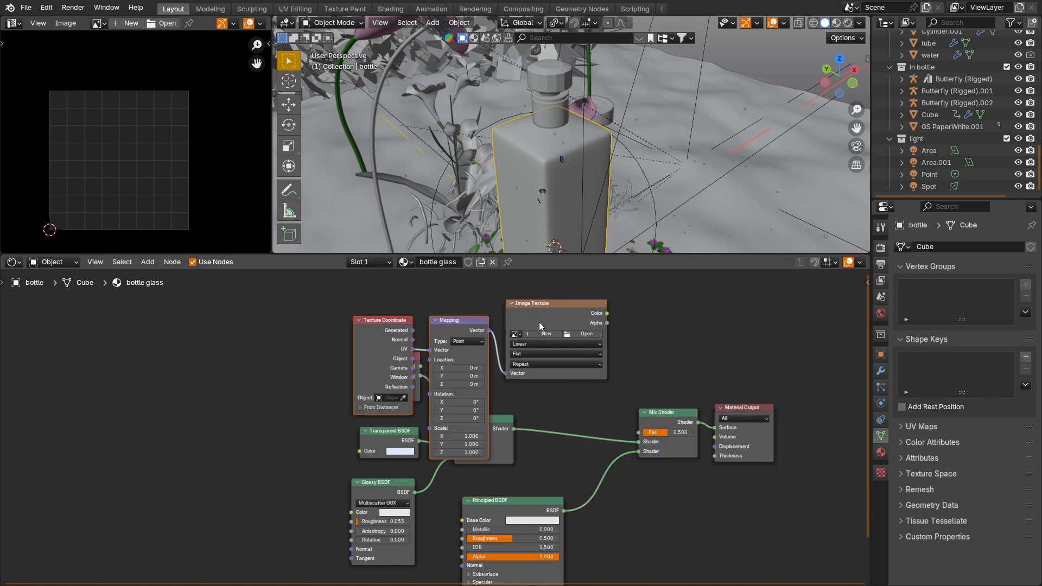
Step: Load UV3.png into the Image Texture and connect its Color output to the new Mix Shader's Fac input
left_click(583, 333)
left_click(466, 338)
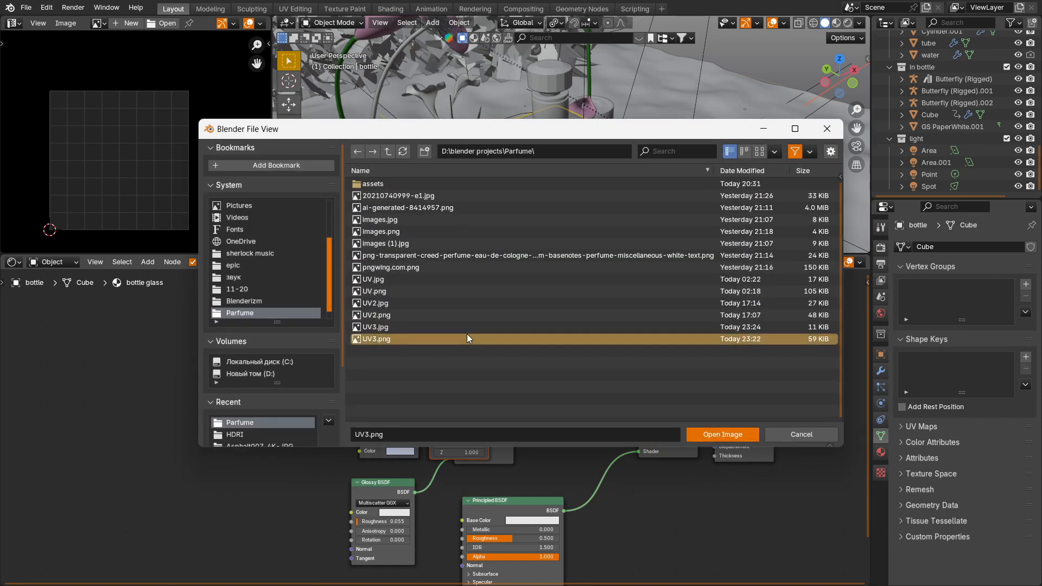
left_click(705, 437)
left_click_drag(608, 313, 630, 430)
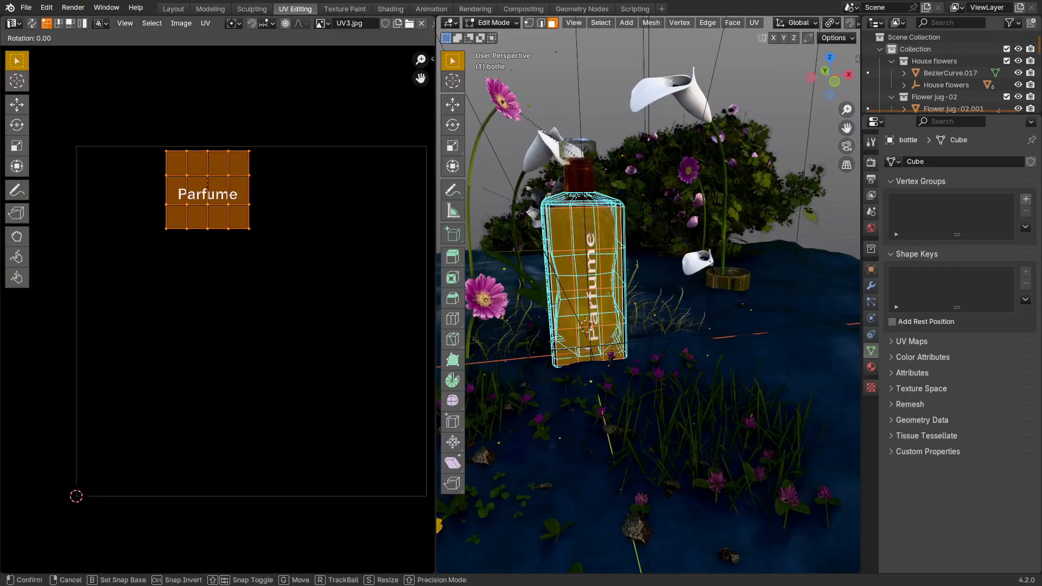
Step: Rotate the bottle's selected UV island by -90° over the "Parfume" text and stretch it along Y
type("90-")
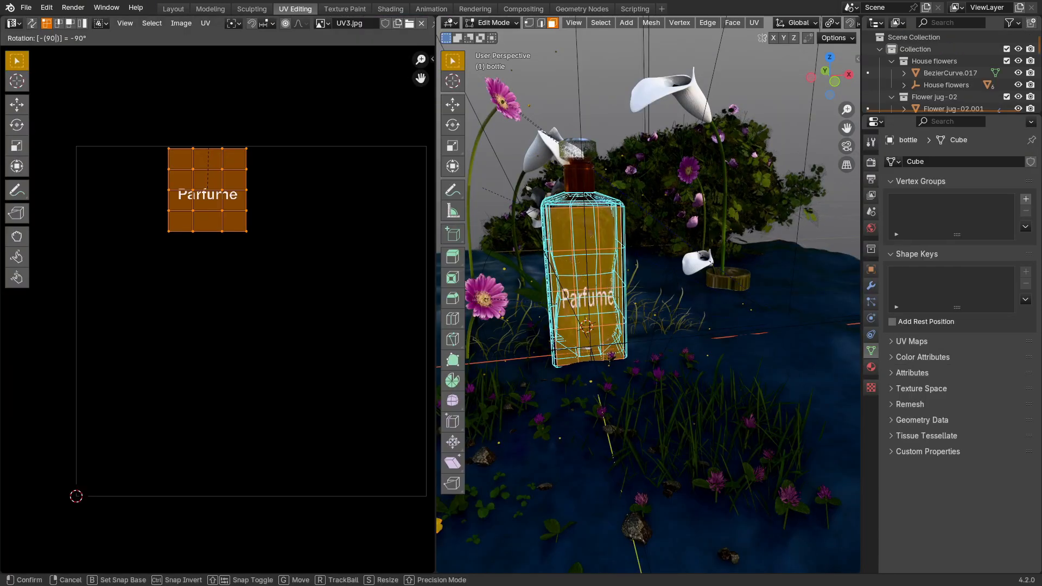
key("Return")
key("s")
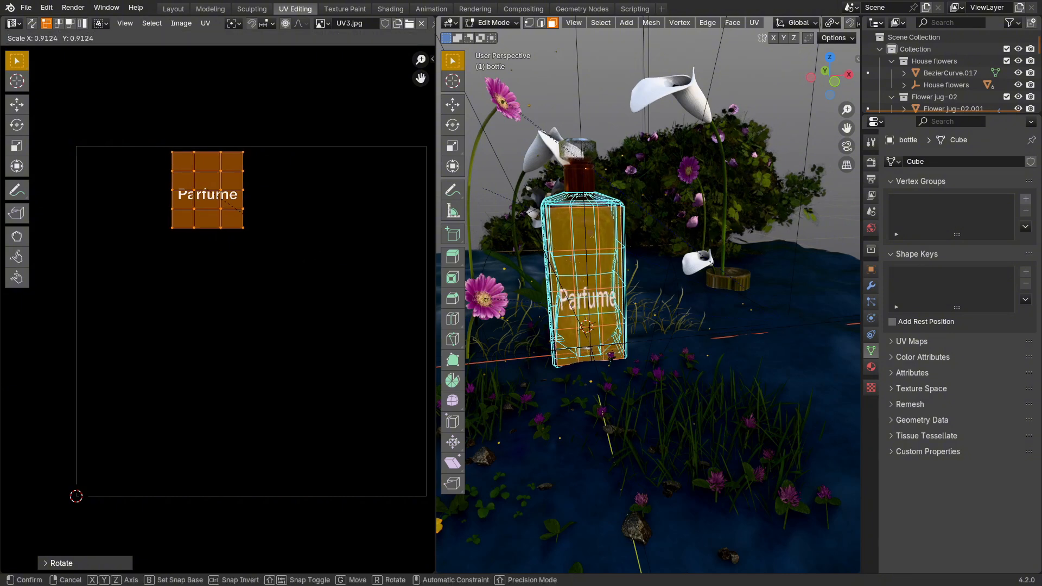
key("y")
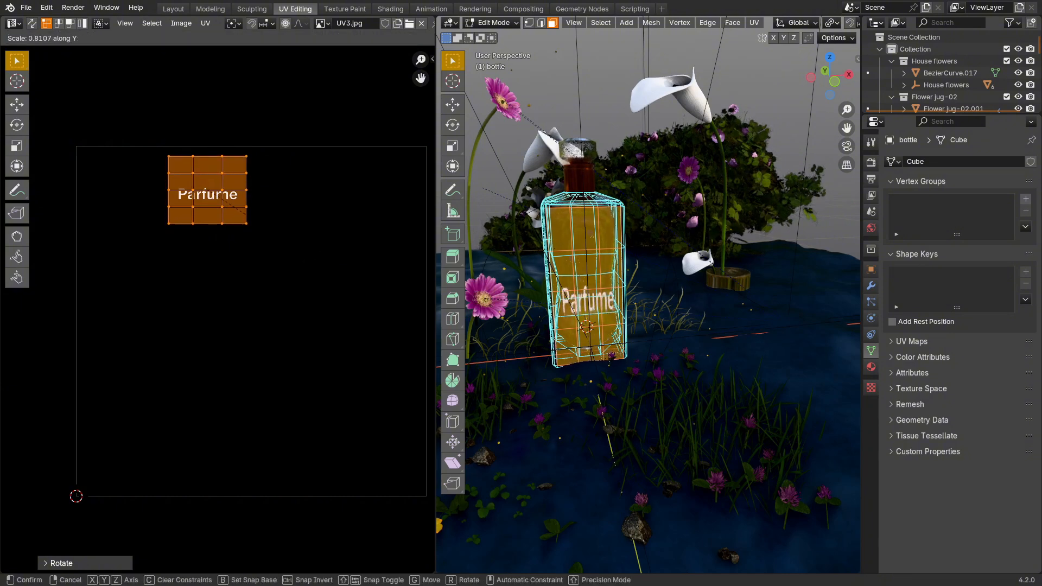
left_click(314, 273)
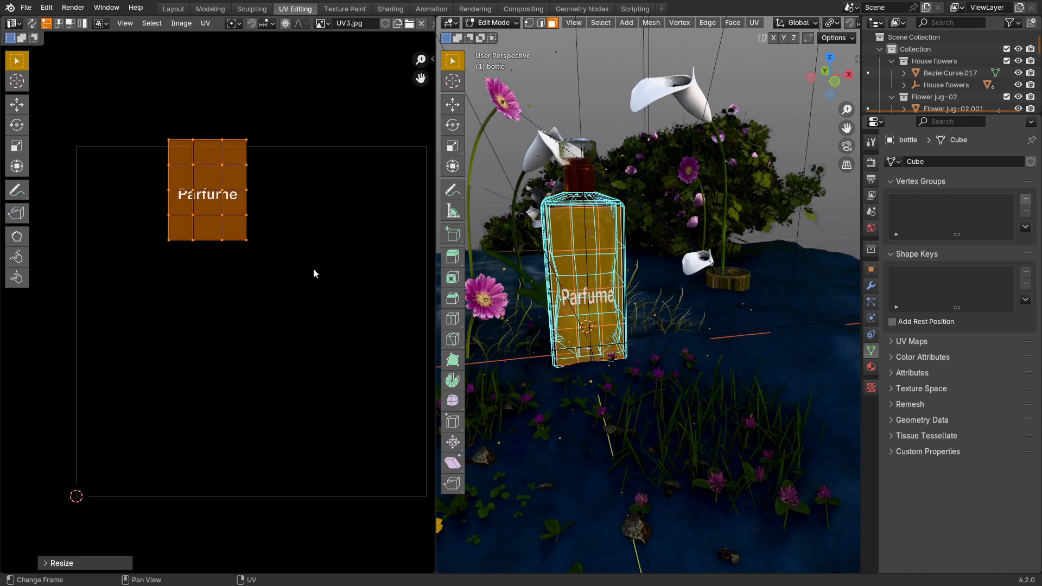
Step: Lower the UV island and stretch it by about 1.4 along Y to place "Parfume" on the bottle's upper half, then leave Edit Mode
key("g")
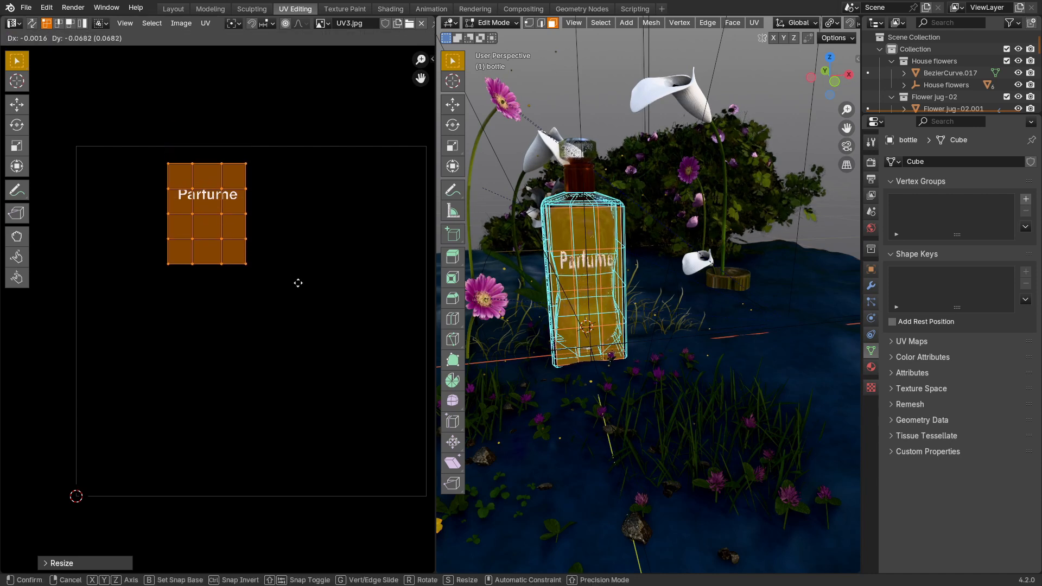
left_click(298, 286)
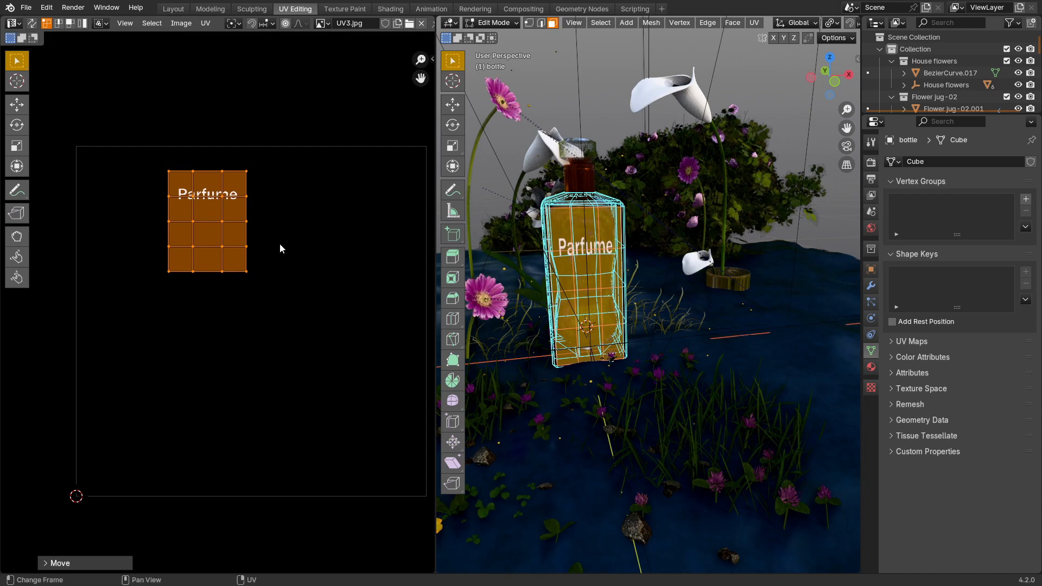
key("s")
key("y")
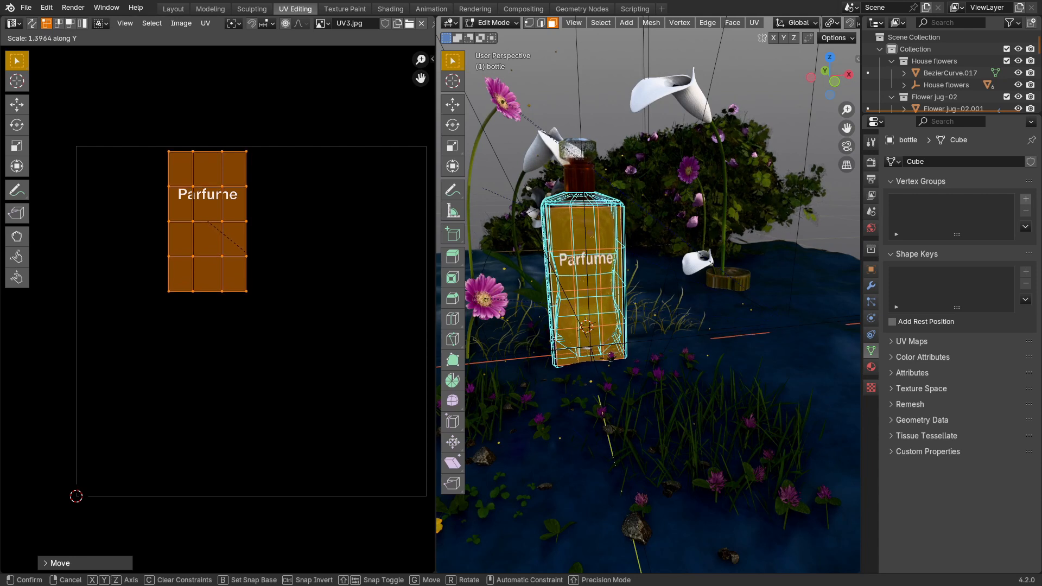
left_click(284, 258)
key("g")
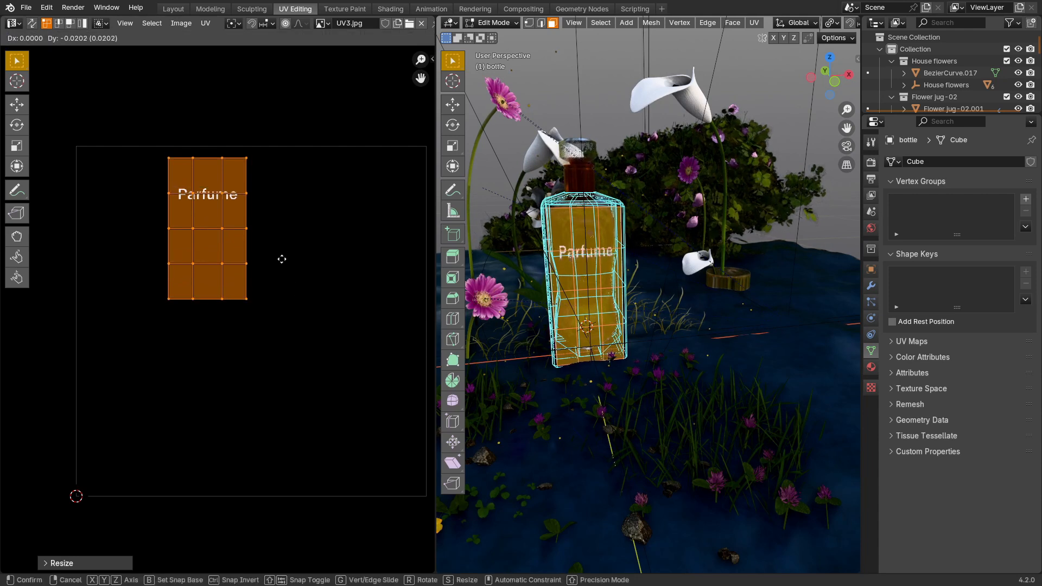
left_click(282, 259)
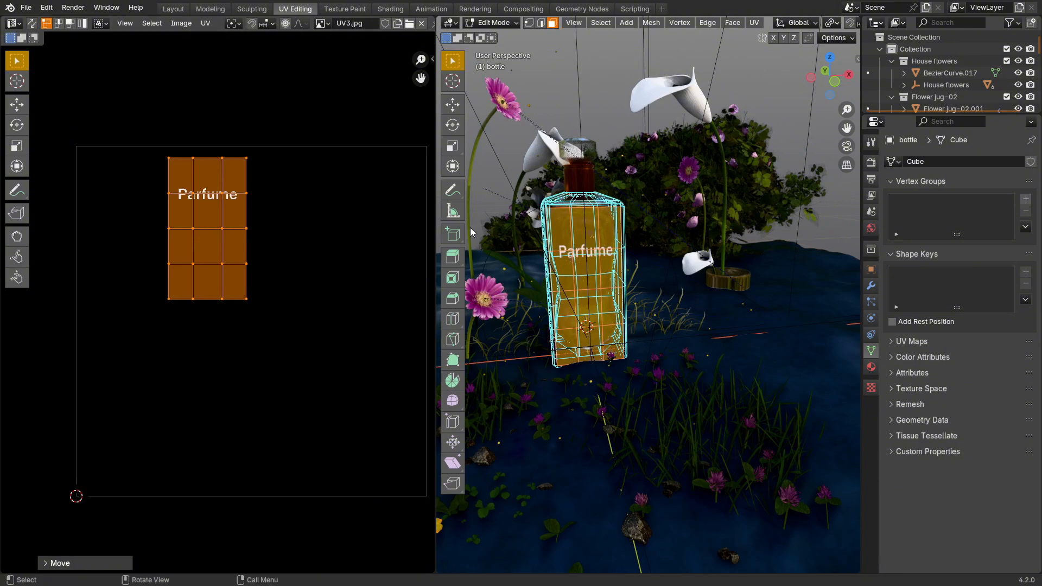
key("Tab")
Step: Hide the volume cube Cube.001, the bottle and the water to expose the objects inside the bottle
middle_click_drag(601, 242, 643, 243)
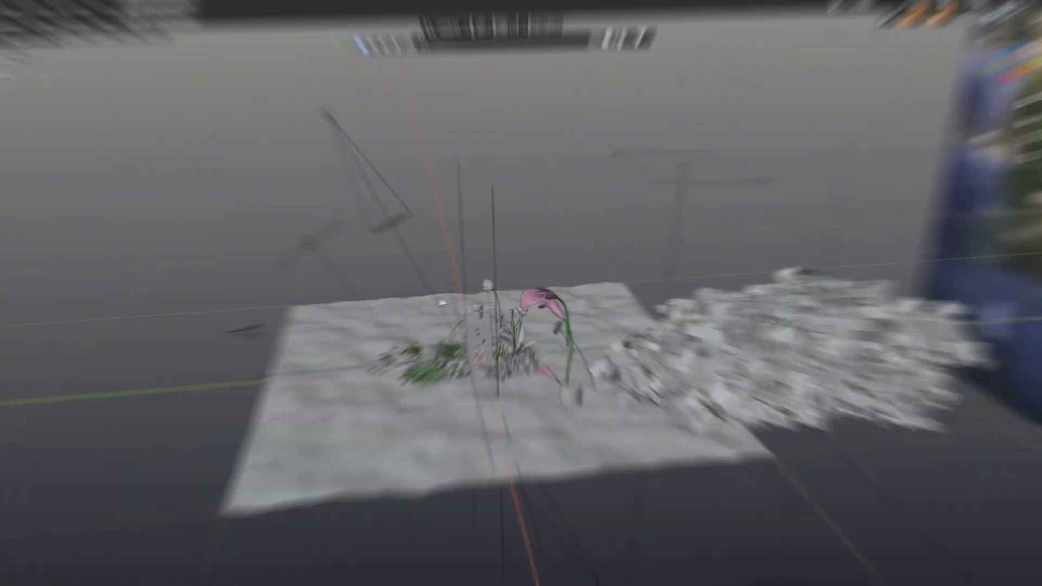
middle_click_drag(497, 334, 493, 333)
scroll(488, 331, "up", 4)
scroll(493, 333, "up", 2)
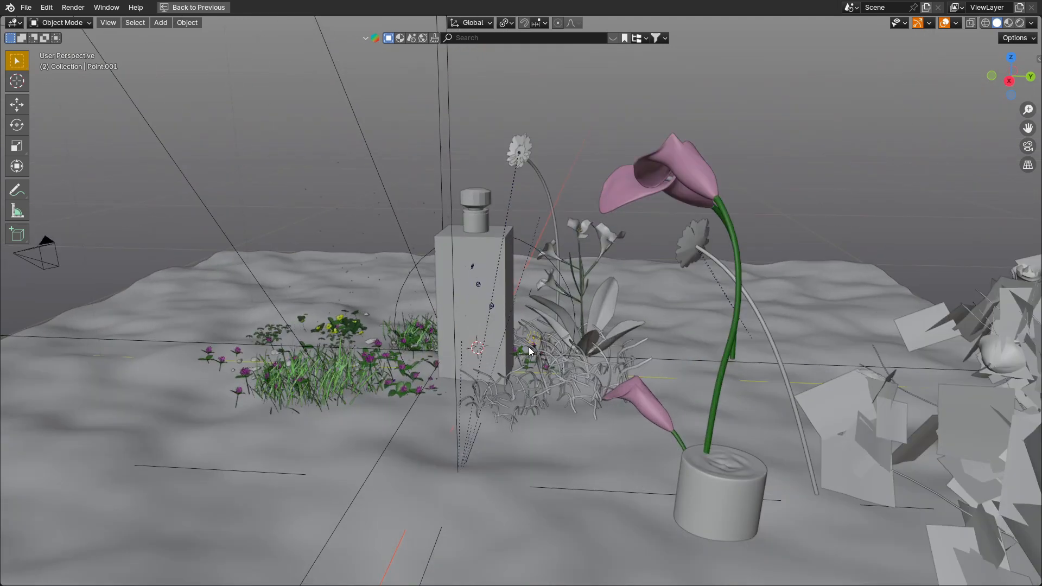
scroll(489, 327, "up", 2)
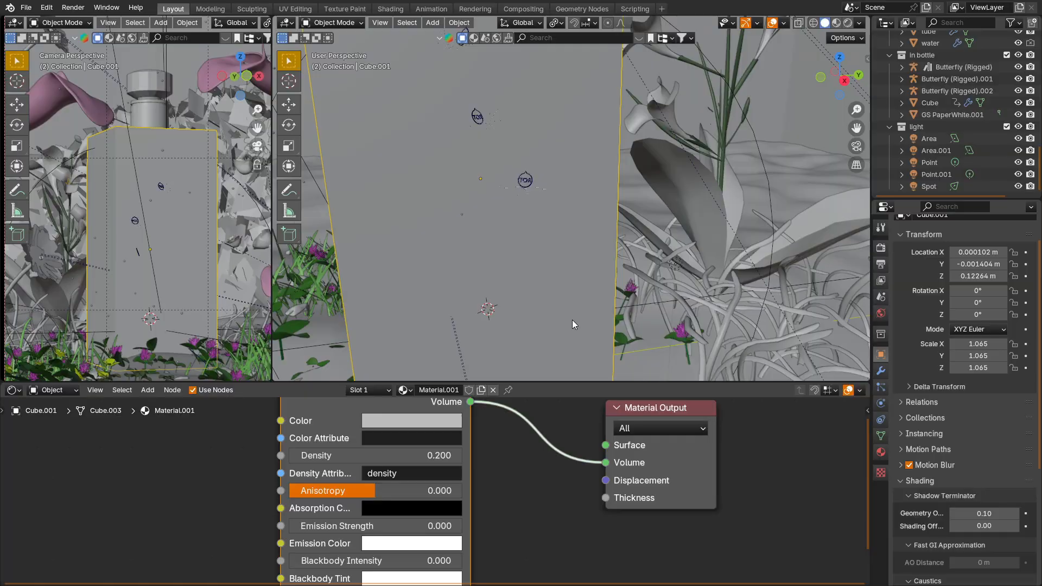
key("h")
left_click(549, 291)
key("h")
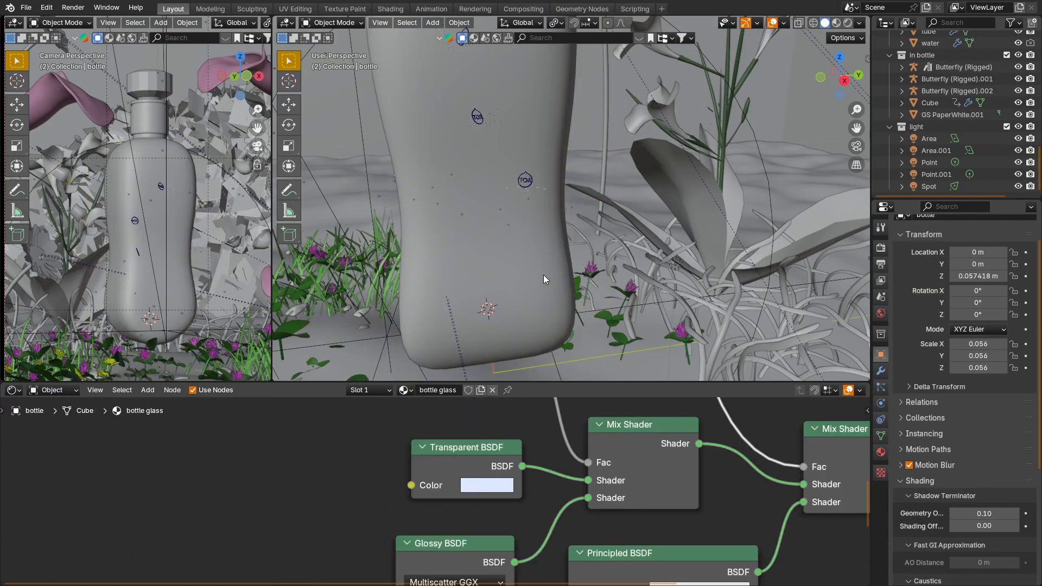
left_click(542, 271)
key("h")
Step: Select the Point light inside the bottle and examine the "In bottle" collection in its Light Linking settings
middle_click_drag(538, 259, 475, 232)
left_click(476, 238)
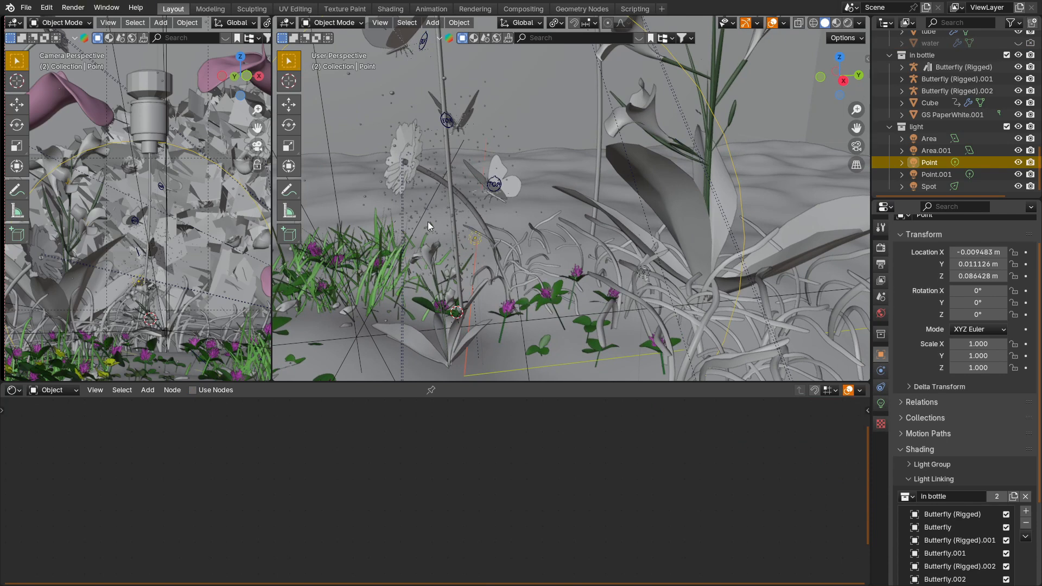
scroll(953, 449, "down", 3)
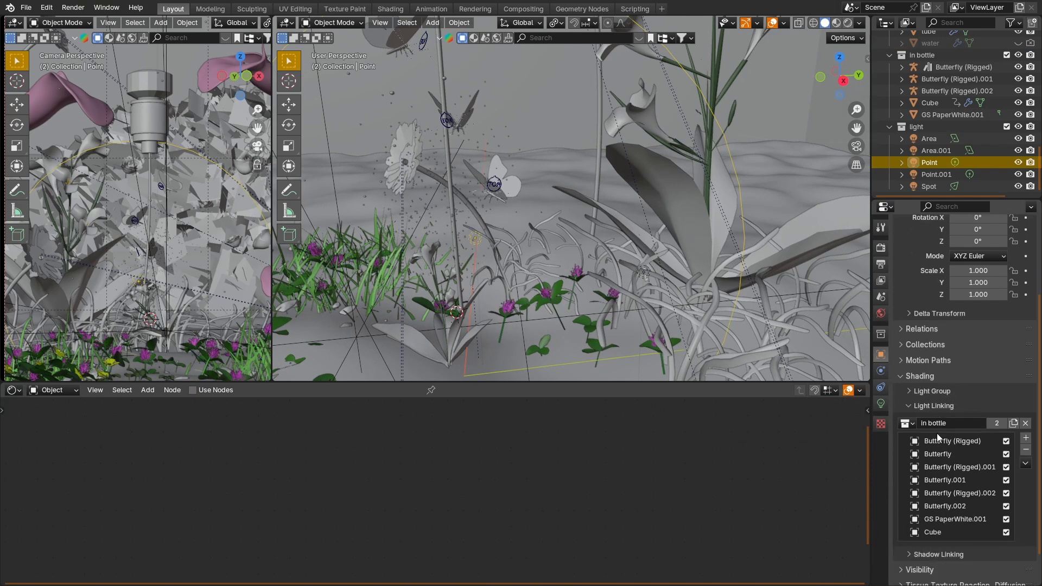
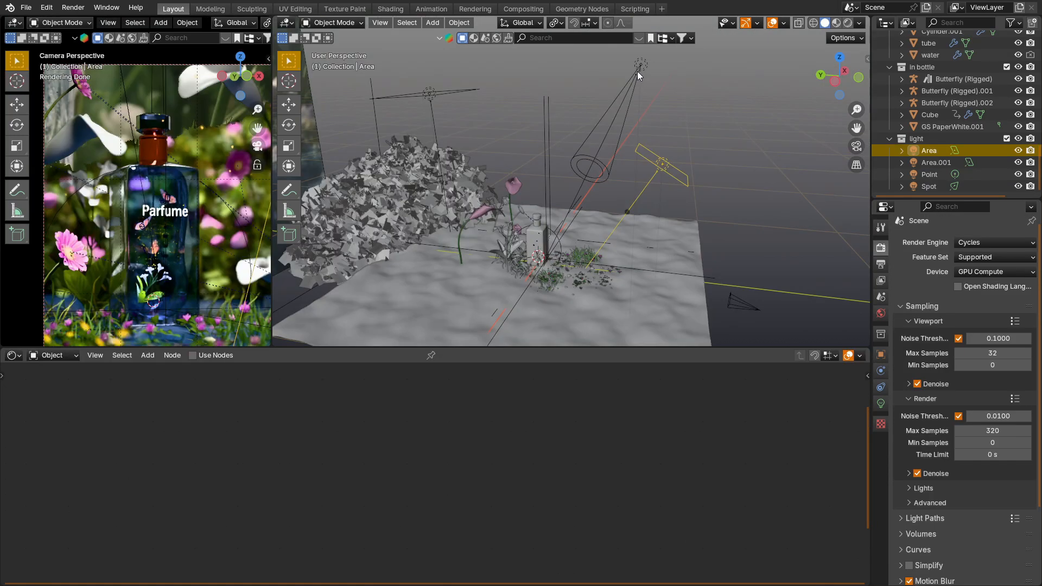
Step: Select the spotlight and the area light above the hedge to review how the scene's lights are placed
left_click(637, 71)
left_click(466, 99)
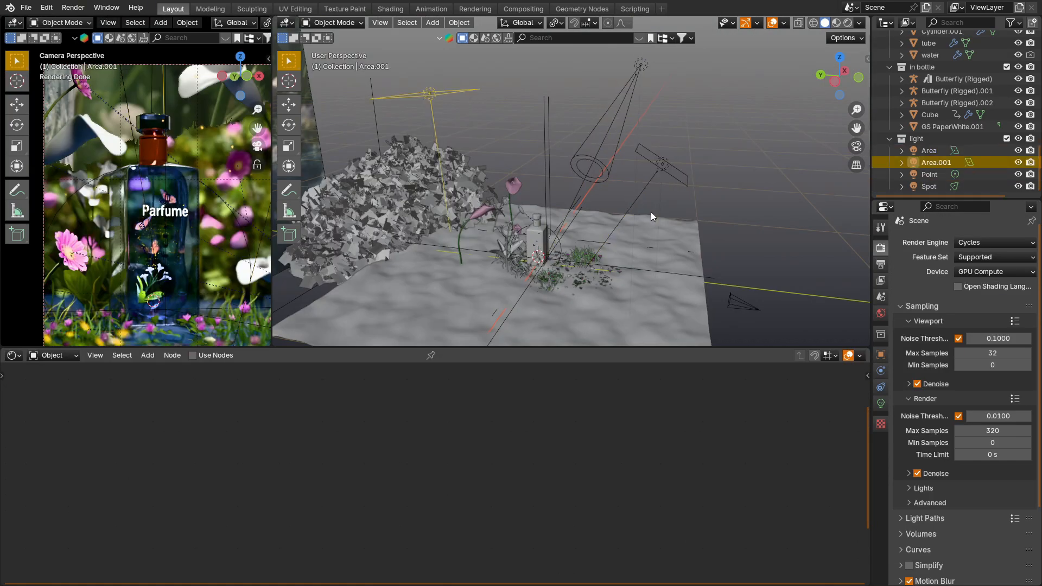
scroll(545, 253, "up", 8)
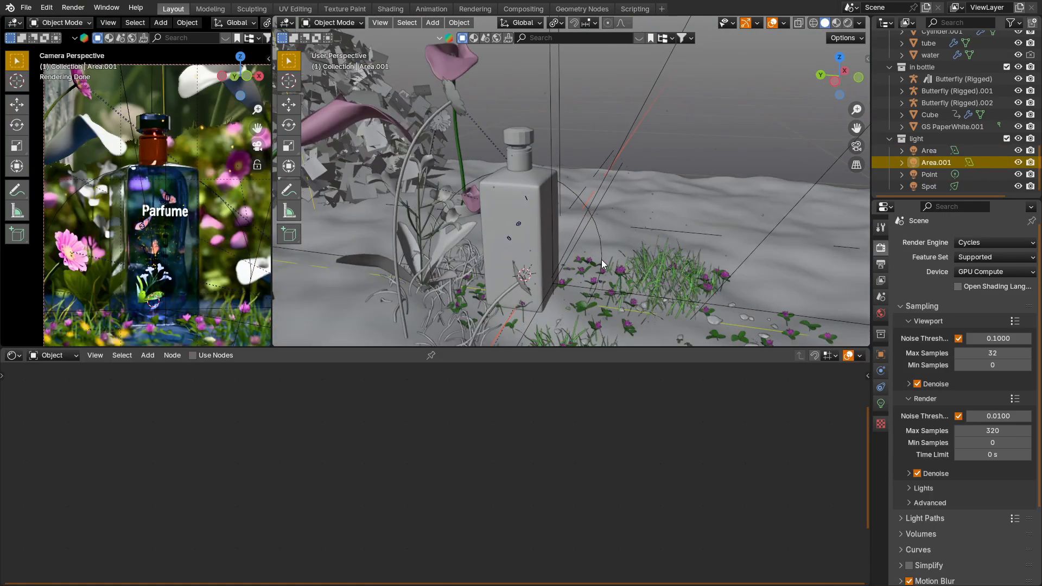
Step: Hide the bottle glass and the water, and select the particle emitter cube inside the bottle
middle_click_drag(601, 259, 693, 143)
left_click(697, 141)
scroll(701, 144, "up", 5)
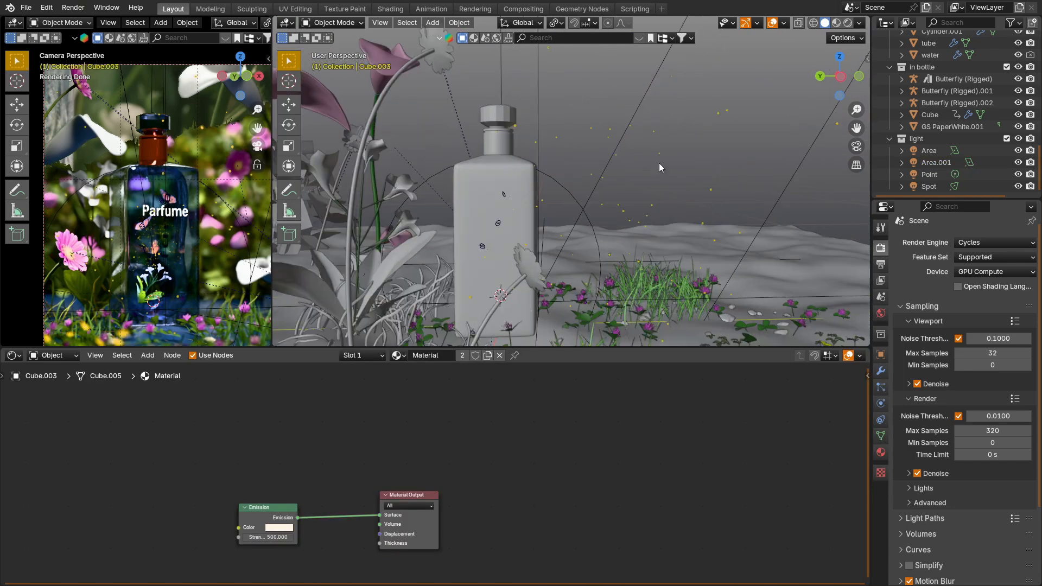
left_click(498, 240)
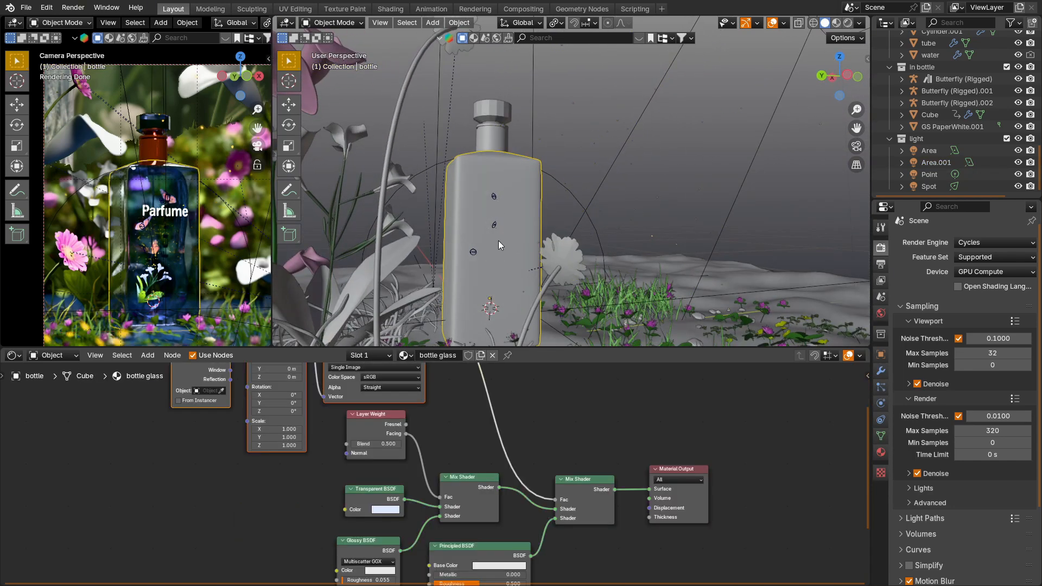
key("h")
left_click(498, 242)
key("h")
left_click(498, 241)
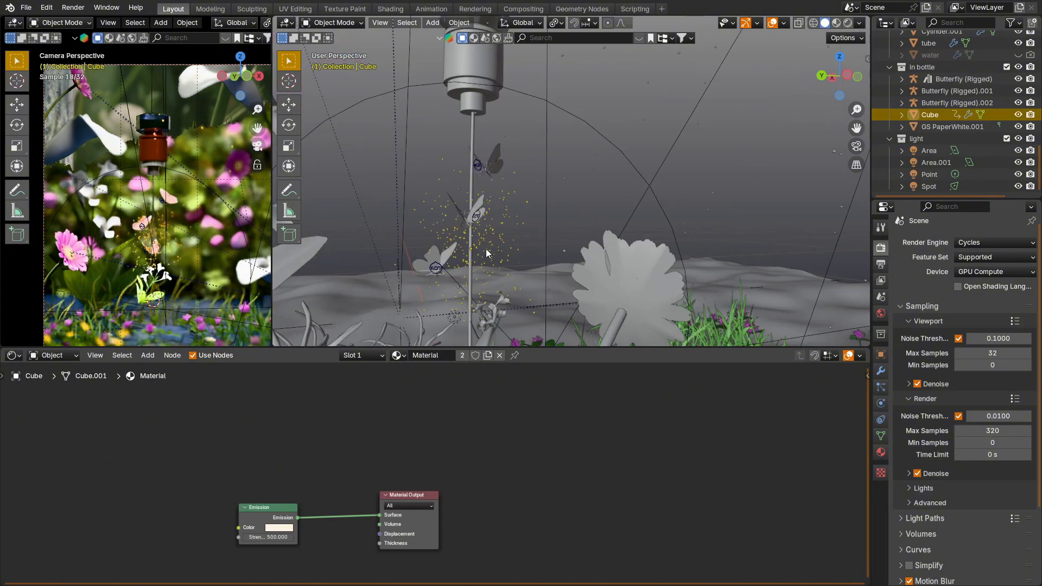
scroll(485, 237, "down", 1)
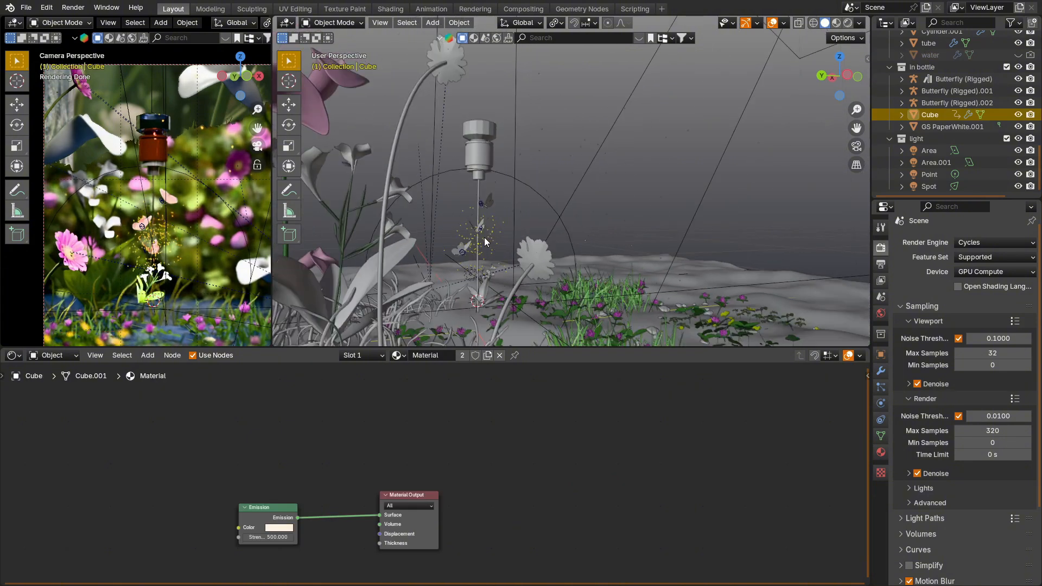
Step: Set the background strength of the World's environment shader to 0.3, and bring up the render commands
left_click(881, 313)
left_click(70, 360)
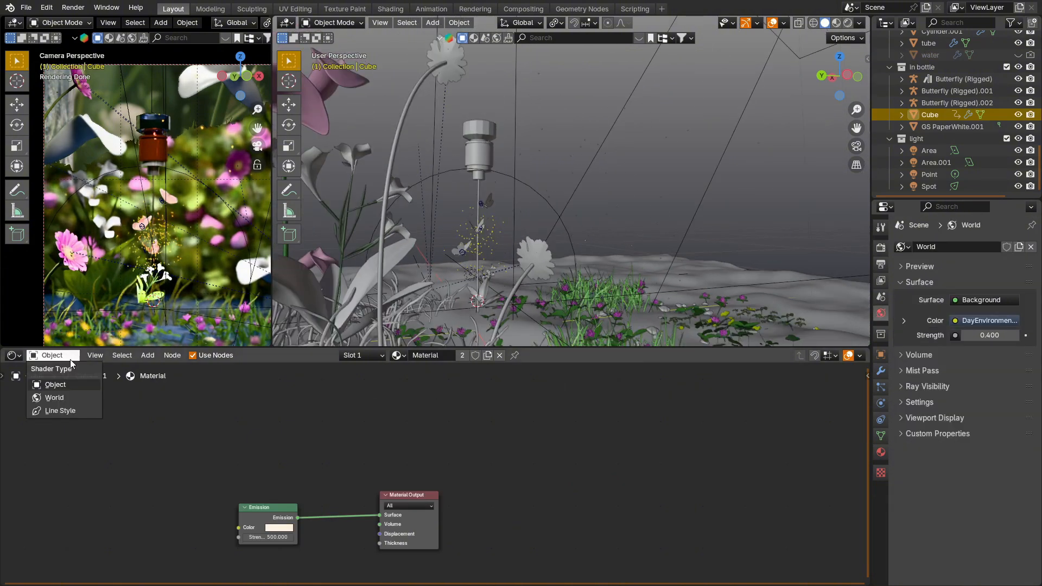
left_click(65, 398)
key("Home")
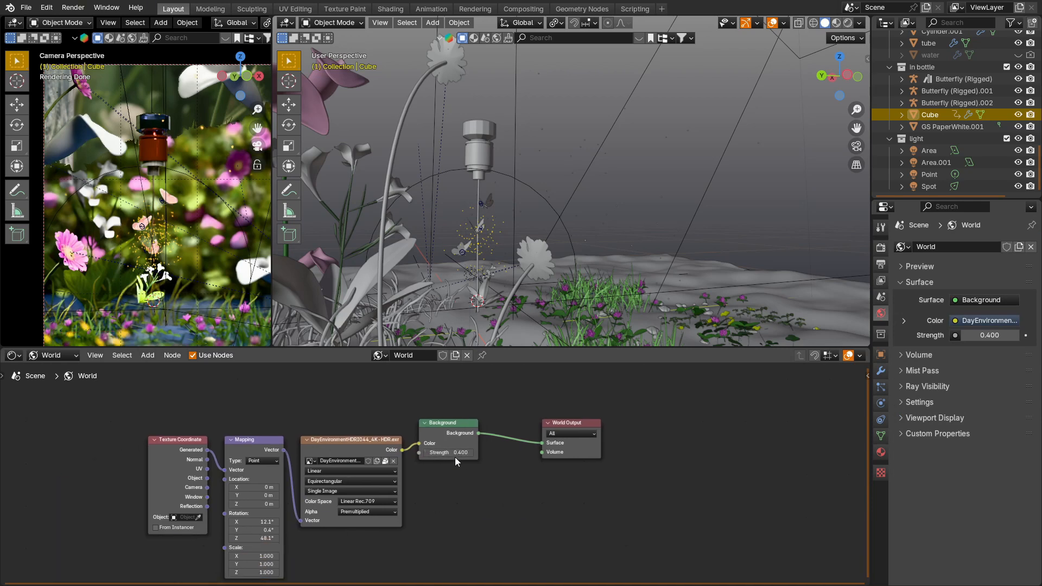
left_click(428, 453)
middle_click_drag(495, 232, 415, 217)
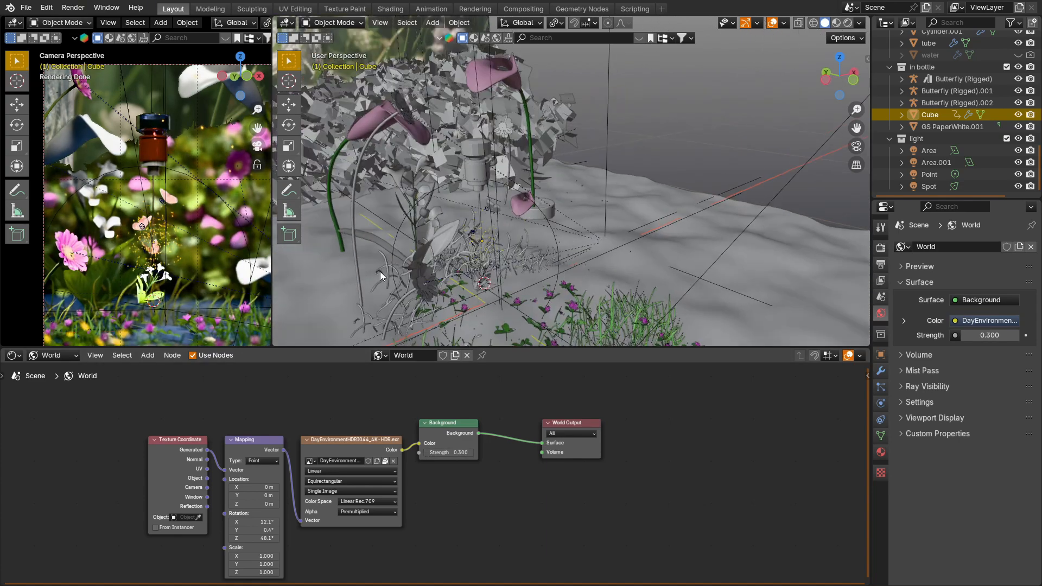
left_click(72, 8)
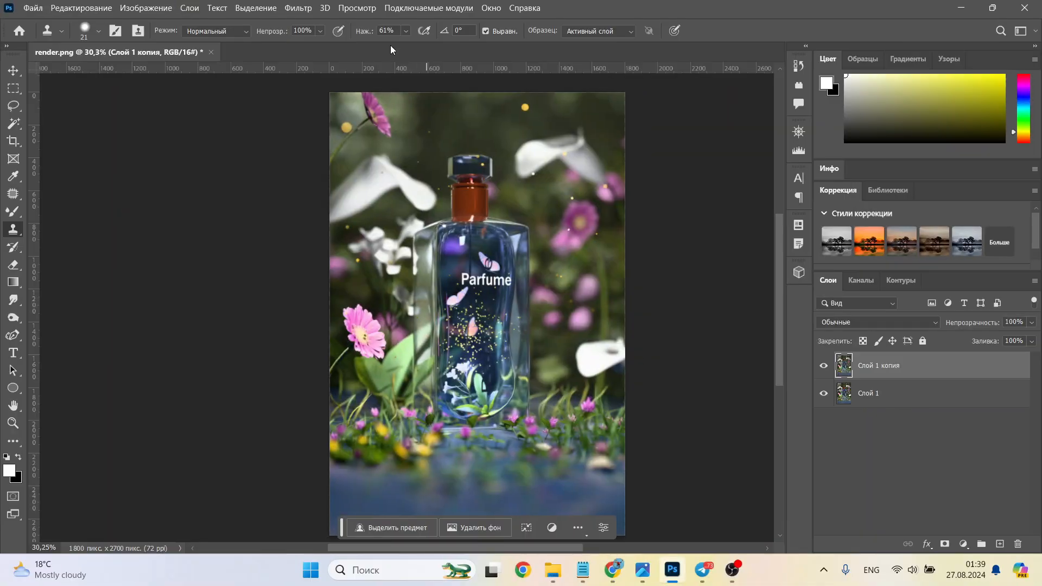
Step: In Photoshop, open the top layer of render.png in the Camera Raw filter and set the white balance to Auto (Авто)
left_click(298, 8)
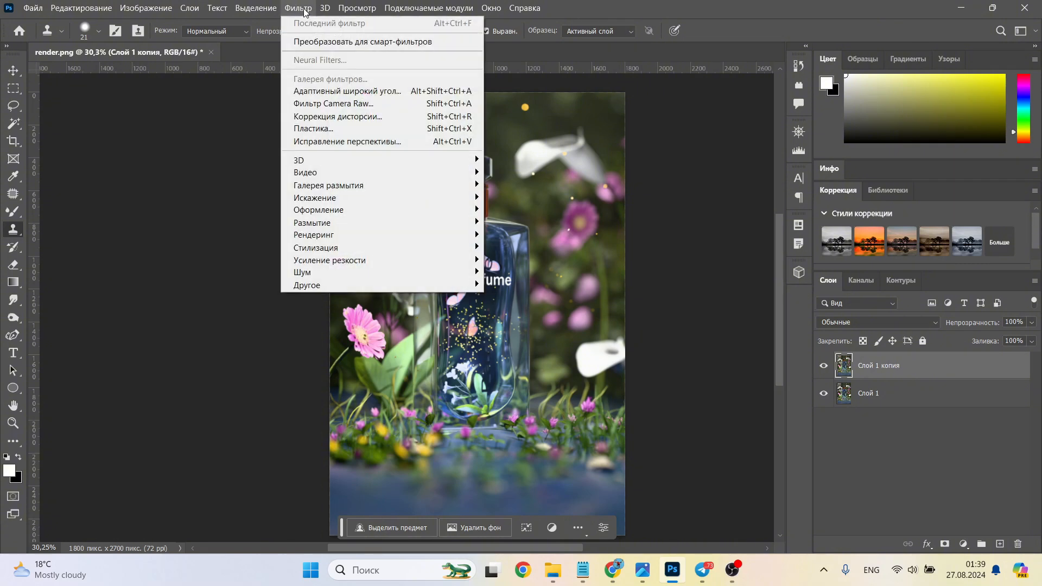
left_click(347, 107)
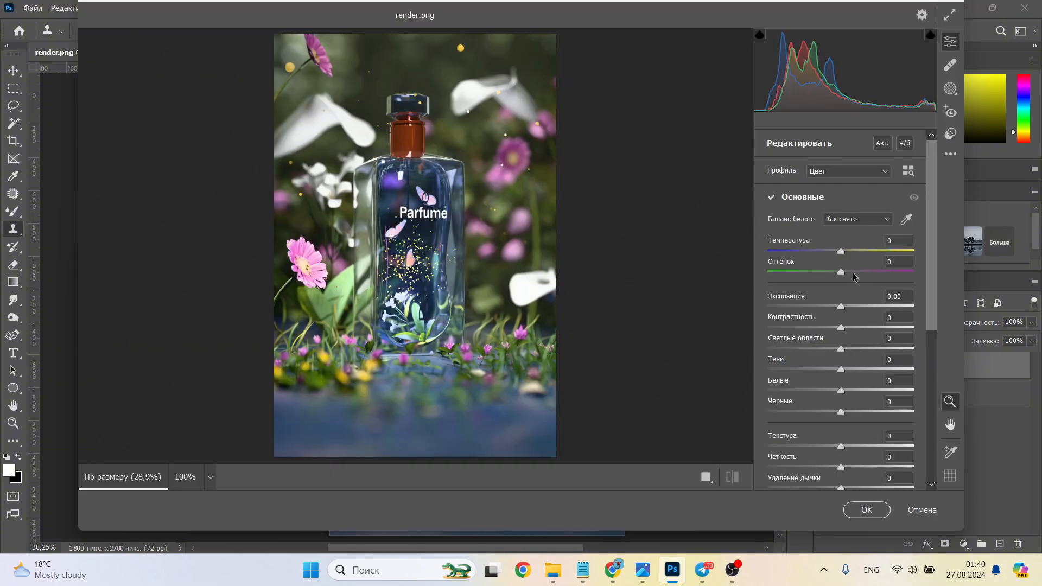
left_click(890, 220)
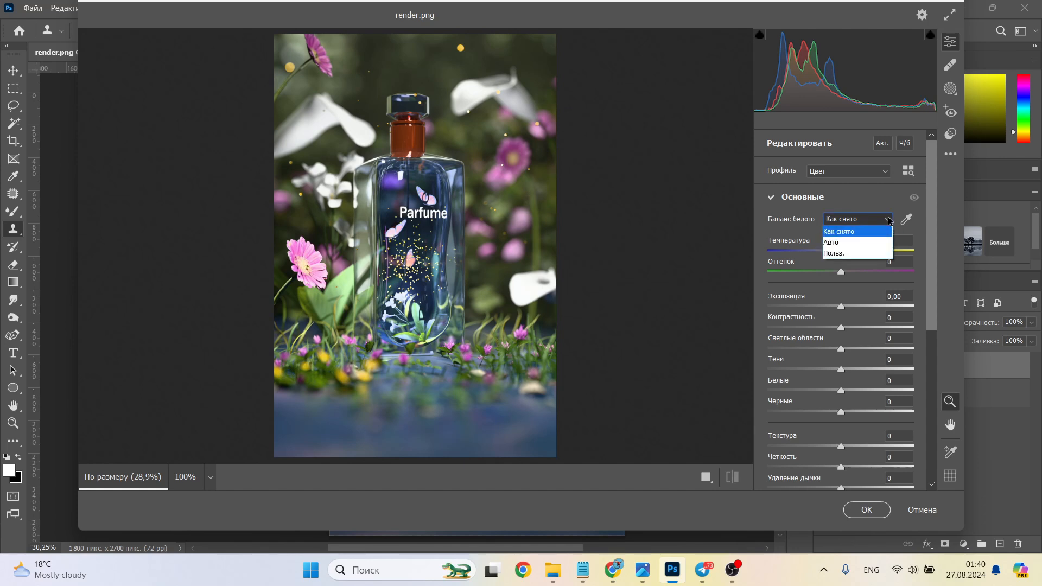
left_click(863, 243)
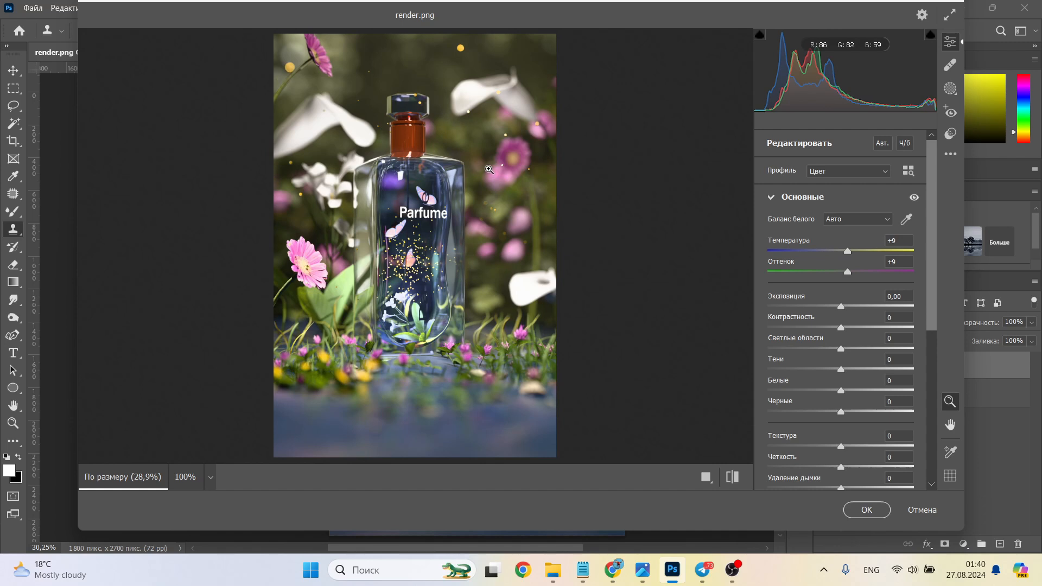
scroll(461, 162, "up", 2)
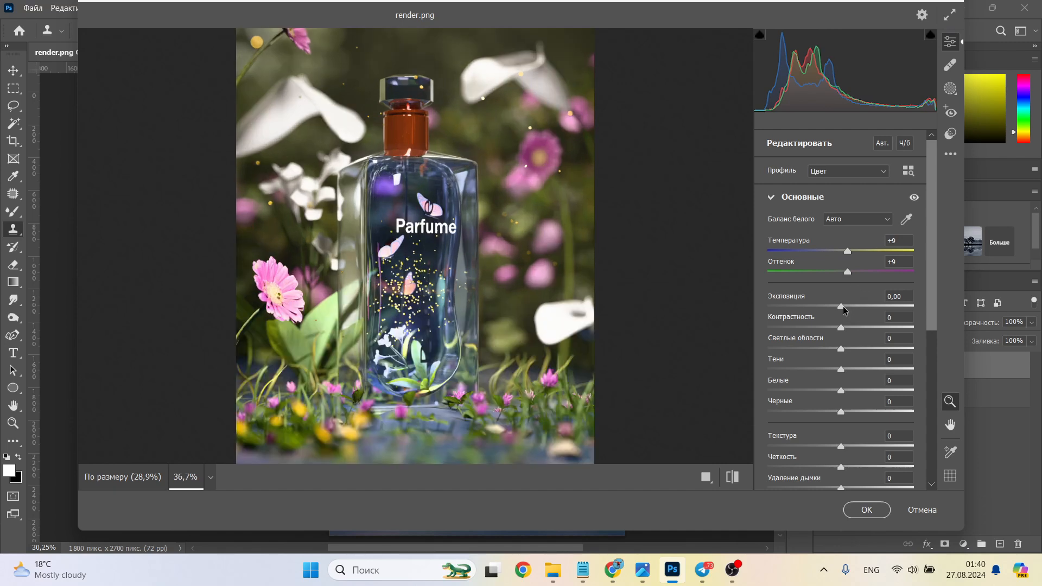
Step: Set the image's exposure to -0.10, contrast to +5, highlights to +6 and shadows to -4
mouse_move(843, 308)
left_mouse_down()
mouse_move(843, 328)
mouse_move(868, 329)
mouse_move(846, 327)
left_mouse_up()
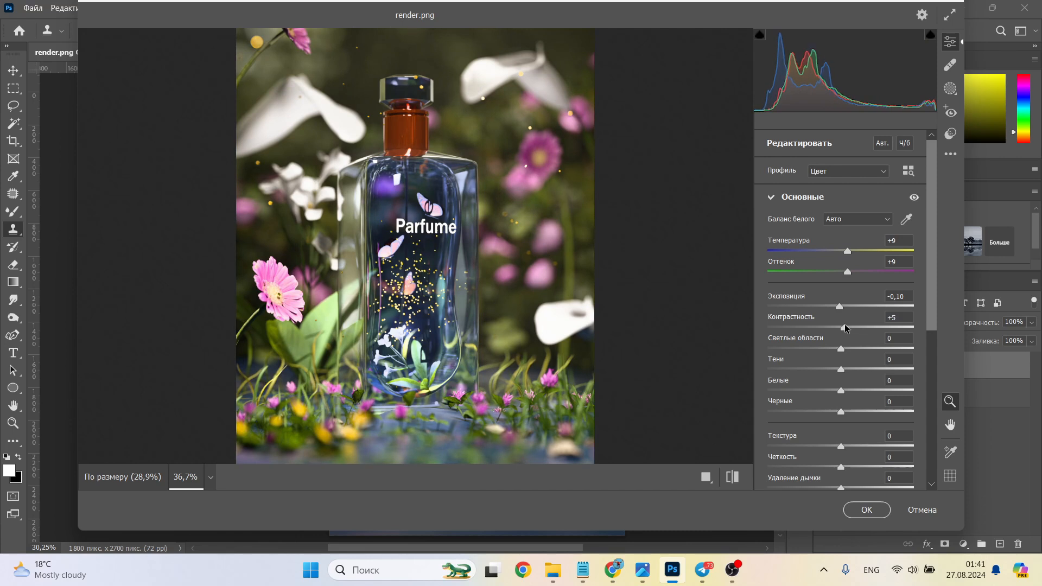
mouse_move(850, 347)
left_mouse_down()
mouse_move(802, 349)
mouse_move(856, 355)
mouse_move(847, 350)
left_mouse_up()
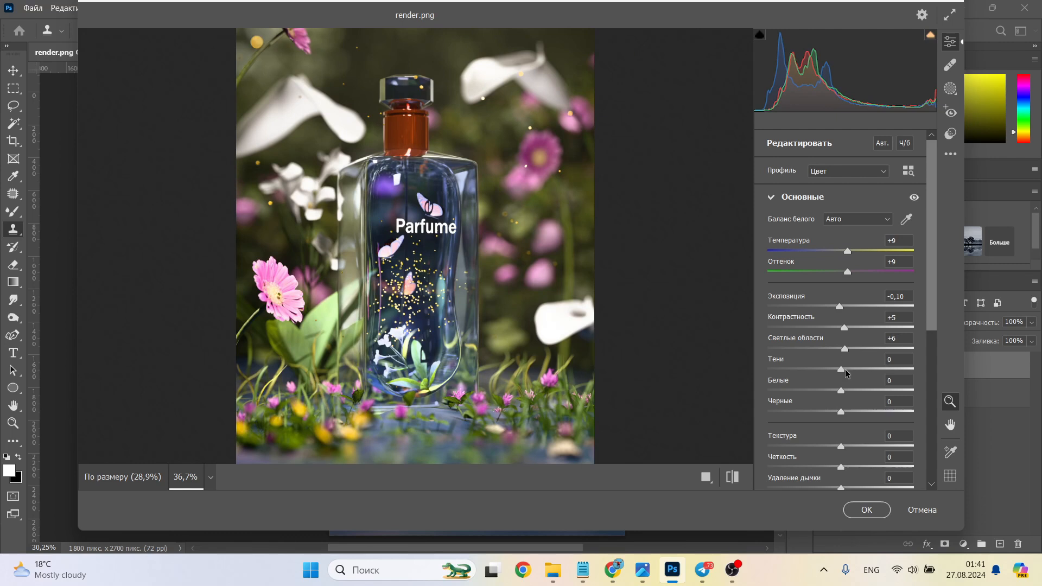
left_click_drag(845, 371, 838, 373)
Step: Sharpen the image by setting texture to +6 and clarity to +8
scroll(843, 400, "down", 2)
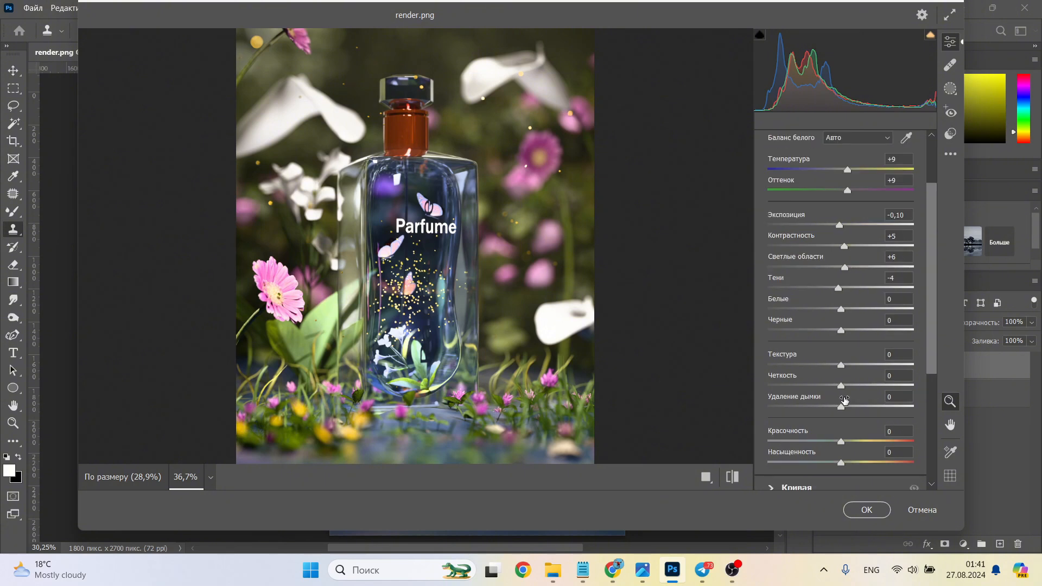
left_click_drag(841, 365, 843, 364)
left_click_drag(841, 386, 850, 385)
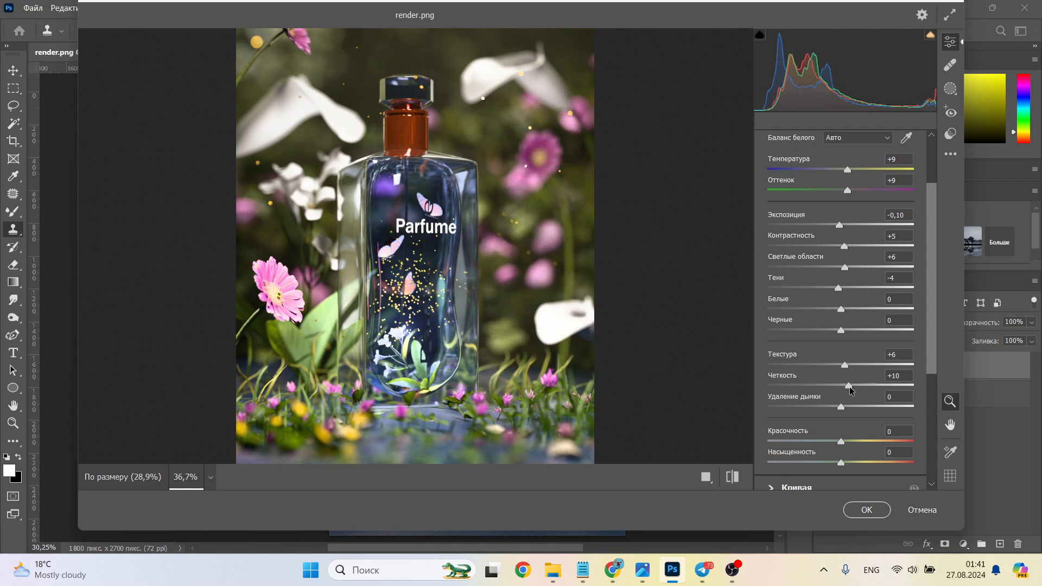
left_click_drag(850, 390, 848, 390)
Step: Raise the vibrance (Красочность) to about +30 and fine-tune the saturation
scroll(841, 408, "down", 2)
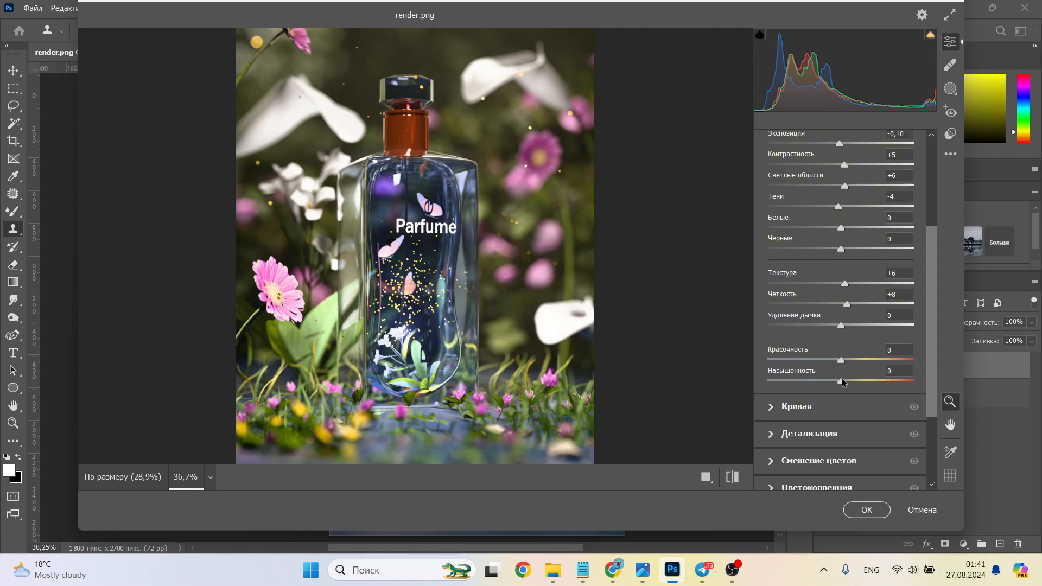
left_click_drag(841, 361, 865, 363)
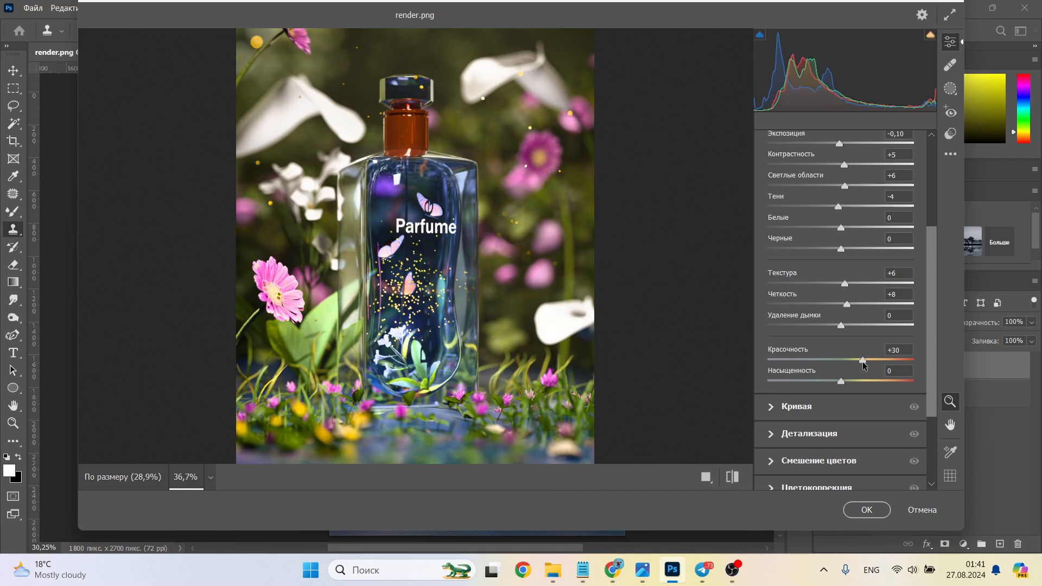
left_click_drag(839, 381, 842, 380)
Step: Collapse the basic adjustments and darken the image edges with an effects vignette of about -17
scroll(763, 170, "up", 3)
left_click(770, 199)
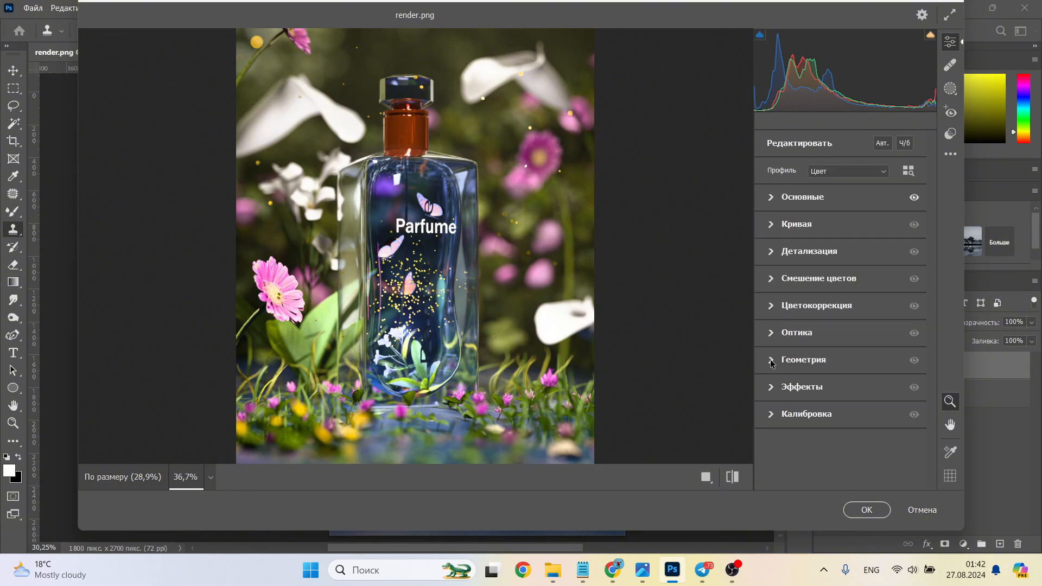
left_click(771, 387)
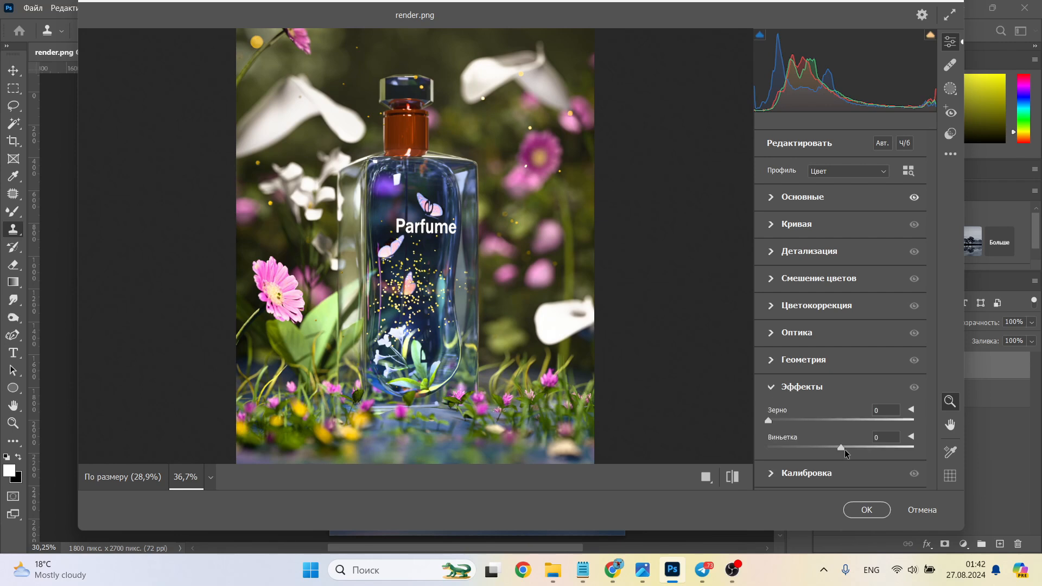
mouse_move(844, 449)
left_mouse_down()
mouse_move(855, 448)
mouse_move(833, 445)
left_mouse_up()
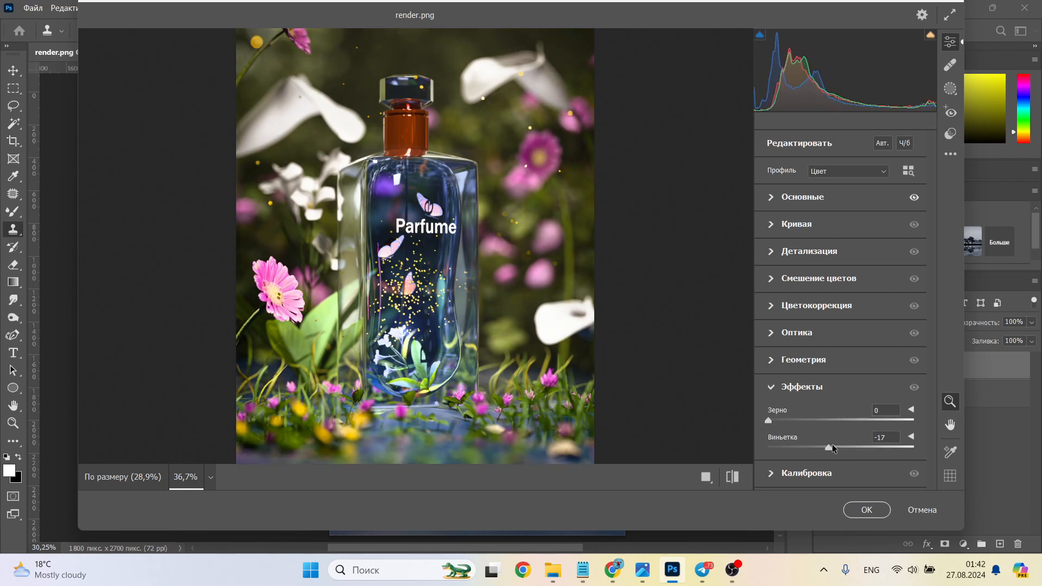
Step: Set the optics distortion to -5 and the optics vignette to -14, and apply the Camera Raw filter
left_click(796, 332)
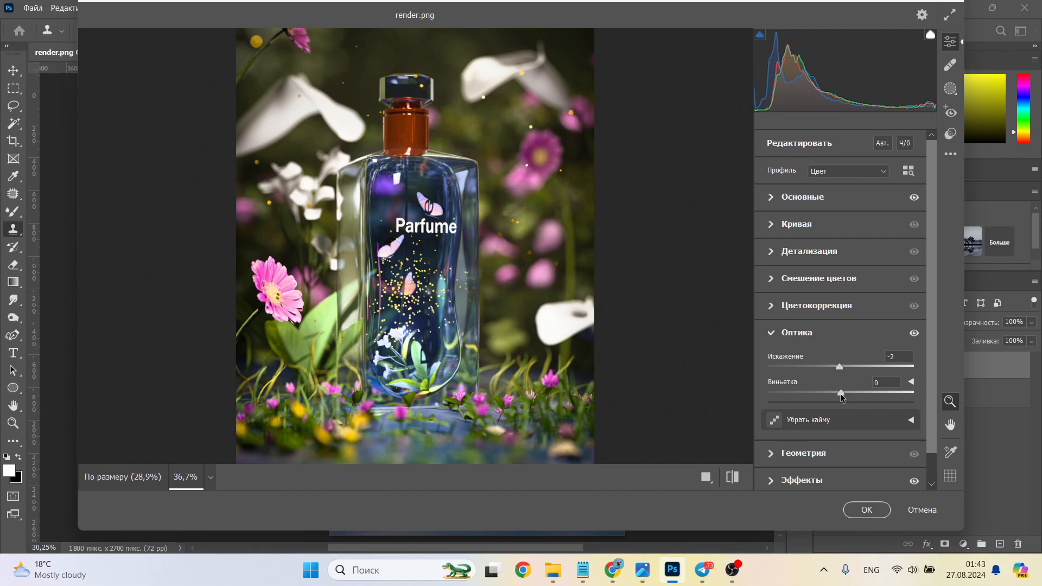
left_click_drag(840, 392, 830, 393)
scroll(663, 302, "down", 3)
scroll(658, 298, "up", 3)
left_click_drag(843, 367, 837, 367)
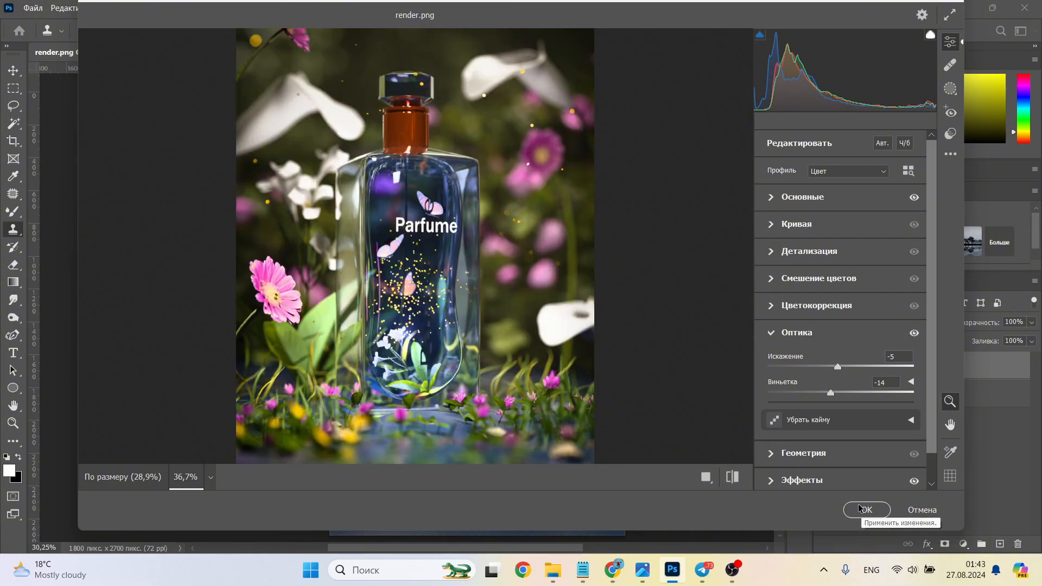
left_click(863, 509)
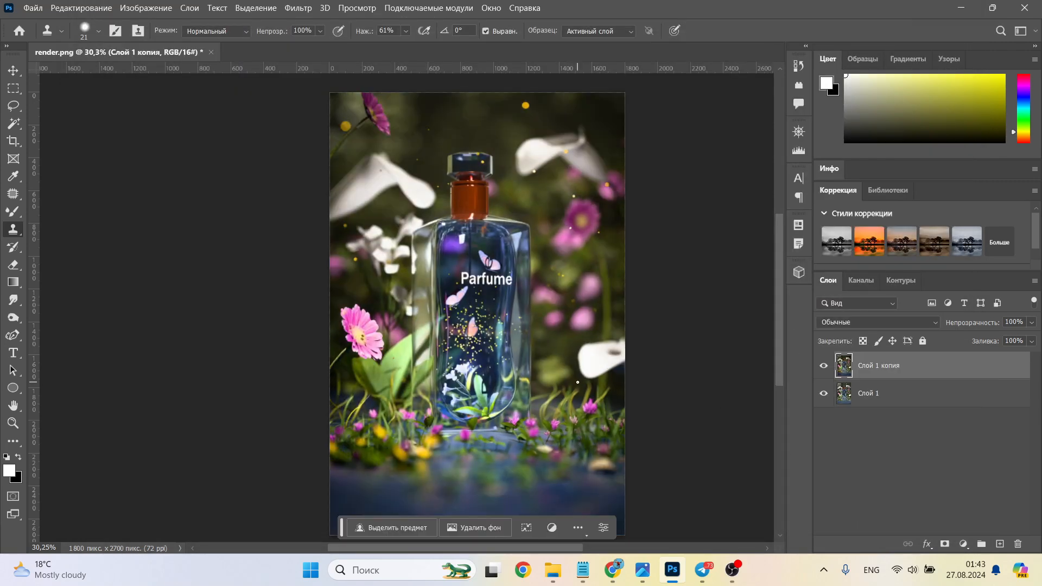
Step: Add a new top layer in Color Dodge (Осветление основы) blend mode with Transparency Shapes Layer (Слой-фигура прозрачности) turned off
scroll(577, 382, "up", 5, "alt")
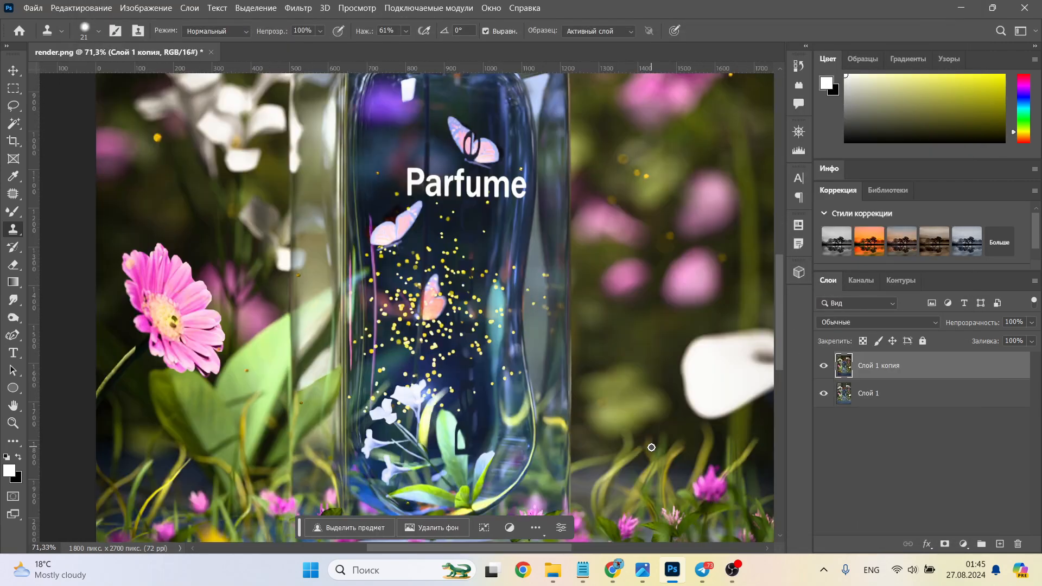
left_click(999, 544)
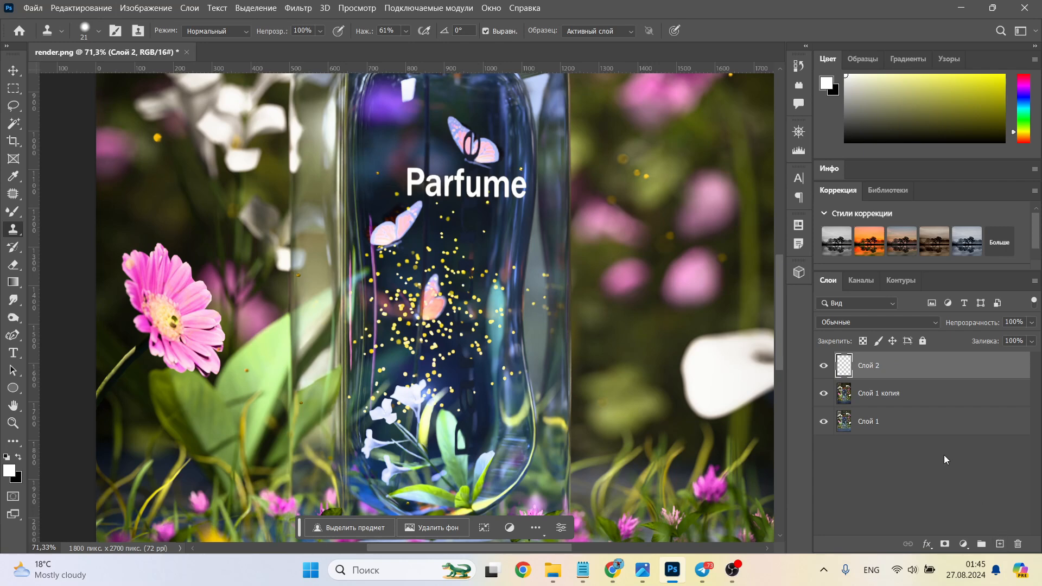
left_click(923, 320)
double_click(938, 372)
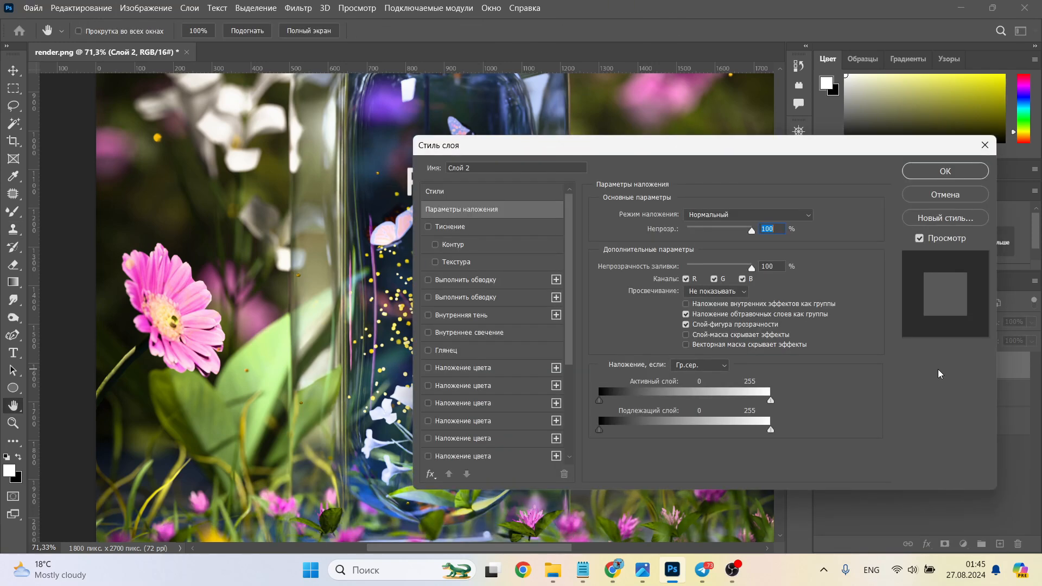
left_click(685, 325)
left_click(952, 178)
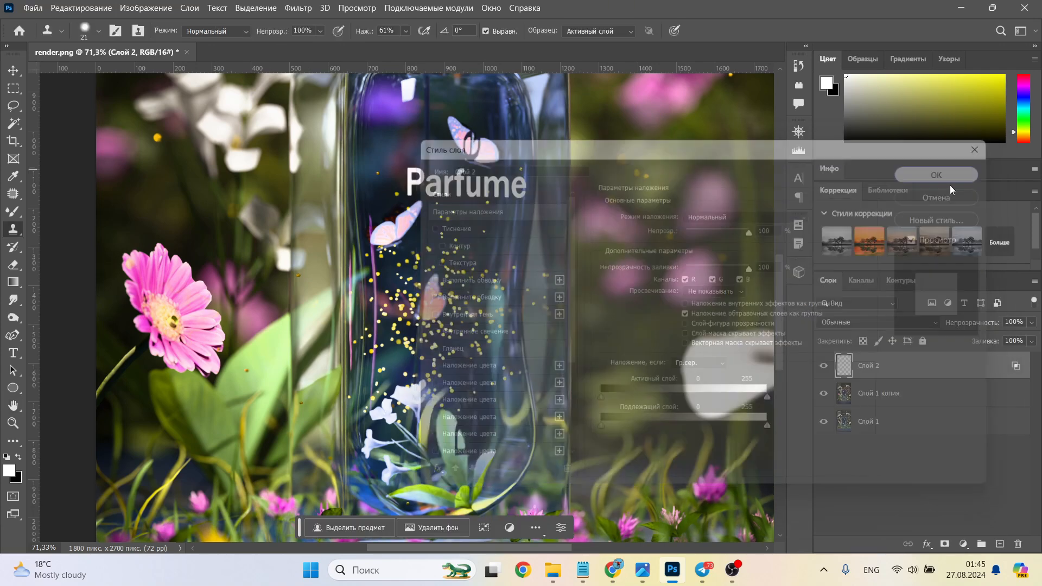
left_click(926, 323)
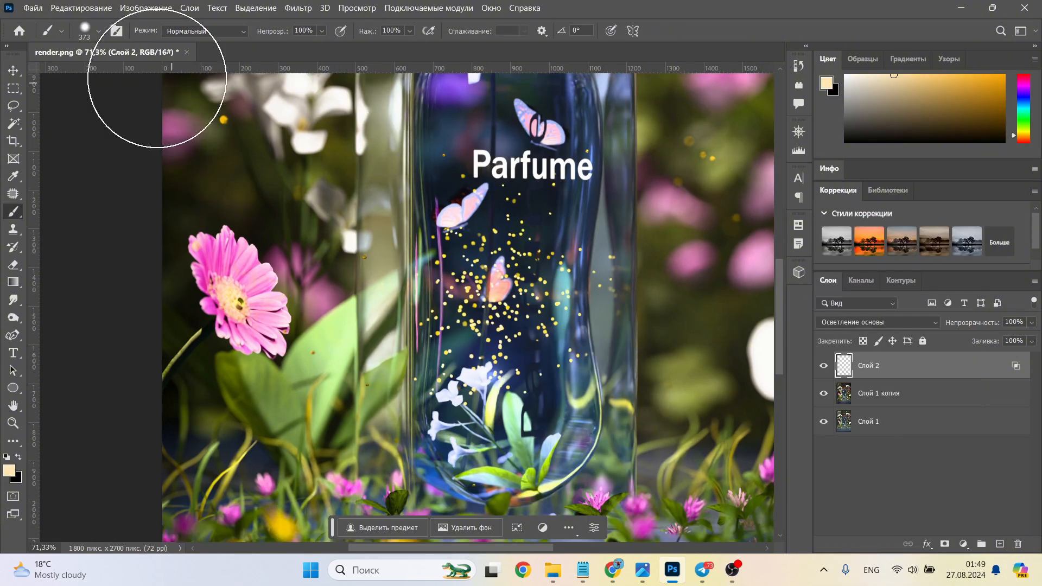
Step: Set the 373 px soft round brush's hardness to 18% and paint a cream glow over the gold particles inside the bottle
left_click(98, 31)
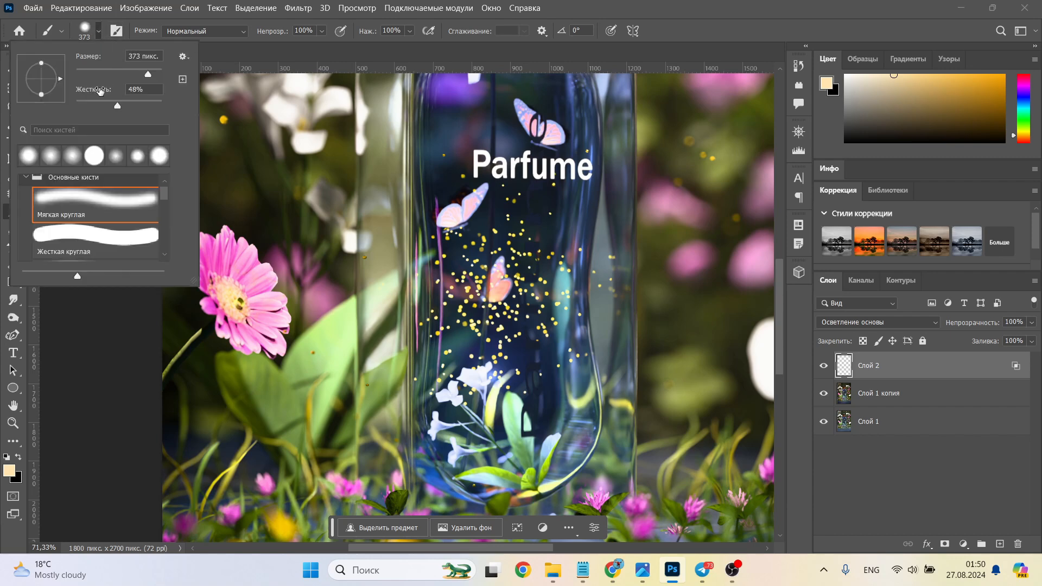
left_click(93, 103)
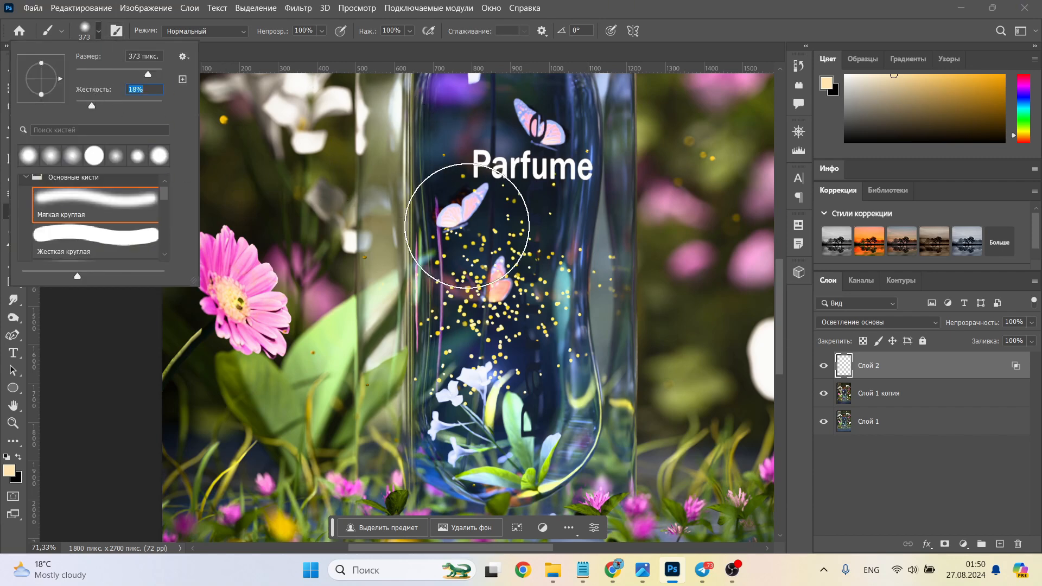
left_click(485, 278)
mouse_move(522, 339)
left_mouse_down()
mouse_move(549, 318)
mouse_move(525, 226)
mouse_move(574, 326)
mouse_move(586, 323)
left_mouse_up()
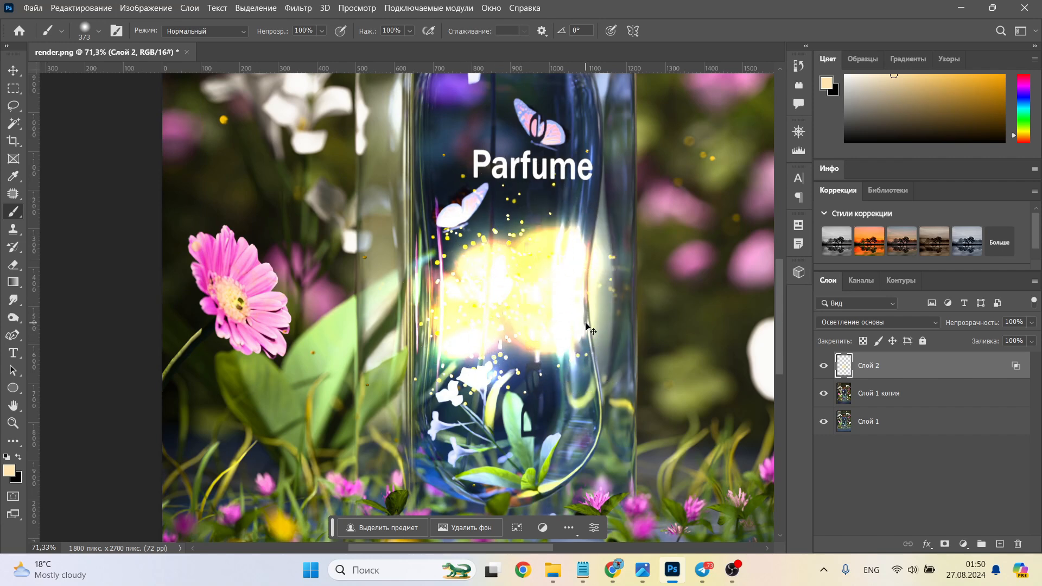
Step: Blur the painted cream glow layer with a Gaussian Blur of 130.2 pixels radius
scroll(585, 323, "down", 3, "alt")
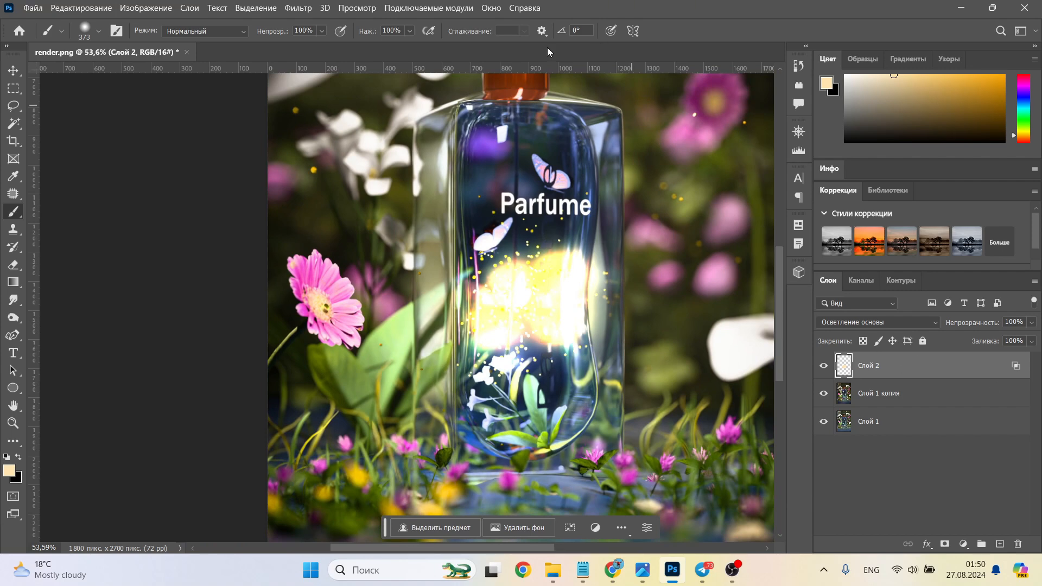
left_click(298, 8)
mouse_move(361, 186)
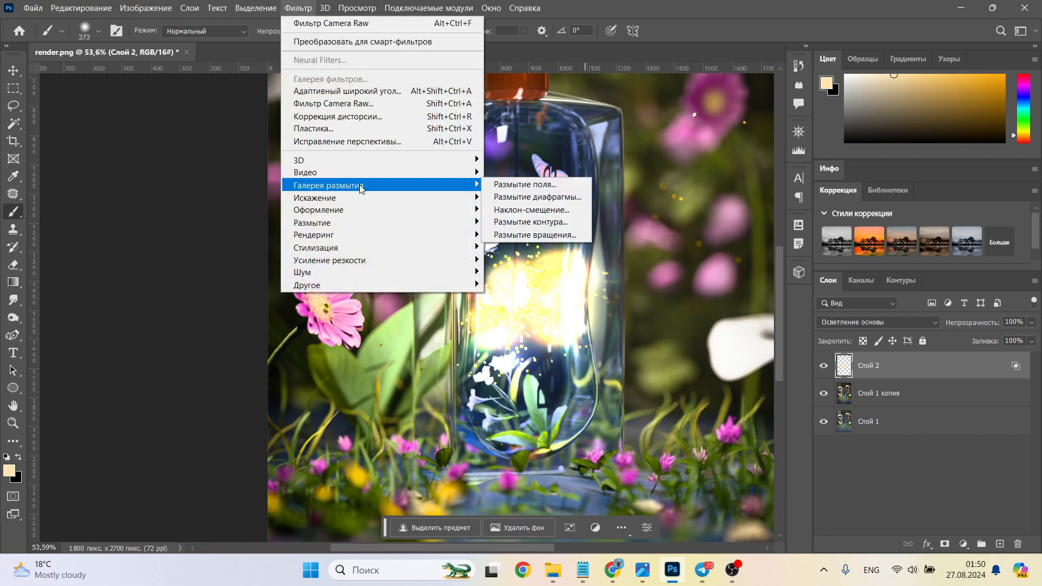
mouse_move(312, 222)
left_click(532, 296)
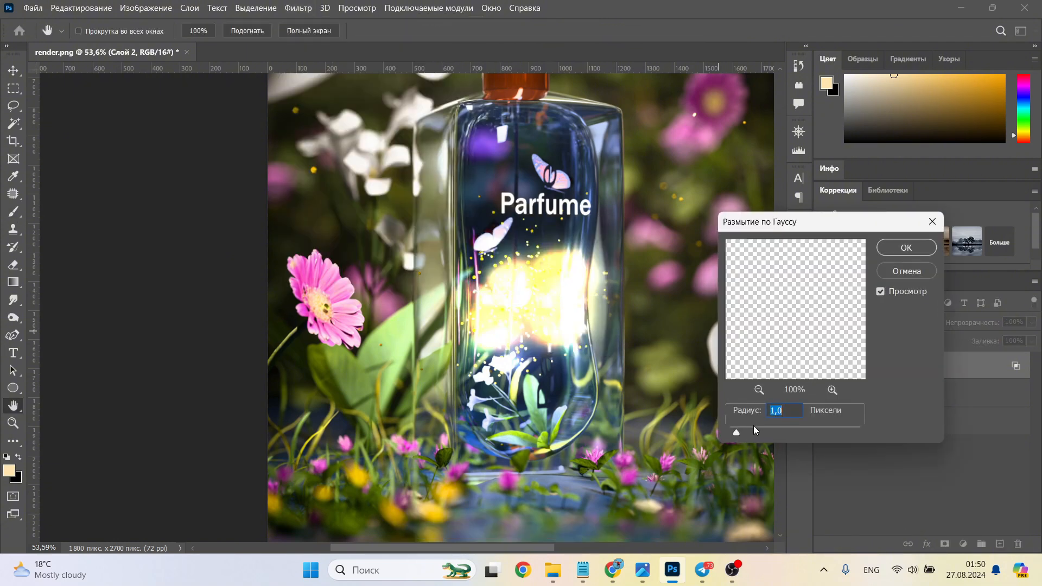
left_click(793, 428)
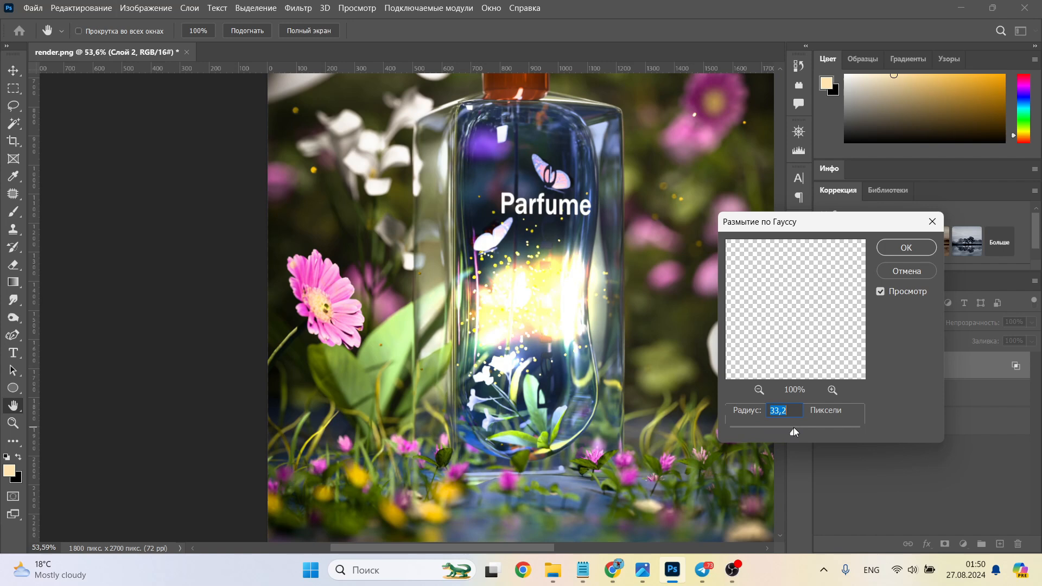
left_click(821, 429)
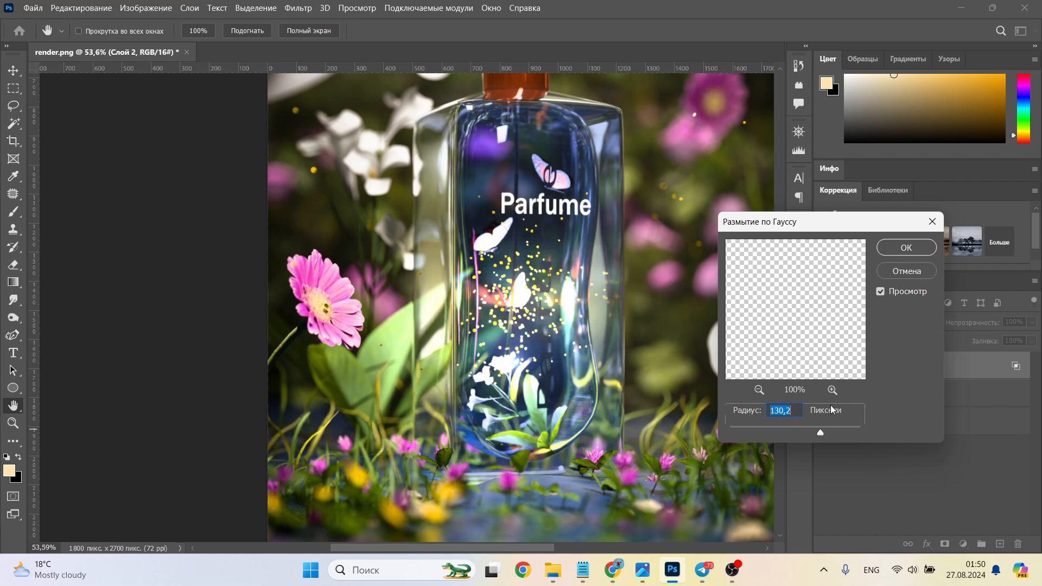
left_click(896, 249)
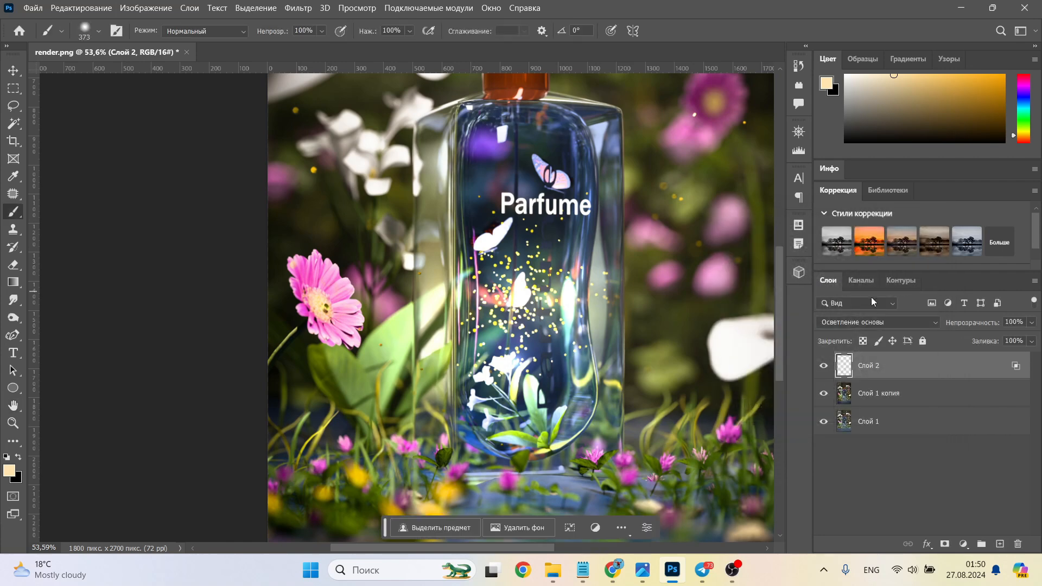
Step: Compare the image with and without the glow, duplicate the glow layer and set the copy's opacity to 38%
left_click(824, 367)
left_click(824, 367)
scroll(495, 358, "down", 4, "alt")
scroll(534, 319, "up", 4, "alt")
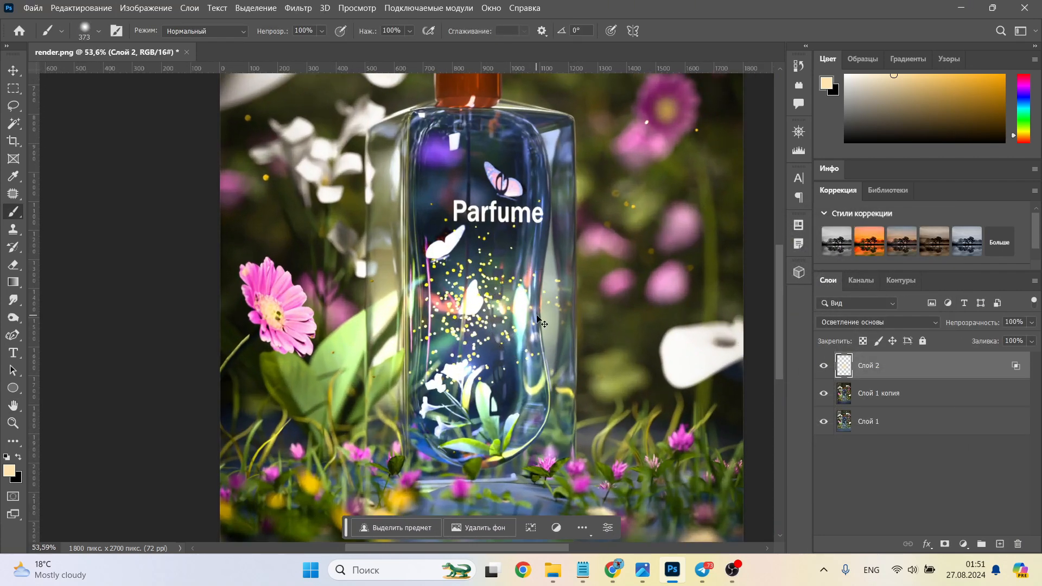
key("ctrl+j")
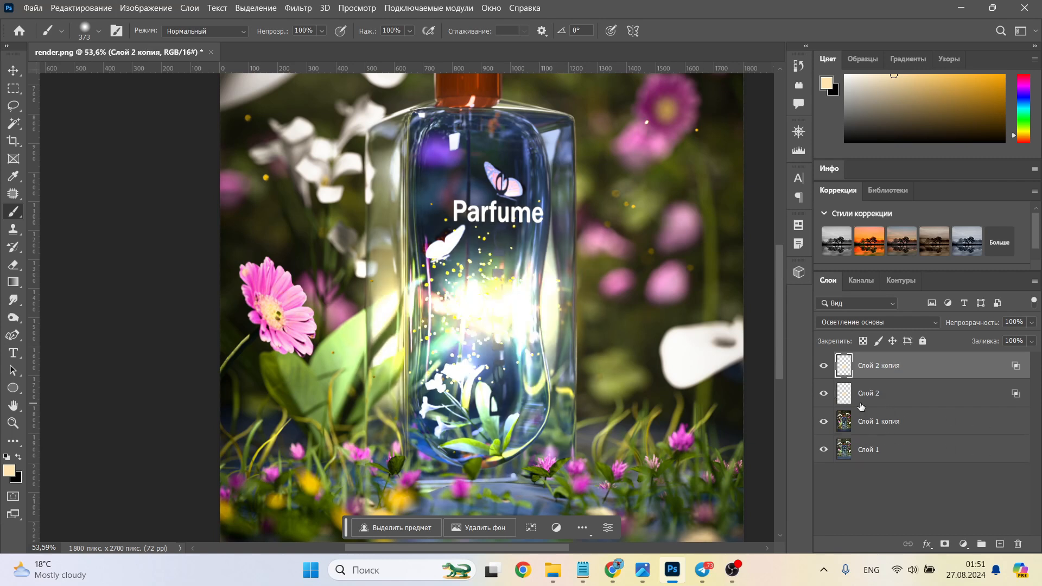
mouse_move(997, 329)
left_mouse_down()
mouse_move(967, 324)
mouse_move(982, 326)
left_mouse_up()
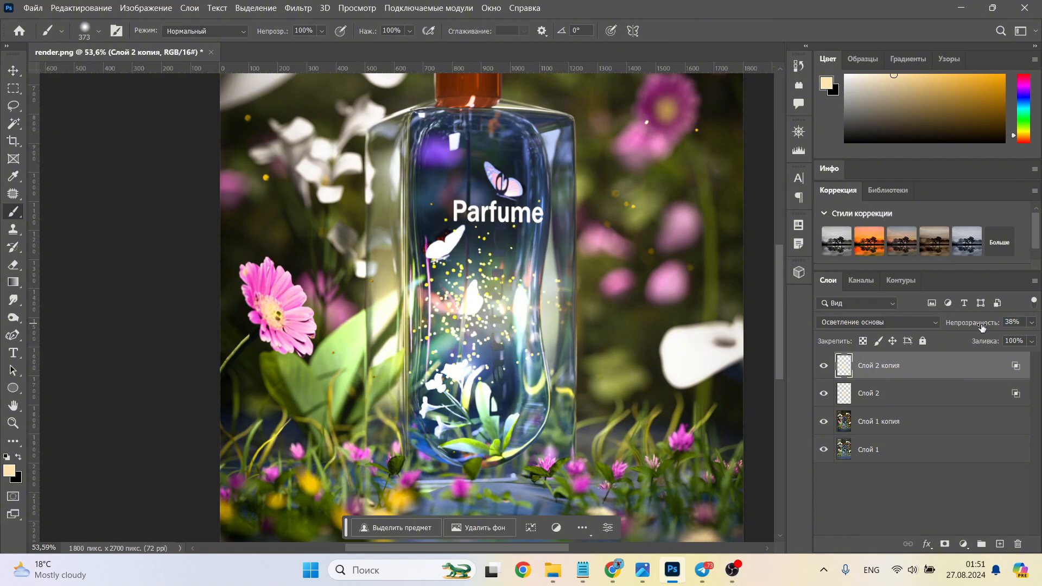
scroll(608, 347, "down", 3, "alt")
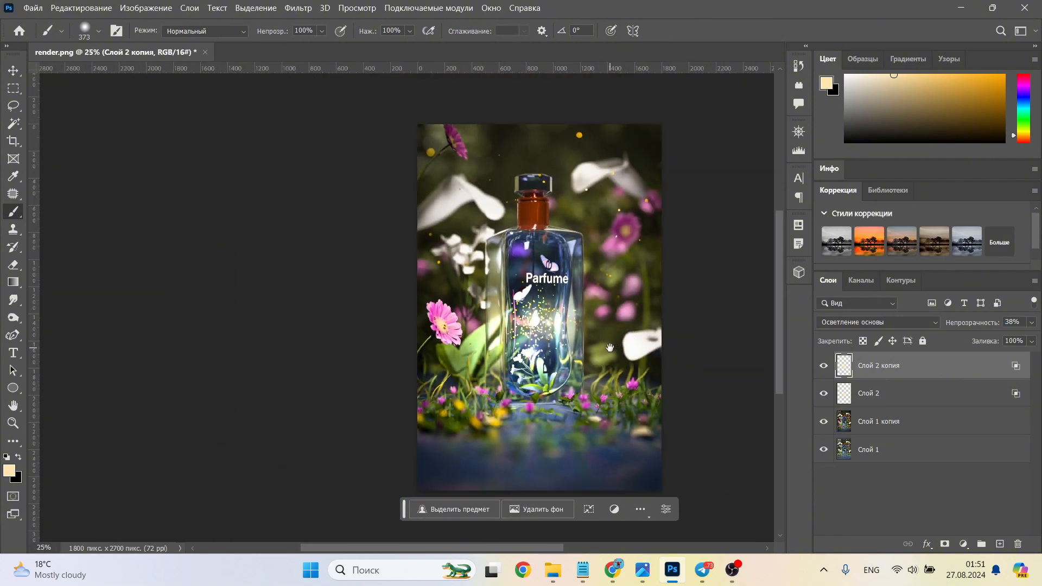
left_click_drag(612, 345, 552, 310)
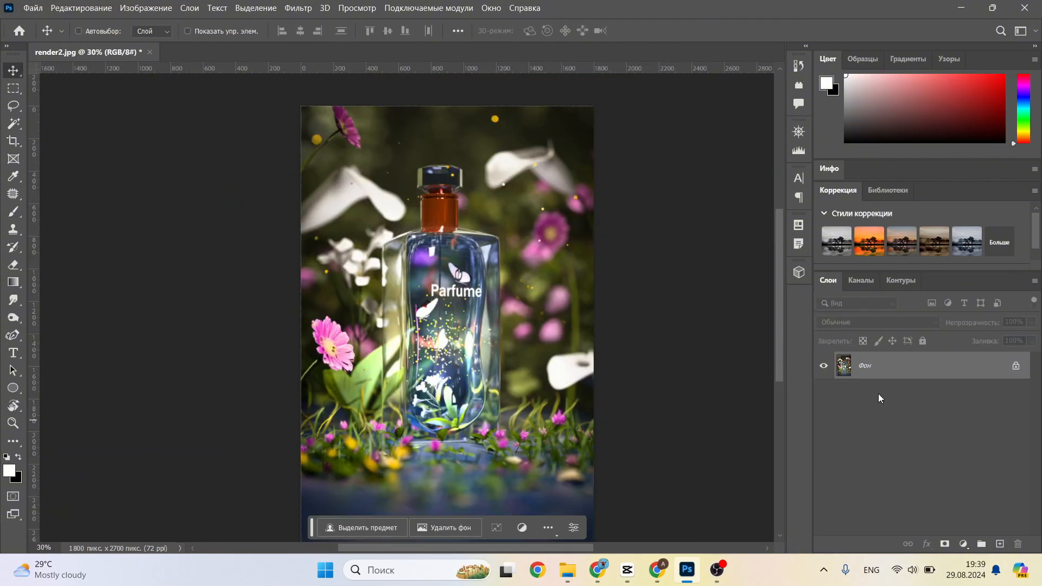
Step: Duplicate the render2.jpg background twice, hide the upper copy and select the lower one
key("ctrl+j")
key("ctrl+j")
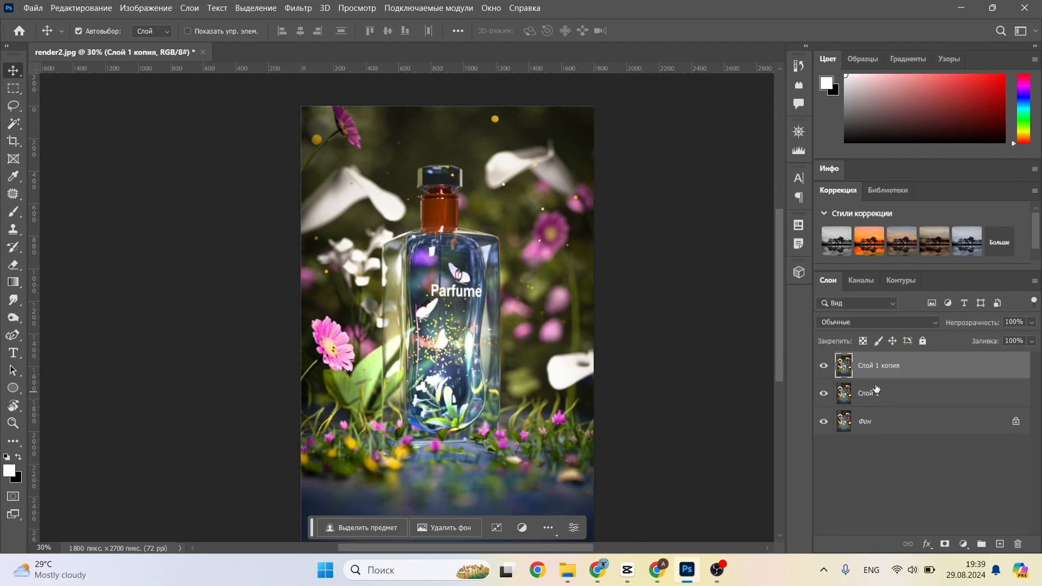
left_click(824, 367)
left_click(902, 400)
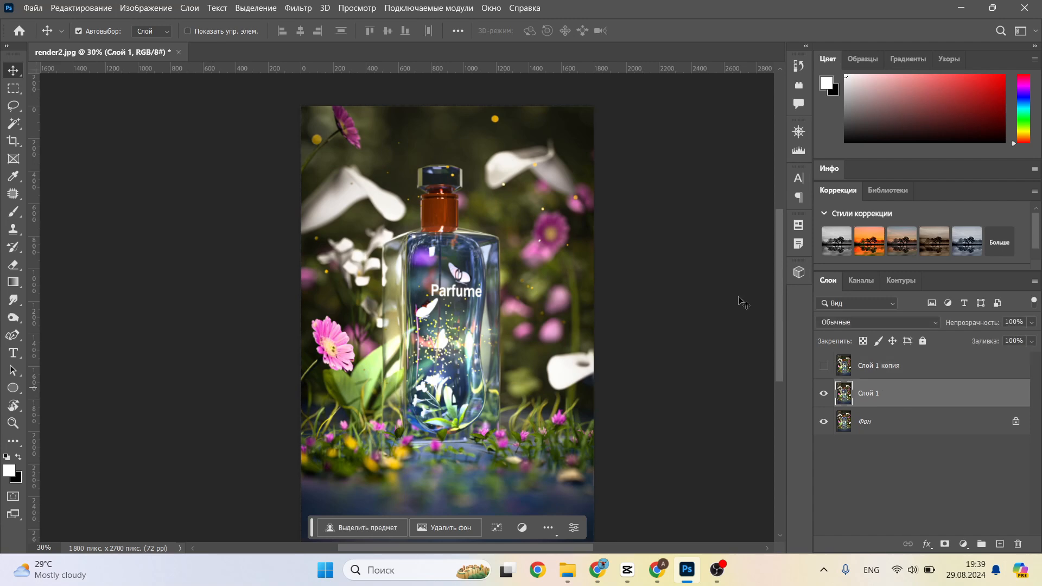
Step: Apply a Threshold (Порог) of 128 to the lower copy and set its blend mode to Screen (Экран)
left_click(146, 7)
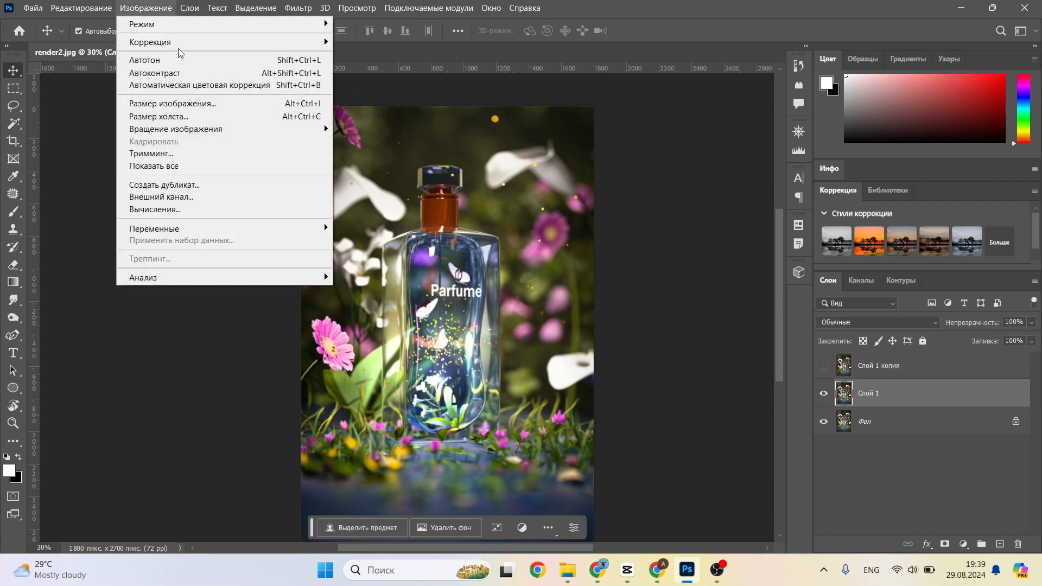
mouse_move(180, 43)
left_click(436, 218)
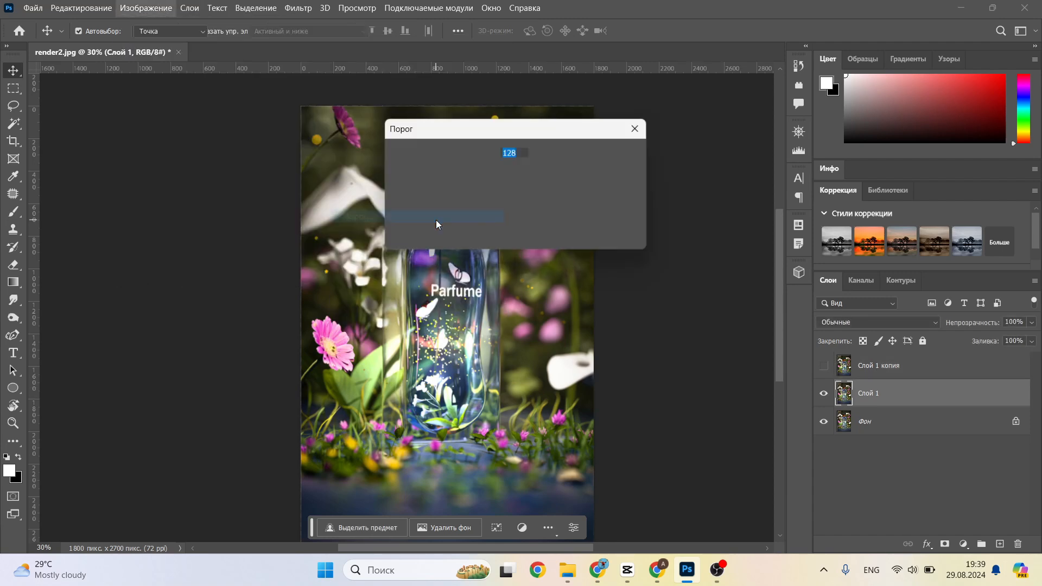
left_click(609, 154)
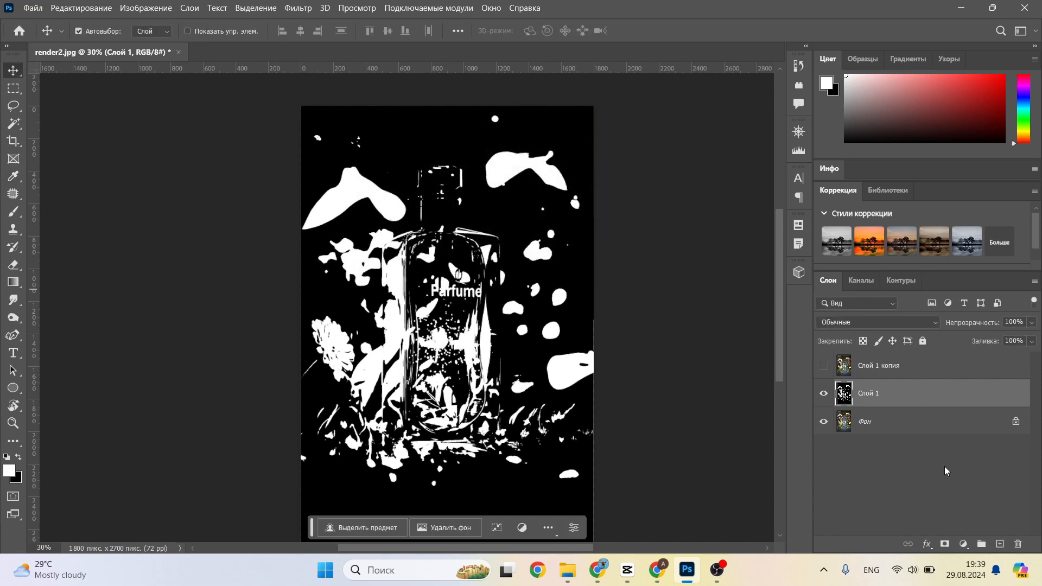
left_click(934, 323)
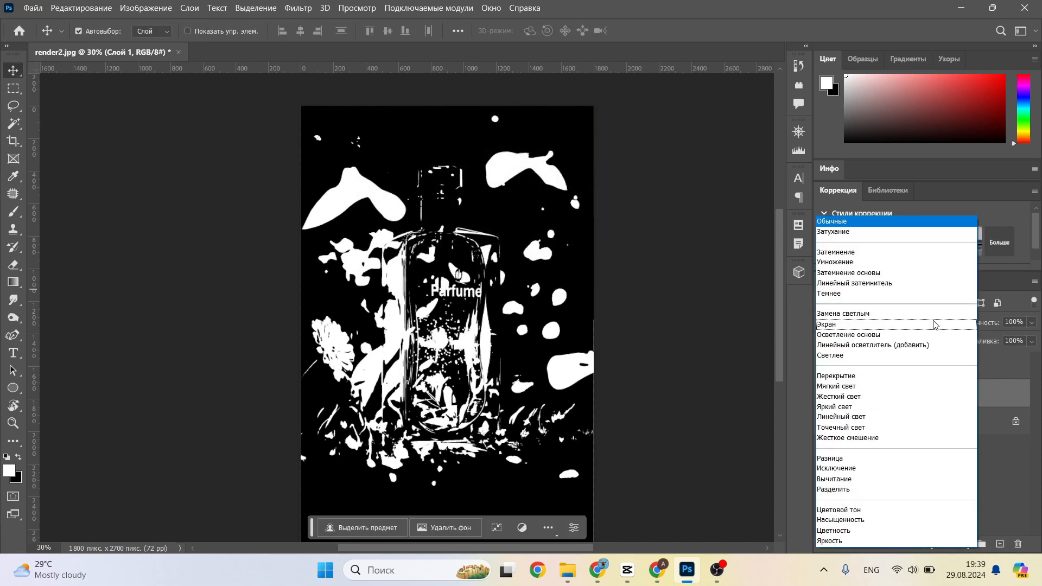
left_click(925, 326)
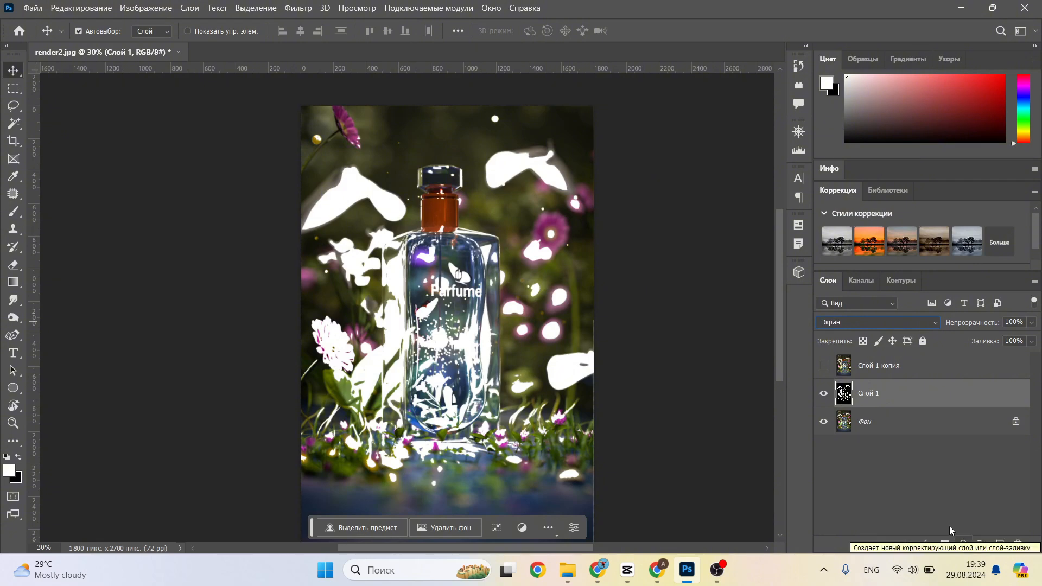
Step: Apply a linear Radial Blur to the threshold layer with amount 100, best quality and the center shifted slightly below the middle
left_click(298, 8)
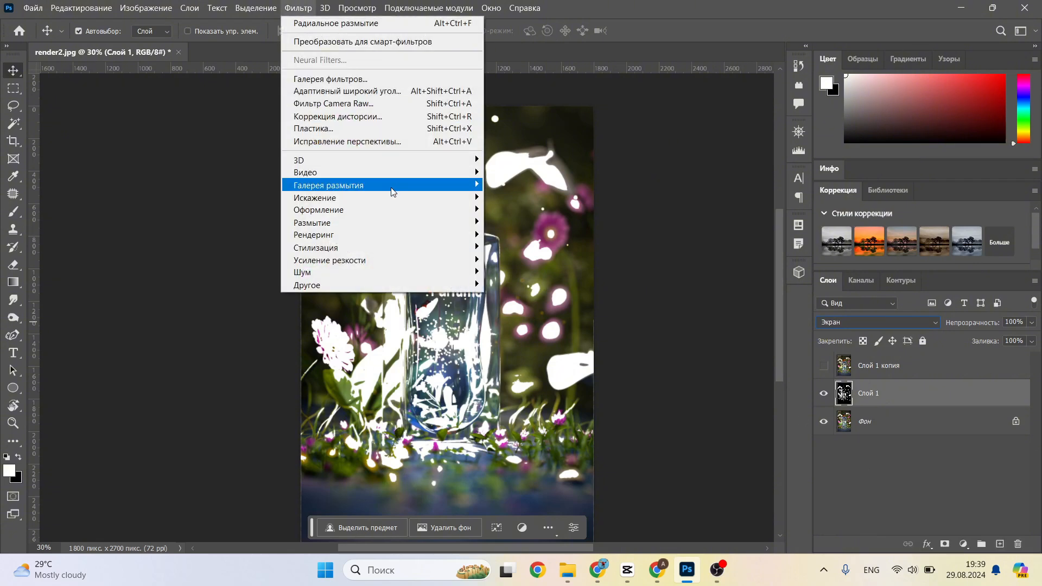
mouse_move(405, 221)
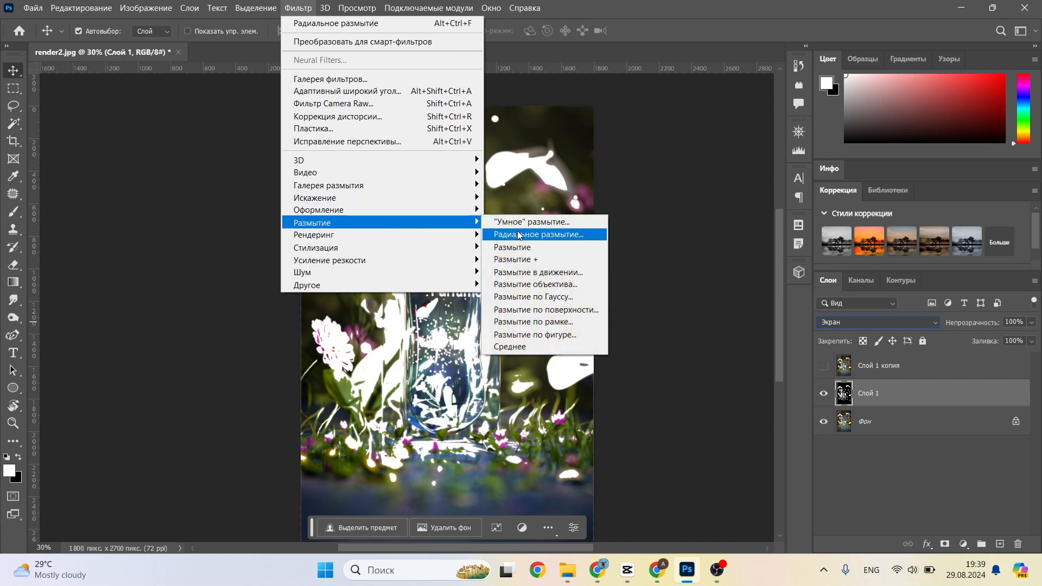
left_click(519, 235)
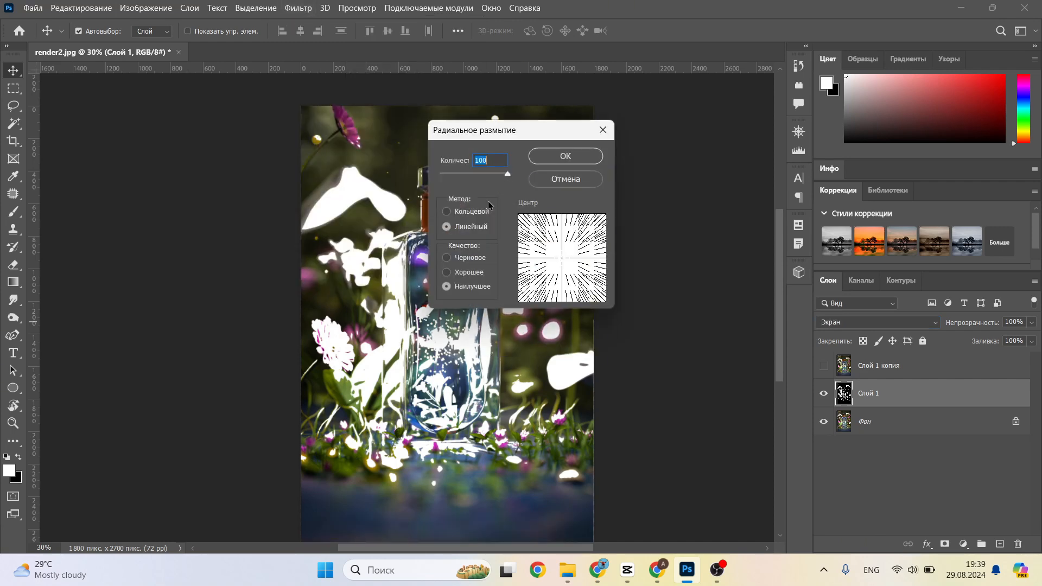
left_click(563, 271)
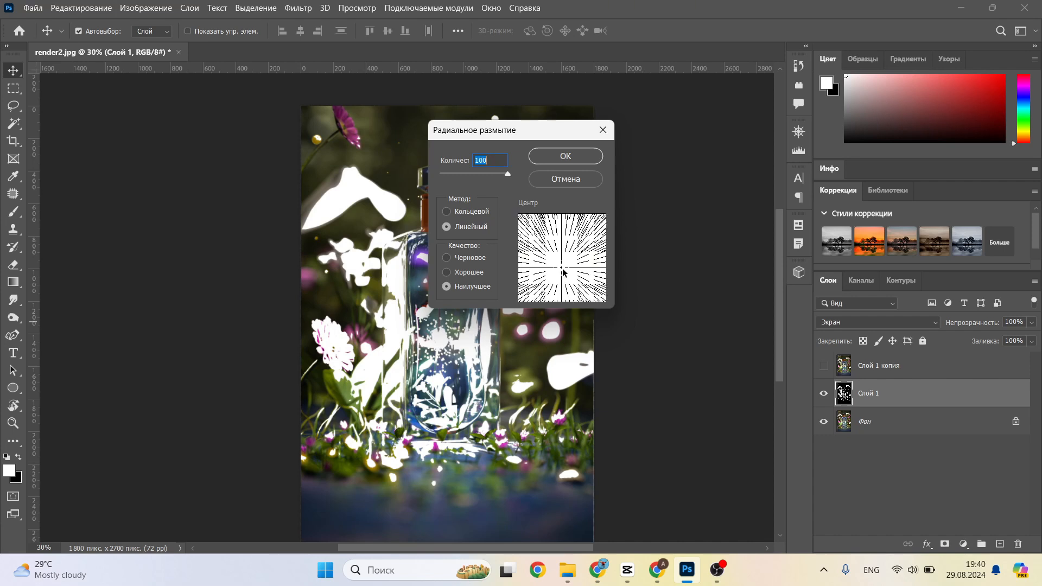
left_click_drag(563, 270, 563, 269)
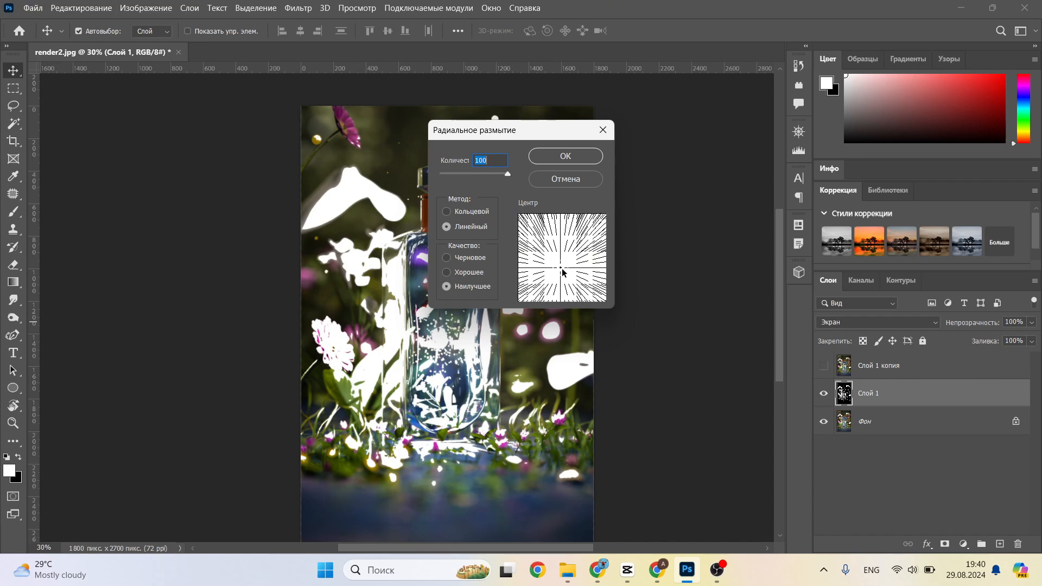
left_click(576, 157)
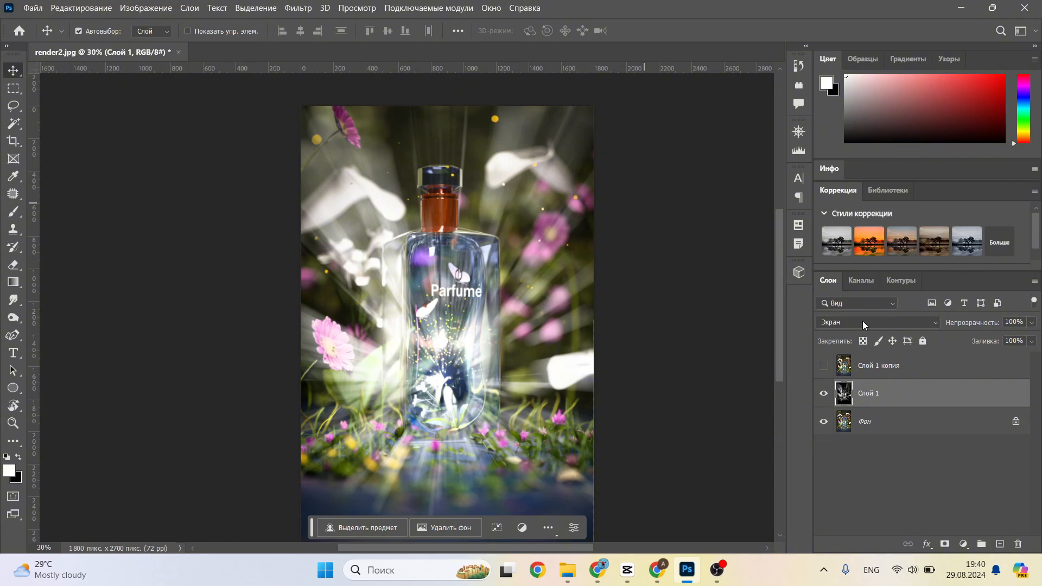
Step: Clip a Hue/Saturation adjustment to the light-ray layer, with colorize on, hue 43 and saturation 38
left_click(965, 544)
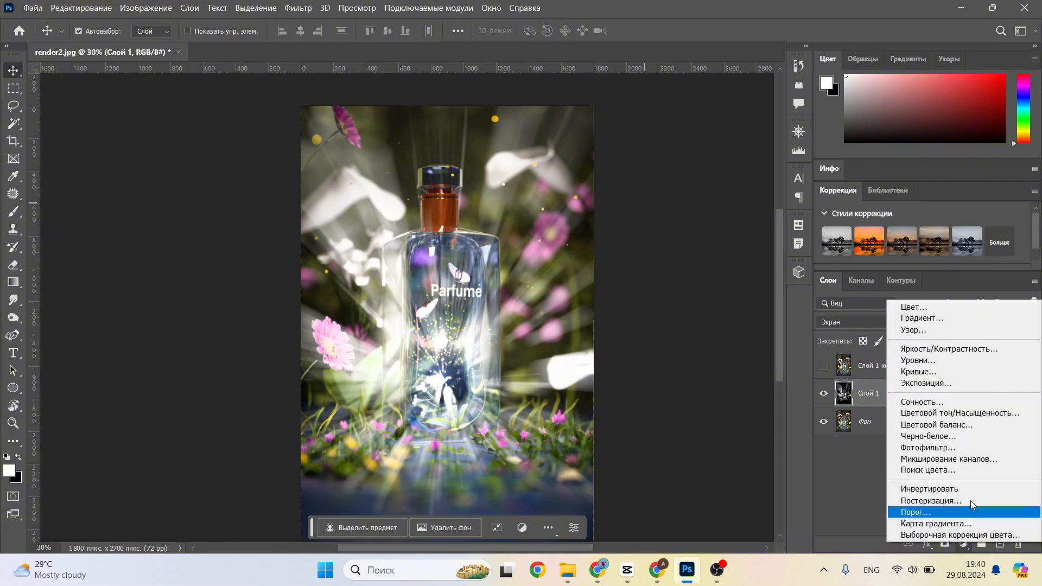
left_click(966, 423)
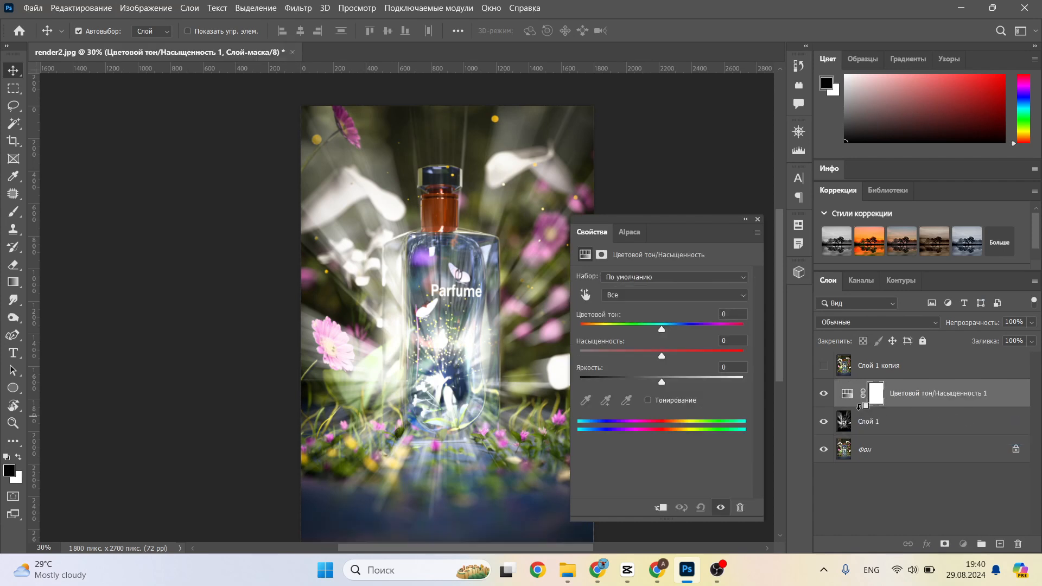
left_click(859, 407, "alt")
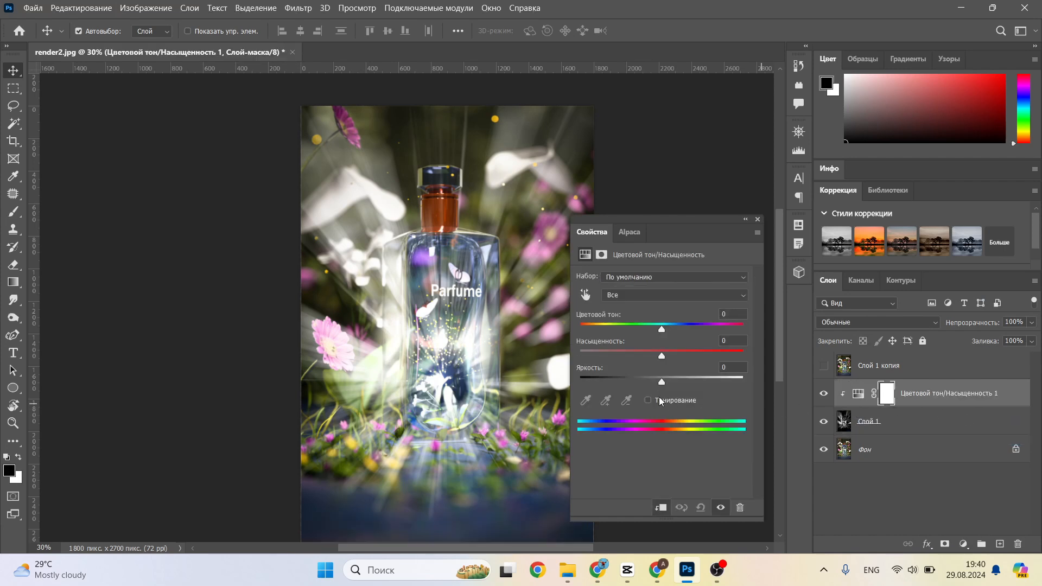
left_click(648, 400)
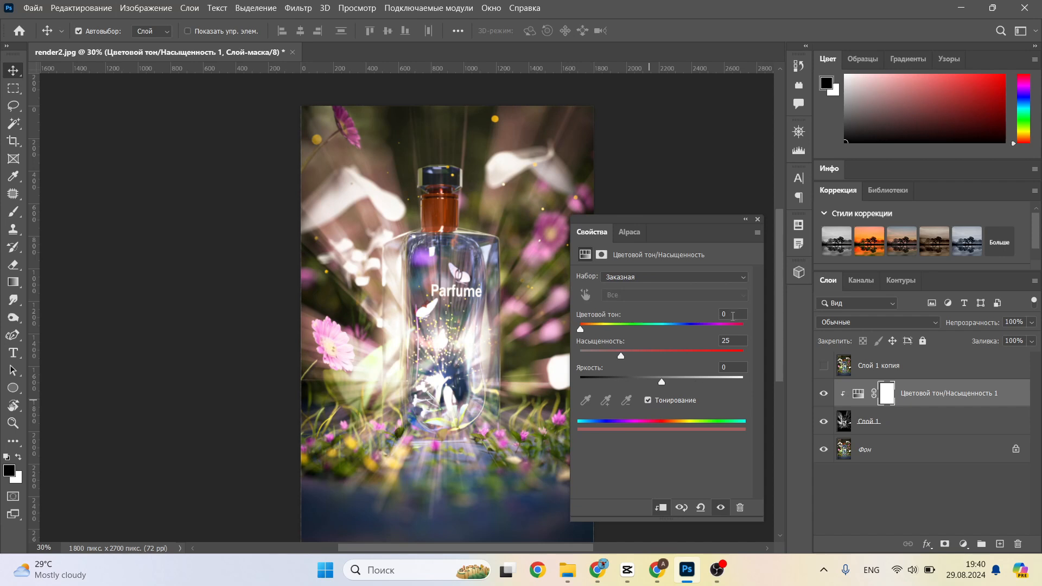
type("43")
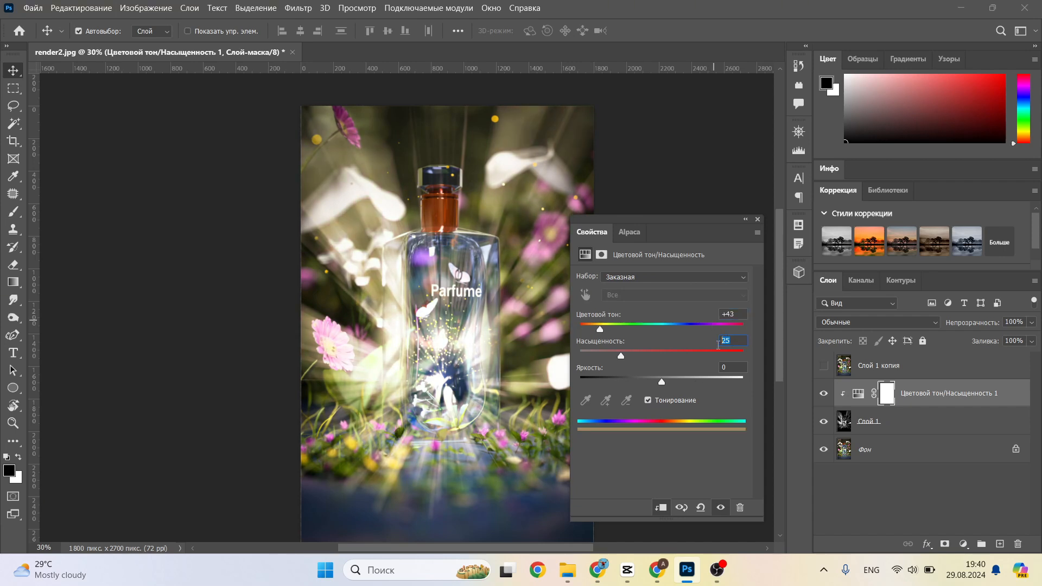
type("38")
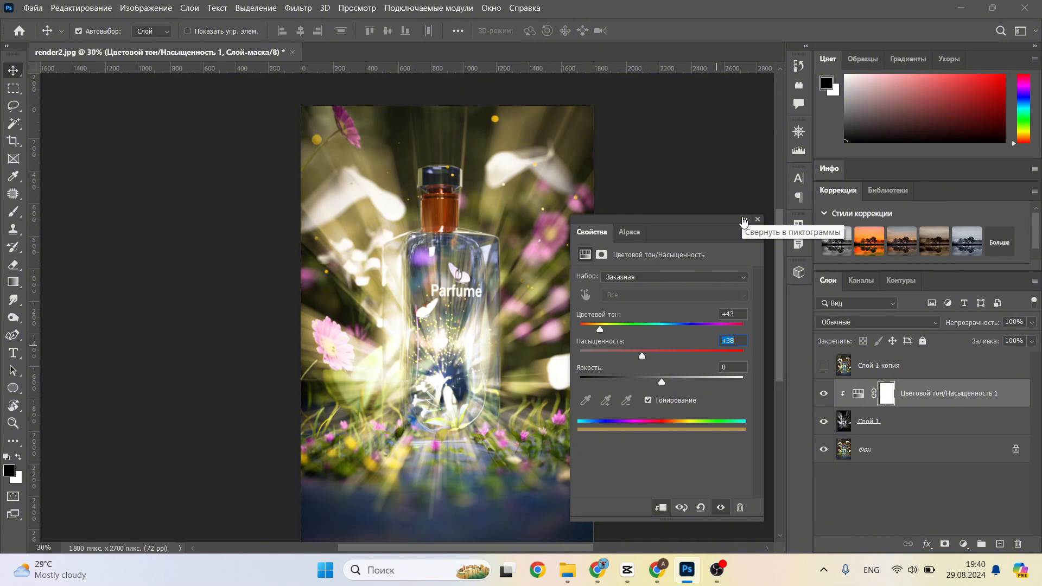
Step: Collapse the adjustment properties and add a fully black layer mask to the light-ray layer (Слой 1)
left_click(743, 219)
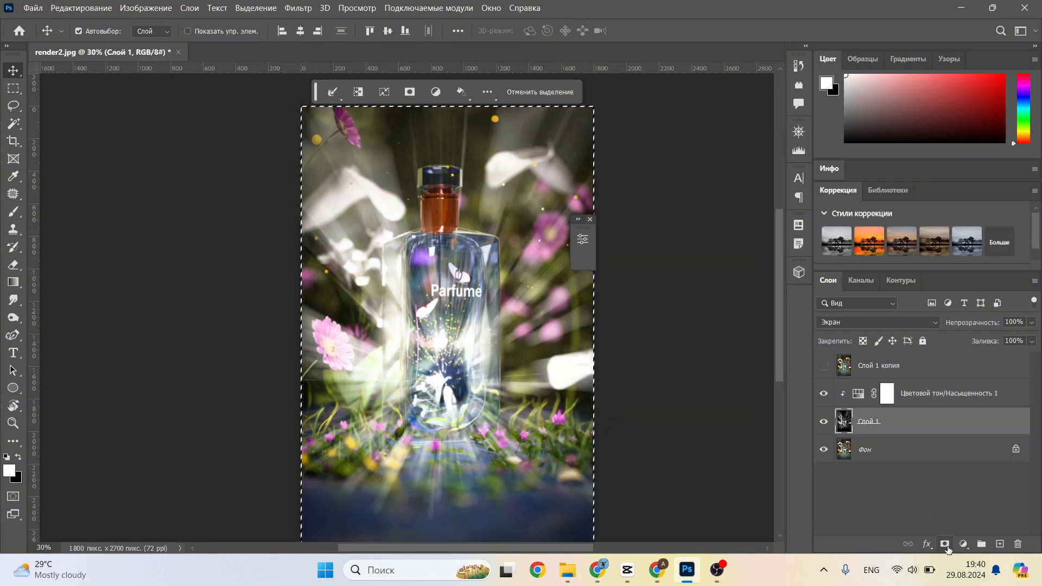
left_click(946, 546)
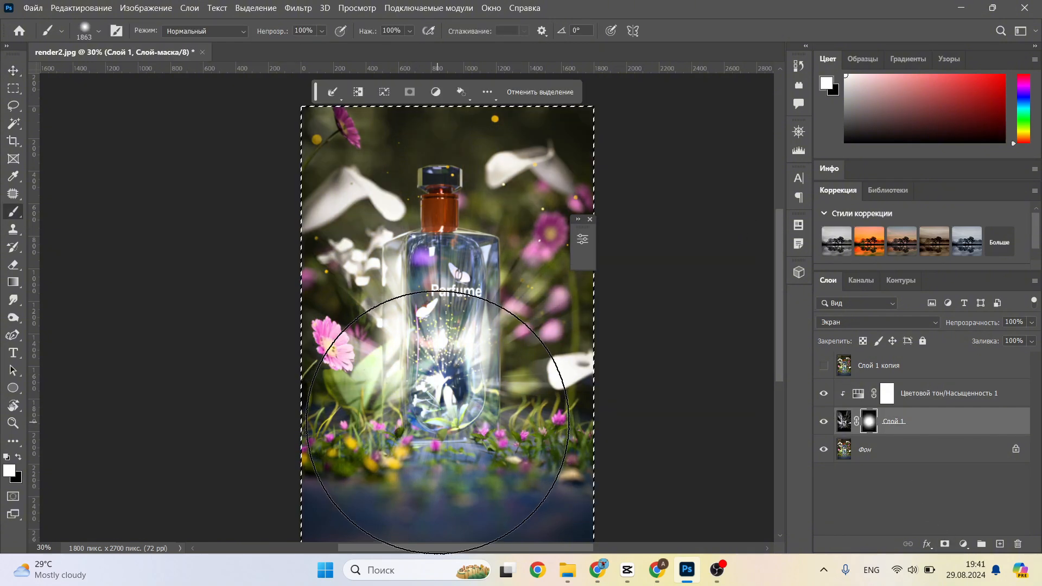
left_click(449, 421)
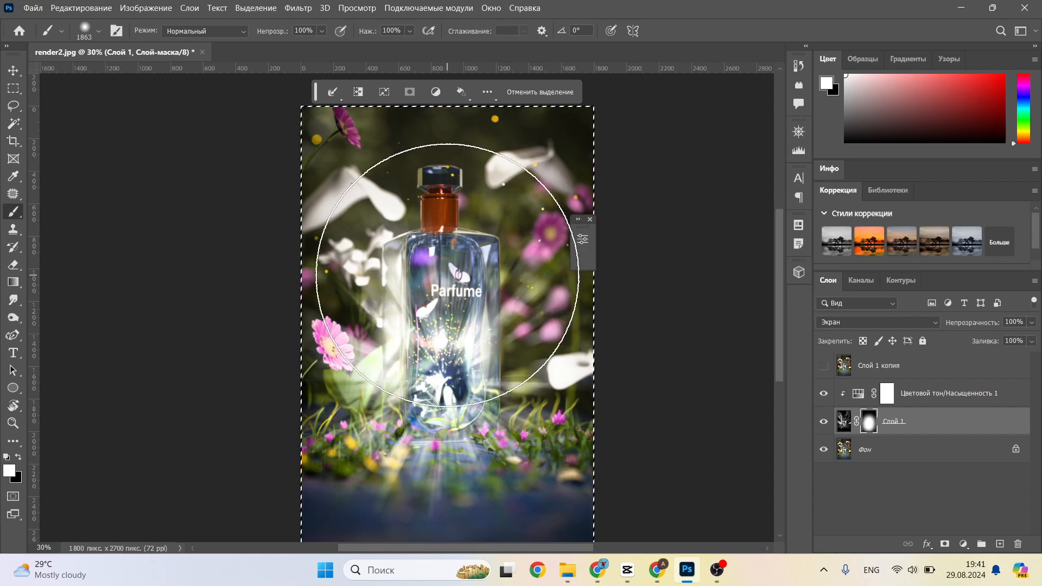
key("ctrl+z")
key("ctrl+z")
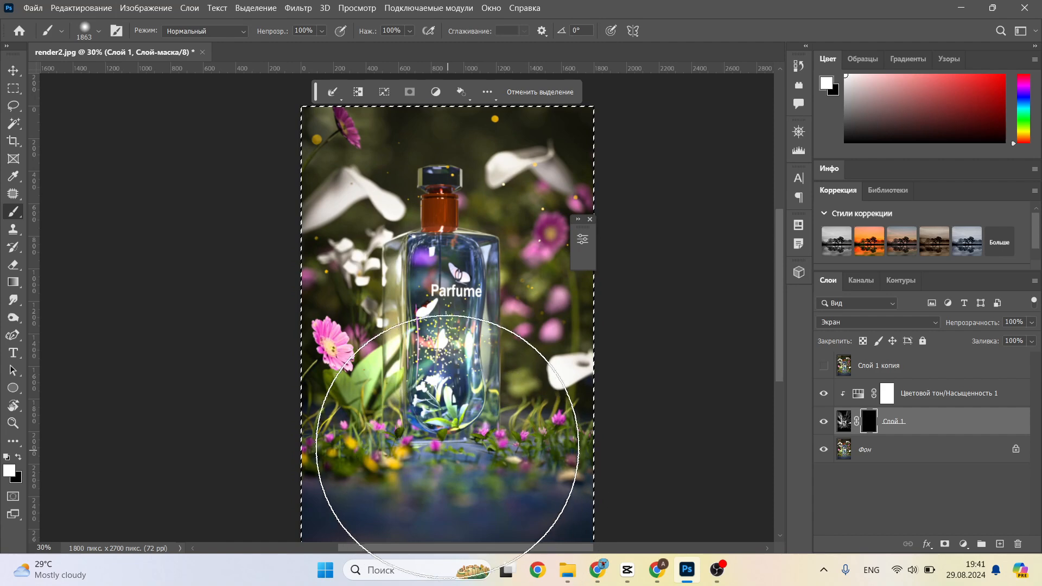
Step: Paint white on the light-ray layer's mask with the 1863 px soft brush to reveal the rays around the bottle
left_click(429, 421)
left_click(445, 292)
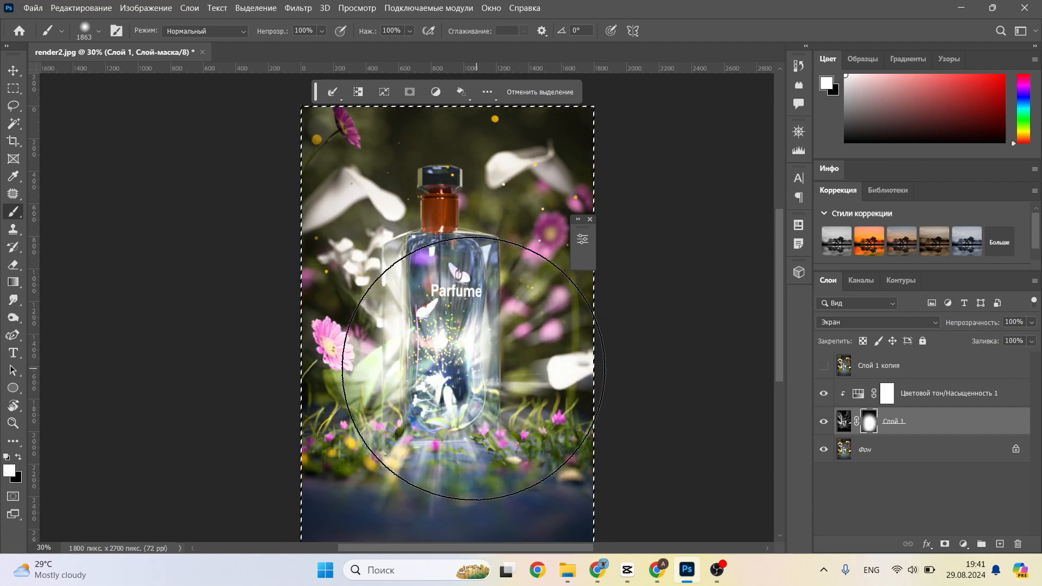
Step: Switch the brush colour to black and paint on the light-ray layer's mask to hide rays toward the image's outer sides
scroll(477, 391, "down", 2)
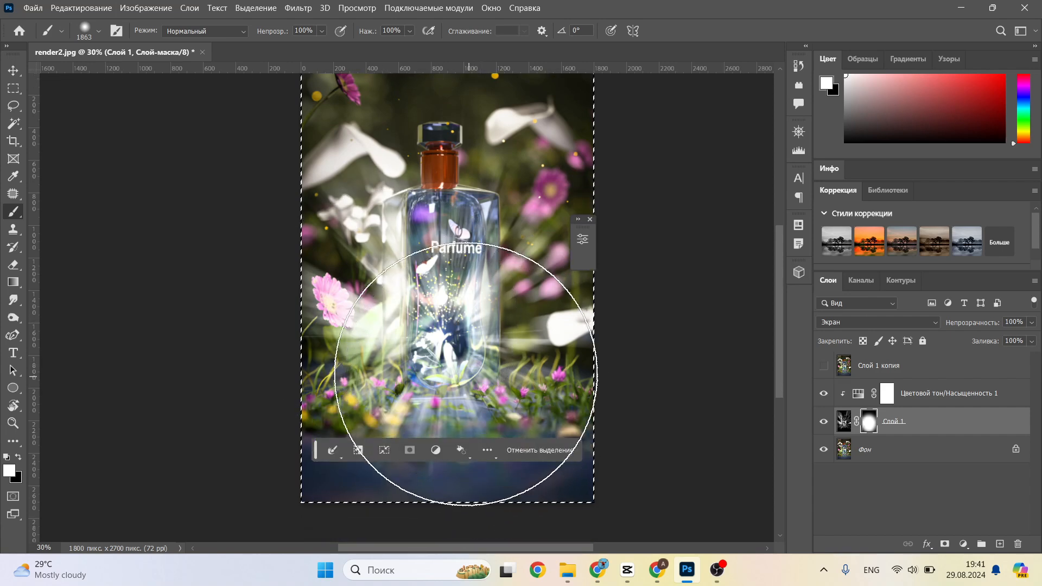
scroll(444, 260, "up", 2)
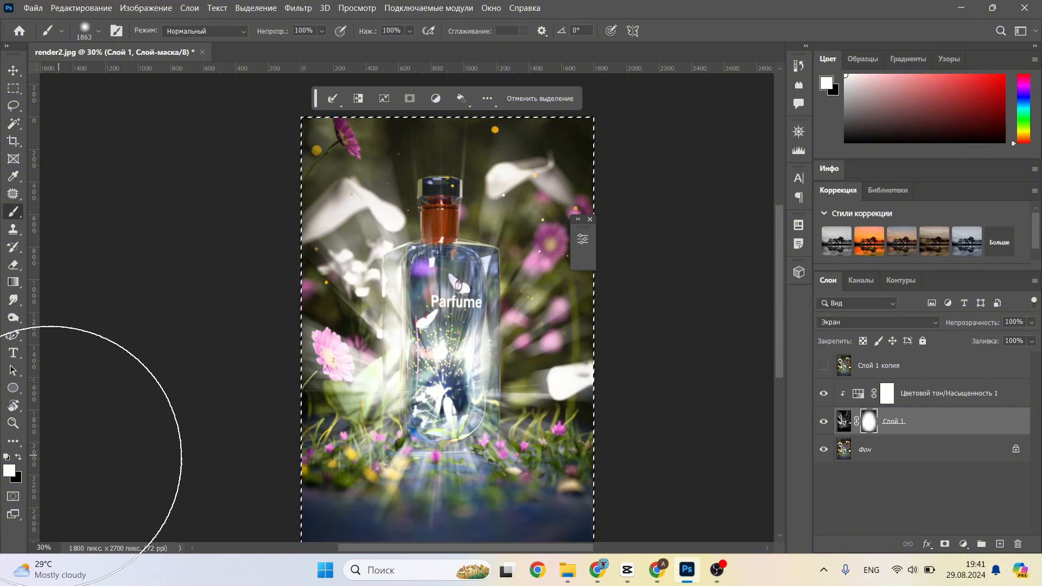
left_click(18, 457)
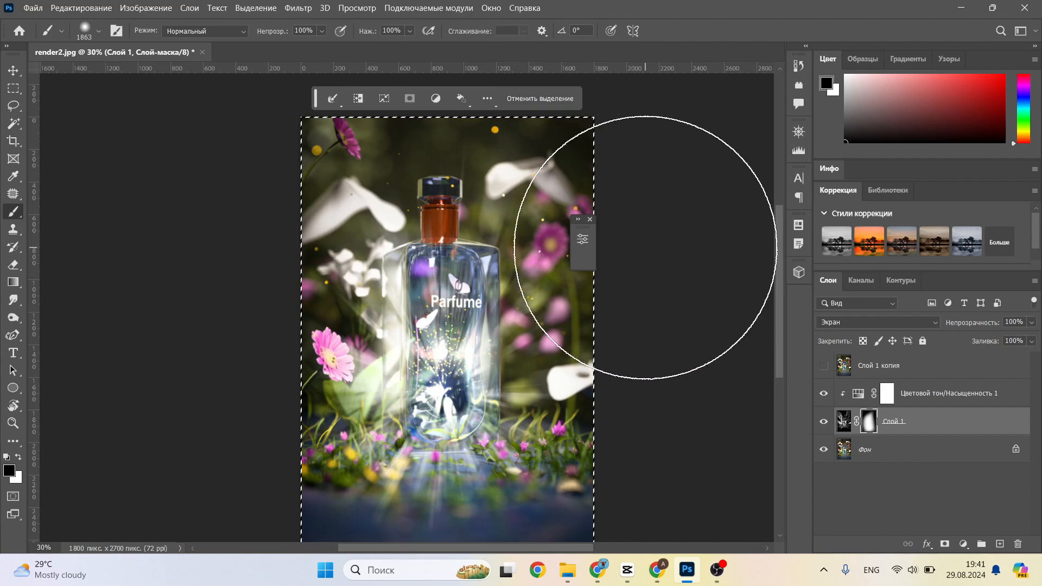
Step: Lower the opacity of the masked light-ray layer (Слой 1) to 40%
scroll(654, 249, "down", 1, "alt")
left_click_drag(987, 326, 945, 326)
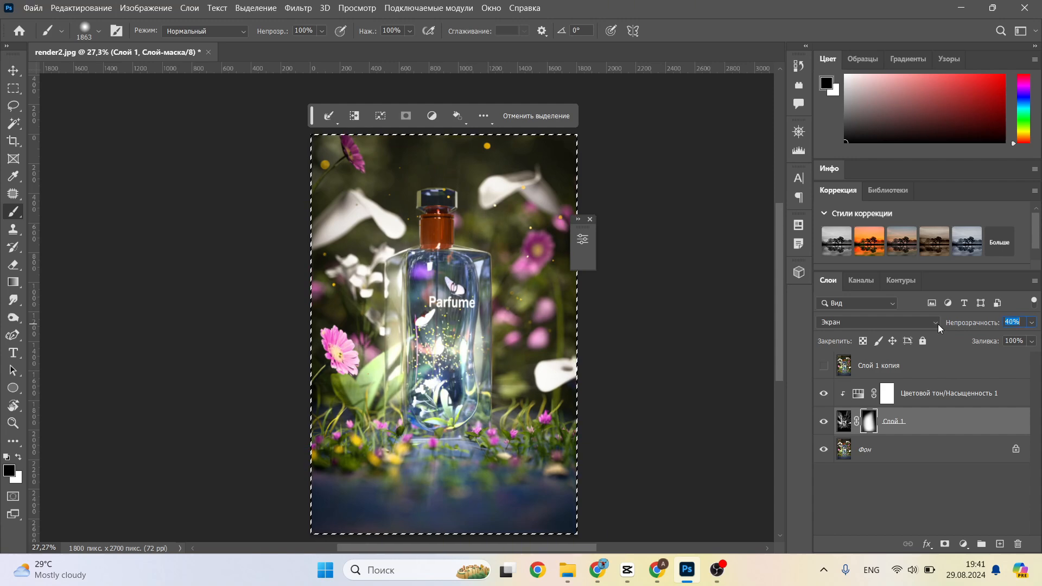
scroll(586, 350, "up", 3, "alt")
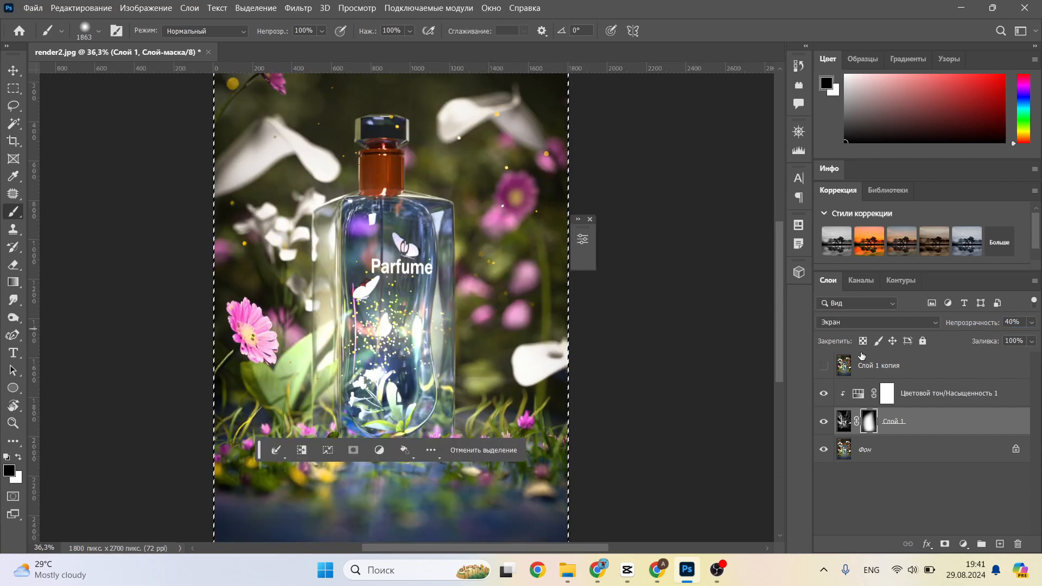
Step: Make the hidden layer Слой 1 копия visible and apply a Threshold adjustment with level 180 to it
left_click(824, 368)
left_click(843, 369)
scroll(602, 311, "up", 1)
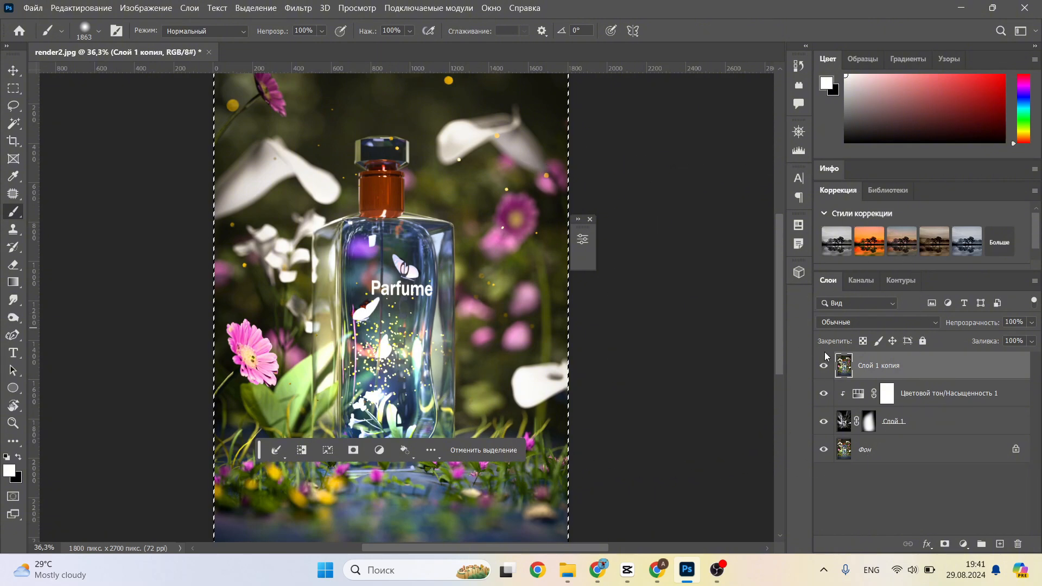
left_click(146, 7)
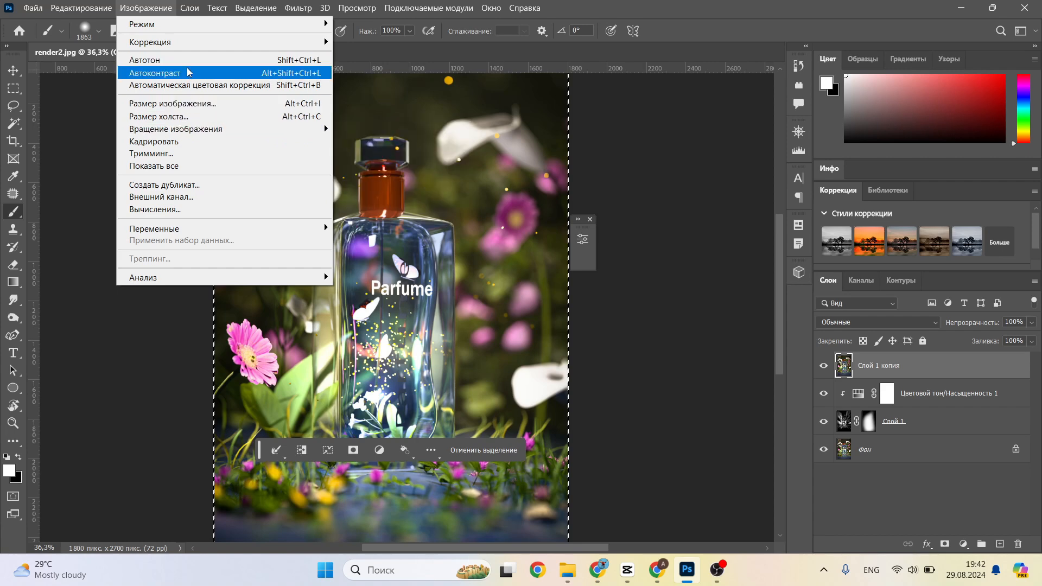
mouse_move(198, 45)
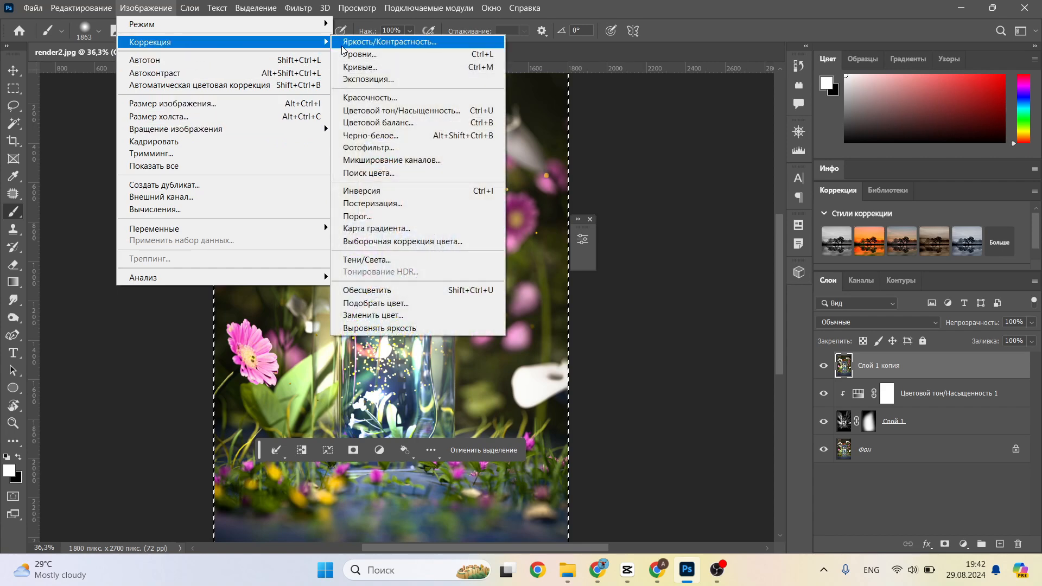
left_click(409, 214)
type("180")
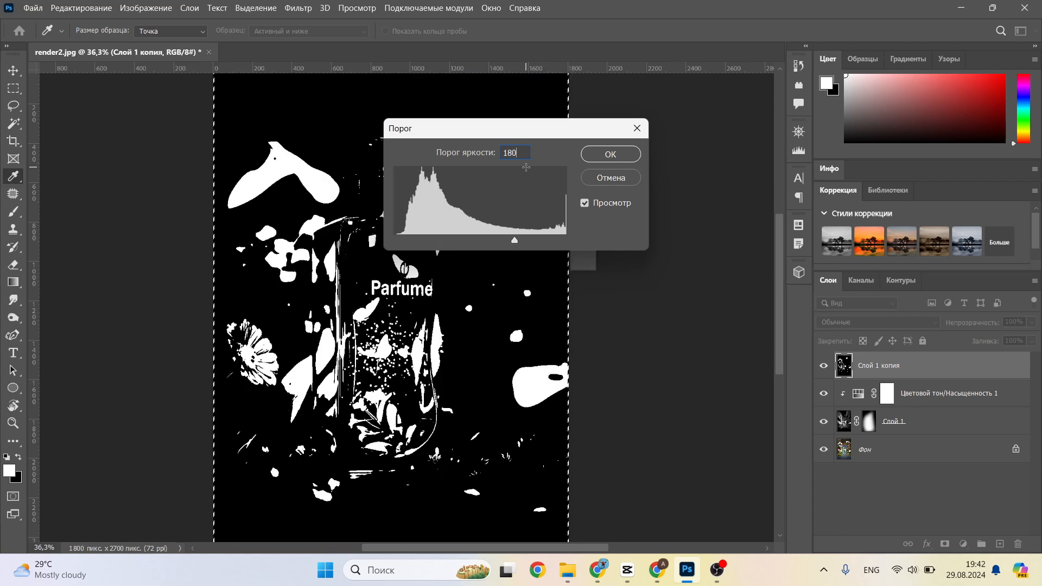
key("Return")
Step: Add a white layer mask to the second light-ray layer (Слой 1 копия) and set its opacity to 27%
key("b")
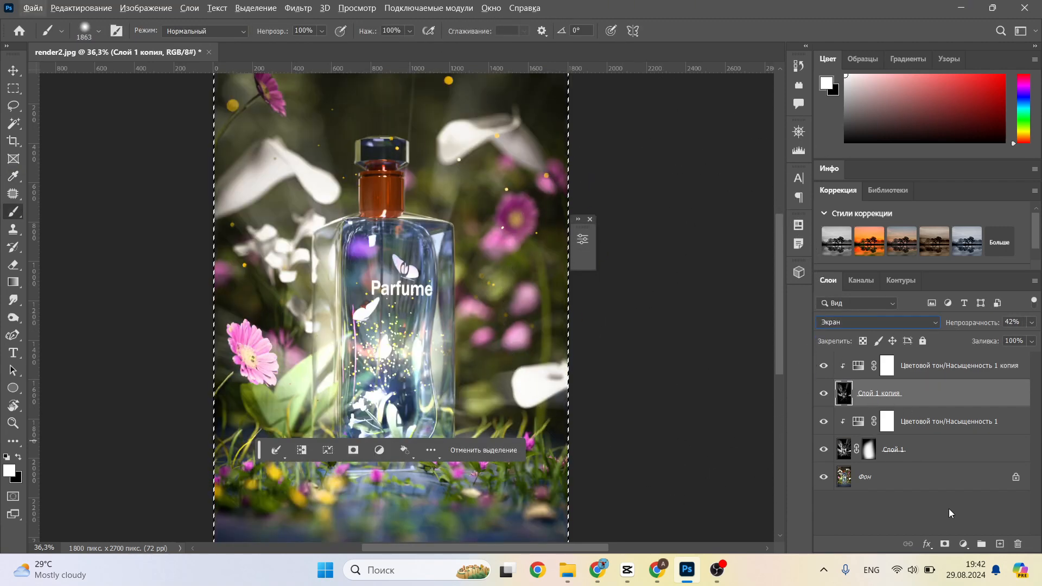
left_click(945, 545)
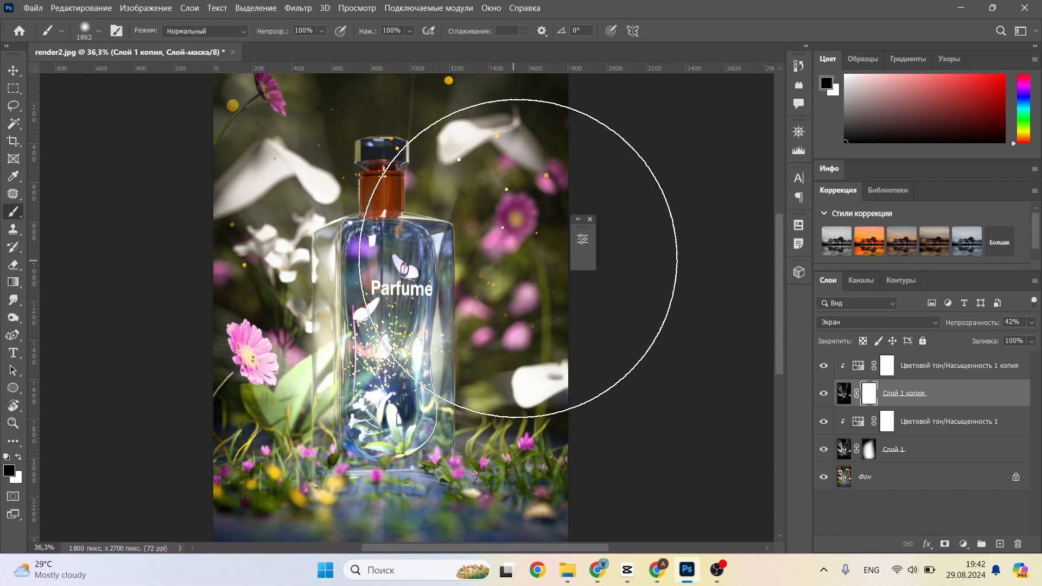
scroll(577, 215, "down", 2, "alt")
scroll(578, 219, "down", 2, "alt")
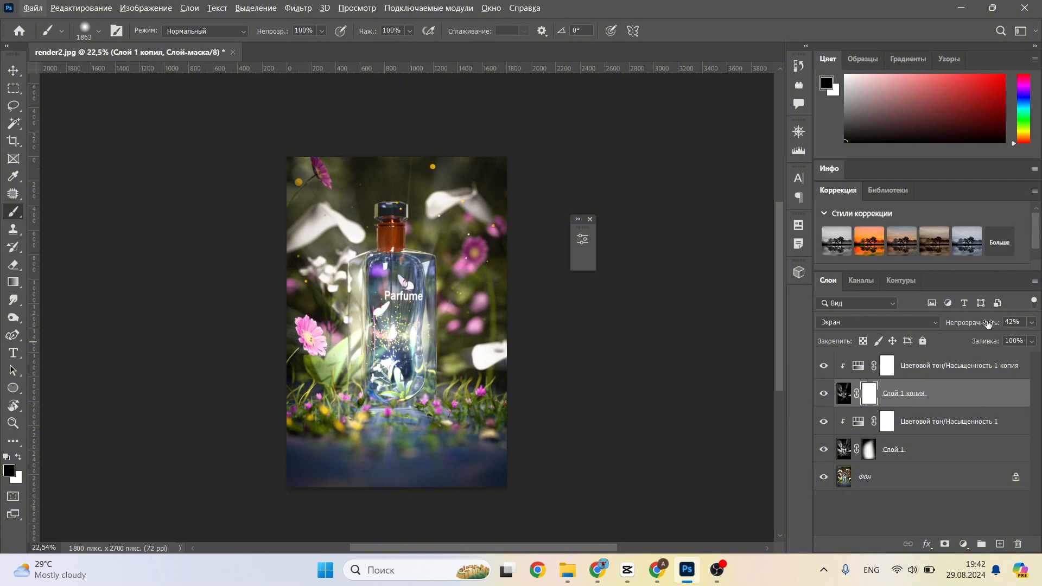
left_click_drag(987, 324, 966, 324)
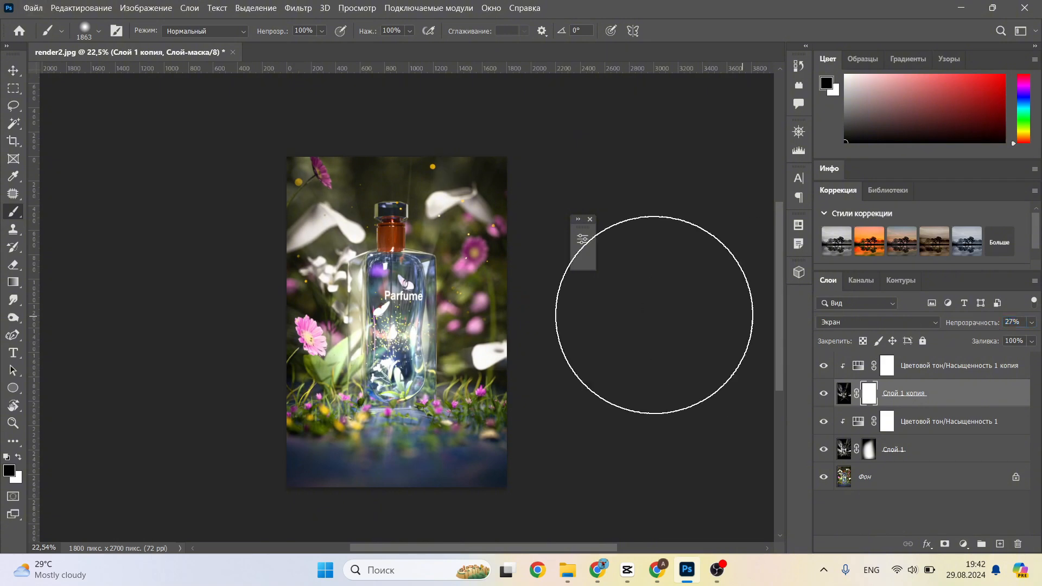
Step: Examine the retouched bottle image up close and as a whole to check the blended light rays
scroll(470, 313, "up", 2, "alt")
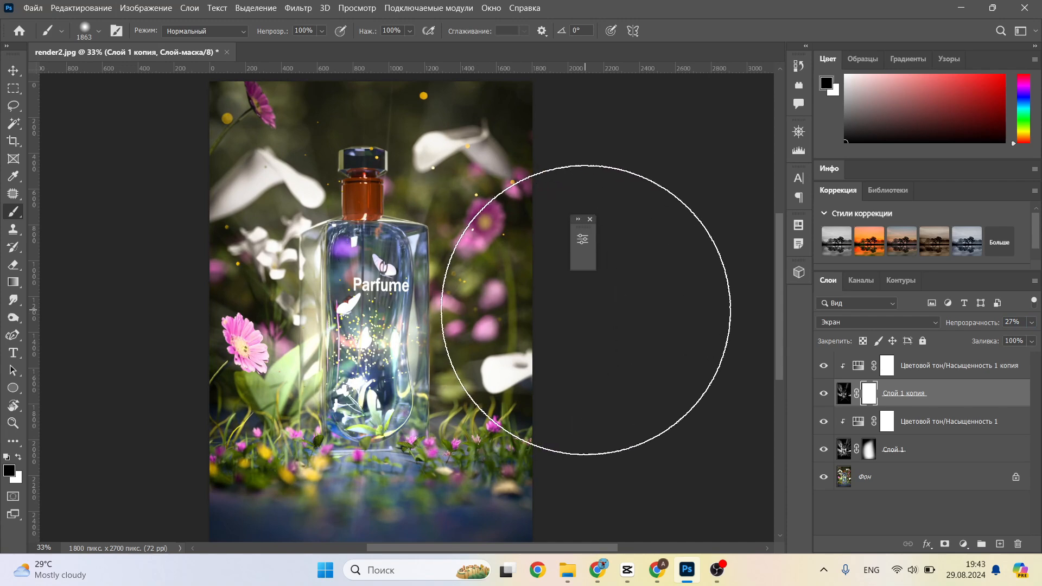
left_click_drag(619, 313, 673, 304)
scroll(656, 308, "up", 2, "alt")
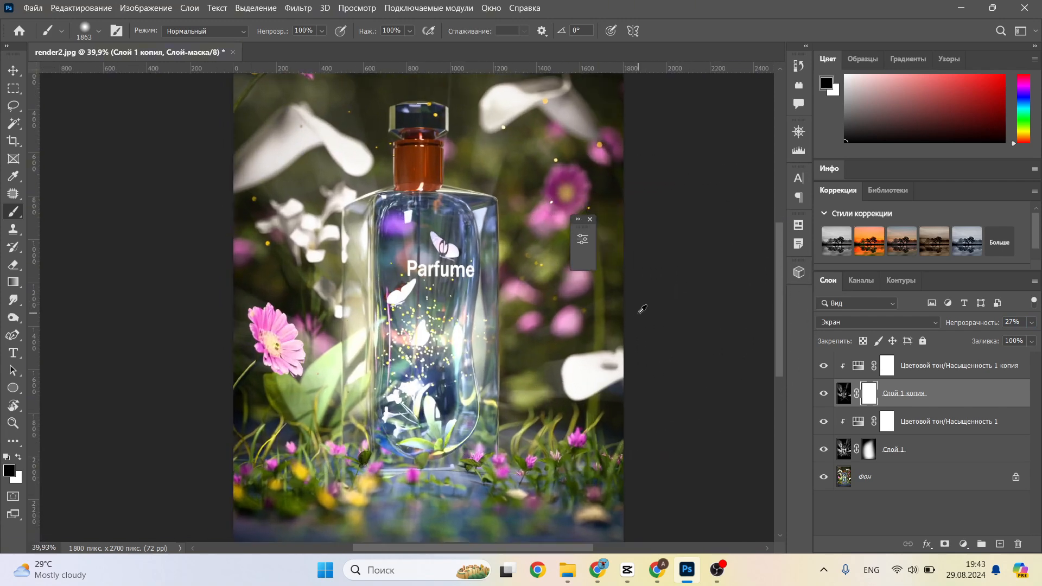
scroll(652, 301, "up", 1, "alt")
scroll(656, 302, "down", 1, "alt")
scroll(660, 303, "down", 1, "alt")
scroll(661, 304, "down", 1, "alt")
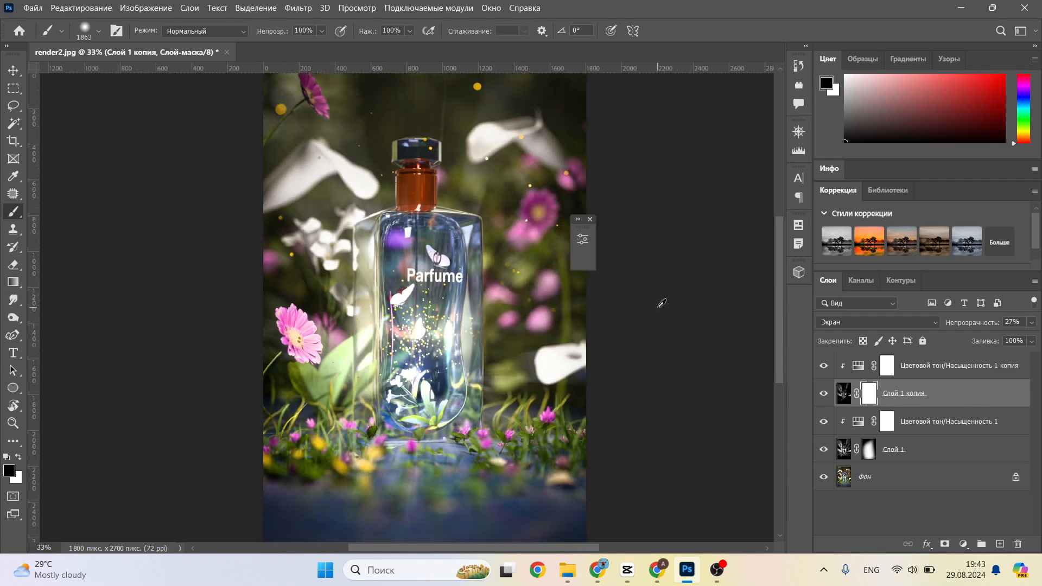
mouse_move(699, 268)
left_mouse_down()
mouse_move(699, 318)
mouse_move(701, 253)
left_mouse_up()
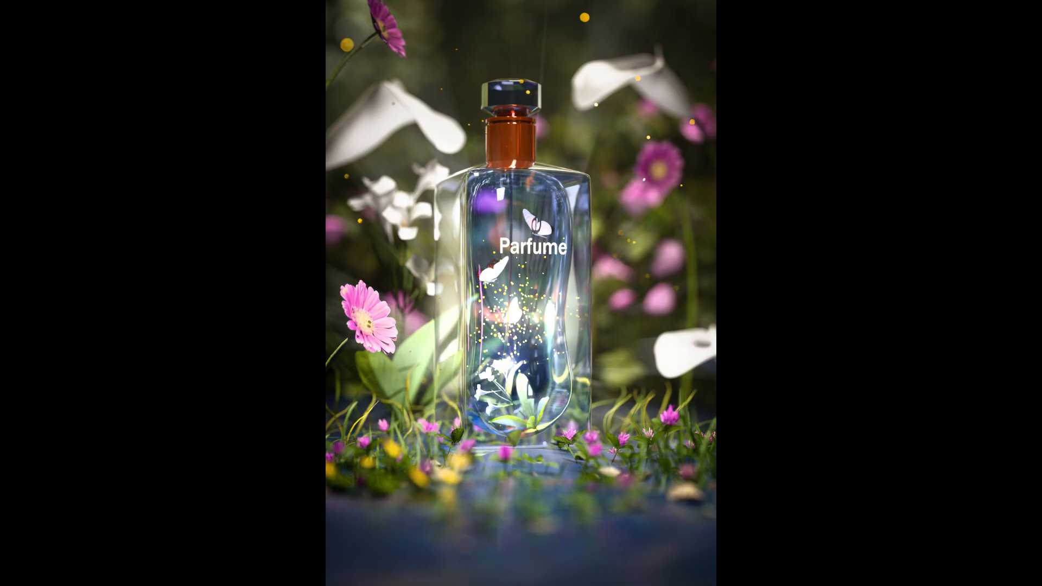